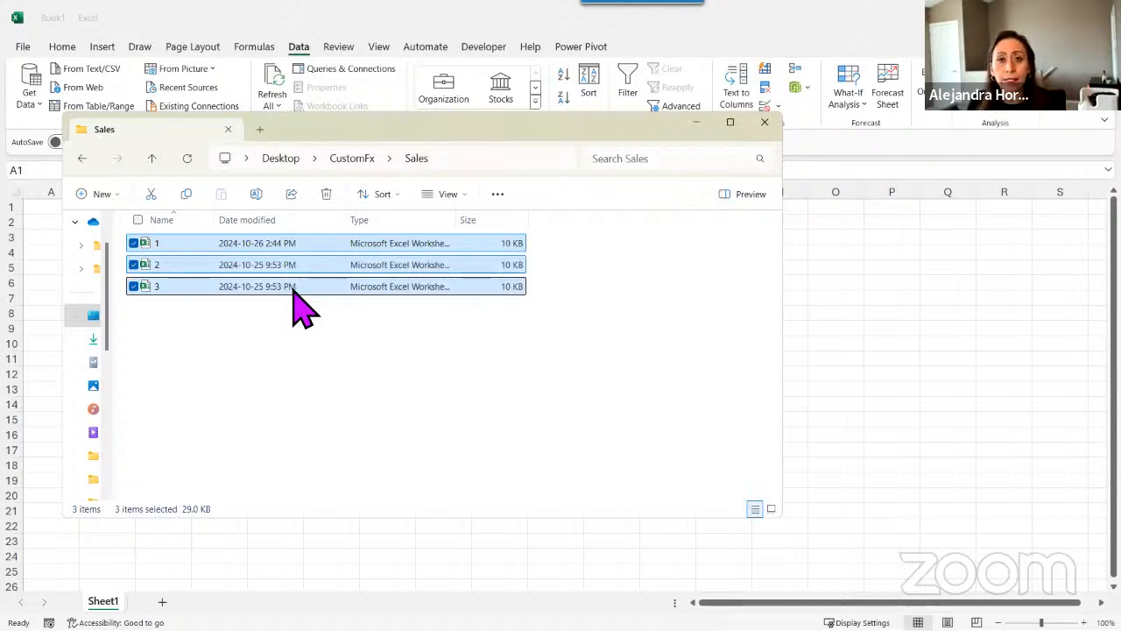
- Open the three selected workbooks from the Sales folder and look over the store columns in workbook 2
{"action": "key", "text": "Return"}
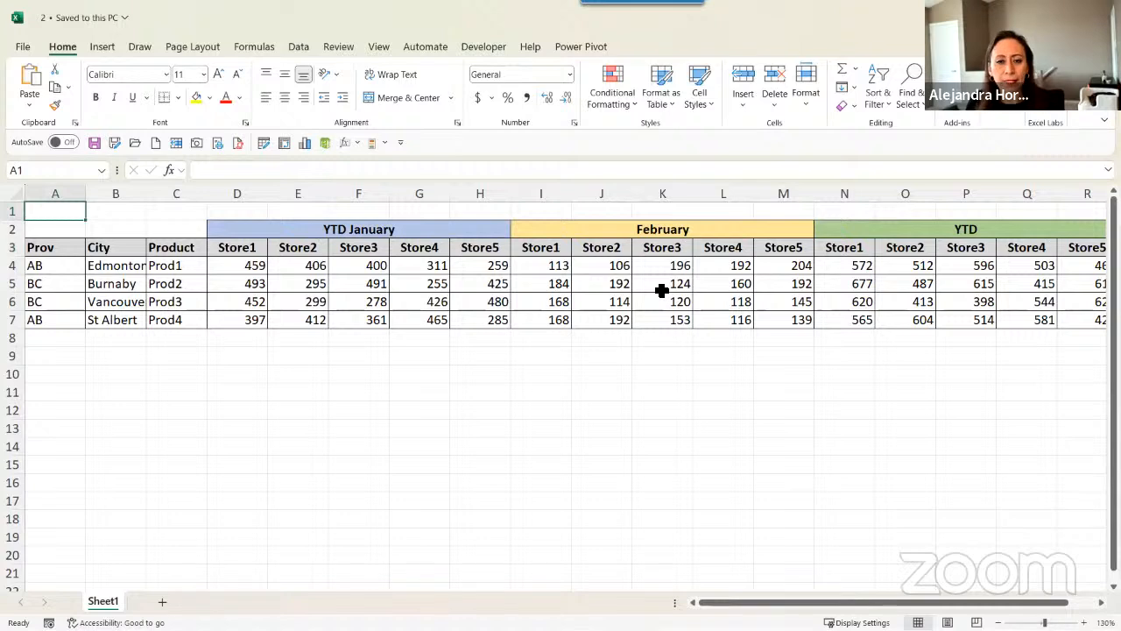
{"action": "left_click", "coordinate": [235, 194]}
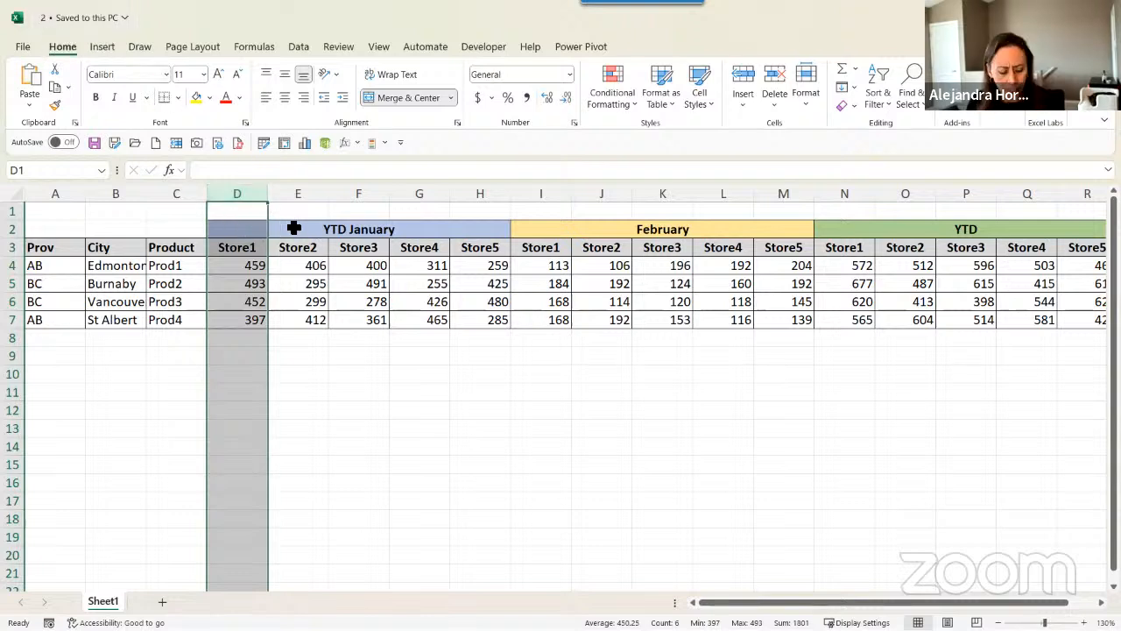
{"action": "mouse_move", "coordinate": [714, 629]}
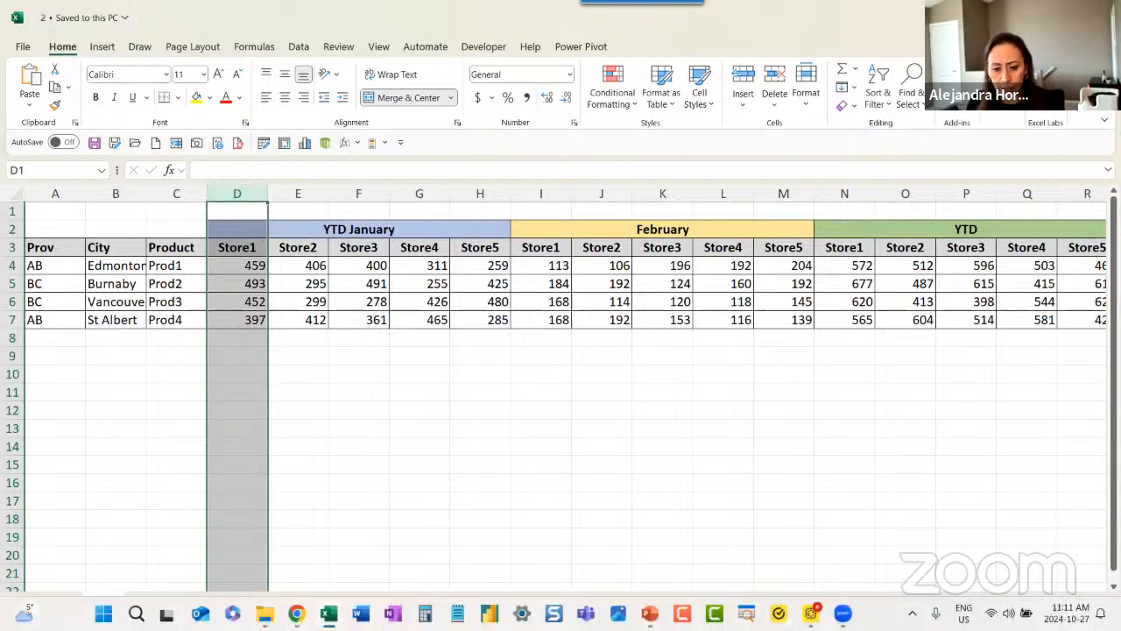
{"action": "left_click", "coordinate": [683, 403]}
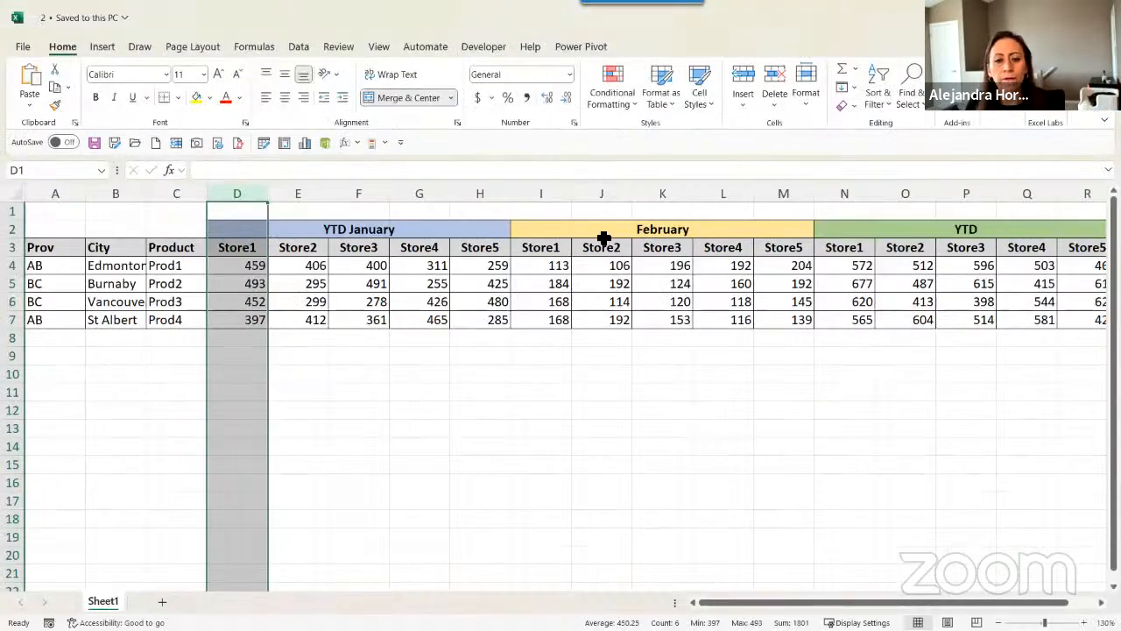
{"action": "left_click", "coordinate": [903, 350]}
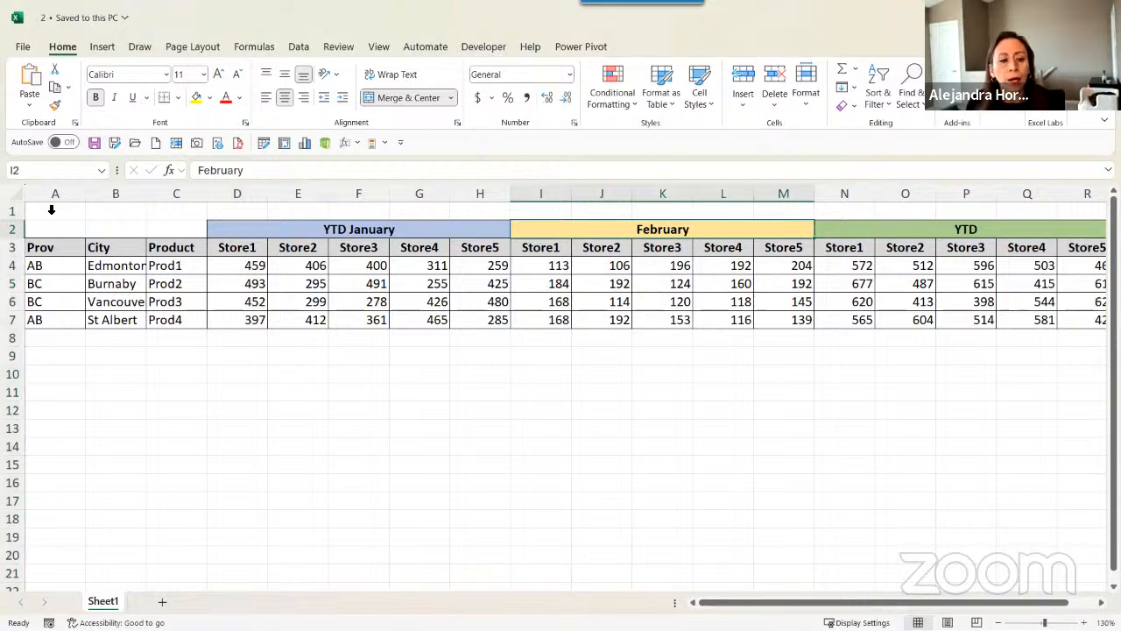
- Examine workbook 2's layout: the Prov, City and Product columns, the YTD January, February and YTD groups, and data rows 4 to 7
{"action": "left_click_drag", "start_coordinate": [48, 195], "coordinate": [184, 193]}
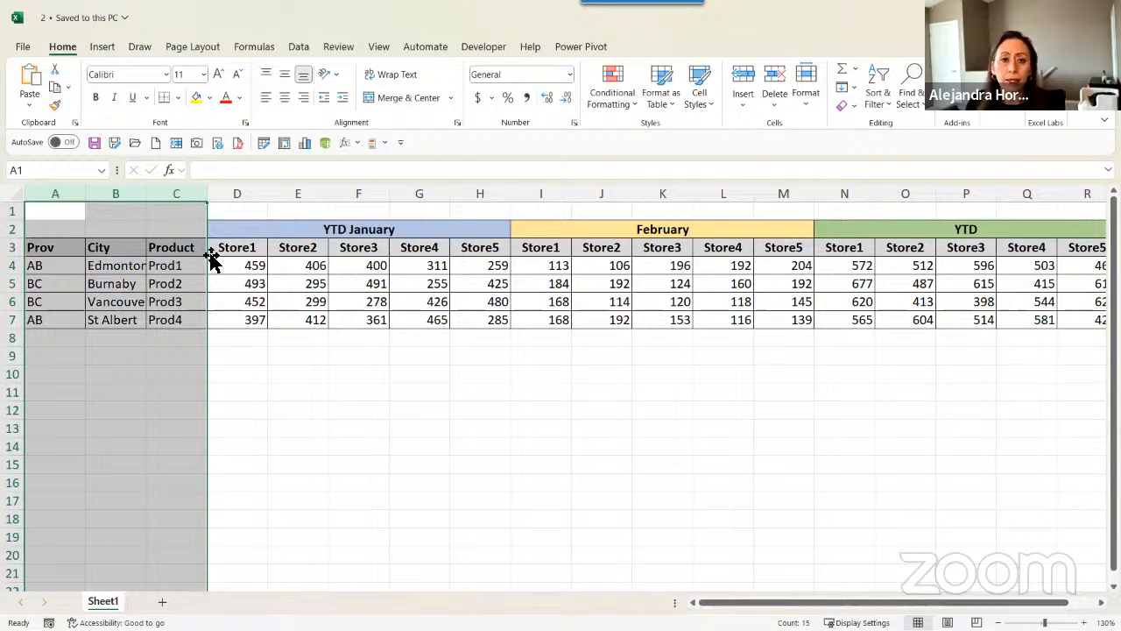
{"action": "left_click_drag", "start_coordinate": [249, 229], "coordinate": [339, 229]}
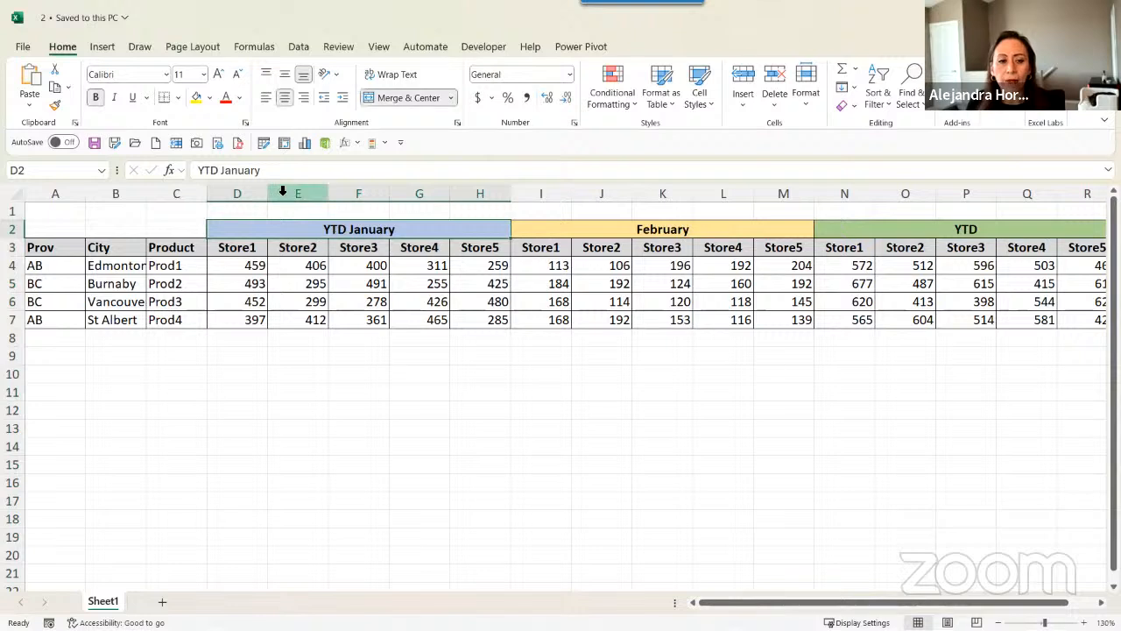
{"action": "left_click_drag", "start_coordinate": [238, 193], "coordinate": [473, 196]}
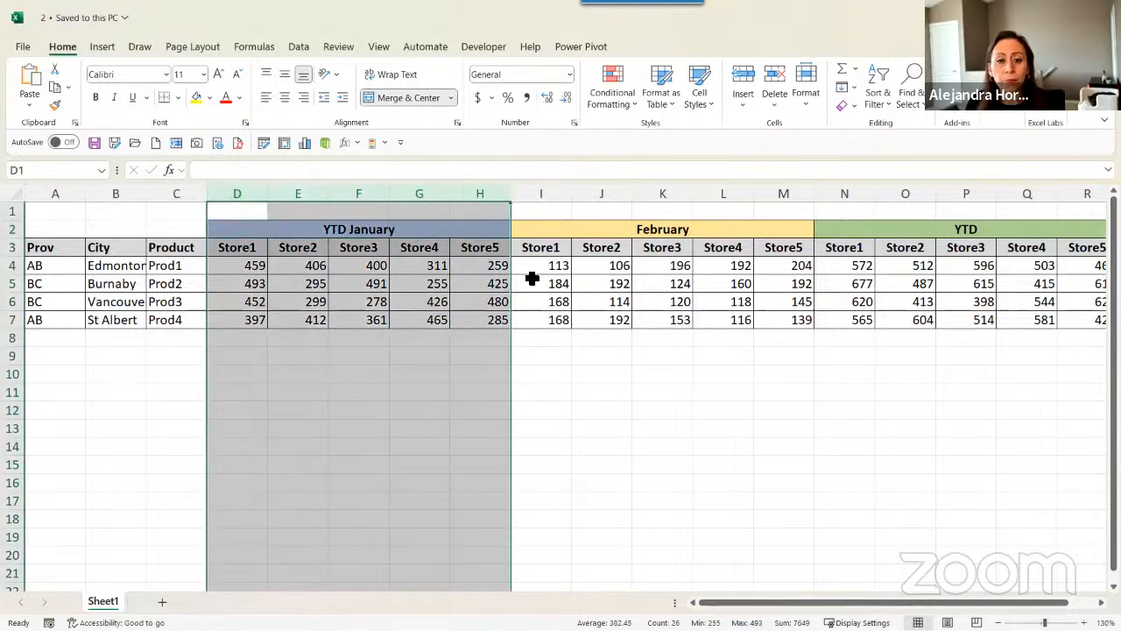
{"action": "left_click", "coordinate": [550, 196]}
{"action": "left_click_drag", "start_coordinate": [550, 196], "coordinate": [777, 210]}
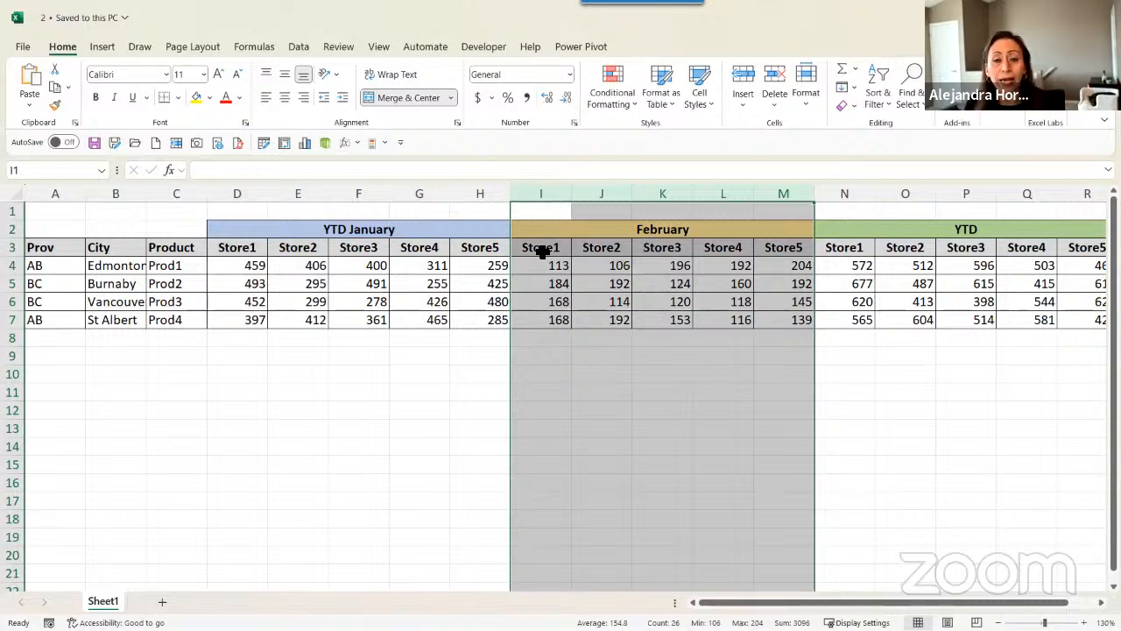
{"action": "left_click", "coordinate": [850, 191]}
{"action": "left_click_drag", "start_coordinate": [851, 191], "coordinate": [1025, 210]}
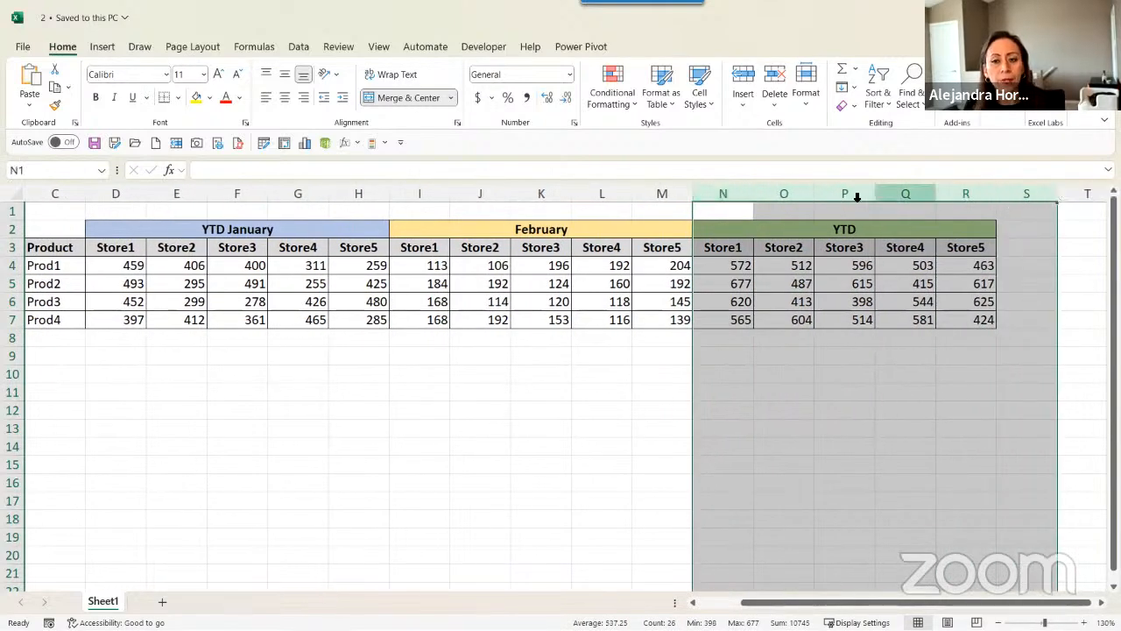
{"action": "left_click", "coordinate": [1035, 190]}
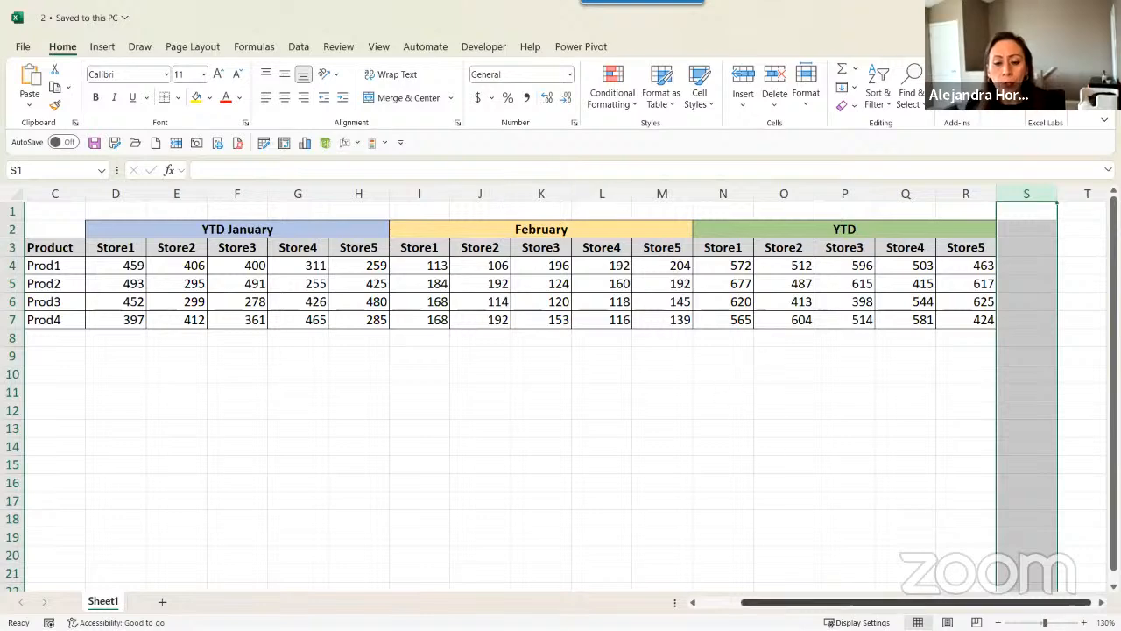
{"action": "scroll", "coordinate": [39, 231], "scroll_direction": "left", "scroll_amount": 2}
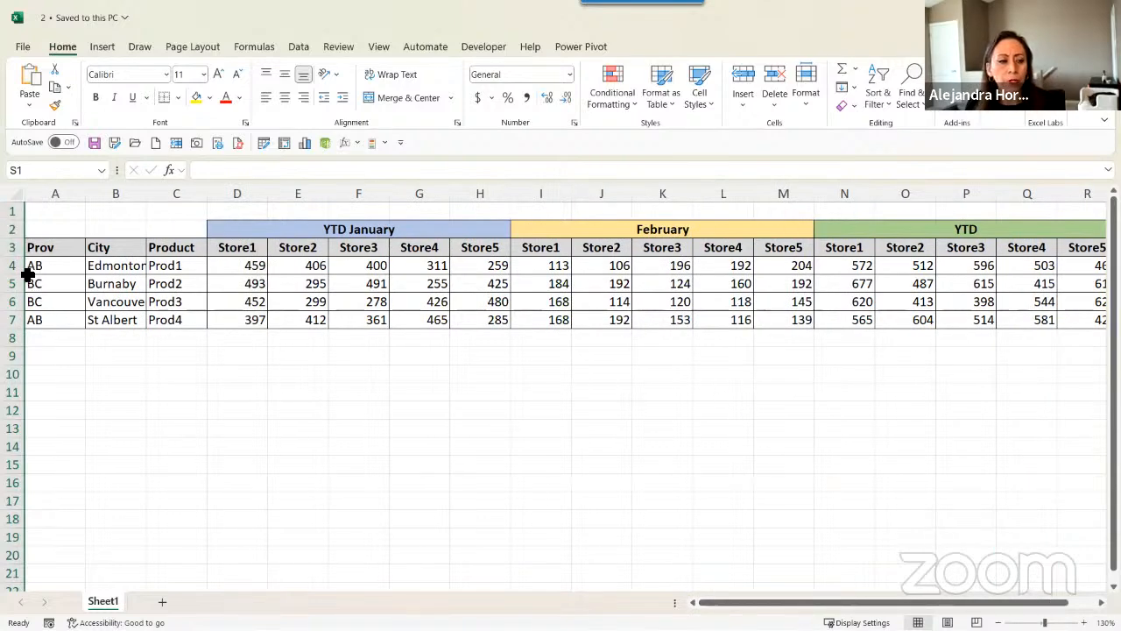
{"action": "left_click_drag", "start_coordinate": [13, 266], "coordinate": [17, 318]}
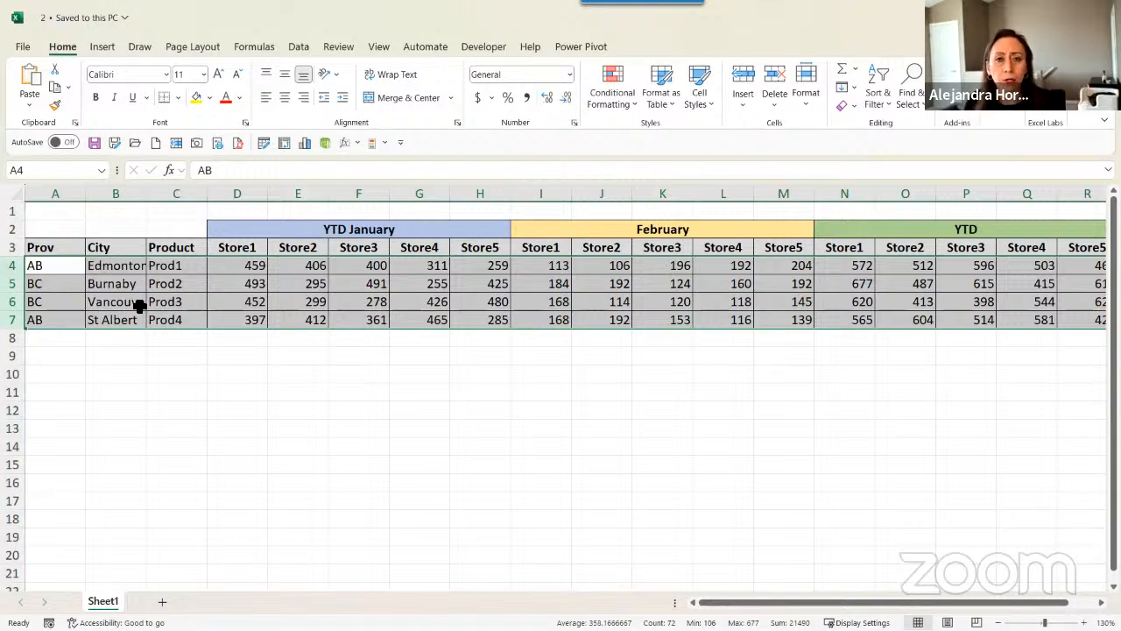
{"action": "left_click", "coordinate": [82, 260]}
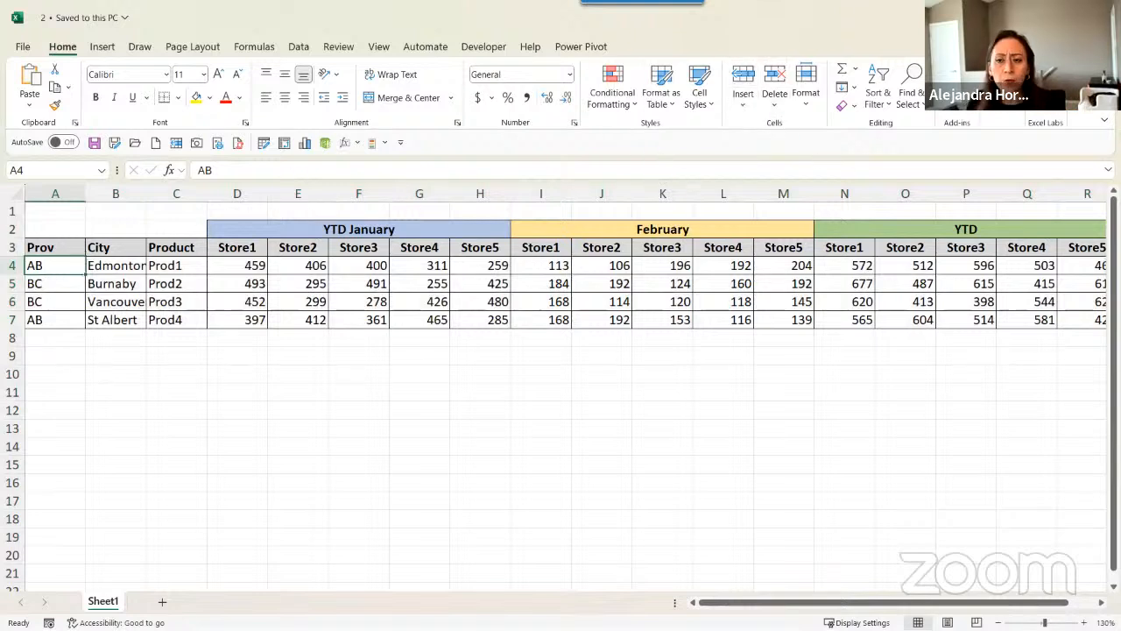
- Switch to workbook 1 and examine its January and YTD store columns and the Notes Comments column
{"action": "key", "text": "alt+Tab"}
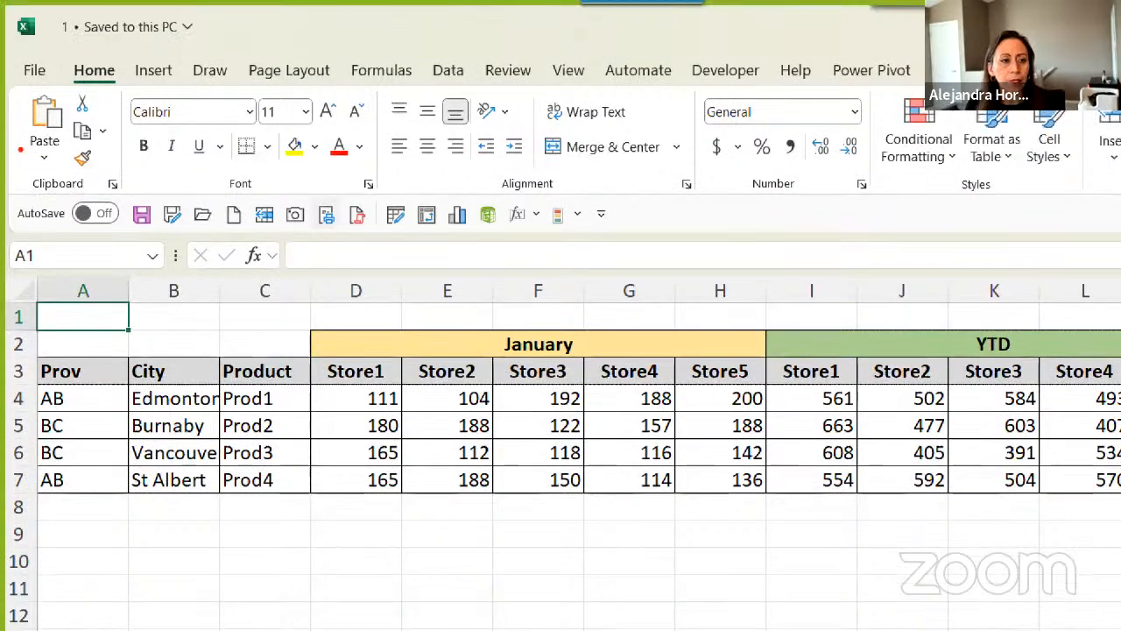
{"action": "left_click_drag", "start_coordinate": [55, 28], "coordinate": [75, 58]}
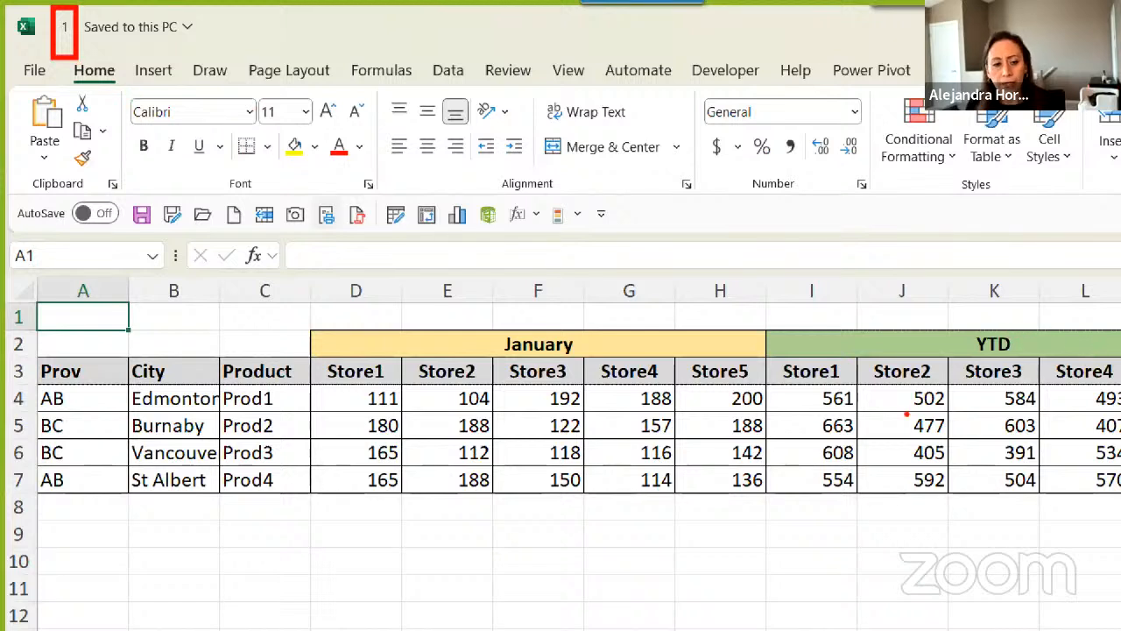
{"action": "mouse_move", "coordinate": [276, 317]}
{"action": "left_mouse_down"}
{"action": "mouse_move", "coordinate": [814, 363]}
{"action": "mouse_move", "coordinate": [787, 365]}
{"action": "left_mouse_up"}
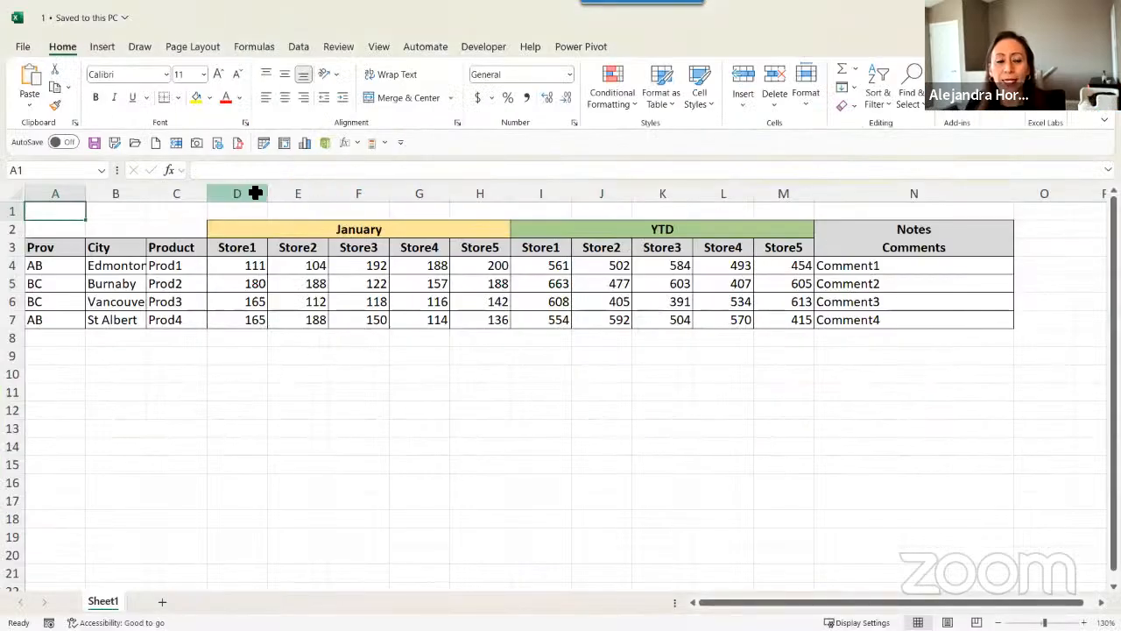
{"action": "left_click_drag", "start_coordinate": [255, 193], "coordinate": [421, 193]}
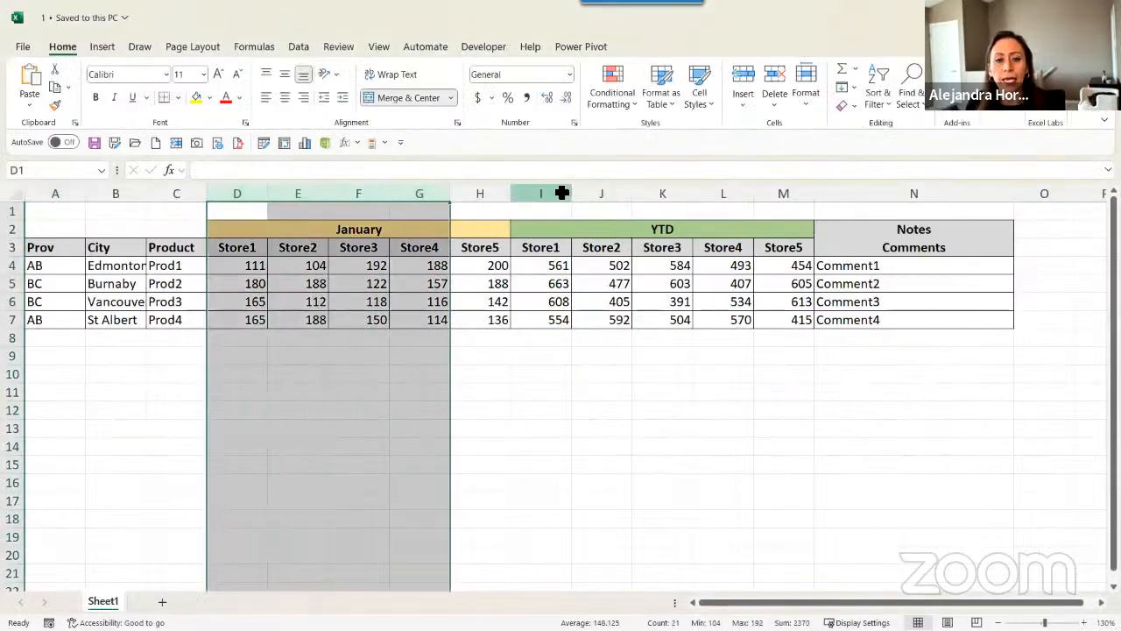
{"action": "left_click_drag", "start_coordinate": [566, 193], "coordinate": [778, 198]}
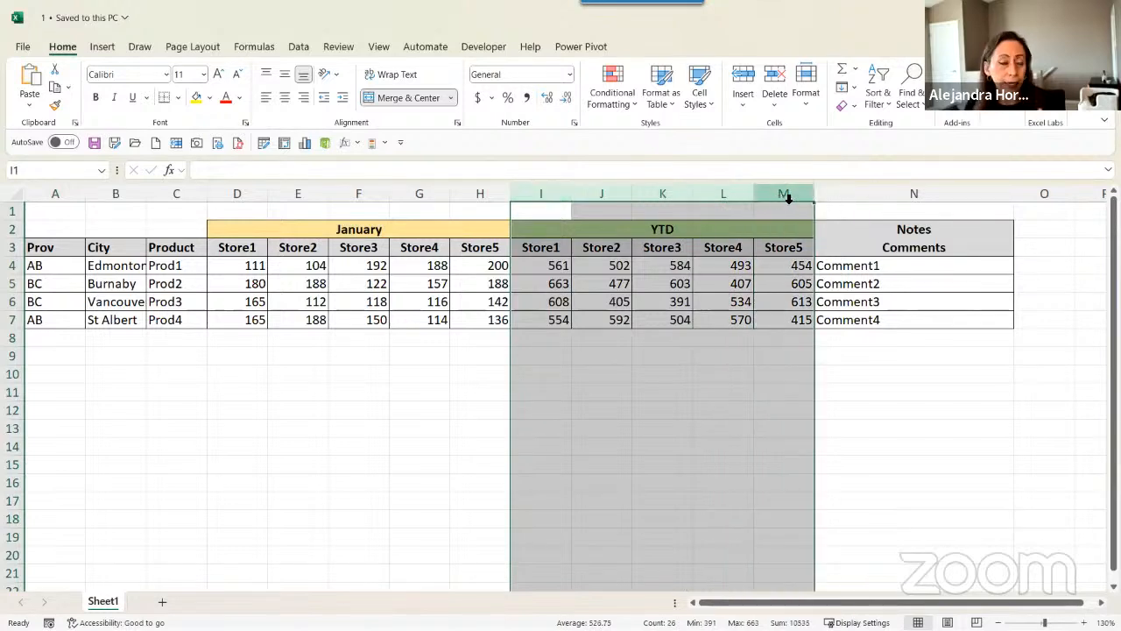
{"action": "left_click", "coordinate": [864, 188]}
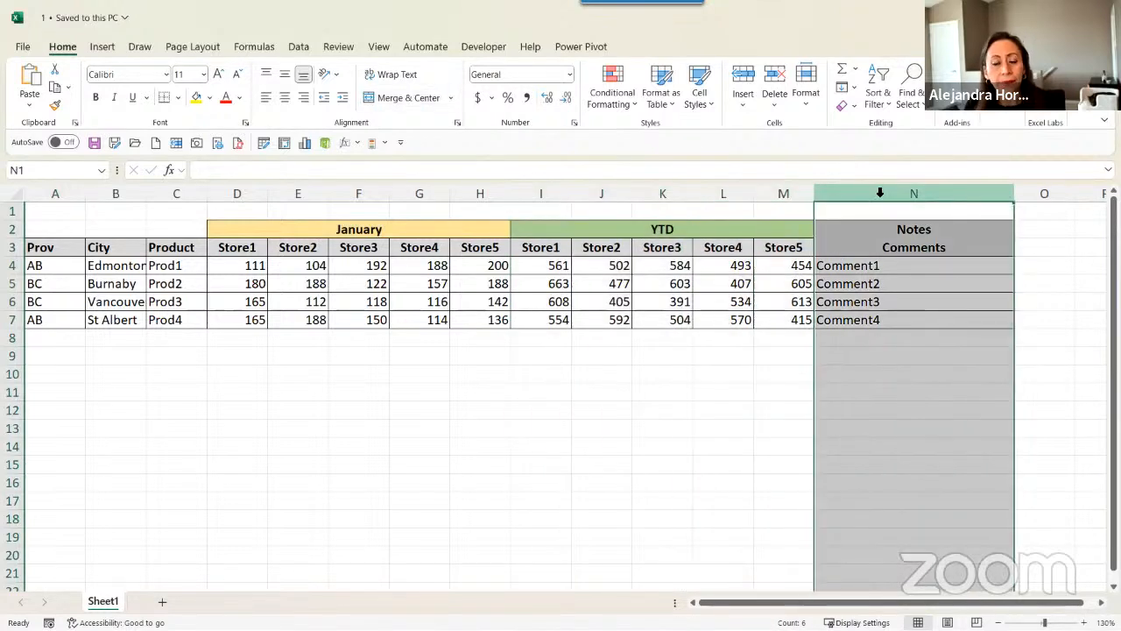
{"action": "left_click", "coordinate": [949, 242]}
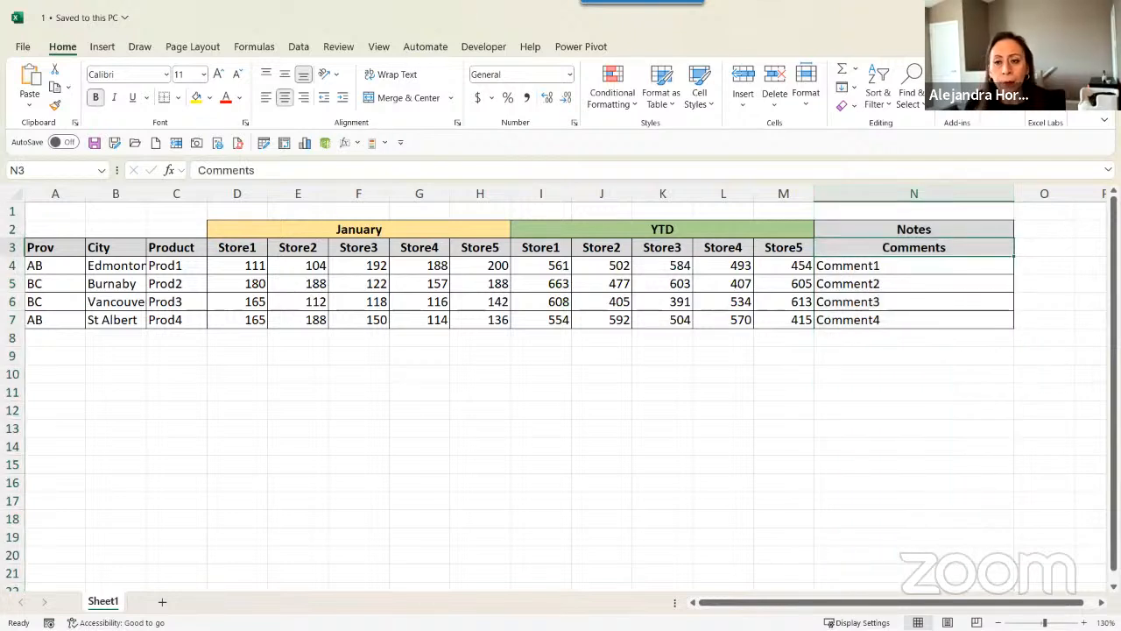
- Switch to workbook 3 and examine its YTD February and March column groups, including the Store6 column
{"action": "key", "text": "ctrl+Tab"}
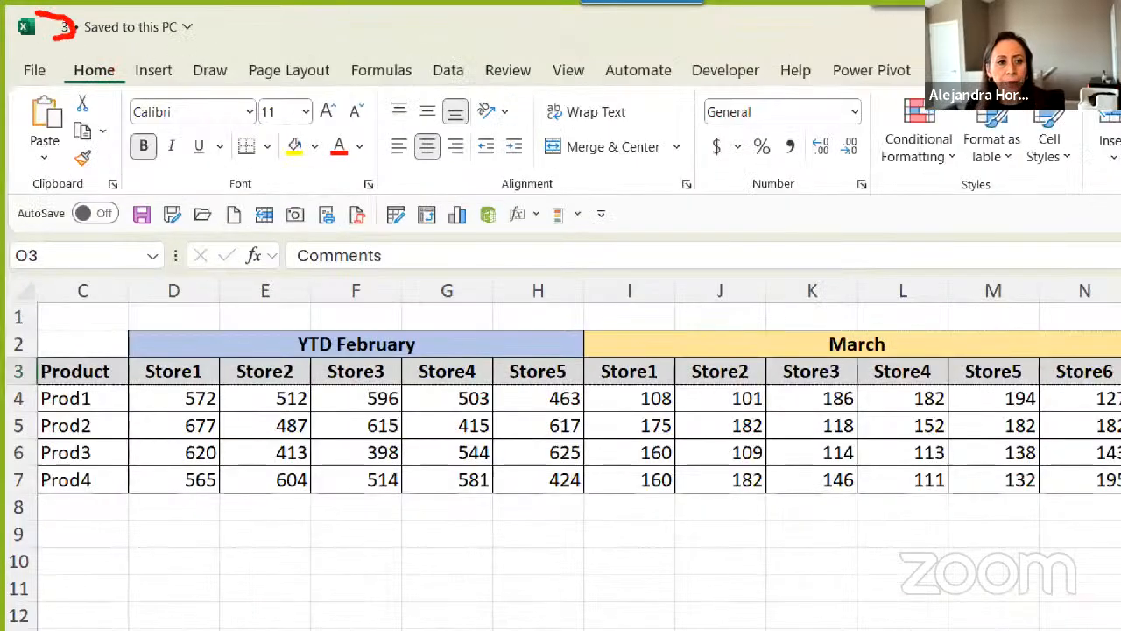
{"action": "left_click_drag", "start_coordinate": [61, 38], "coordinate": [37, 23]}
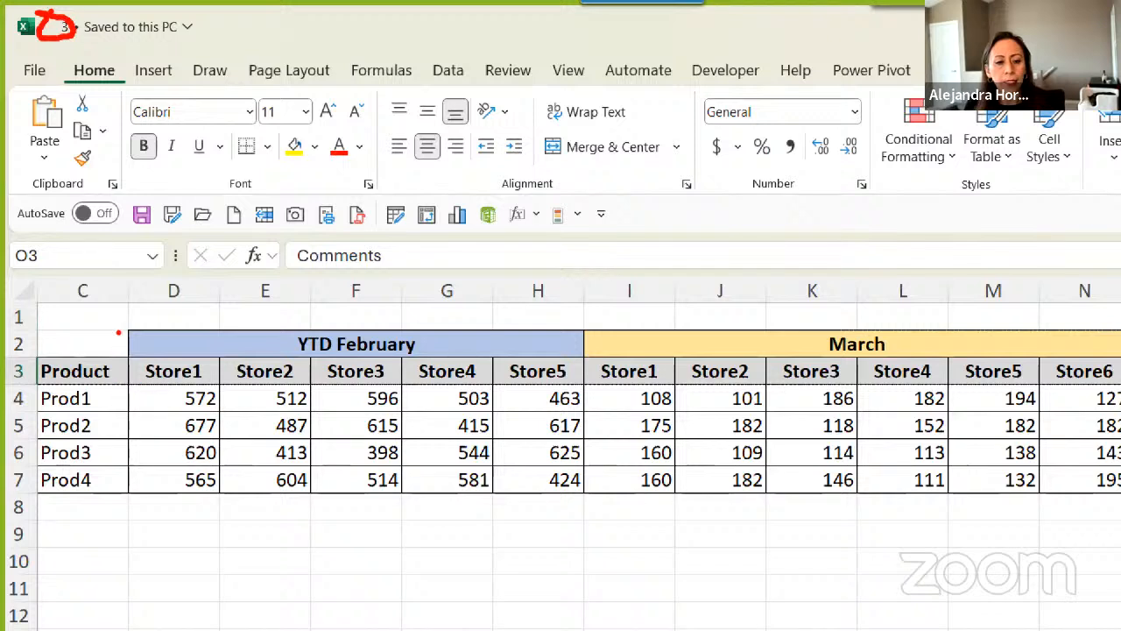
{"action": "mouse_move", "coordinate": [118, 333]}
{"action": "left_mouse_down"}
{"action": "mouse_move", "coordinate": [476, 325]}
{"action": "mouse_move", "coordinate": [123, 355]}
{"action": "left_mouse_up"}
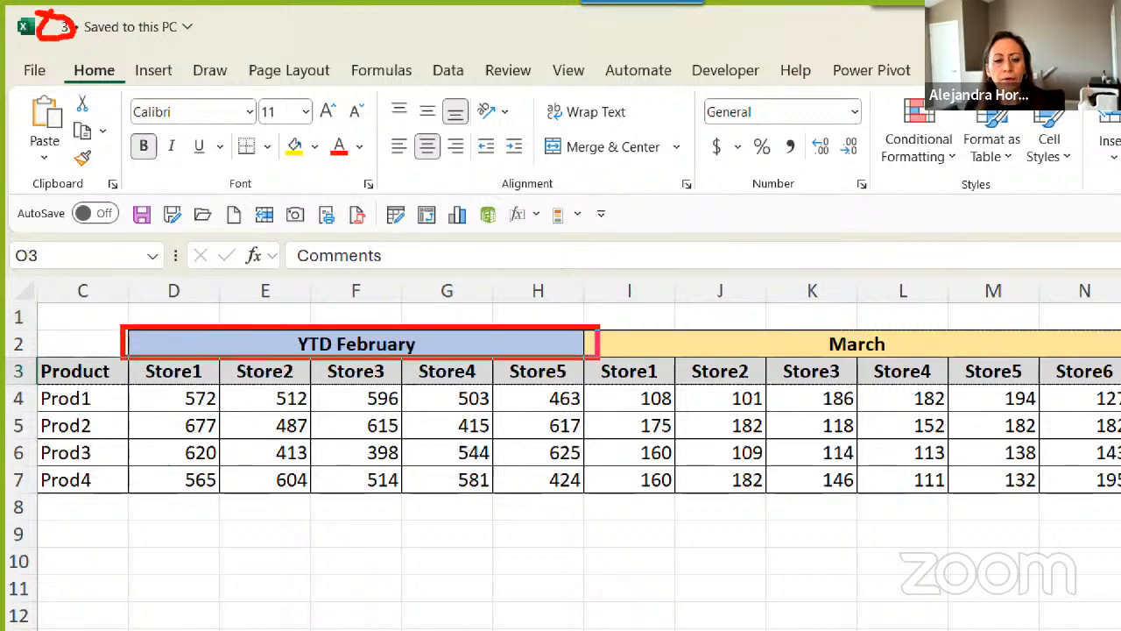
{"action": "mouse_move", "coordinate": [598, 355]}
{"action": "left_mouse_down"}
{"action": "mouse_move", "coordinate": [580, 349]}
{"action": "mouse_move", "coordinate": [1111, 347]}
{"action": "mouse_move", "coordinate": [1111, 359]}
{"action": "left_mouse_up"}
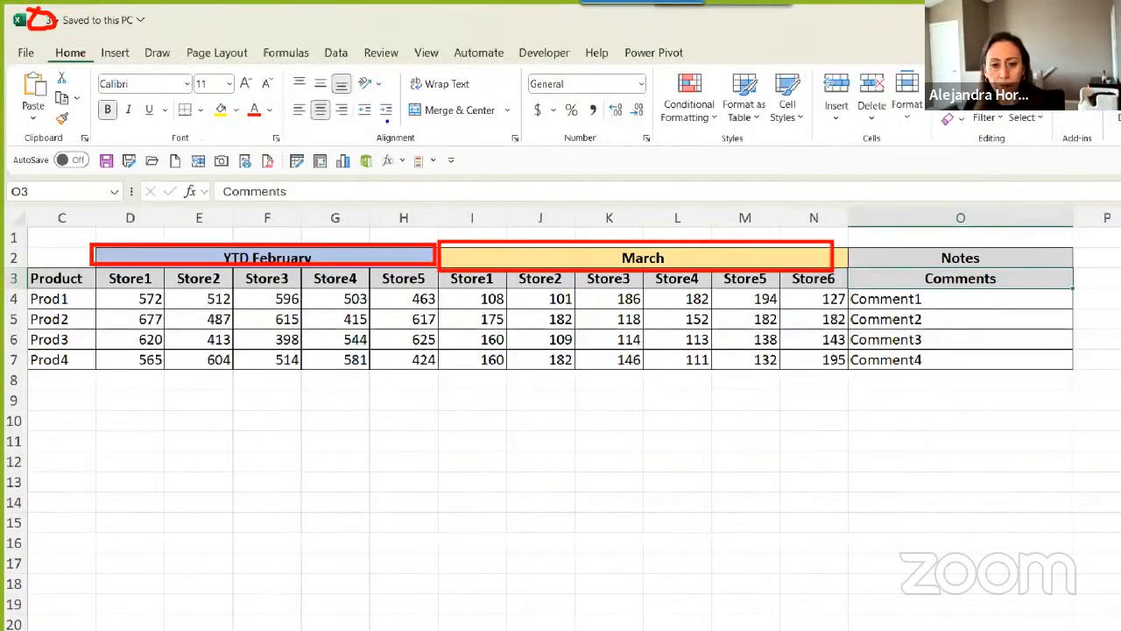
{"action": "mouse_move", "coordinate": [787, 277]}
{"action": "left_mouse_down"}
{"action": "mouse_move", "coordinate": [808, 286]}
{"action": "mouse_move", "coordinate": [863, 367]}
{"action": "mouse_move", "coordinate": [854, 379]}
{"action": "left_mouse_up"}
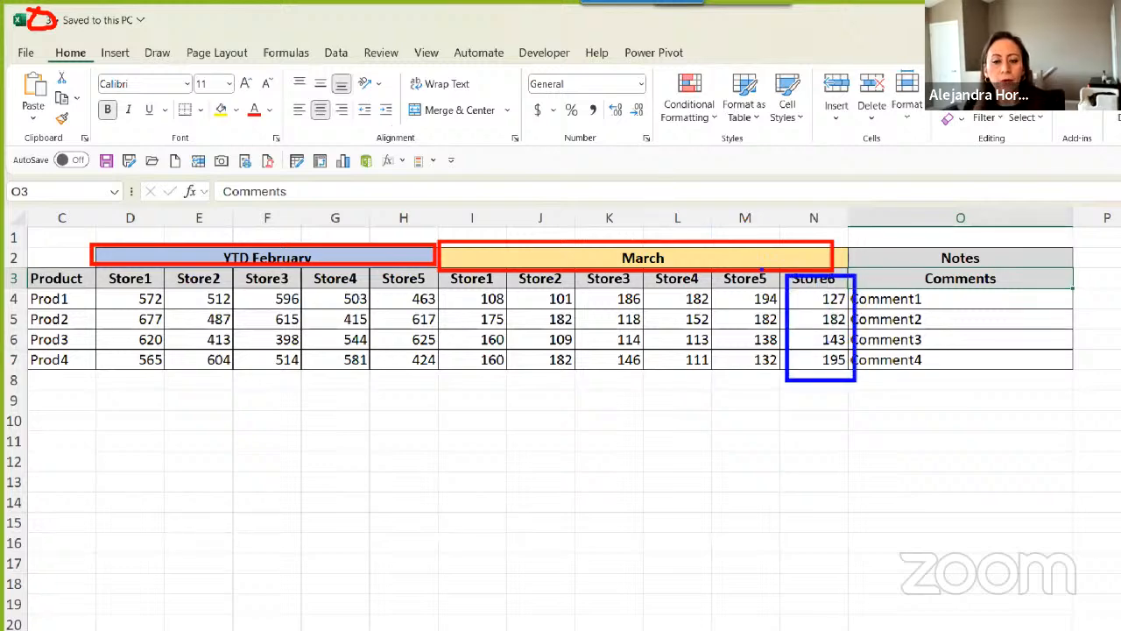
{"action": "key", "text": "Escape"}
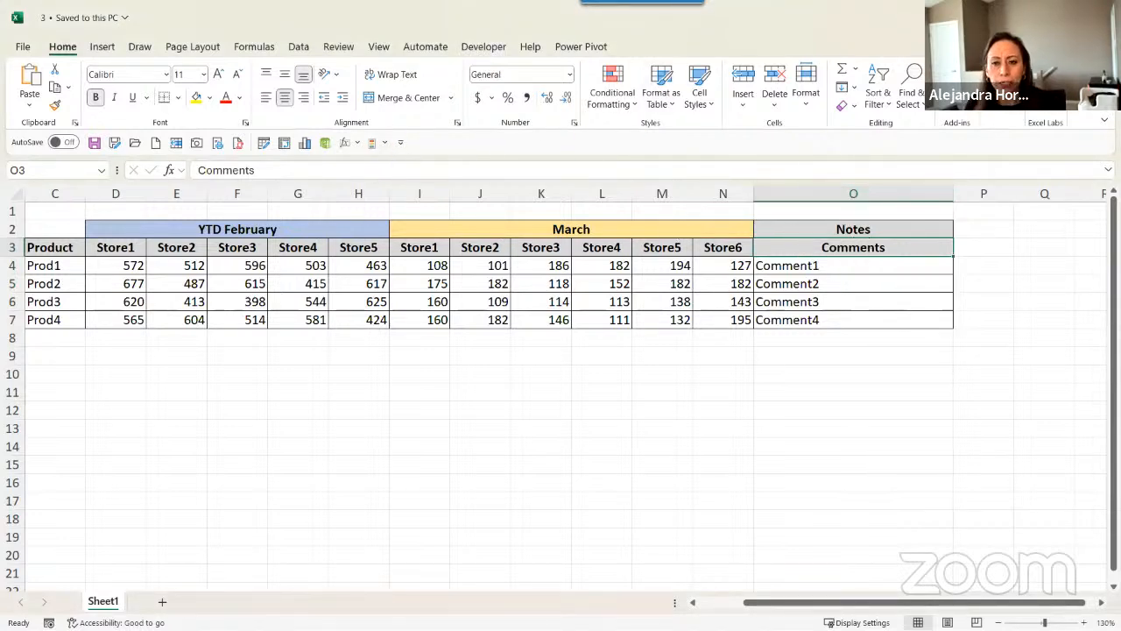
- In the blank workbook, import data from an Excel workbook, choosing file 3 from the Desktop's CustomFx > Sales folder
{"action": "key", "text": "alt+Tab"}
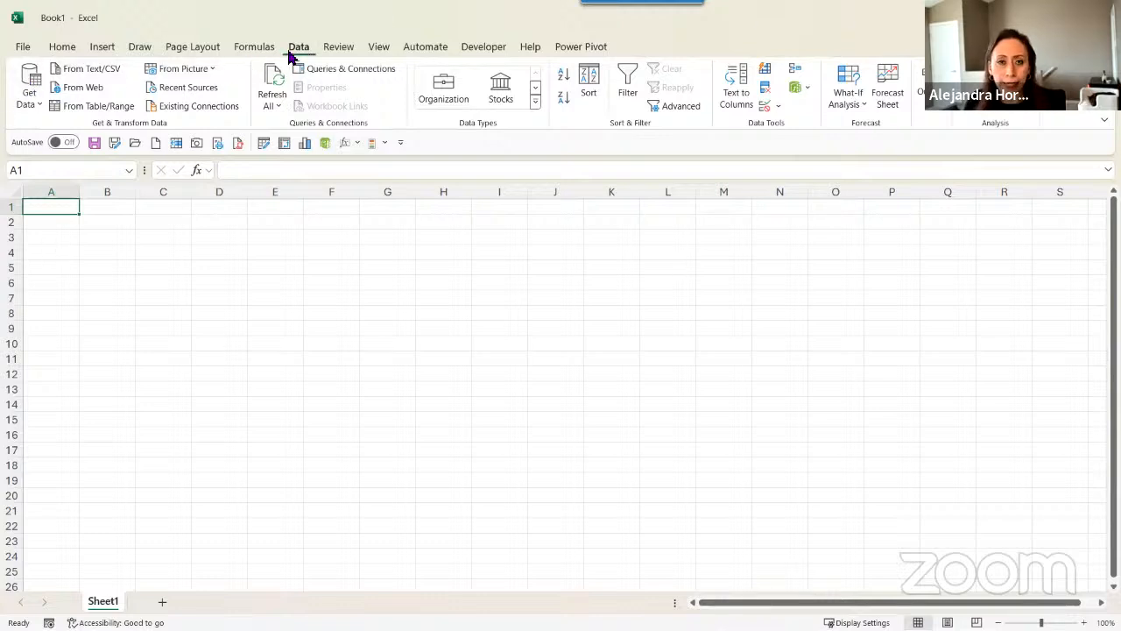
{"action": "left_click", "coordinate": [31, 99]}
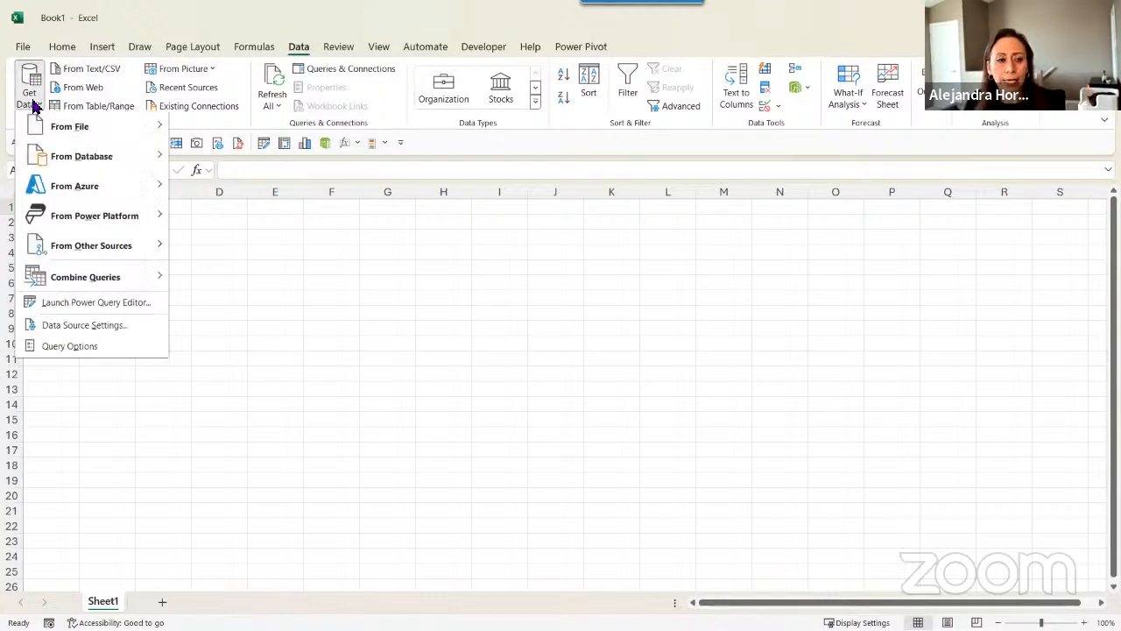
{"action": "mouse_move", "coordinate": [36, 128]}
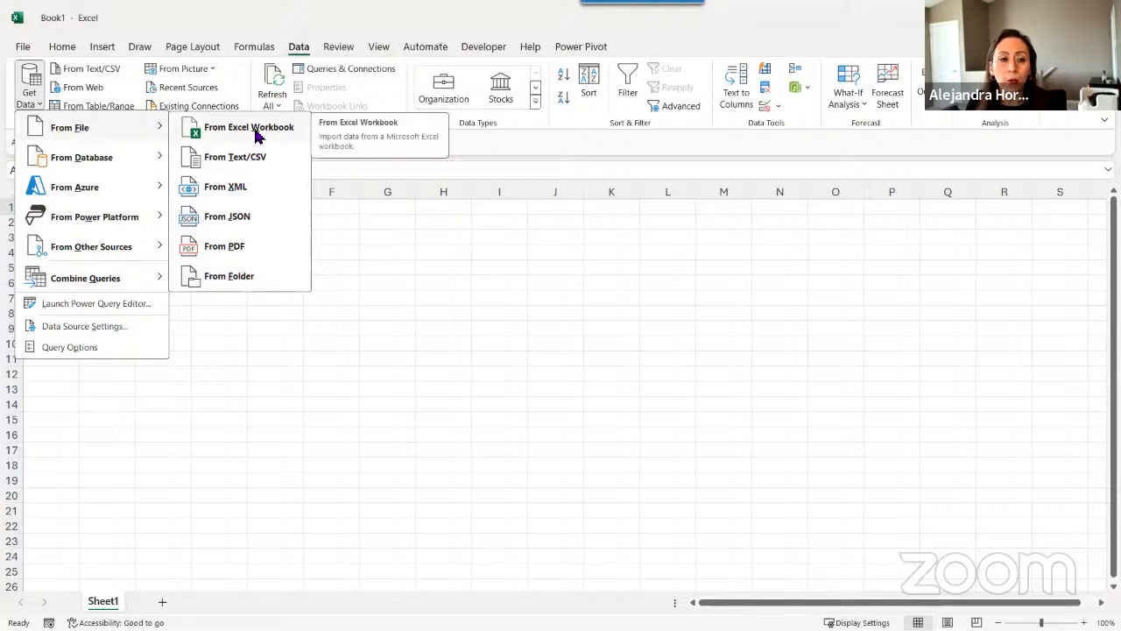
{"action": "left_click", "coordinate": [257, 128]}
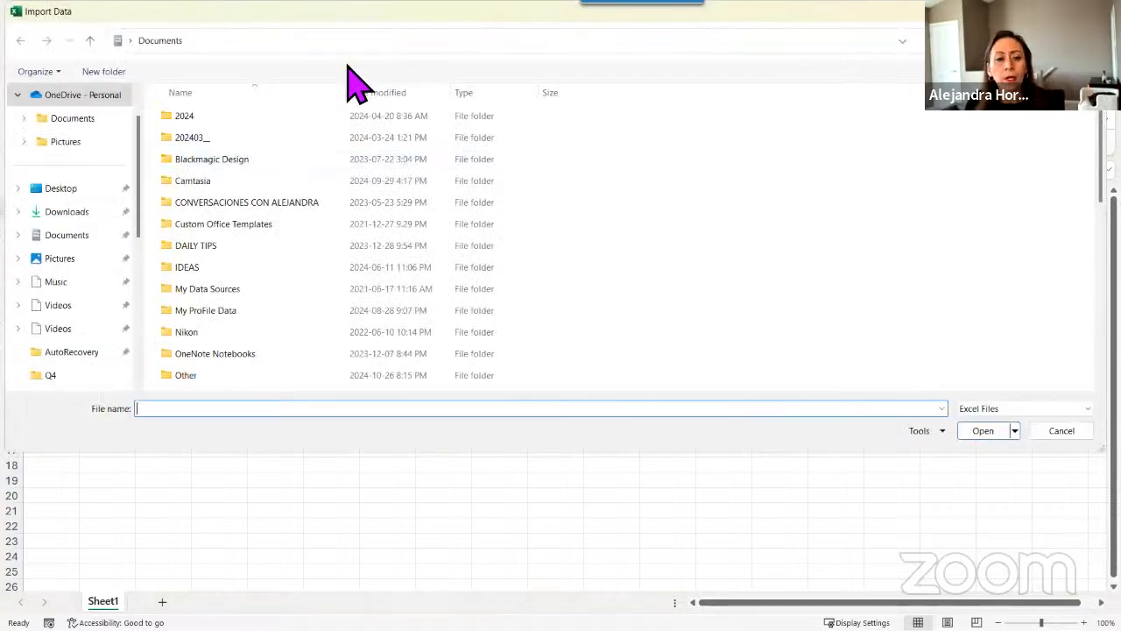
{"action": "left_click", "coordinate": [72, 189]}
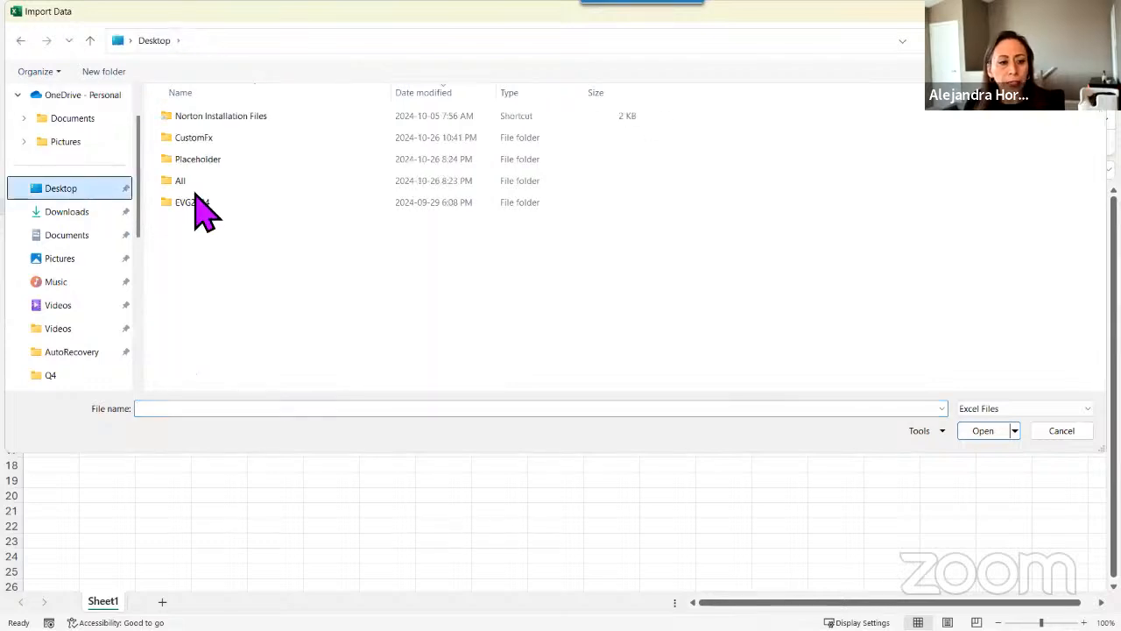
{"action": "left_click_drag", "start_coordinate": [141, 202], "coordinate": [62, 202]}
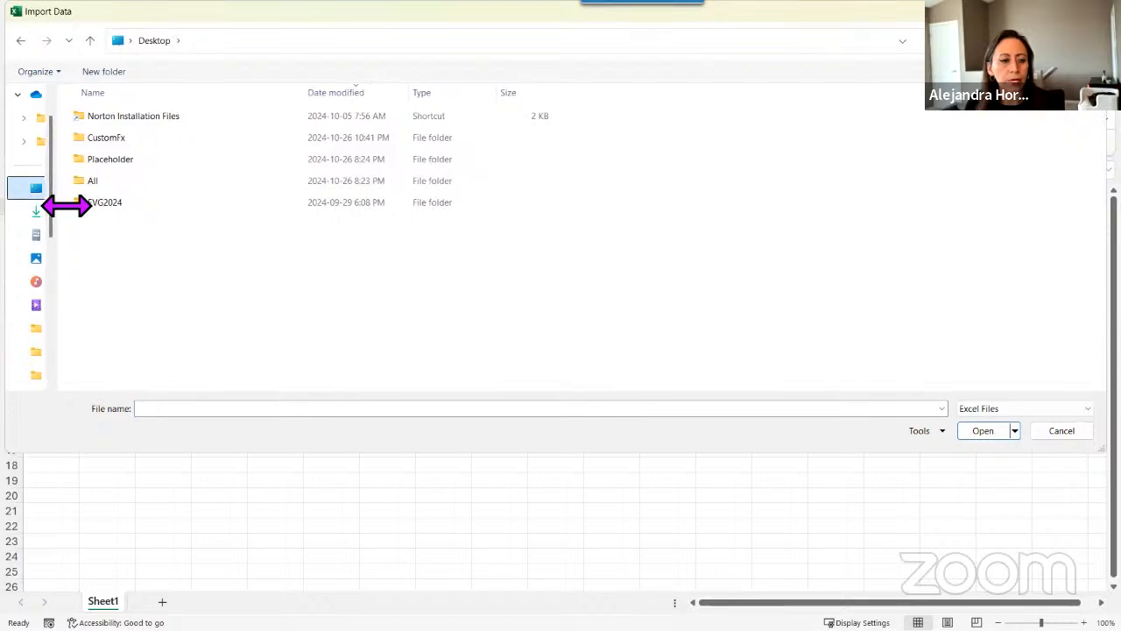
{"action": "left_click", "coordinate": [164, 138]}
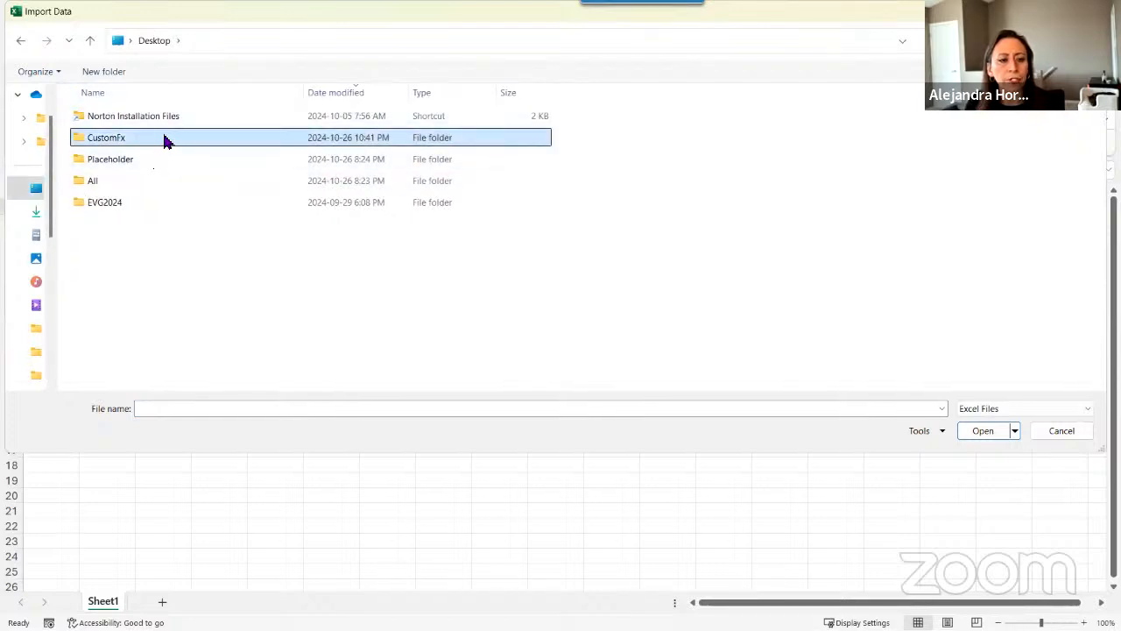
{"action": "double_click", "coordinate": [164, 139]}
{"action": "left_click", "coordinate": [136, 123]}
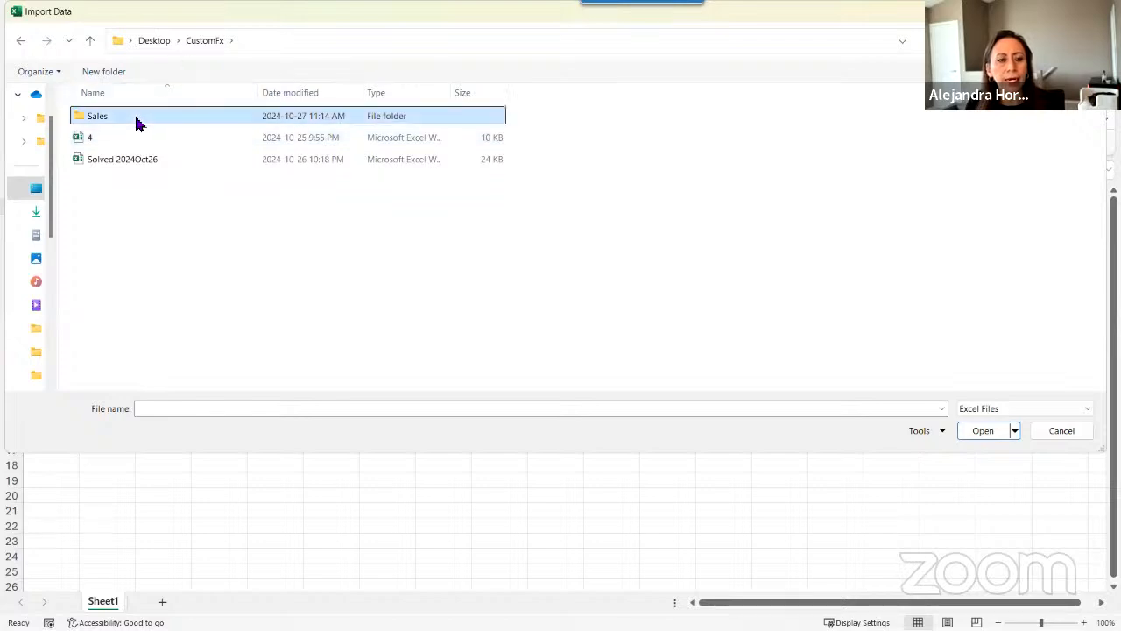
{"action": "double_click", "coordinate": [136, 123]}
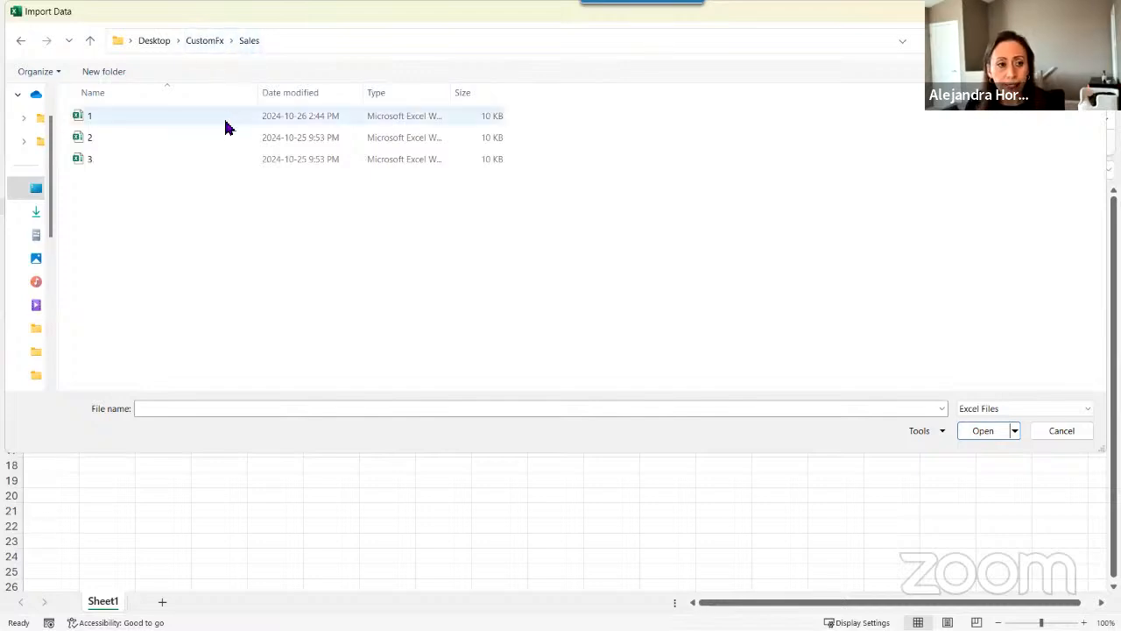
{"action": "left_click", "coordinate": [306, 159]}
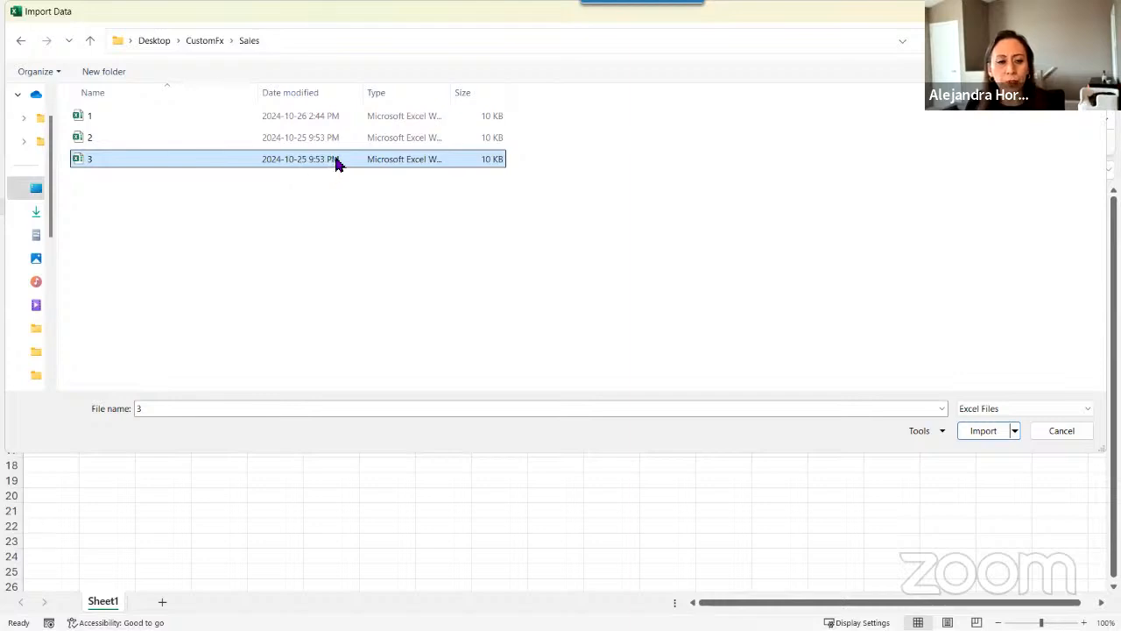
{"action": "double_click", "coordinate": [332, 161]}
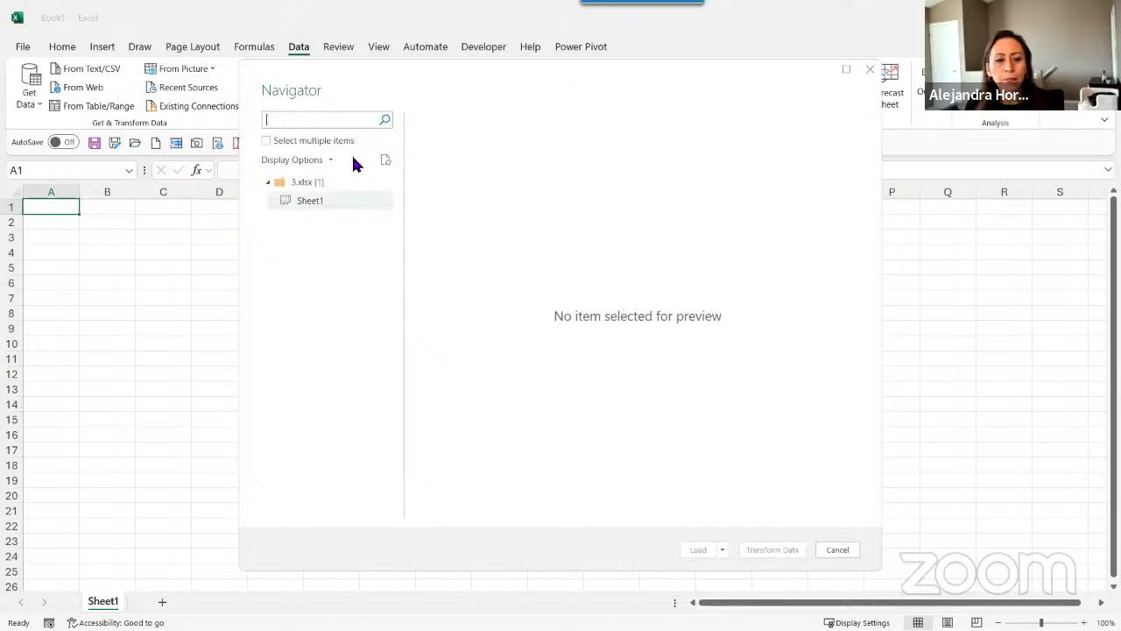
- Preview Sheet1 of 3.xlsx and open it for transformation in the Power Query Editor
{"action": "left_click", "coordinate": [317, 201]}
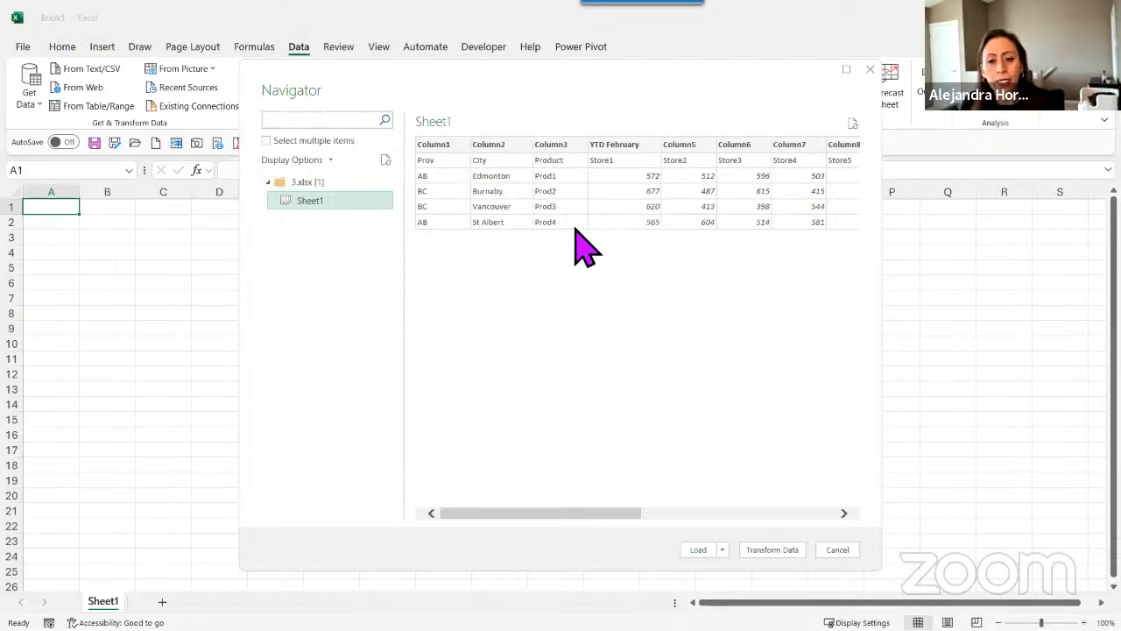
{"action": "left_click_drag", "start_coordinate": [556, 515], "coordinate": [534, 488]}
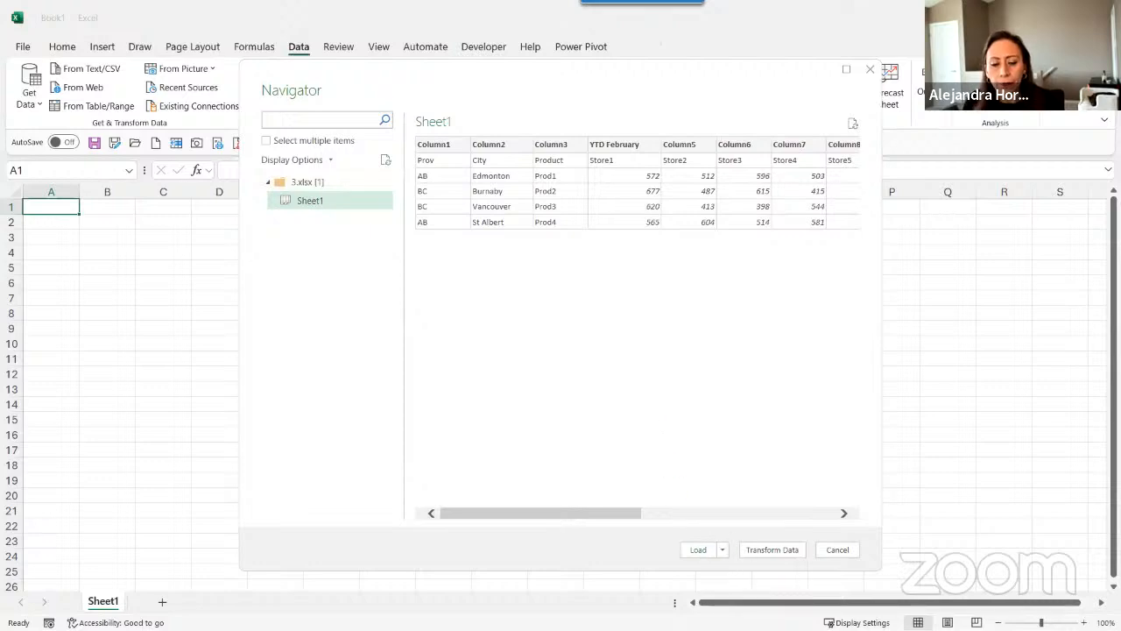
{"action": "left_click_drag", "start_coordinate": [700, 573], "coordinate": [704, 313]}
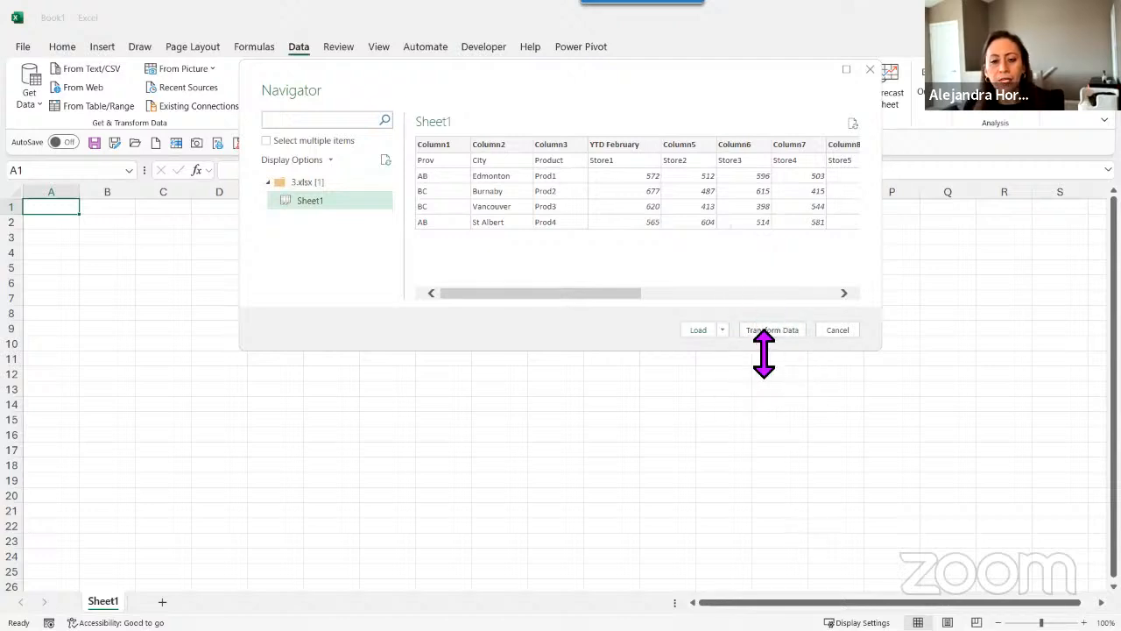
{"action": "left_click", "coordinate": [722, 333]}
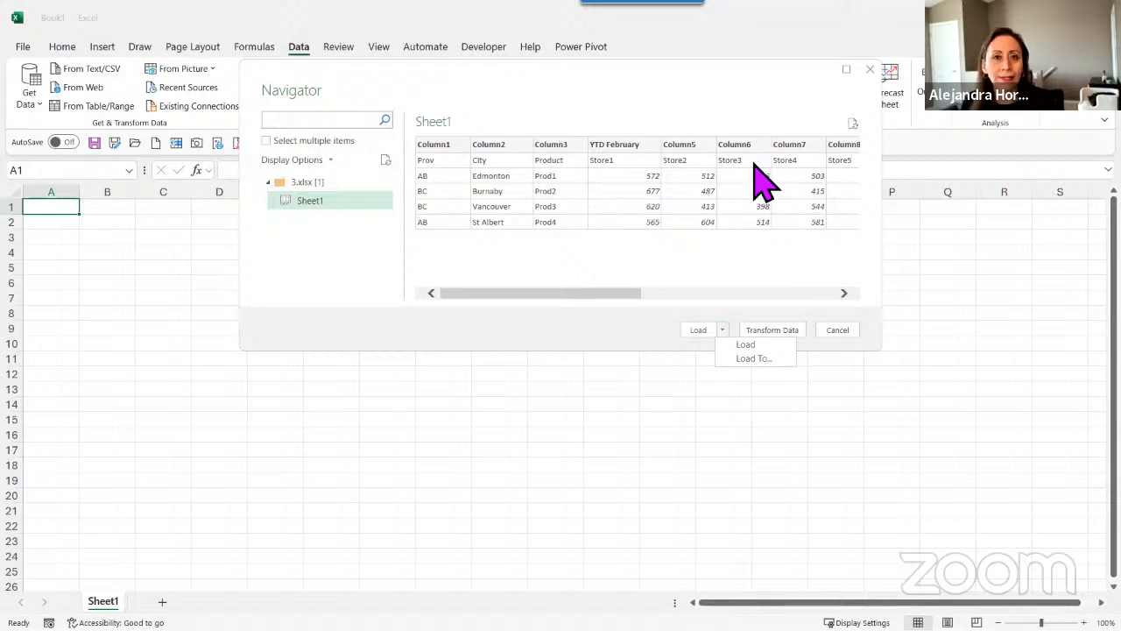
{"action": "left_click", "coordinate": [812, 352]}
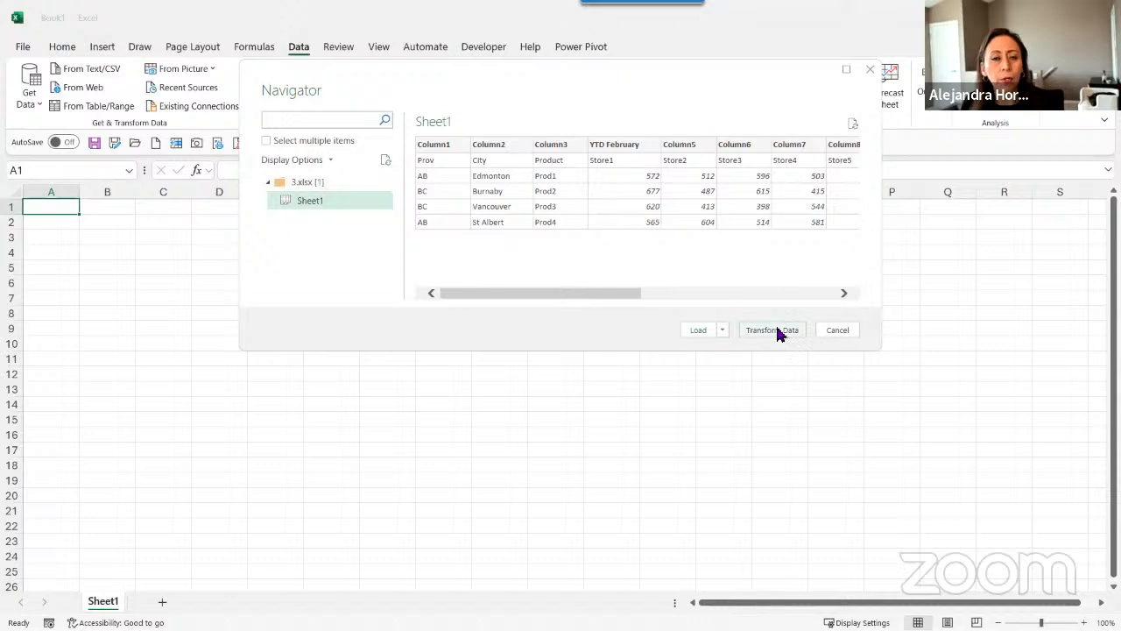
{"action": "left_click", "coordinate": [774, 331]}
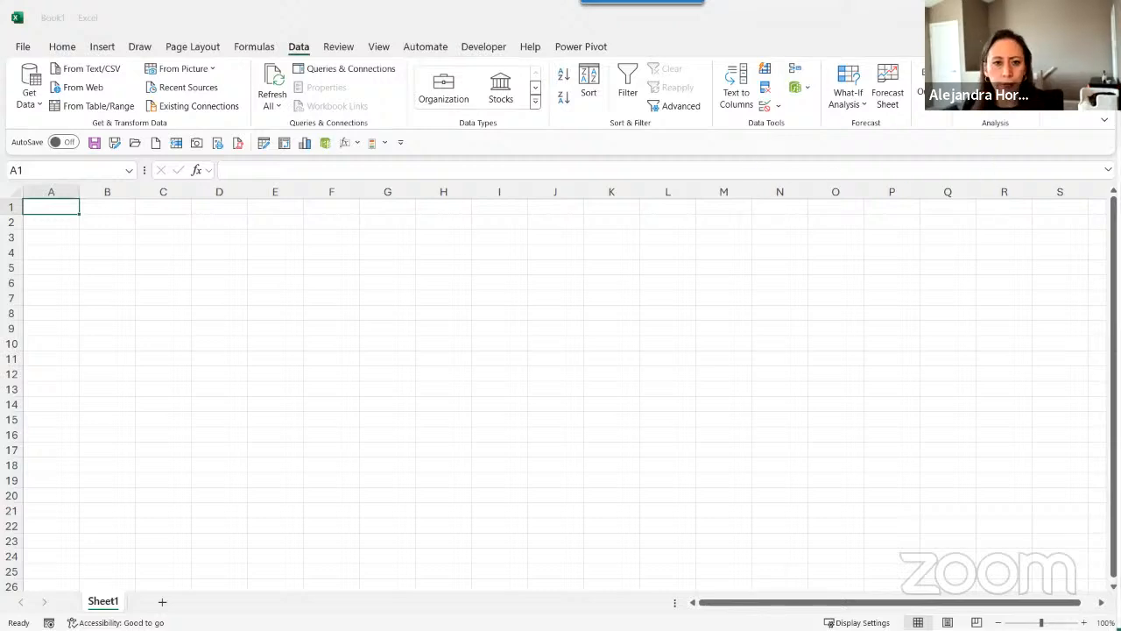
{"action": "left_click", "coordinate": [809, 19]}
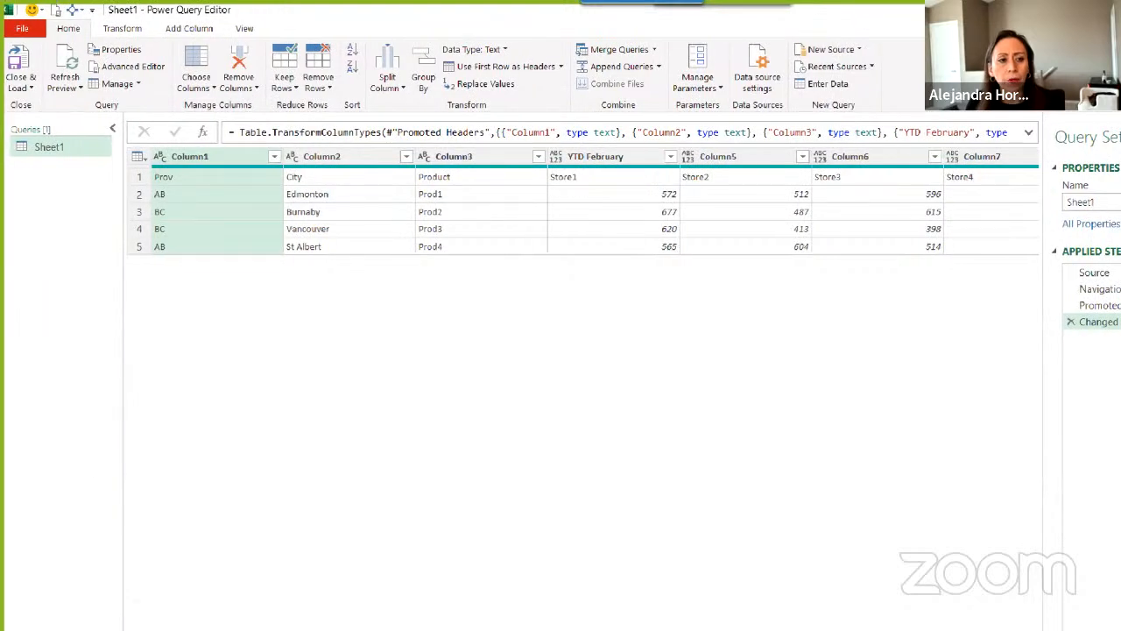
{"action": "mouse_move", "coordinate": [5, 2]}
{"action": "left_mouse_down"}
{"action": "mouse_move", "coordinate": [299, 12]}
{"action": "mouse_move", "coordinate": [332, 32]}
{"action": "left_mouse_up"}
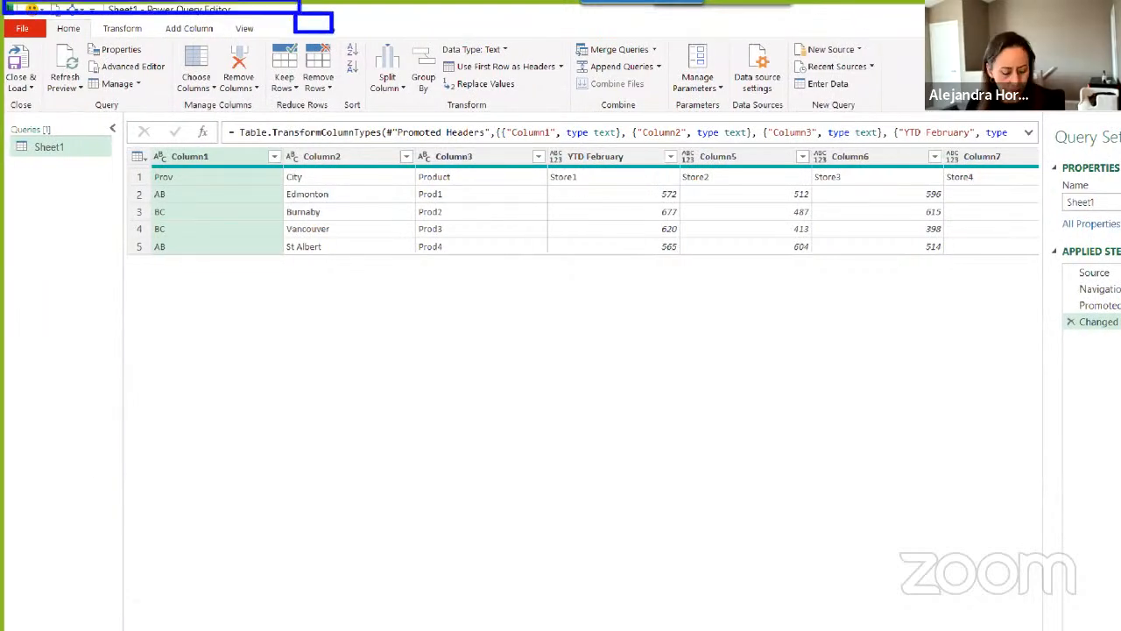
{"action": "mouse_move", "coordinate": [5, 1]}
{"action": "left_mouse_down"}
{"action": "mouse_move", "coordinate": [867, 51]}
{"action": "mouse_move", "coordinate": [953, 114]}
{"action": "mouse_move", "coordinate": [958, 131]}
{"action": "mouse_move", "coordinate": [963, 114]}
{"action": "left_mouse_up"}
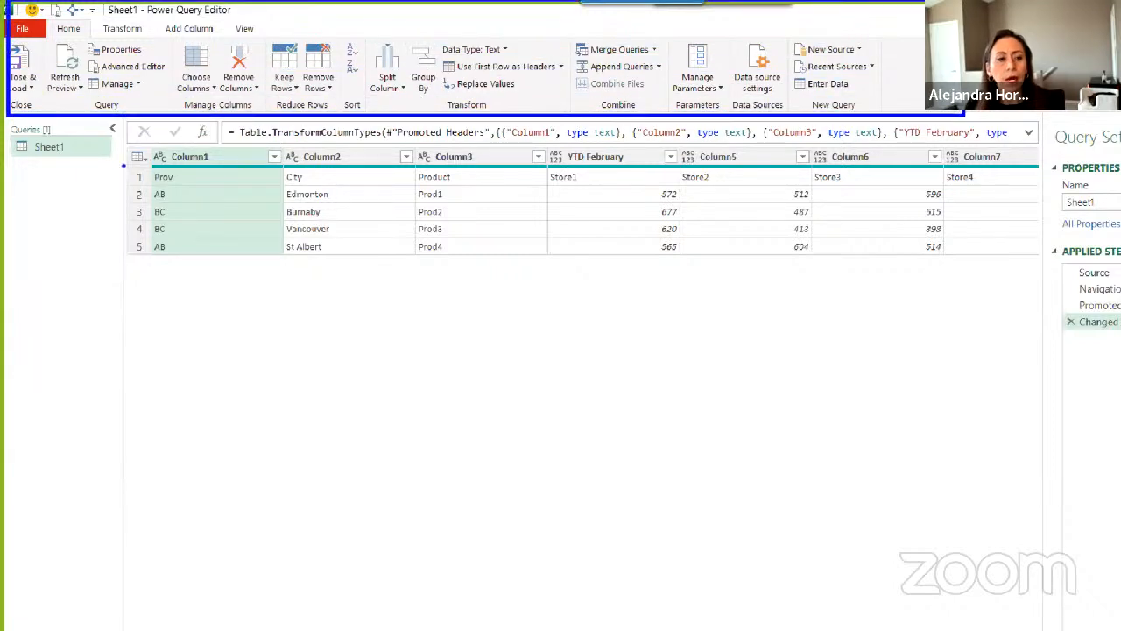
{"action": "mouse_move", "coordinate": [4, 123]}
{"action": "left_mouse_down"}
{"action": "mouse_move", "coordinate": [42, 130]}
{"action": "mouse_move", "coordinate": [114, 247]}
{"action": "mouse_move", "coordinate": [112, 291]}
{"action": "left_mouse_up"}
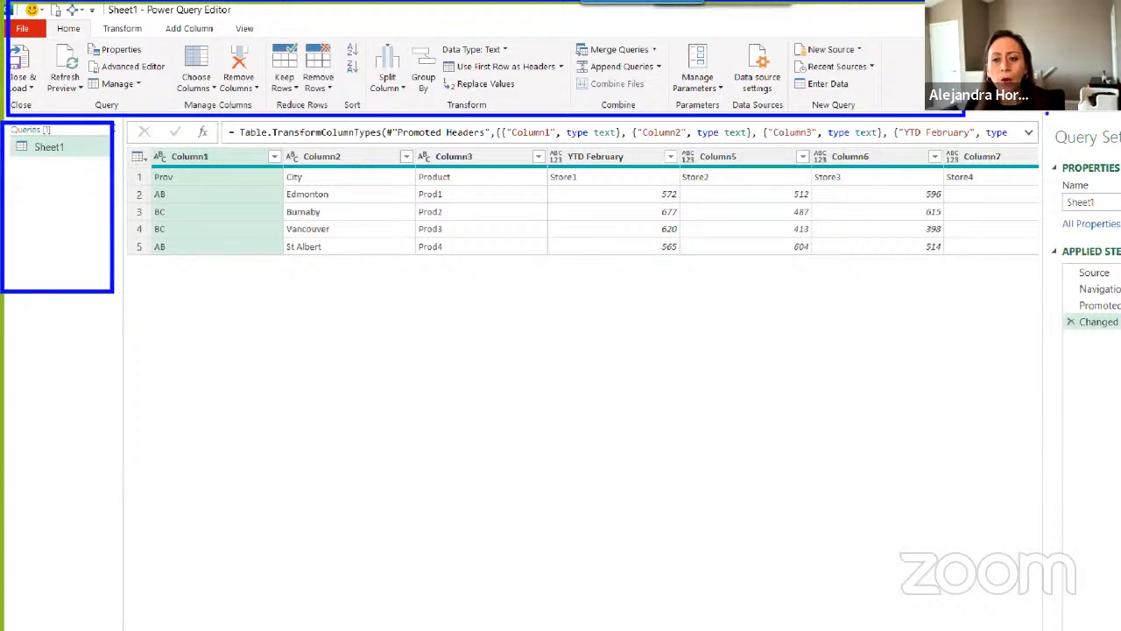
{"action": "mouse_move", "coordinate": [1047, 113]}
{"action": "left_mouse_down"}
{"action": "mouse_move", "coordinate": [1094, 152]}
{"action": "mouse_move", "coordinate": [1120, 359]}
{"action": "left_mouse_up"}
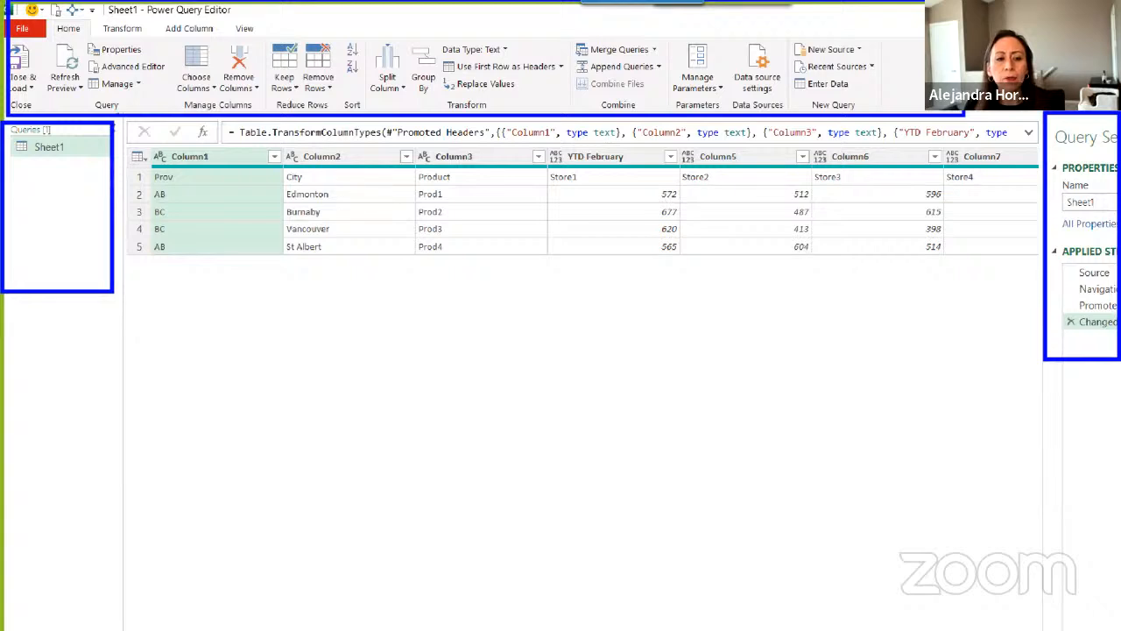
{"action": "mouse_move", "coordinate": [119, 123]}
{"action": "left_mouse_down"}
{"action": "mouse_move", "coordinate": [656, 395]}
{"action": "mouse_move", "coordinate": [1041, 469]}
{"action": "left_mouse_up"}
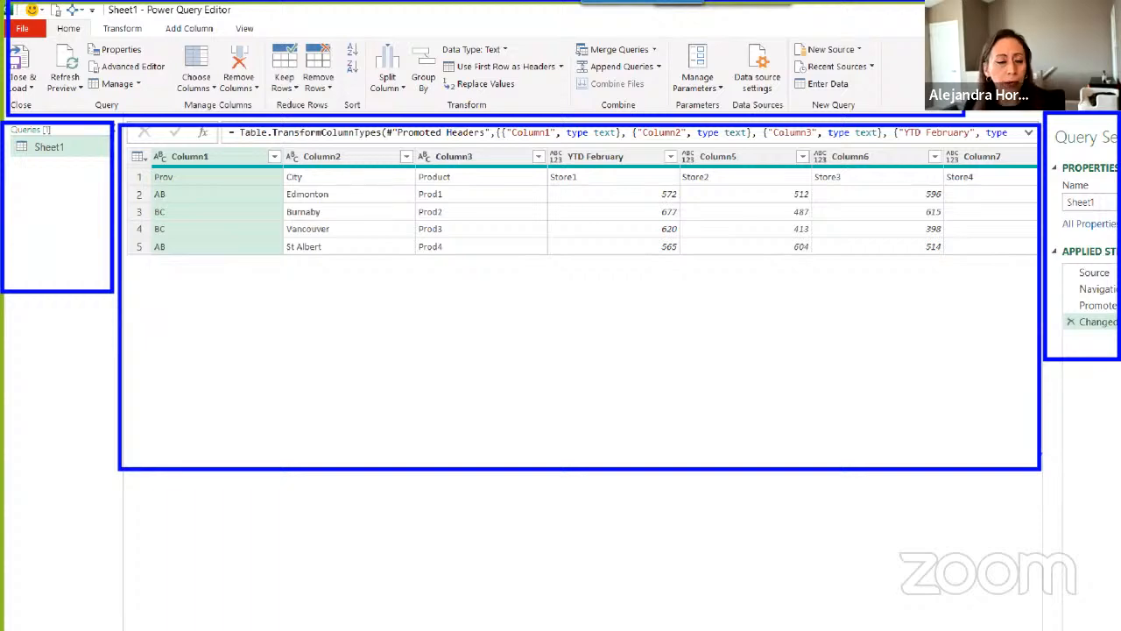
{"action": "key", "text": "Escape"}
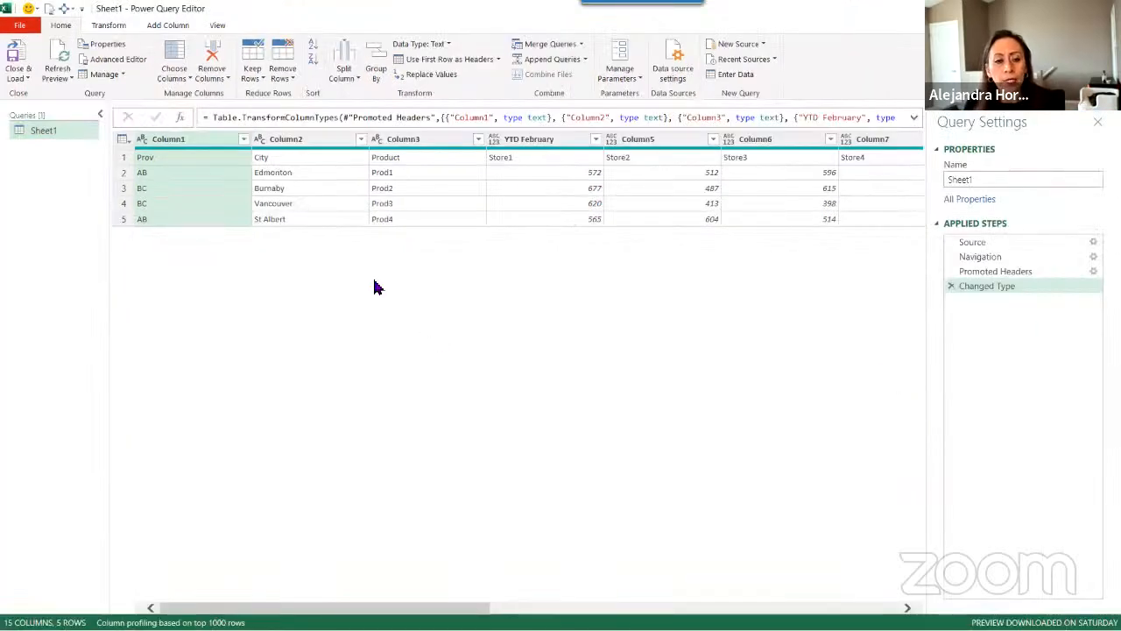
- Rename the Sheet1 query to Demo and collapse the list of queries
{"action": "key", "text": "ctrl+shift+plus"}
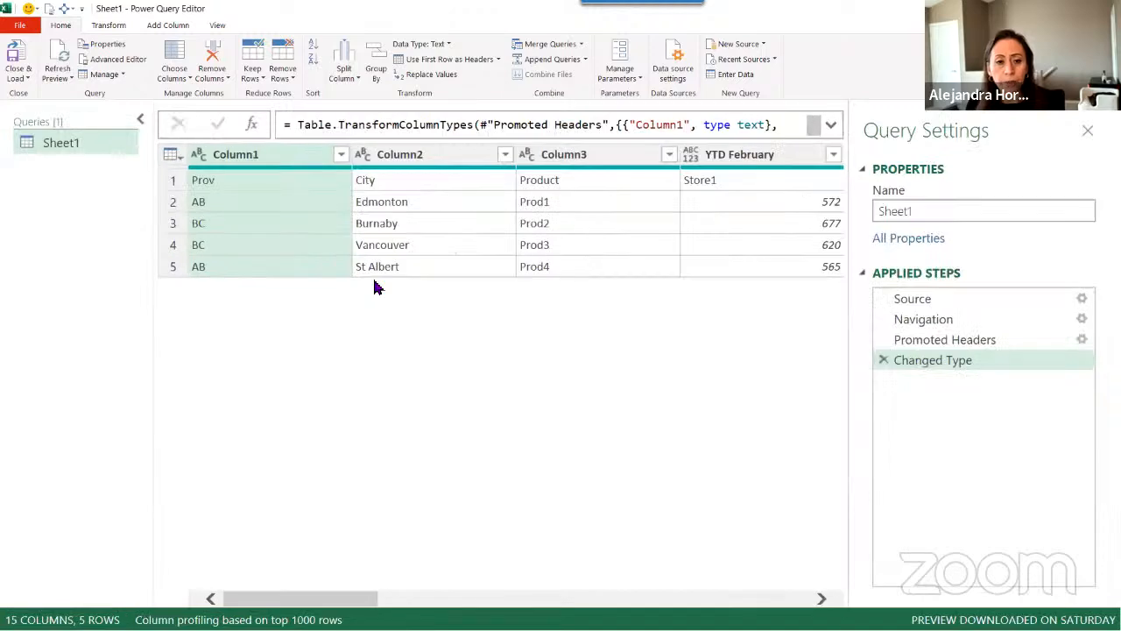
{"action": "double_click", "coordinate": [114, 142]}
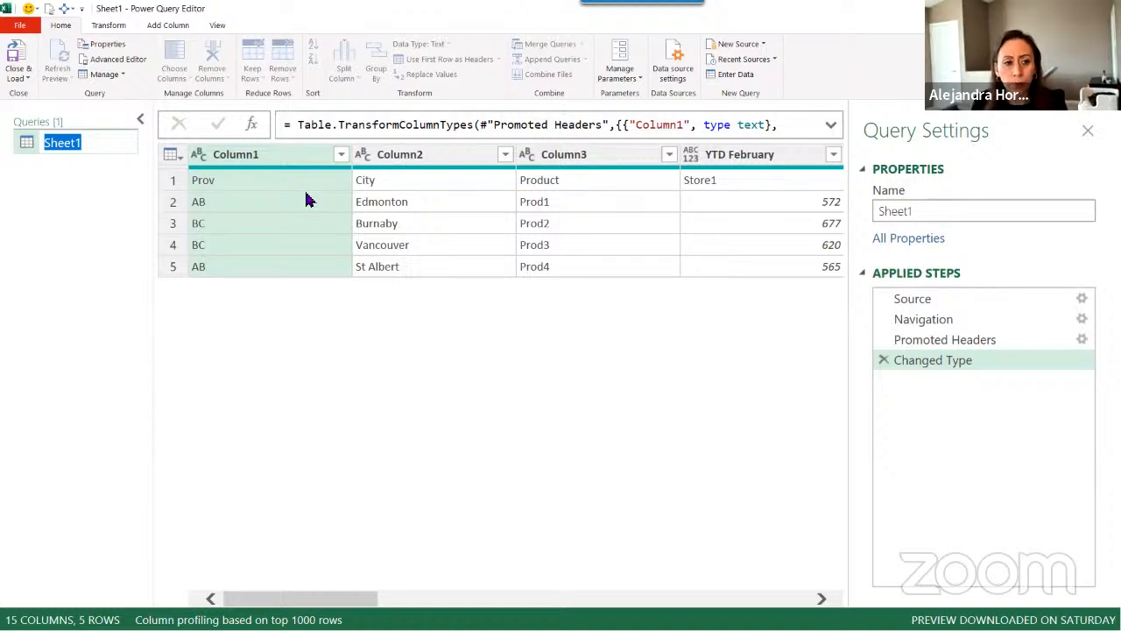
{"action": "type", "text": "Demo"}
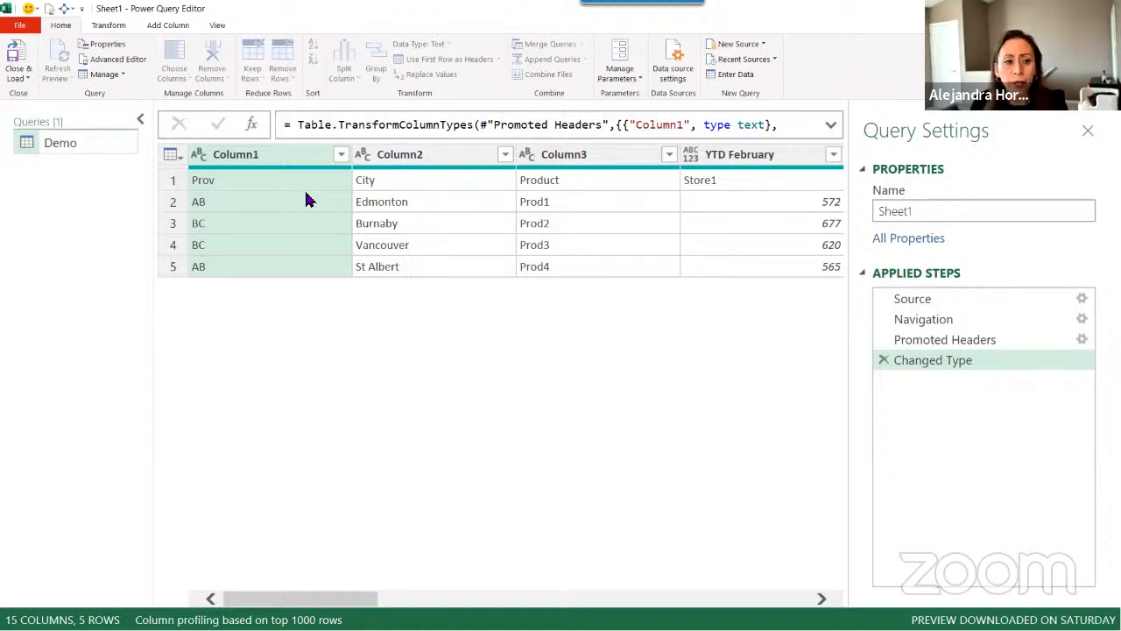
{"action": "key", "text": "Return"}
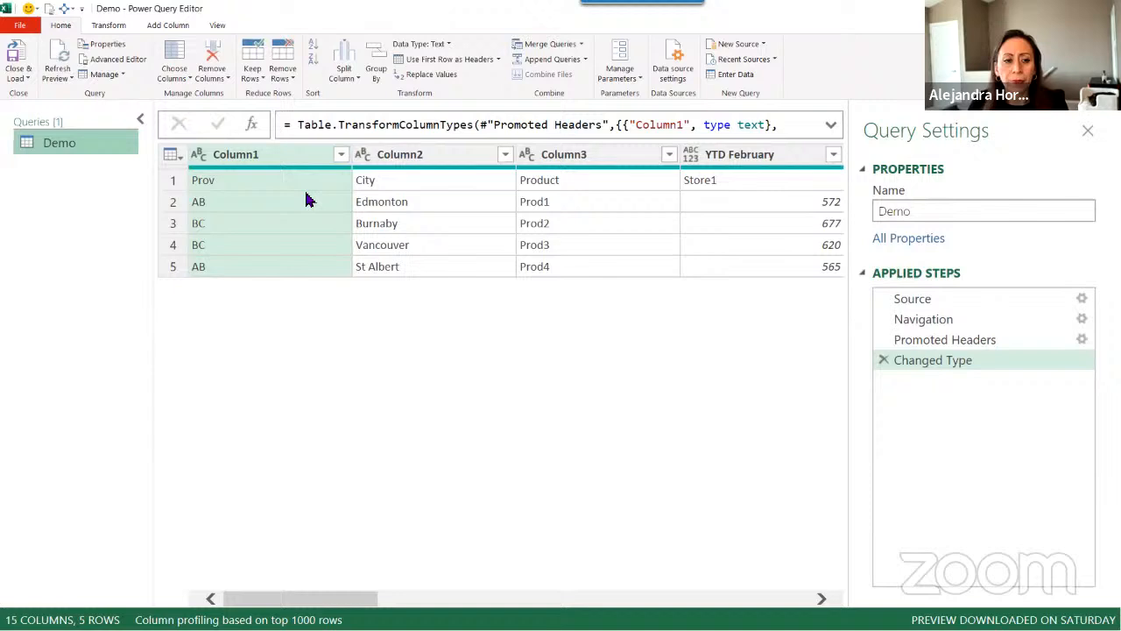
{"action": "left_click", "coordinate": [140, 121]}
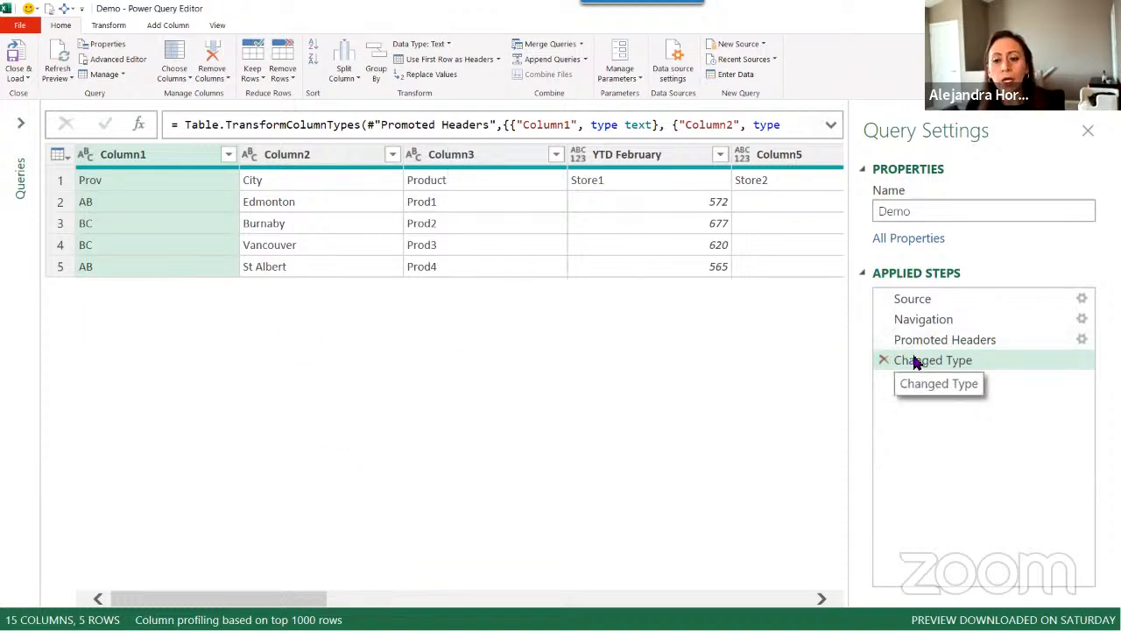
- Inspect the column names in the full formula of the Changed Type step, and delete that step from the Demo query
{"action": "left_click", "coordinate": [977, 343]}
{"action": "left_click", "coordinate": [980, 354]}
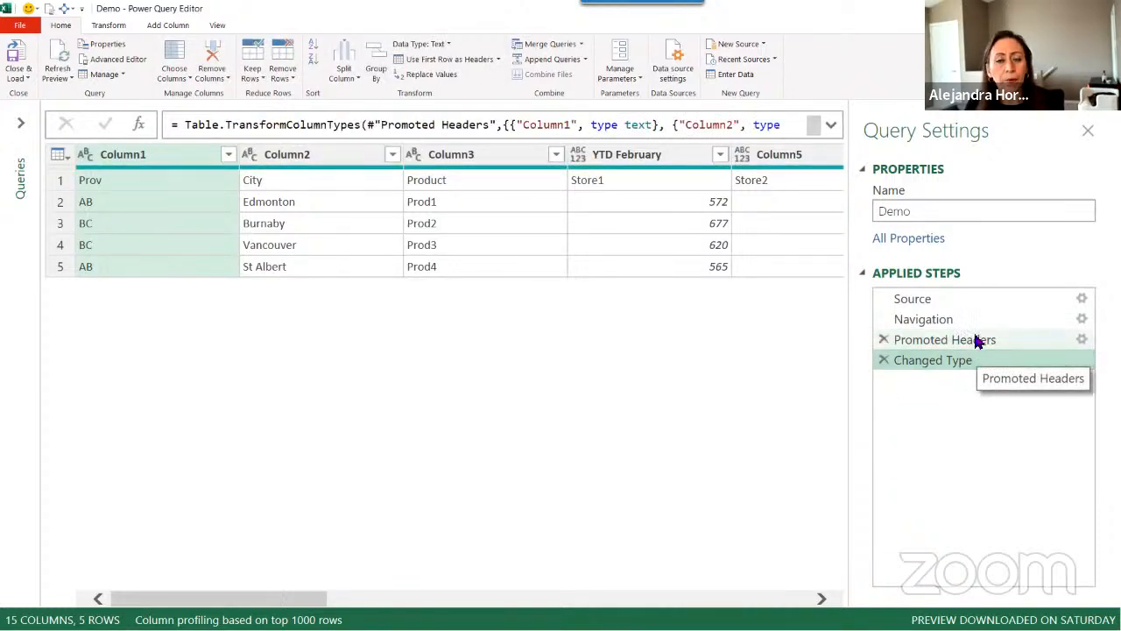
{"action": "left_click", "coordinate": [976, 342]}
{"action": "left_click", "coordinate": [934, 362]}
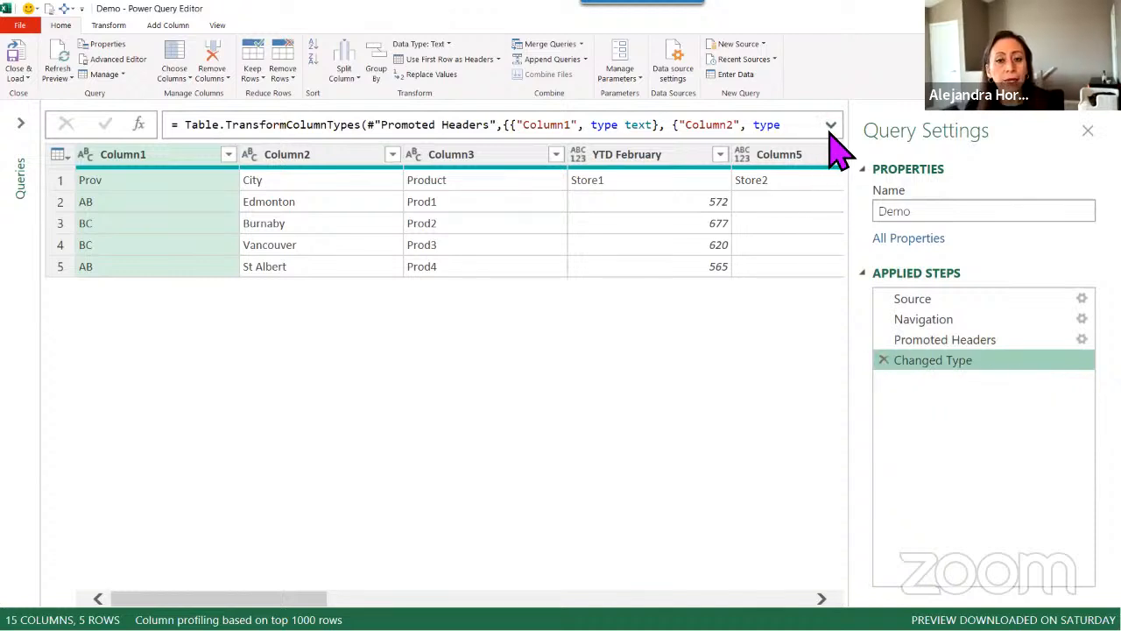
{"action": "left_click", "coordinate": [831, 127]}
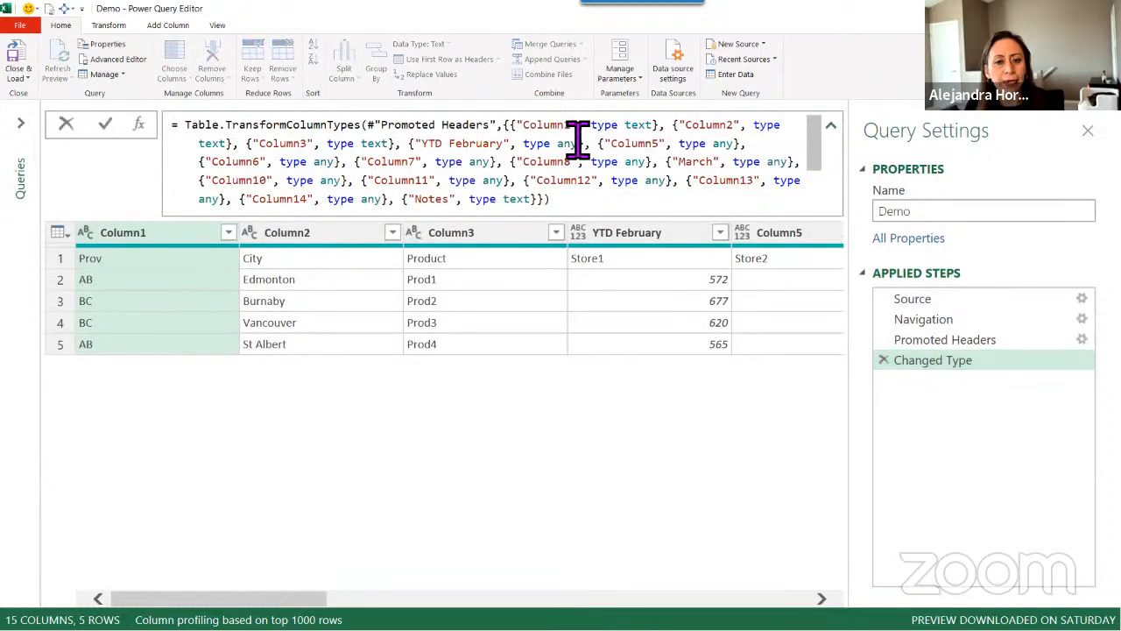
{"action": "left_click_drag", "start_coordinate": [523, 143], "coordinate": [601, 187]}
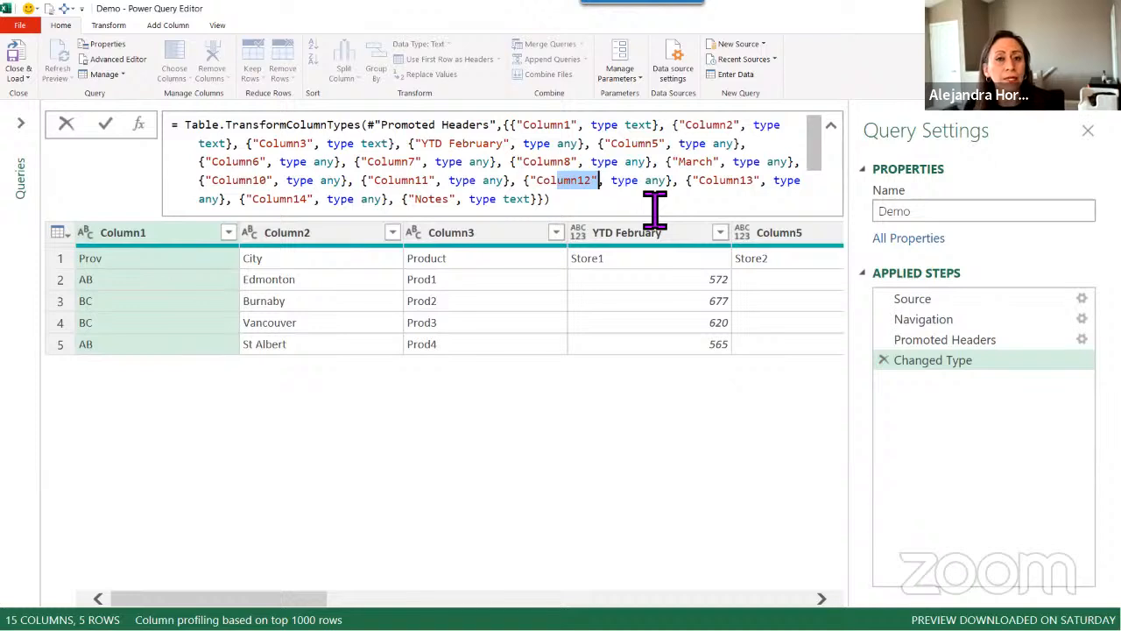
{"action": "left_click_drag", "start_coordinate": [537, 180], "coordinate": [599, 184]}
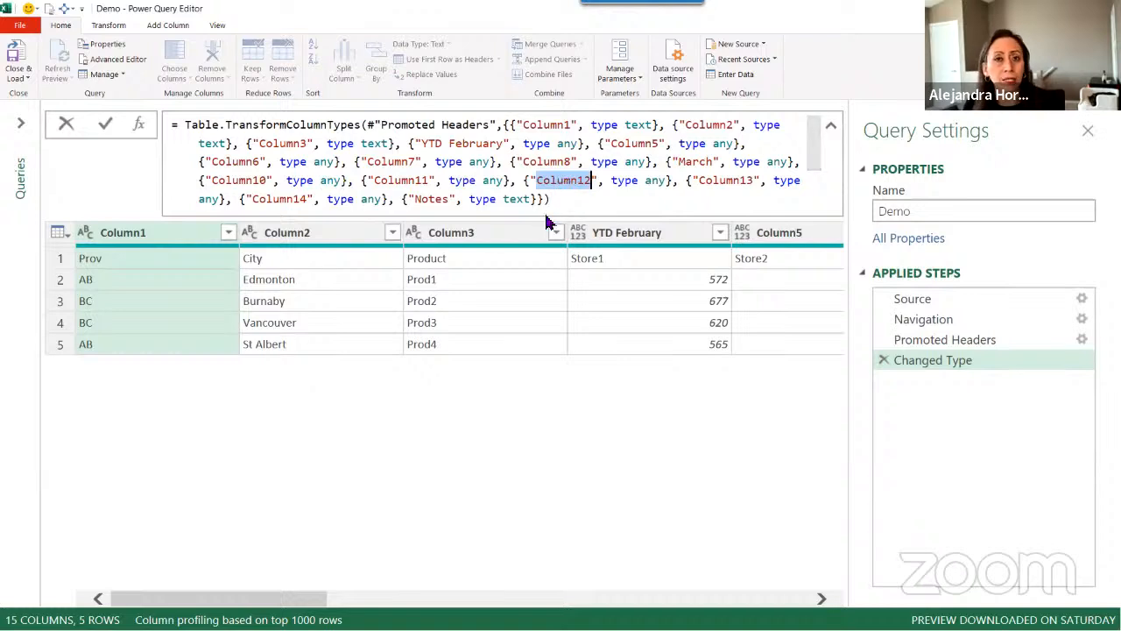
{"action": "left_click", "coordinate": [882, 361]}
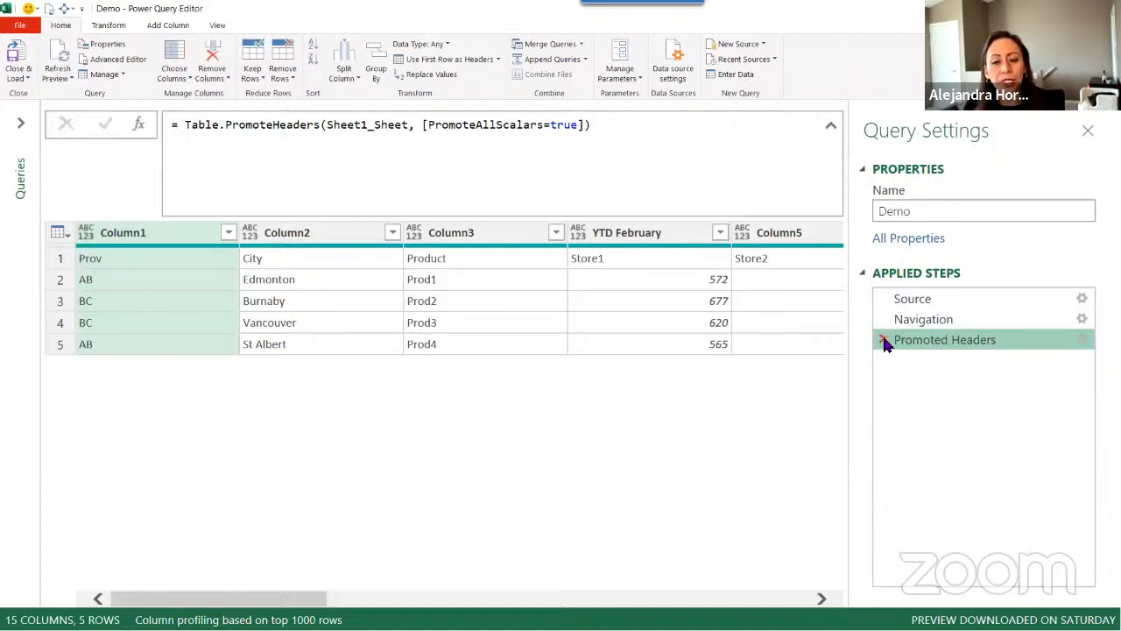
- Inspect the YTD February header and the store name beneath it, and delete the Promoted Headers step from the Demo query
{"action": "left_click", "coordinate": [607, 233]}
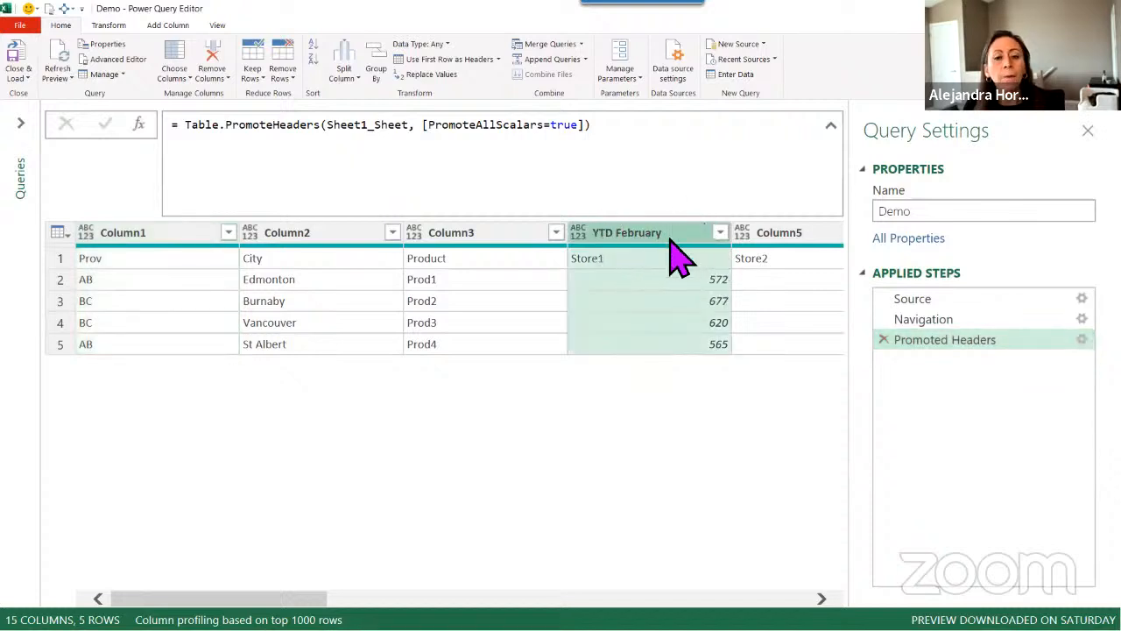
{"action": "left_click", "coordinate": [764, 233]}
{"action": "left_click", "coordinate": [551, 238]}
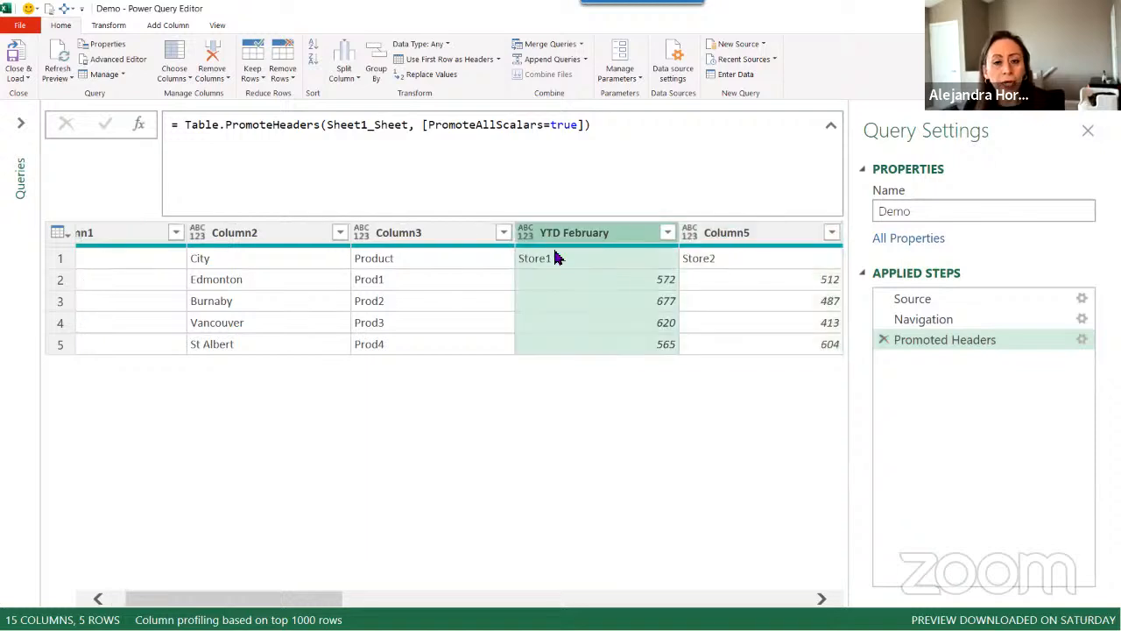
{"action": "left_click", "coordinate": [558, 257]}
{"action": "left_click", "coordinate": [561, 230]}
{"action": "left_click", "coordinate": [574, 258]}
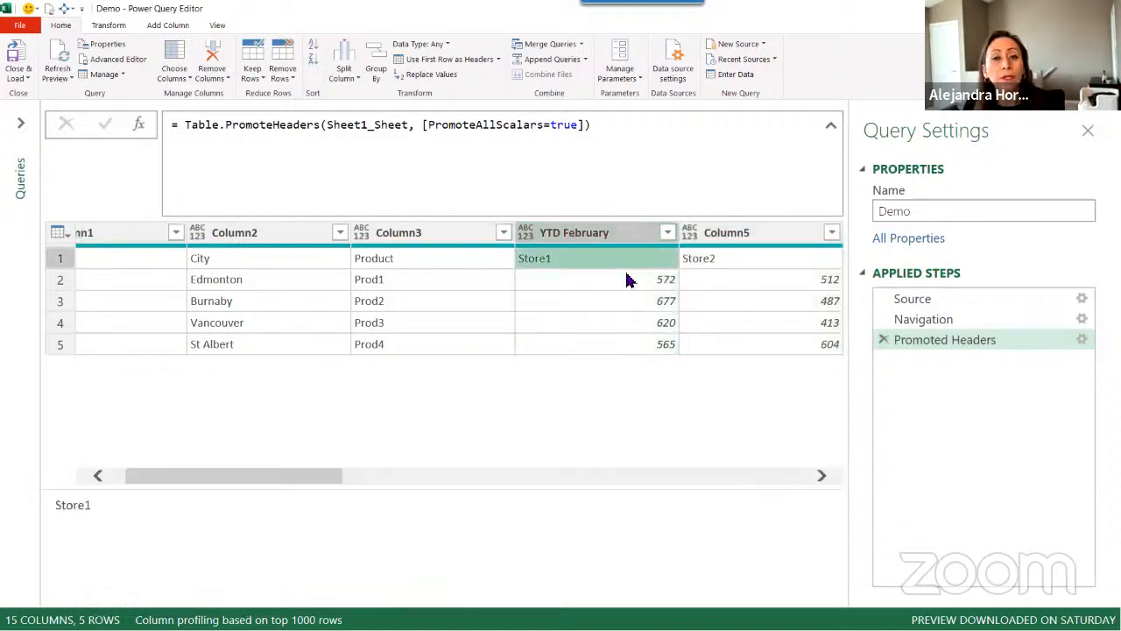
{"action": "left_click", "coordinate": [883, 339]}
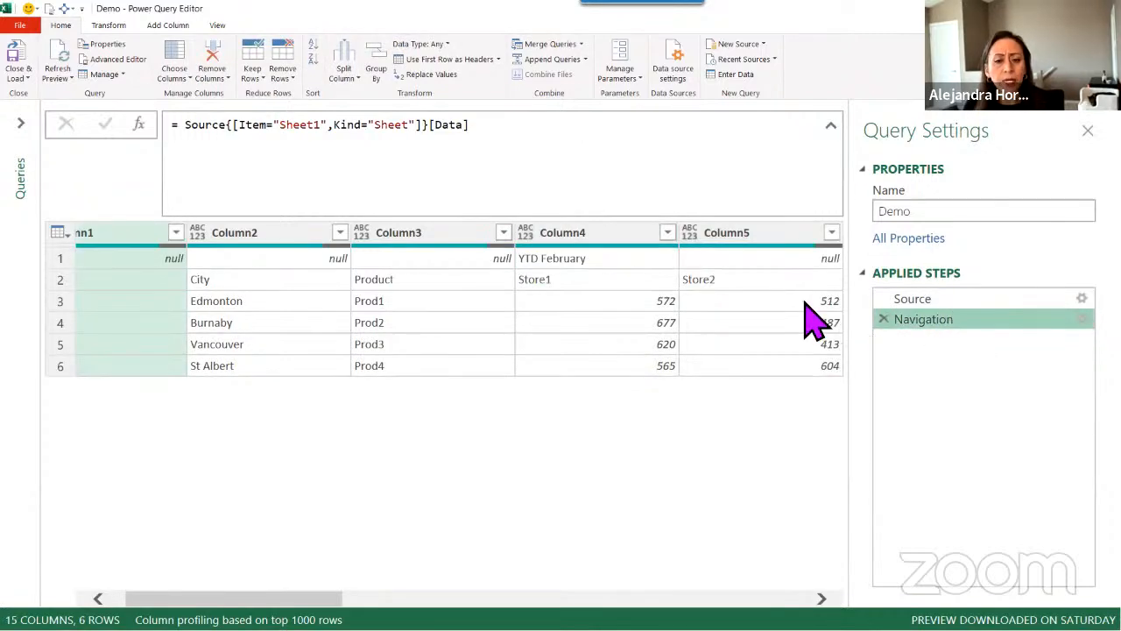
- Examine the file path in the Source step's formula and the item, kind and data references in the Navigation step's formula
{"action": "left_click", "coordinate": [915, 301]}
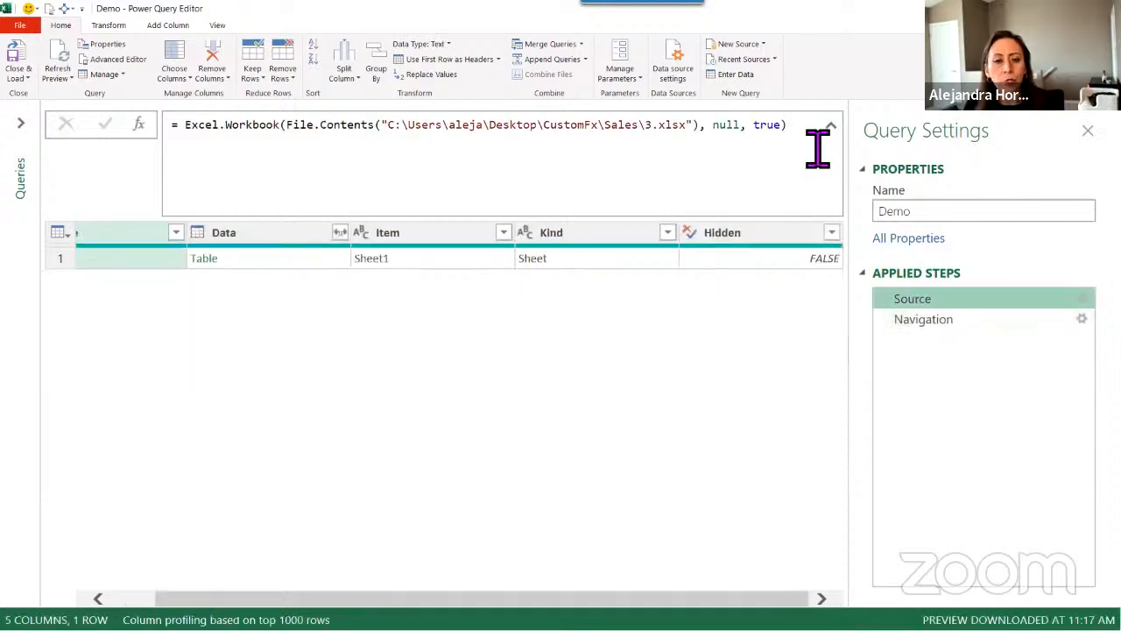
{"action": "left_click_drag", "start_coordinate": [791, 124], "coordinate": [210, 132]}
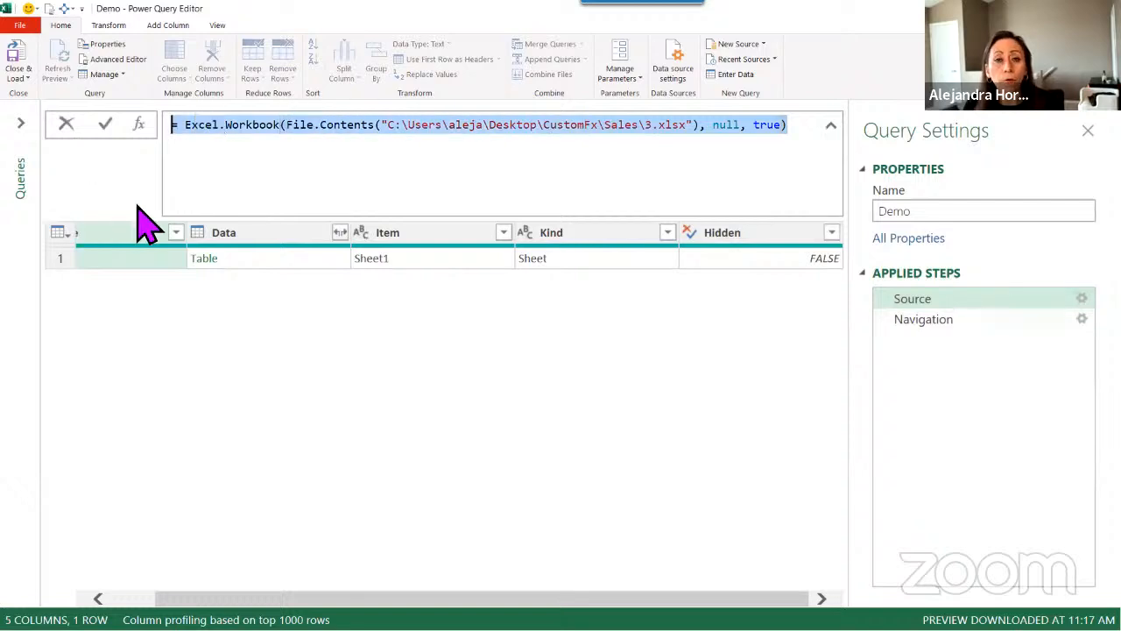
{"action": "double_click", "coordinate": [647, 124]}
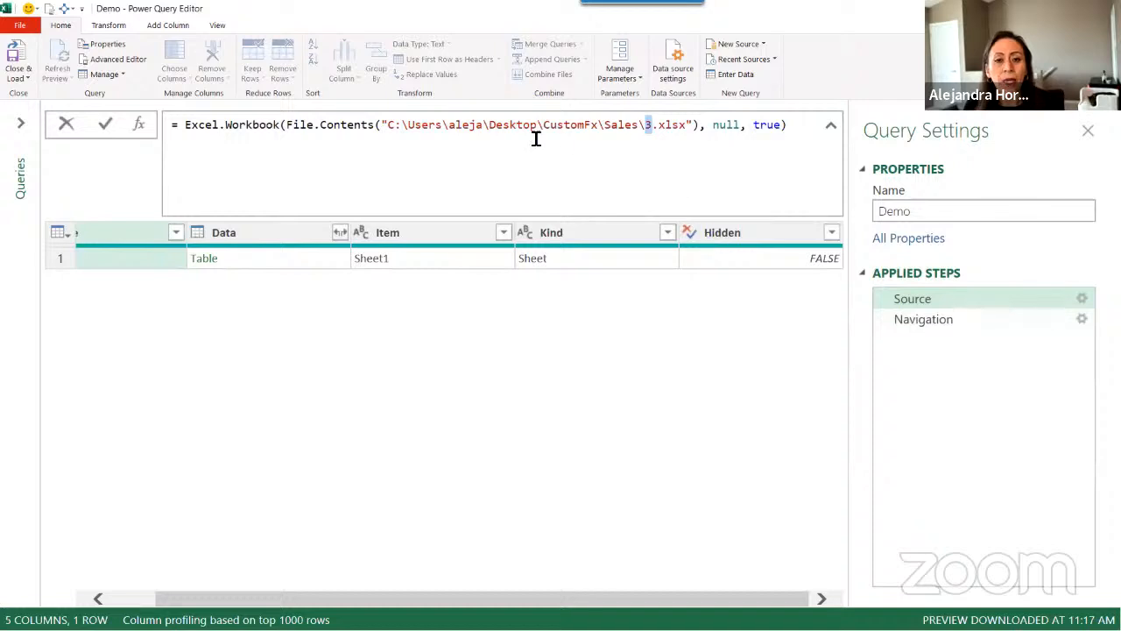
{"action": "left_click_drag", "start_coordinate": [390, 127], "coordinate": [646, 125]}
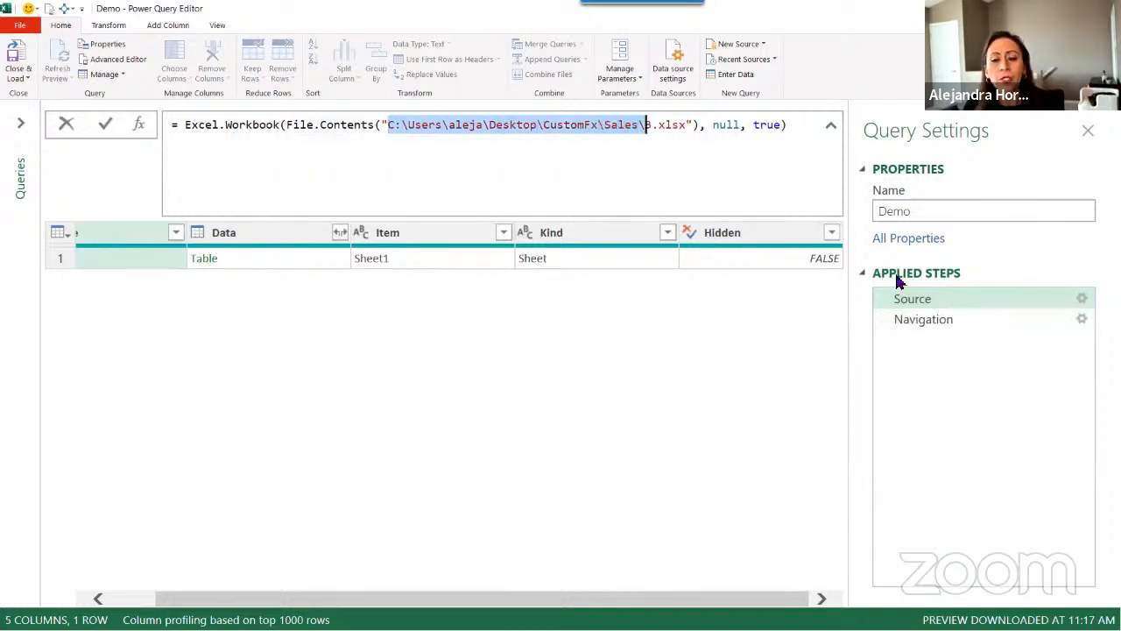
{"action": "left_click", "coordinate": [953, 298]}
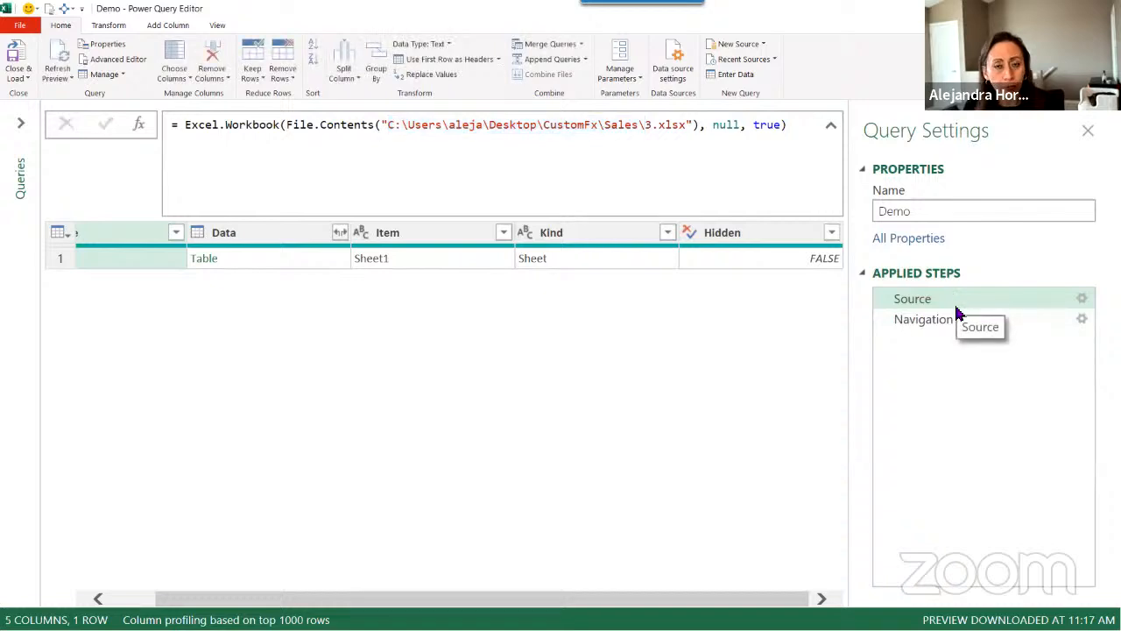
{"action": "left_click", "coordinate": [956, 320]}
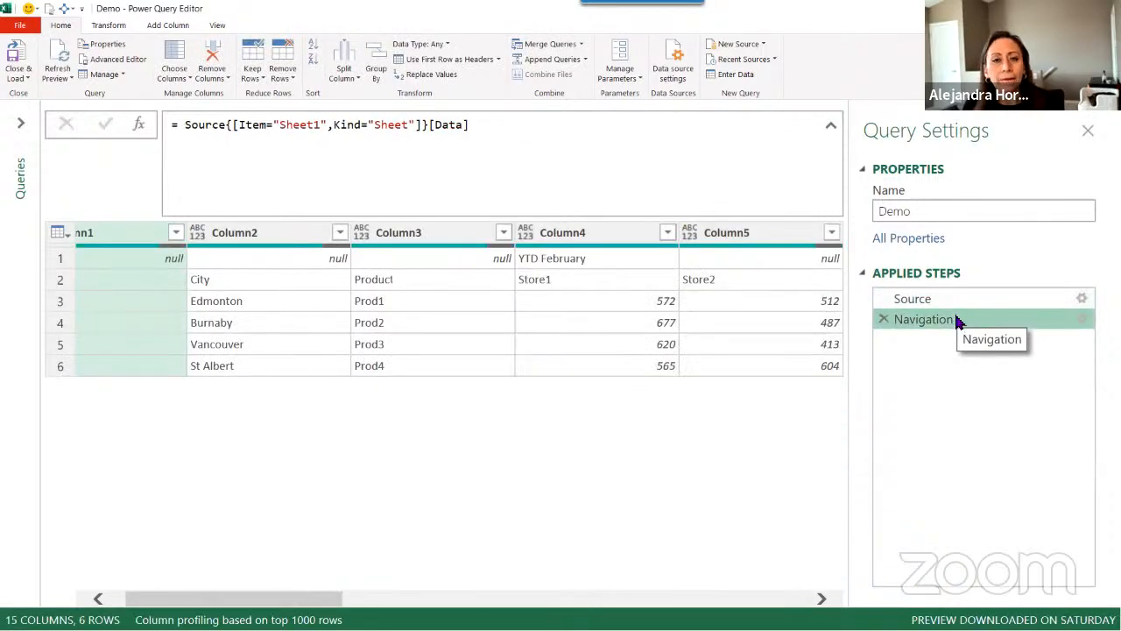
{"action": "left_click_drag", "start_coordinate": [280, 130], "coordinate": [323, 130]}
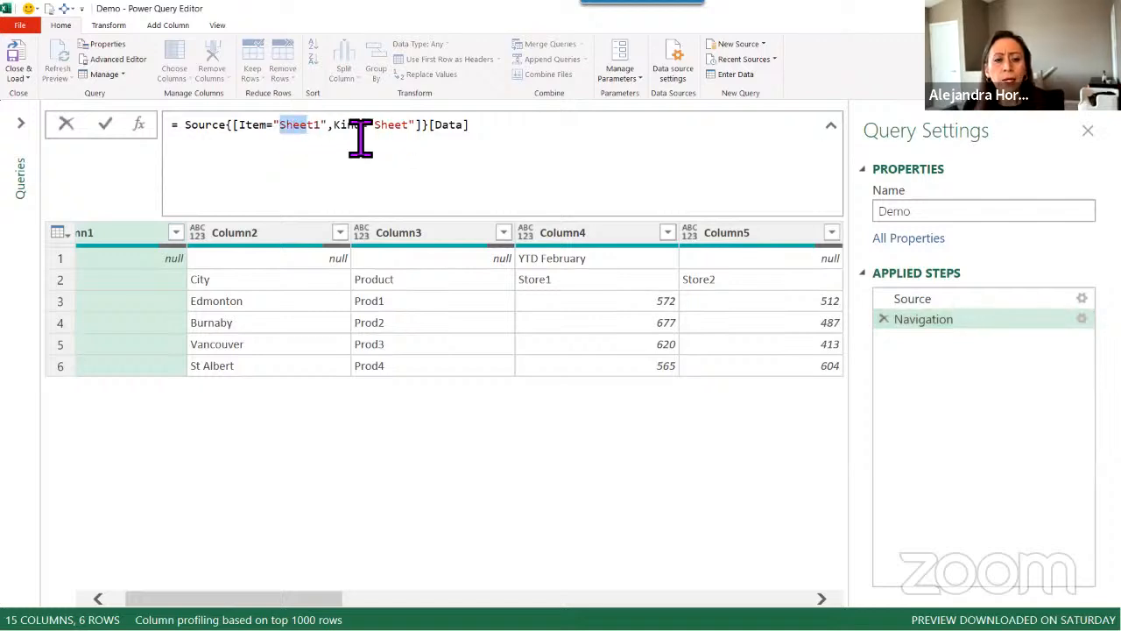
{"action": "double_click", "coordinate": [399, 131]}
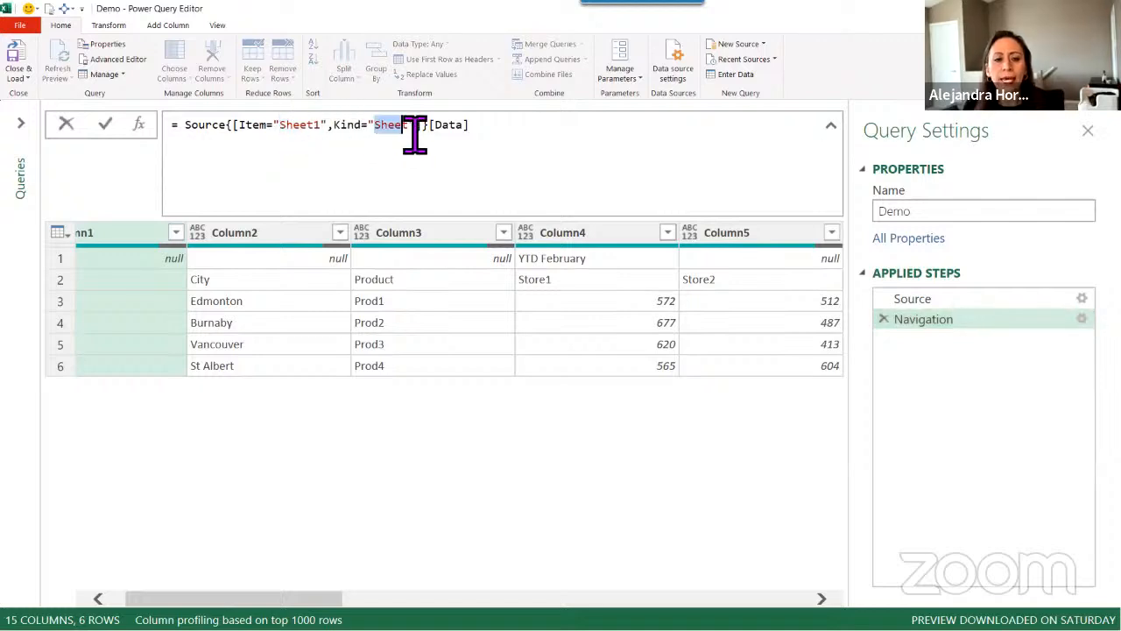
{"action": "double_click", "coordinate": [447, 130]}
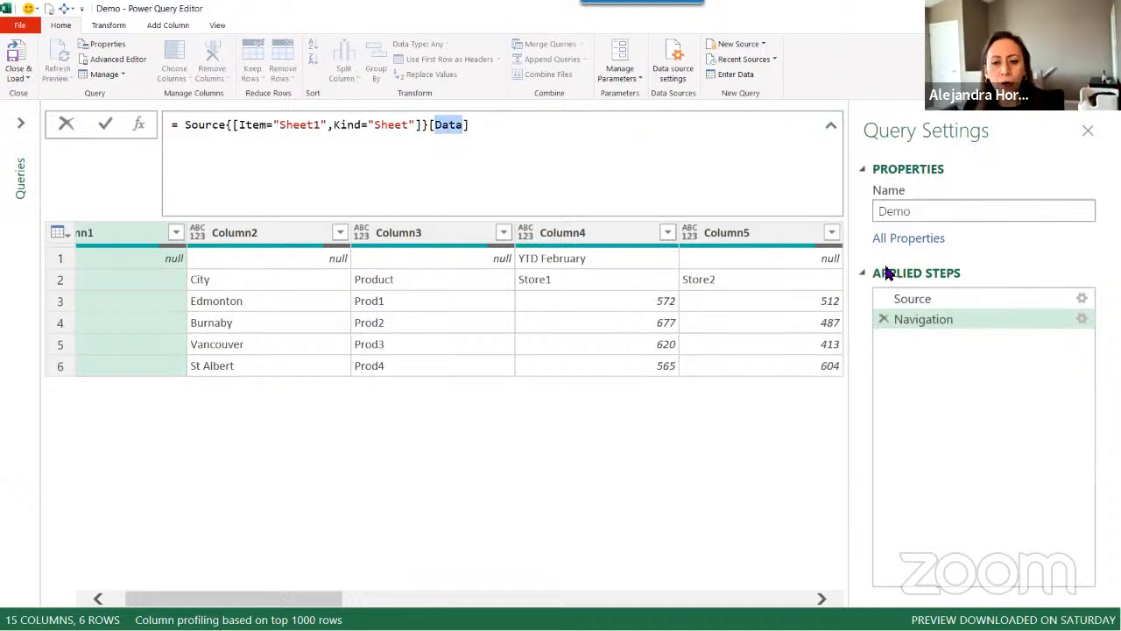
- Examine the Source step's Data, Item and Kind columns and preview the nested table in the Data column
{"action": "left_click", "coordinate": [933, 302]}
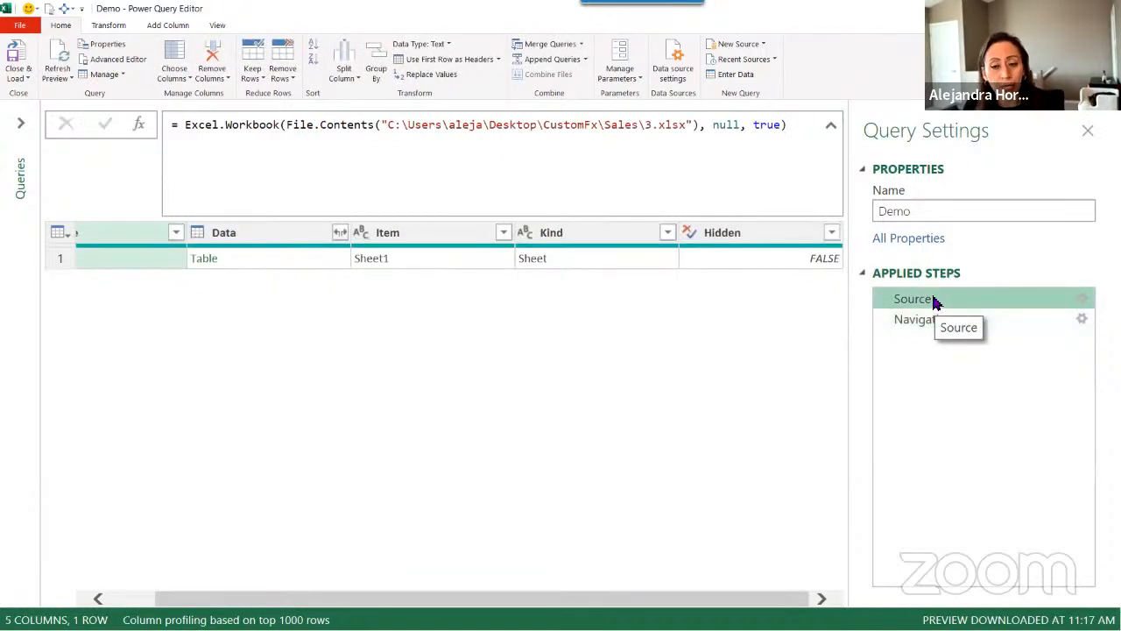
{"action": "left_click", "coordinate": [273, 238]}
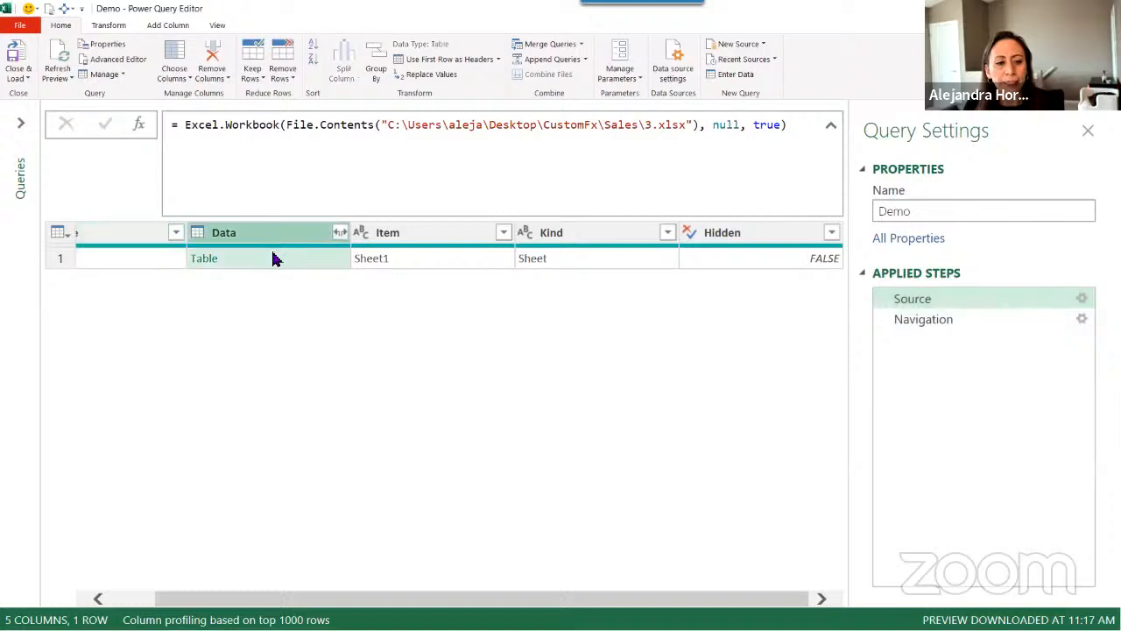
{"action": "left_click", "coordinate": [473, 235]}
{"action": "left_click", "coordinate": [443, 259]}
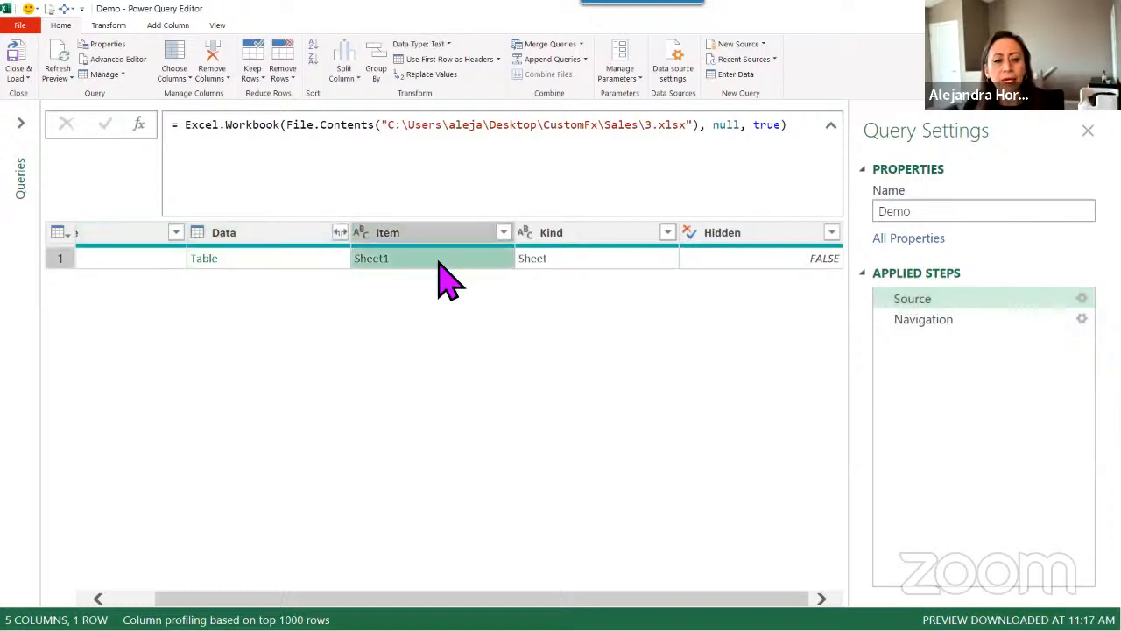
{"action": "left_click", "coordinate": [576, 234]}
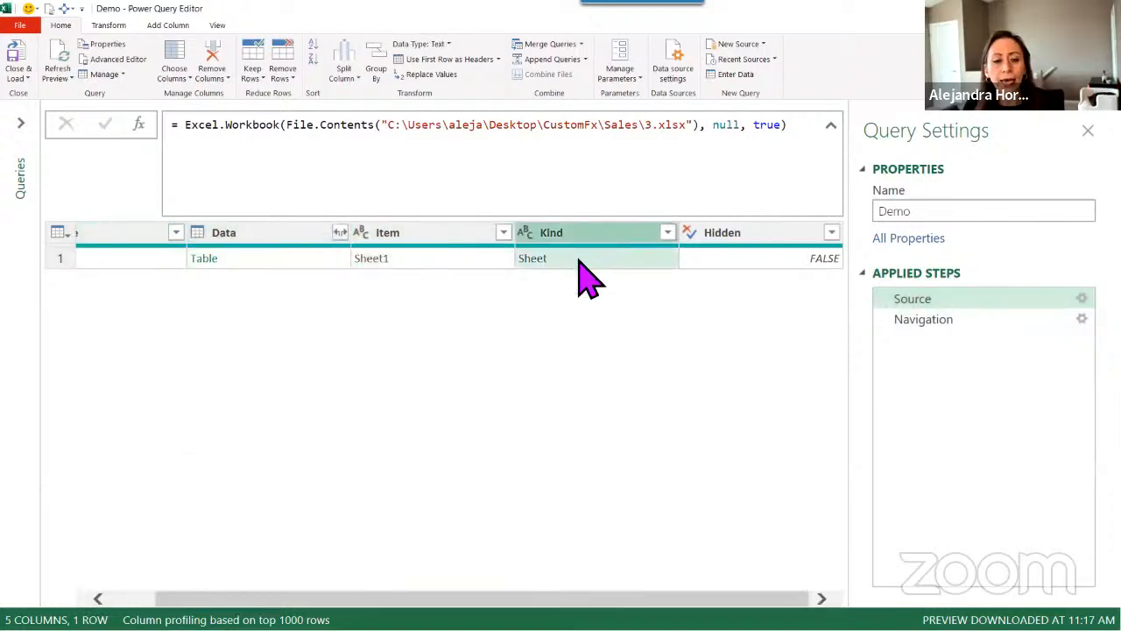
{"action": "left_click", "coordinate": [582, 259]}
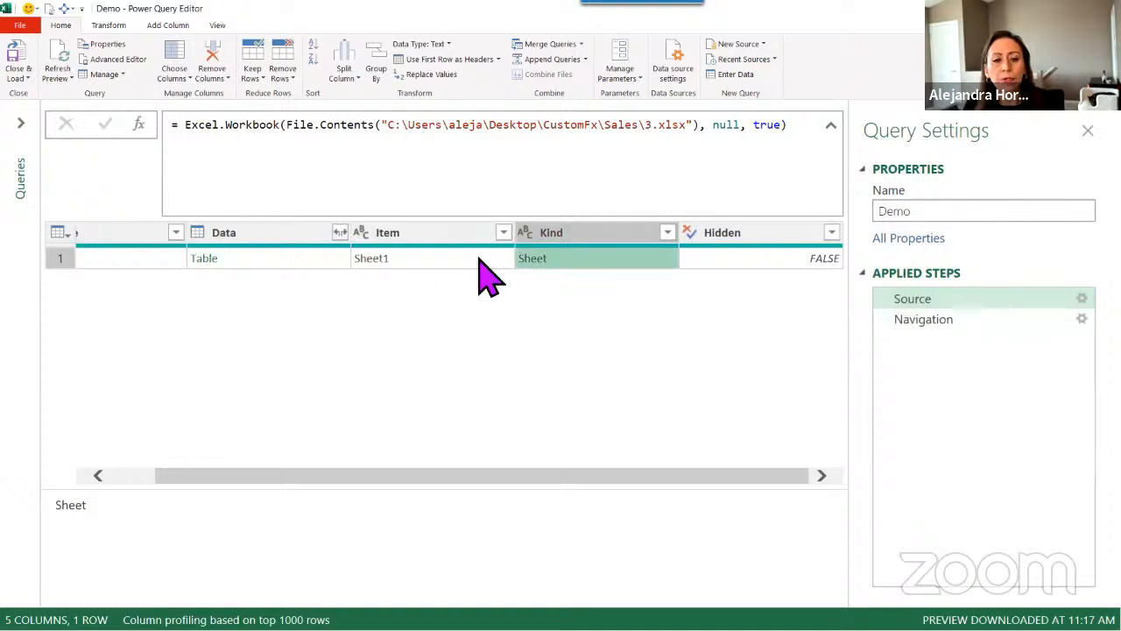
{"action": "left_click", "coordinate": [427, 259]}
{"action": "left_click", "coordinate": [569, 261]}
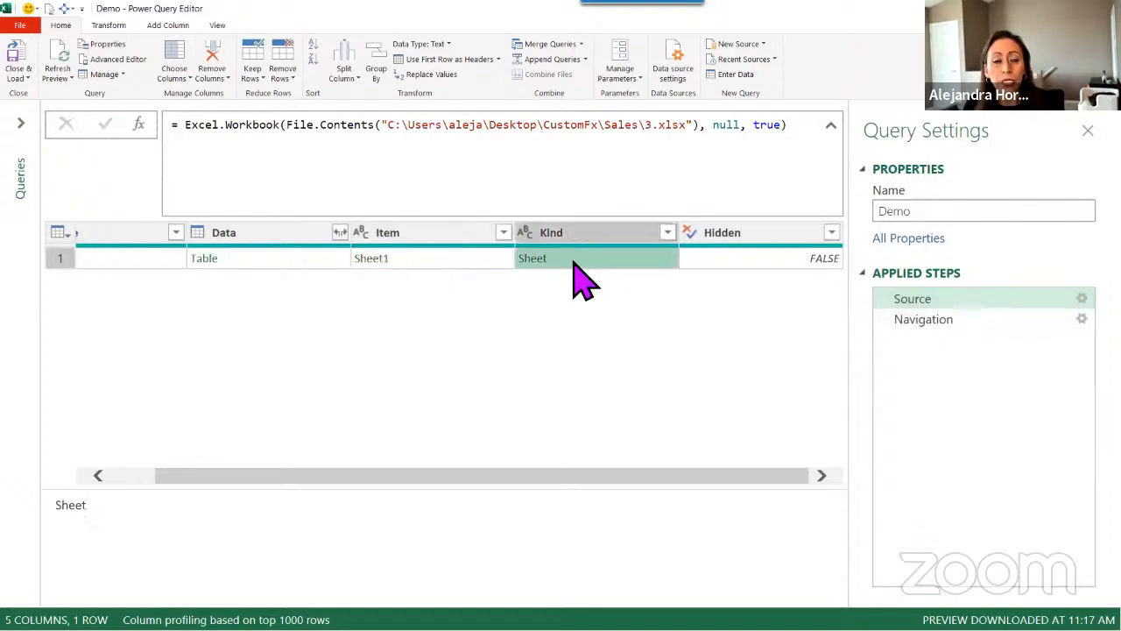
{"action": "left_click", "coordinate": [280, 260]}
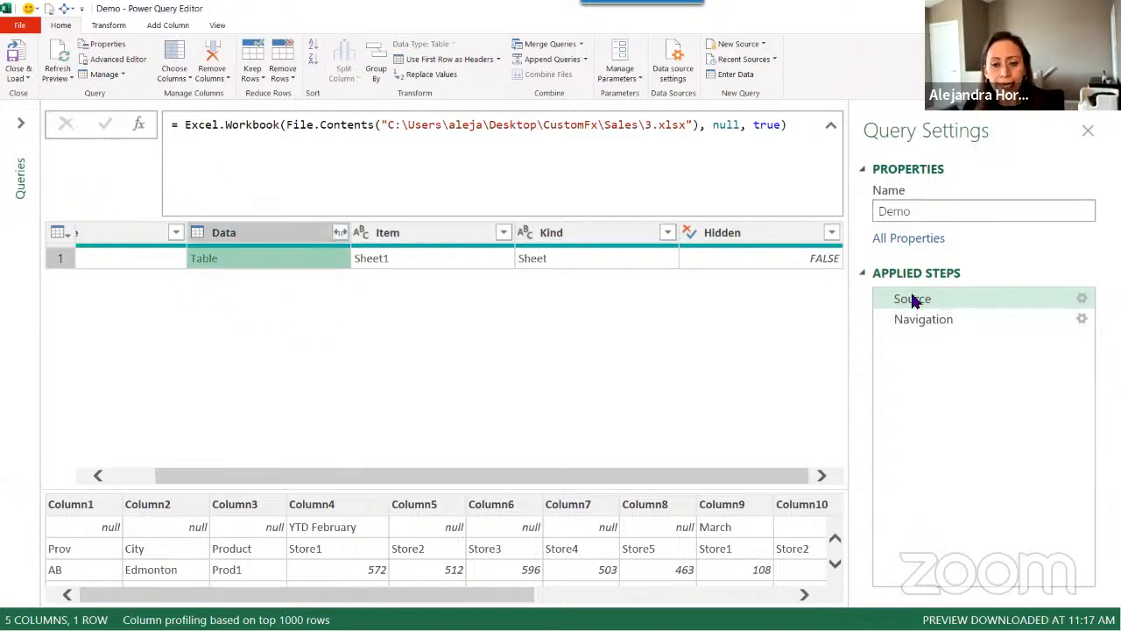
- Review how the Navigation step's formula picks the row by Item and Kind and drills into Data
{"action": "left_click", "coordinate": [924, 319]}
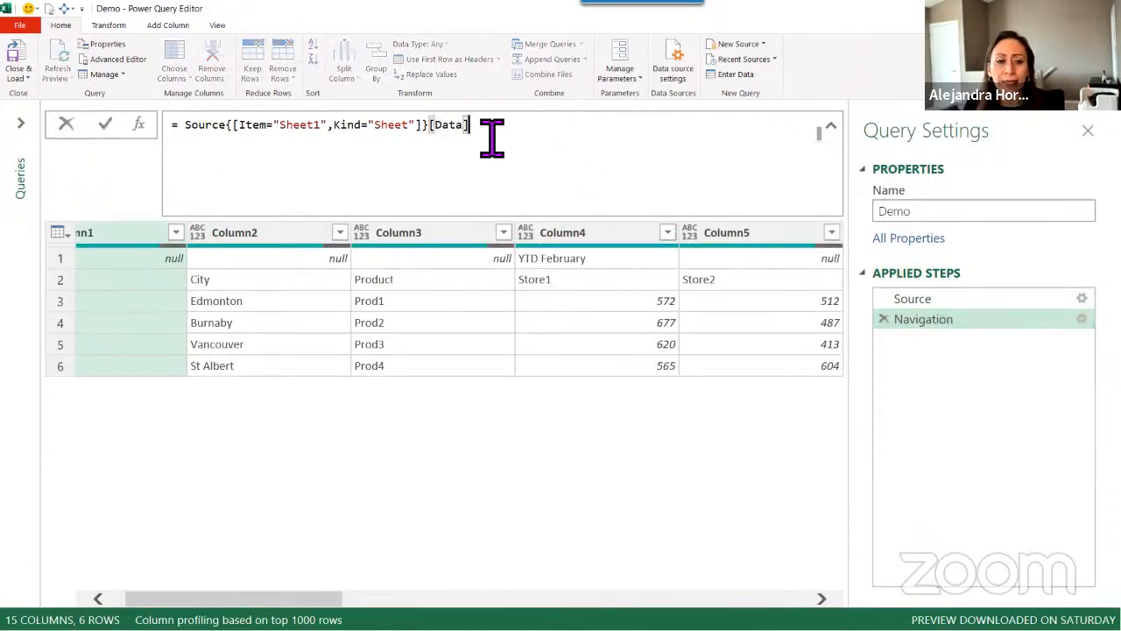
{"action": "left_click_drag", "start_coordinate": [470, 126], "coordinate": [422, 125]}
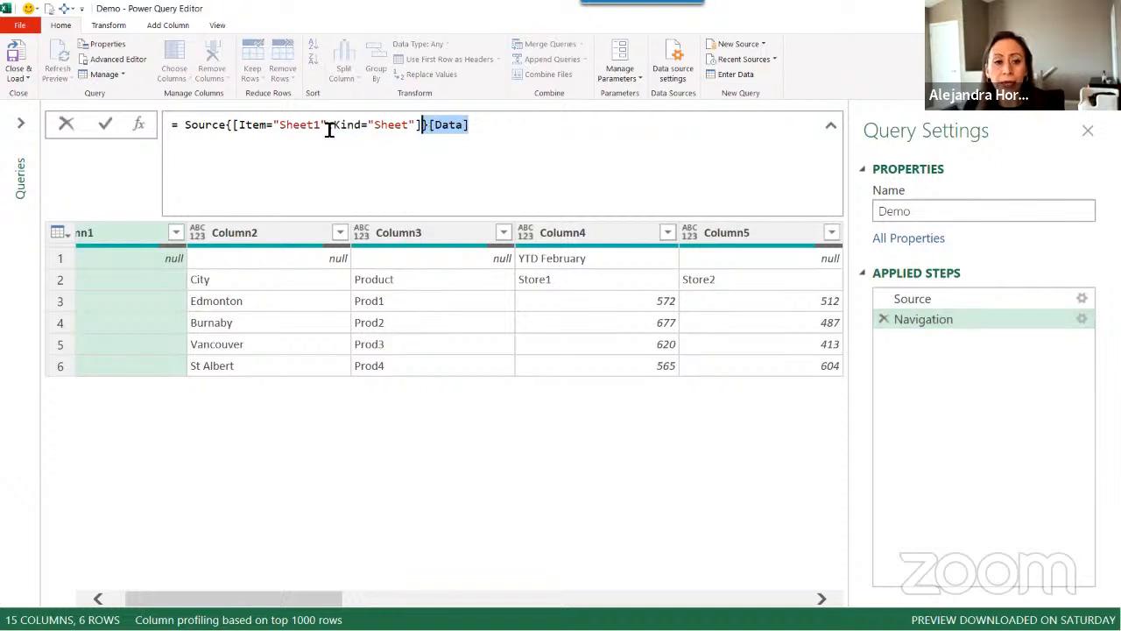
{"action": "left_click_drag", "start_coordinate": [327, 125], "coordinate": [414, 129]}
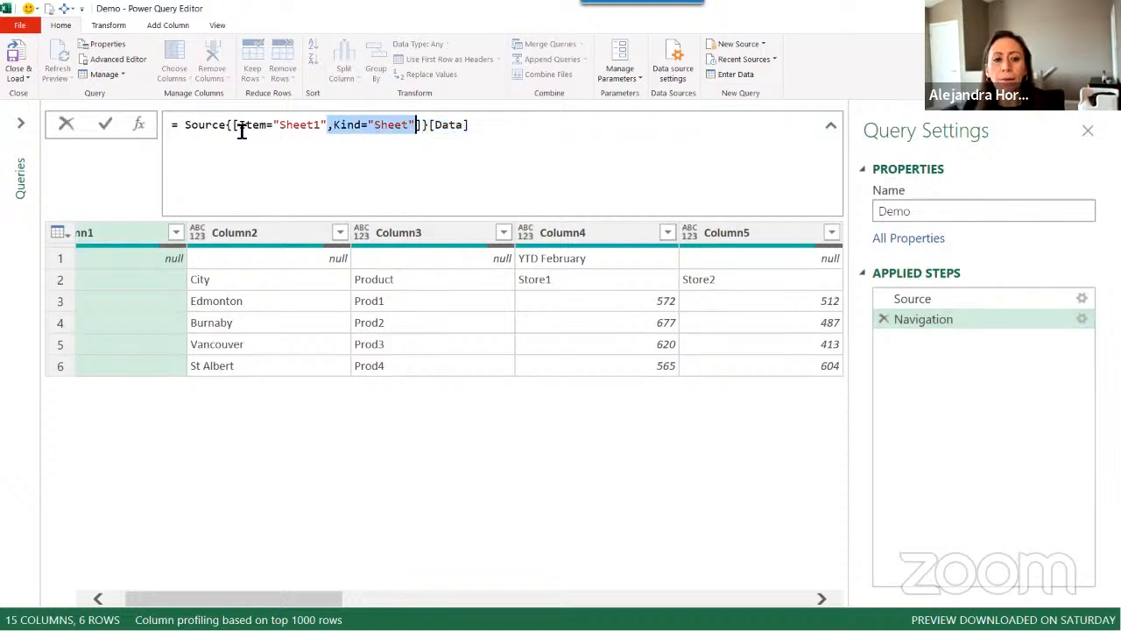
{"action": "left_click_drag", "start_coordinate": [238, 125], "coordinate": [326, 127]}
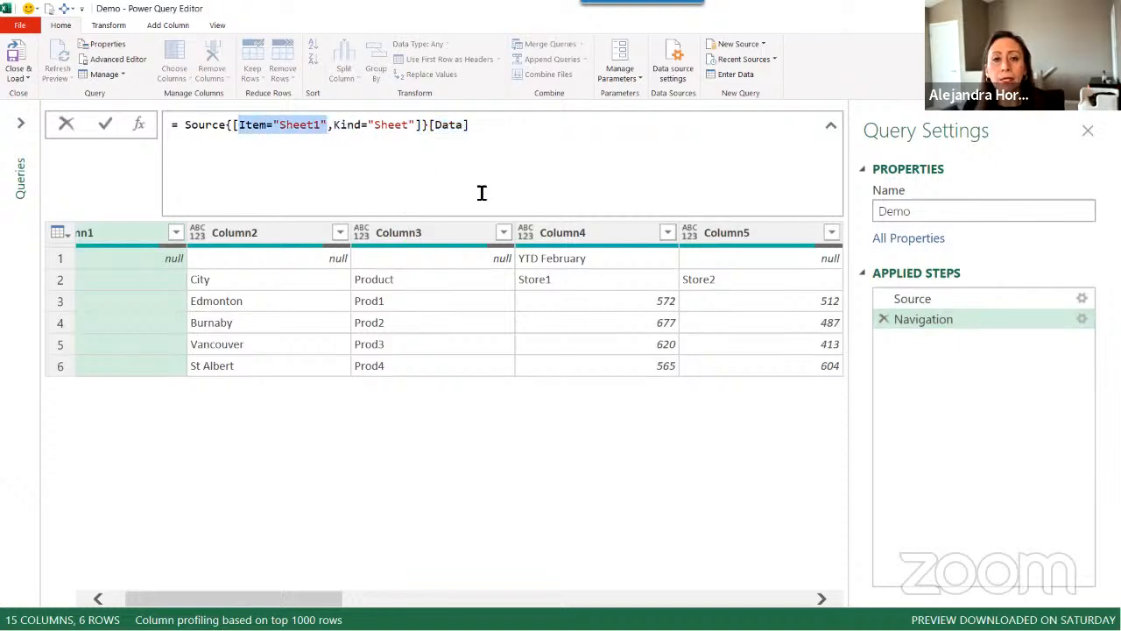
{"action": "left_click", "coordinate": [968, 331]}
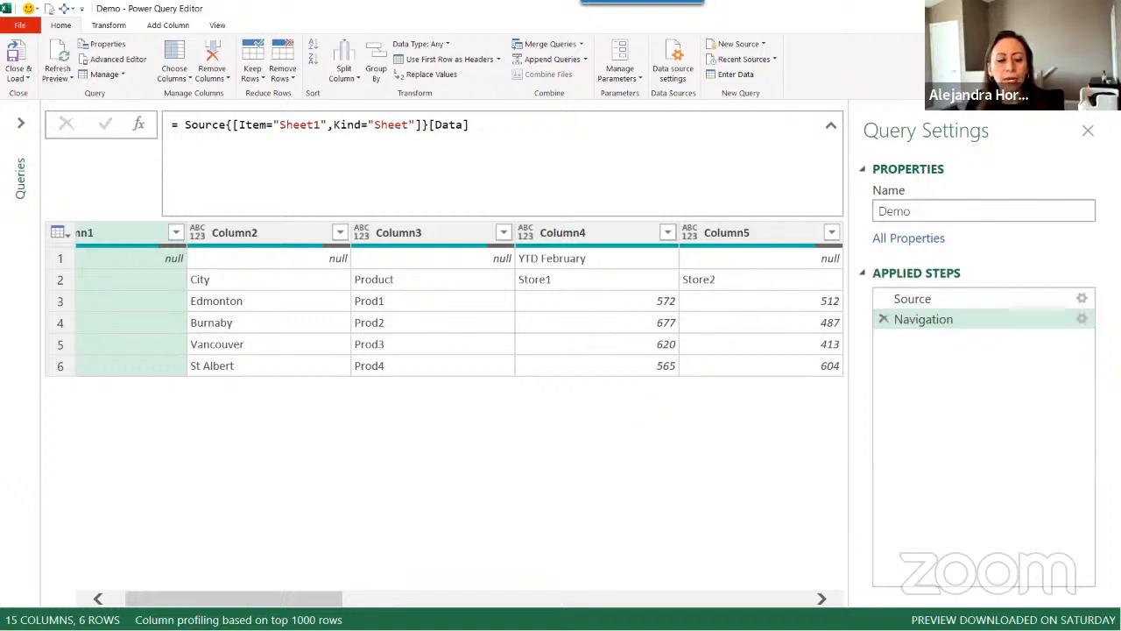
- Examine the first two rows of the Navigation step's table, comparing the month and store headings in Column9 and Column10
{"action": "scroll", "coordinate": [444, 311], "scroll_direction": "right", "scroll_amount": 5}
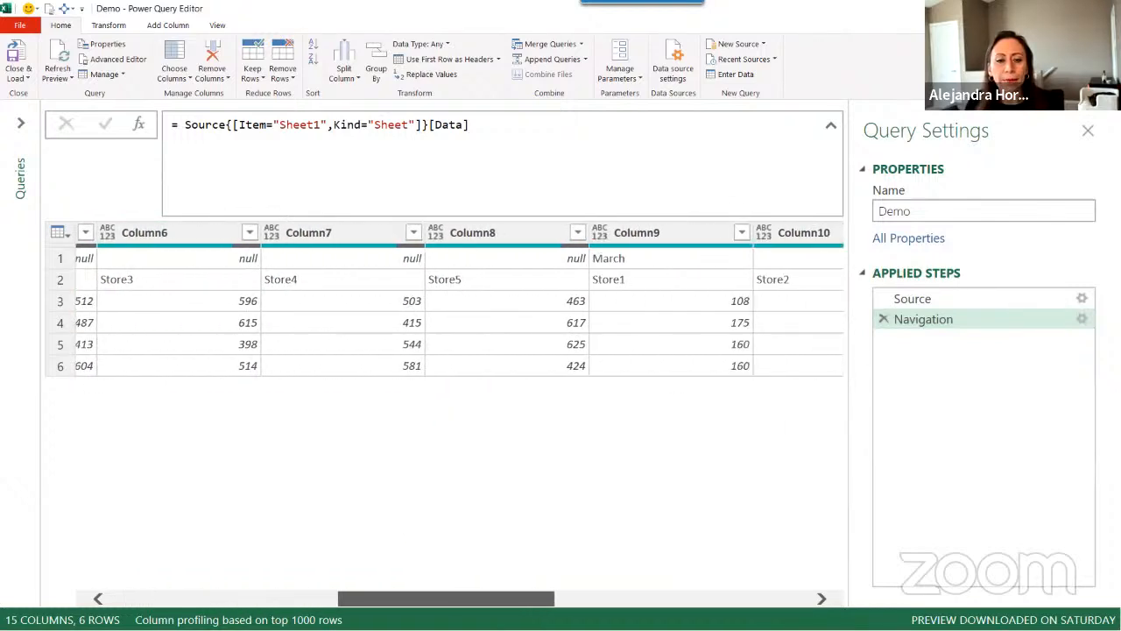
{"action": "scroll", "coordinate": [444, 311], "scroll_direction": "right", "scroll_amount": 3}
{"action": "left_click", "coordinate": [445, 269]}
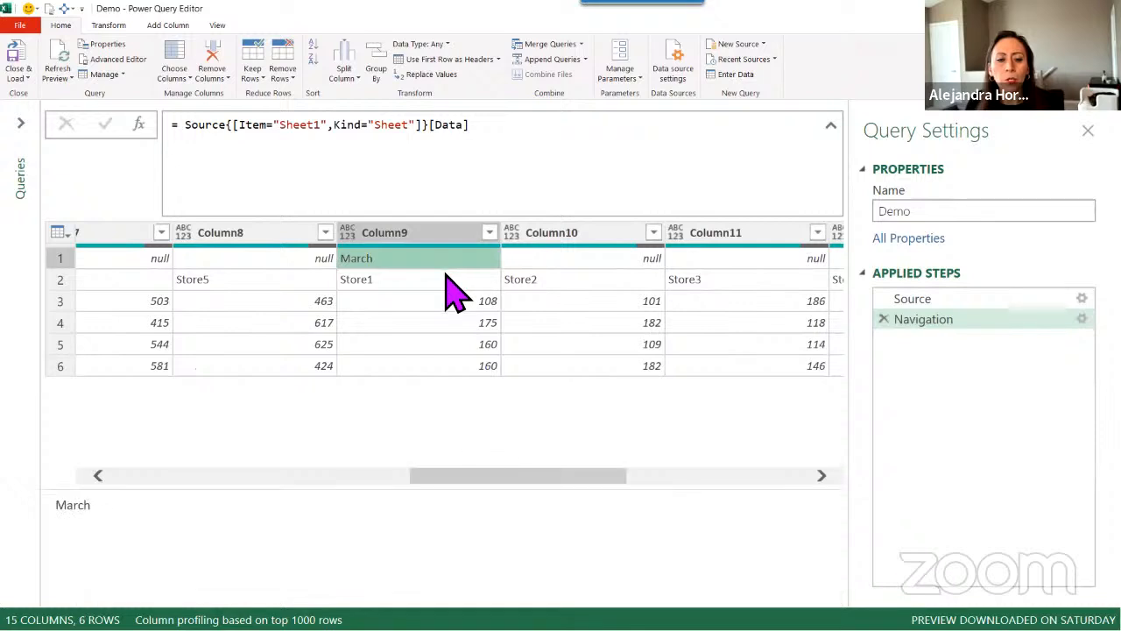
{"action": "left_click", "coordinate": [446, 275]}
{"action": "left_click", "coordinate": [522, 257]}
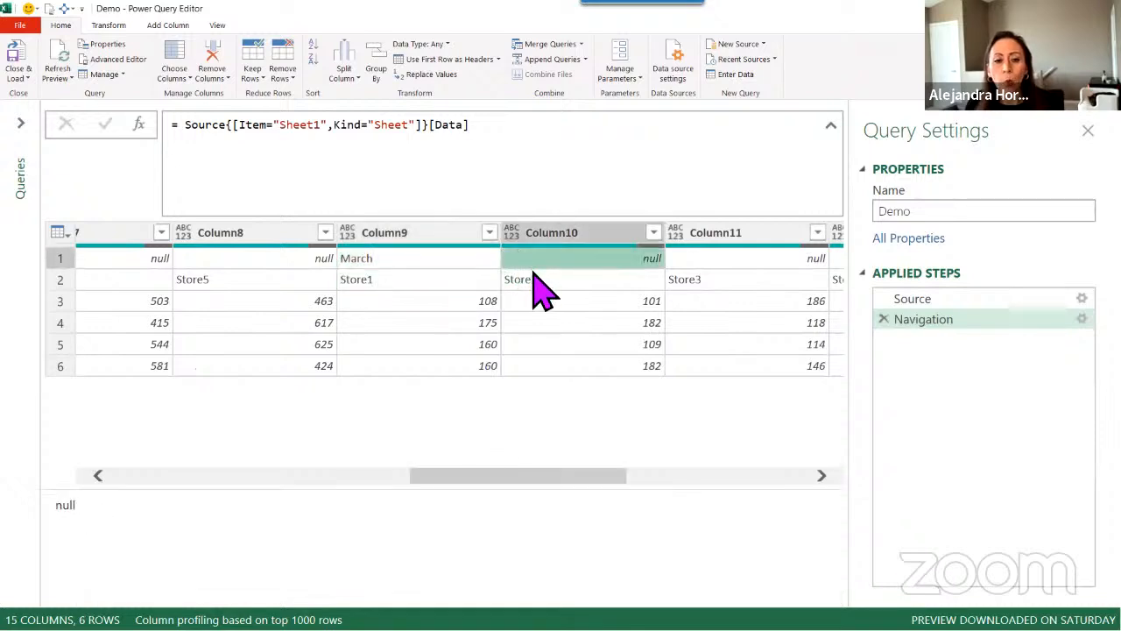
{"action": "left_click", "coordinate": [537, 275]}
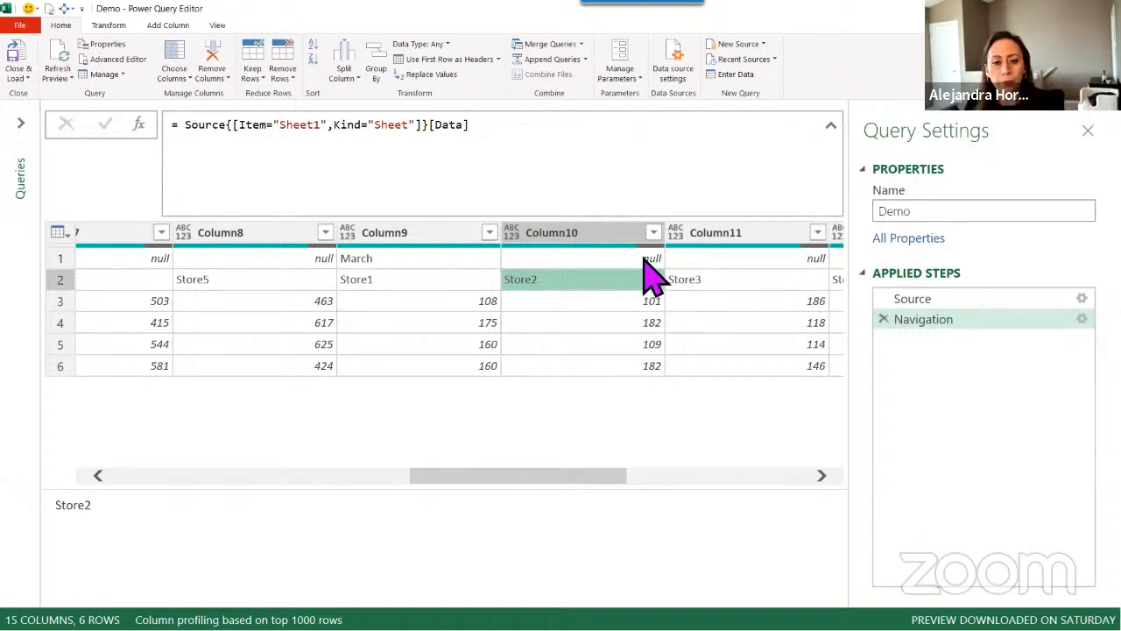
{"action": "left_click", "coordinate": [365, 259]}
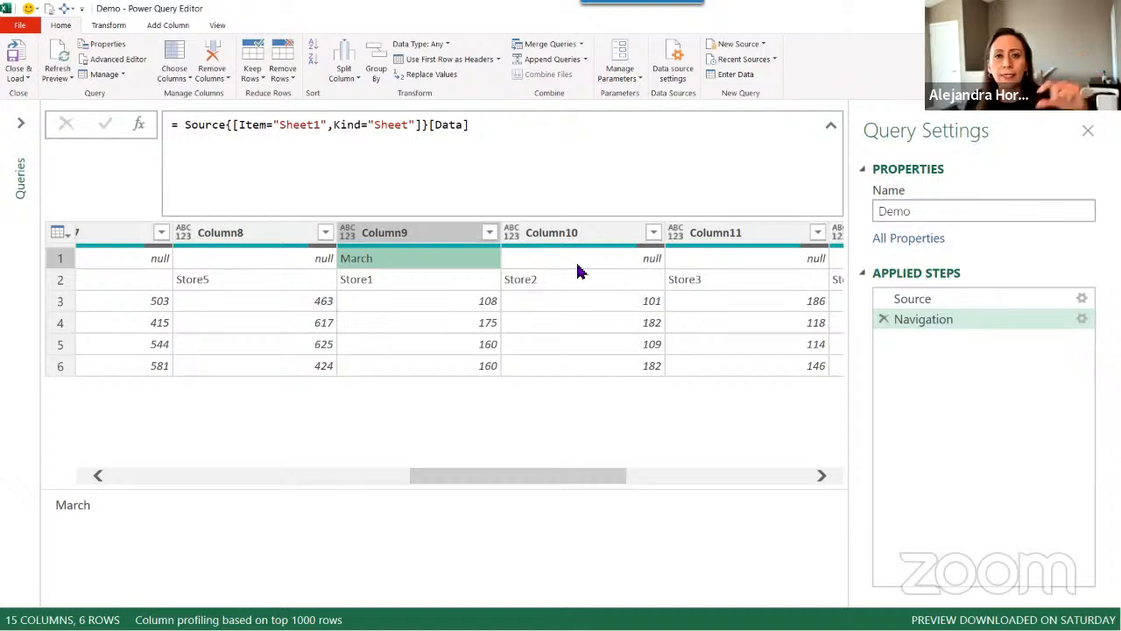
{"action": "left_click", "coordinate": [552, 264]}
{"action": "left_click", "coordinate": [553, 278]}
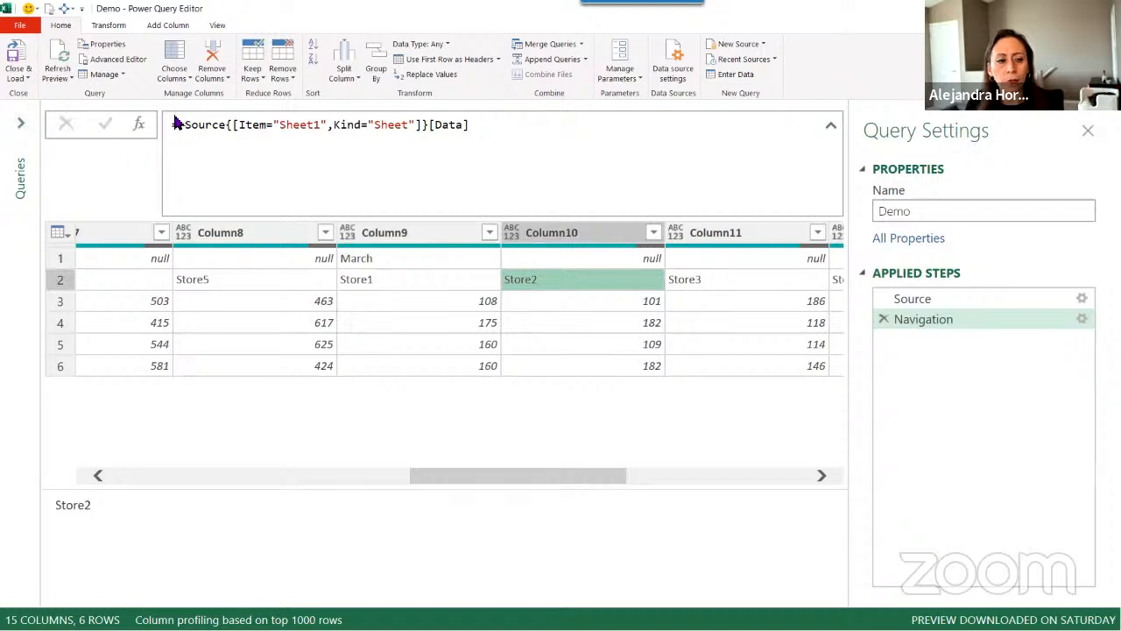
- Check the formula bar display option and add a new custom step after Navigation in the Demo query
{"action": "left_click", "coordinate": [133, 121]}
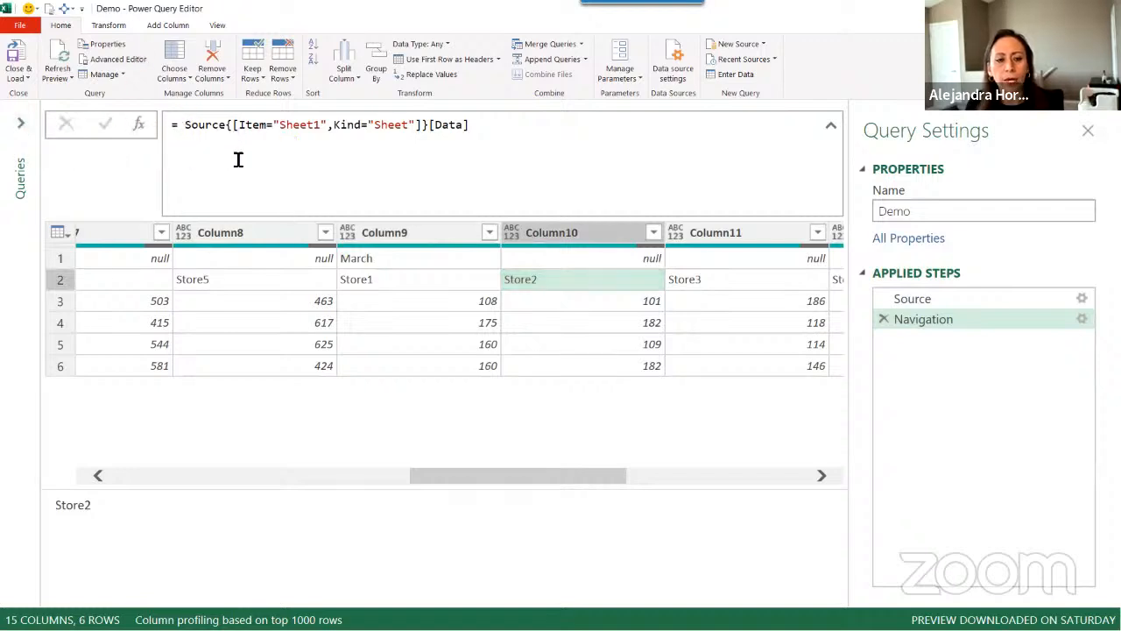
{"action": "left_click", "coordinate": [217, 26]}
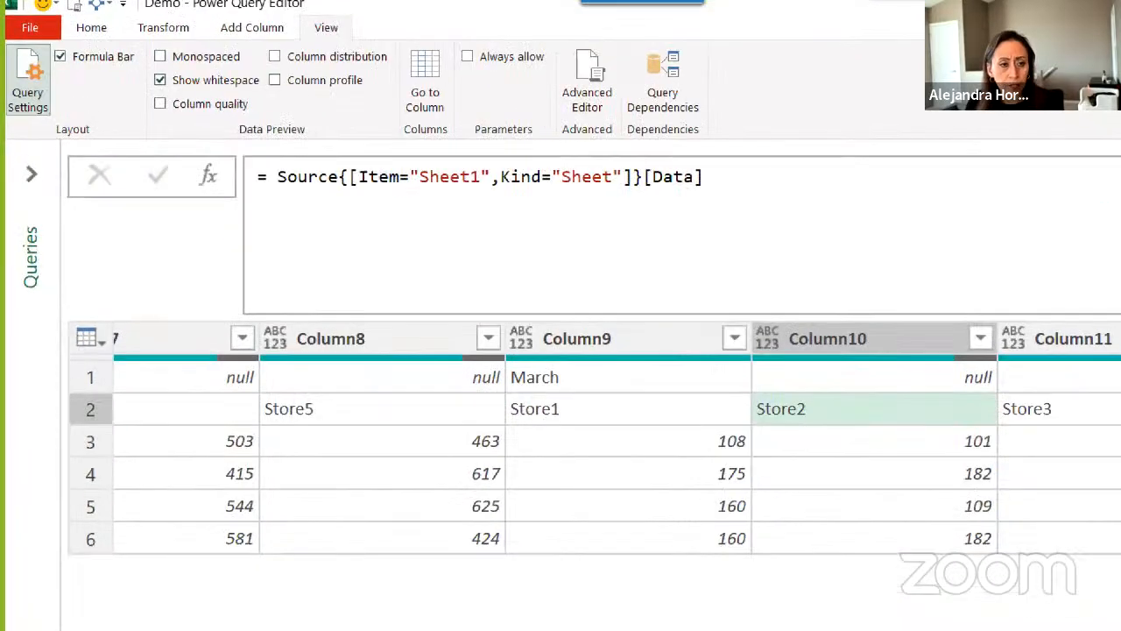
{"action": "left_click_drag", "start_coordinate": [54, 56], "coordinate": [151, 86]}
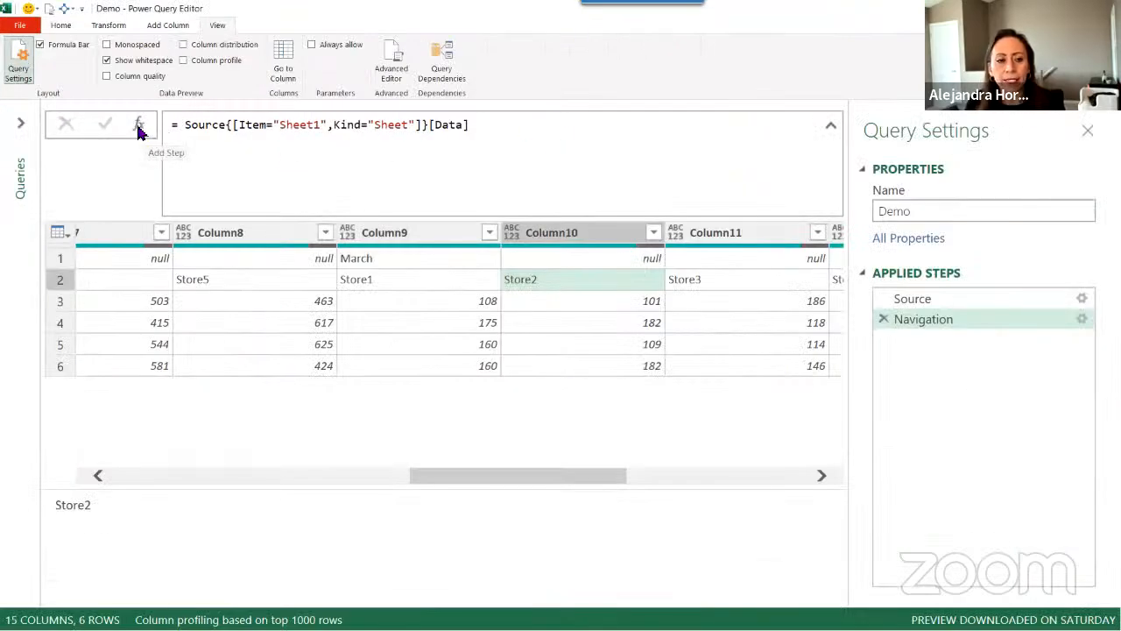
{"action": "left_click", "coordinate": [137, 127]}
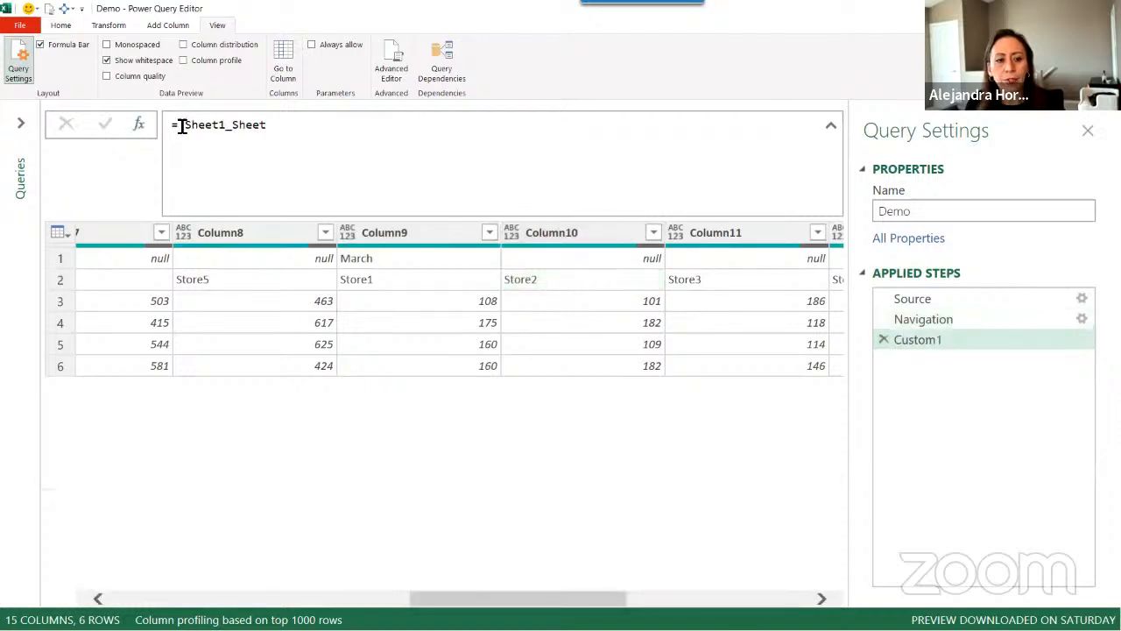
- Compare the Custom1 step's Sheet1_Sheet reference with the formula of the Navigation step before it
{"action": "left_click_drag", "start_coordinate": [181, 127], "coordinate": [306, 130]}
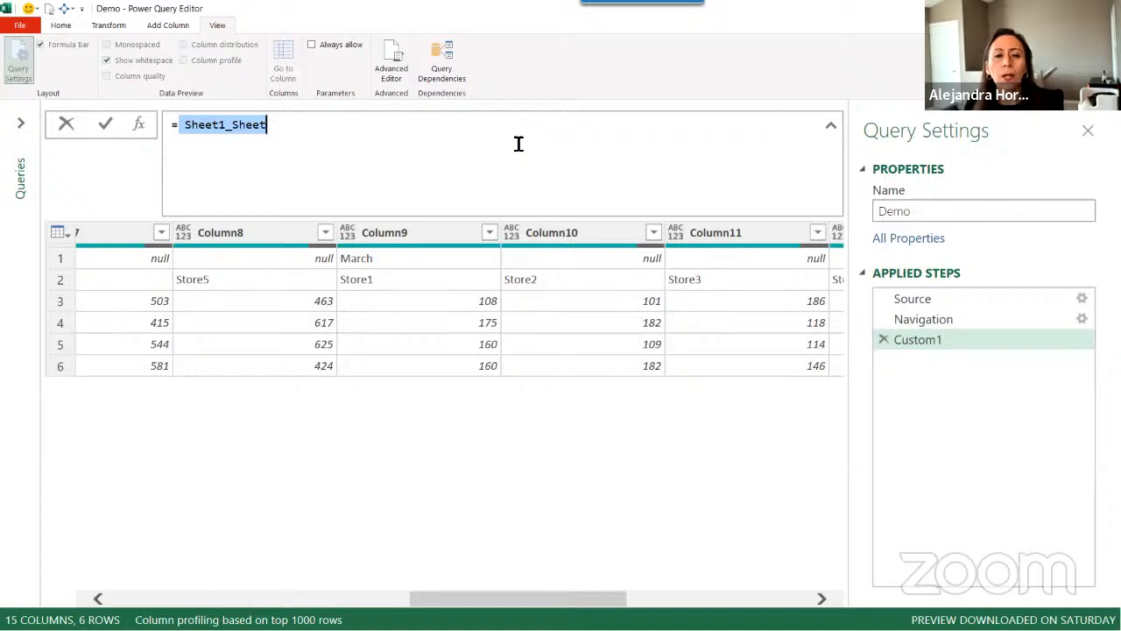
{"action": "left_click_drag", "start_coordinate": [268, 125], "coordinate": [180, 124]}
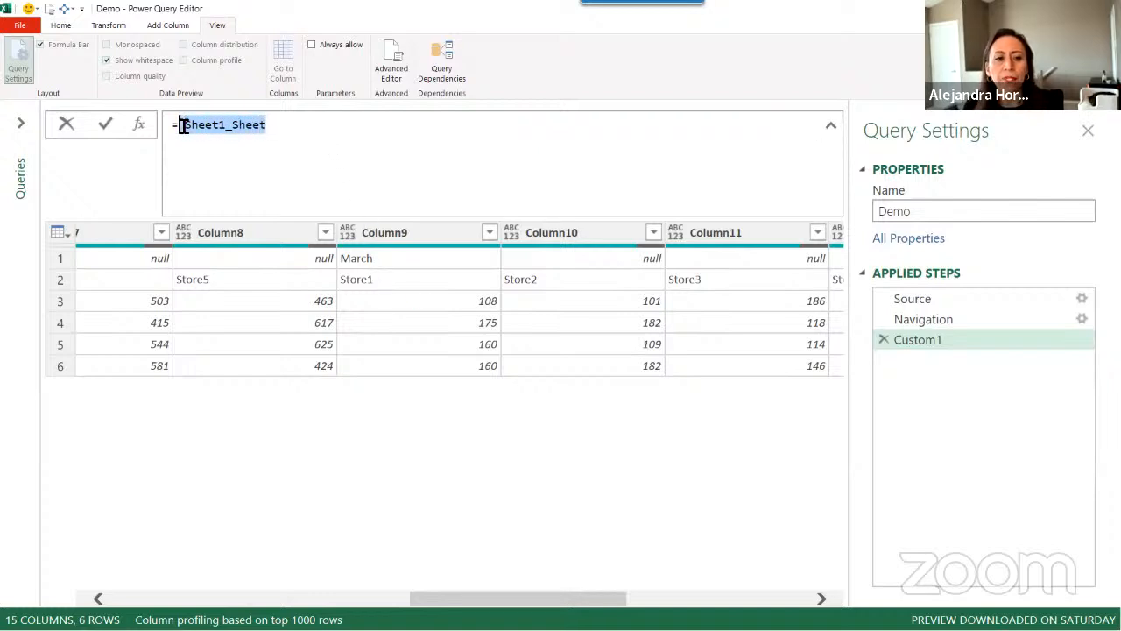
{"action": "left_click", "coordinate": [934, 321]}
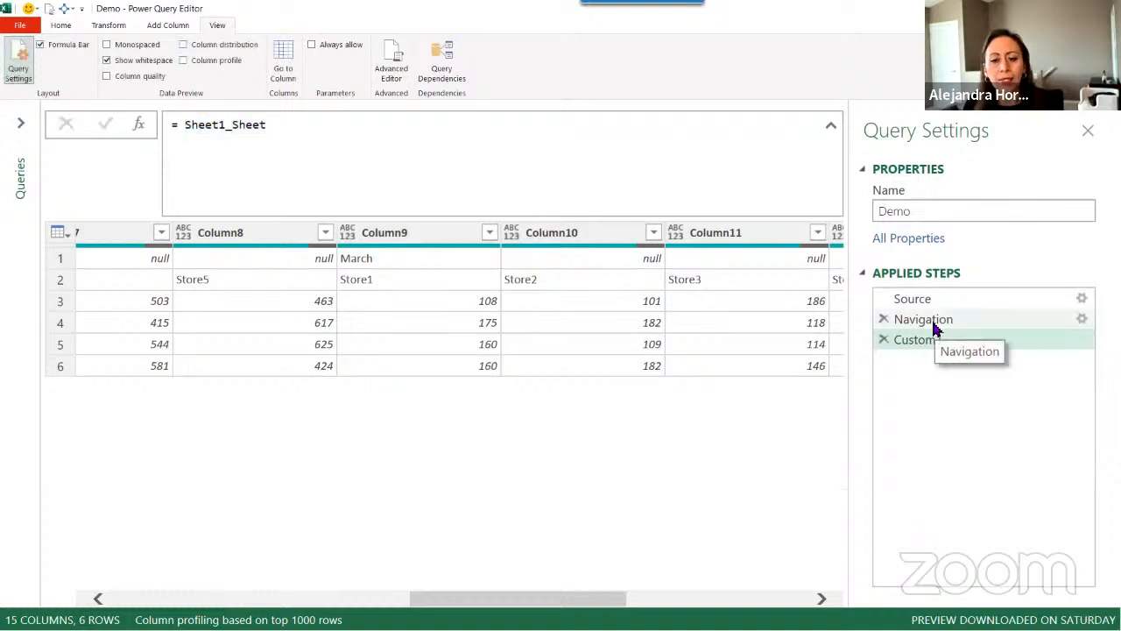
{"action": "left_click", "coordinate": [933, 323]}
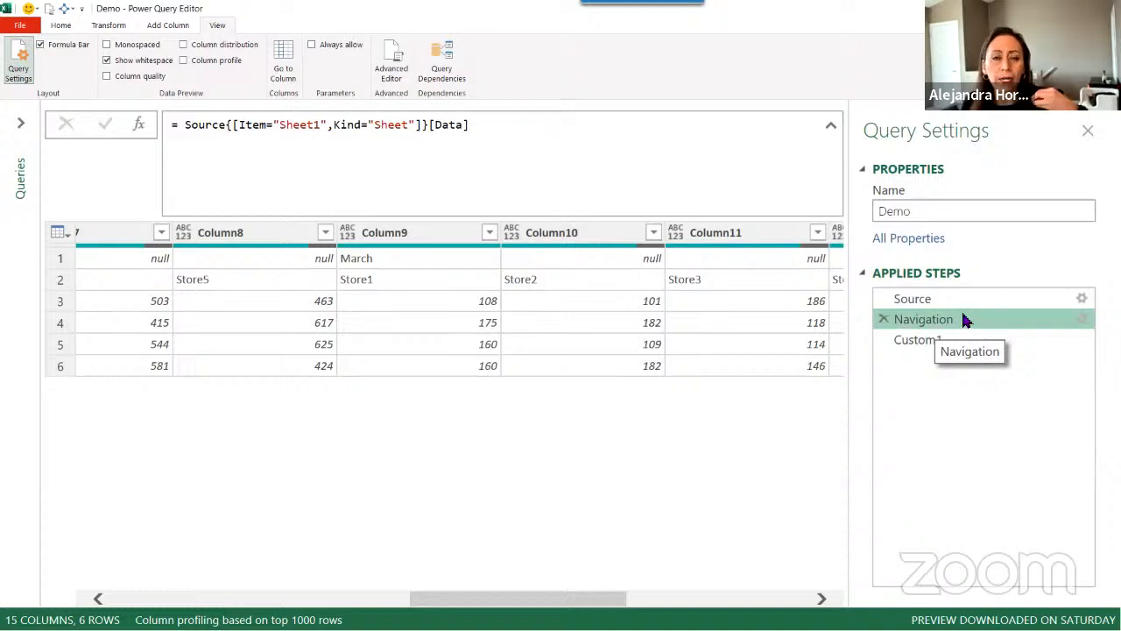
{"action": "left_click", "coordinate": [954, 342]}
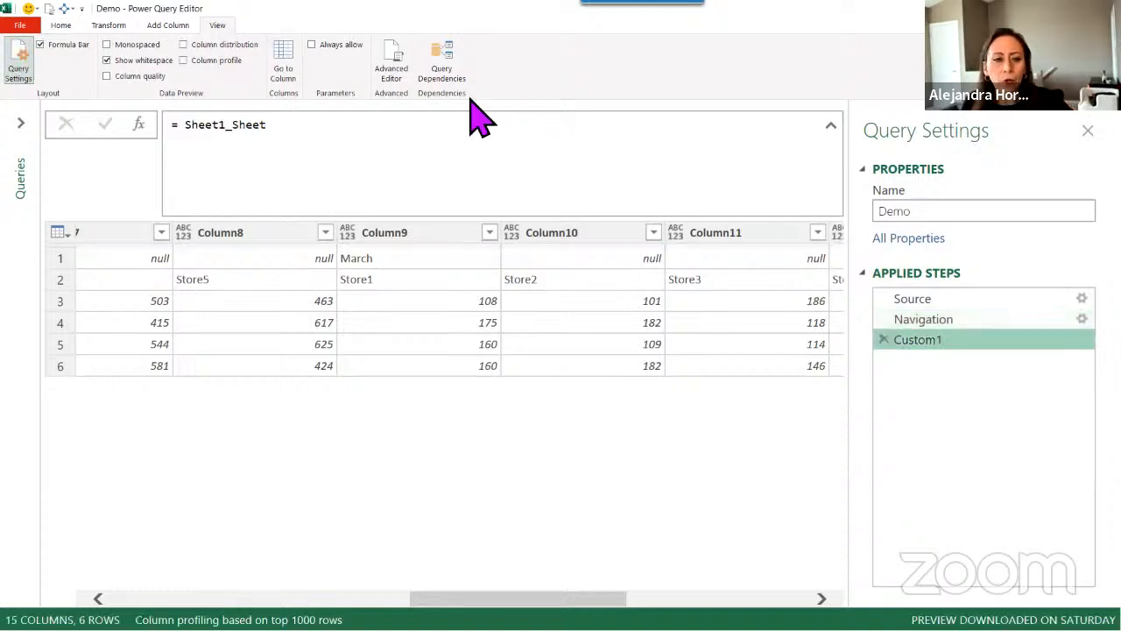
- Open the Demo query's full M code and examine the let and in keywords and the step definitions between them
{"action": "left_click", "coordinate": [396, 85]}
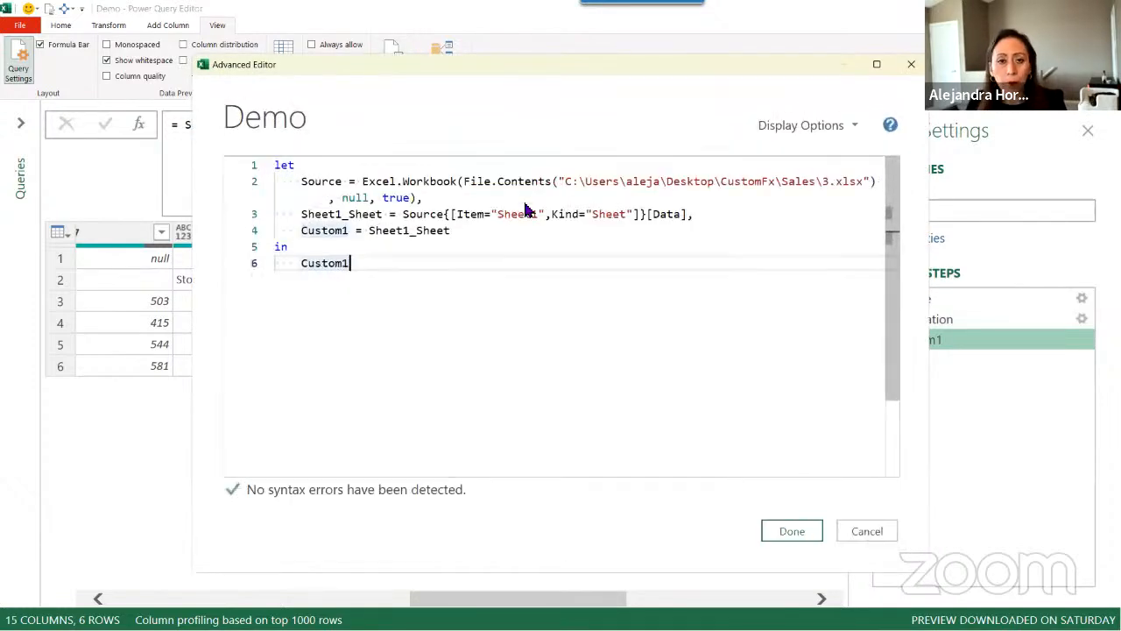
{"action": "double_click", "coordinate": [283, 166]}
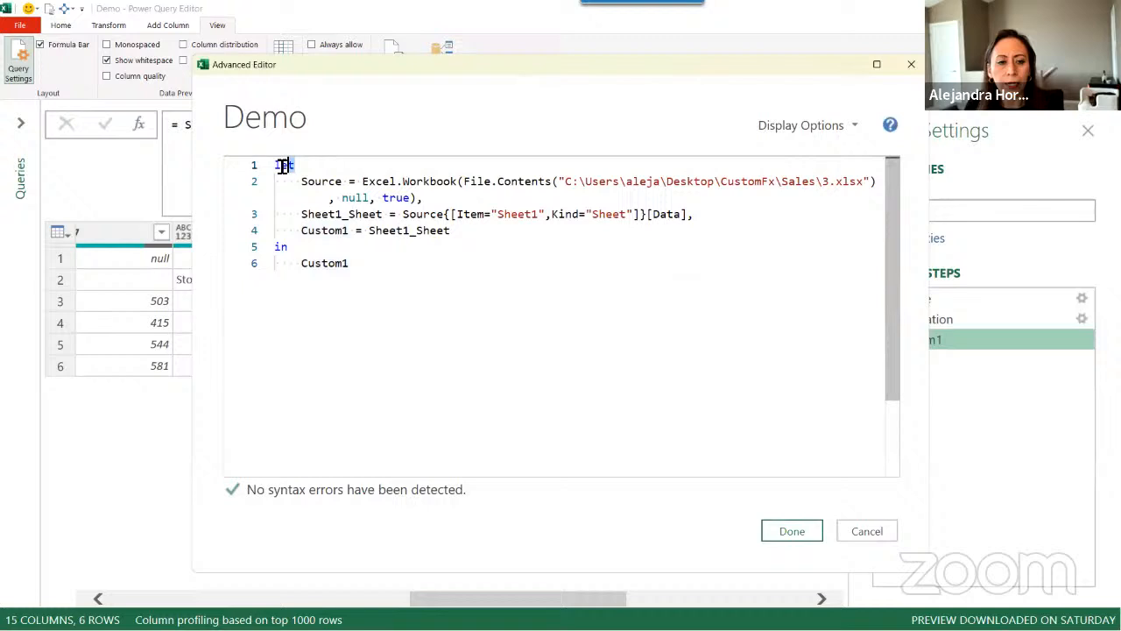
{"action": "double_click", "coordinate": [279, 248]}
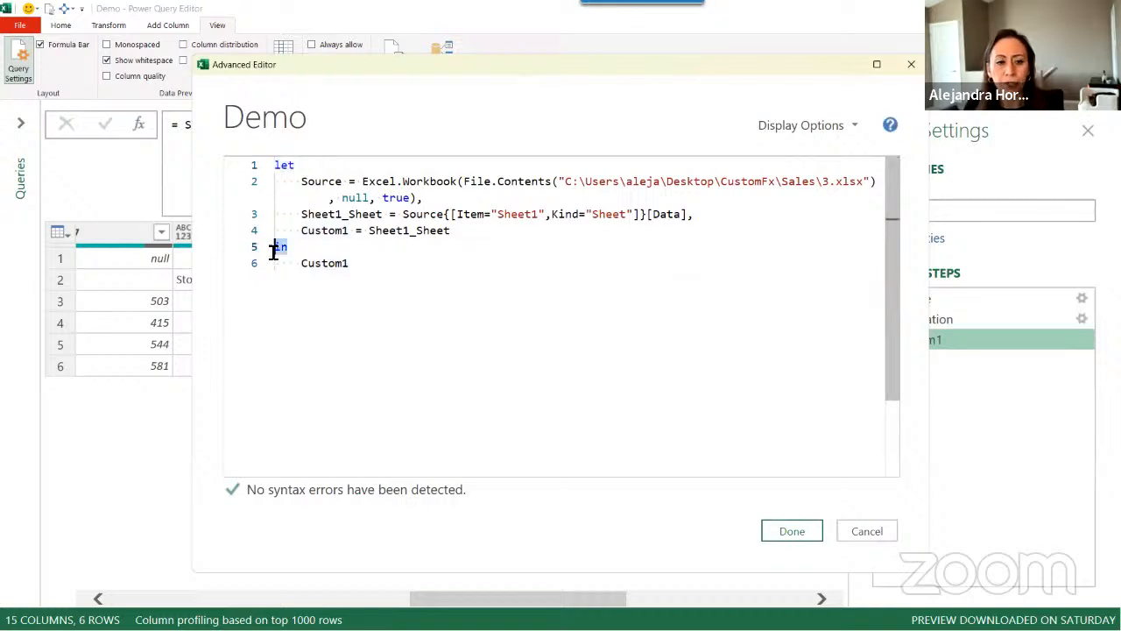
{"action": "double_click", "coordinate": [284, 170]}
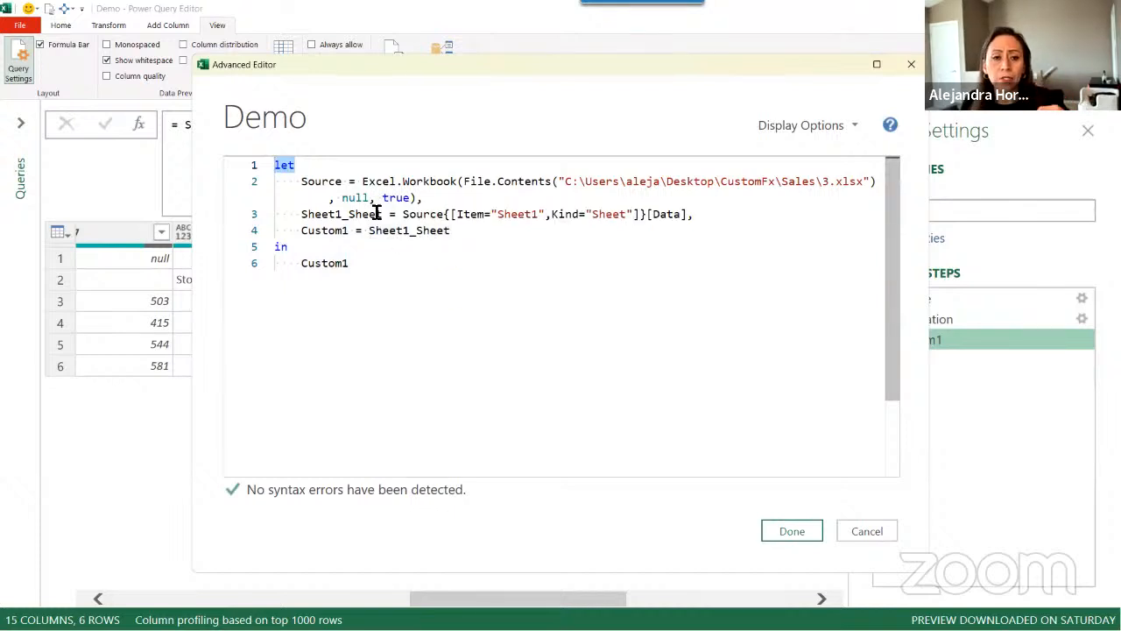
{"action": "left_click", "coordinate": [302, 185]}
{"action": "left_click_drag", "start_coordinate": [303, 185], "coordinate": [458, 240]}
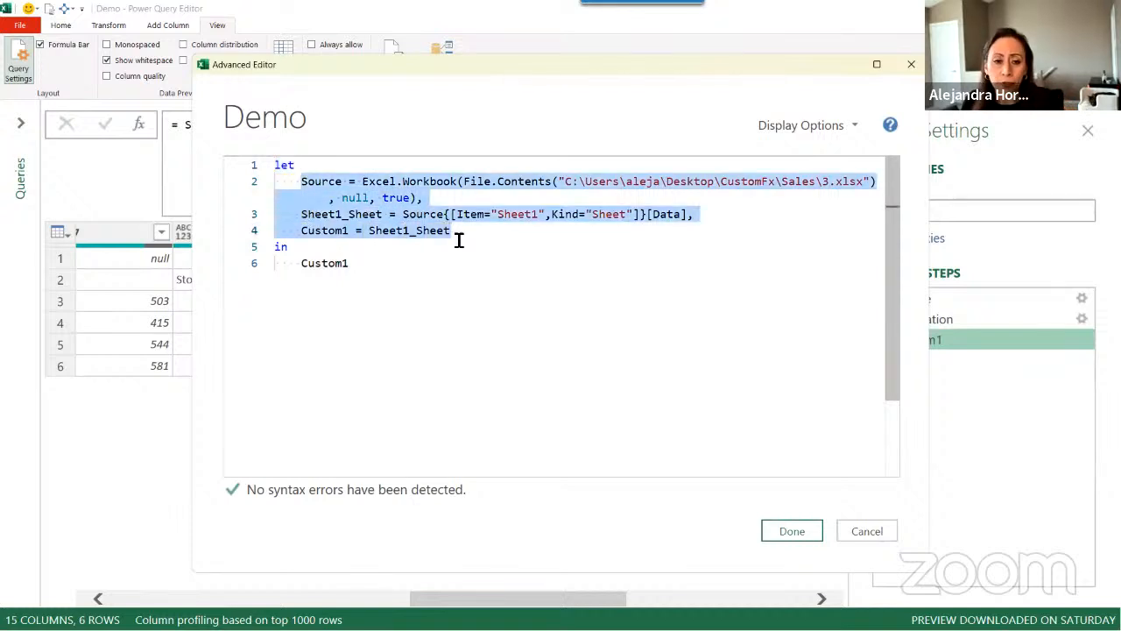
- Examine the step names Source, Sheet1_Sheet and Custom1 in the code and compare them with the applied steps
{"action": "left_click_drag", "start_coordinate": [300, 182], "coordinate": [342, 182]}
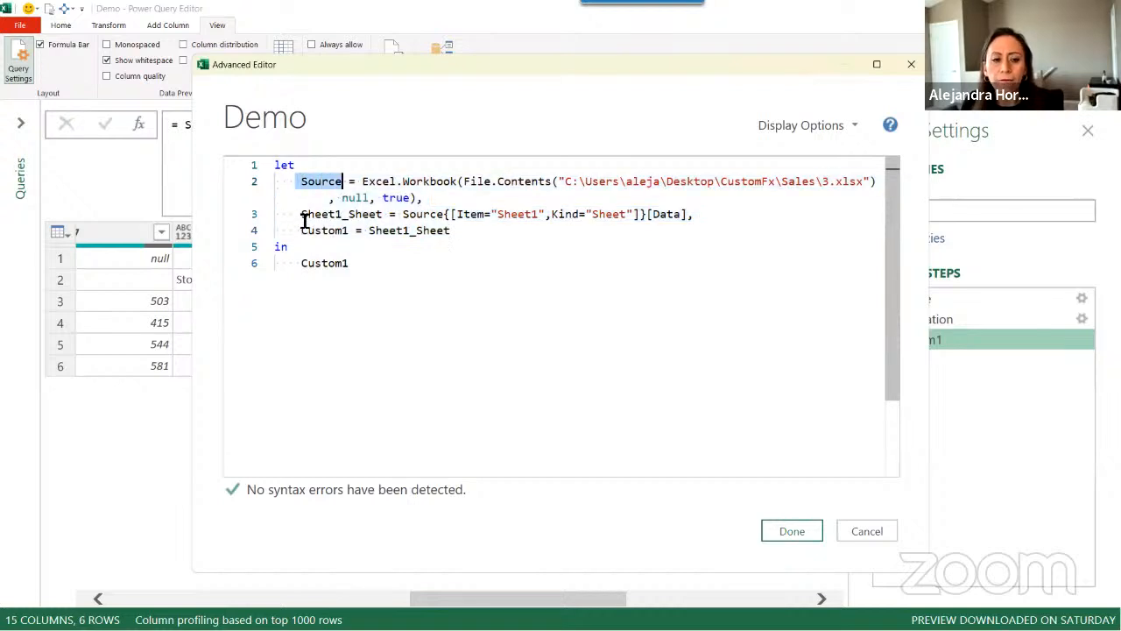
{"action": "left_click_drag", "start_coordinate": [302, 215], "coordinate": [385, 216]}
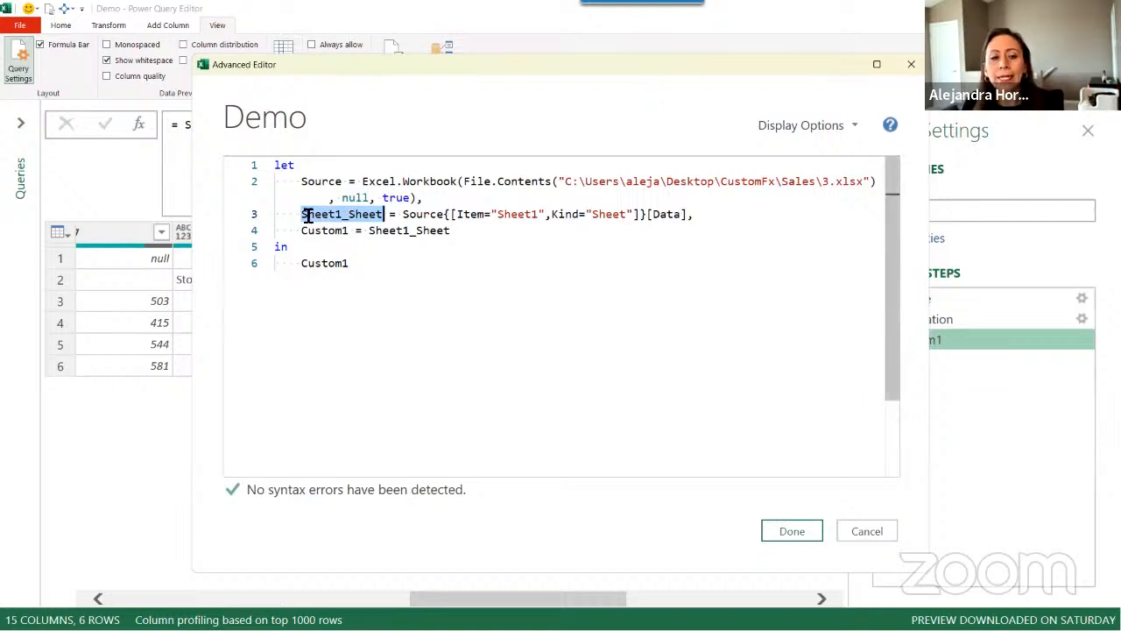
{"action": "left_click_drag", "start_coordinate": [302, 216], "coordinate": [386, 215]}
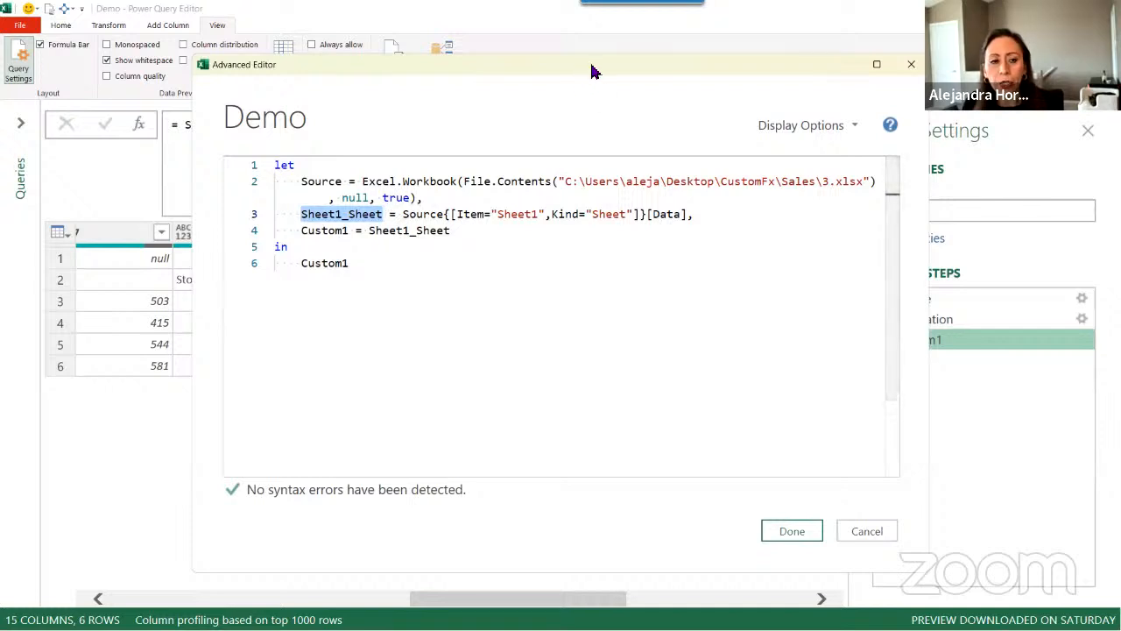
{"action": "left_click_drag", "start_coordinate": [592, 71], "coordinate": [479, 160]}
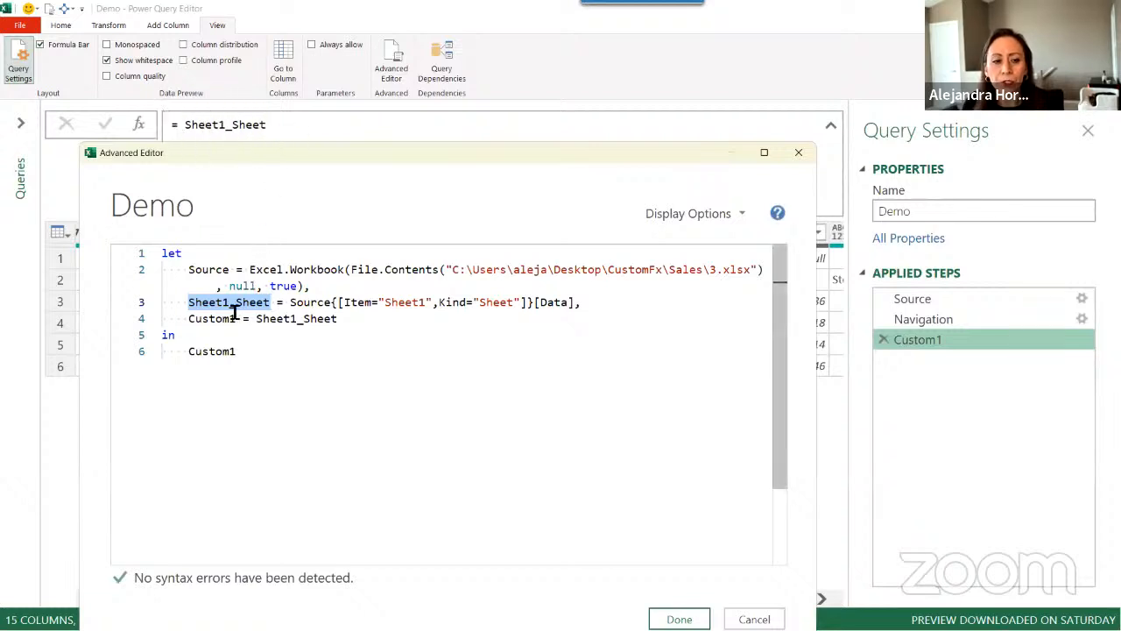
{"action": "left_click_drag", "start_coordinate": [188, 302], "coordinate": [271, 301]}
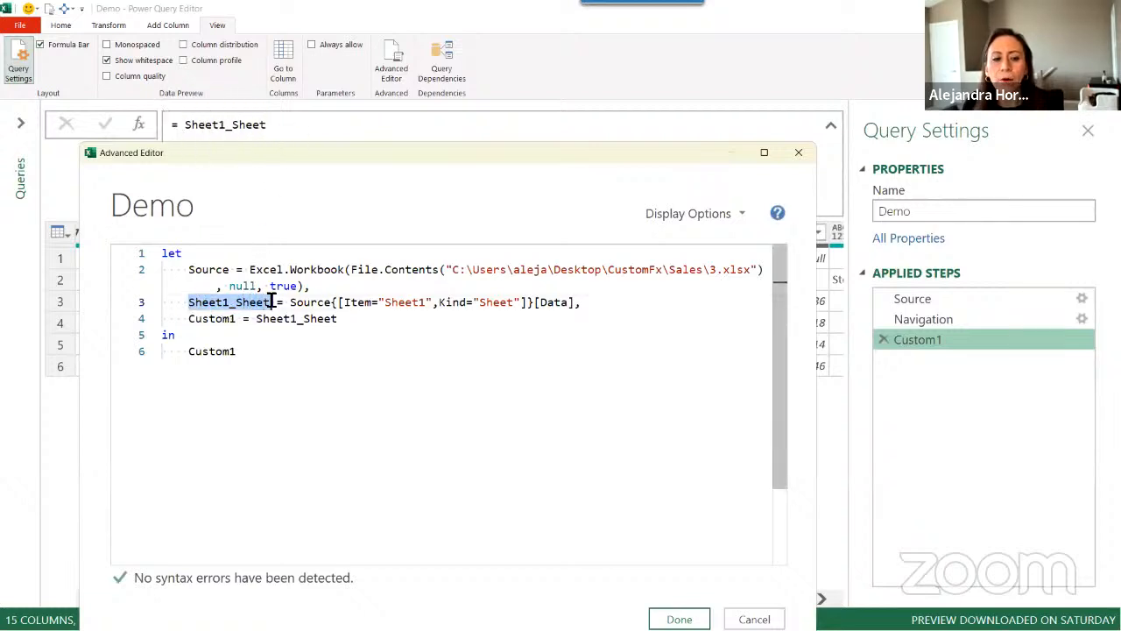
{"action": "left_click", "coordinate": [190, 320]}
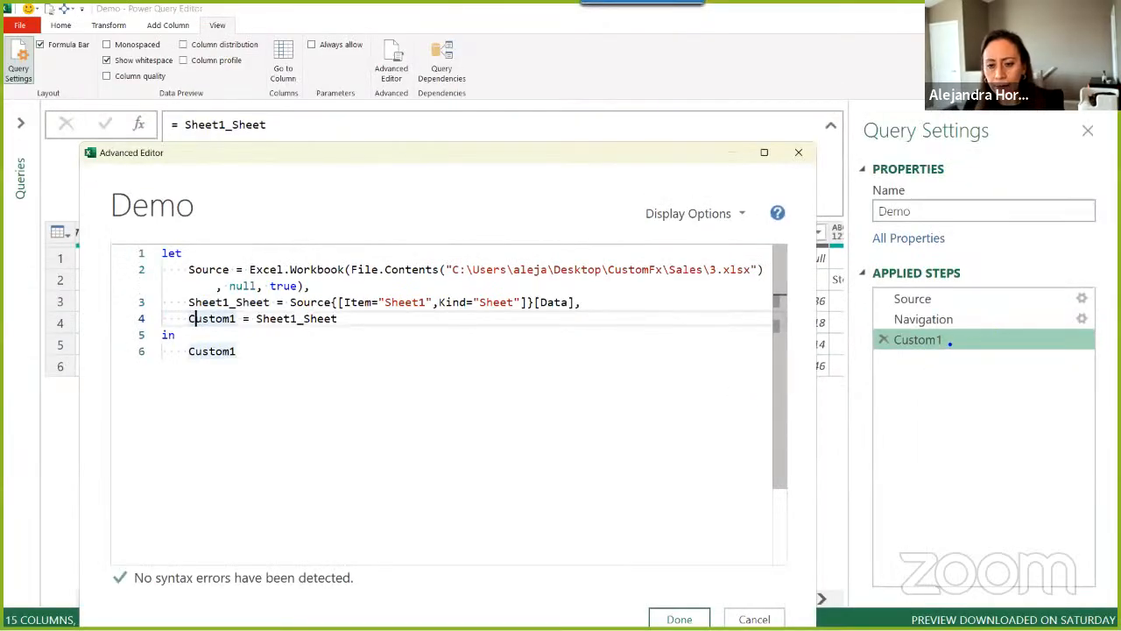
{"action": "left_click_drag", "start_coordinate": [956, 342], "coordinate": [1007, 302]}
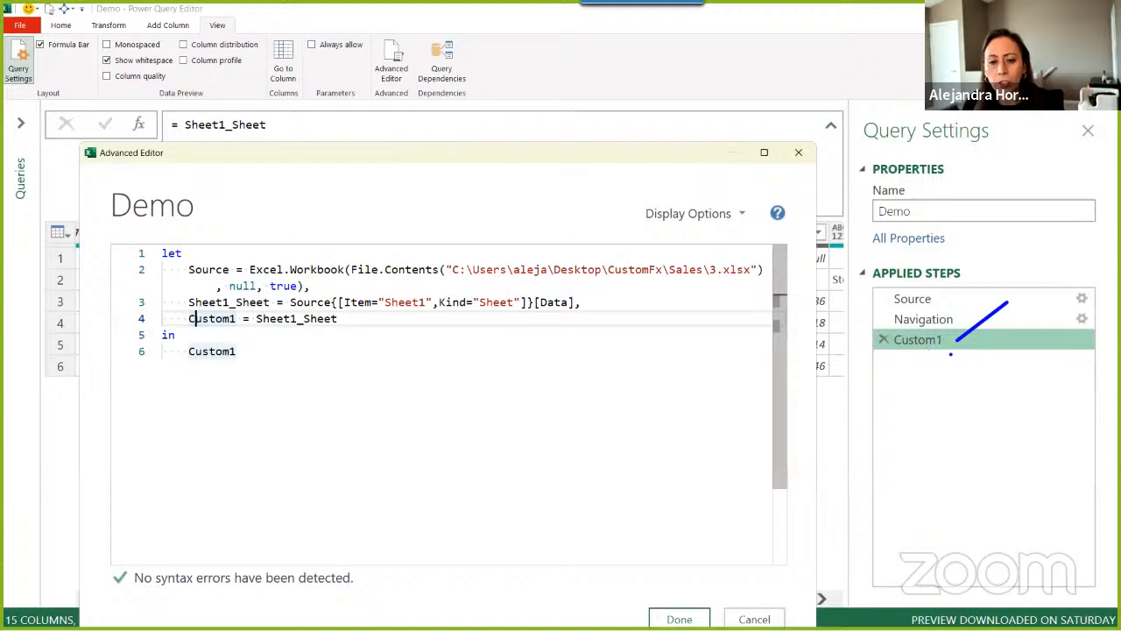
{"action": "mouse_move", "coordinate": [854, 326]}
{"action": "left_mouse_down"}
{"action": "mouse_move", "coordinate": [967, 328]}
{"action": "mouse_move", "coordinate": [968, 350]}
{"action": "left_mouse_up"}
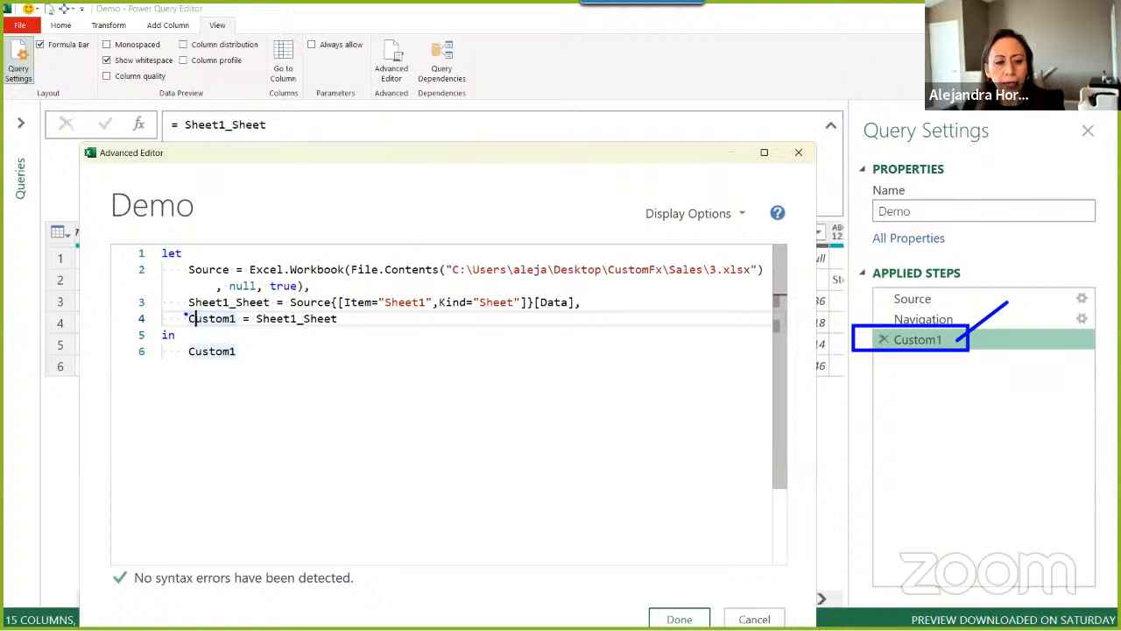
{"action": "left_click_drag", "start_coordinate": [185, 311], "coordinate": [243, 336]}
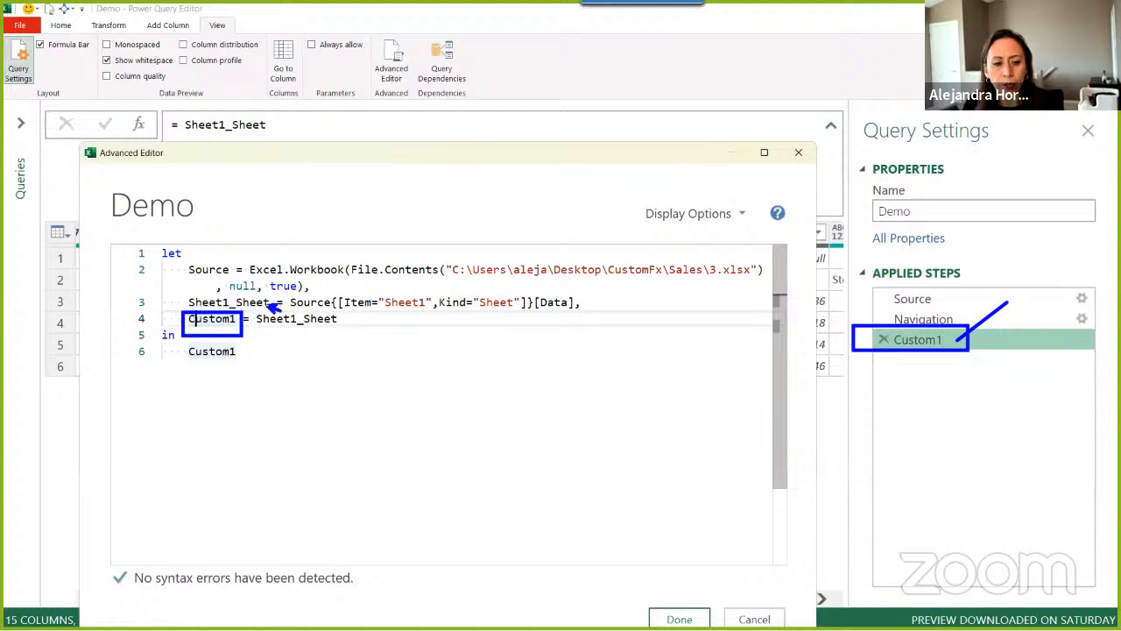
{"action": "left_click_drag", "start_coordinate": [289, 314], "coordinate": [268, 304]}
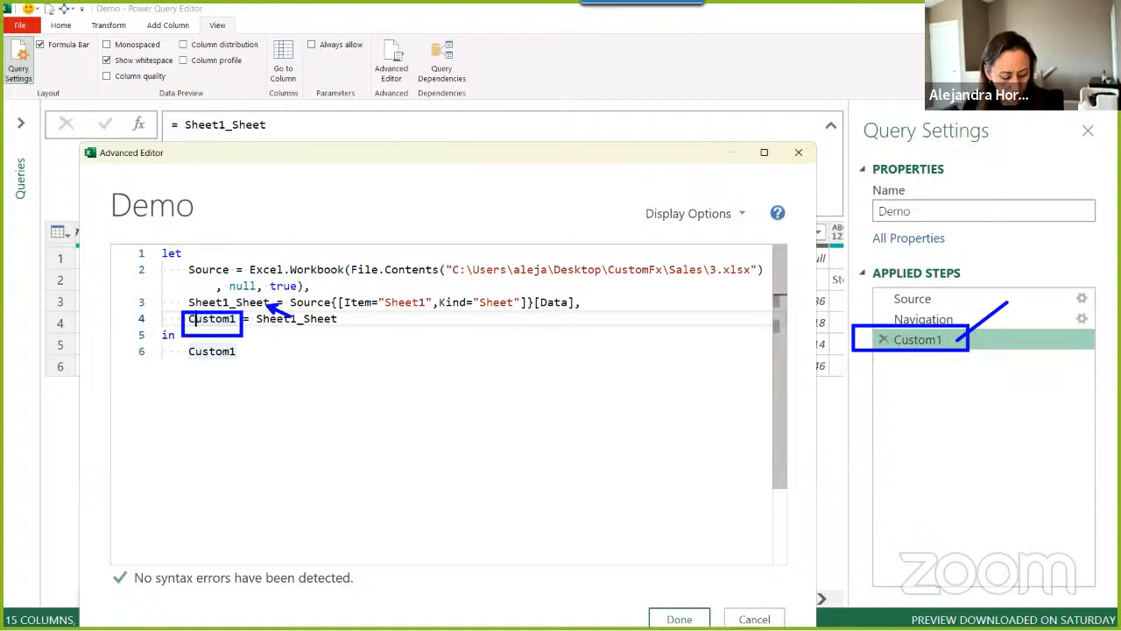
{"action": "key", "text": "ctrl+z"}
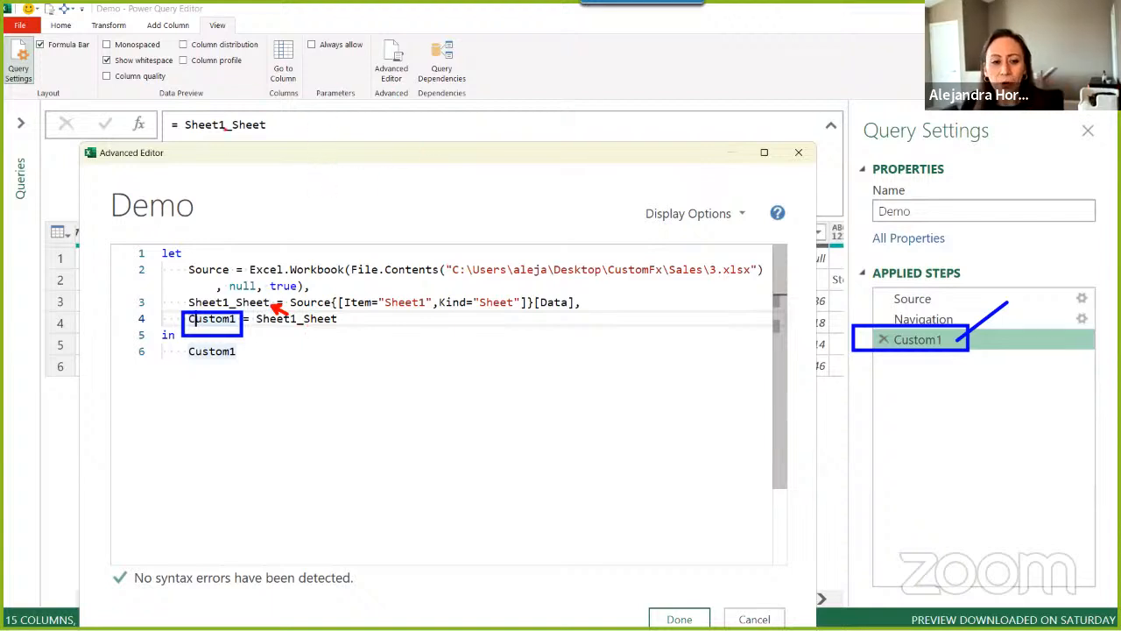
{"action": "left_click_drag", "start_coordinate": [286, 290], "coordinate": [595, 317]}
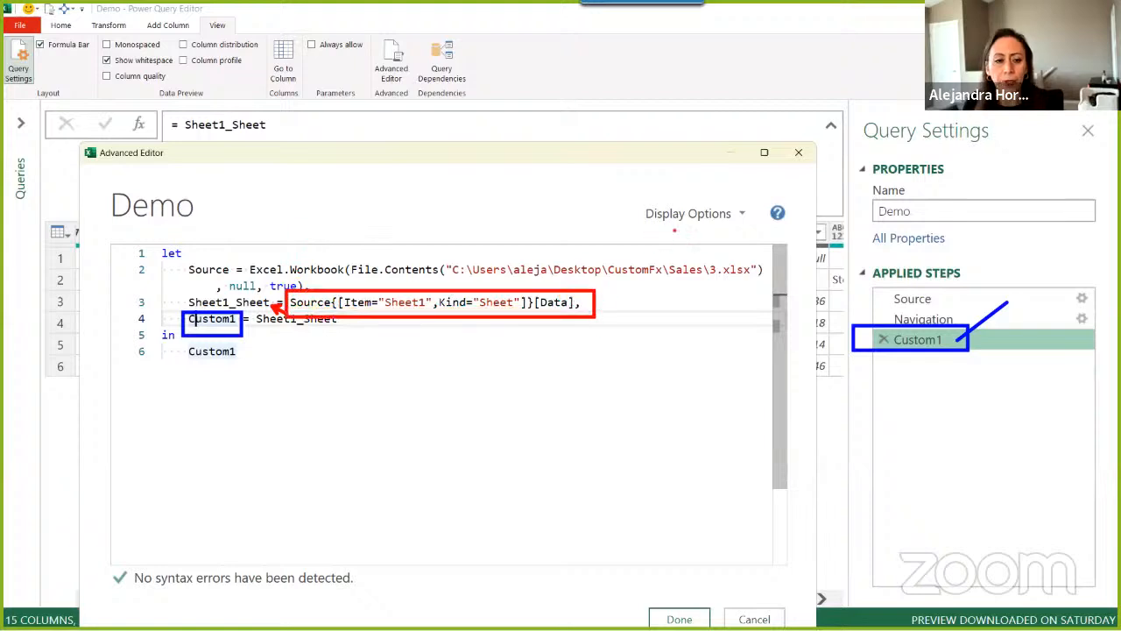
{"action": "key", "text": "Escape"}
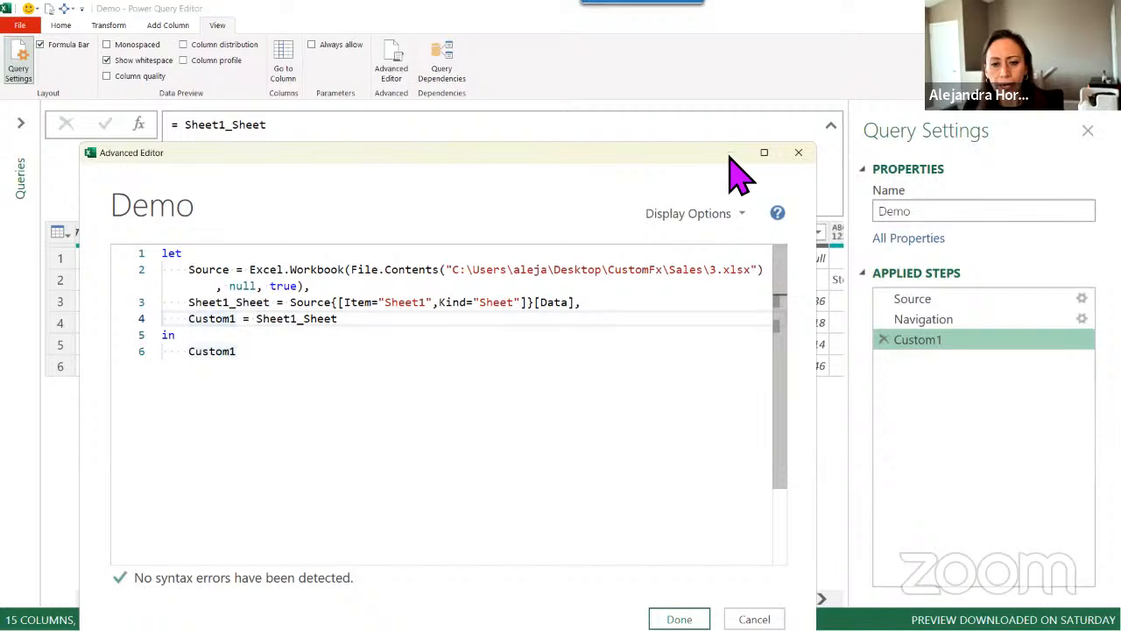
- Close the Advanced Editor without changes and review Custom1's Sheet1_Sheet reference and the header rows of the table's first columns
{"action": "left_click_drag", "start_coordinate": [678, 156], "coordinate": [745, 113]}
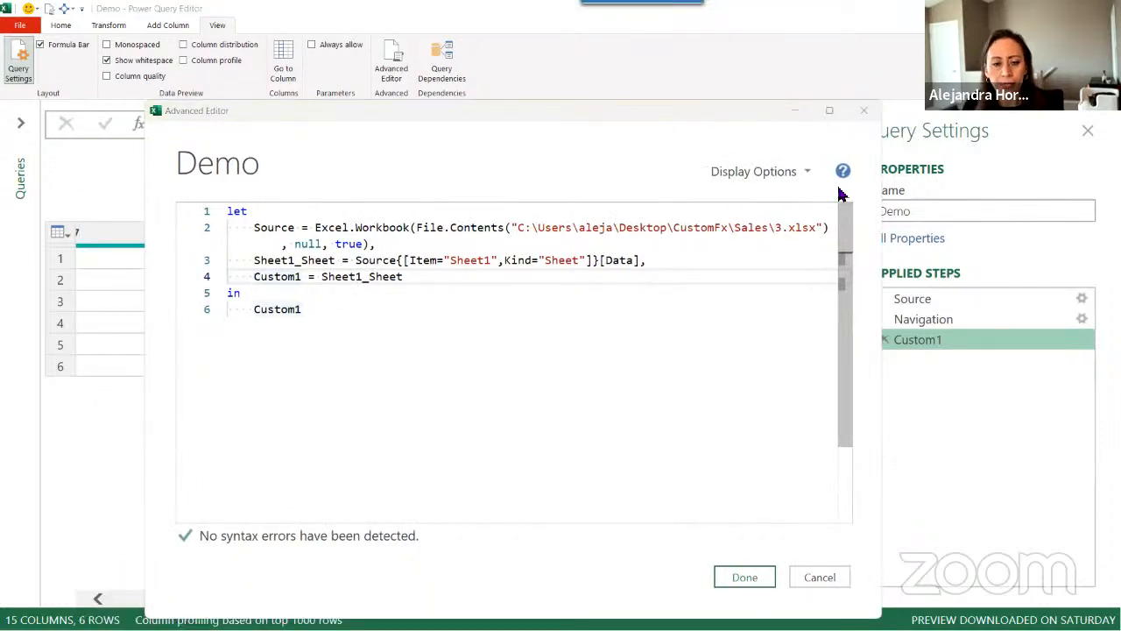
{"action": "key", "text": "Escape"}
{"action": "left_click_drag", "start_coordinate": [265, 126], "coordinate": [186, 124]}
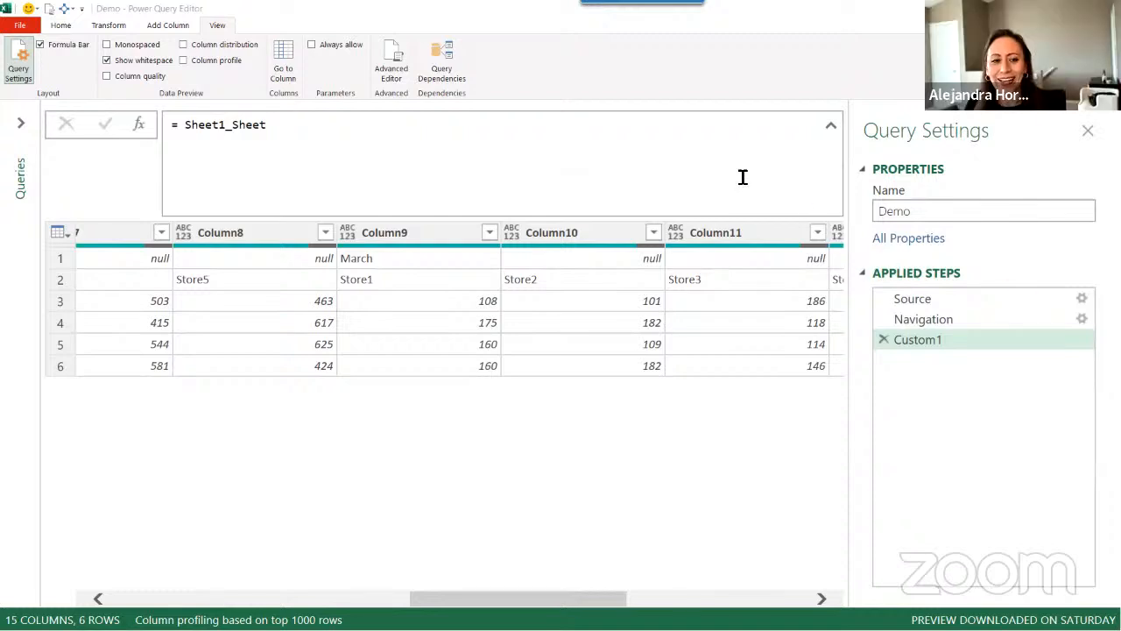
{"action": "left_click_drag", "start_coordinate": [300, 138], "coordinate": [196, 136]}
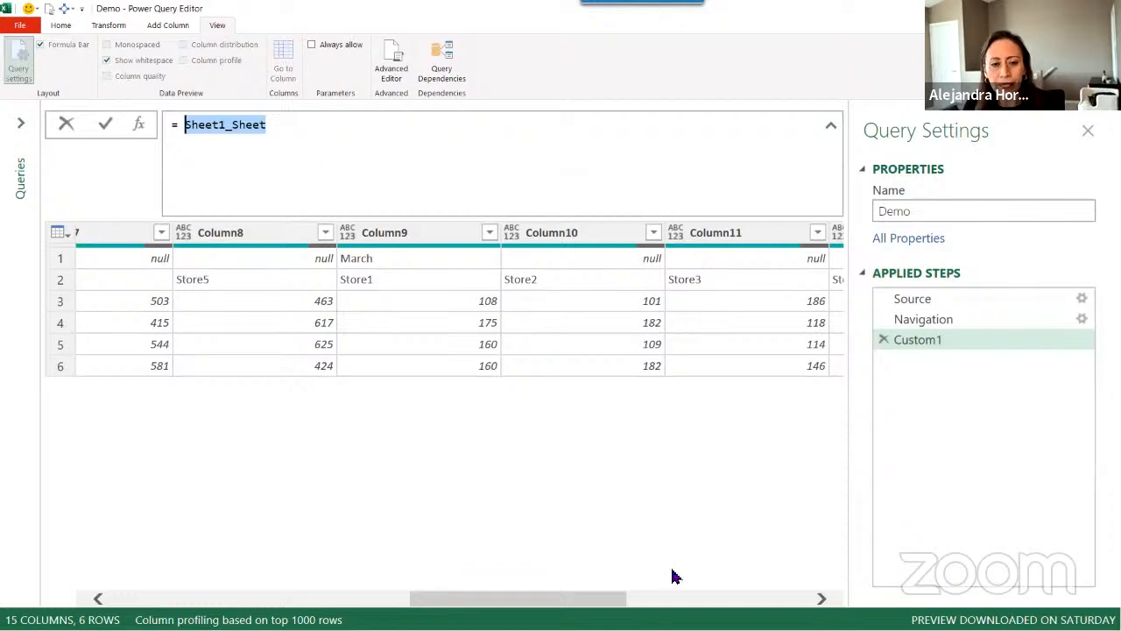
{"action": "left_click_drag", "start_coordinate": [608, 604], "coordinate": [349, 603]}
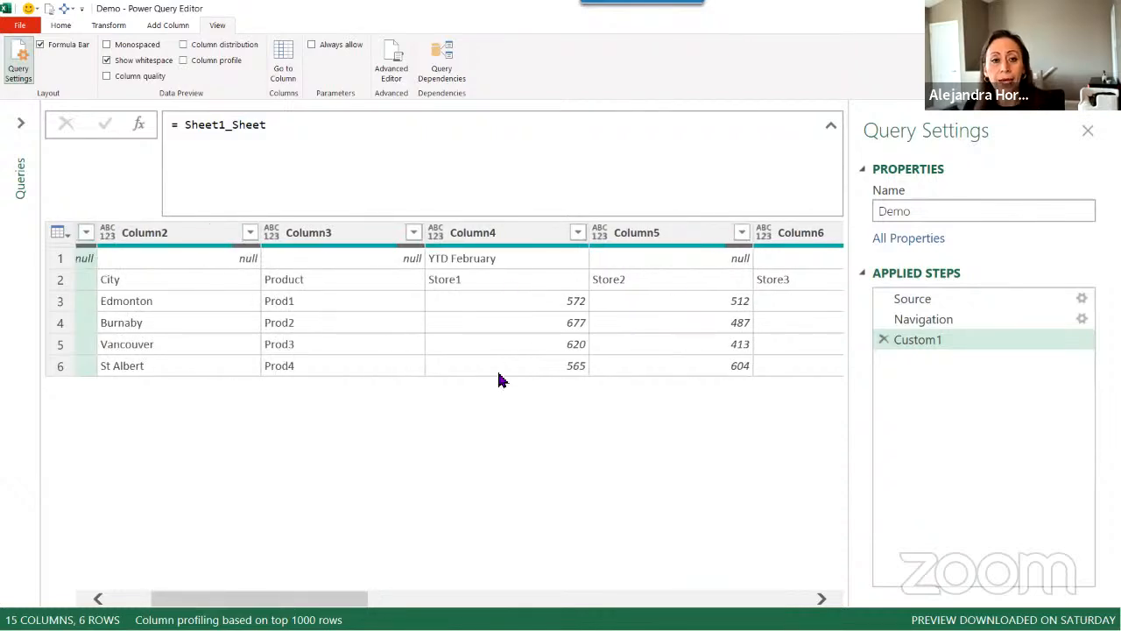
{"action": "left_click_drag", "start_coordinate": [270, 126], "coordinate": [145, 124]}
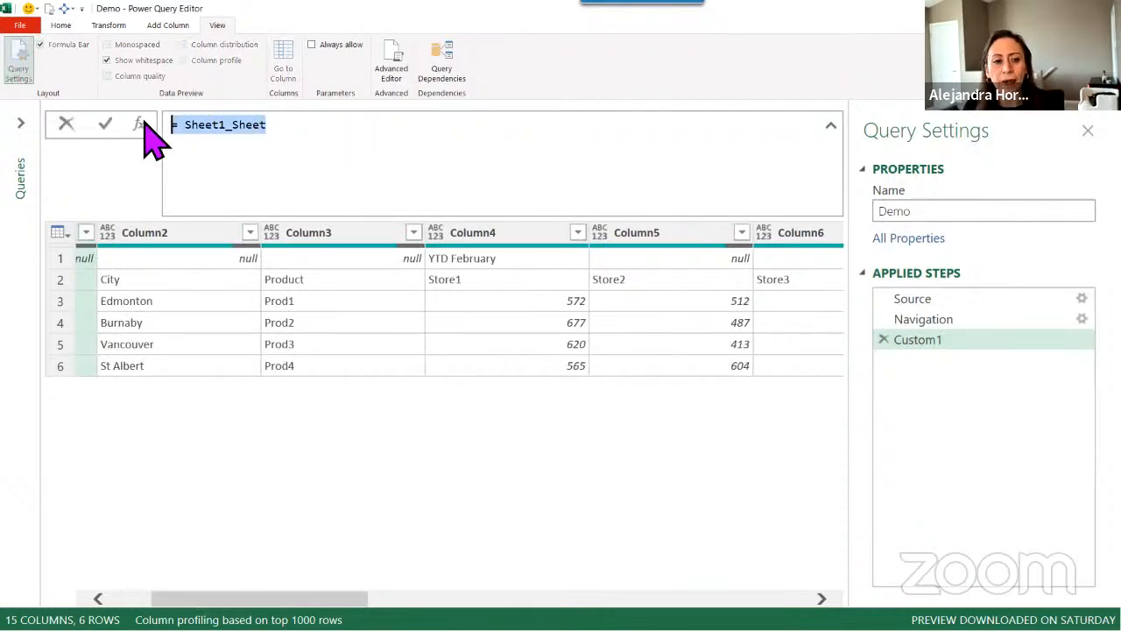
- Insert Table.FirstN and an opening parenthesis before the Sheet1_Sheet reference in Custom1's formula
{"action": "left_click", "coordinate": [348, 133]}
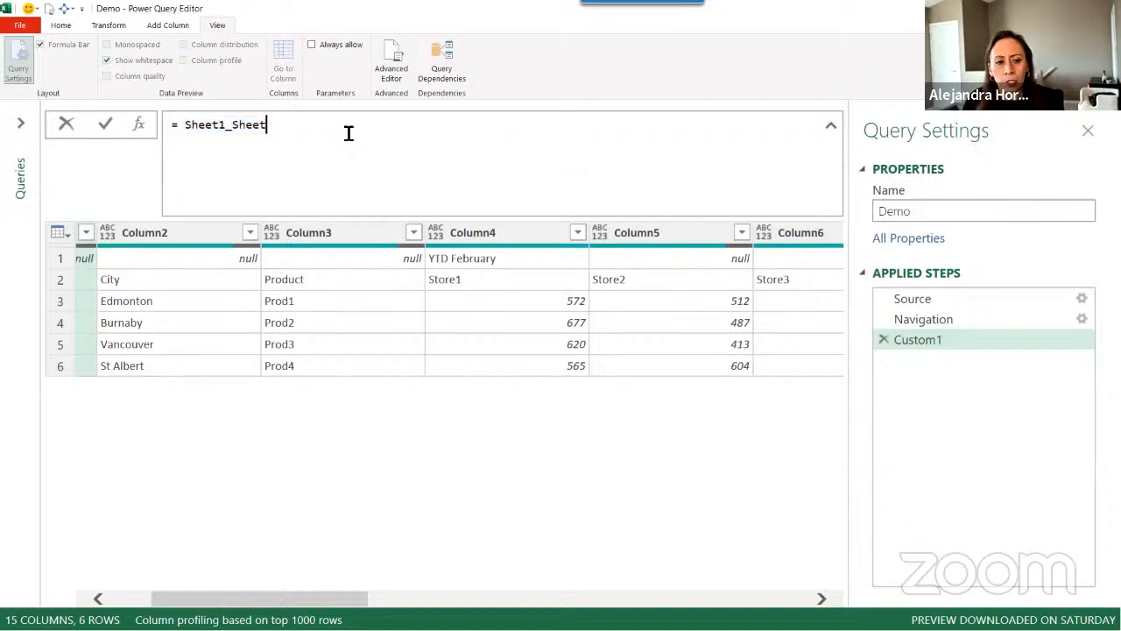
{"action": "key", "text": "Home"}
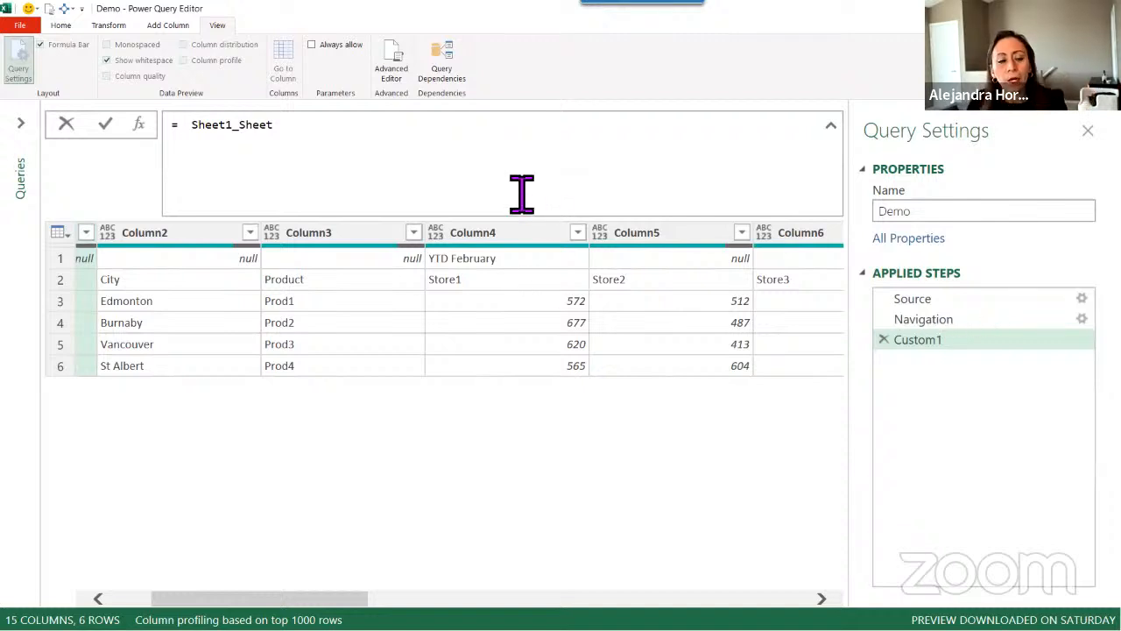
{"action": "type", "text": "tabfr"}
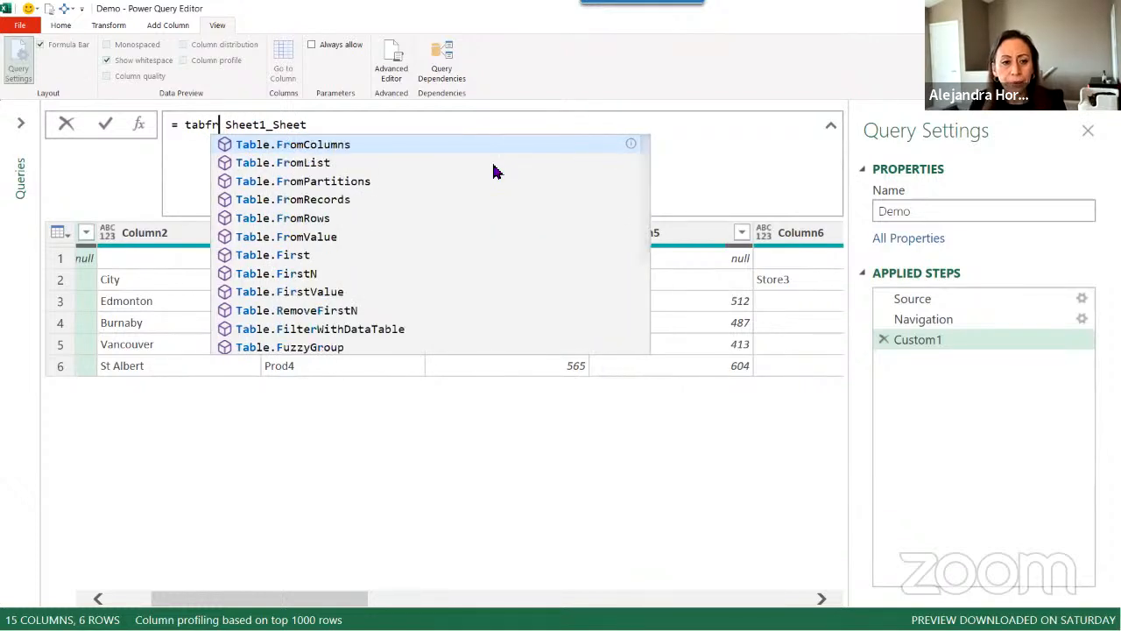
{"action": "type", "text": "n"}
{"action": "key", "text": "Tab"}
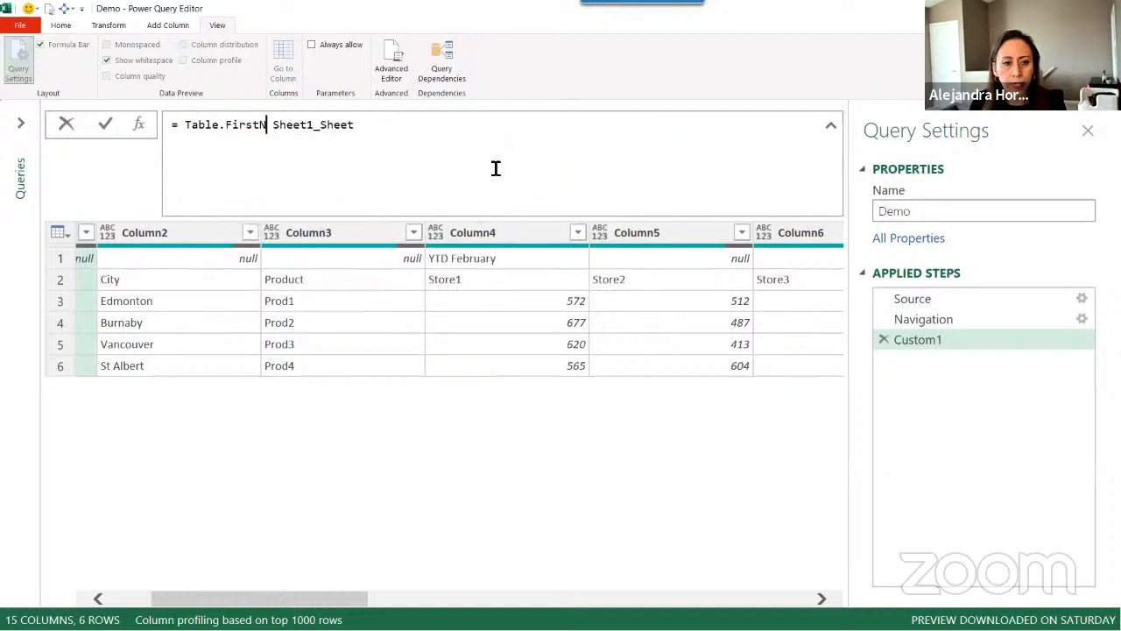
{"action": "key", "text": "Right"}
{"action": "type", "text": "("}
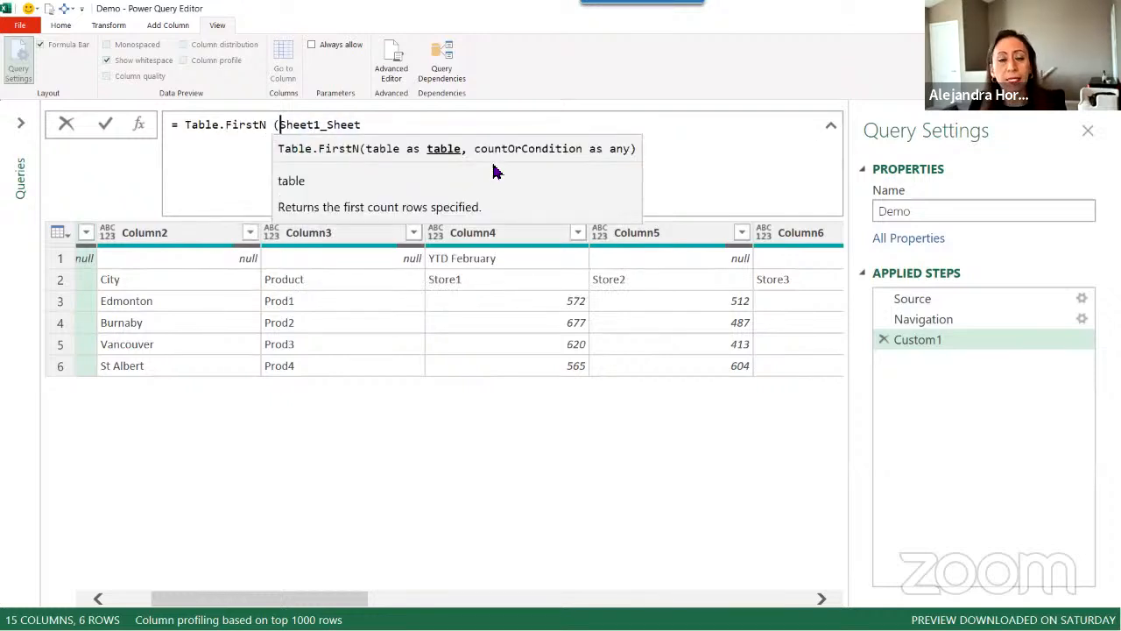
{"action": "key", "text": "Return"}
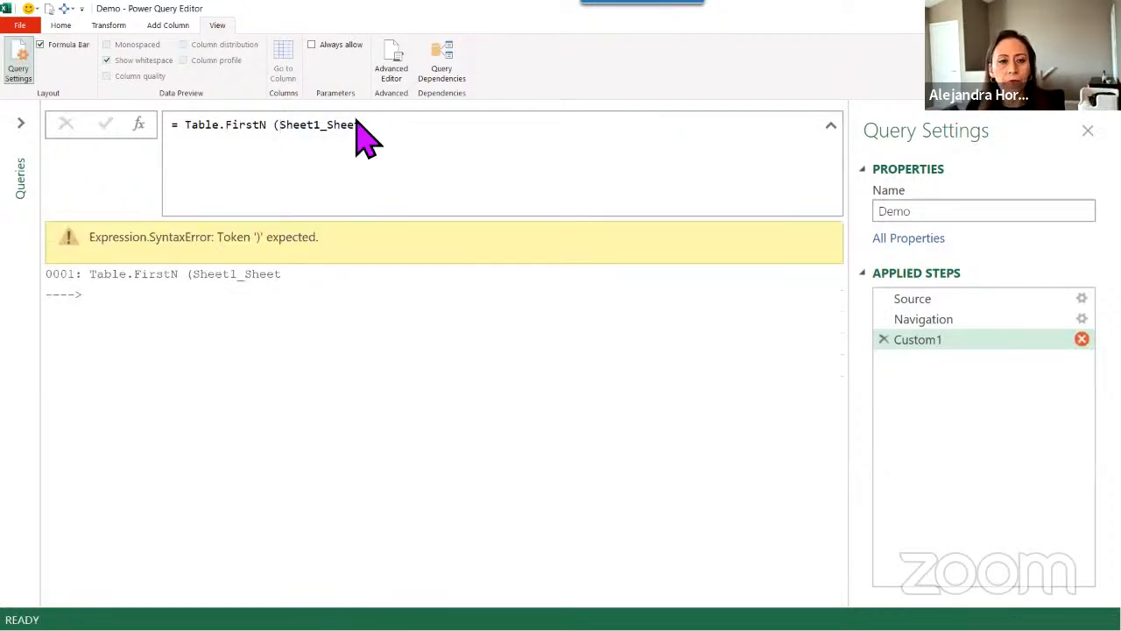
- Complete Custom1's Table.FirstN call with a row count of 2 and check the two header rows in Column2
{"action": "left_click", "coordinate": [382, 125]}
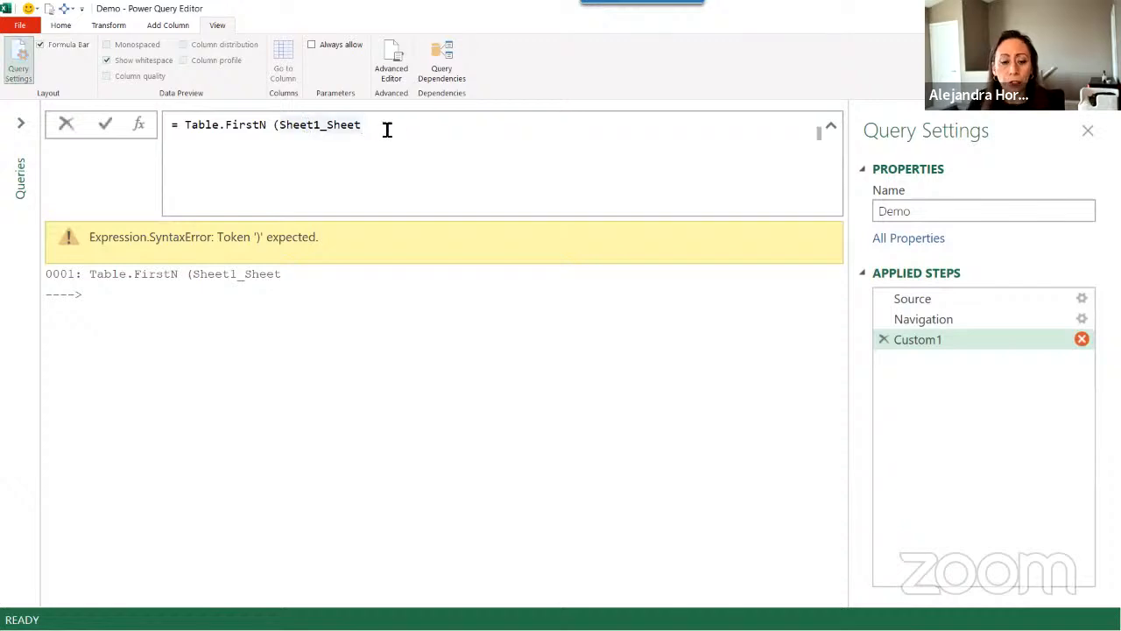
{"action": "type", "text": ","}
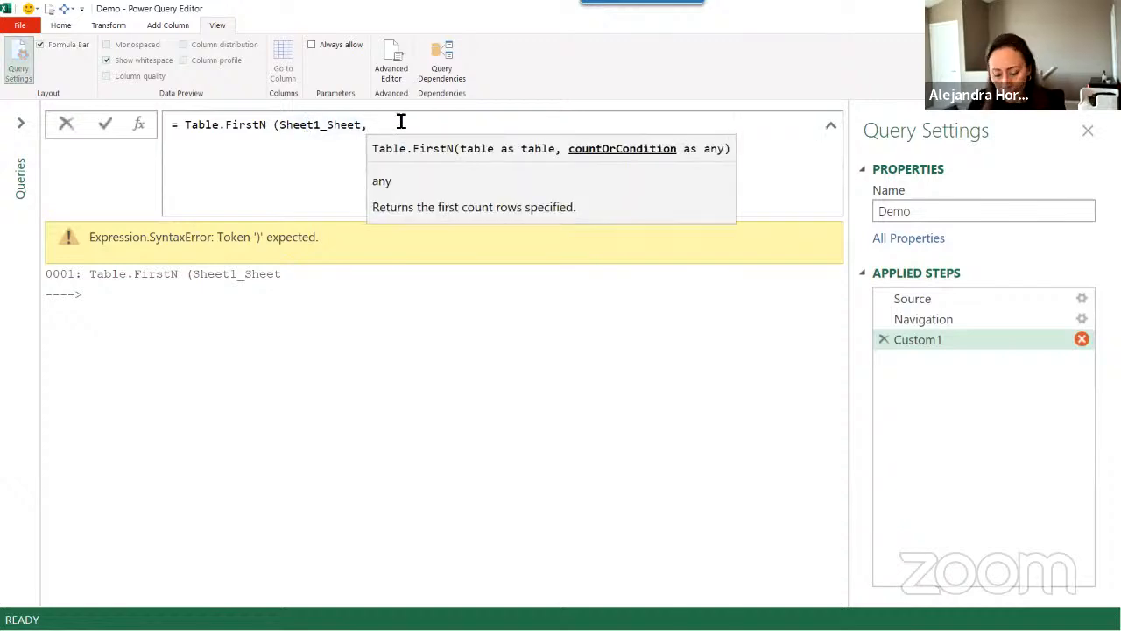
{"action": "type", "text": " 2)"}
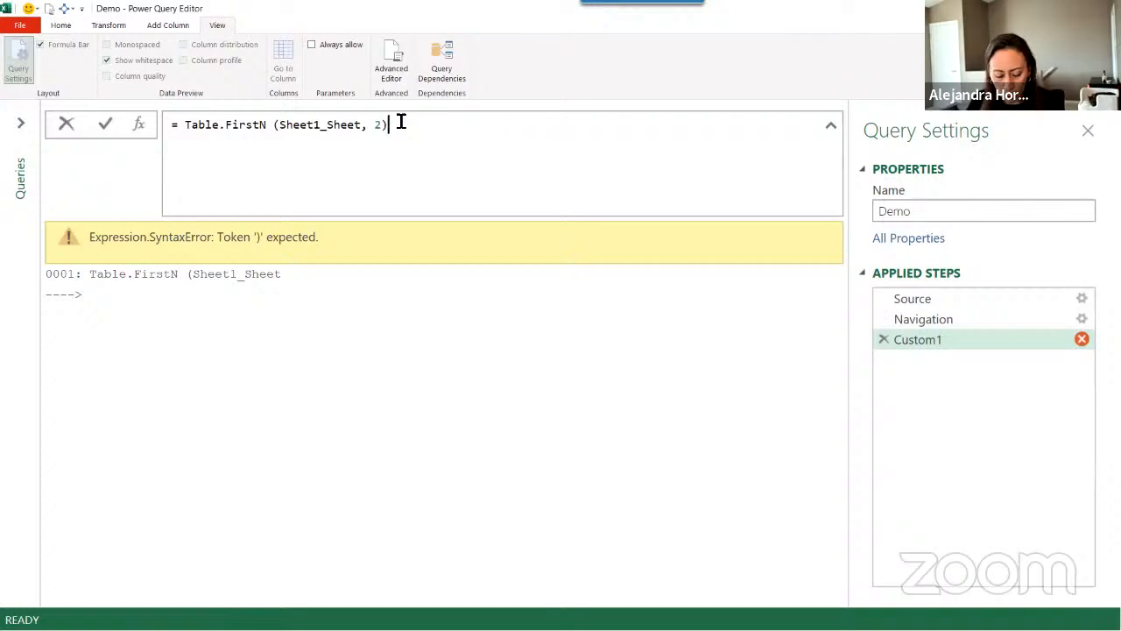
{"action": "key", "text": "Return"}
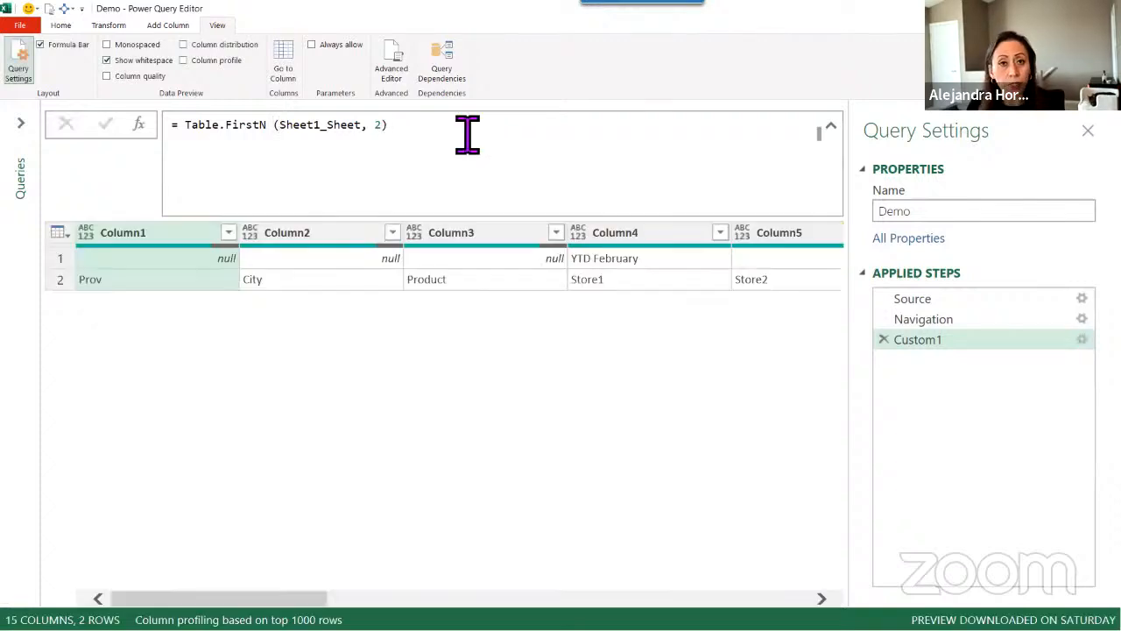
{"action": "left_click", "coordinate": [351, 260]}
{"action": "left_click", "coordinate": [350, 278]}
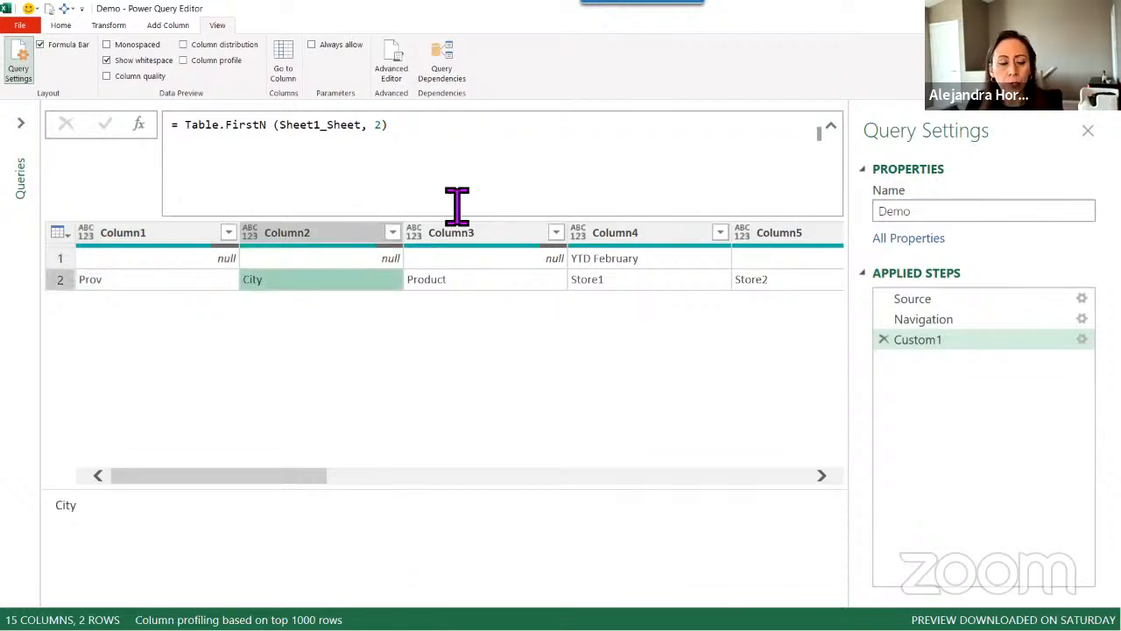
- Wrap Custom1's Table.FirstN expression in Table.Transpose to turn the two header rows into columns
{"action": "left_click", "coordinate": [190, 138]}
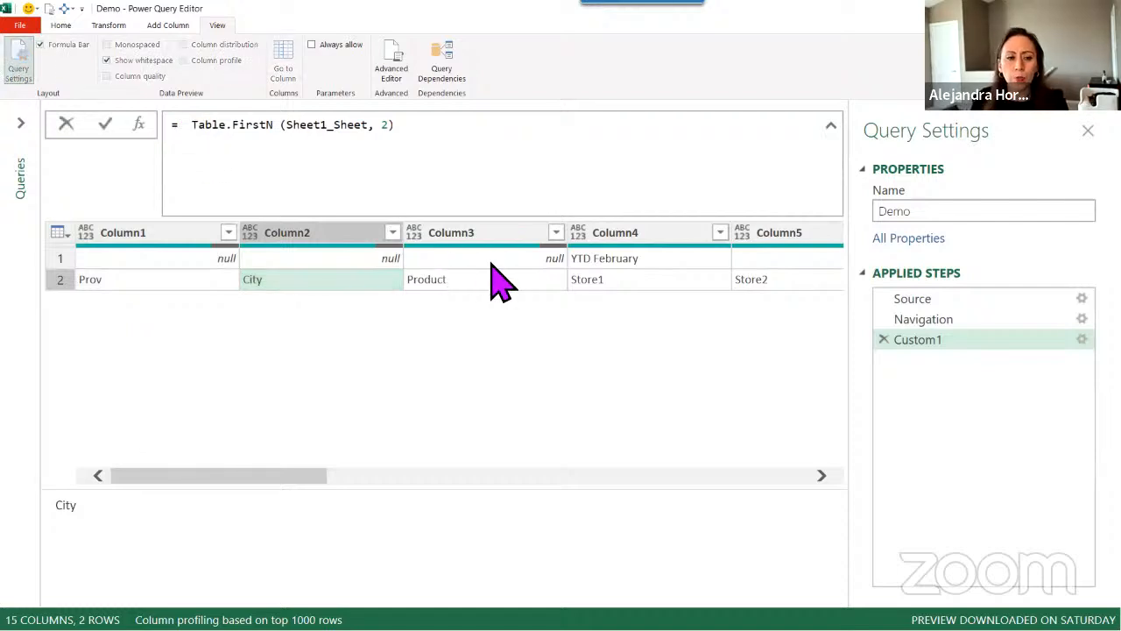
{"action": "type", "text": "tat"}
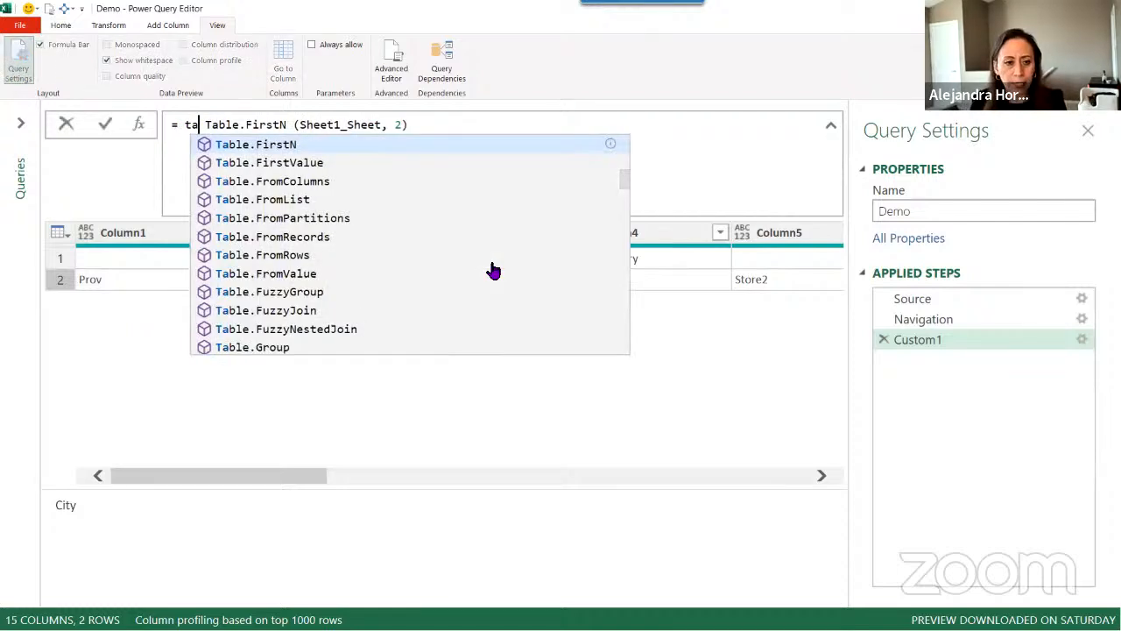
{"action": "type", "text": "r"}
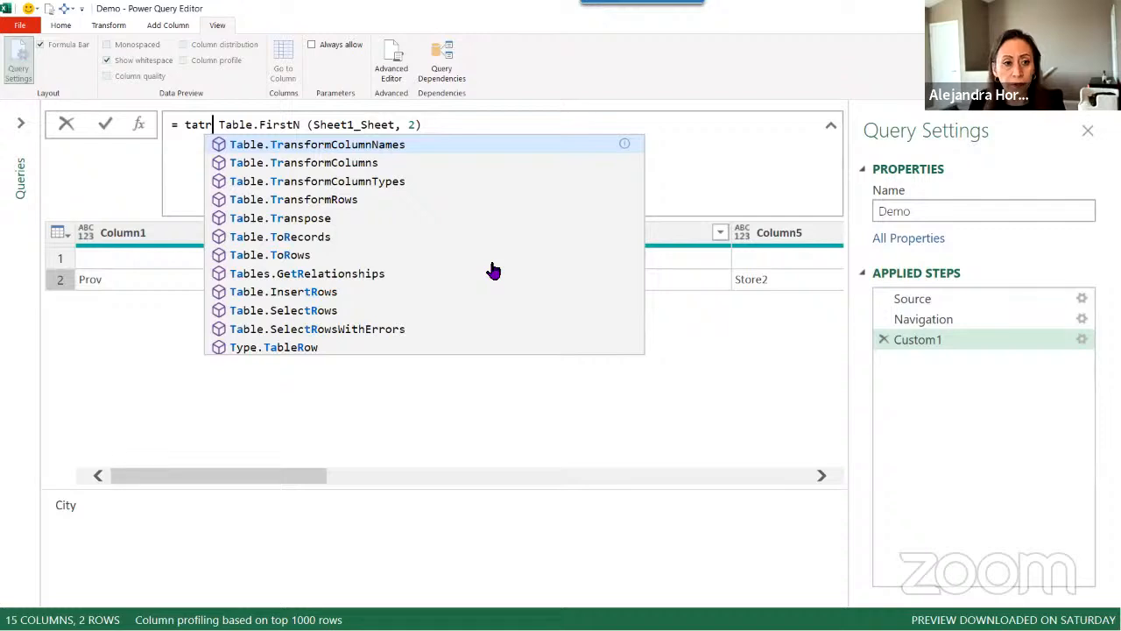
{"action": "type", "text": "a"}
{"action": "key", "text": "Escape"}
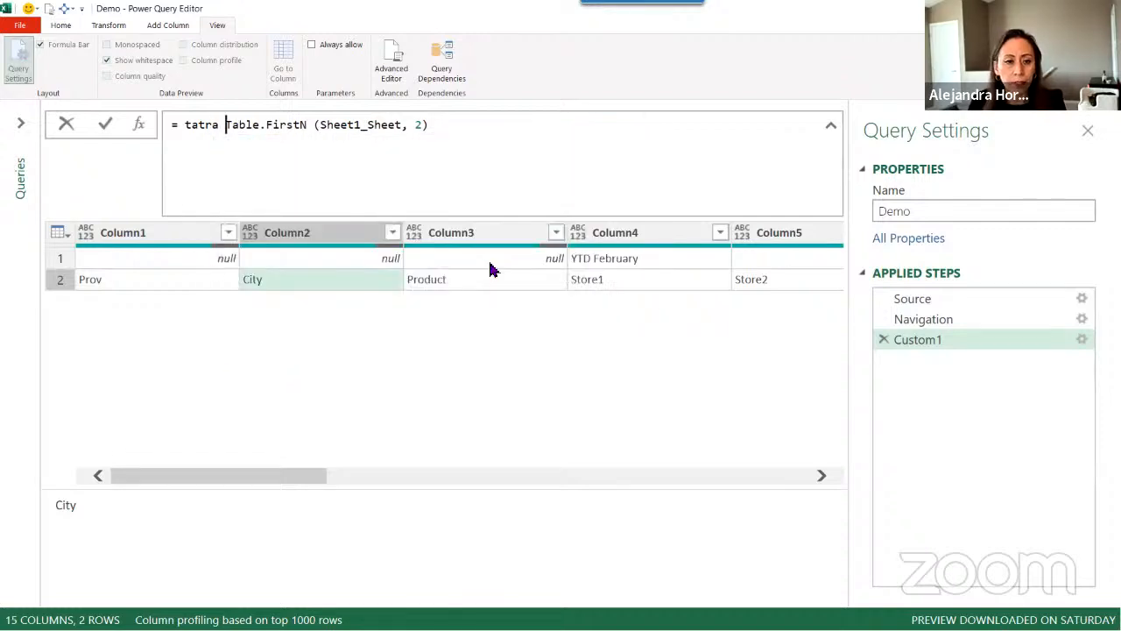
{"action": "key", "text": "BackSpace"}
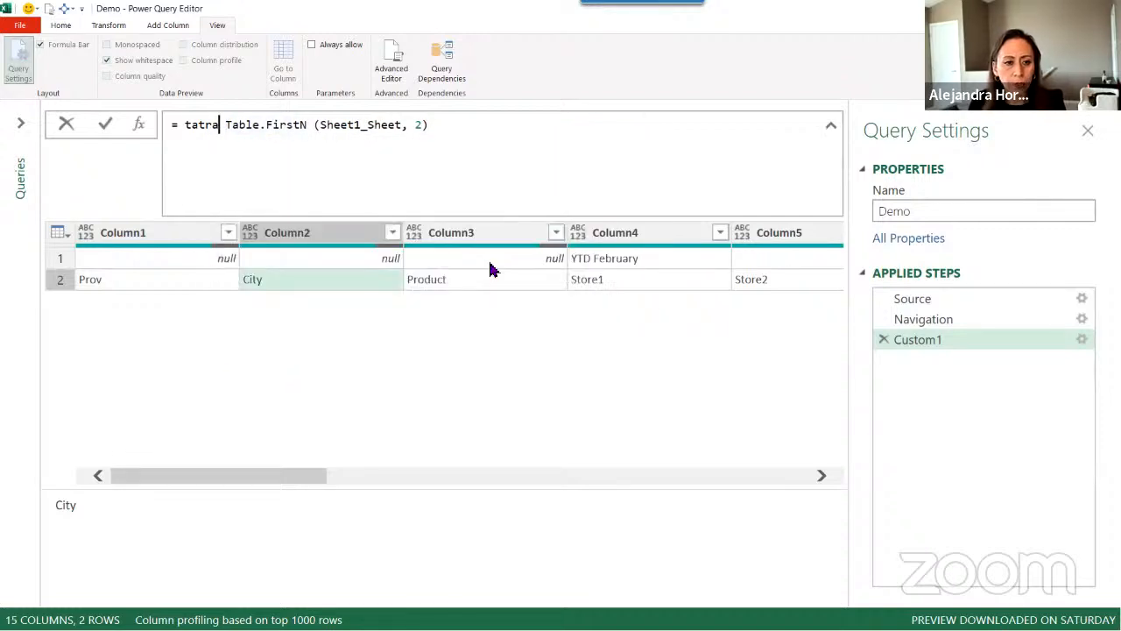
{"action": "type", "text": "nsp"}
{"action": "key", "text": "Tab"}
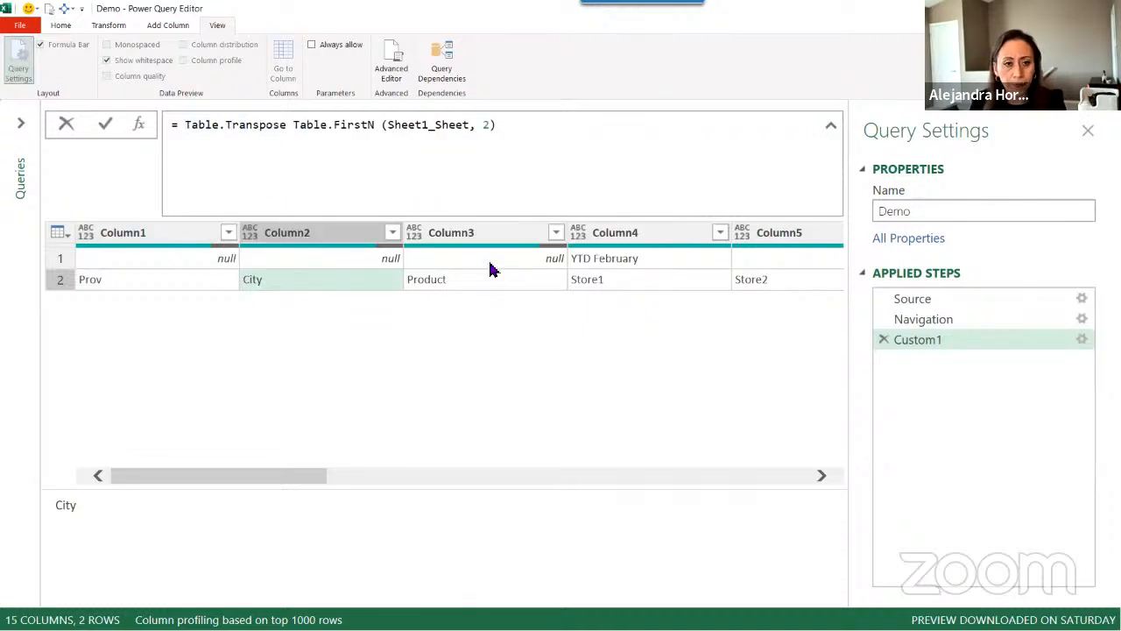
{"action": "type", "text": "("}
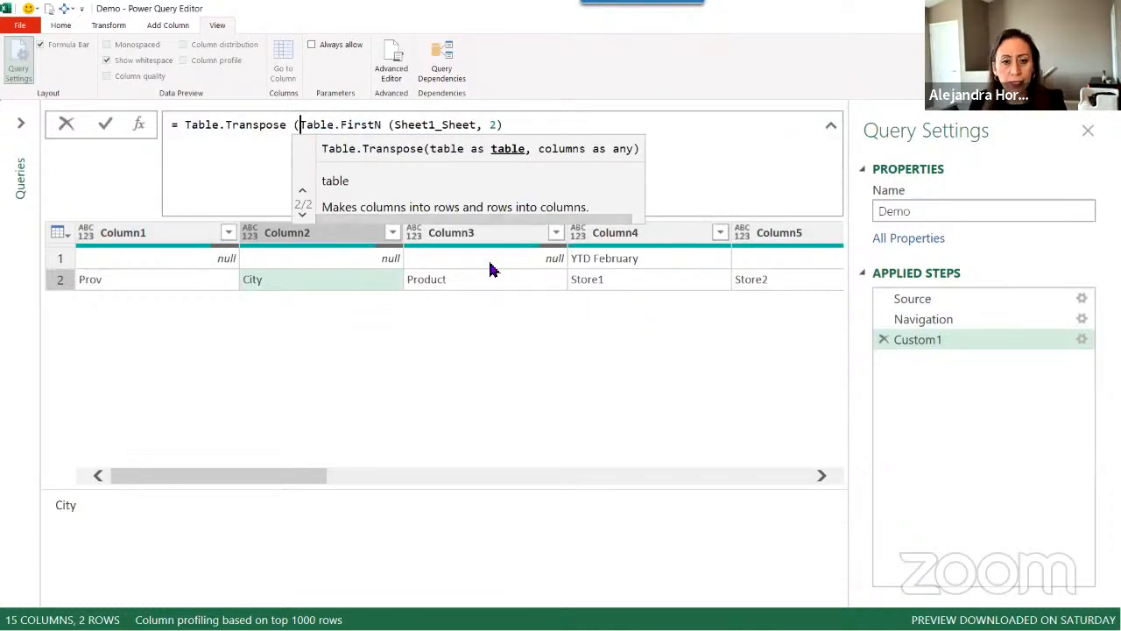
{"action": "key", "text": "End"}
{"action": "type", "text": ")"}
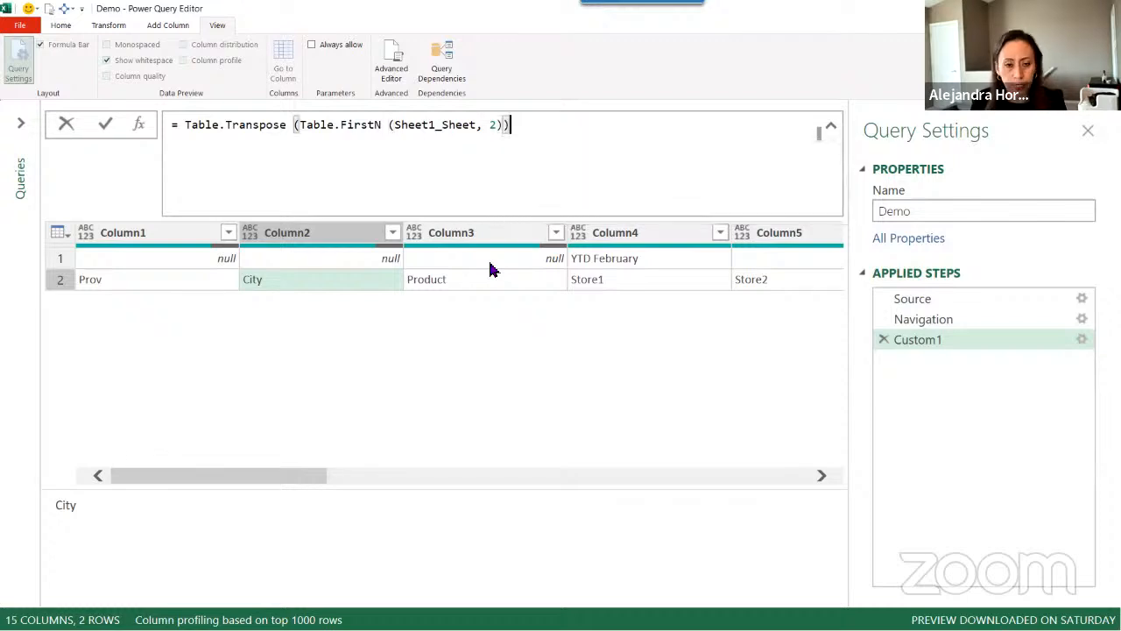
{"action": "key", "text": "Return"}
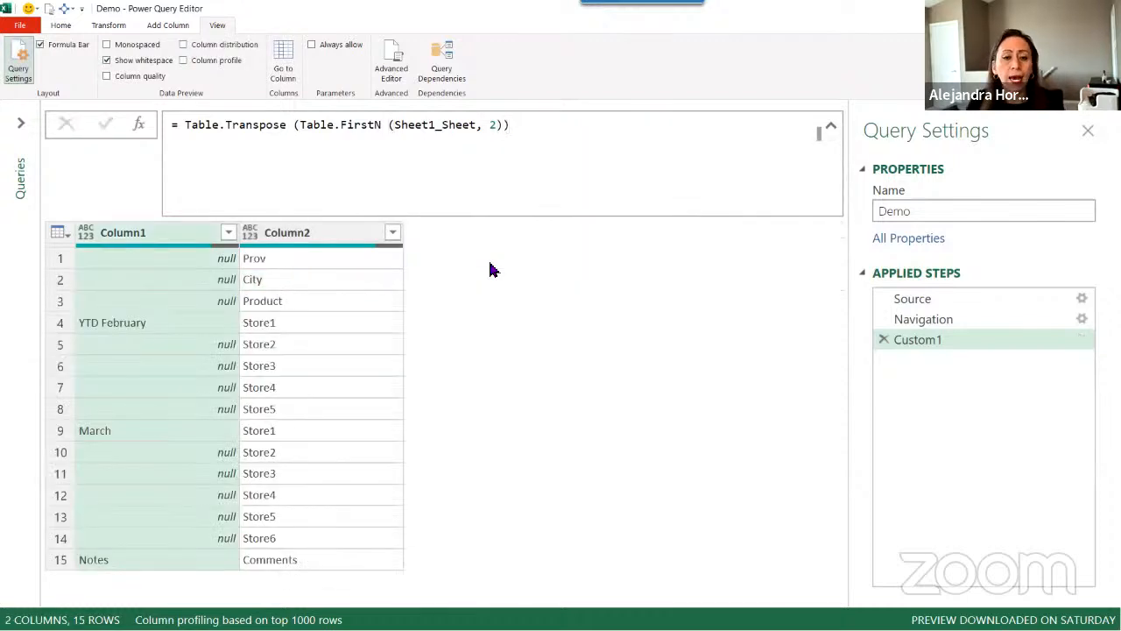
- Collapse the expanded formula bar and fill down Column1 so the YTD February and March labels replace the nulls below them
{"action": "left_click", "coordinate": [830, 130]}
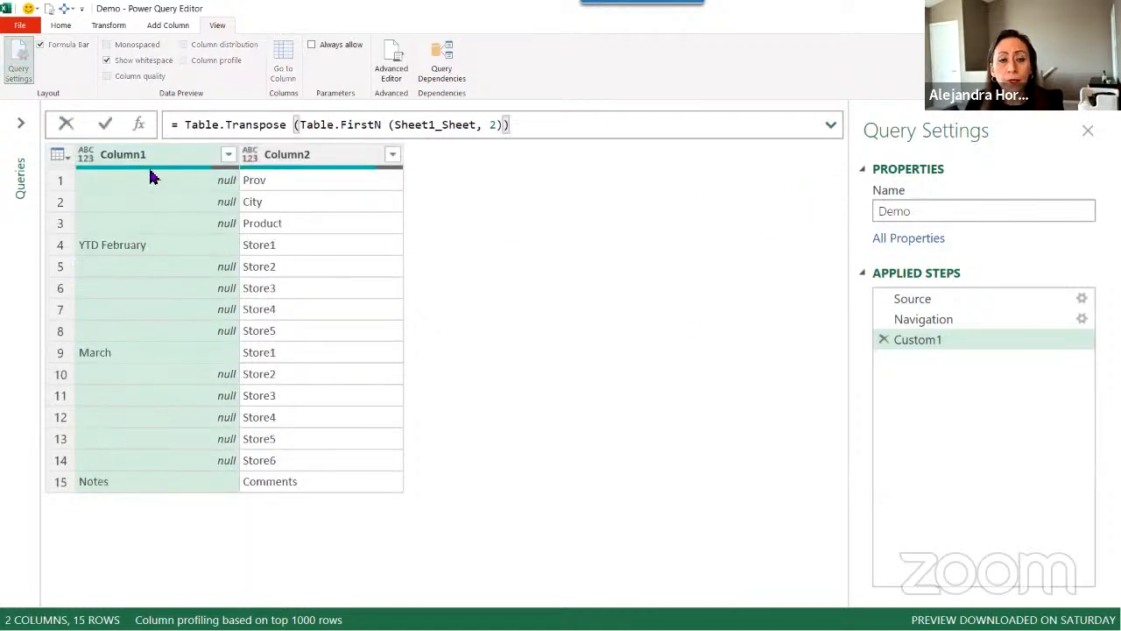
{"action": "left_click", "coordinate": [148, 248]}
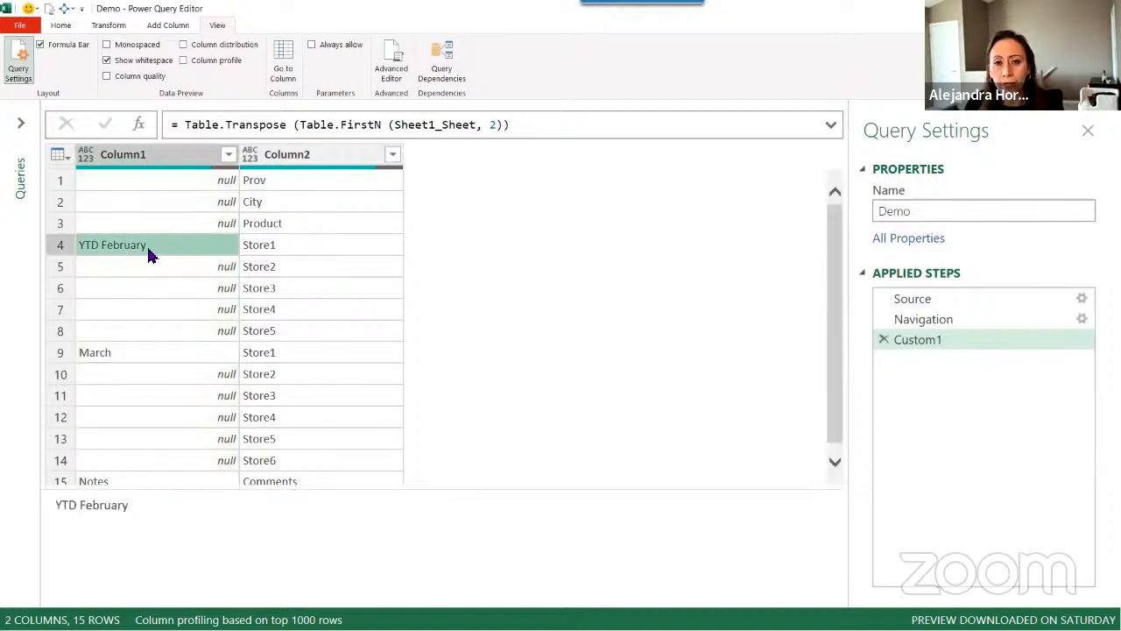
{"action": "left_click", "coordinate": [150, 355]}
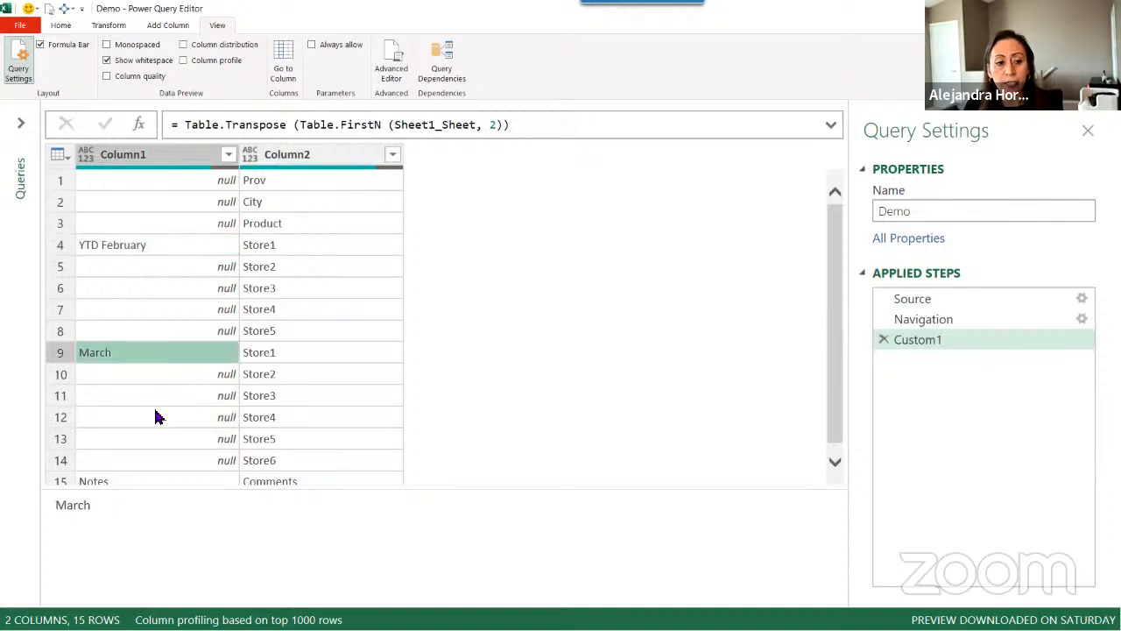
{"action": "left_click", "coordinate": [170, 163]}
{"action": "right_click", "coordinate": [123, 150]}
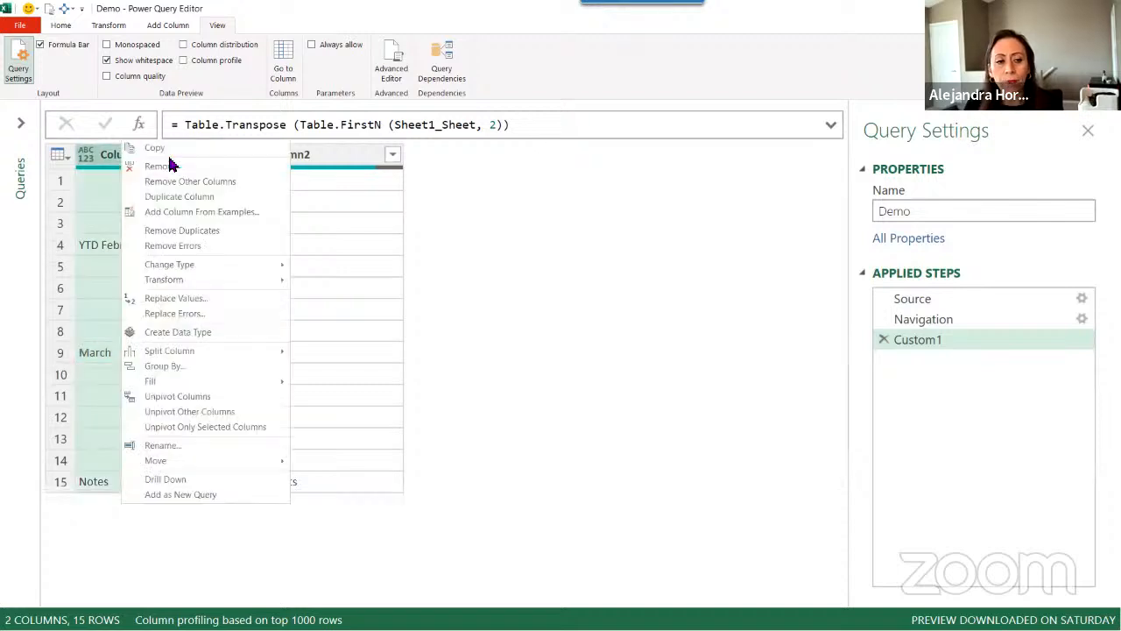
{"action": "mouse_move", "coordinate": [180, 384]}
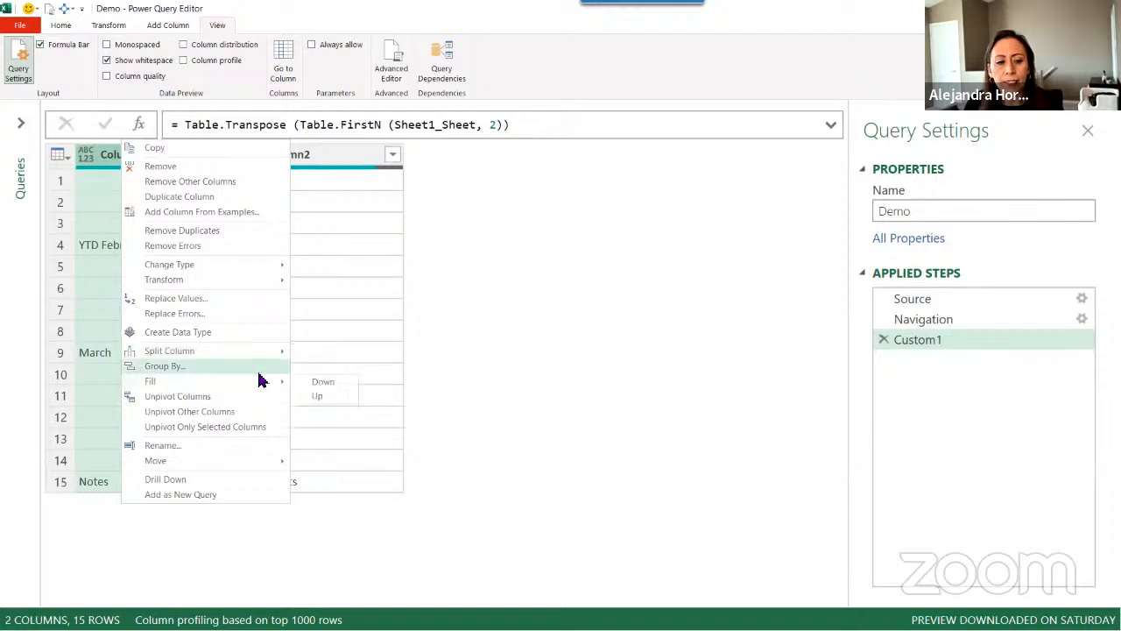
{"action": "left_click", "coordinate": [324, 383]}
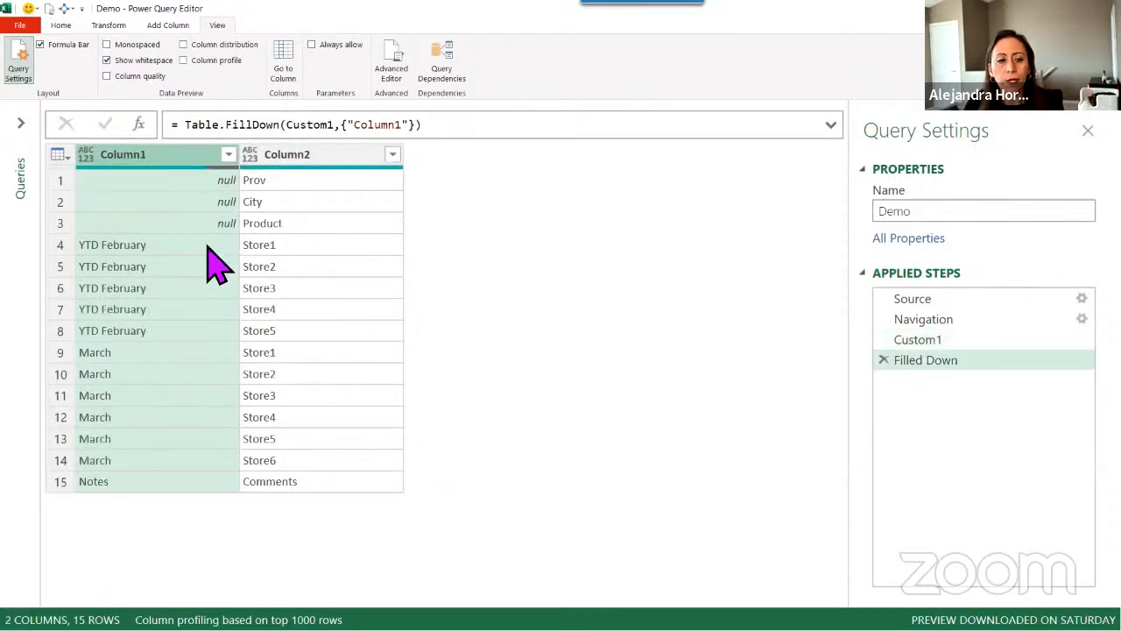
- Examine rows 4 to 8 of the filled table, pairing the period label in Column1 with the store in Column2
{"action": "left_click", "coordinate": [58, 246]}
{"action": "left_click", "coordinate": [57, 266]}
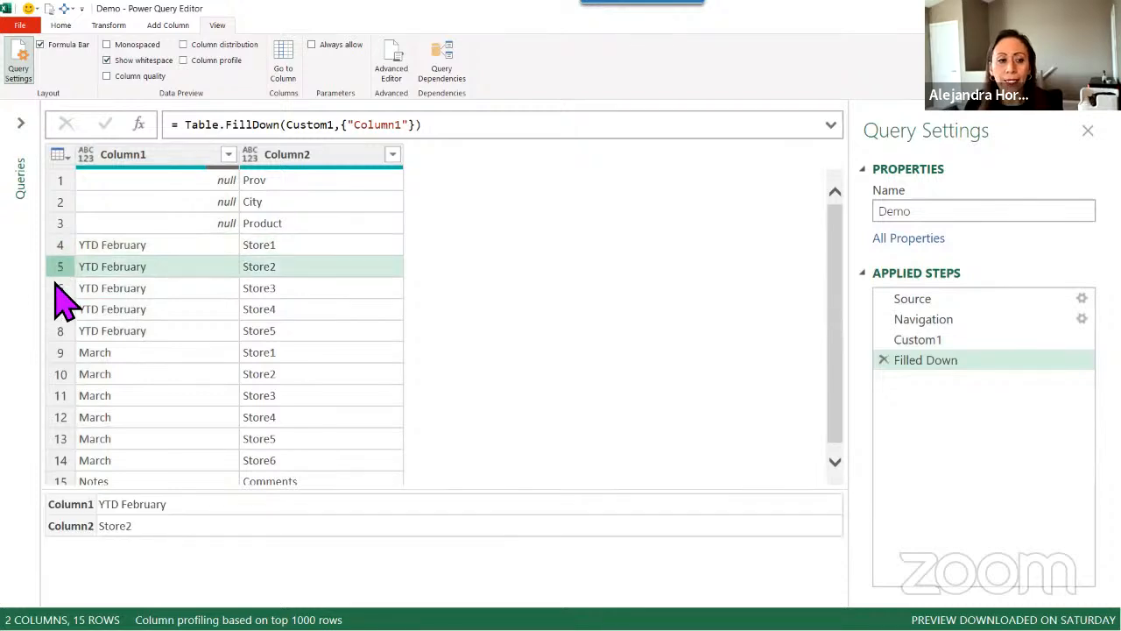
{"action": "left_click", "coordinate": [56, 288]}
{"action": "left_click", "coordinate": [57, 310]}
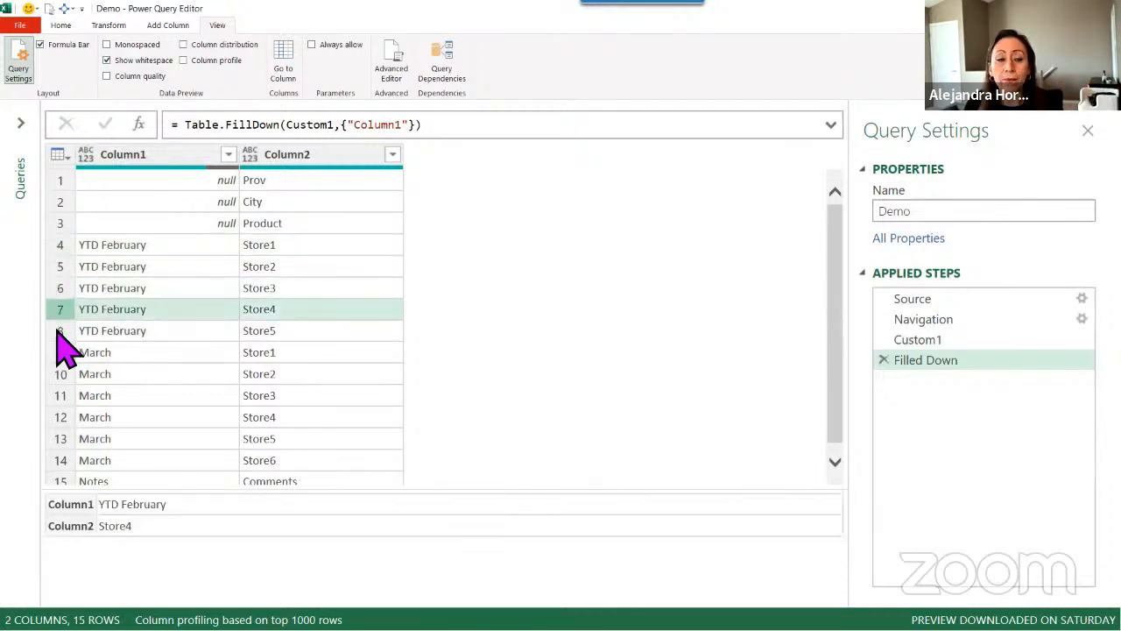
{"action": "left_click", "coordinate": [57, 330]}
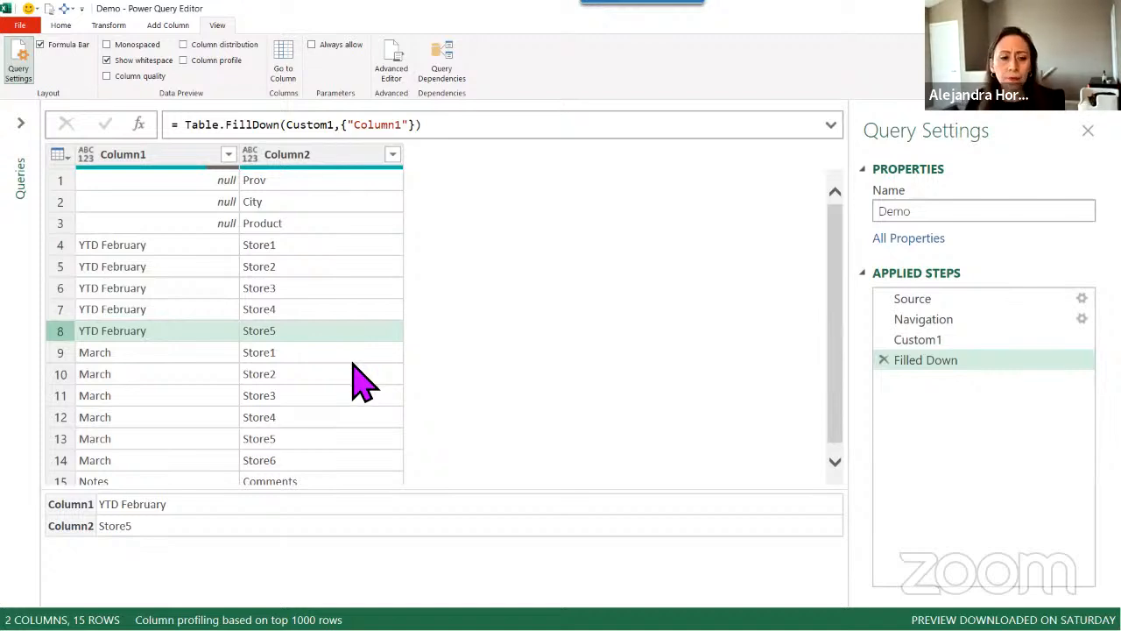
- Try to merge Column1 and Column2 into a single Merged column using a custom "|" separator
{"action": "left_click", "coordinate": [158, 157]}
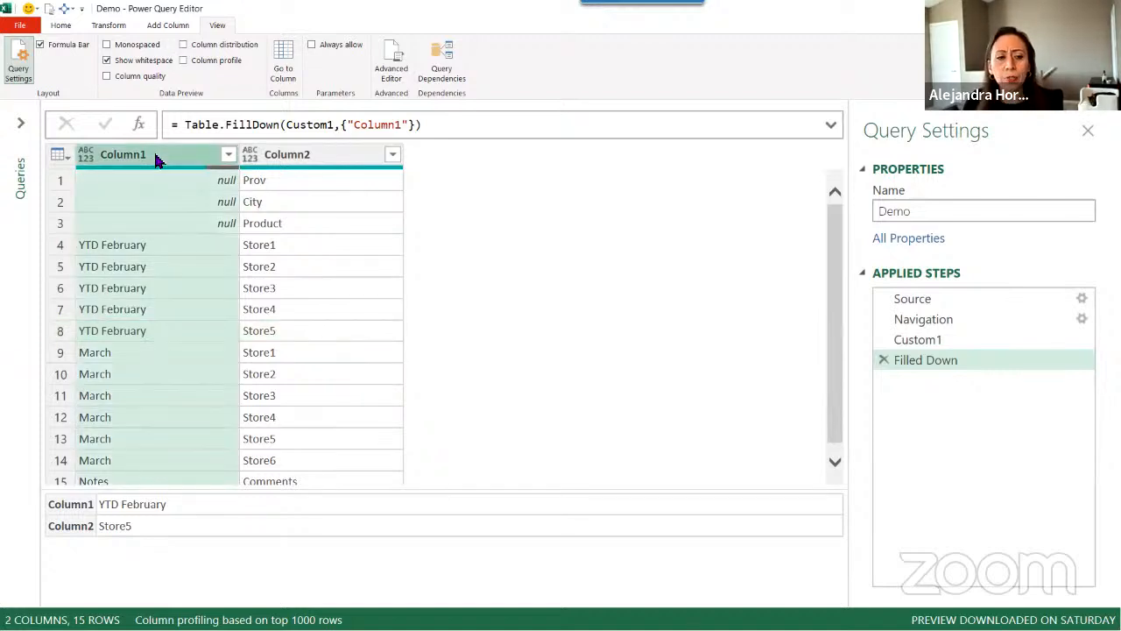
{"action": "left_click", "coordinate": [298, 154], "text": "ctrl"}
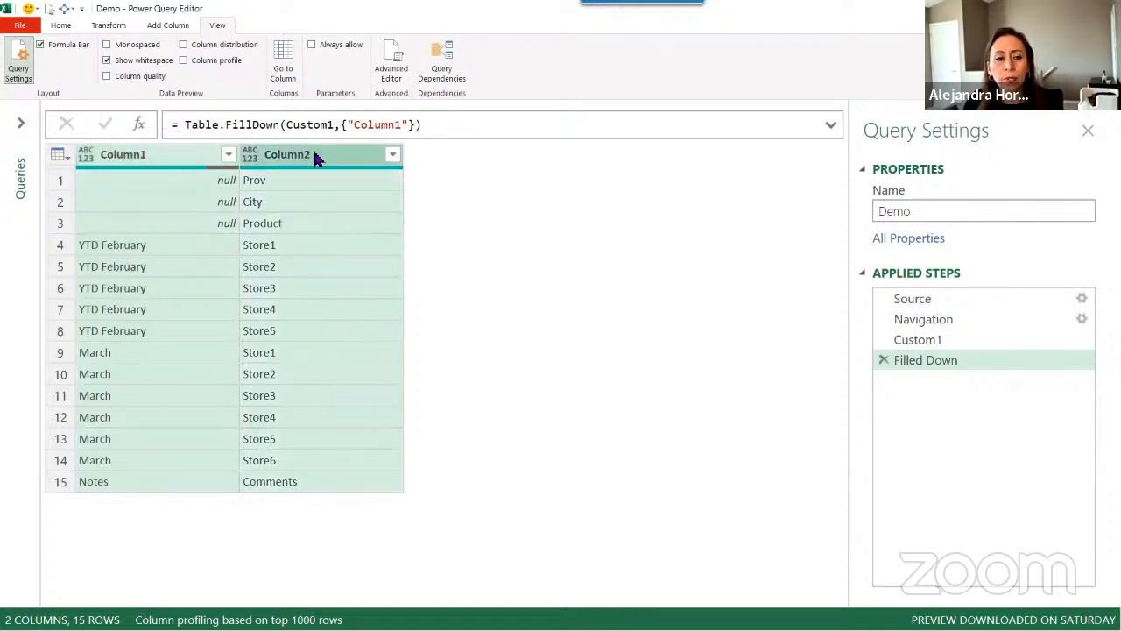
{"action": "right_click", "coordinate": [313, 156]}
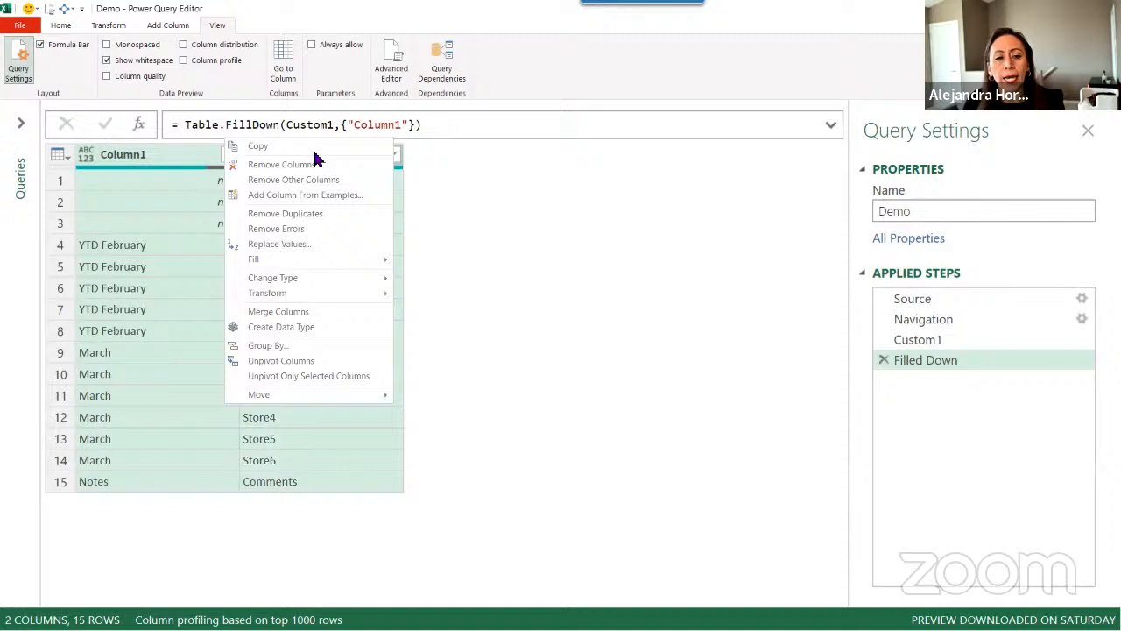
{"action": "left_click", "coordinate": [359, 313]}
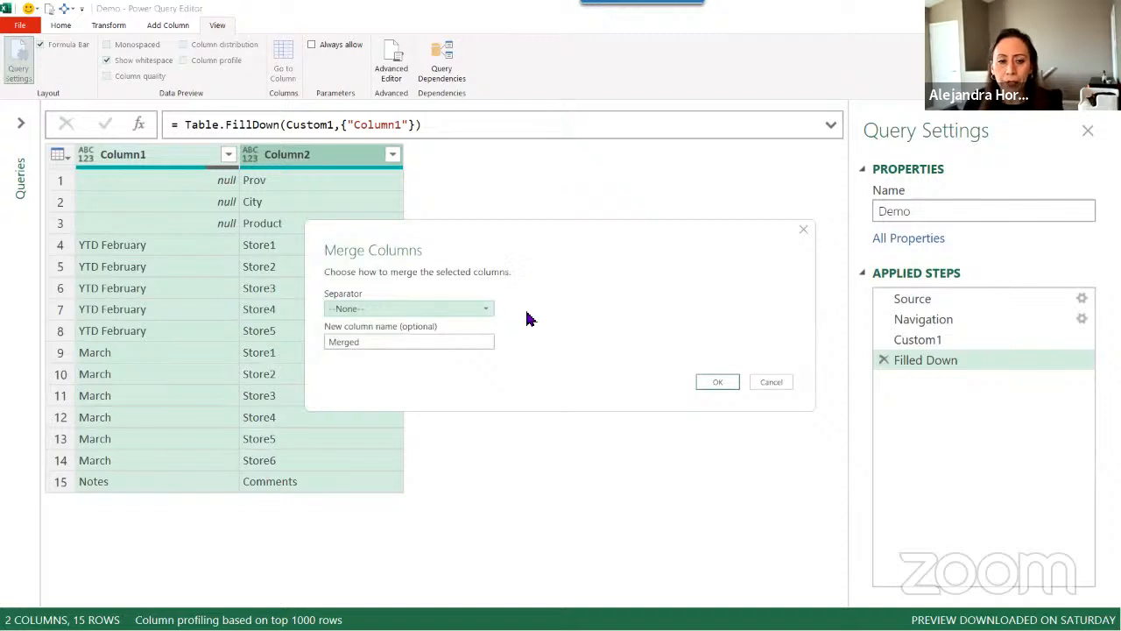
{"action": "left_click", "coordinate": [487, 310]}
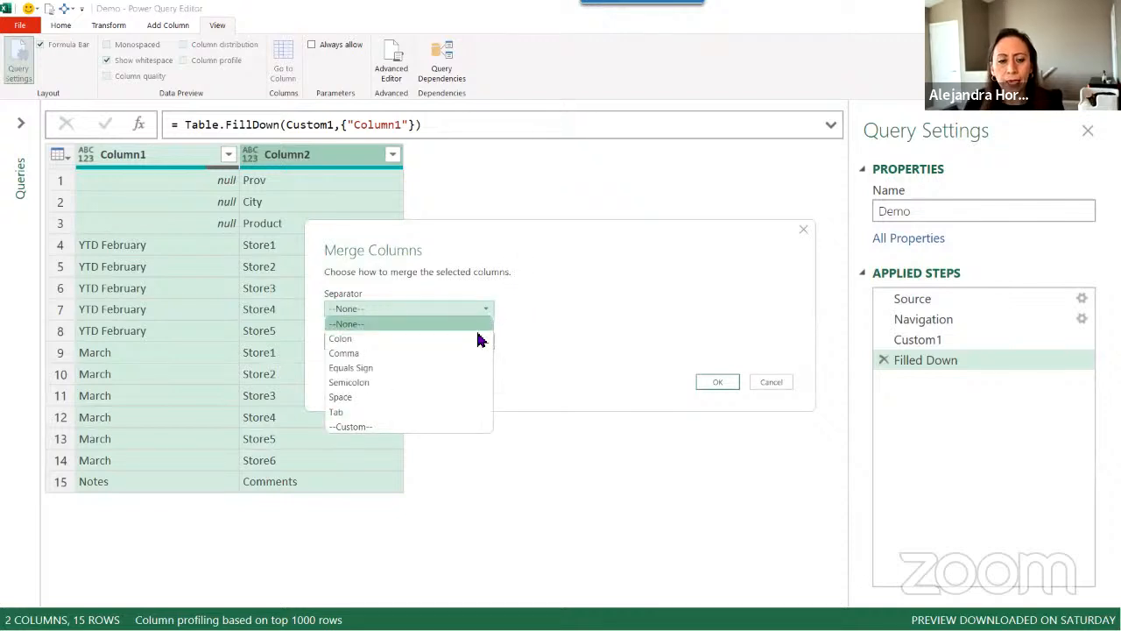
{"action": "left_click", "coordinate": [435, 427]}
{"action": "left_click", "coordinate": [459, 330]}
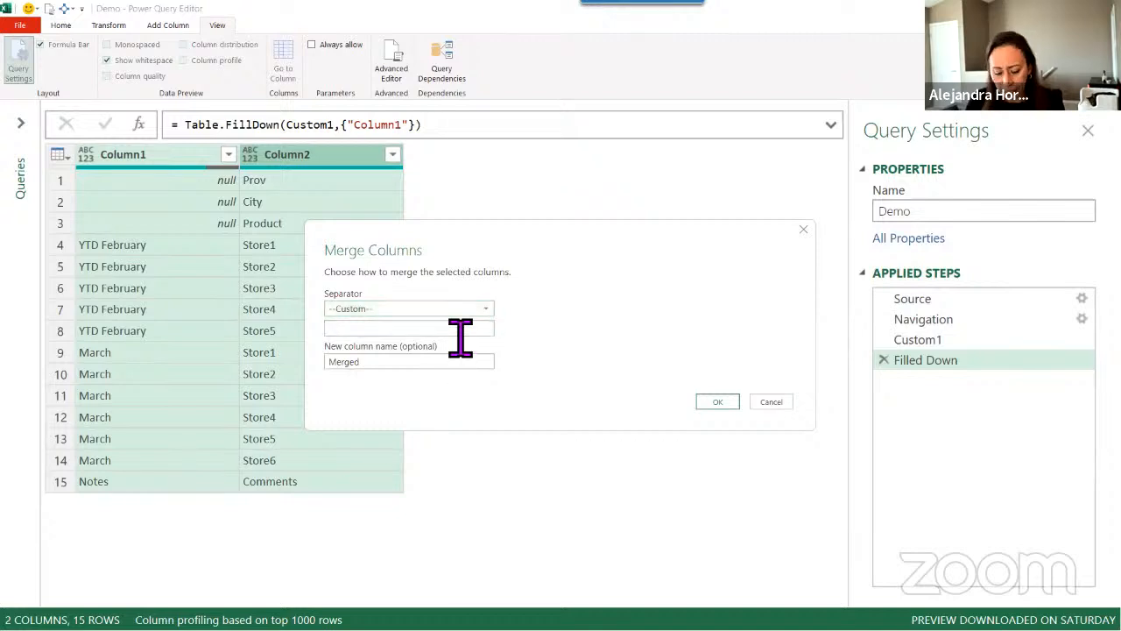
{"action": "type", "text": "|"}
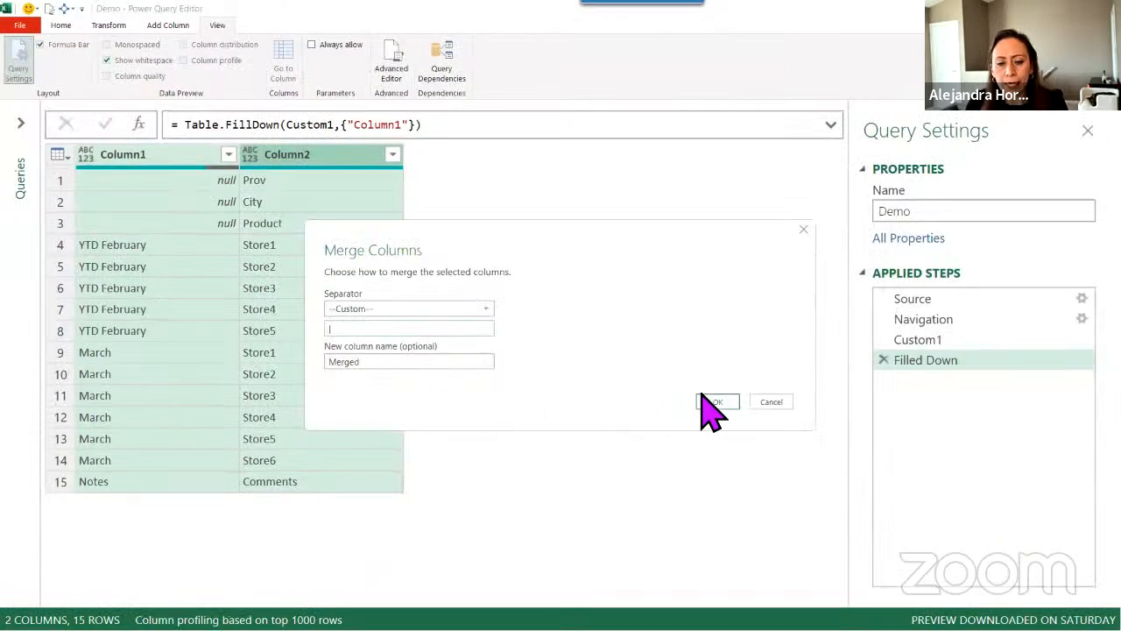
{"action": "left_click", "coordinate": [716, 401]}
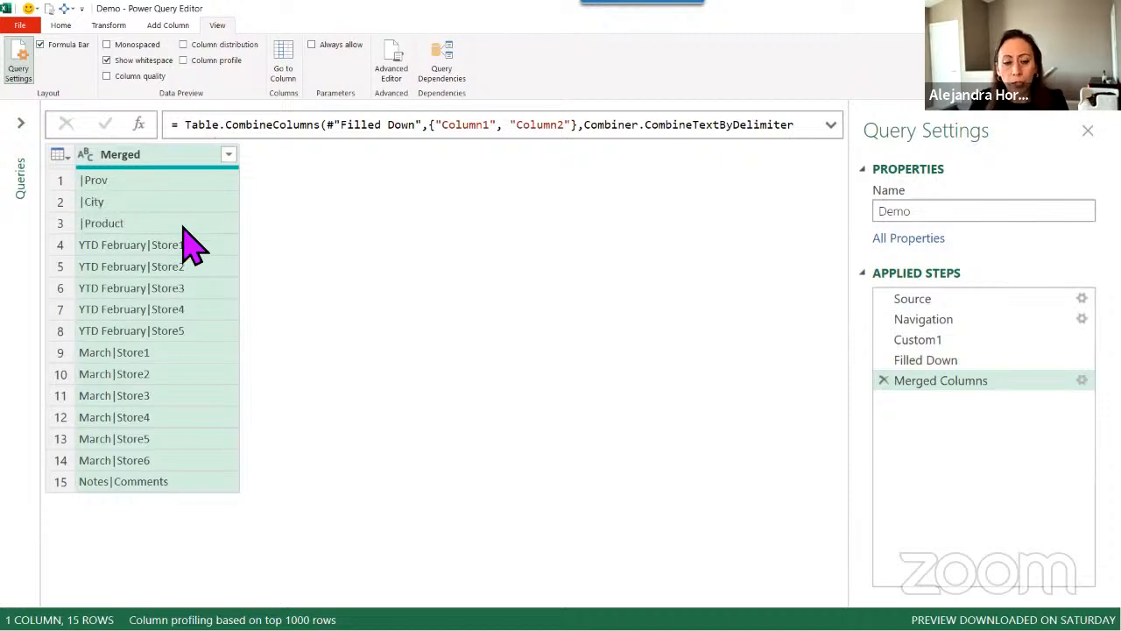
- Check the merged Prov, City and Product rows for the separator, and delete the Merged Columns step
{"action": "scroll", "coordinate": [184, 229], "scroll_direction": "up", "scroll_amount": 4}
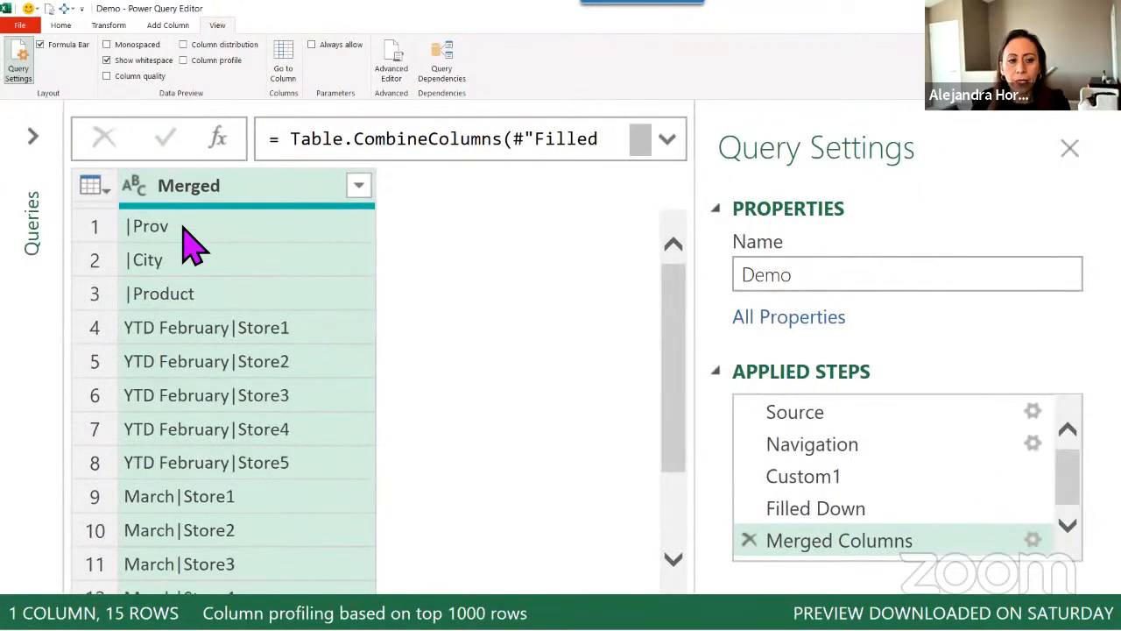
{"action": "left_click", "coordinate": [186, 229]}
{"action": "left_click", "coordinate": [198, 259]}
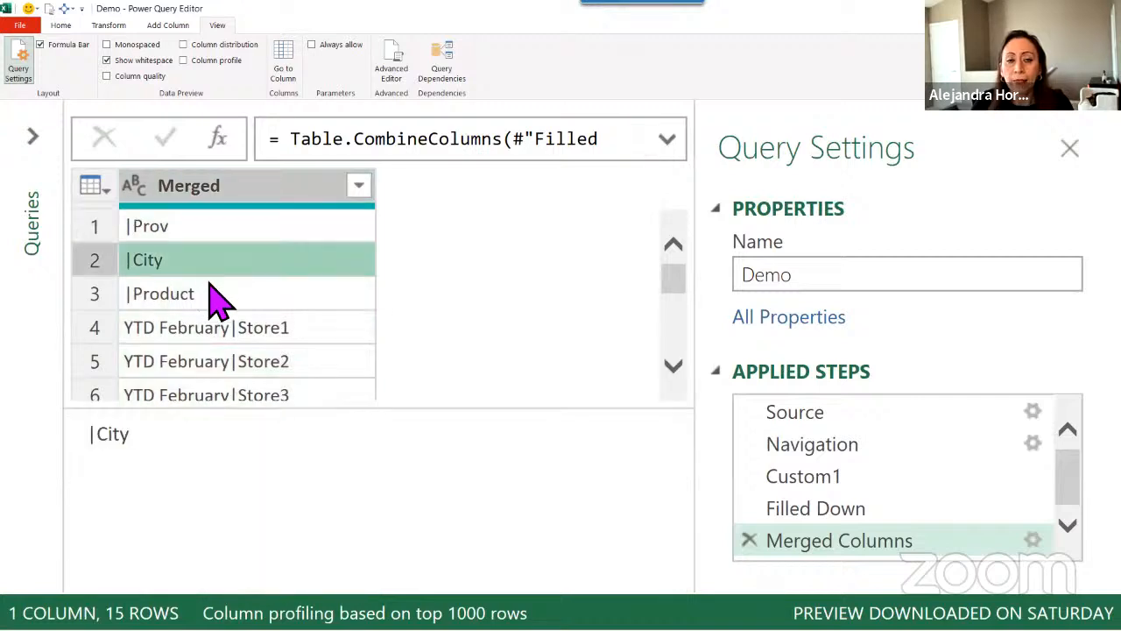
{"action": "left_click", "coordinate": [210, 291]}
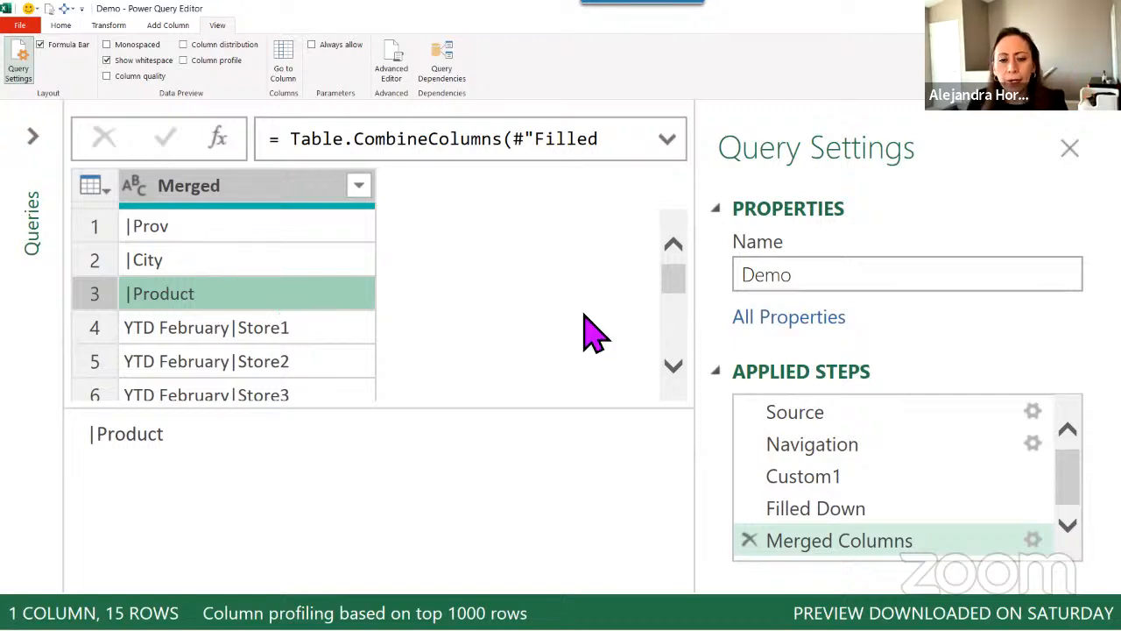
{"action": "key", "text": "ctrl+minus"}
{"action": "key", "text": "ctrl+minus"}
{"action": "key", "text": "ctrl+minus"}
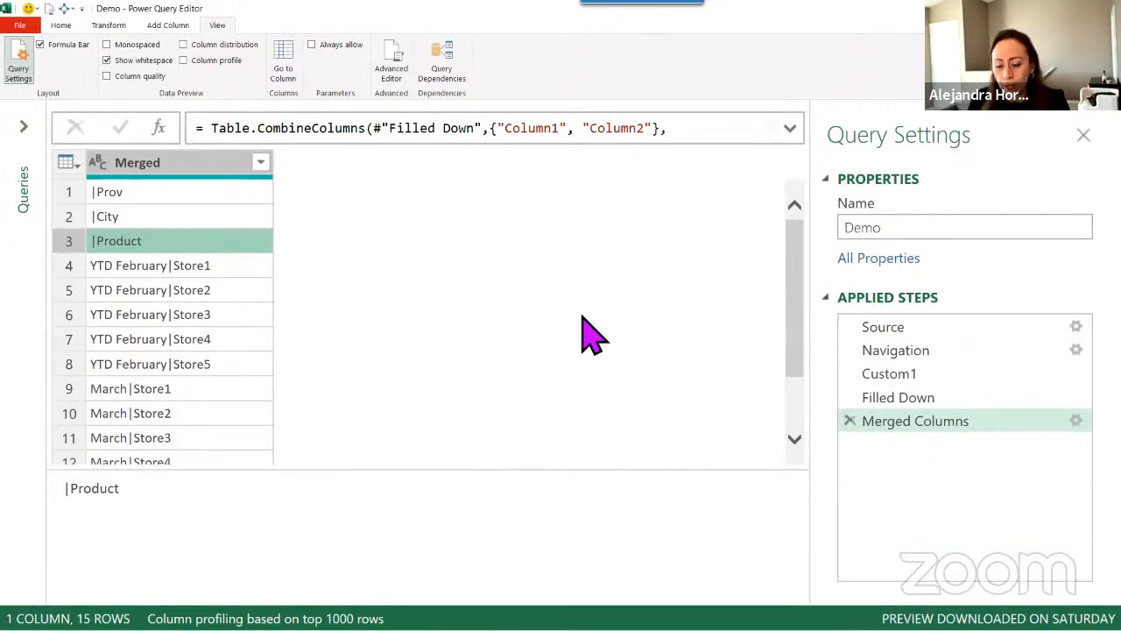
{"action": "key", "text": "ctrl+minus"}
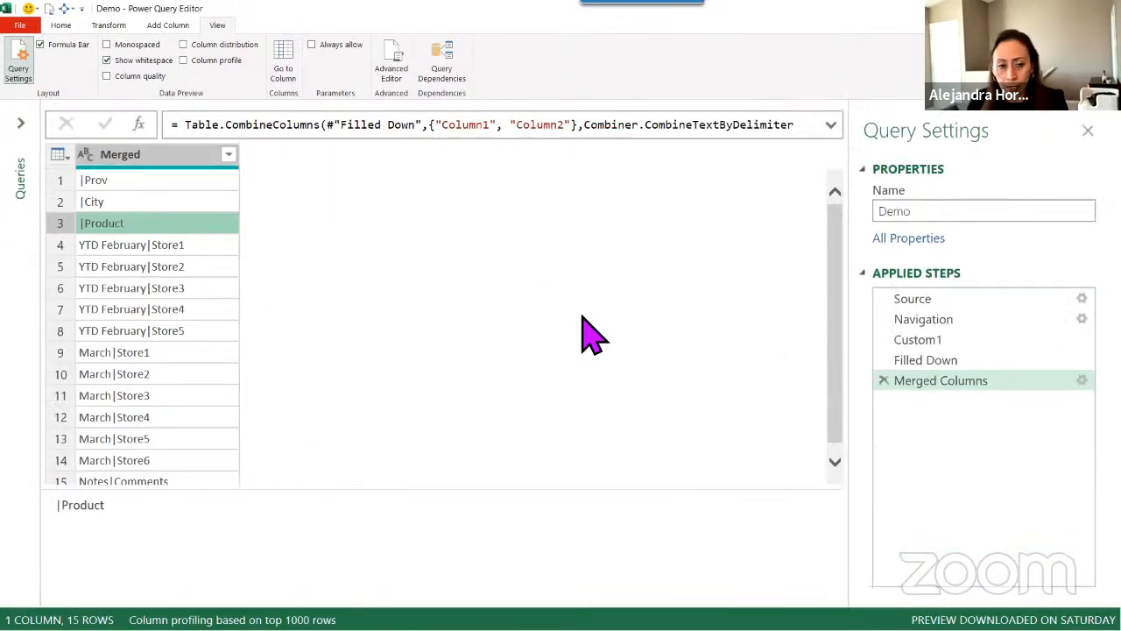
{"action": "left_click", "coordinate": [883, 381]}
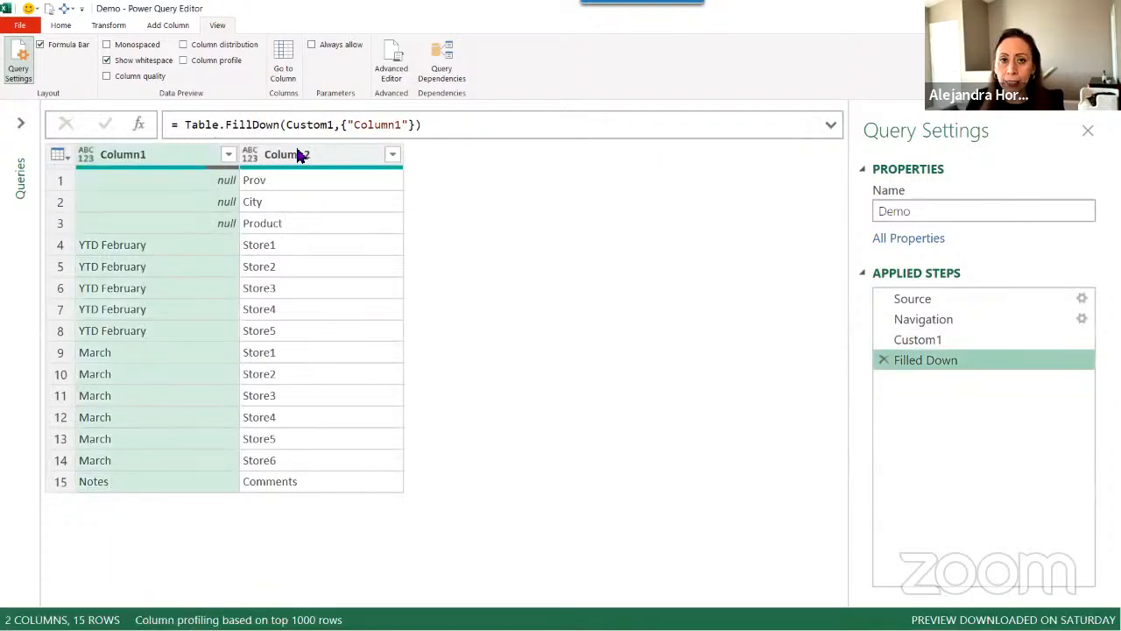
- Add a custom step after Filled Down and open a Table.AddColumn call in front of its #"Filled Down" reference
{"action": "mouse_move", "coordinate": [250, 176]}
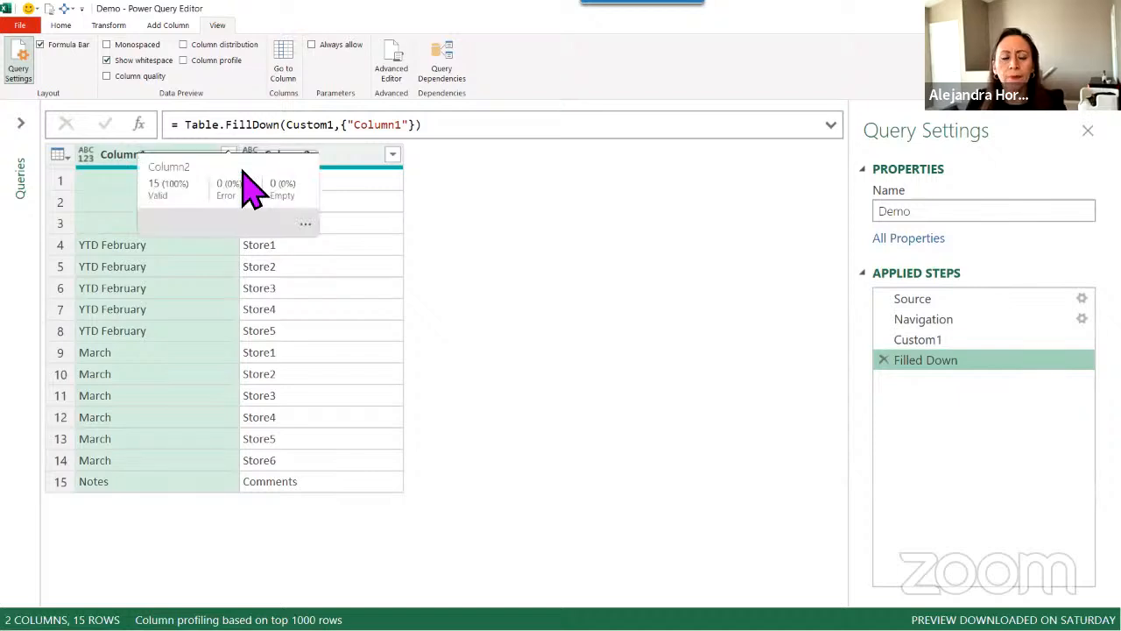
{"action": "left_click", "coordinate": [116, 28]}
{"action": "left_click", "coordinate": [167, 27]}
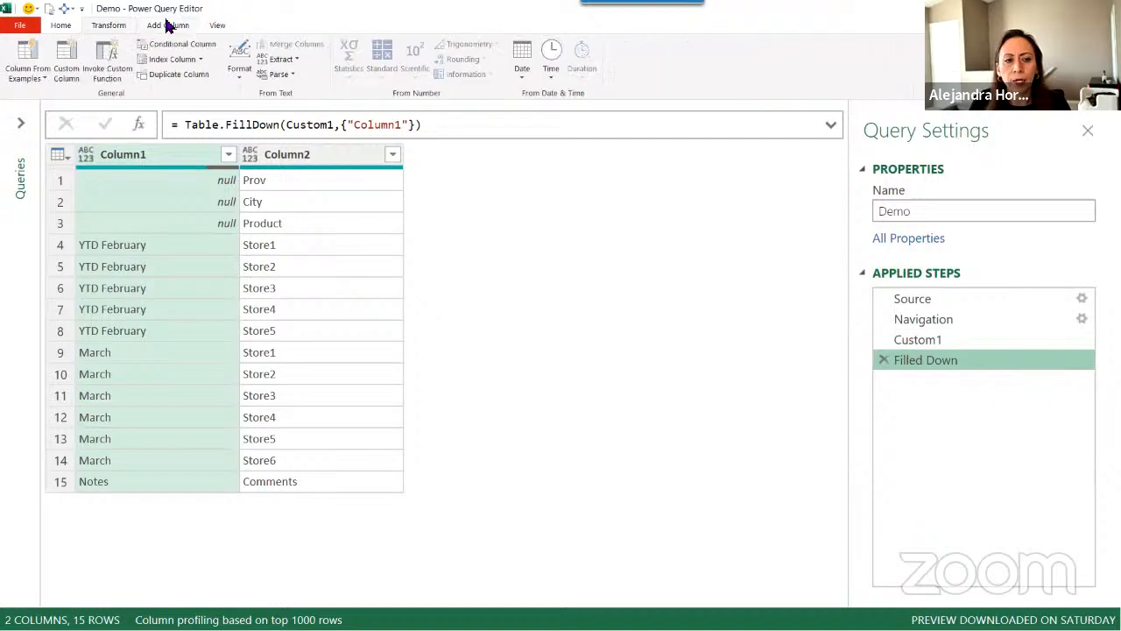
{"action": "left_click", "coordinate": [138, 127]}
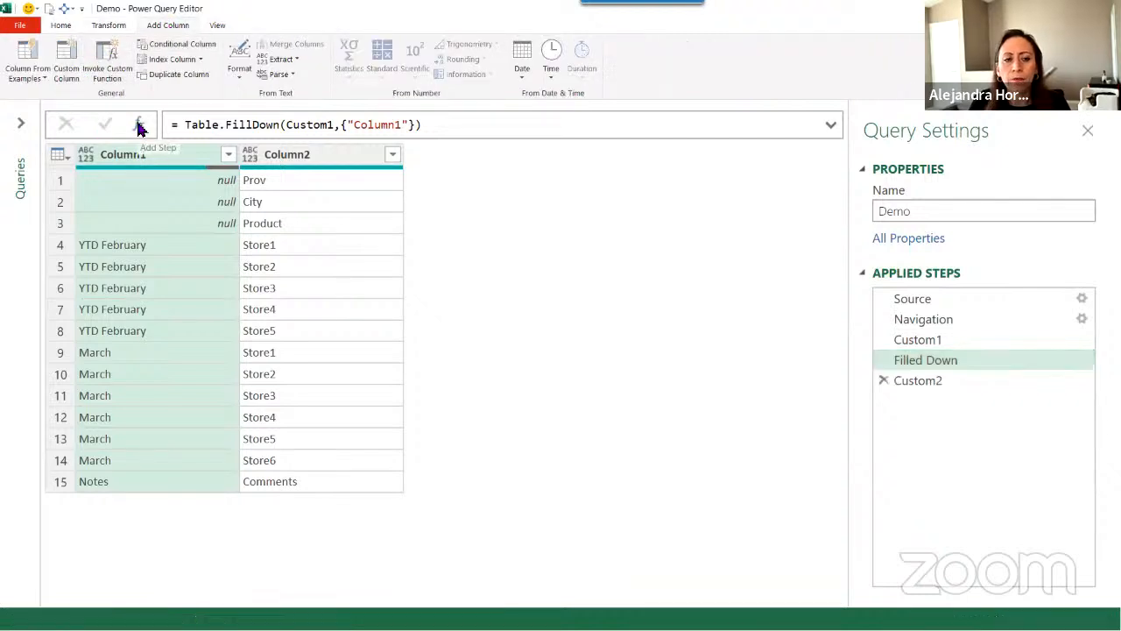
{"action": "left_click", "coordinate": [186, 125]}
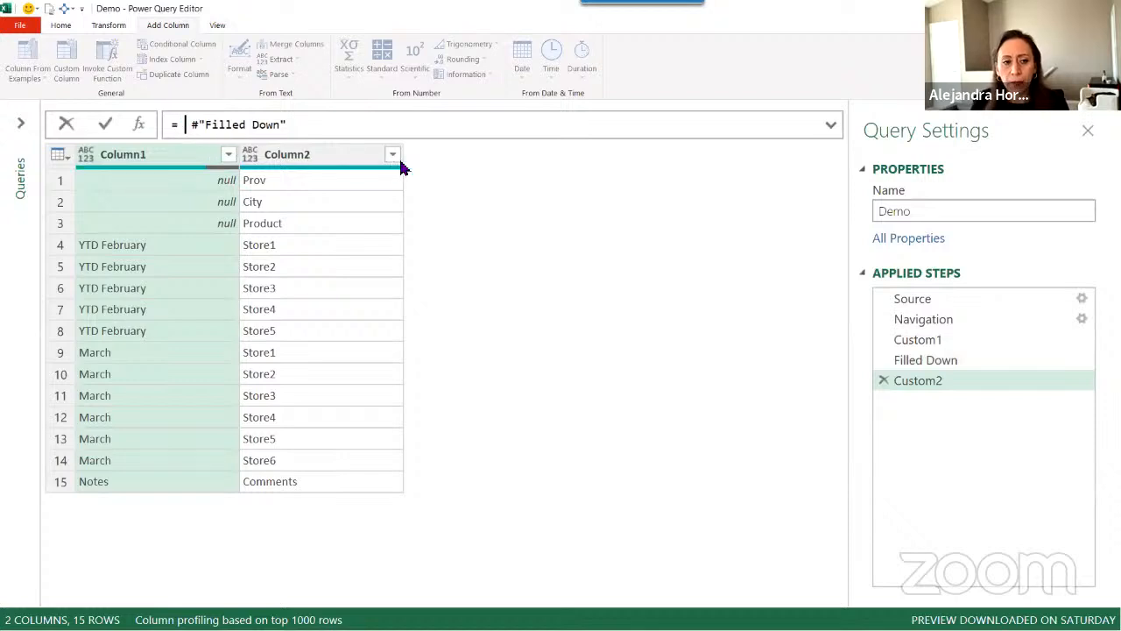
{"action": "type", "text": "Table.AddColumn"}
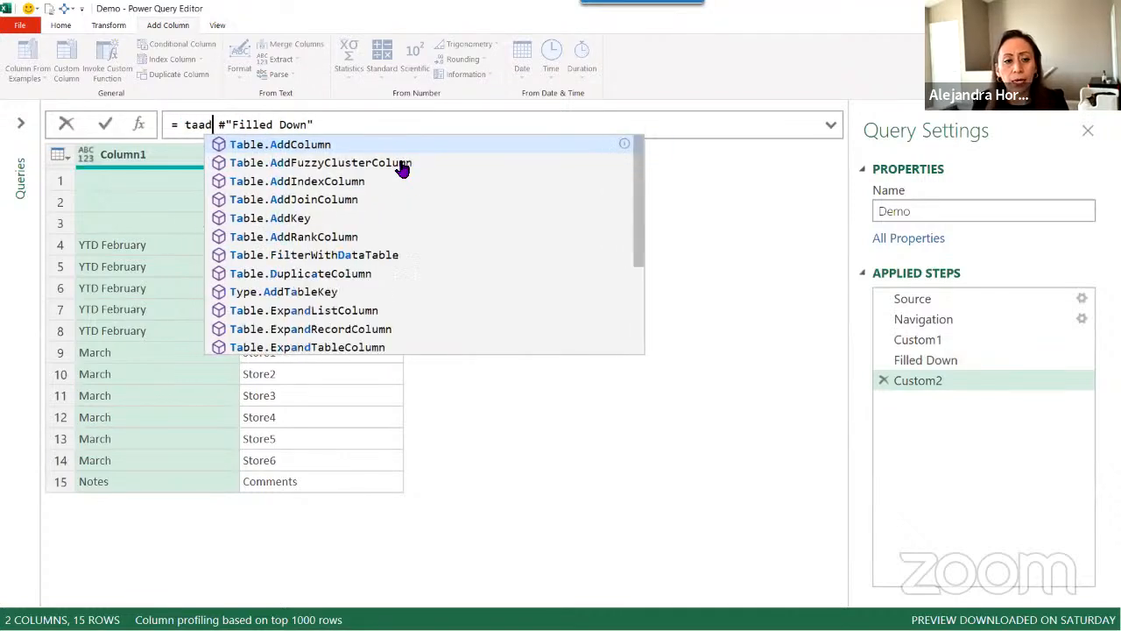
{"action": "key", "text": "Tab"}
{"action": "key", "text": "Right"}
{"action": "type", "text": "("}
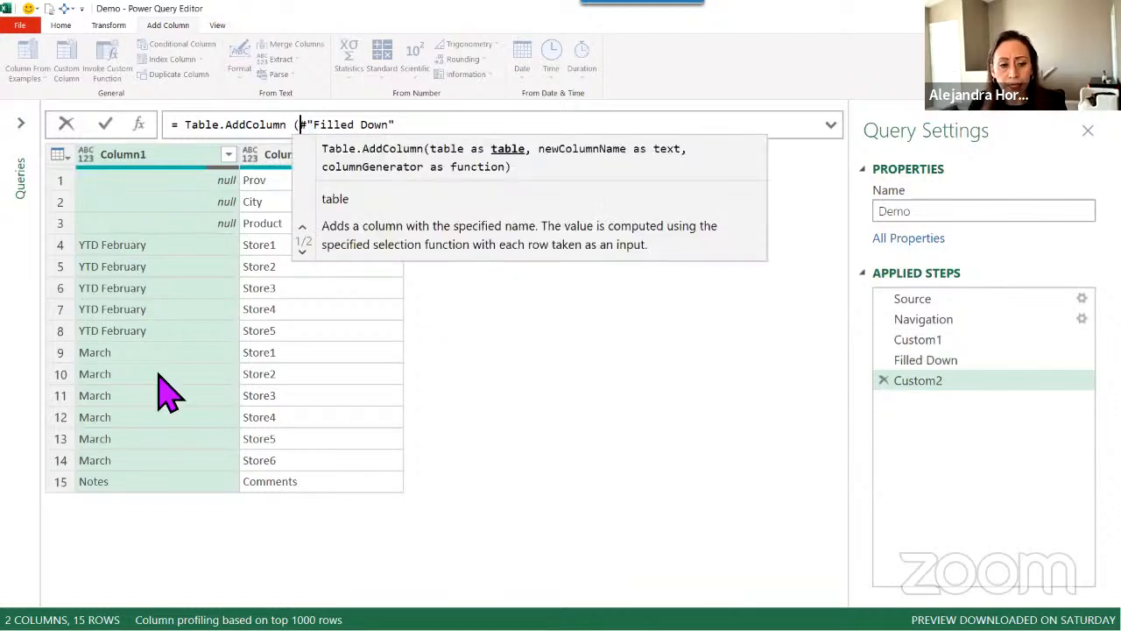
- Set "A" as the new column name in Custom2's Table.AddColumn call and begin its generator with each
{"action": "left_click", "coordinate": [453, 123]}
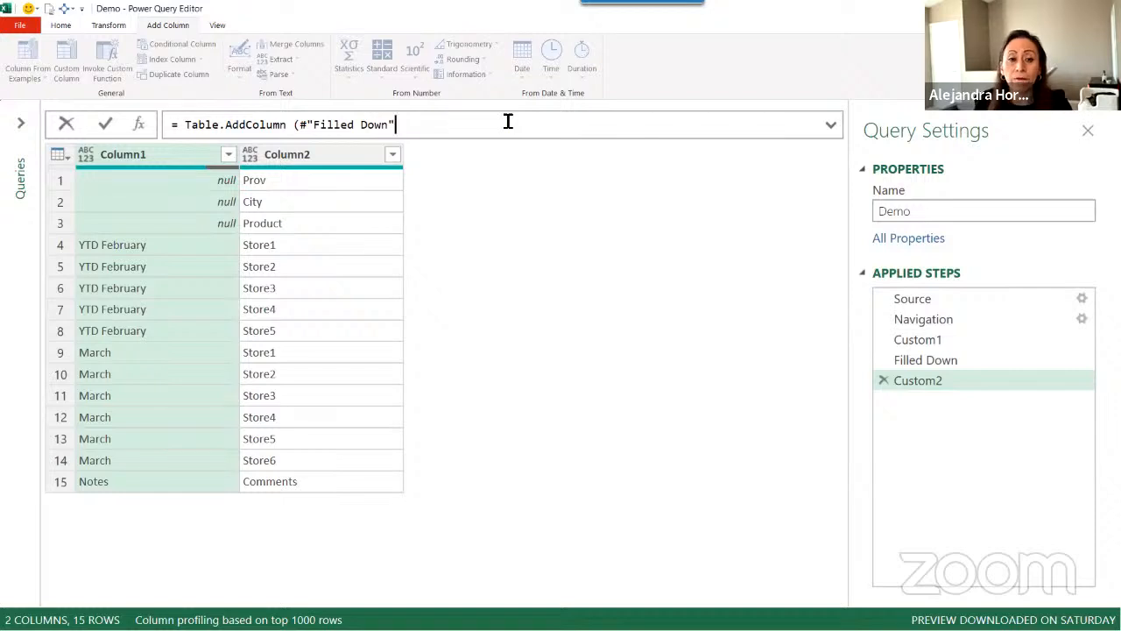
{"action": "type", "text": ","}
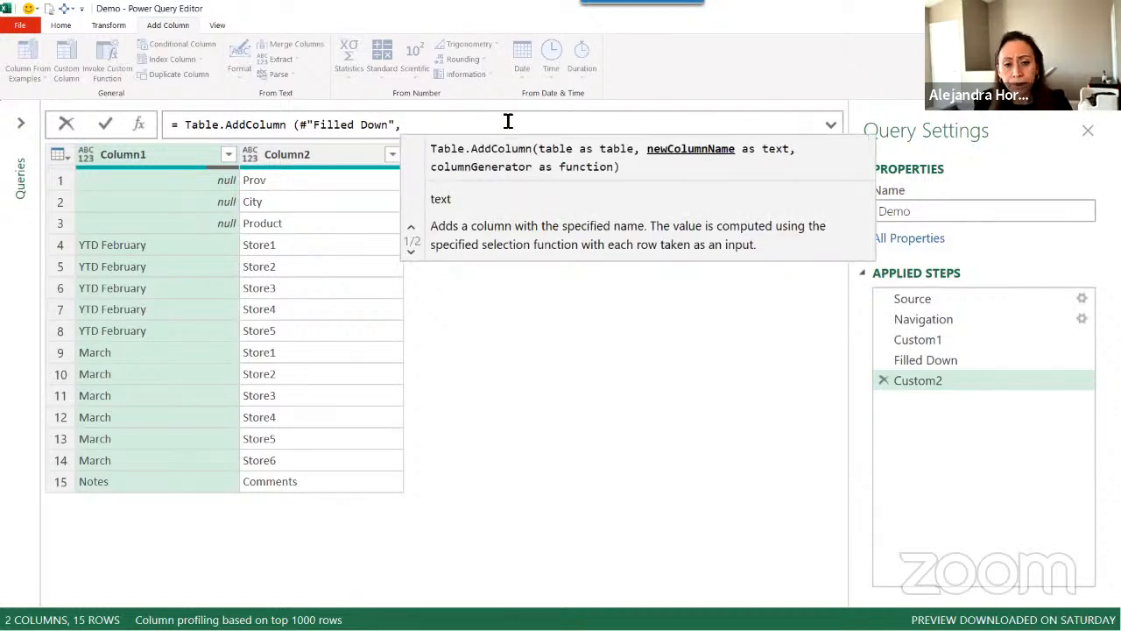
{"action": "type", "text": " \""}
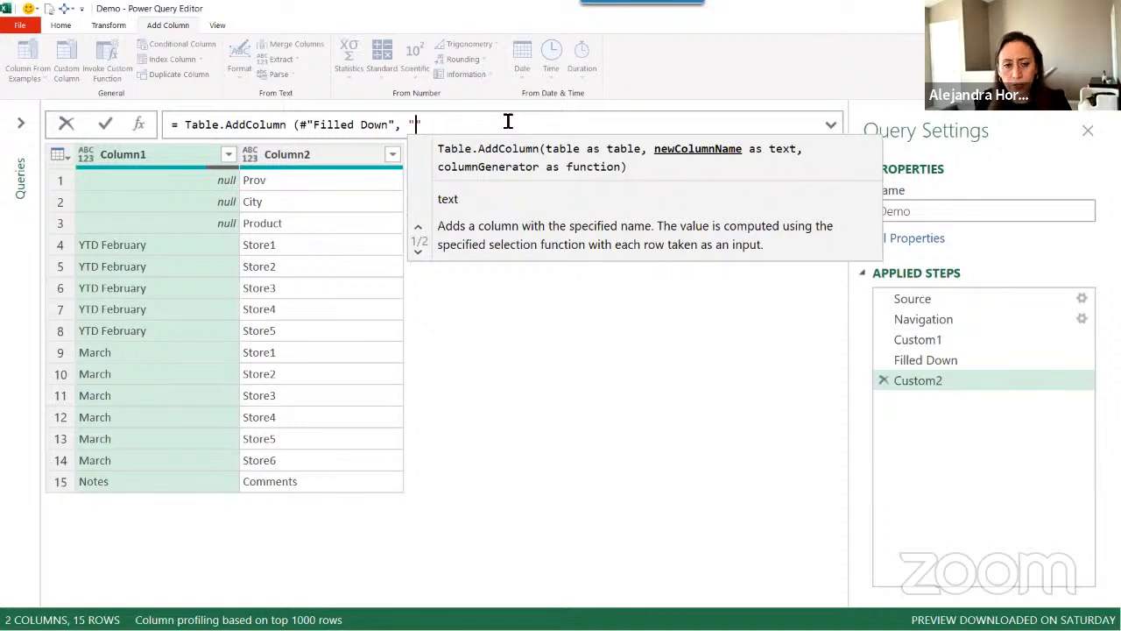
{"action": "type", "text": "A\""}
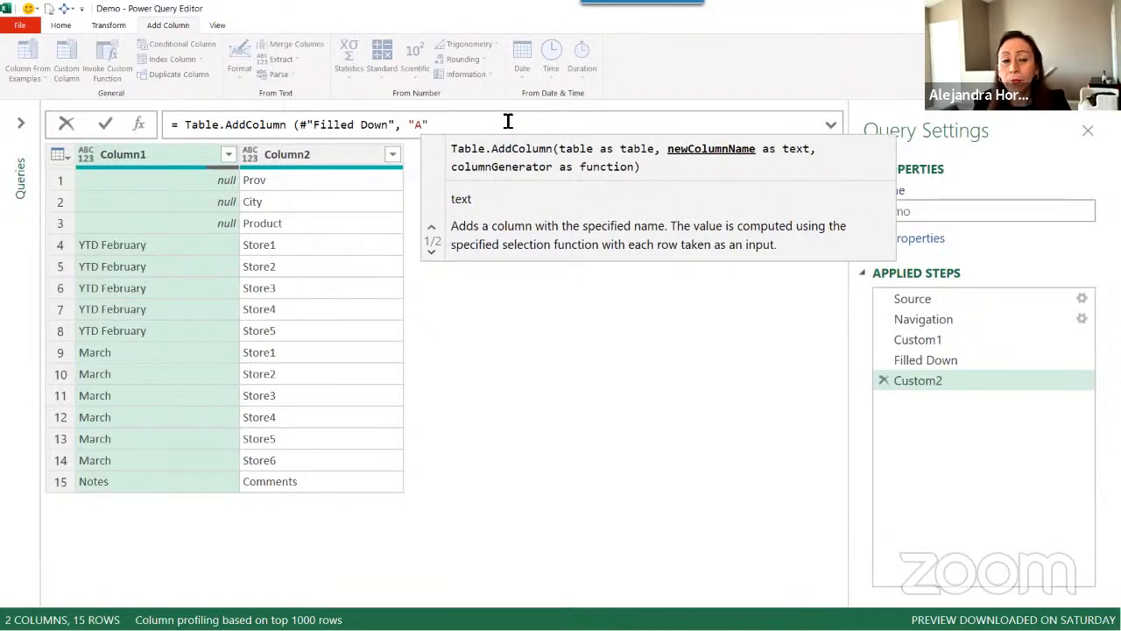
{"action": "type", "text": ","}
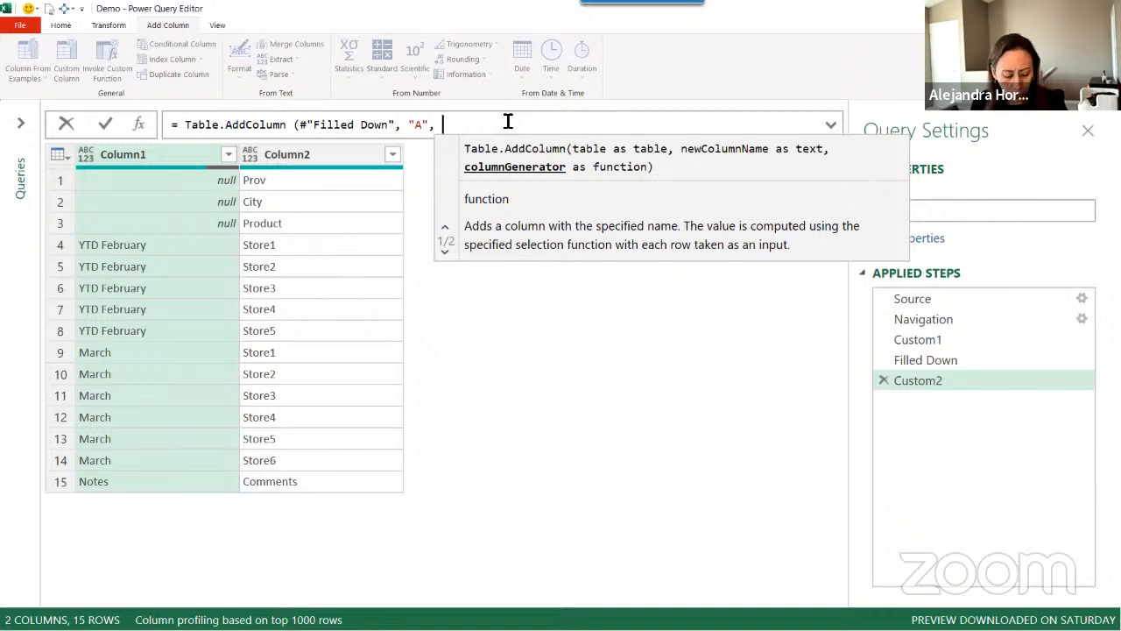
{"action": "type", "text": " each "}
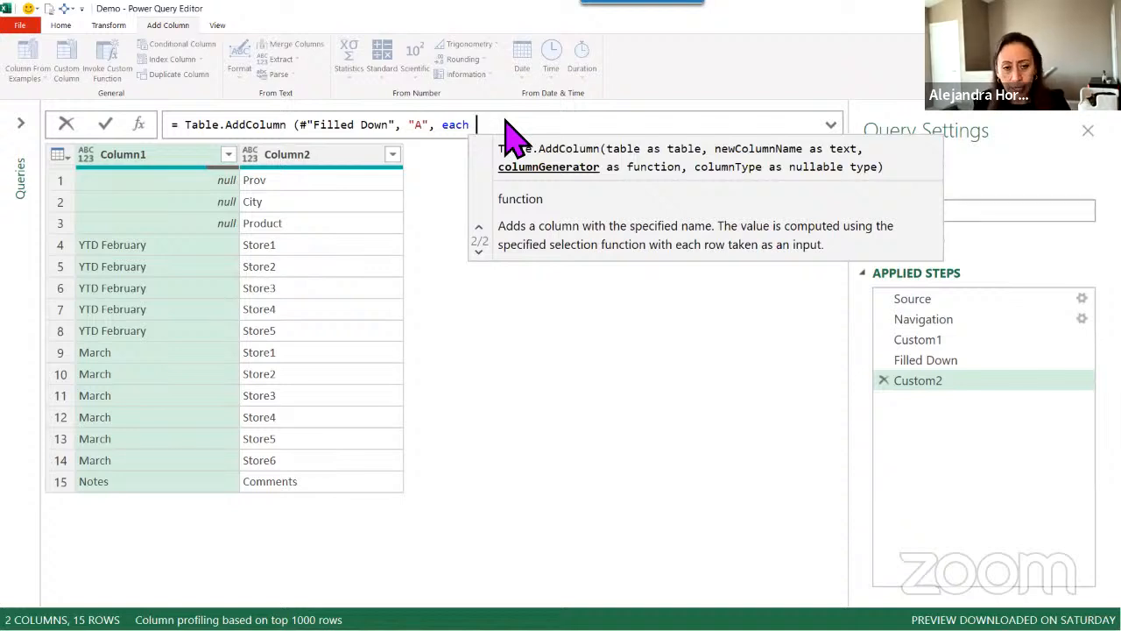
- Call Text.Combine as column A's generator in the Custom2 formula and open a list for its texts argument
{"action": "type", "text": "texc"}
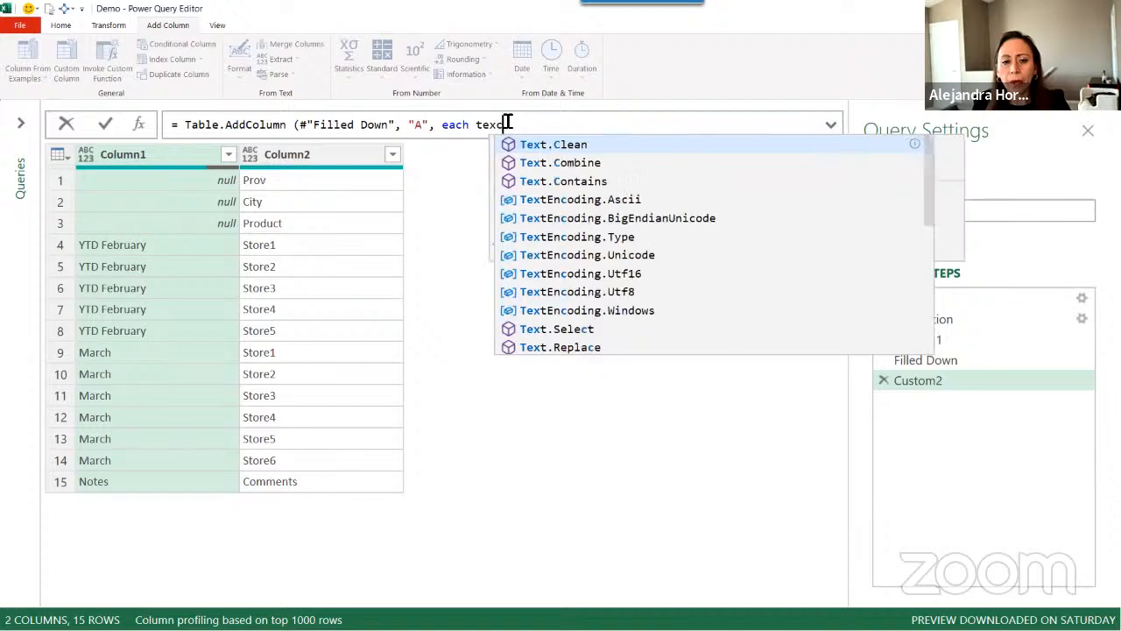
{"action": "key", "text": "Down"}
{"action": "key", "text": "Tab"}
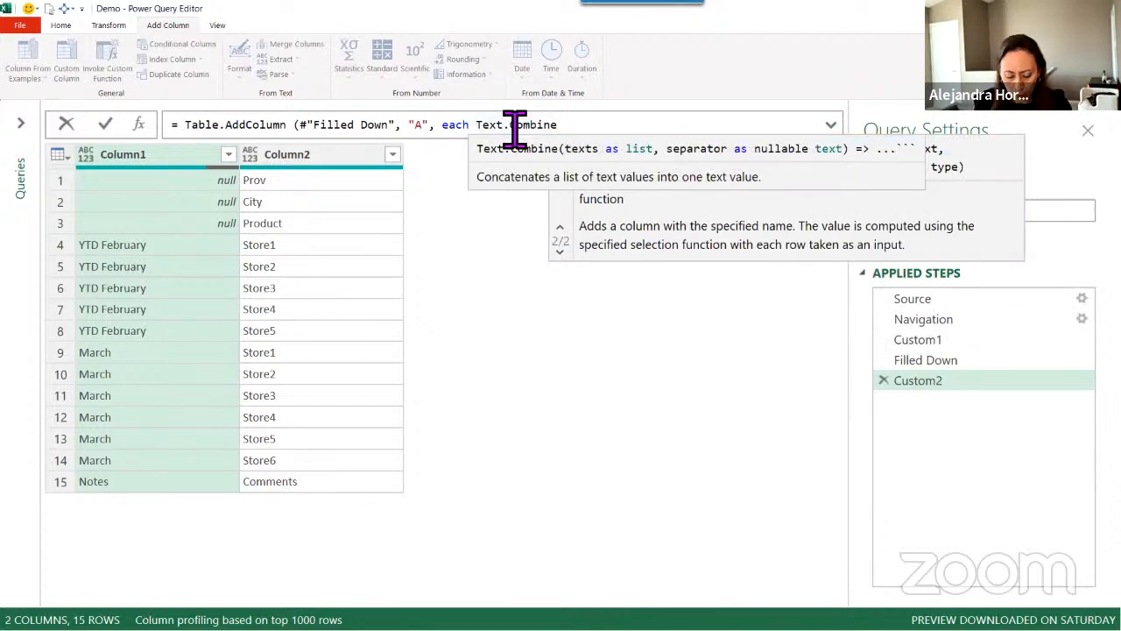
{"action": "type", "text": "("}
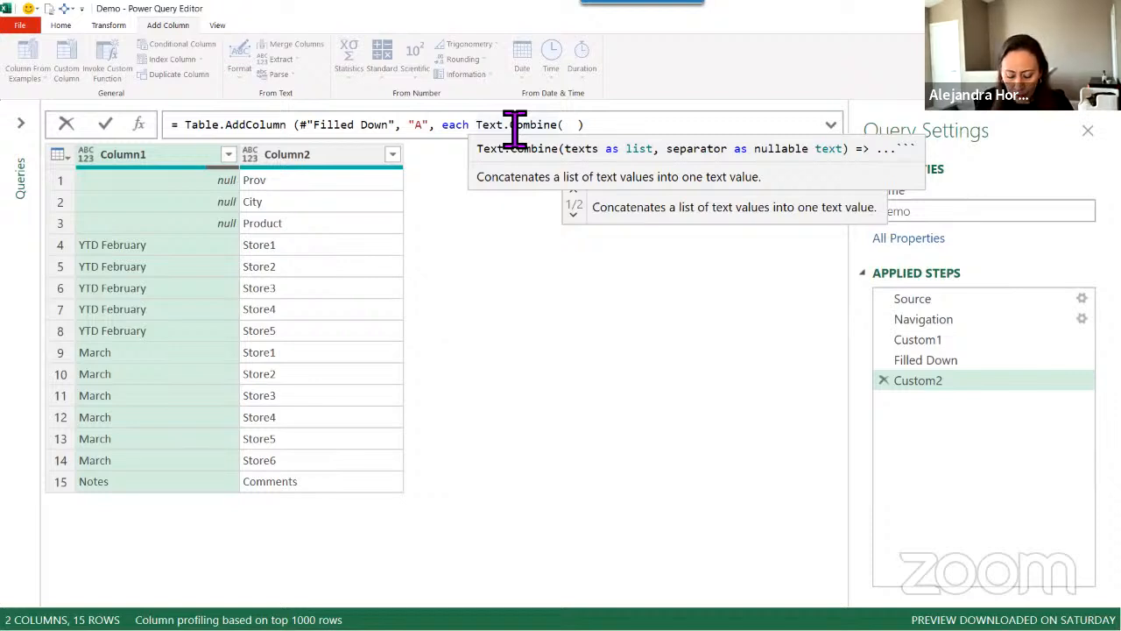
{"action": "type", "text": "{ "}
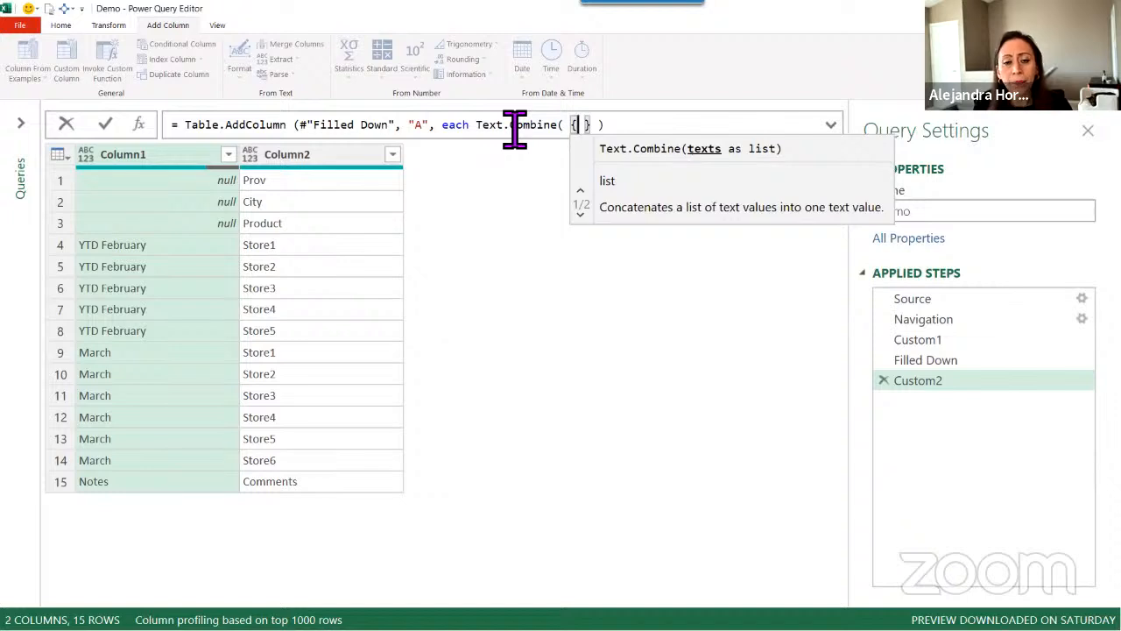
- Fill the Text.Combine list with the [Column1] and [Column2] references
{"action": "type", "text": "["}
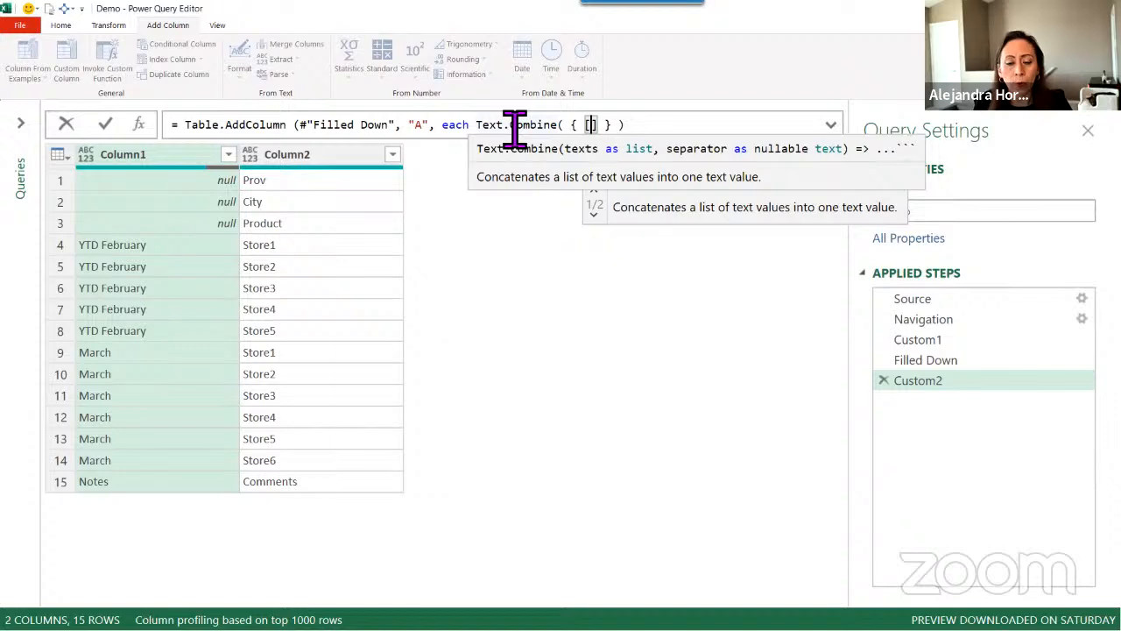
{"action": "type", "text": "Column"}
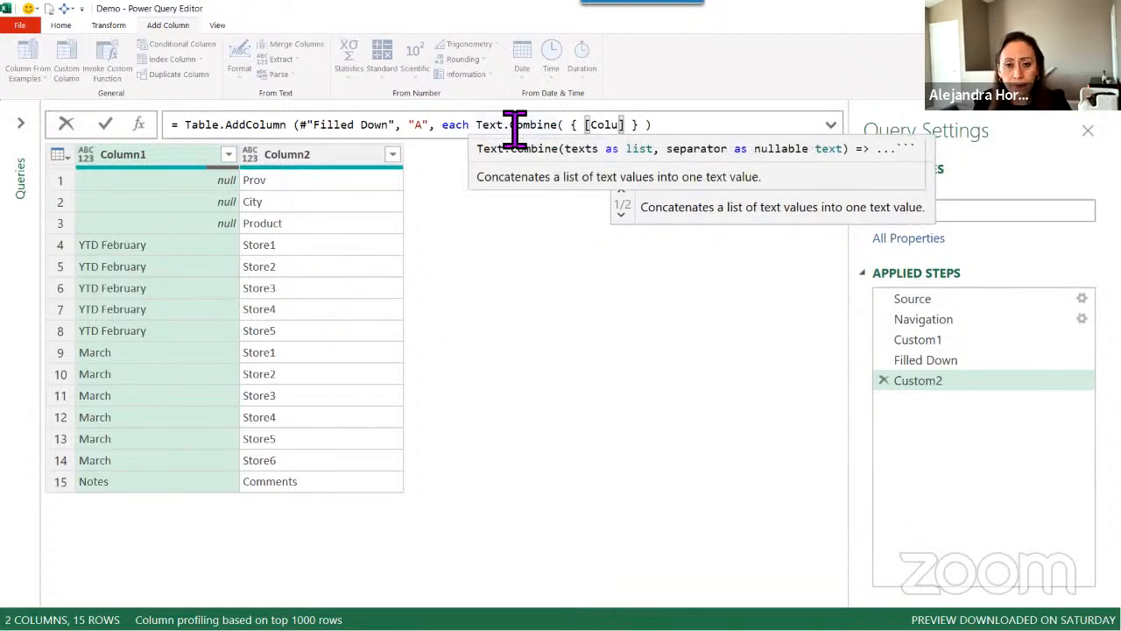
{"action": "type", "text": "1"}
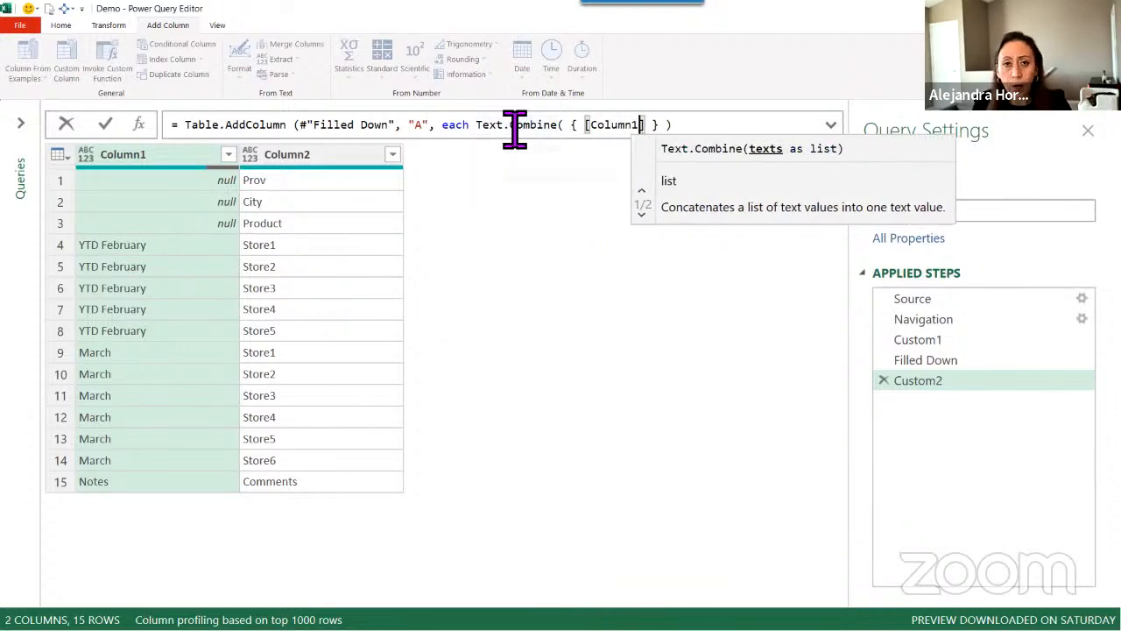
{"action": "type", "text": "],"}
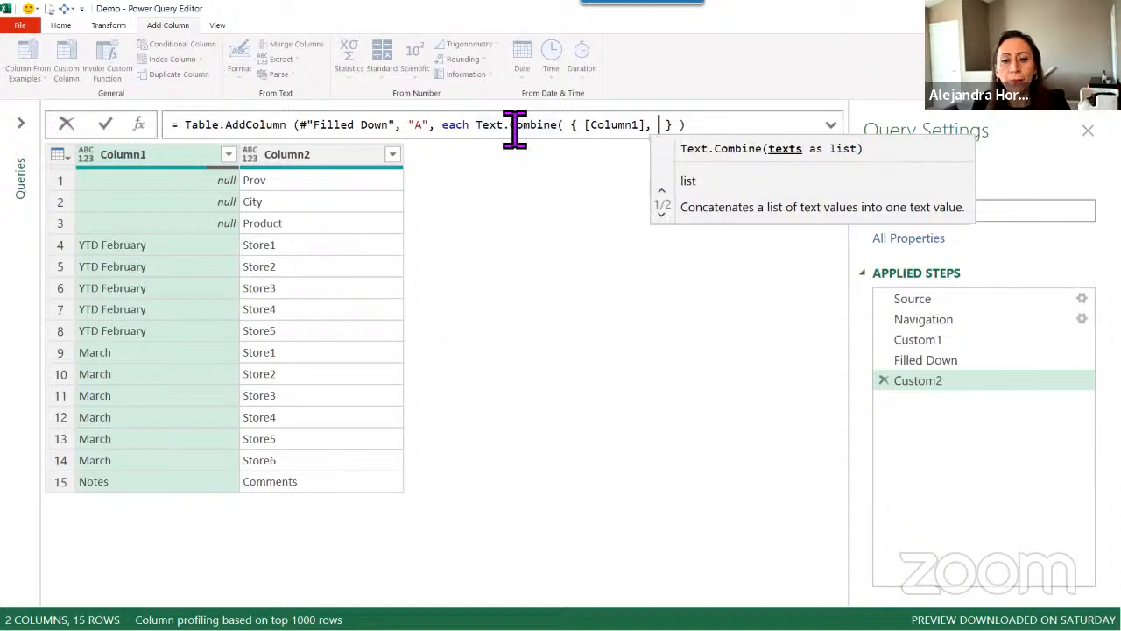
{"action": "type", "text": " ["}
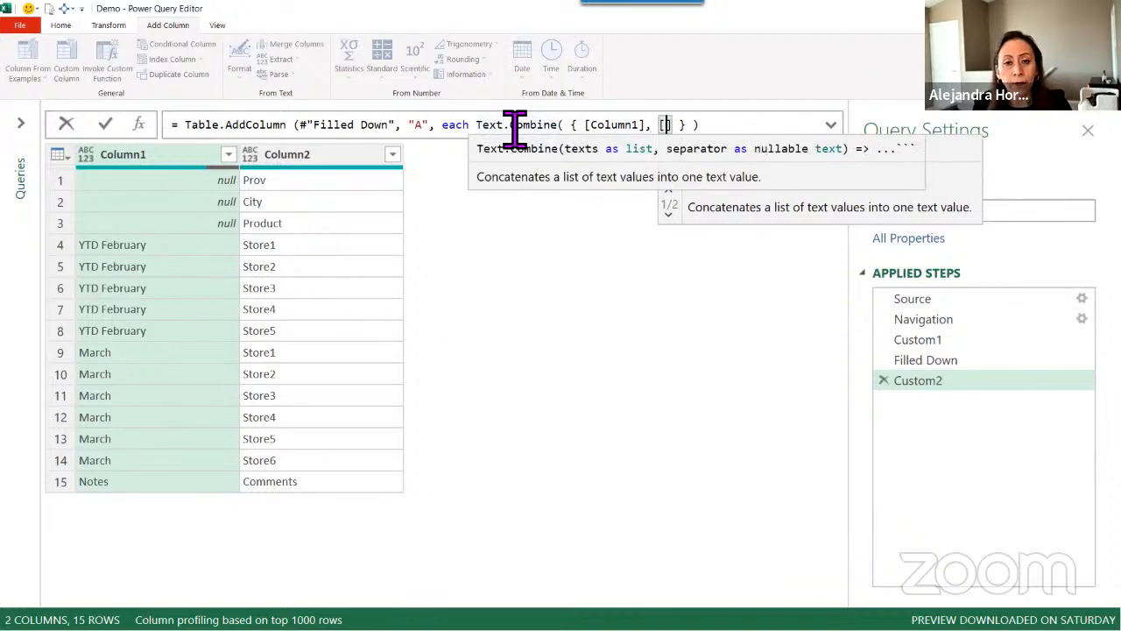
{"action": "type", "text": "Column"}
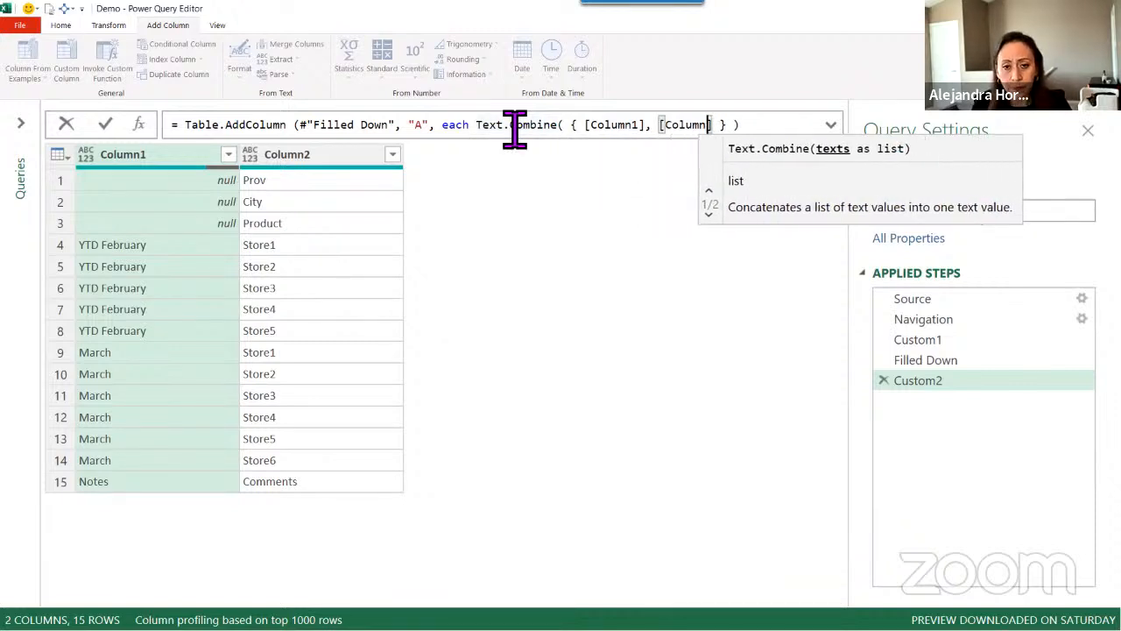
{"action": "type", "text": "2] }"}
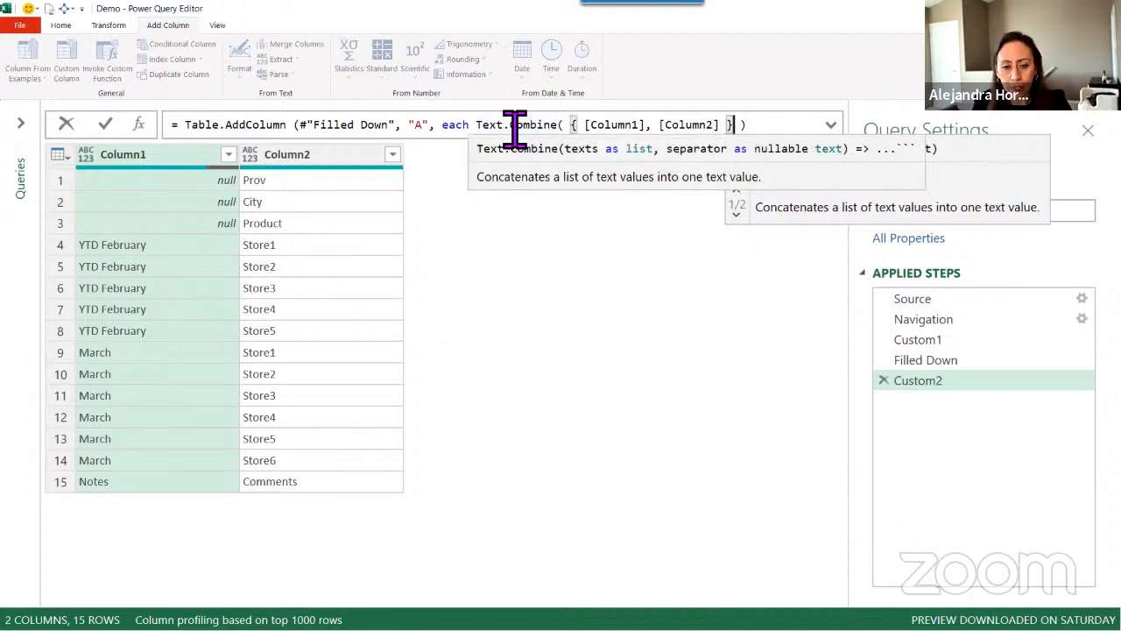
- Set "|" as the Text.Combine separator, close both function calls and apply the Custom2 formula
{"action": "type", "text": ","}
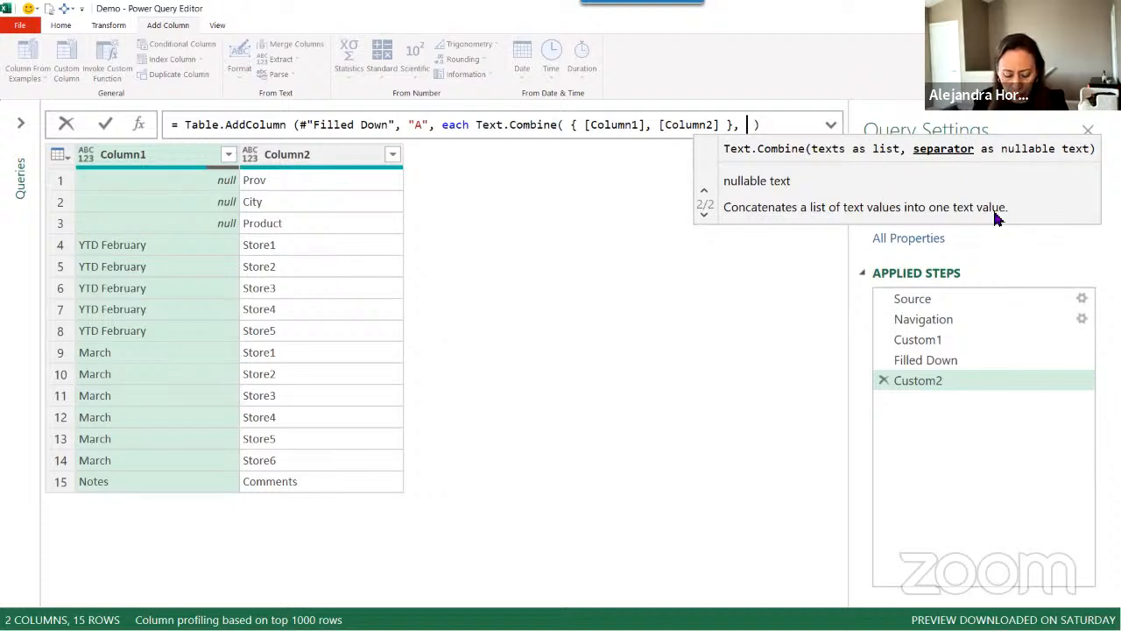
{"action": "type", "text": "\"\""}
{"action": "type", "text": "|"}
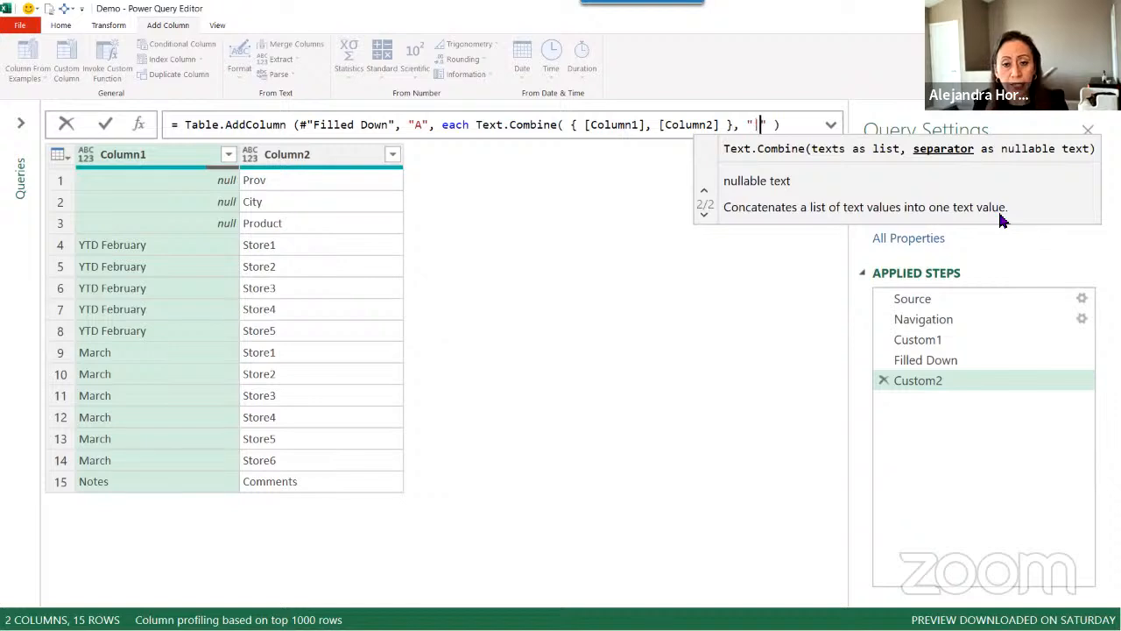
{"action": "key", "text": "Right"}
{"action": "key", "text": "Right"}
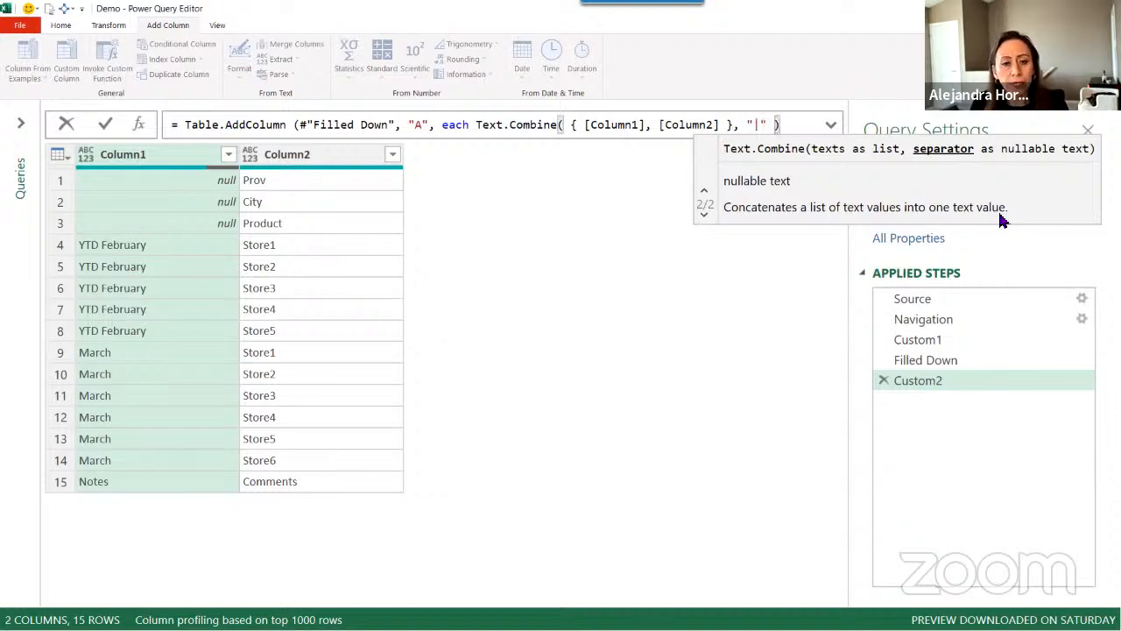
{"action": "key", "text": "Right"}
{"action": "type", "text": ")"}
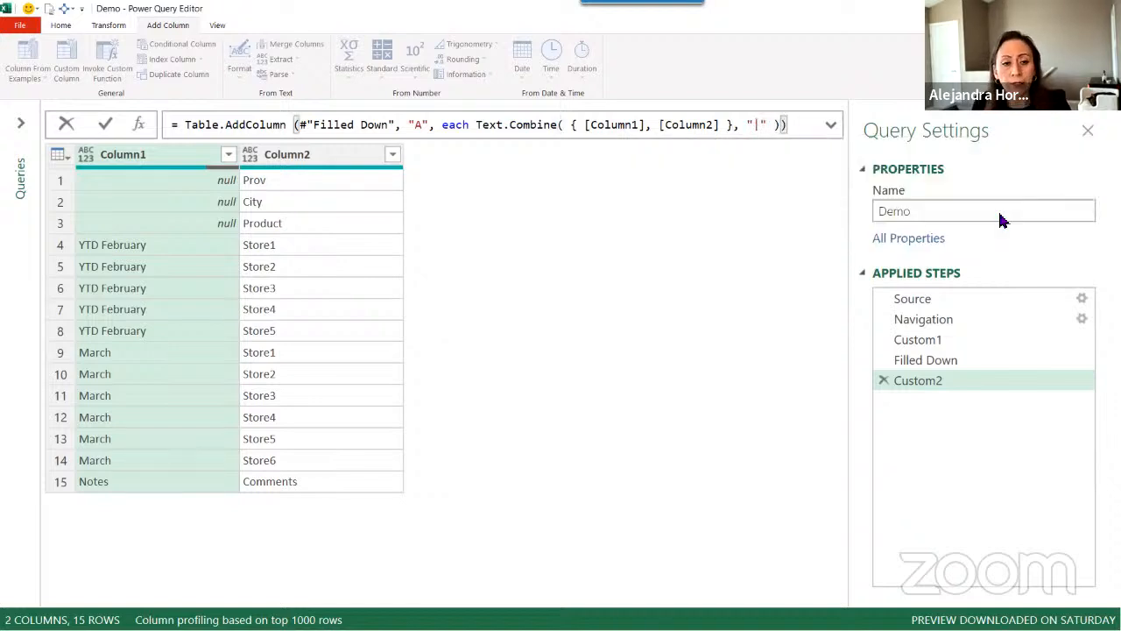
{"action": "key", "text": "Return"}
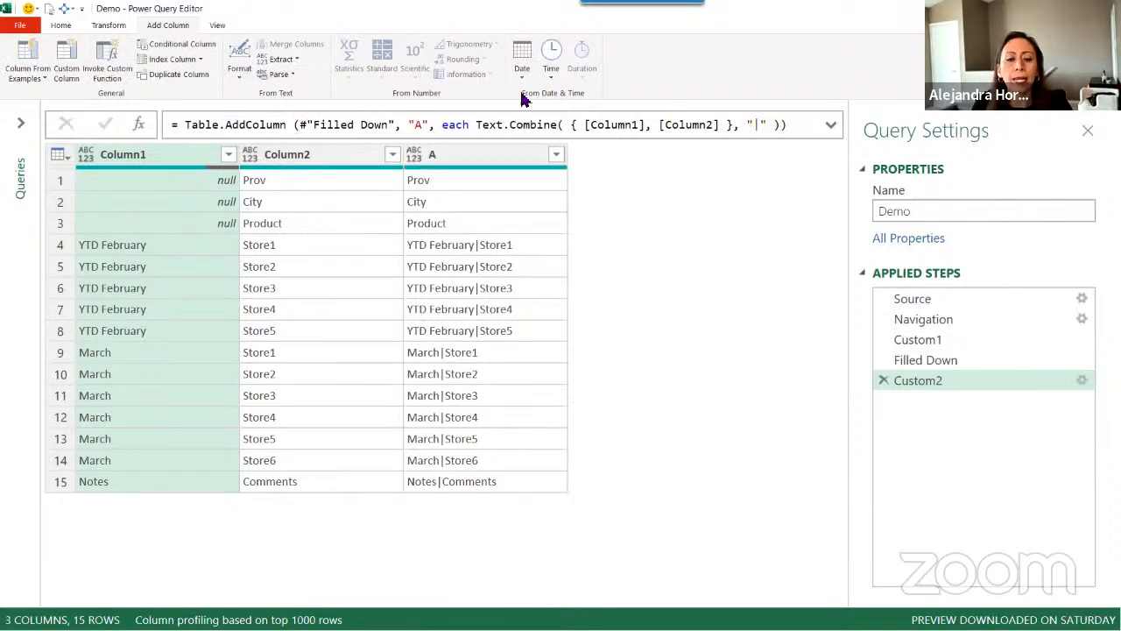
- Examine column A's Prov, City and Product rows against the null values in Column1
{"action": "left_click", "coordinate": [480, 155]}
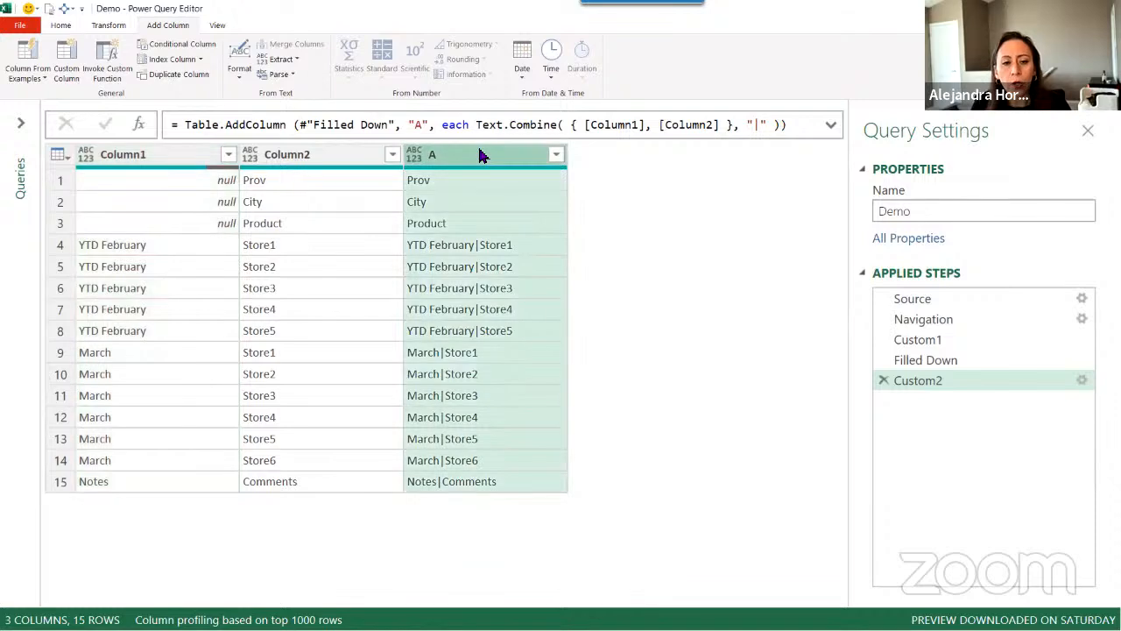
{"action": "key", "text": "ctrl+shift+plus"}
{"action": "key", "text": "ctrl+shift+plus"}
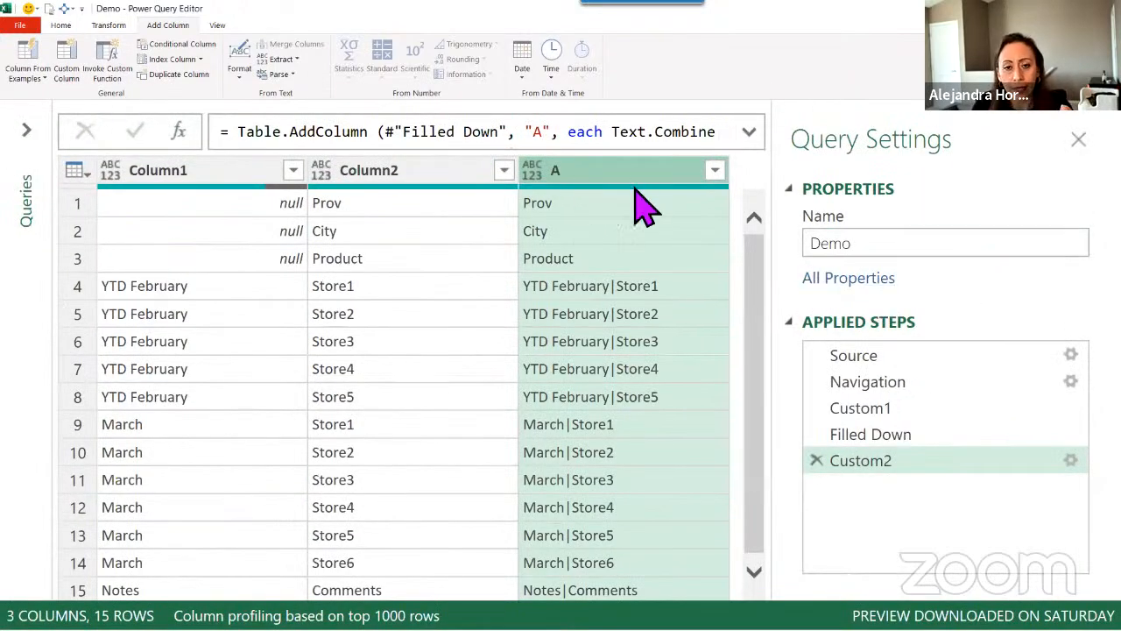
{"action": "scroll", "coordinate": [636, 188], "scroll_direction": "down", "scroll_amount": 1}
{"action": "scroll", "coordinate": [636, 188], "scroll_direction": "up", "scroll_amount": 1}
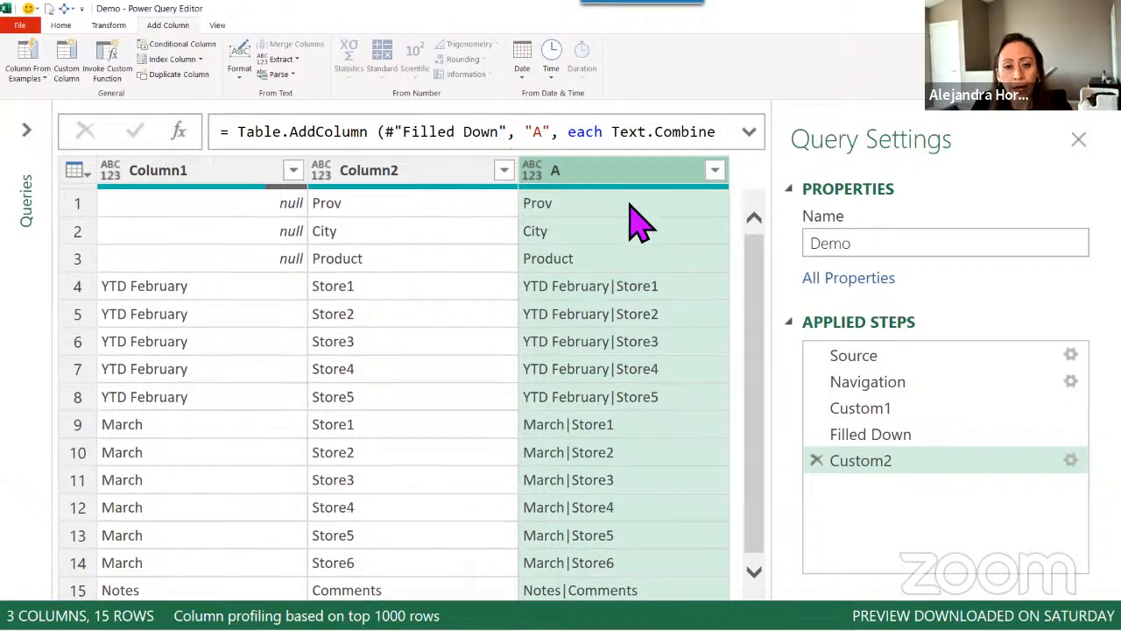
{"action": "left_click", "coordinate": [629, 205]}
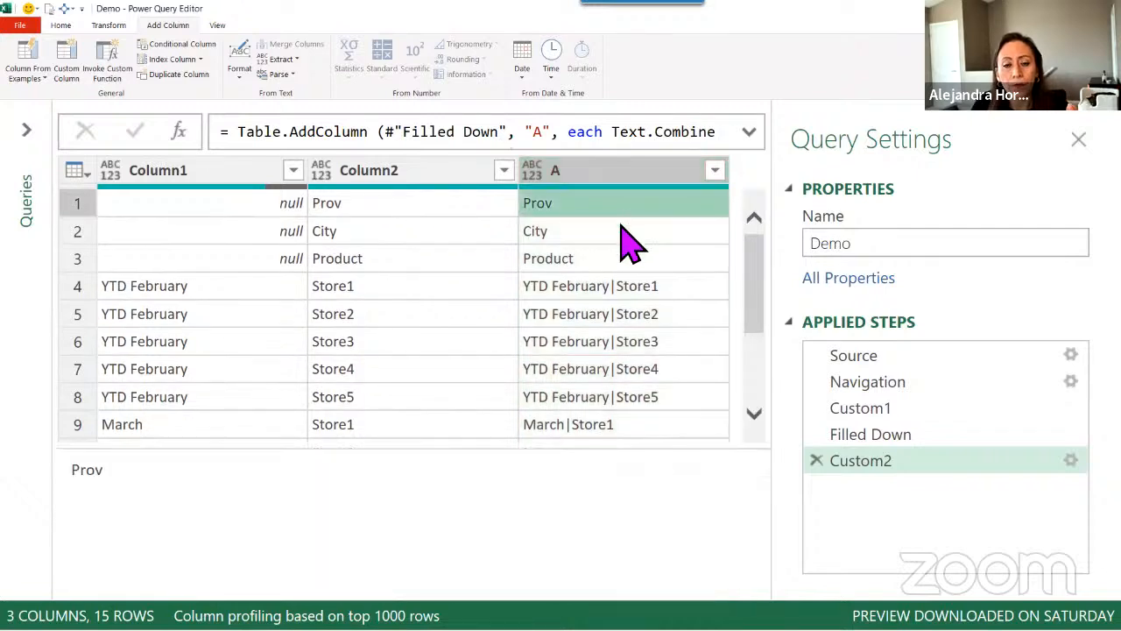
{"action": "left_click", "coordinate": [628, 235]}
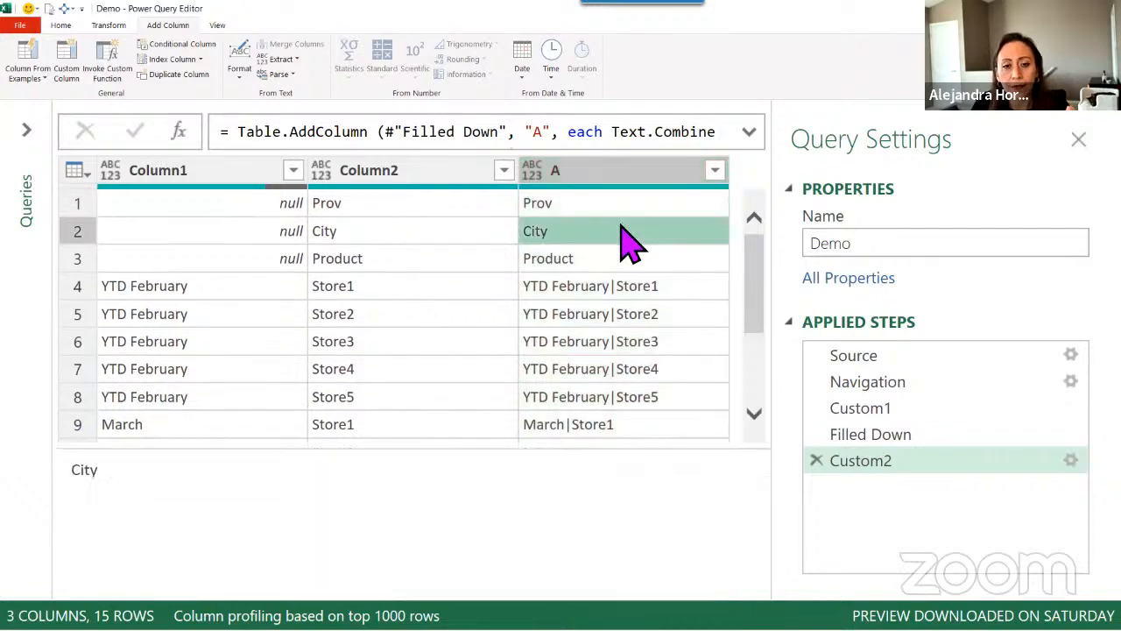
{"action": "left_click", "coordinate": [263, 180]}
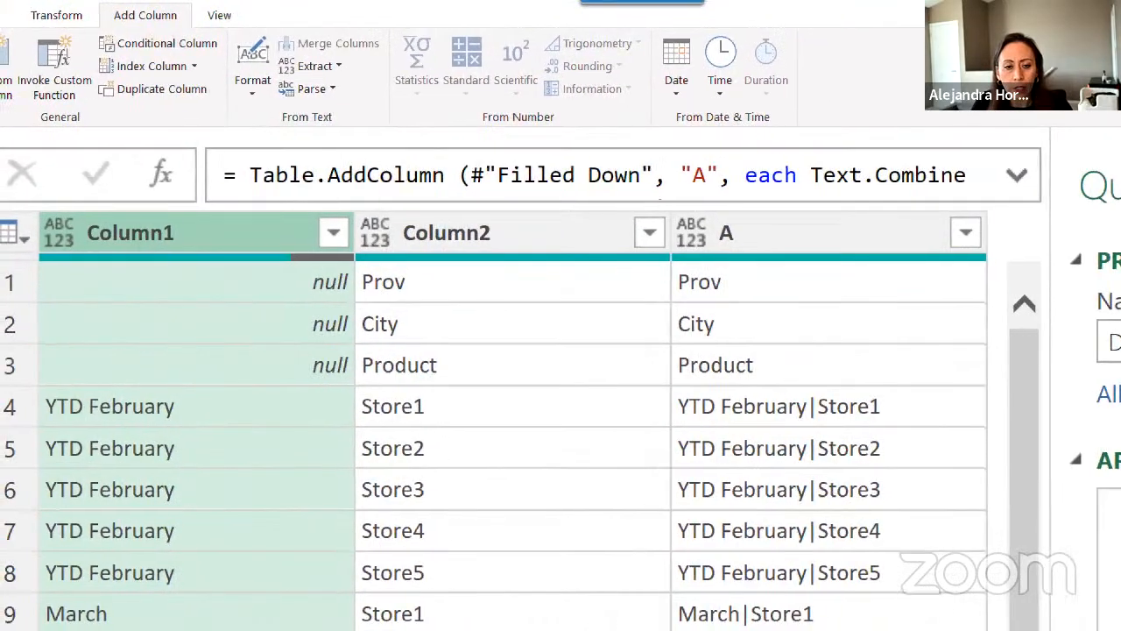
{"action": "mouse_move", "coordinate": [29, 215]}
{"action": "left_mouse_down"}
{"action": "mouse_move", "coordinate": [273, 245]}
{"action": "mouse_move", "coordinate": [315, 399]}
{"action": "mouse_move", "coordinate": [396, 324]}
{"action": "mouse_move", "coordinate": [357, 204]}
{"action": "mouse_move", "coordinate": [282, 222]}
{"action": "left_mouse_up"}
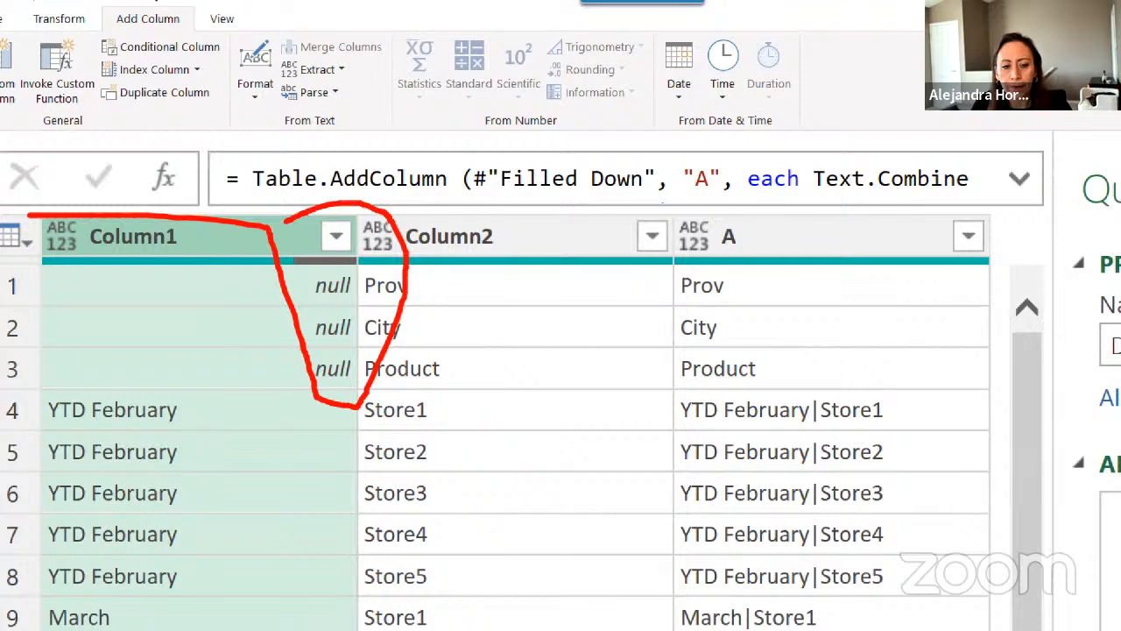
{"action": "mouse_move", "coordinate": [661, 248]}
{"action": "left_mouse_down"}
{"action": "mouse_move", "coordinate": [746, 396]}
{"action": "mouse_move", "coordinate": [780, 397]}
{"action": "left_mouse_up"}
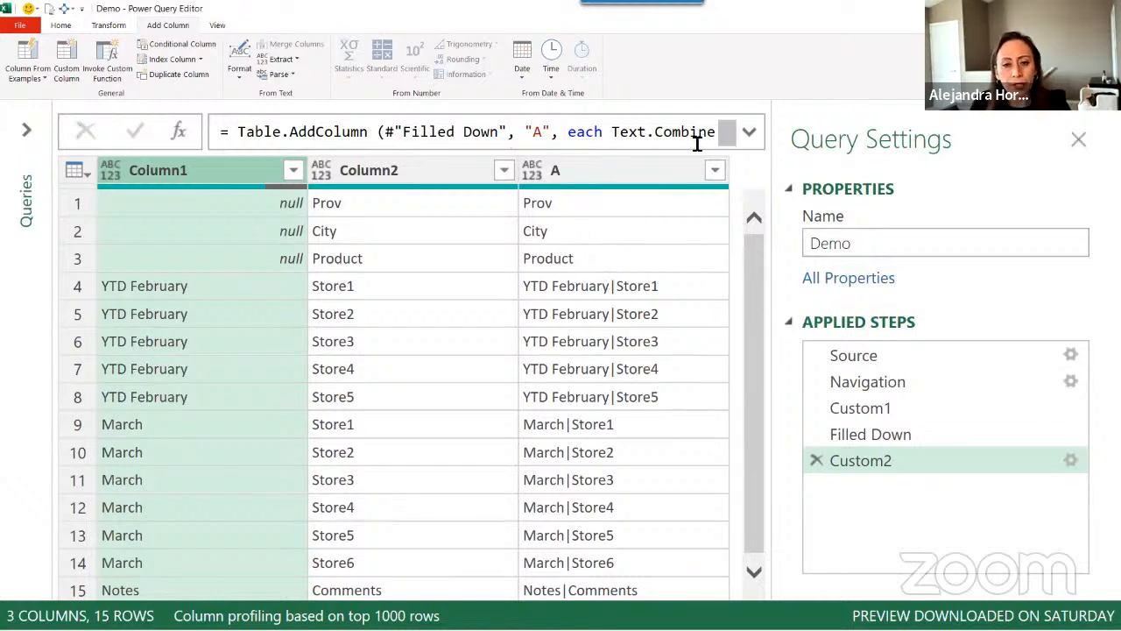
- Append [[A]] after the Table.AddColumn call in Custom2 to keep only column A, and apply the formula
{"action": "key", "text": "ctrl+minus"}
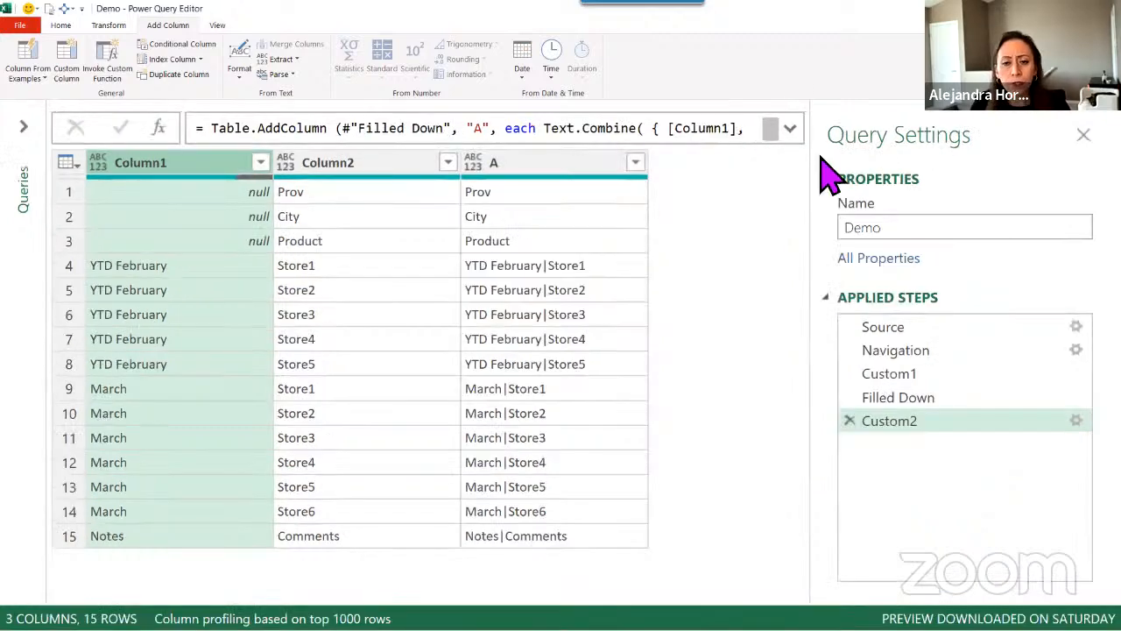
{"action": "left_click", "coordinate": [790, 130]}
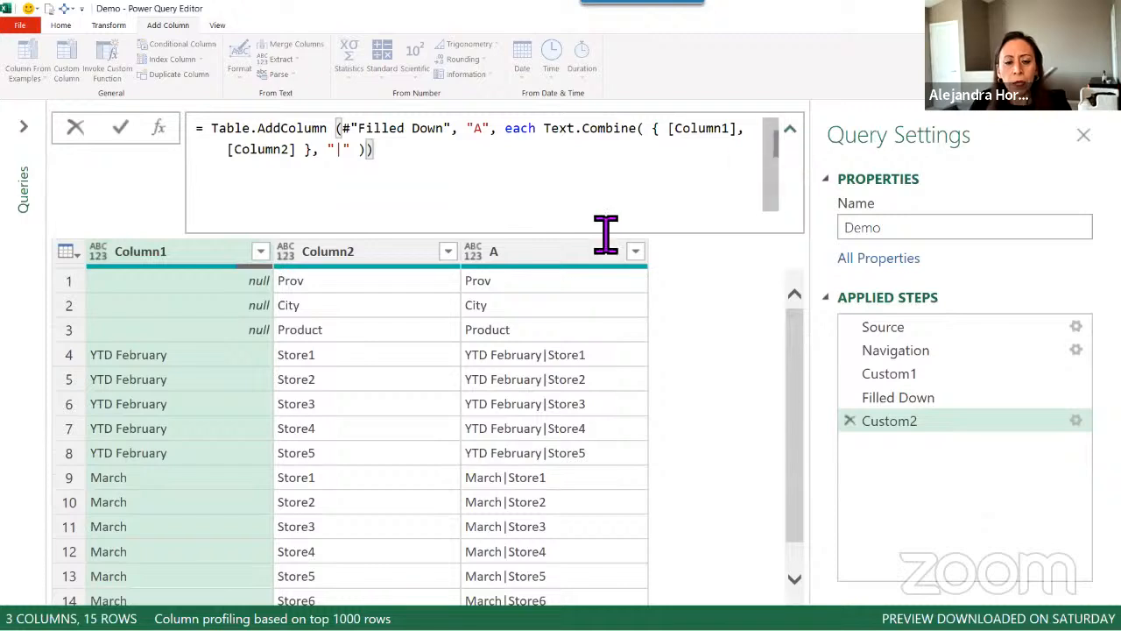
{"action": "left_click", "coordinate": [510, 254]}
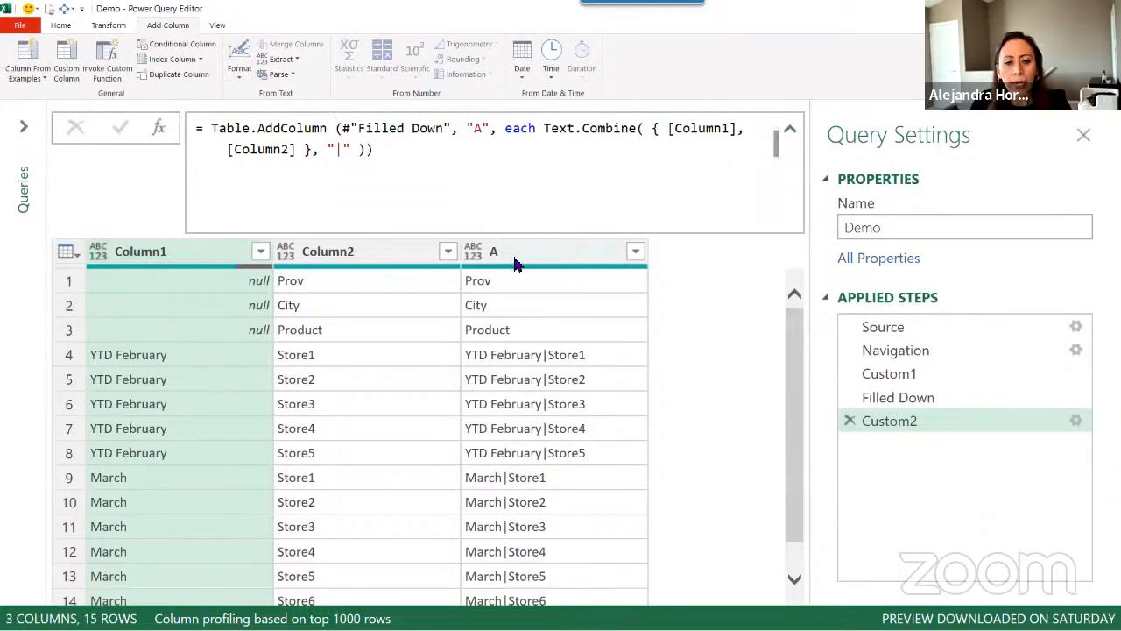
{"action": "left_click", "coordinate": [492, 165]}
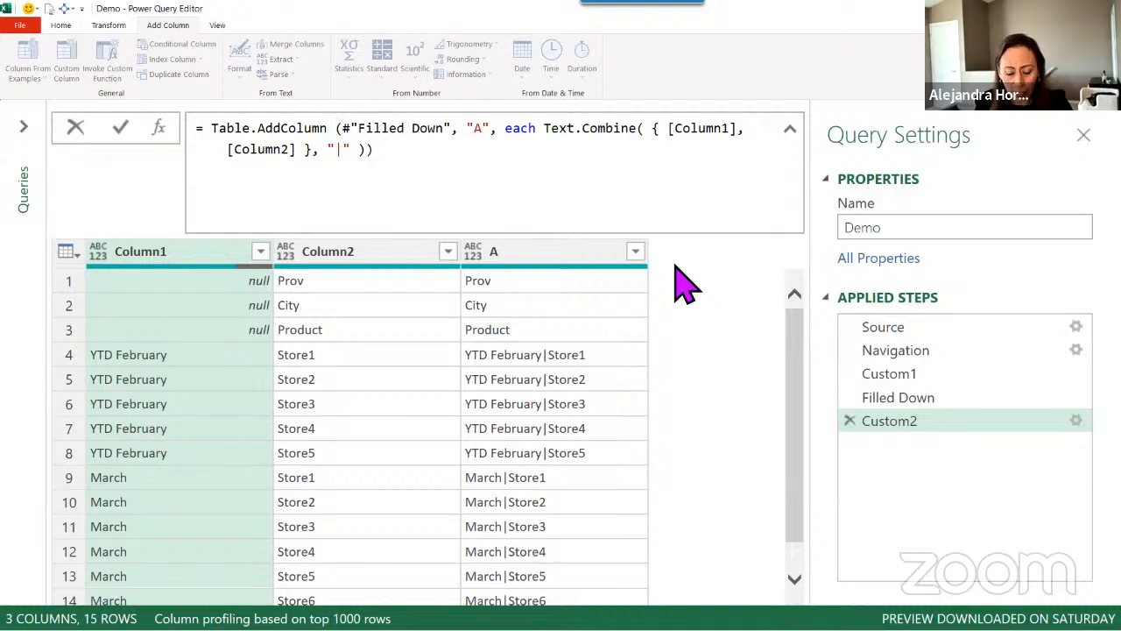
{"action": "type", "text": "[["}
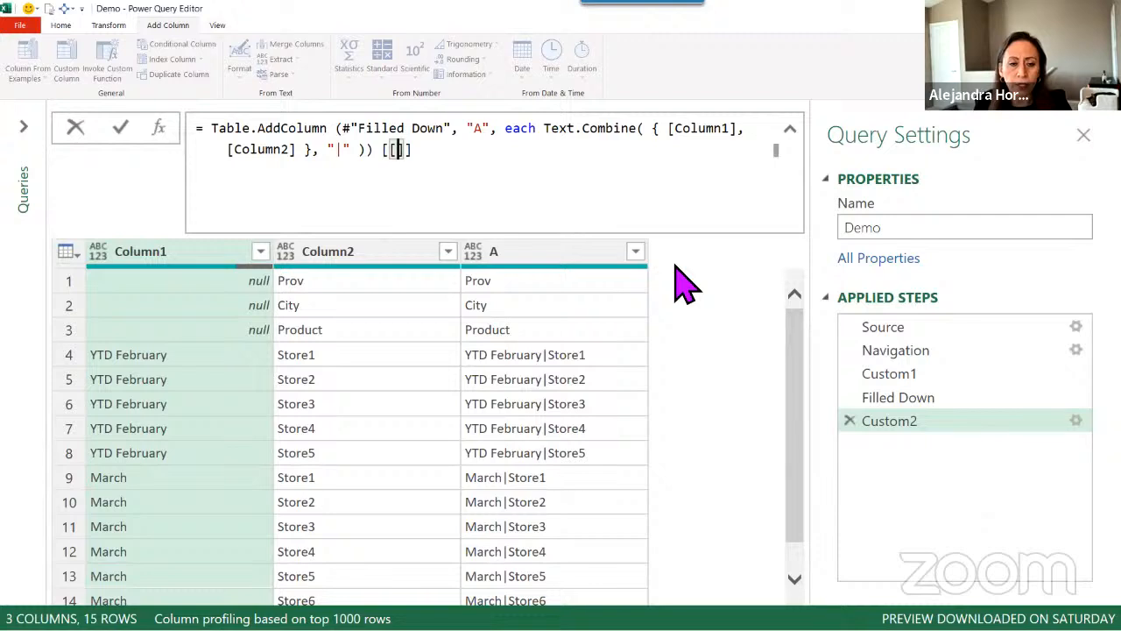
{"action": "type", "text": "A"}
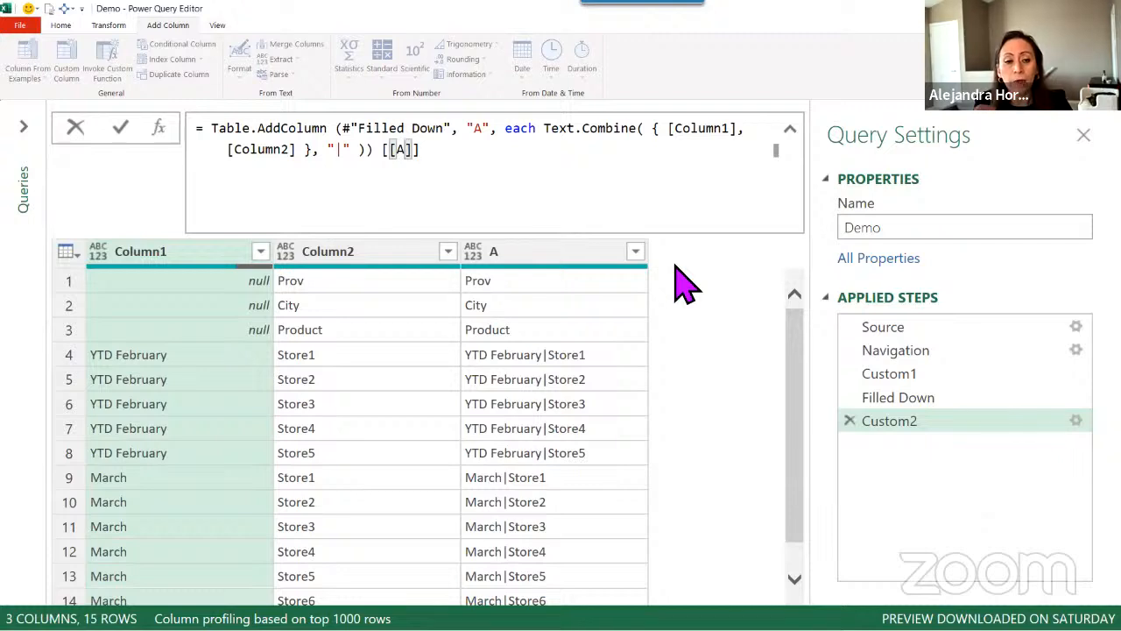
{"action": "key", "text": "Right"}
{"action": "key", "text": "Right"}
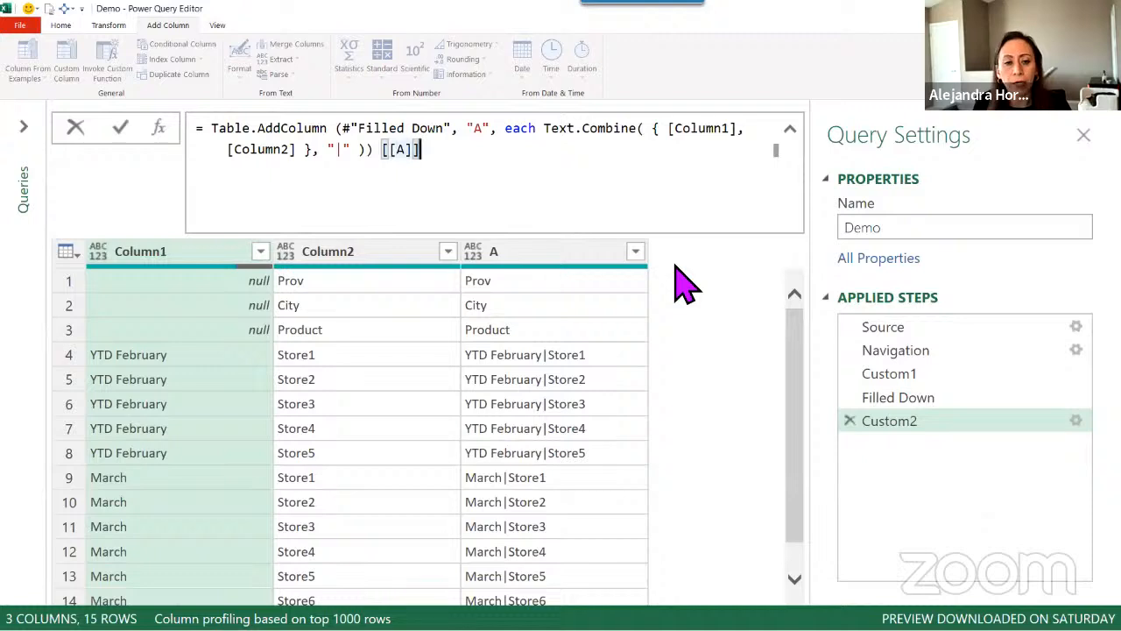
{"action": "key", "text": "Return"}
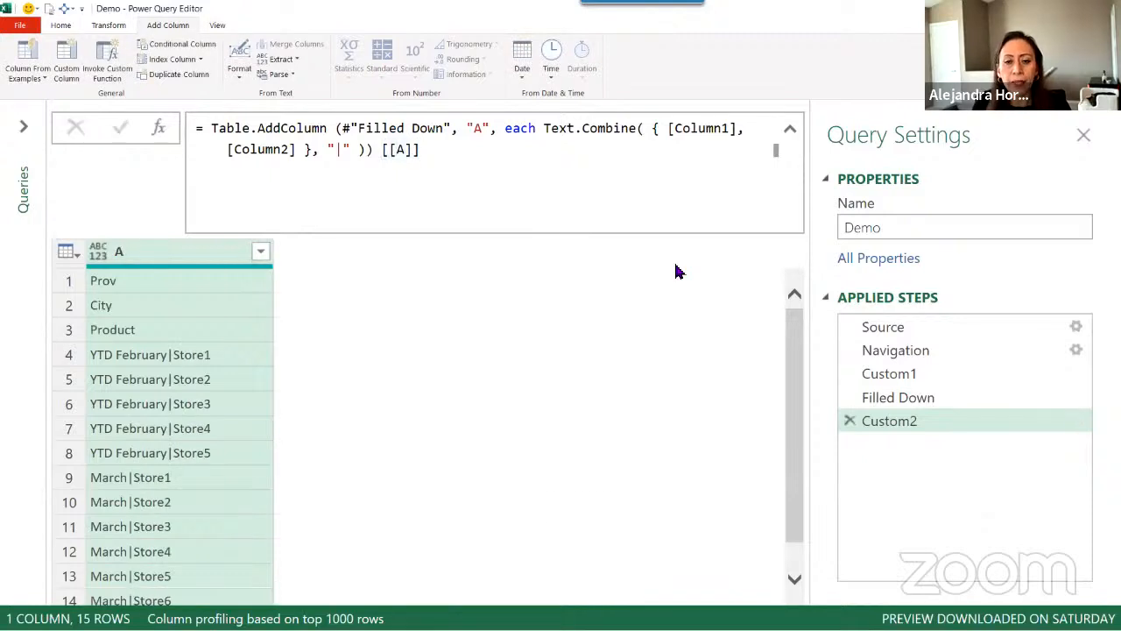
- Review the full Custom2 formula and highlight its [[A]] column selection
{"action": "left_click", "coordinate": [790, 129]}
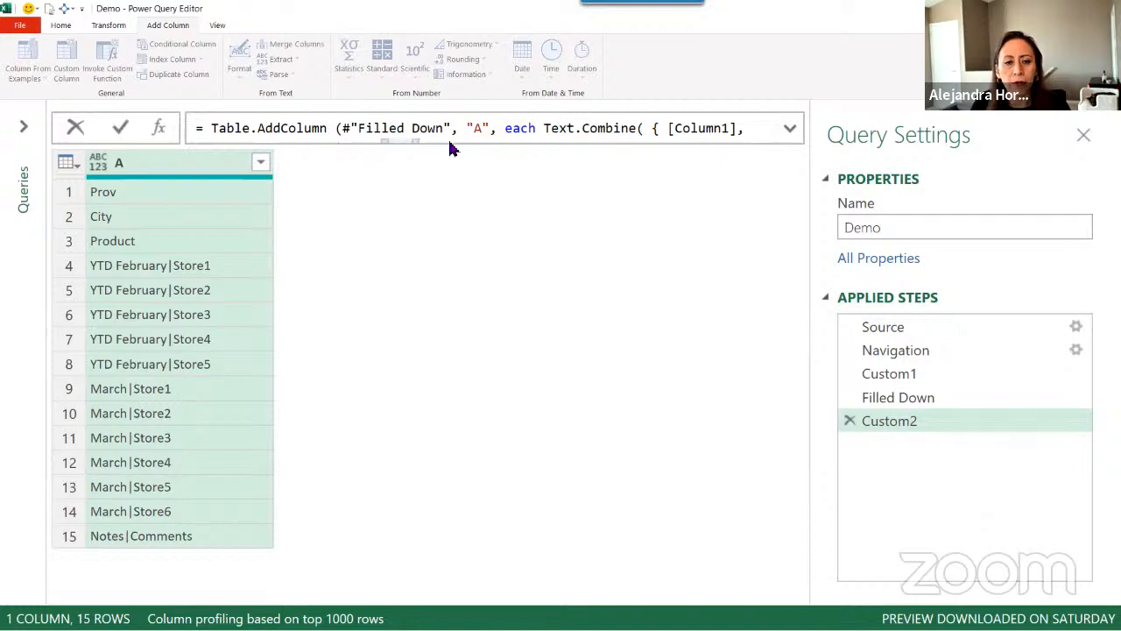
{"action": "left_click", "coordinate": [788, 128]}
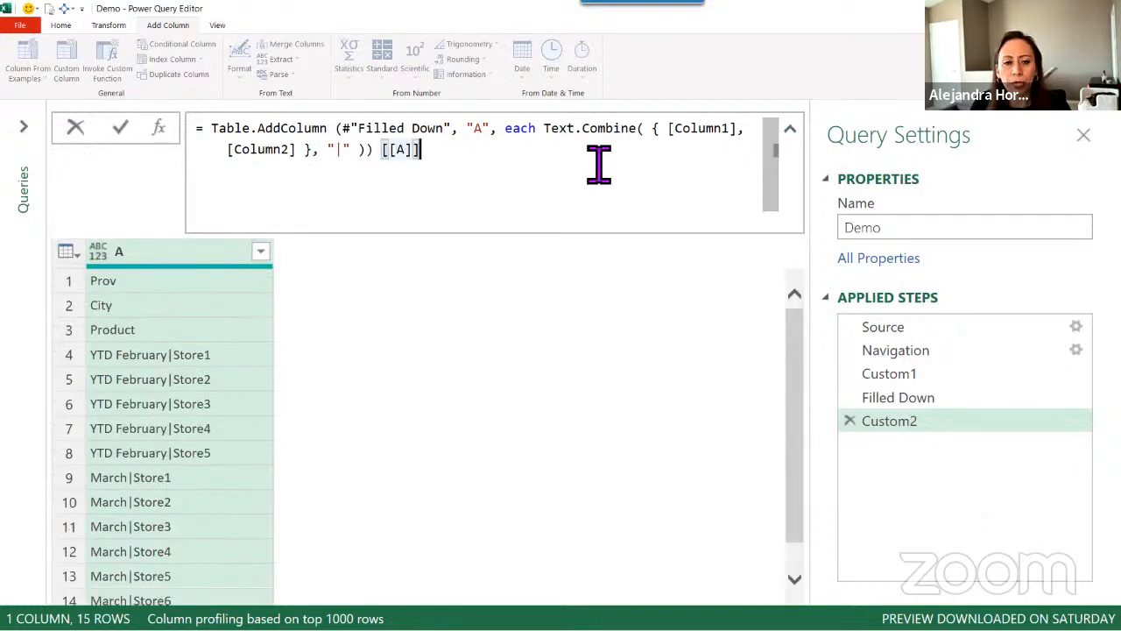
{"action": "left_click", "coordinate": [385, 154], "text": "shift"}
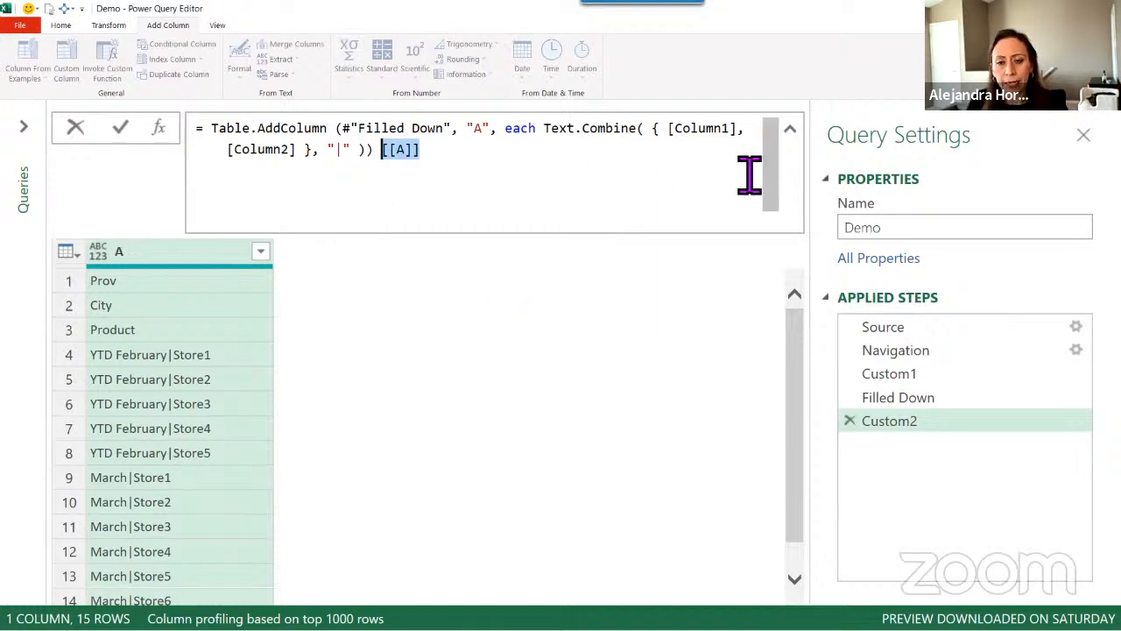
- Transpose the single-column table of combined headers into one row
{"action": "left_click", "coordinate": [790, 132]}
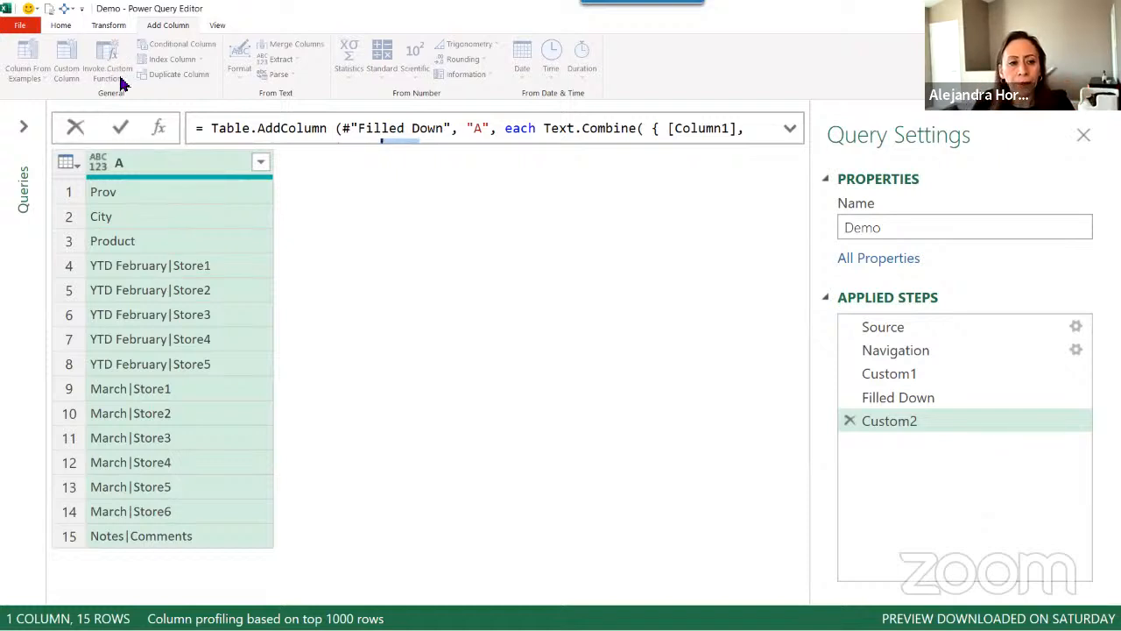
{"action": "key", "text": "Escape"}
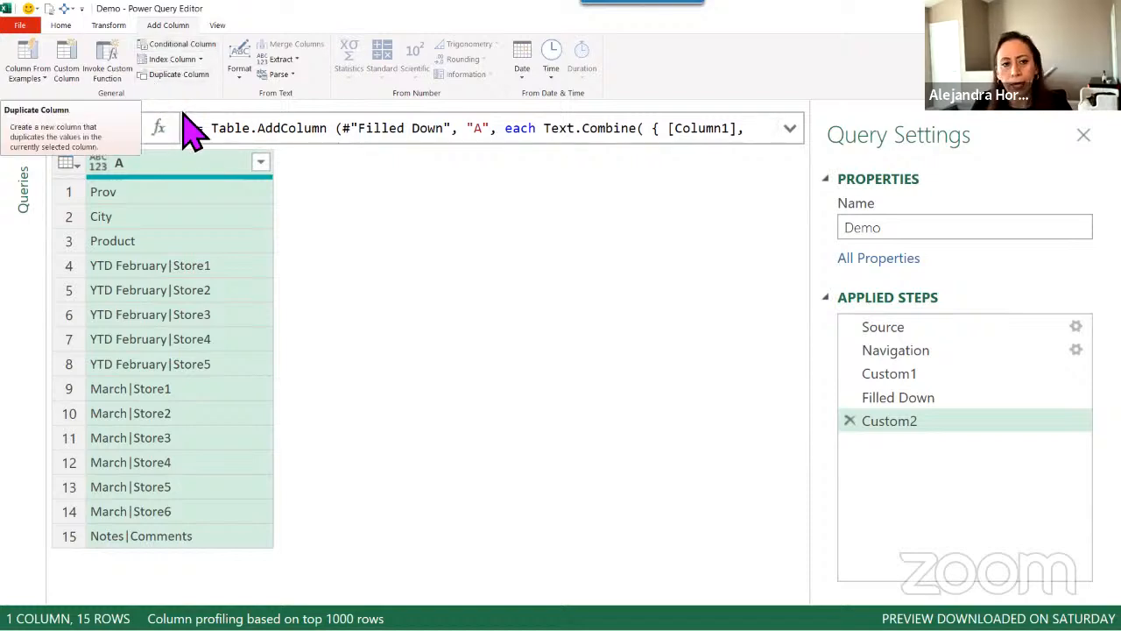
{"action": "left_click", "coordinate": [107, 25]}
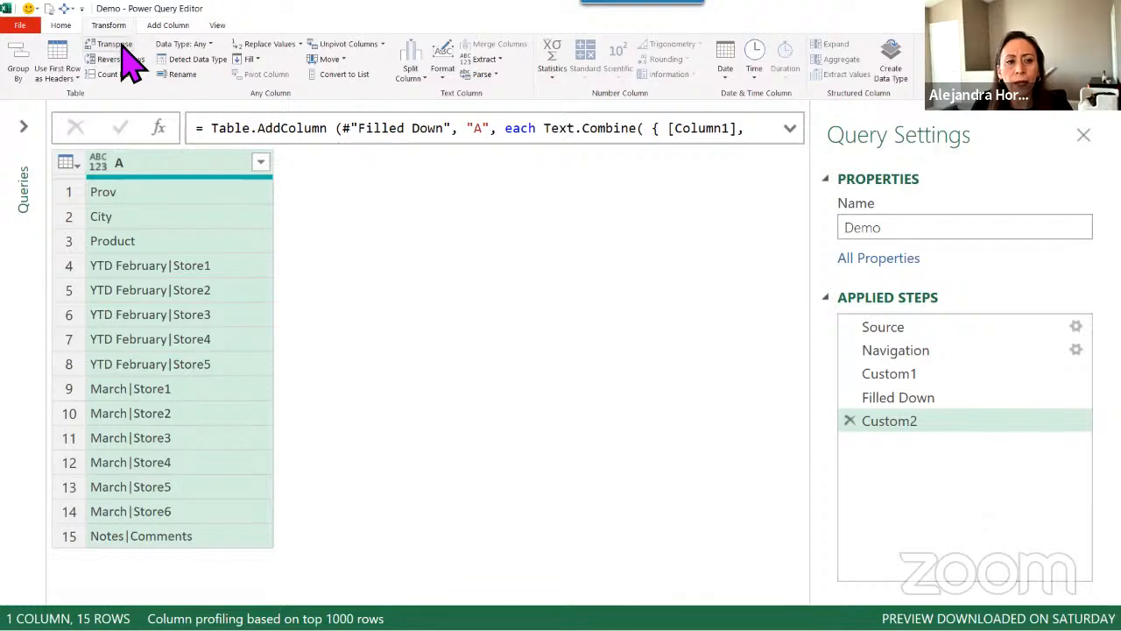
{"action": "left_click", "coordinate": [116, 45]}
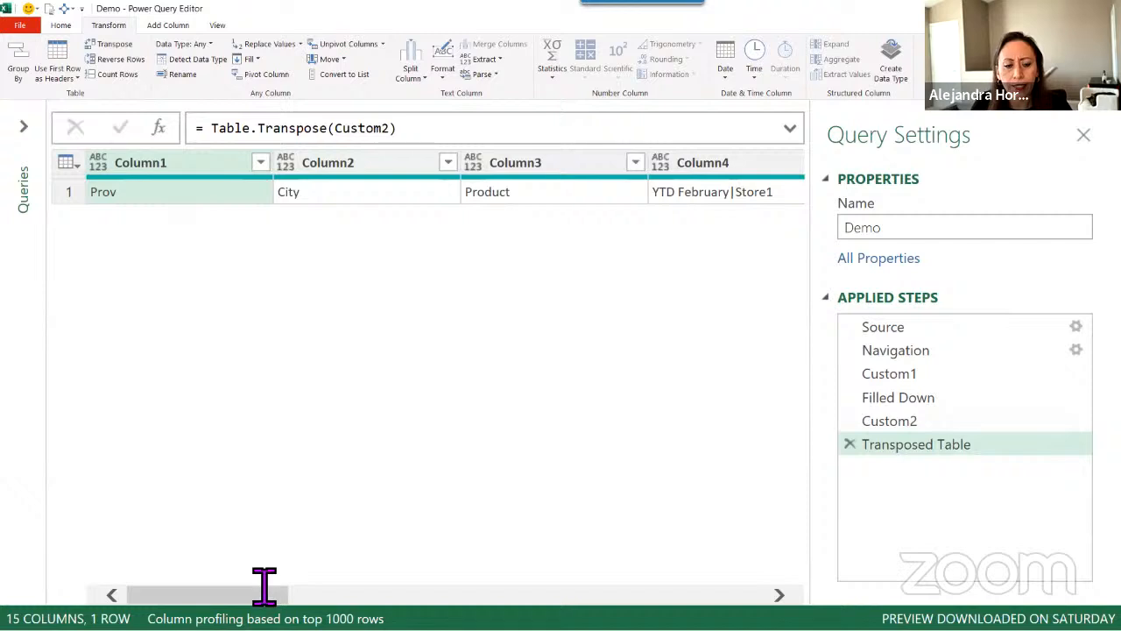
{"action": "left_click_drag", "start_coordinate": [262, 595], "coordinate": [230, 555]}
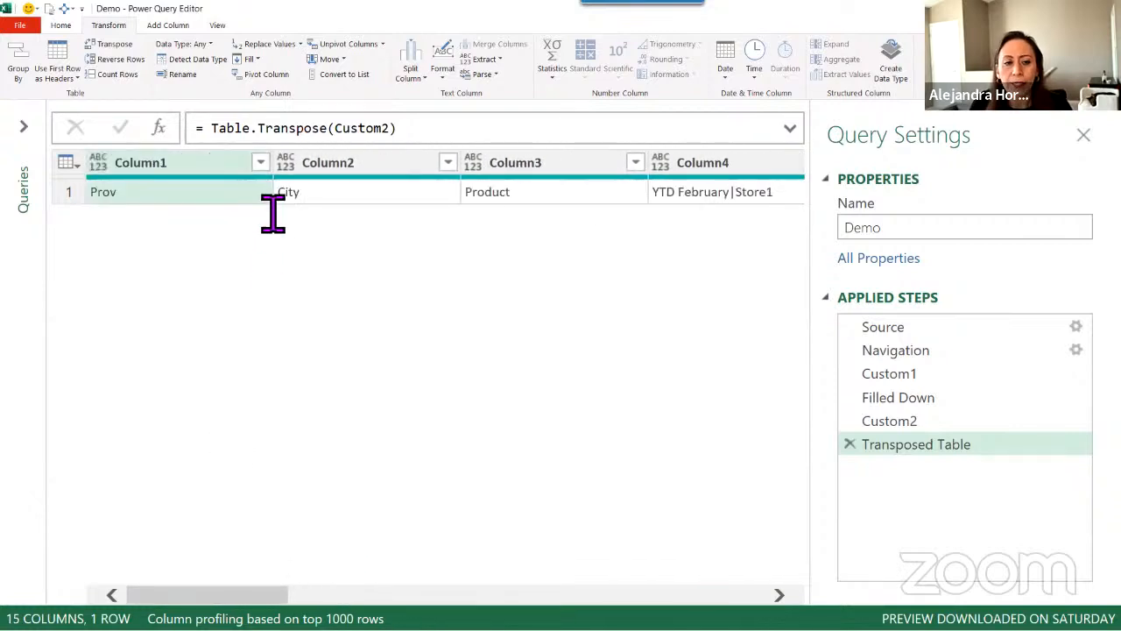
- Append & Sheet1_Sheet to the Table.Transpose(Custom2) formula and apply it to stack the original sheet data beneath the header row
{"action": "left_click", "coordinate": [941, 371]}
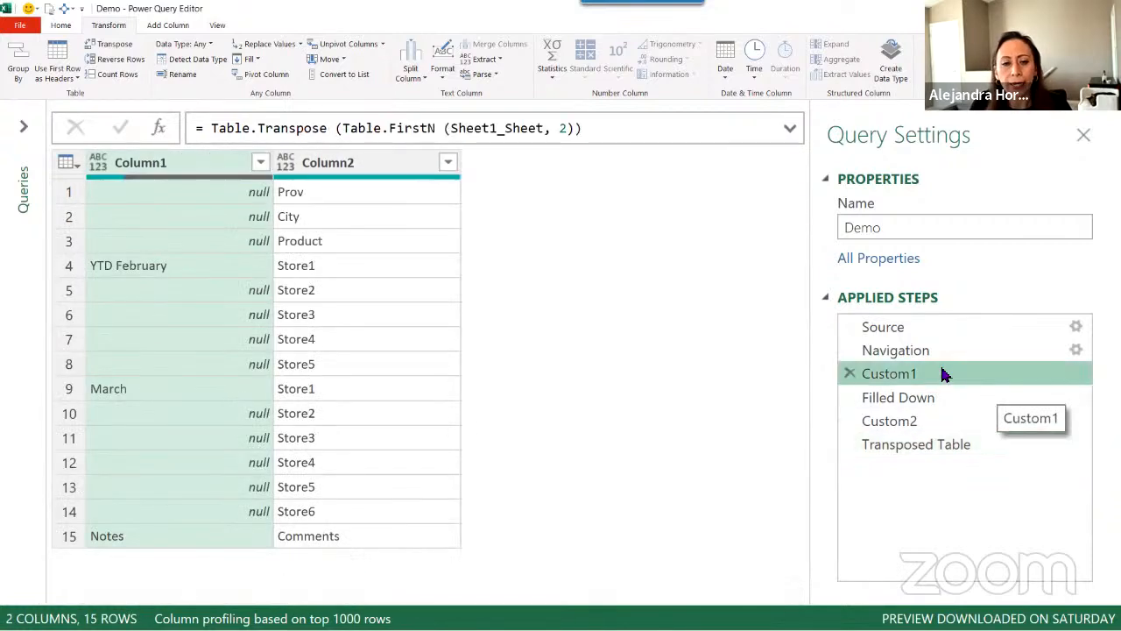
{"action": "left_click", "coordinate": [942, 352]}
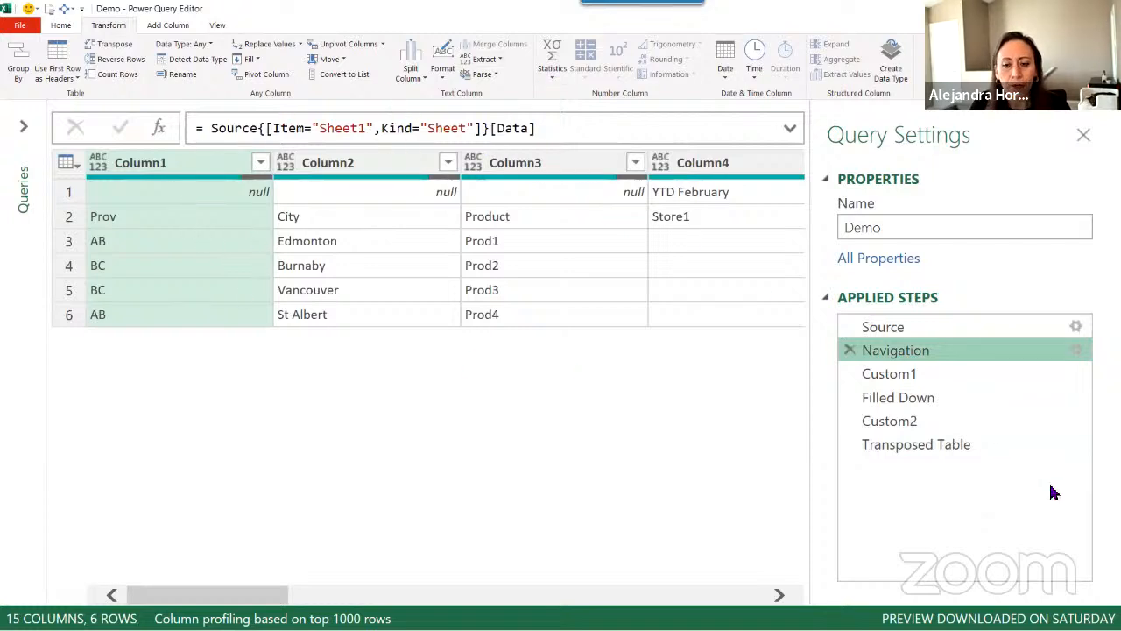
{"action": "left_click", "coordinate": [972, 442]}
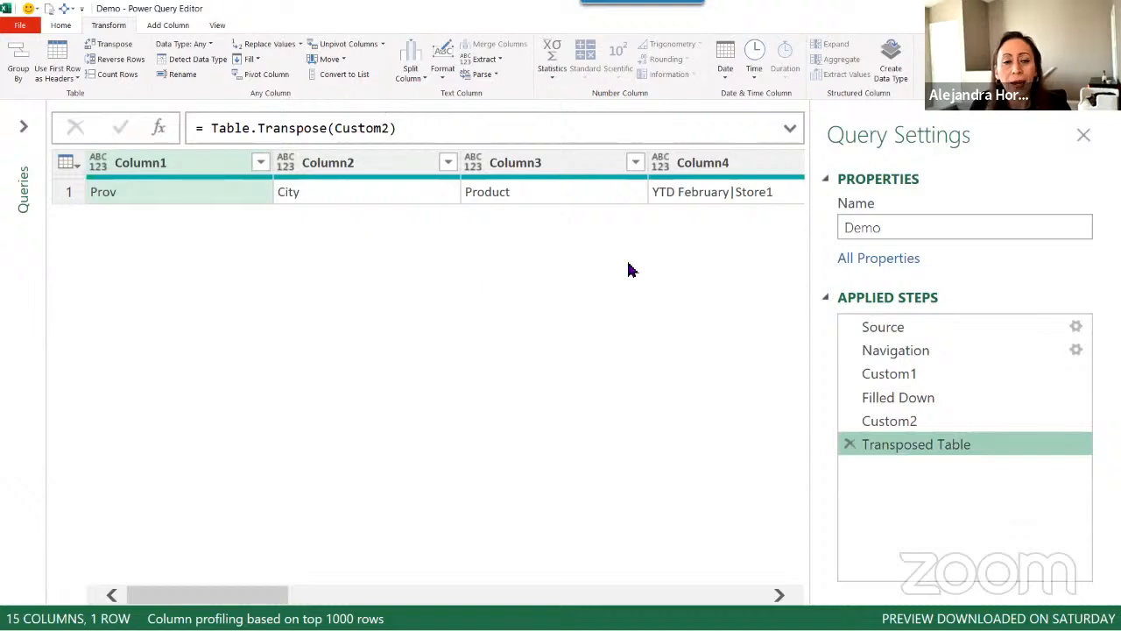
{"action": "left_click", "coordinate": [416, 127]}
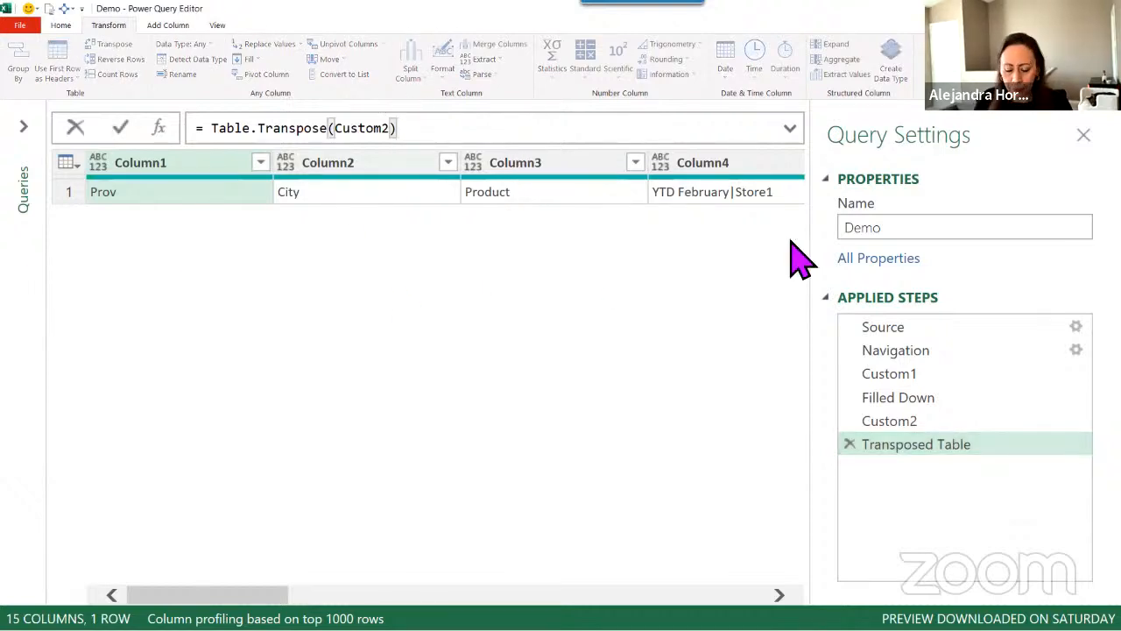
{"action": "type", "text": "&"}
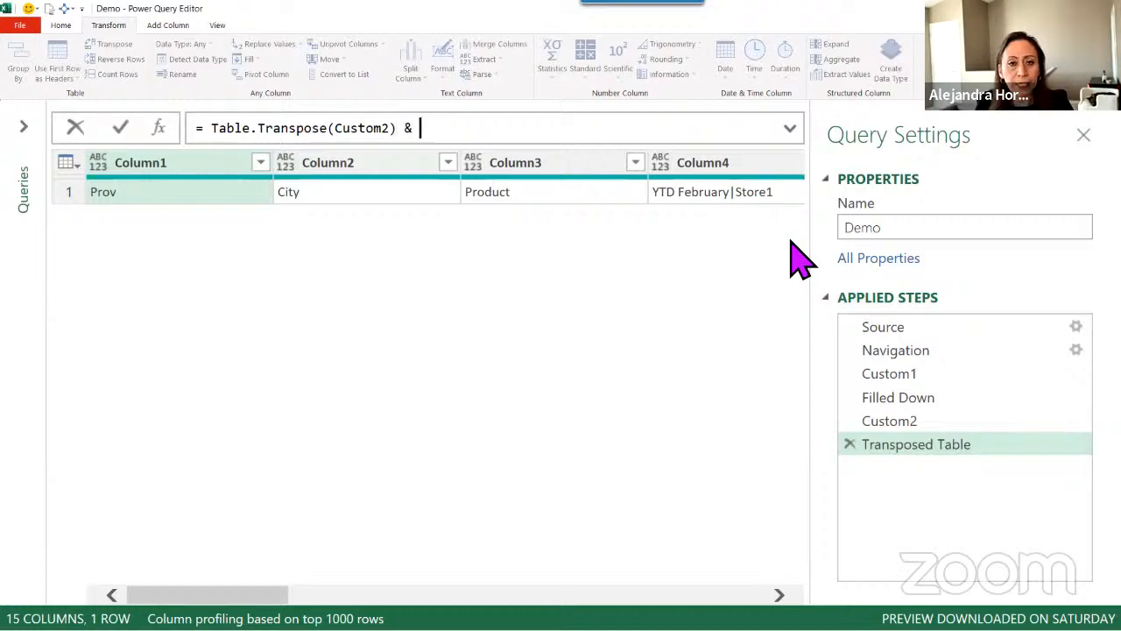
{"action": "type", "text": " Shee"}
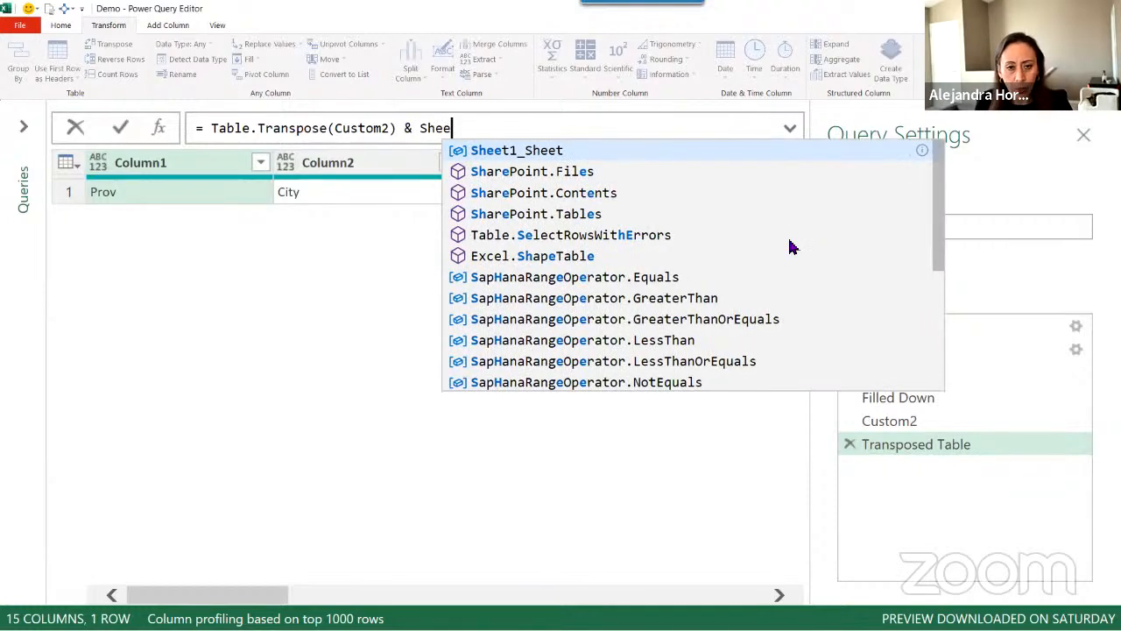
{"action": "key", "text": "Tab"}
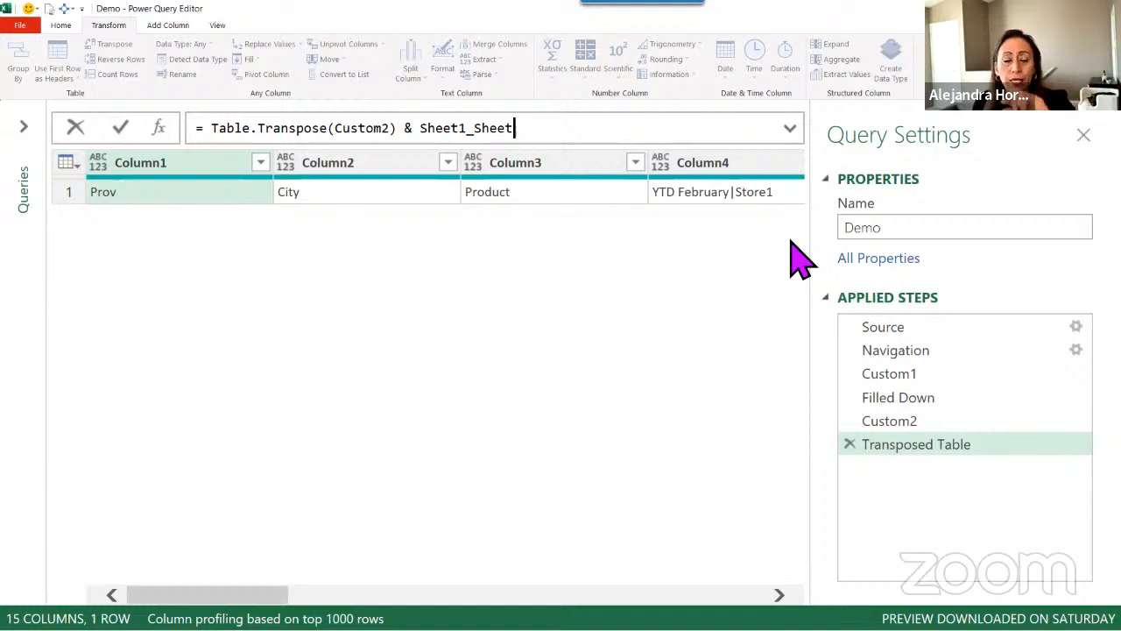
{"action": "key", "text": "Return"}
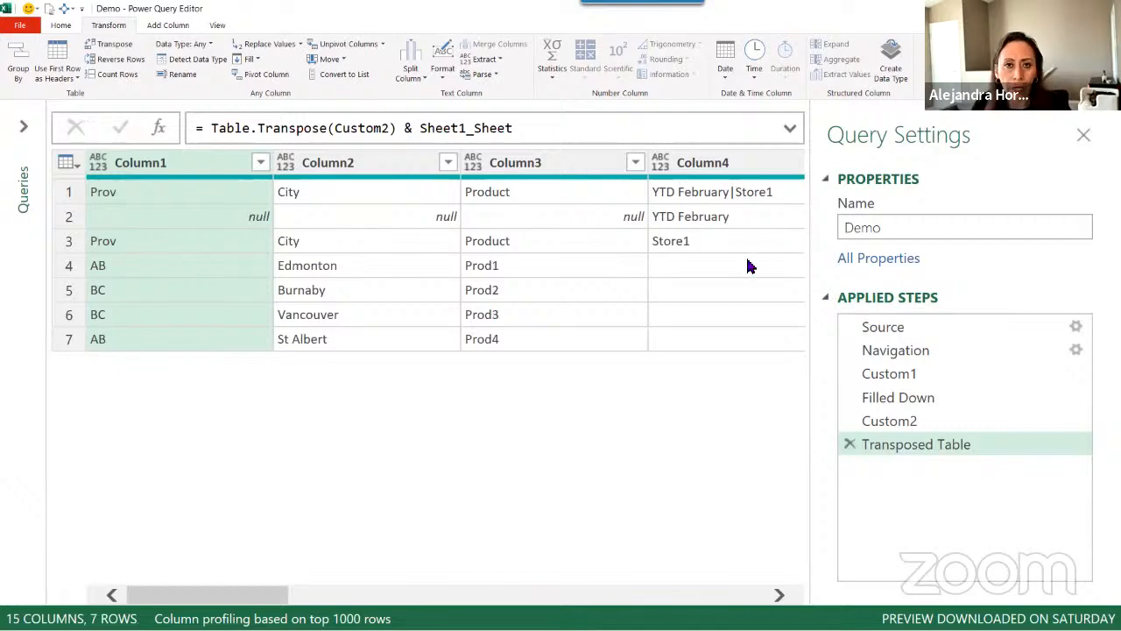
- Insert Table.Skip with an opening parenthesis before Sheet1_Sheet in the Transposed Table formula to target the old header rows
{"action": "left_click", "coordinate": [65, 185]}
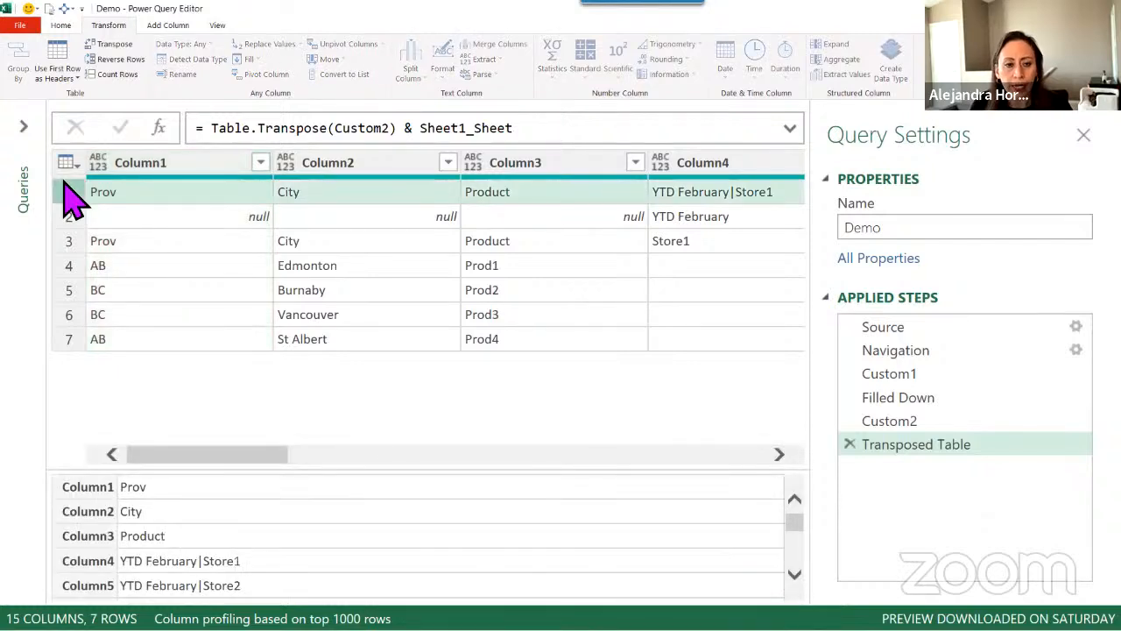
{"action": "left_click", "coordinate": [67, 217]}
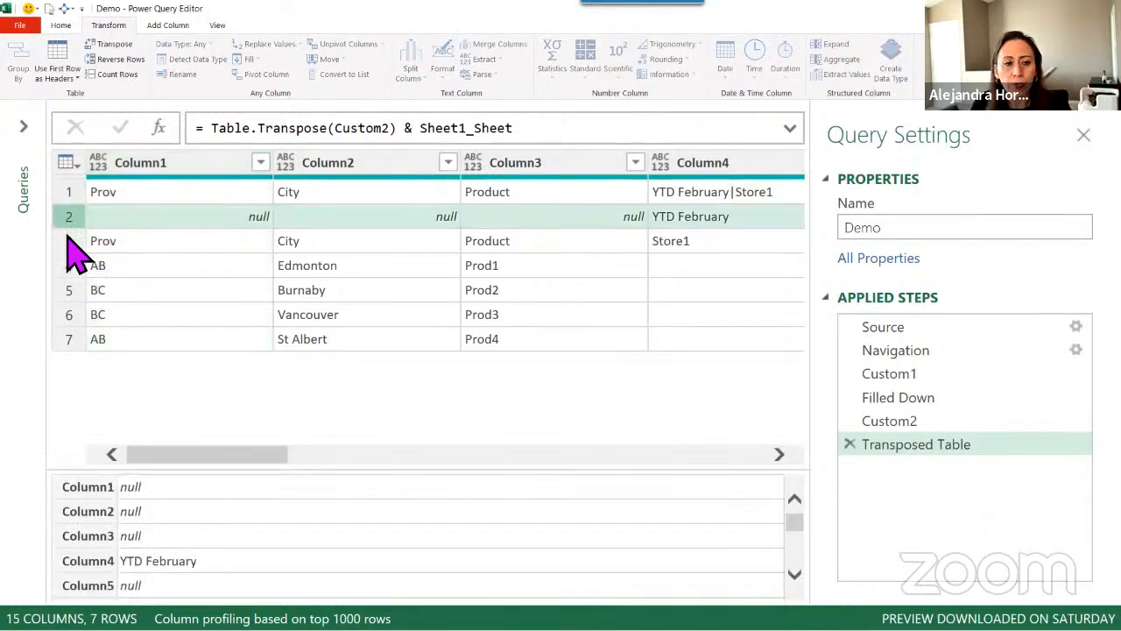
{"action": "left_click", "coordinate": [69, 238]}
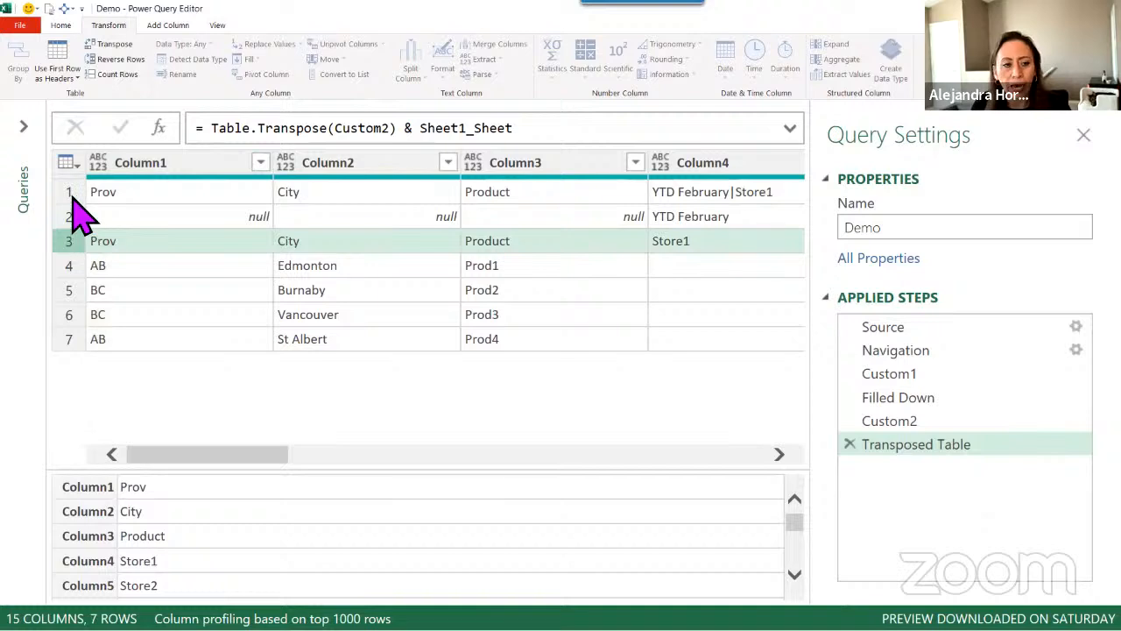
{"action": "left_click", "coordinate": [73, 197]}
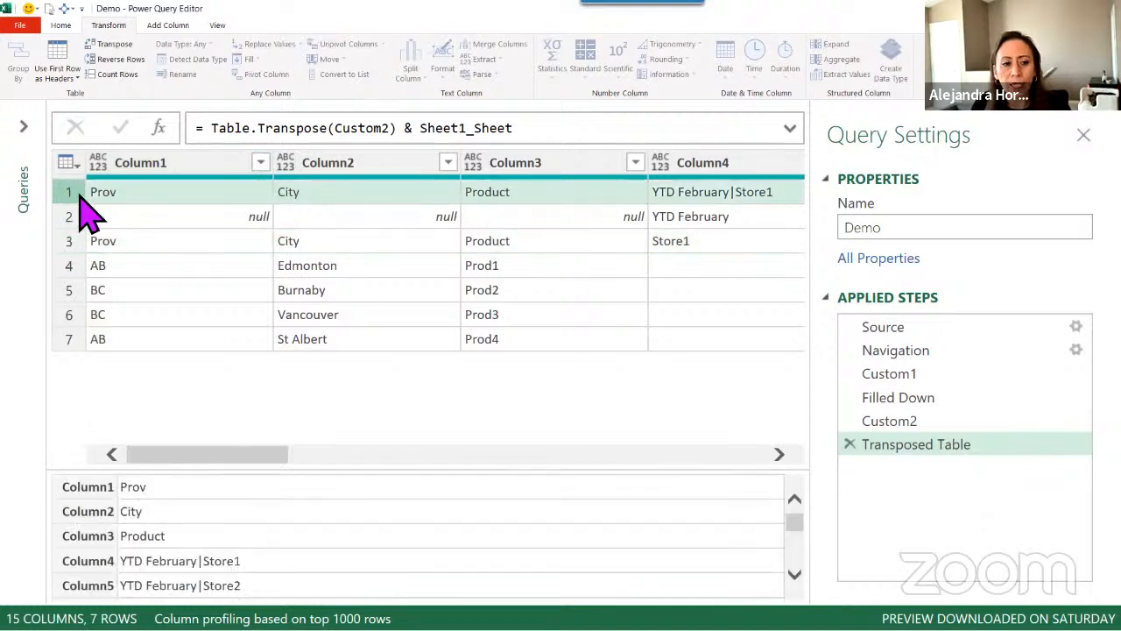
{"action": "double_click", "coordinate": [429, 132]}
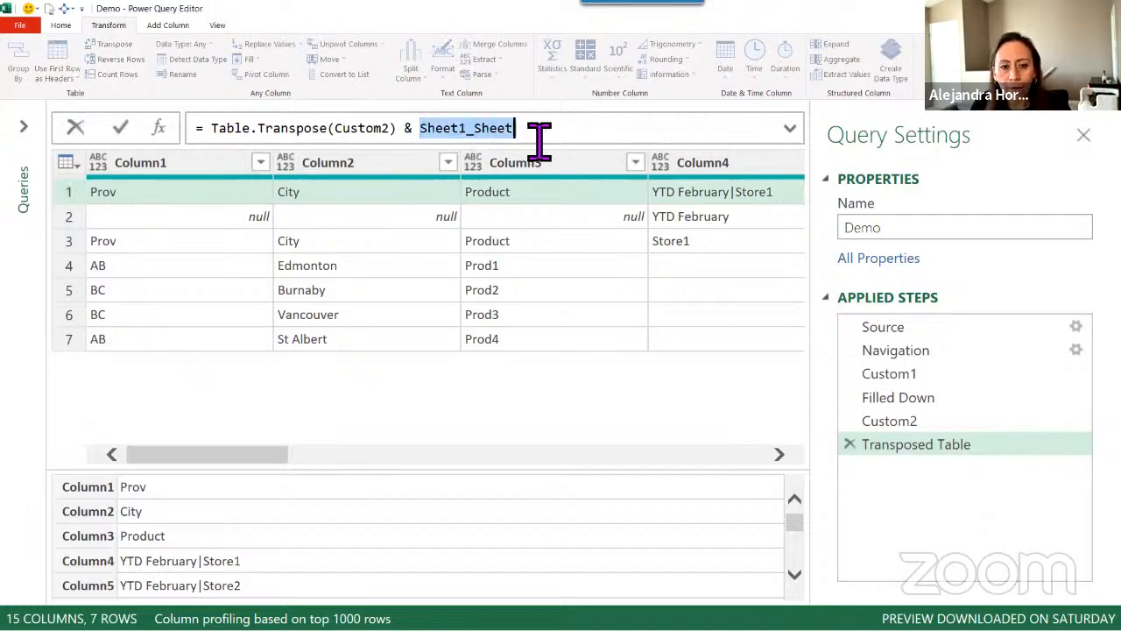
{"action": "left_click", "coordinate": [419, 129]}
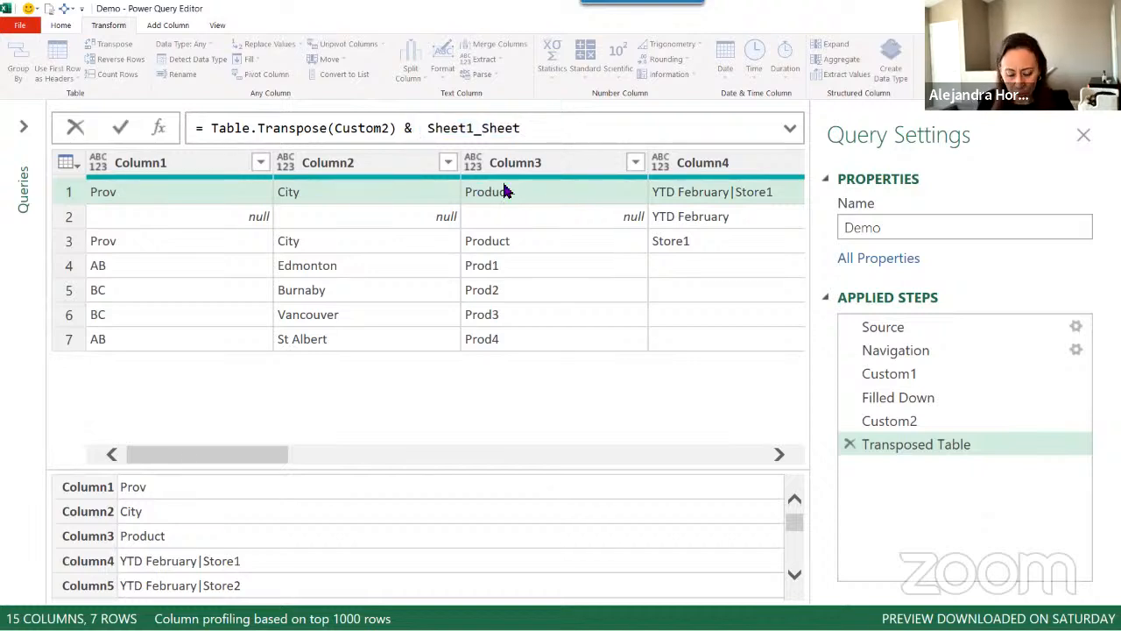
{"action": "type", "text": "task"}
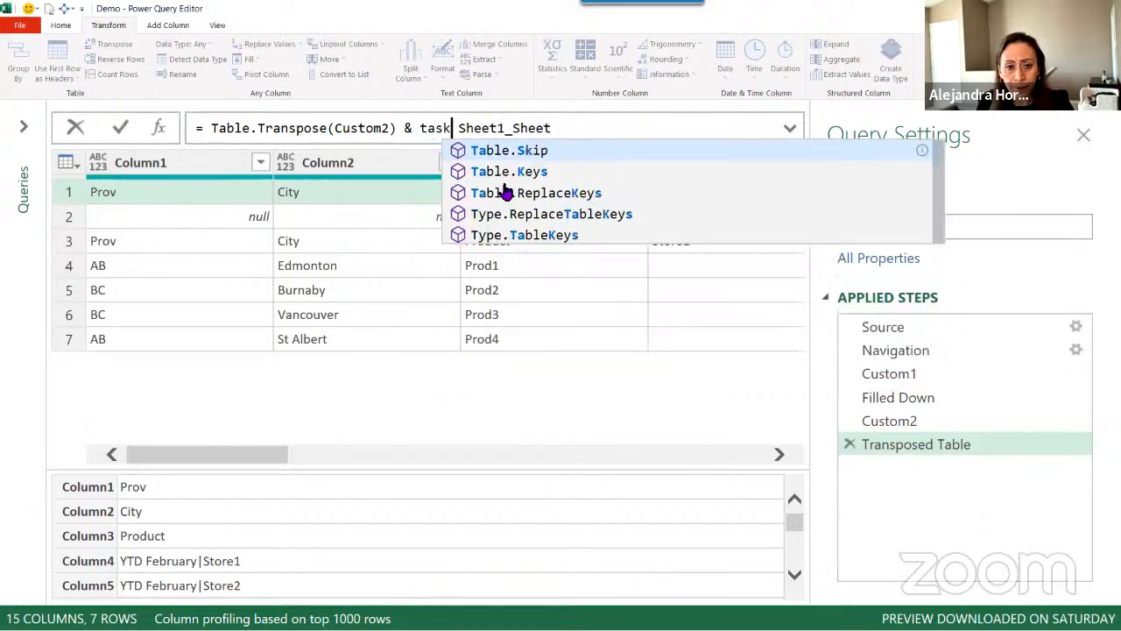
{"action": "key", "text": "Tab"}
{"action": "type", "text": "("}
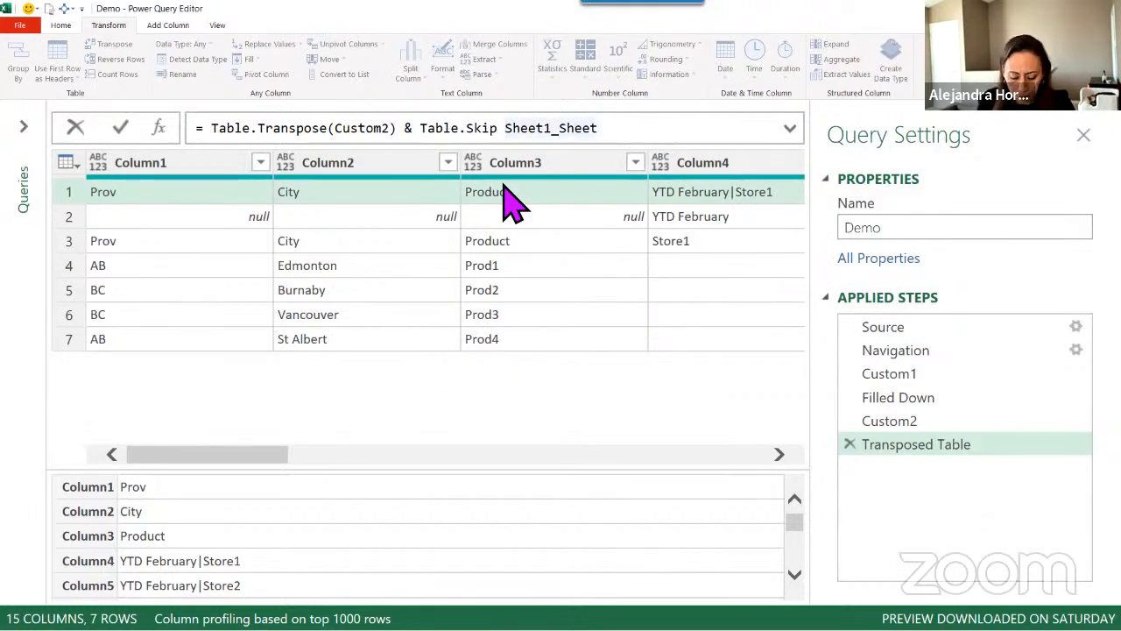
- Set the Table.Skip row count to 2, close the call, apply the formula and check the remaining data rows
{"action": "key", "text": "End"}
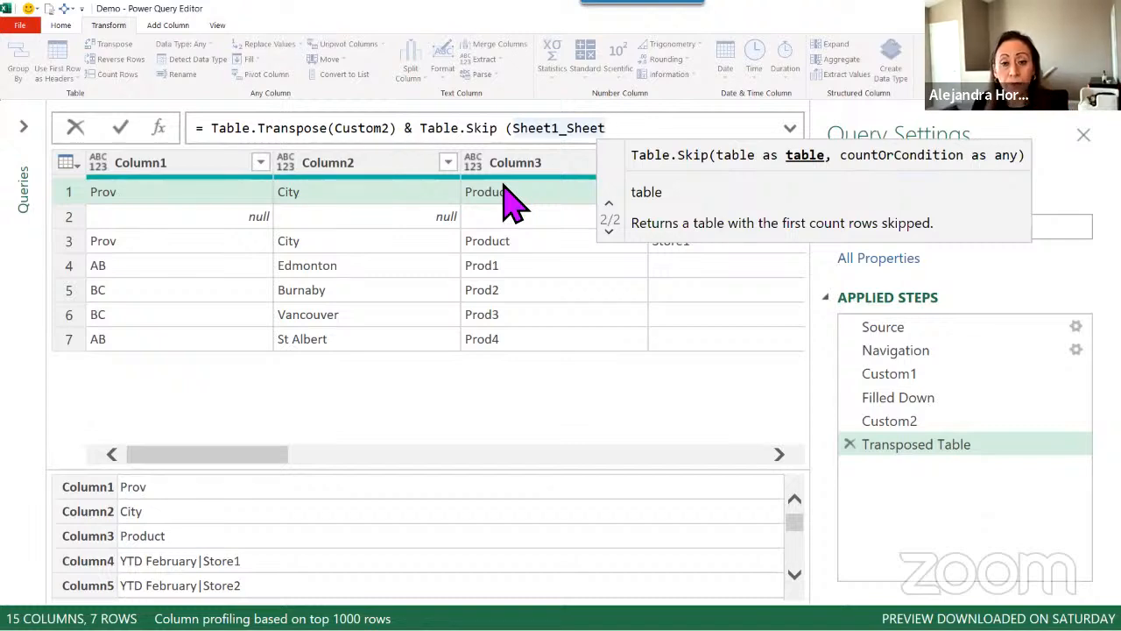
{"action": "type", "text": ","}
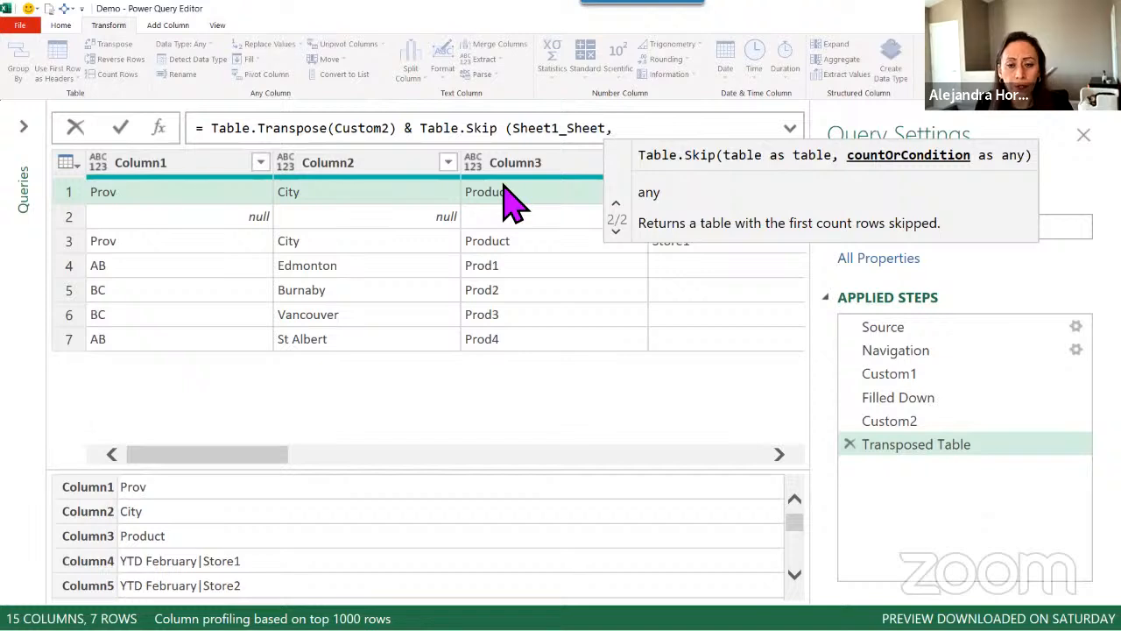
{"action": "type", "text": "2"}
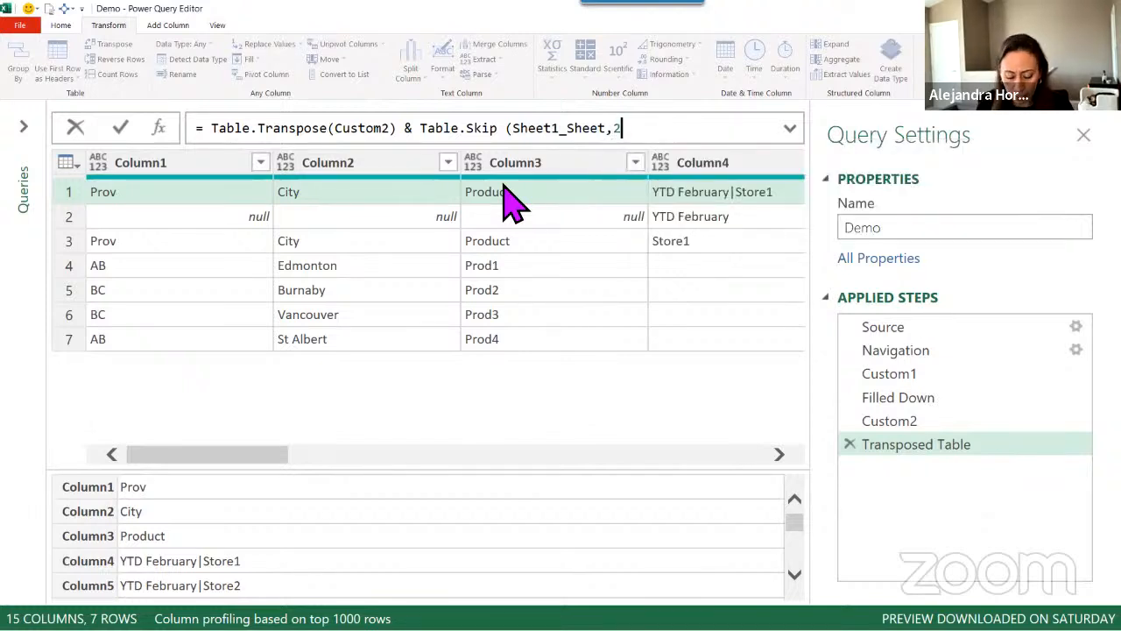
{"action": "type", "text": ")"}
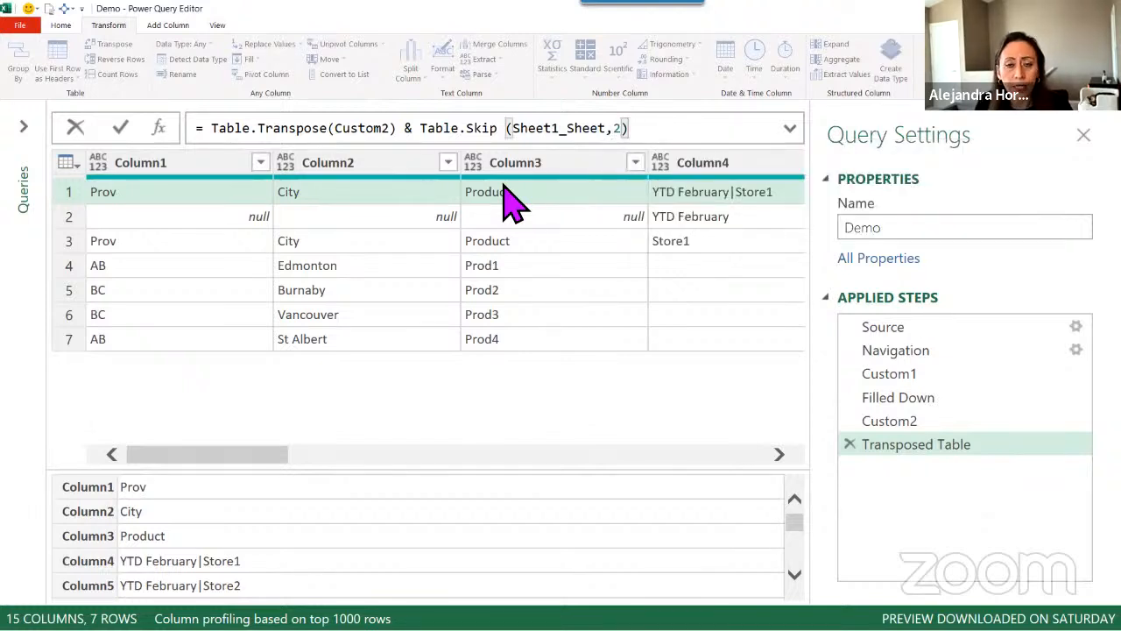
{"action": "key", "text": "Return"}
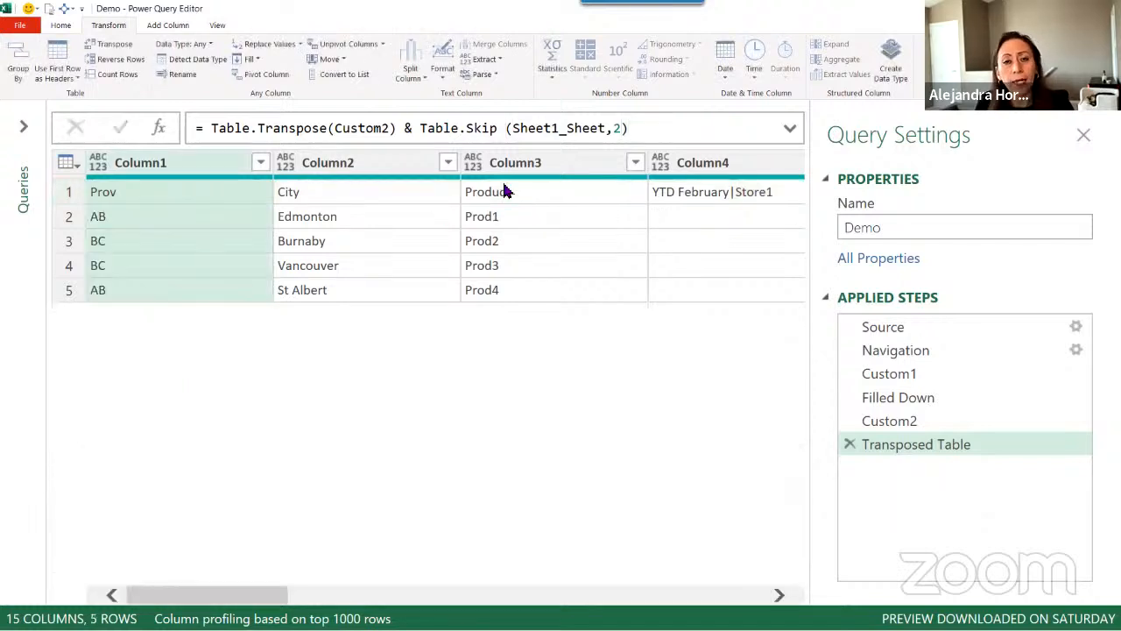
{"action": "left_click", "coordinate": [70, 219]}
{"action": "left_click", "coordinate": [66, 242]}
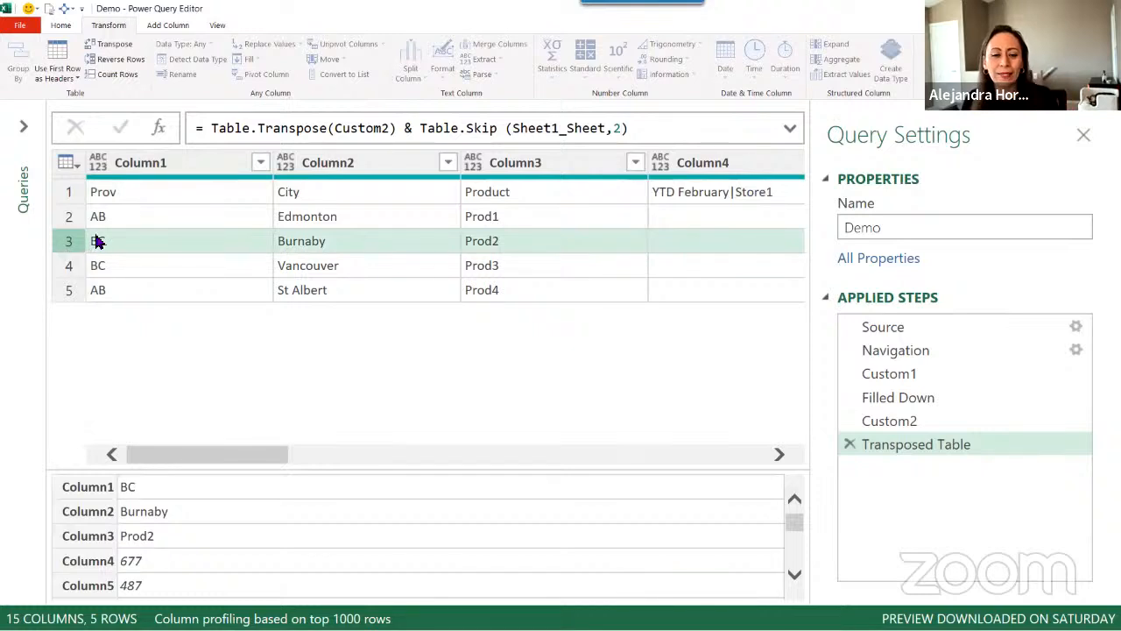
- Rename the Transposed Table step as Transposed
{"action": "double_click", "coordinate": [928, 445]}
{"action": "key", "text": "End"}
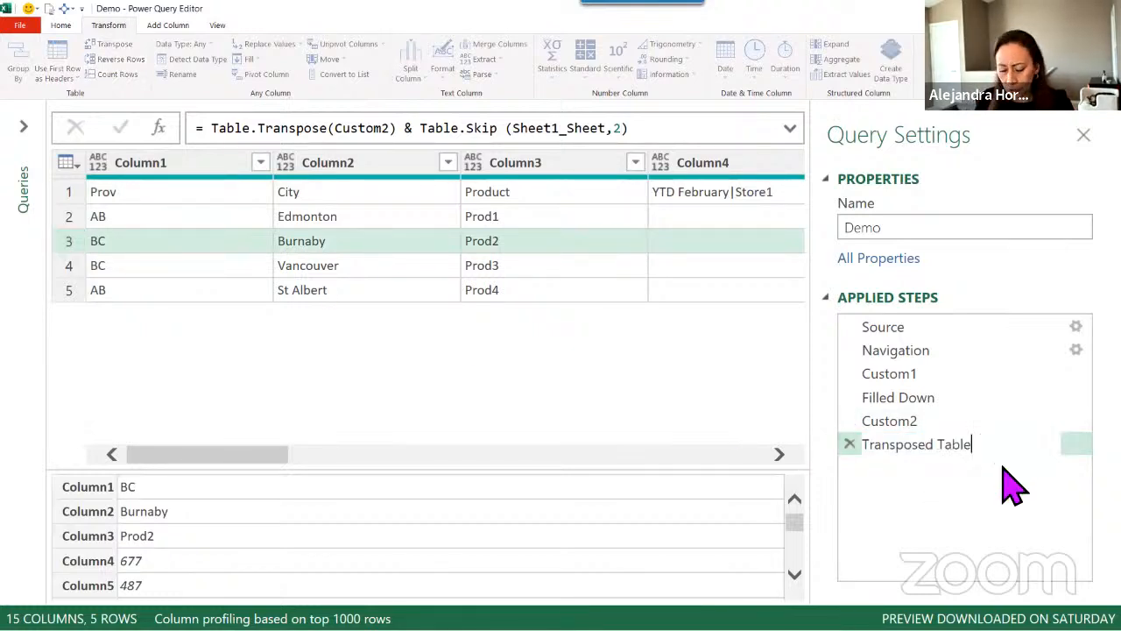
{"action": "key", "text": "BackSpace"}
{"action": "key", "text": "BackSpace"}
{"action": "key", "text": "BackSpace"}
{"action": "key", "text": "BackSpace"}
{"action": "key", "text": "BackSpace"}
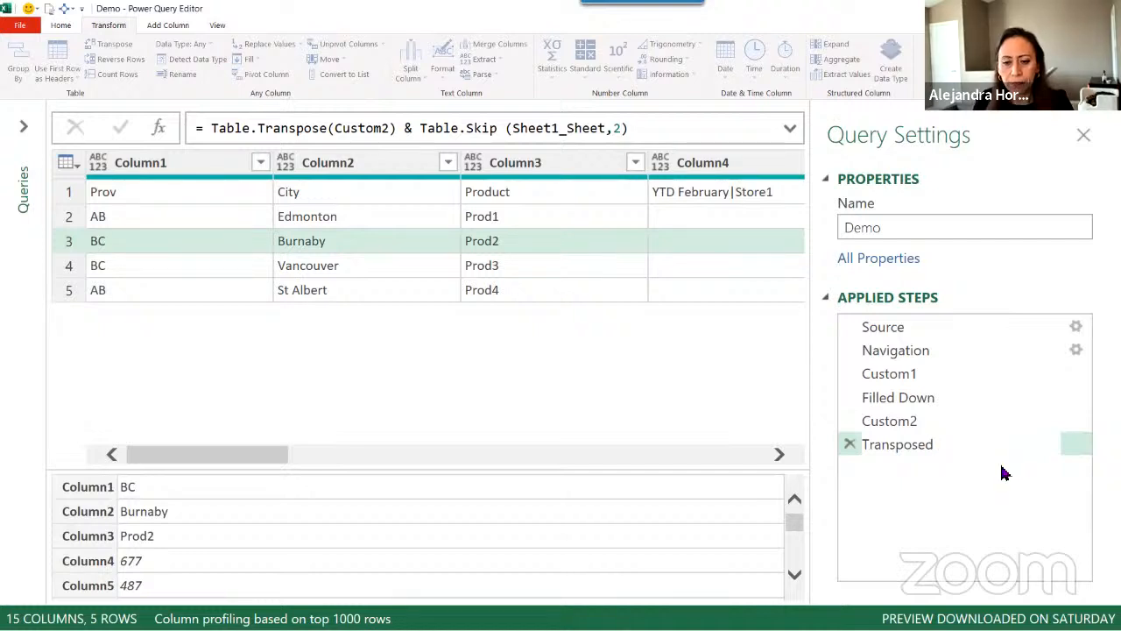
{"action": "key", "text": "Return"}
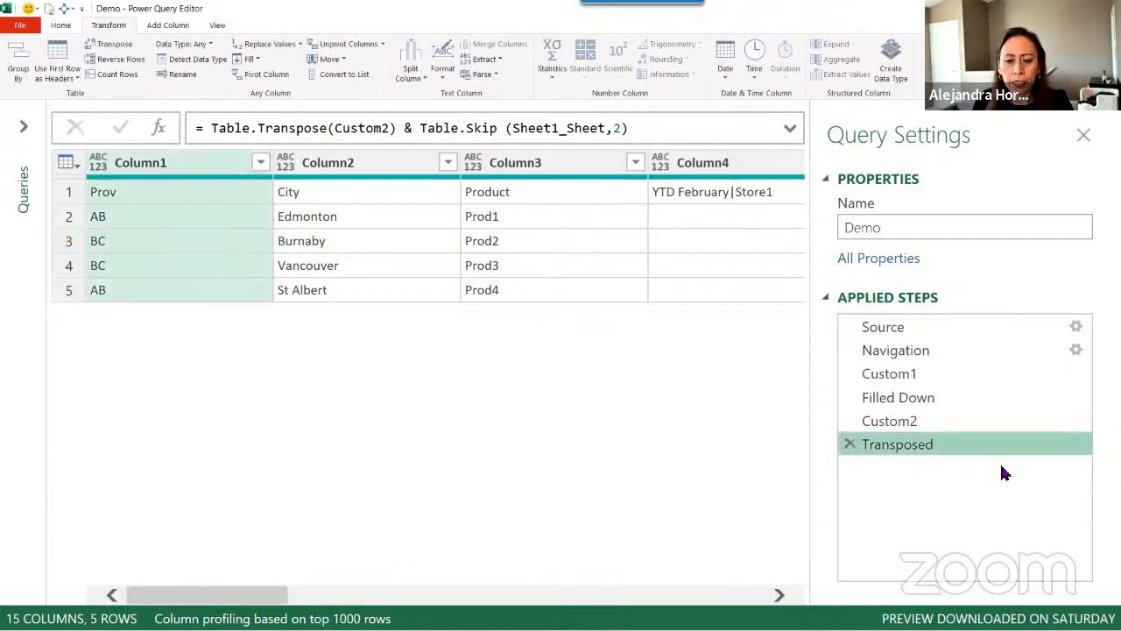
- Examine the #"Filled Down" step reference, with its hash sign and space, in the Custom2 formula and return to the Filled Down step
{"action": "left_click", "coordinate": [945, 399]}
{"action": "left_click", "coordinate": [889, 421]}
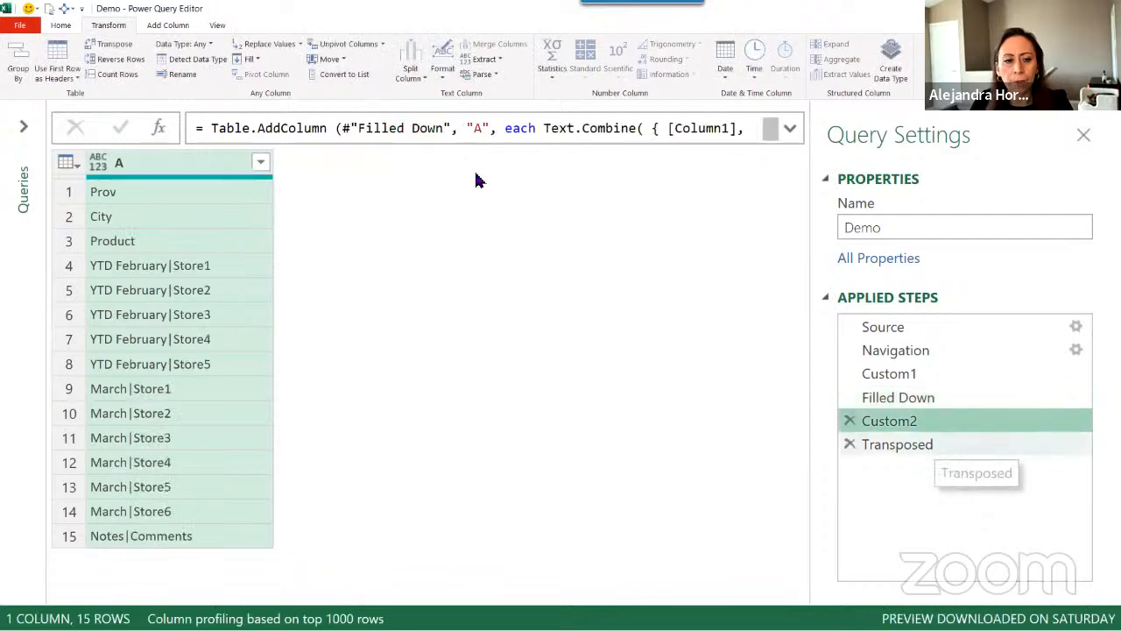
{"action": "double_click", "coordinate": [339, 127]}
{"action": "left_click_drag", "start_coordinate": [439, 140], "coordinate": [461, 137]}
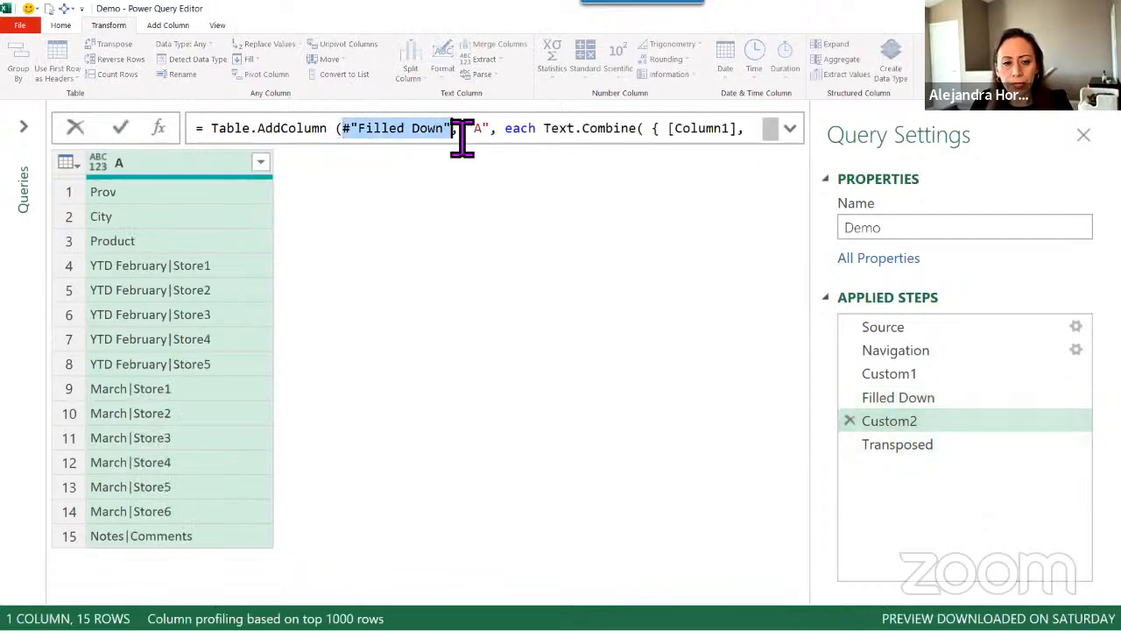
{"action": "left_click", "coordinate": [349, 132]}
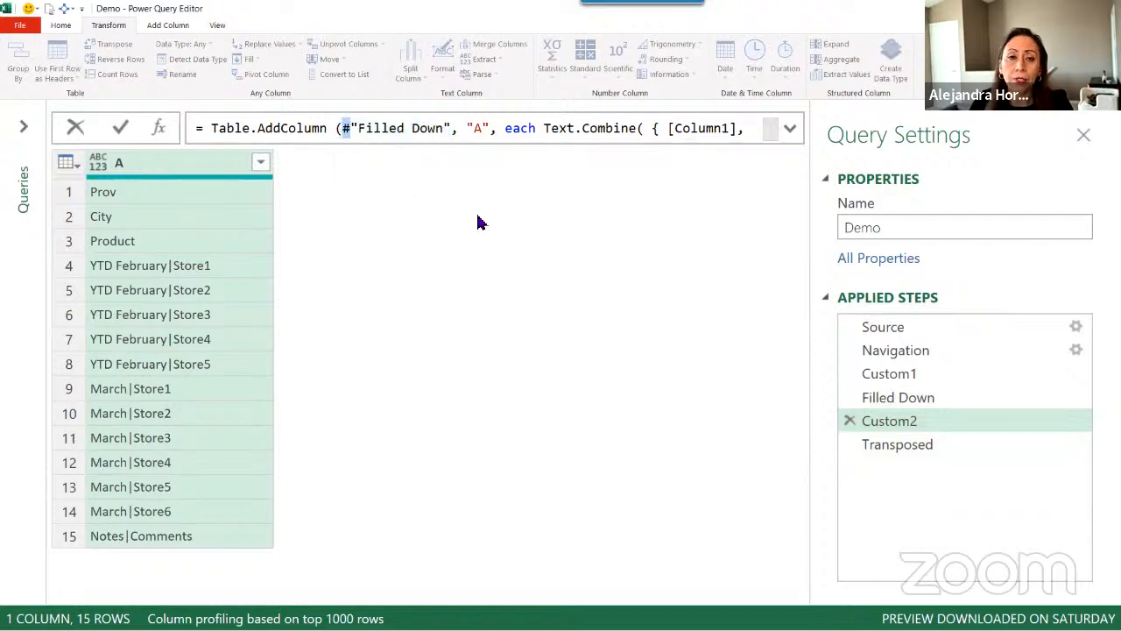
{"action": "left_click", "coordinate": [416, 137]}
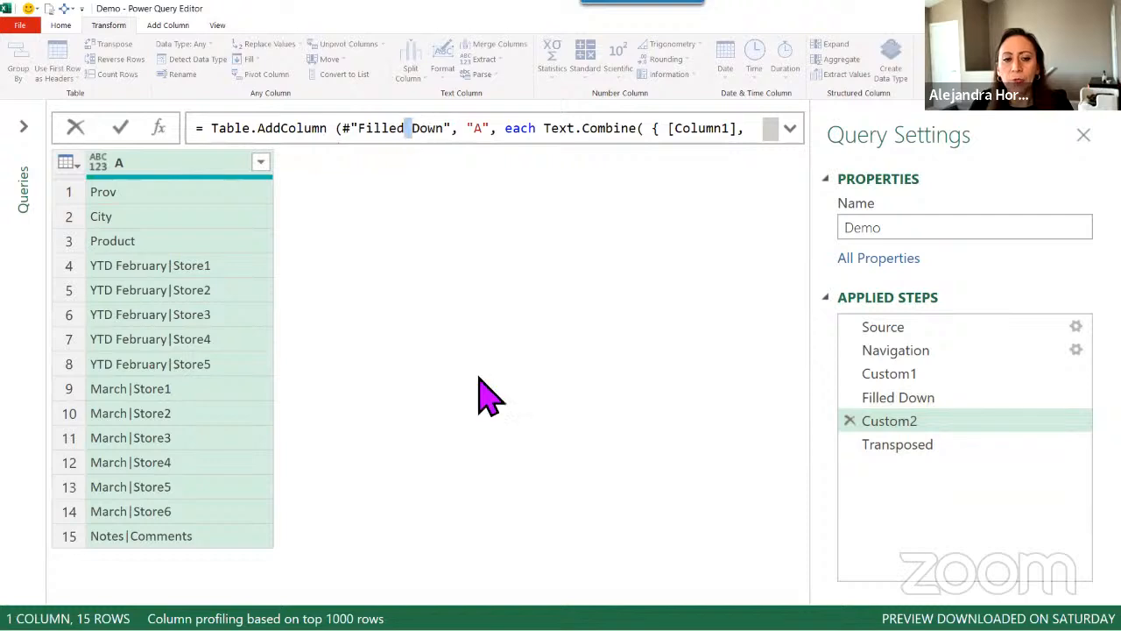
{"action": "left_click", "coordinate": [945, 399]}
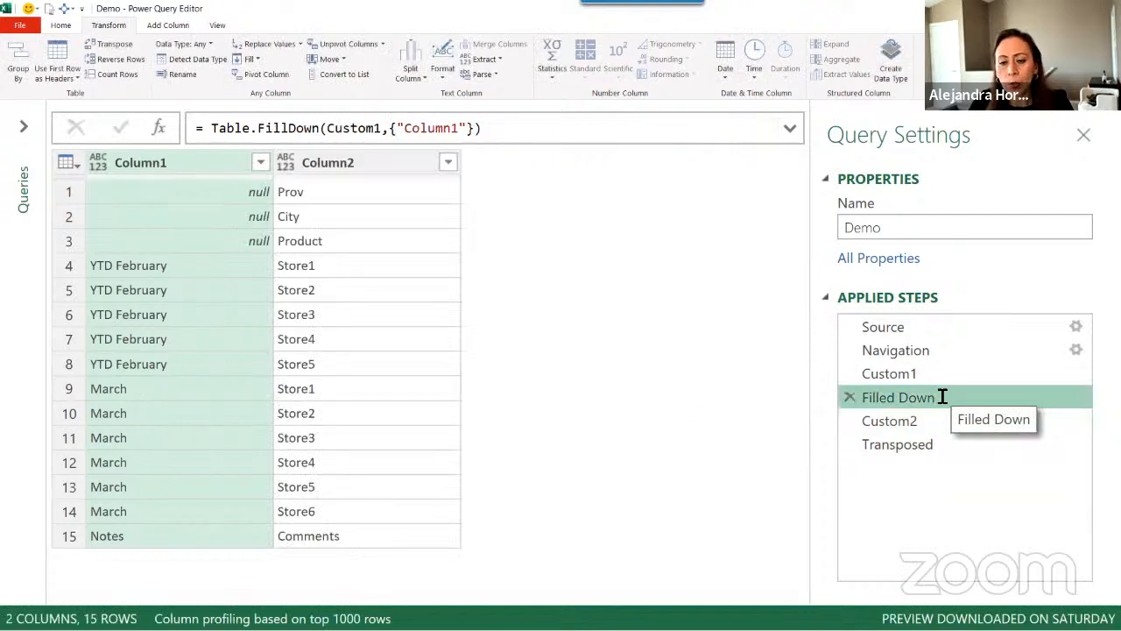
- Rename the Filled Down step as FilledDown, without the space, and check its reference in the Custom2 formula
{"action": "left_click", "coordinate": [1016, 403]}
{"action": "key", "text": "Left"}
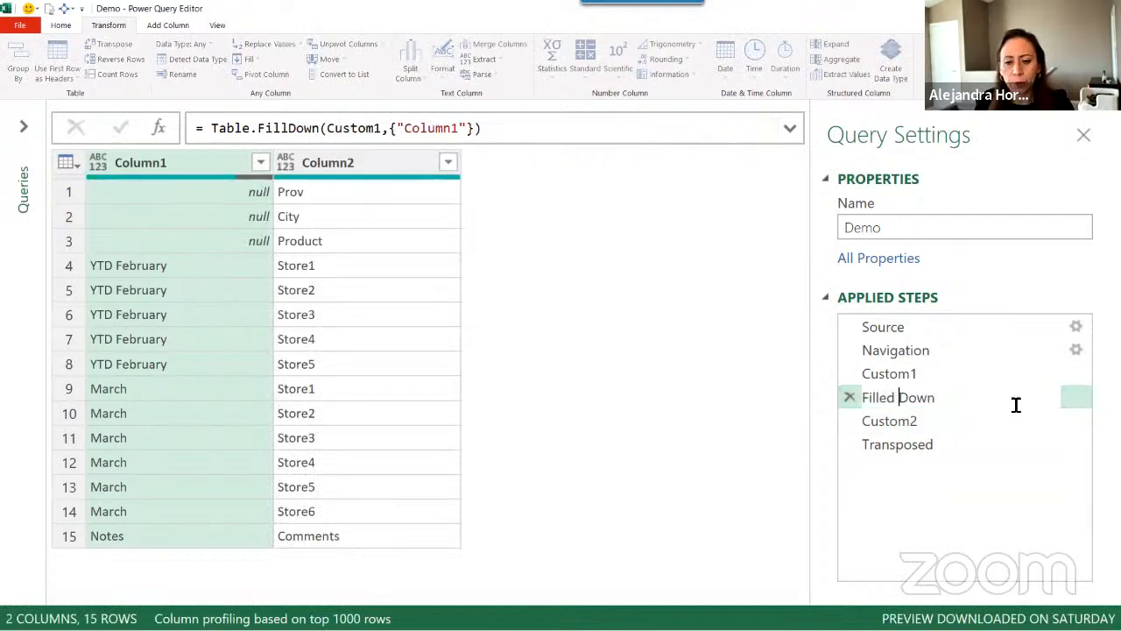
{"action": "key", "text": "BackSpace"}
{"action": "key", "text": "Return"}
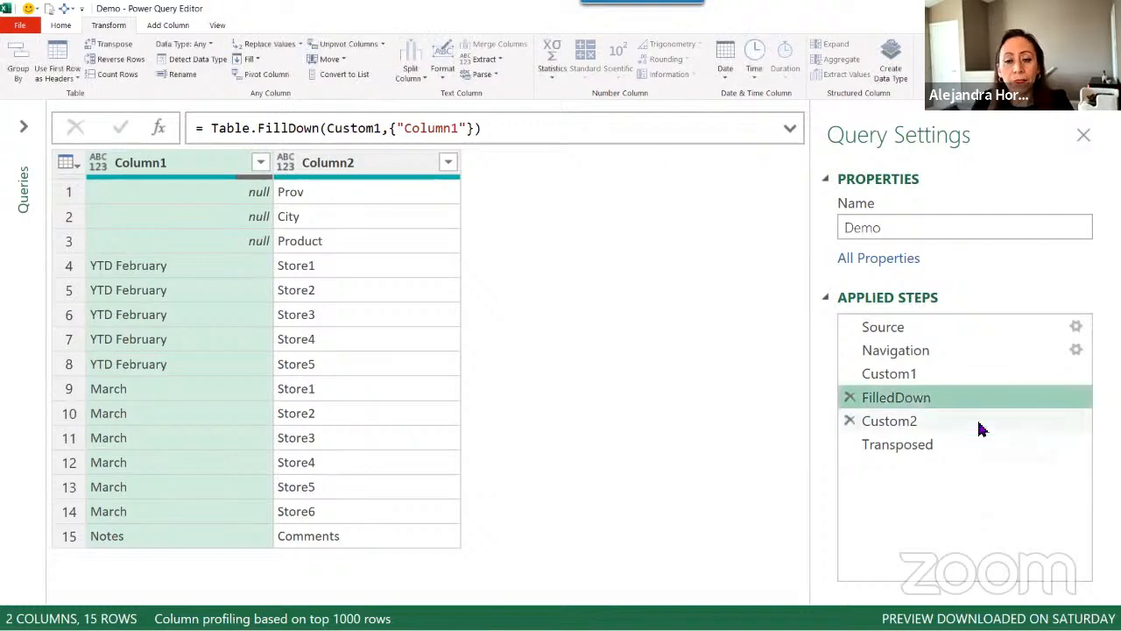
{"action": "left_click", "coordinate": [932, 420]}
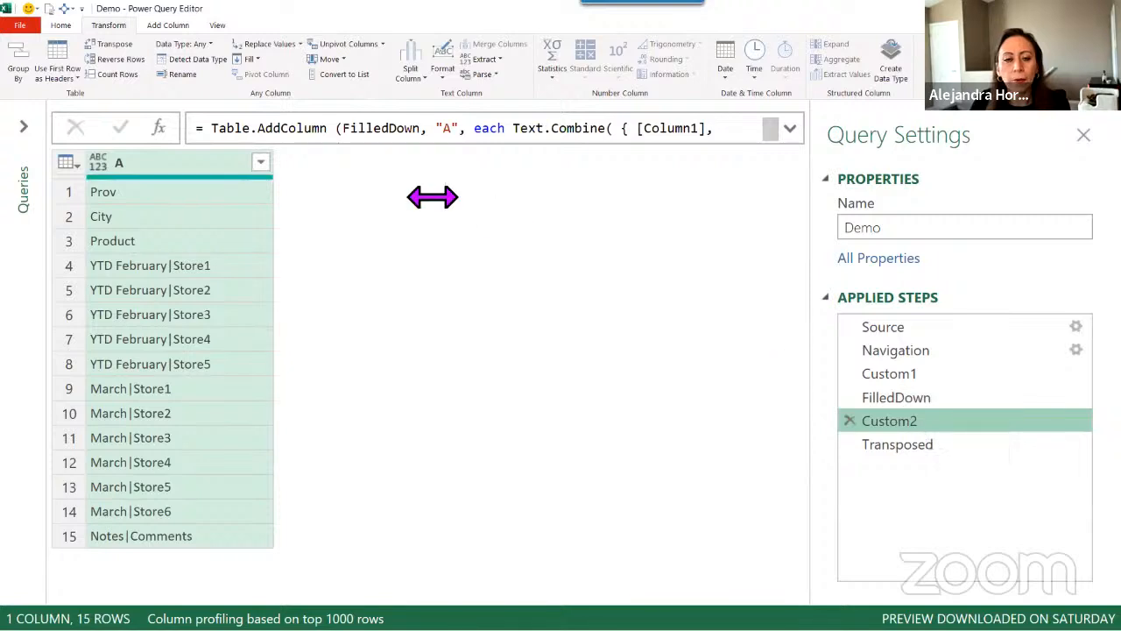
{"action": "left_click_drag", "start_coordinate": [343, 131], "coordinate": [425, 137]}
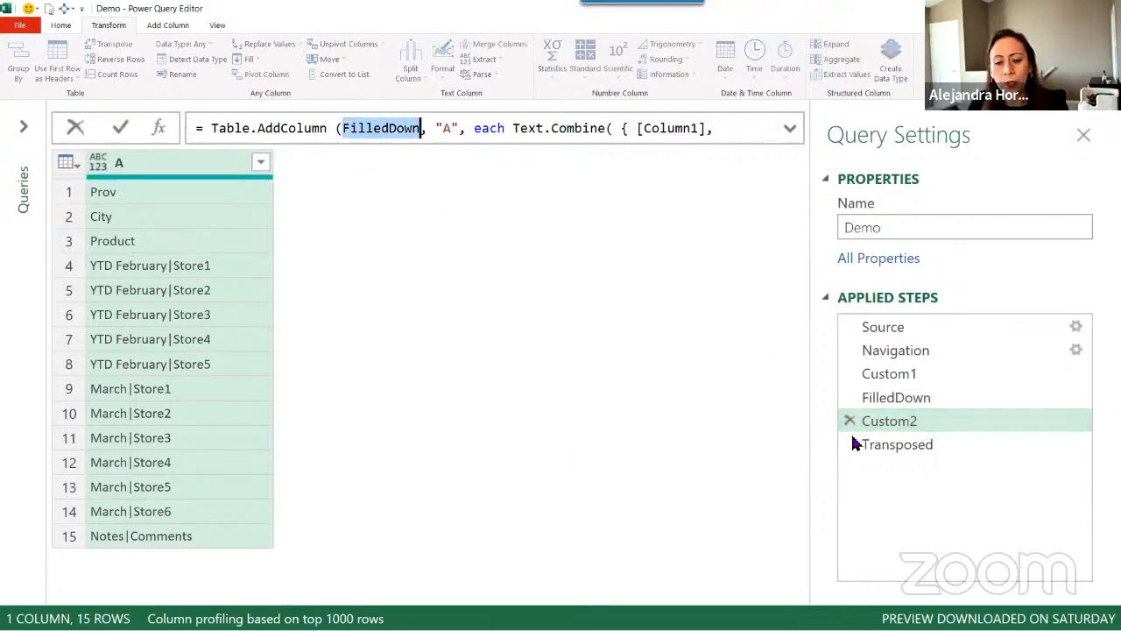
- Wrap the entire Transposed step formula in Table.PromoteHeaders so its first row becomes the column headers
{"action": "left_click", "coordinate": [932, 447]}
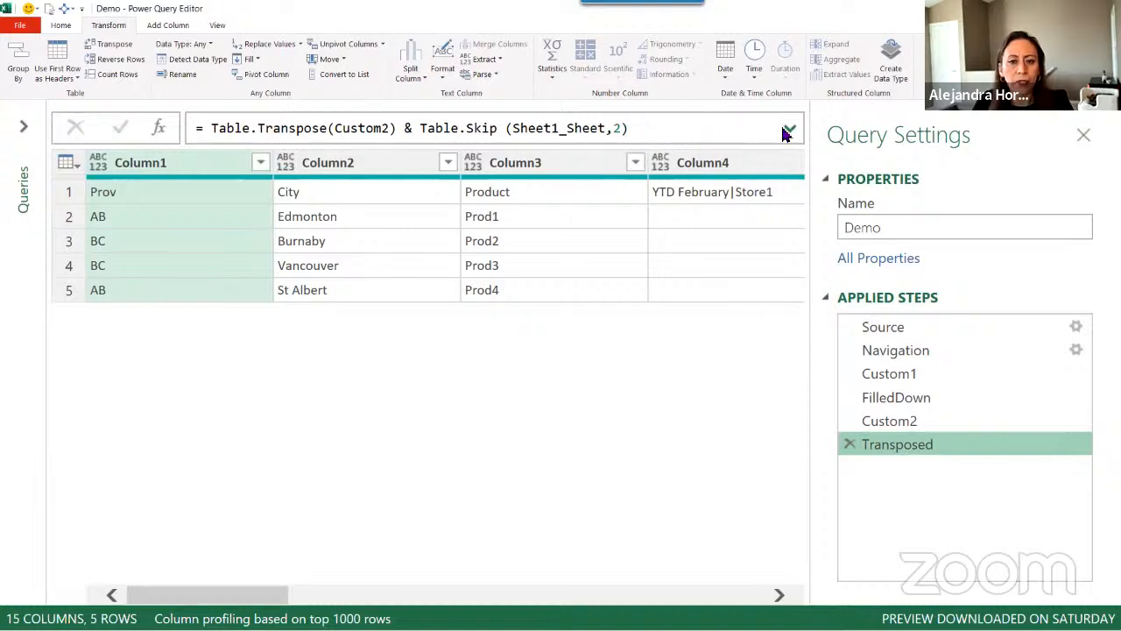
{"action": "left_click", "coordinate": [212, 132]}
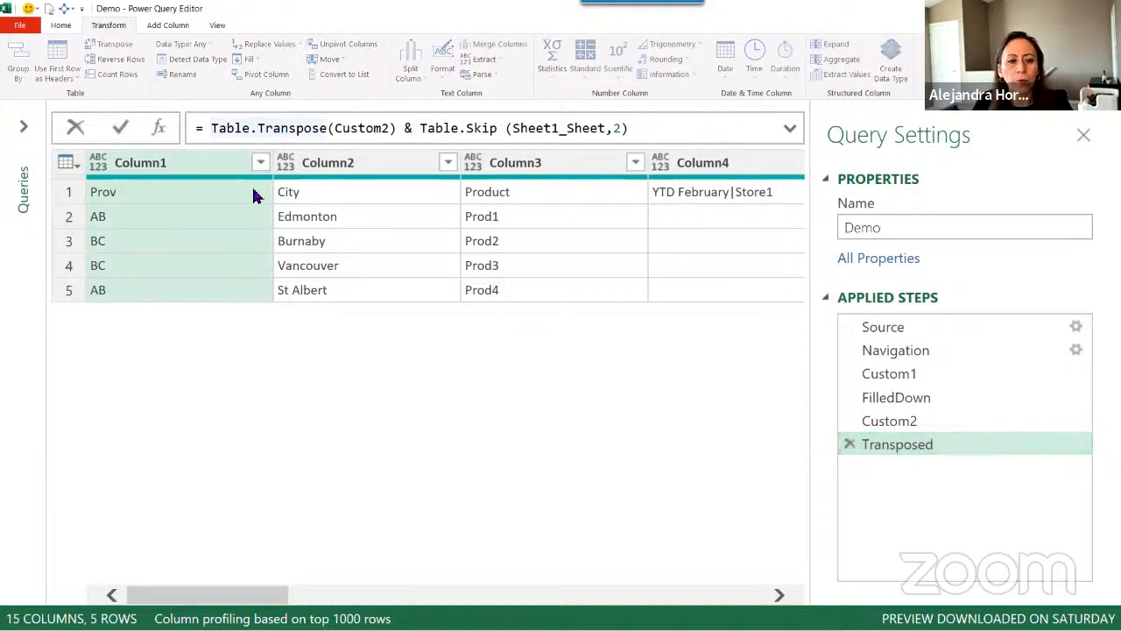
{"action": "left_click", "coordinate": [69, 194]}
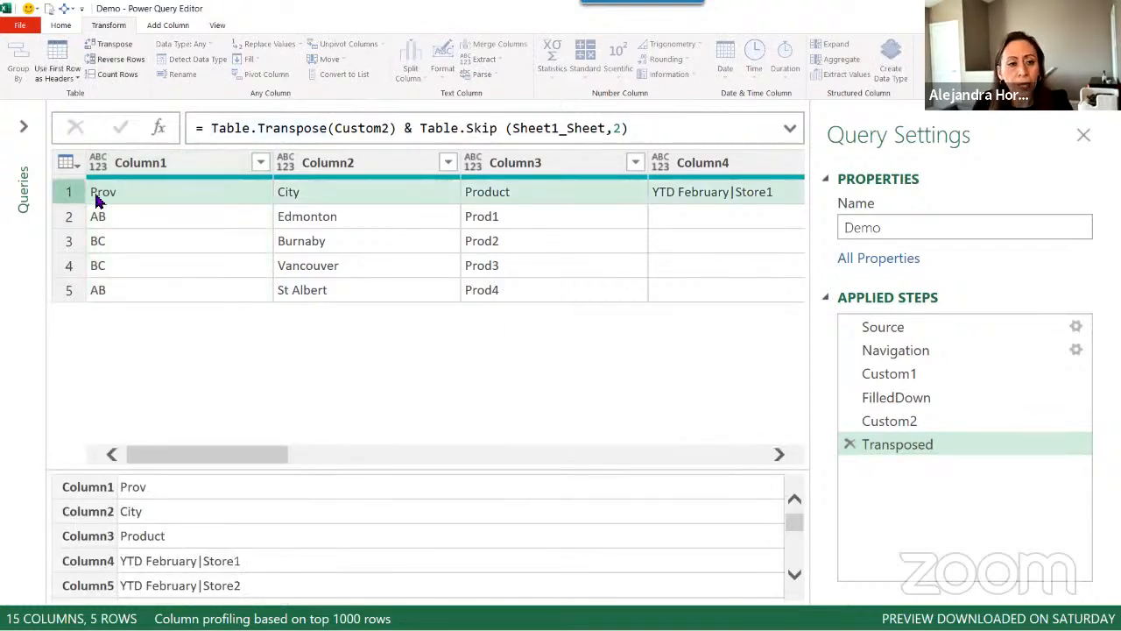
{"action": "left_click", "coordinate": [213, 131]}
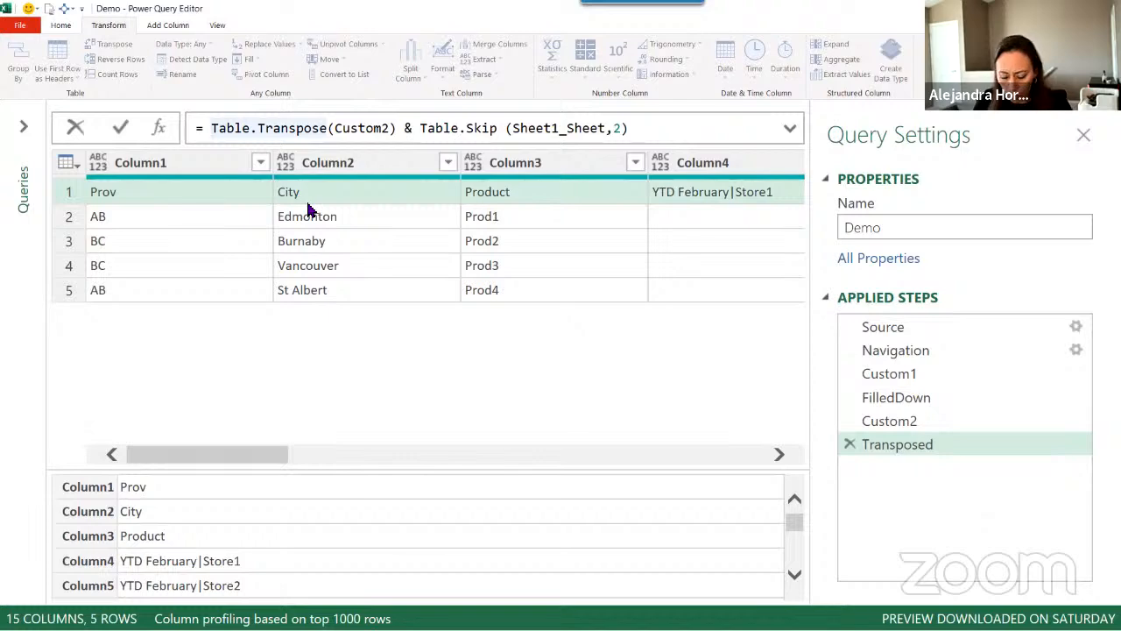
{"action": "type", "text": "ta"}
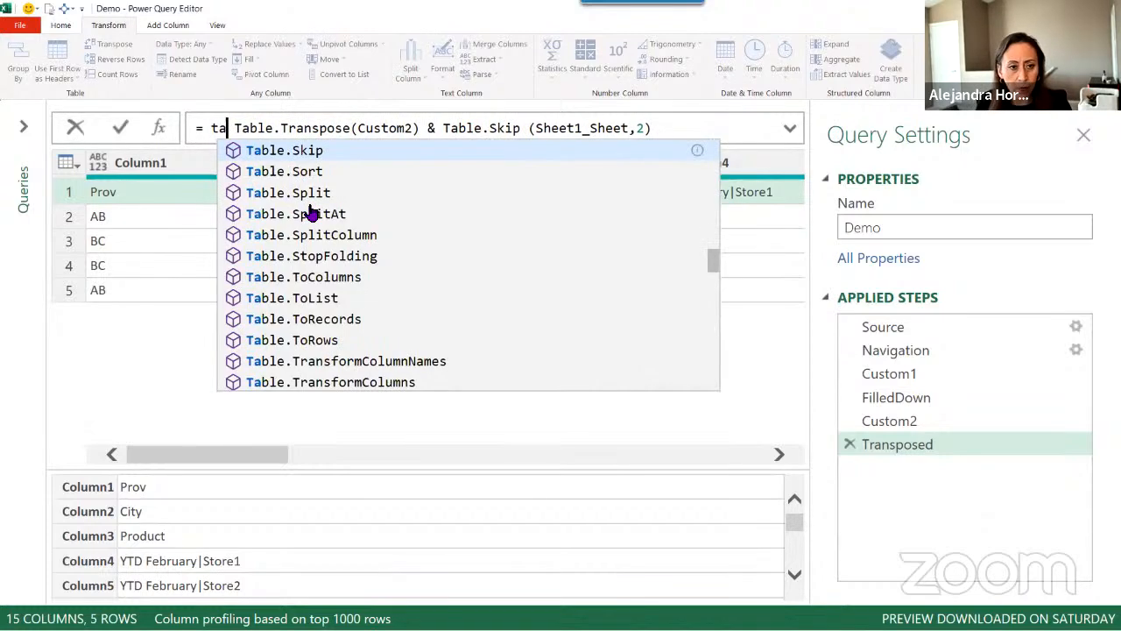
{"action": "type", "text": "pohe"}
{"action": "key", "text": "Tab"}
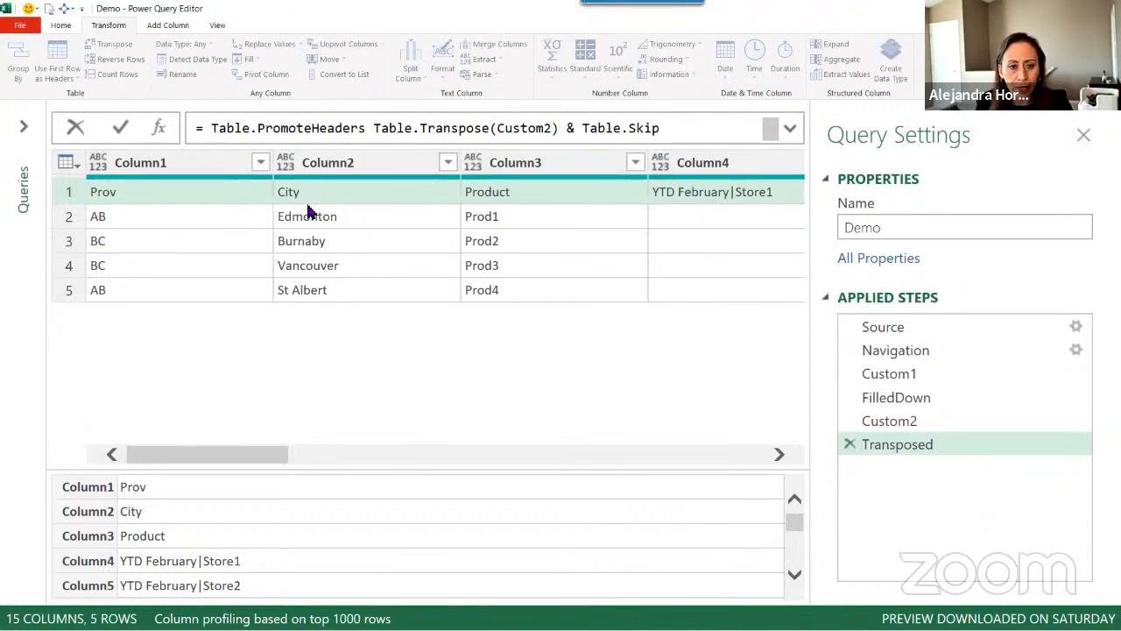
{"action": "type", "text": "("}
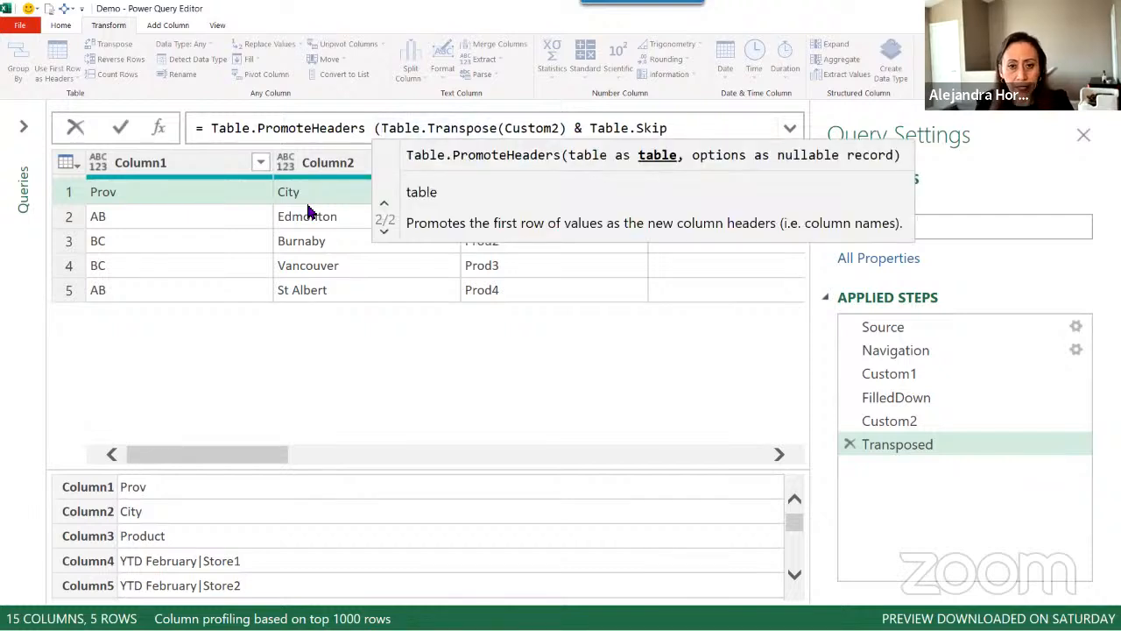
{"action": "key", "text": "End"}
{"action": "key", "text": "End"}
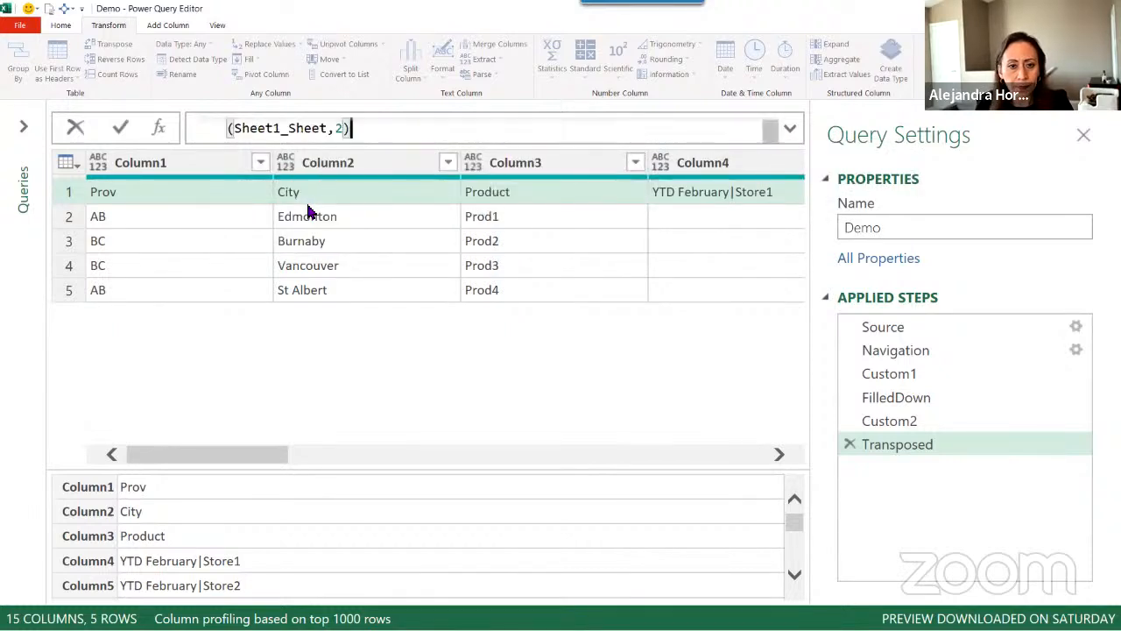
{"action": "type", "text": ")"}
{"action": "key", "text": "Return"}
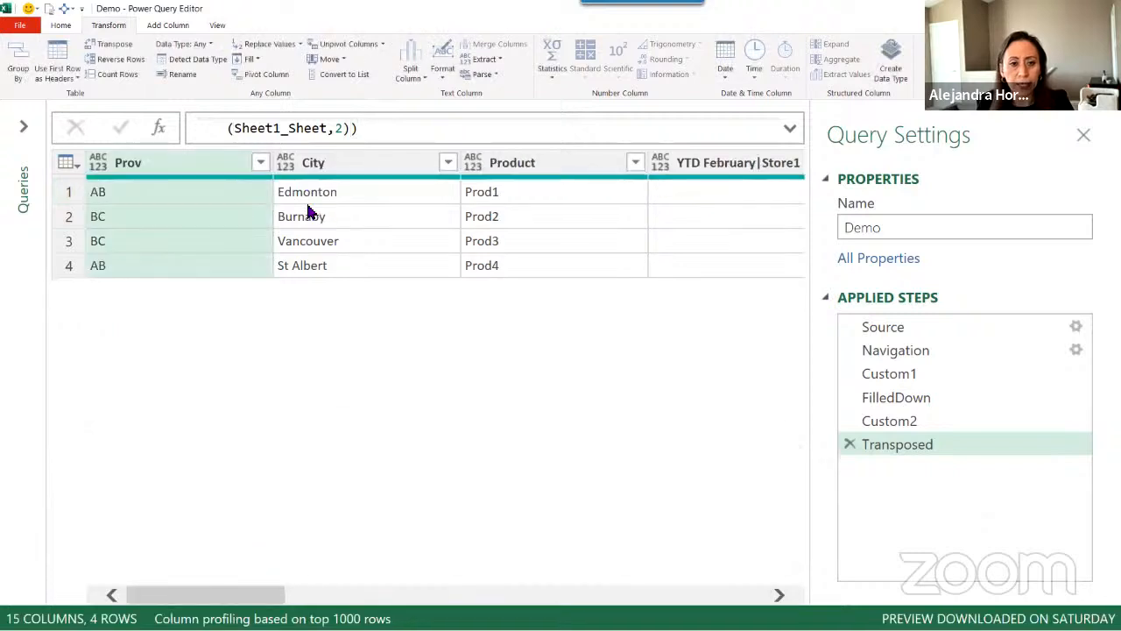
- Examine the promoted column headers from Product across to Notes|Comments
{"action": "left_click", "coordinate": [538, 162]}
{"action": "left_click_drag", "start_coordinate": [263, 596], "coordinate": [671, 583]}
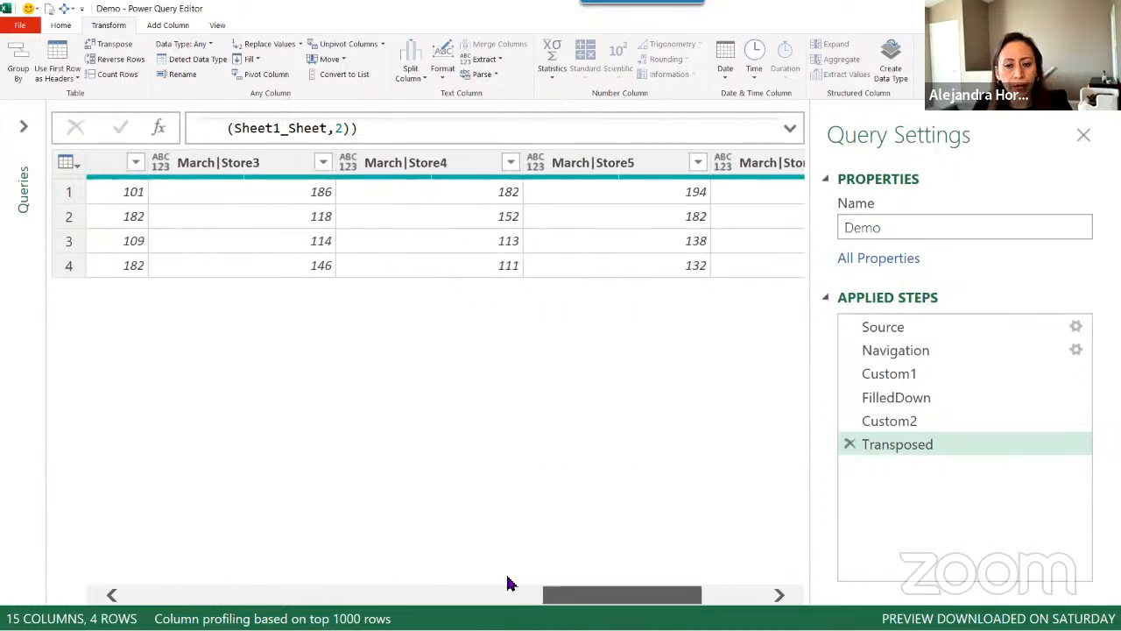
{"action": "left_click_drag", "start_coordinate": [511, 584], "coordinate": [756, 594]}
{"action": "left_click", "coordinate": [438, 164]}
{"action": "left_click", "coordinate": [578, 163]}
{"action": "left_click", "coordinate": [690, 175]}
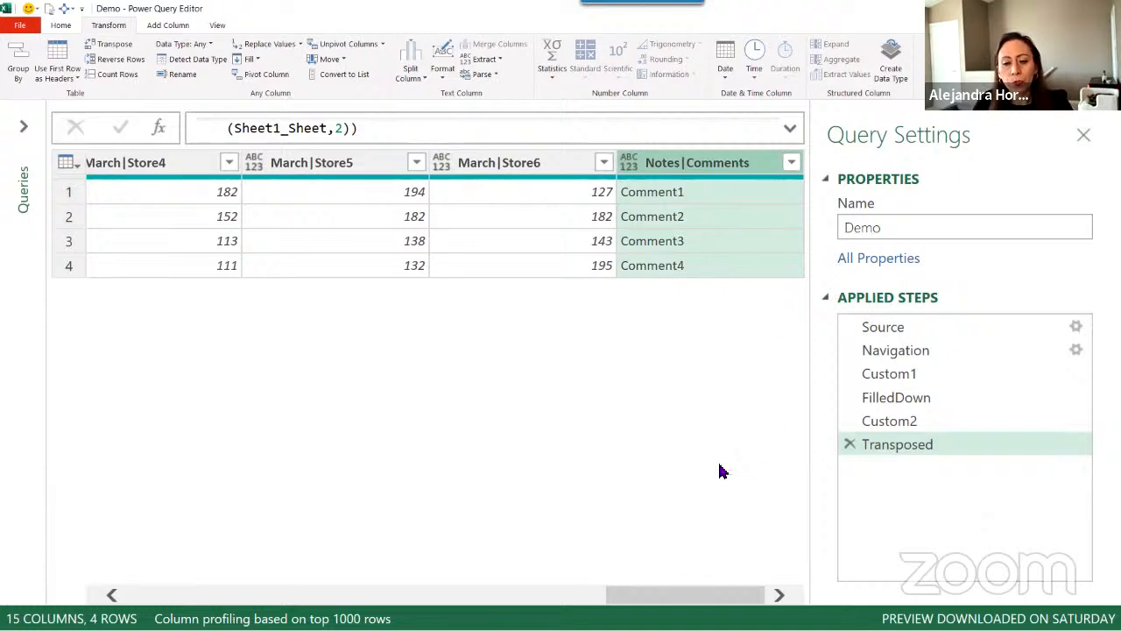
- Add a custom step that lists the headers with Table.ColumnNames (Transposed), and inspect the YTD February|Store1 and Notes|Comments items
{"action": "left_click", "coordinate": [158, 127]}
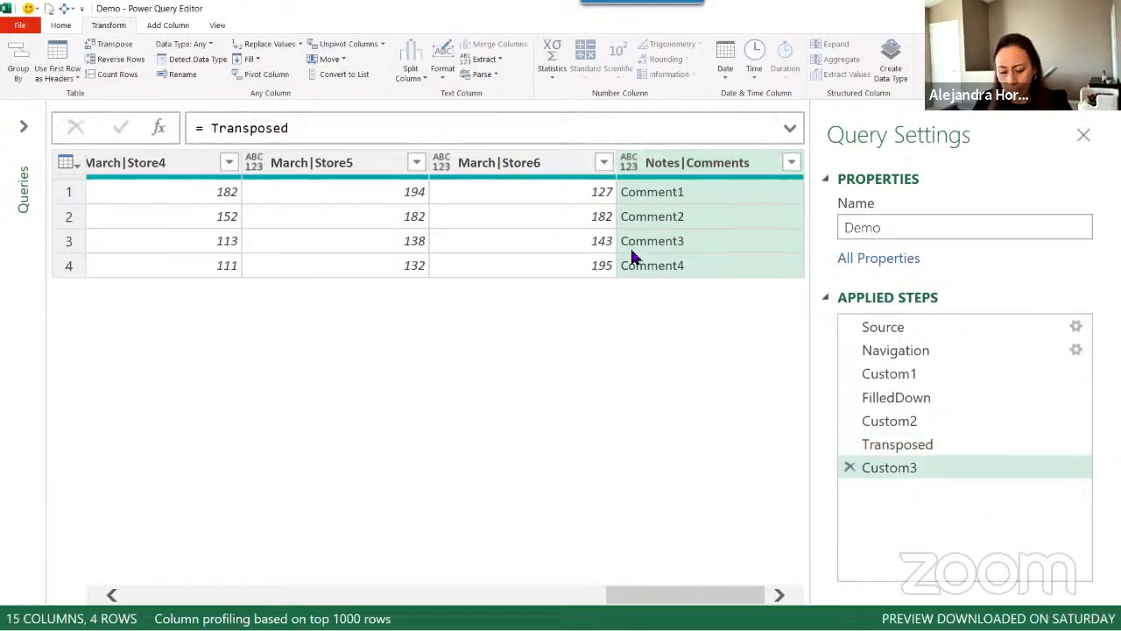
{"action": "key", "text": "ctrl+minus"}
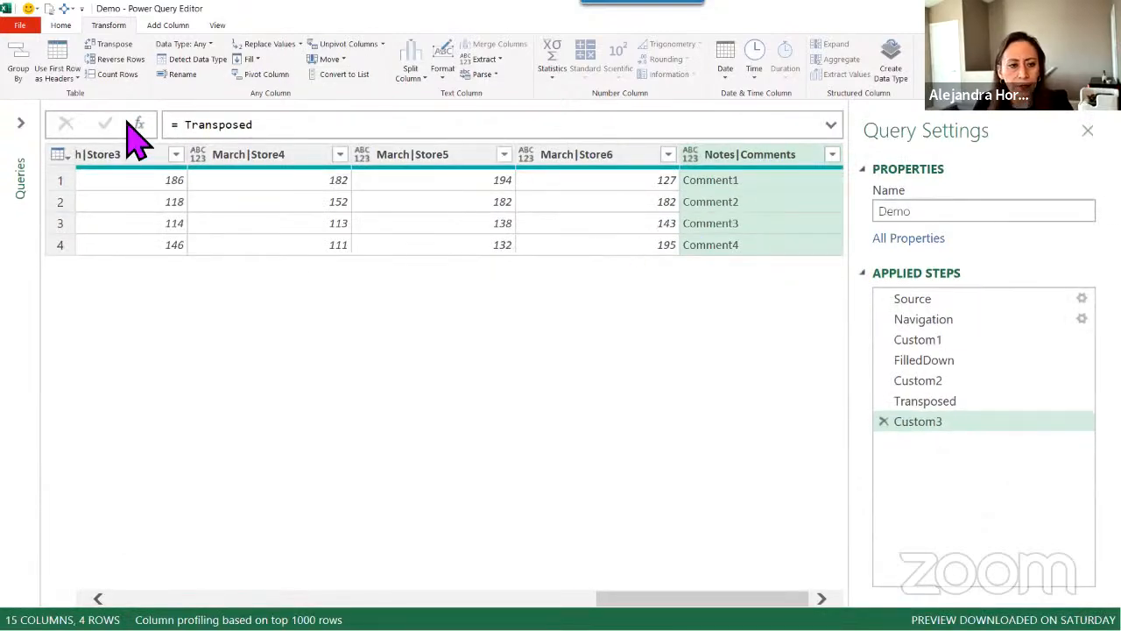
{"action": "left_click", "coordinate": [179, 124]}
{"action": "type", "text": "ta"}
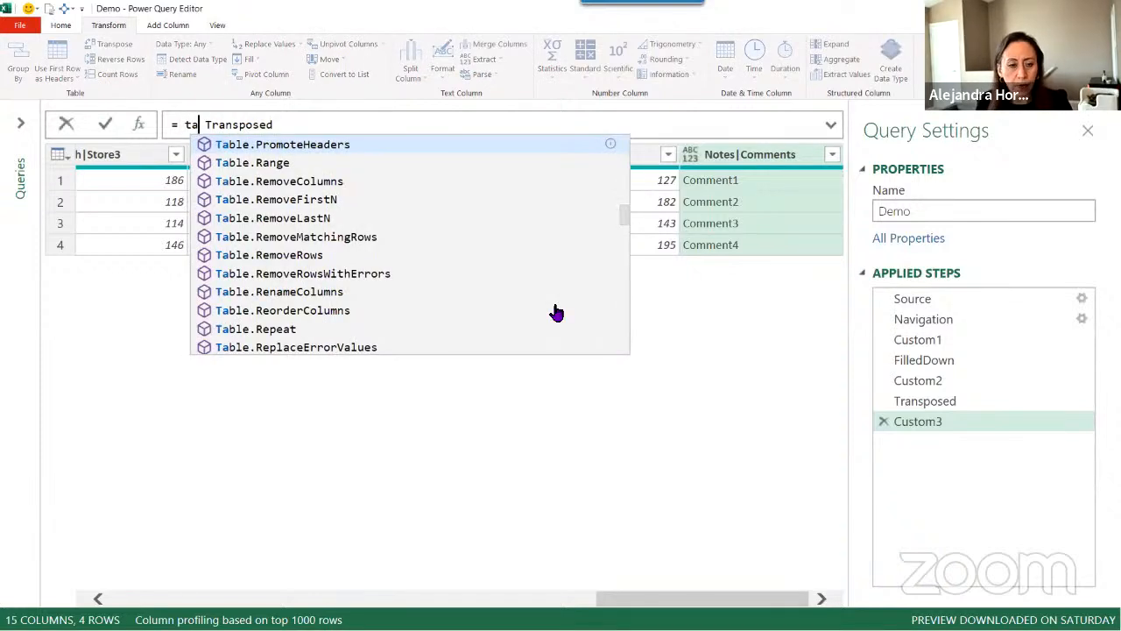
{"action": "type", "text": "colna"}
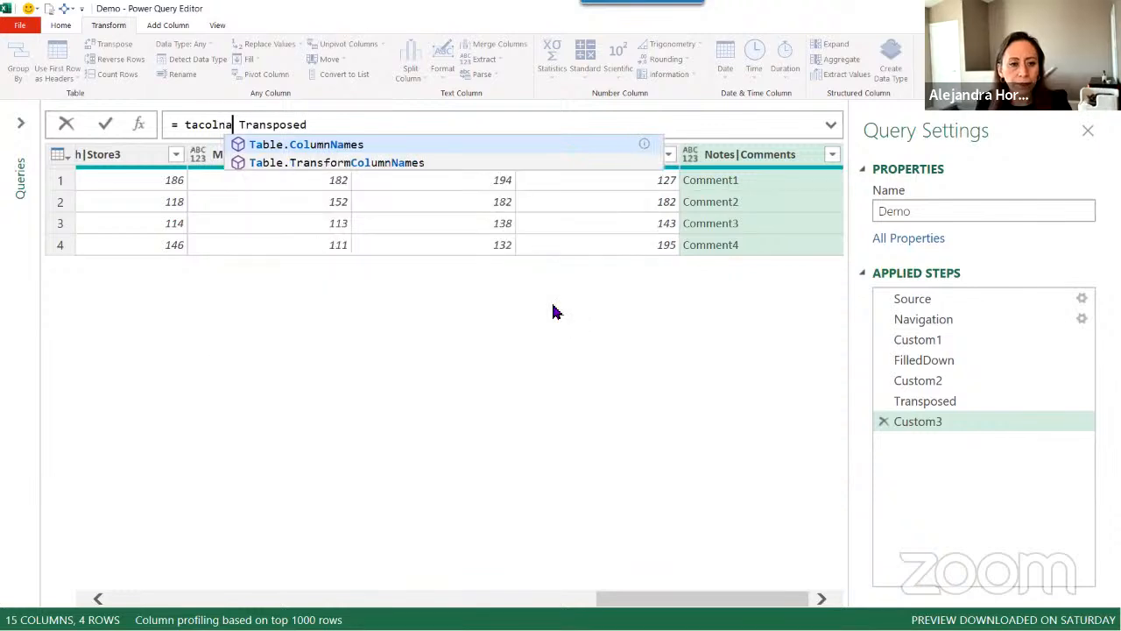
{"action": "key", "text": "Tab"}
{"action": "type", "text": "("}
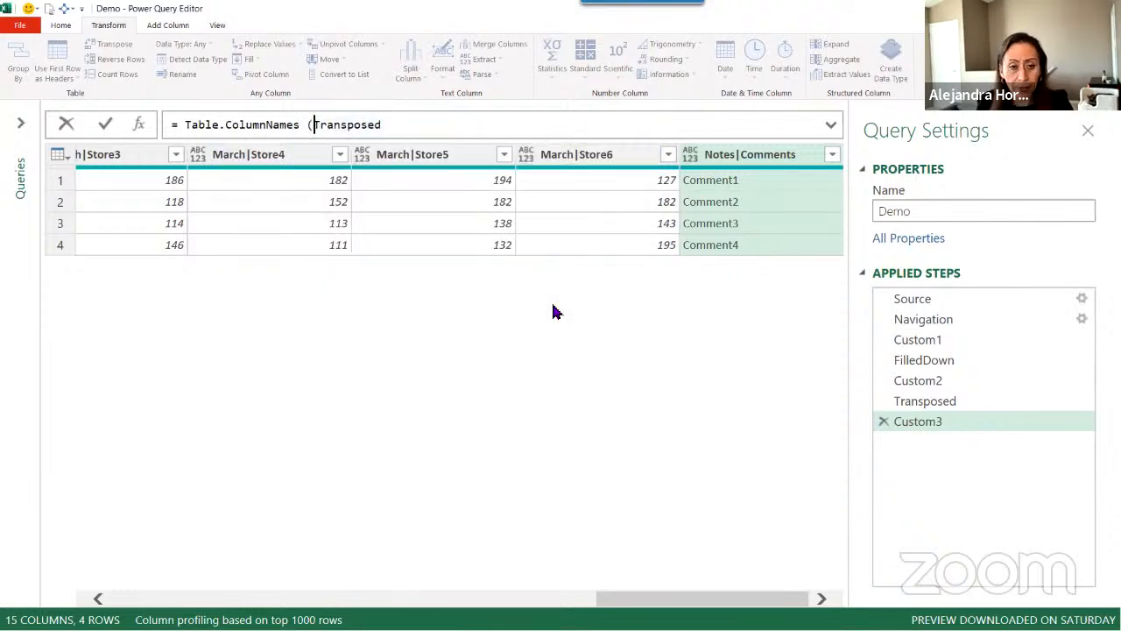
{"action": "type", "text": ")"}
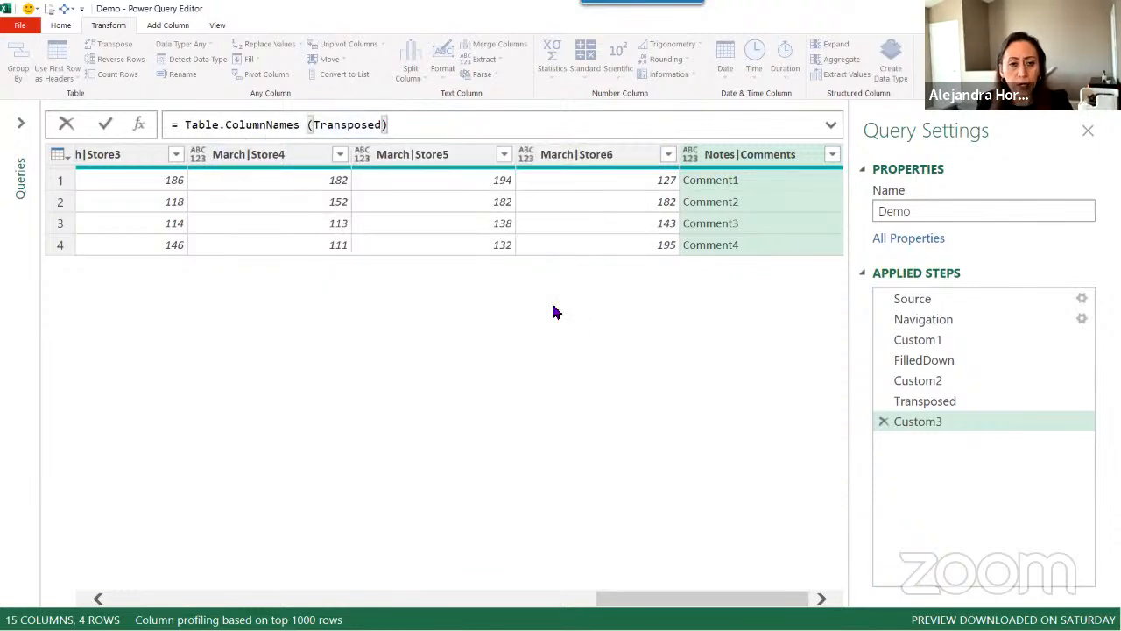
{"action": "key", "text": "Return"}
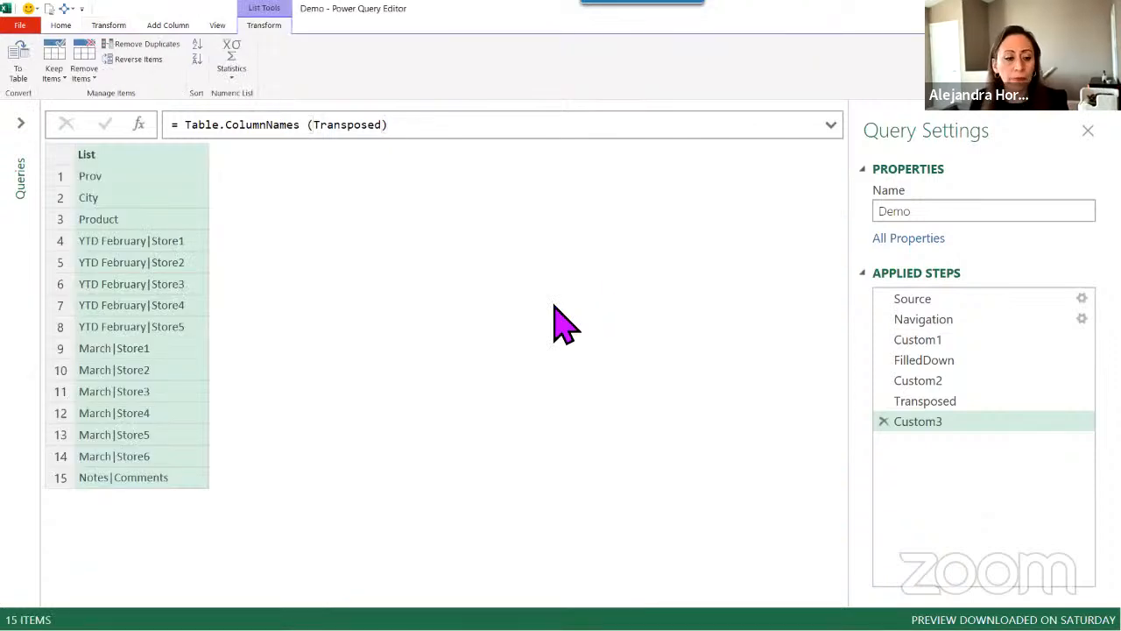
{"action": "left_click", "coordinate": [146, 240]}
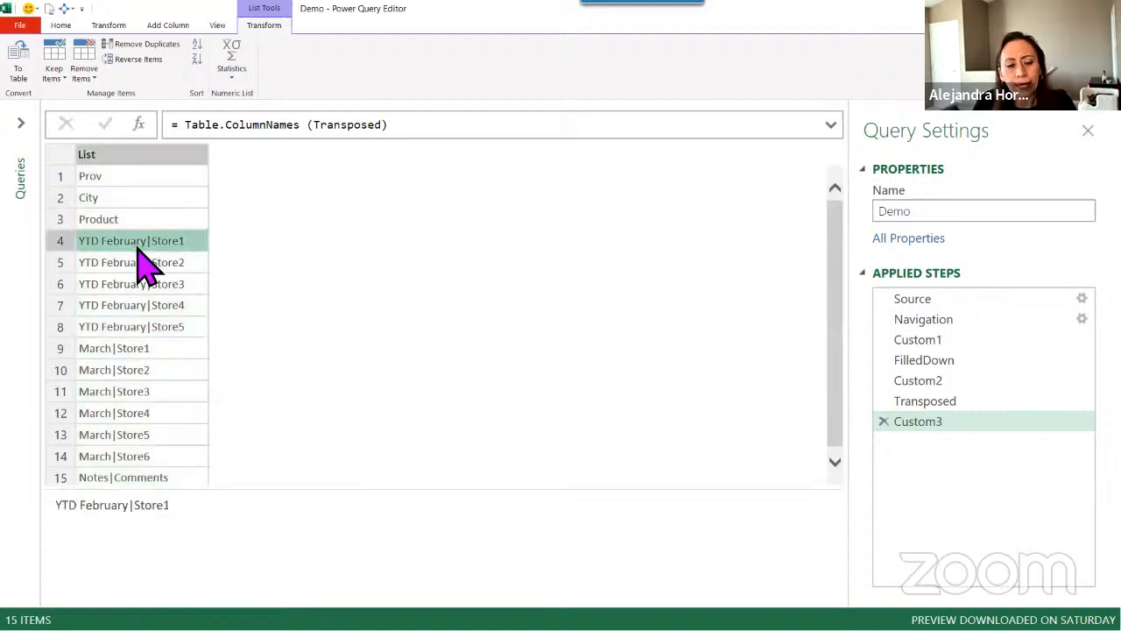
{"action": "left_click", "coordinate": [134, 481]}
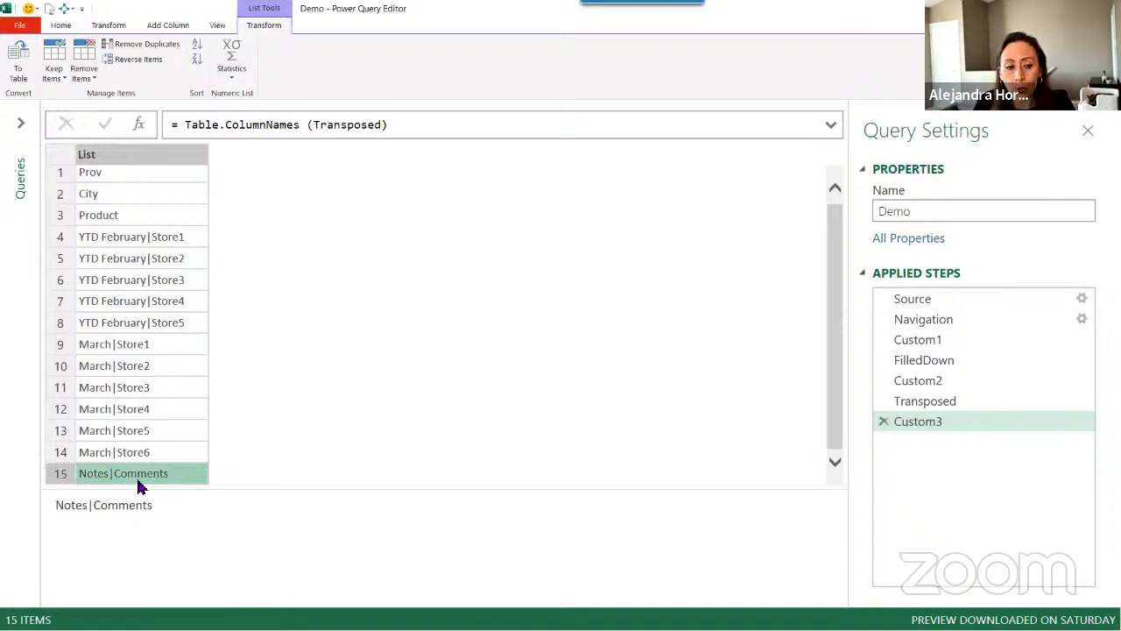
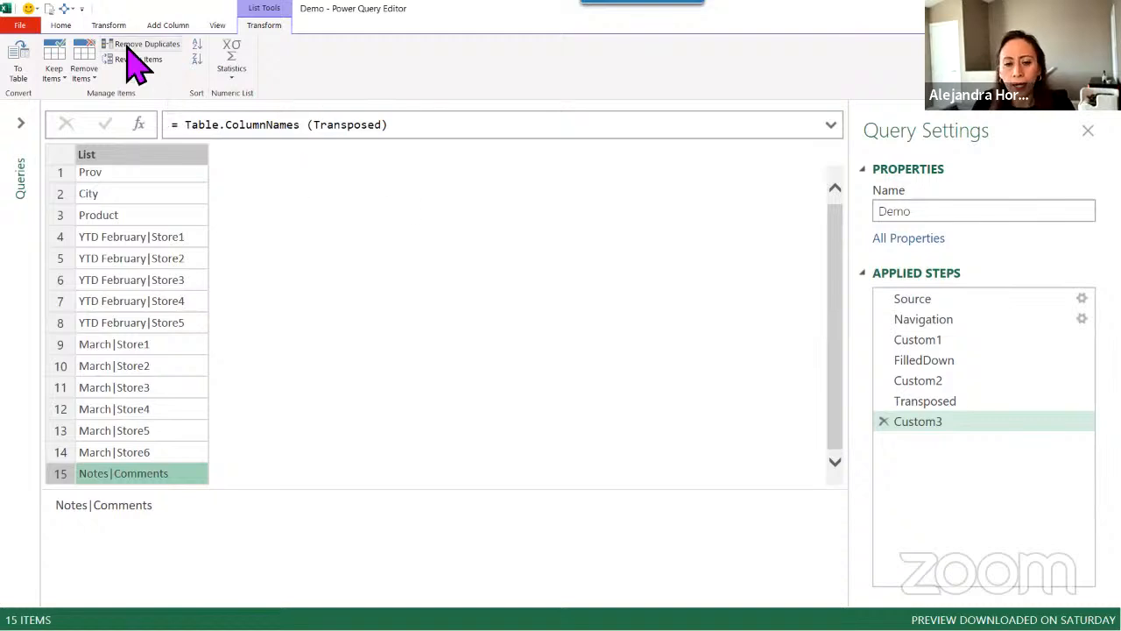
- Add another custom step based on Custom3 and insert List.Select with an opening parenthesis before the Custom3 reference
{"action": "left_click", "coordinate": [139, 124]}
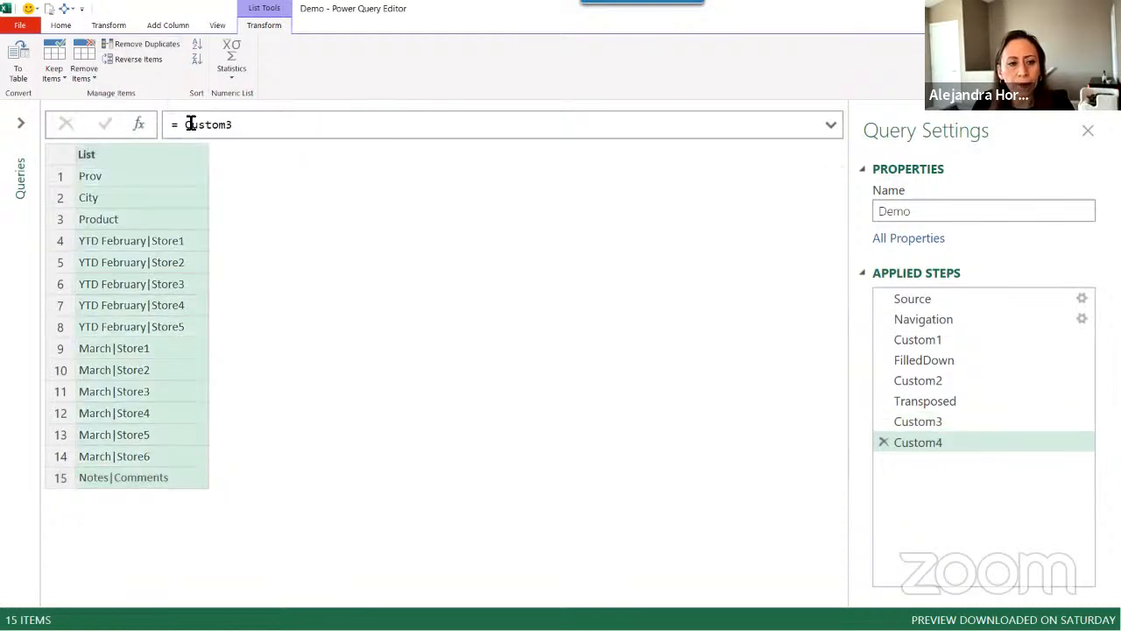
{"action": "left_click", "coordinate": [185, 125]}
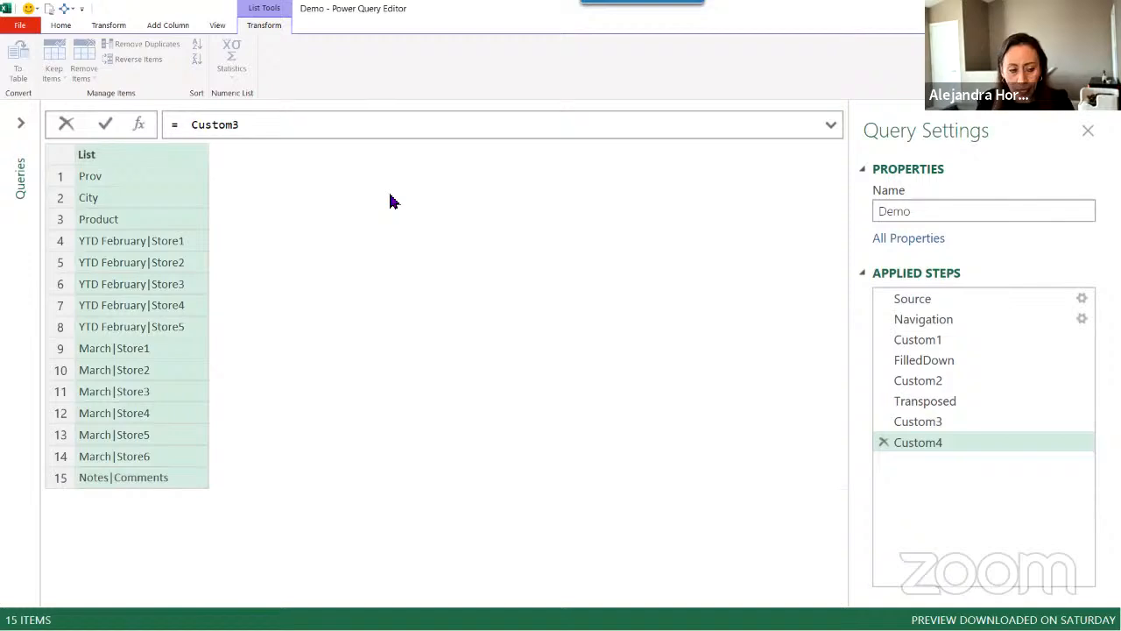
{"action": "type", "text": "listsel"}
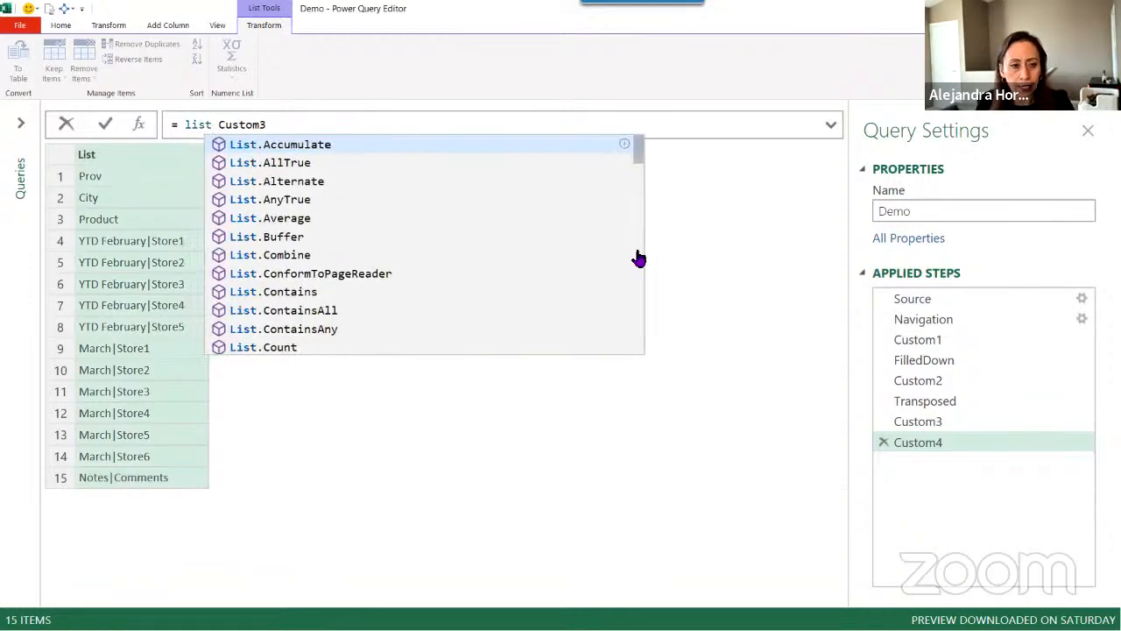
{"action": "type", "text": "e"}
{"action": "key", "text": "Tab"}
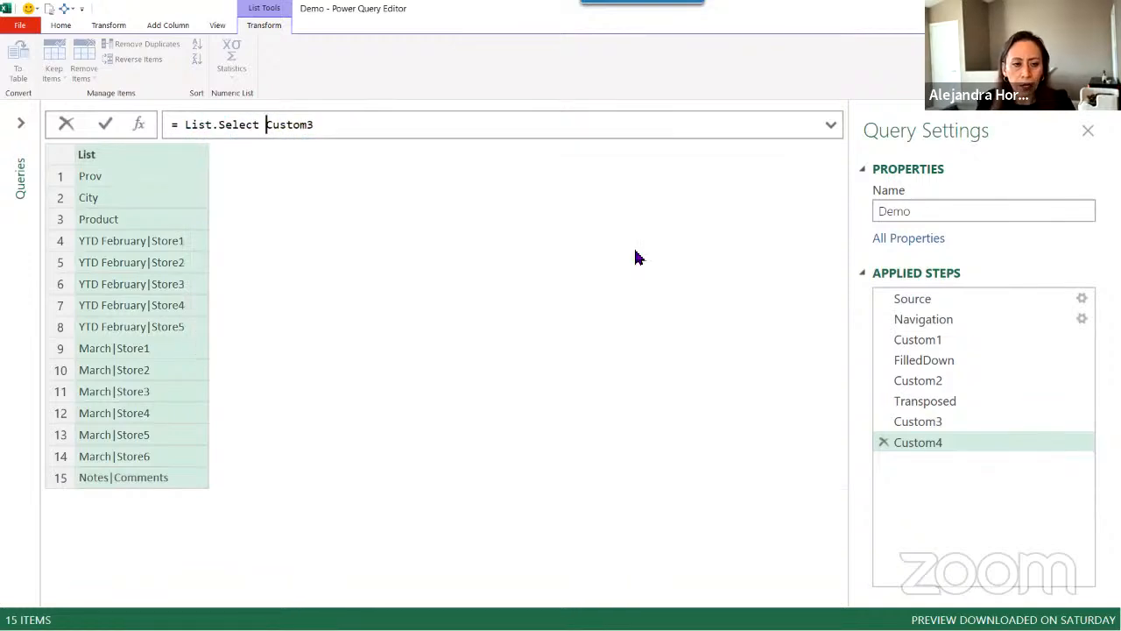
{"action": "type", "text": "("}
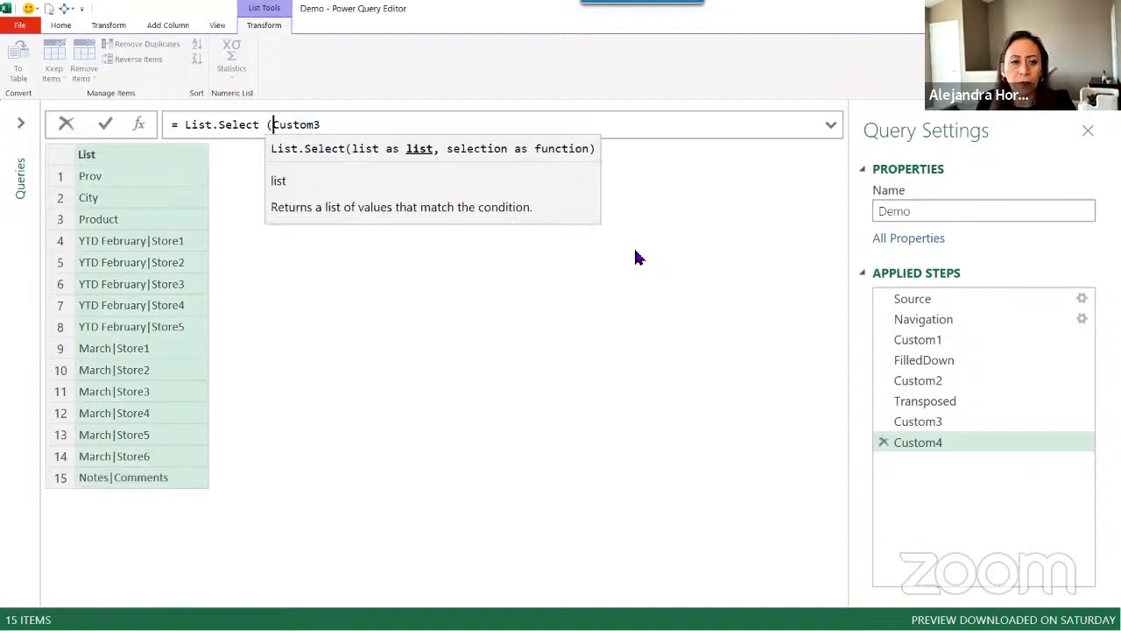
- Add a selection argument after Custom3 in List.Select, starting with each not Text.Contains and an opening parenthesis
{"action": "left_click", "coordinate": [358, 117]}
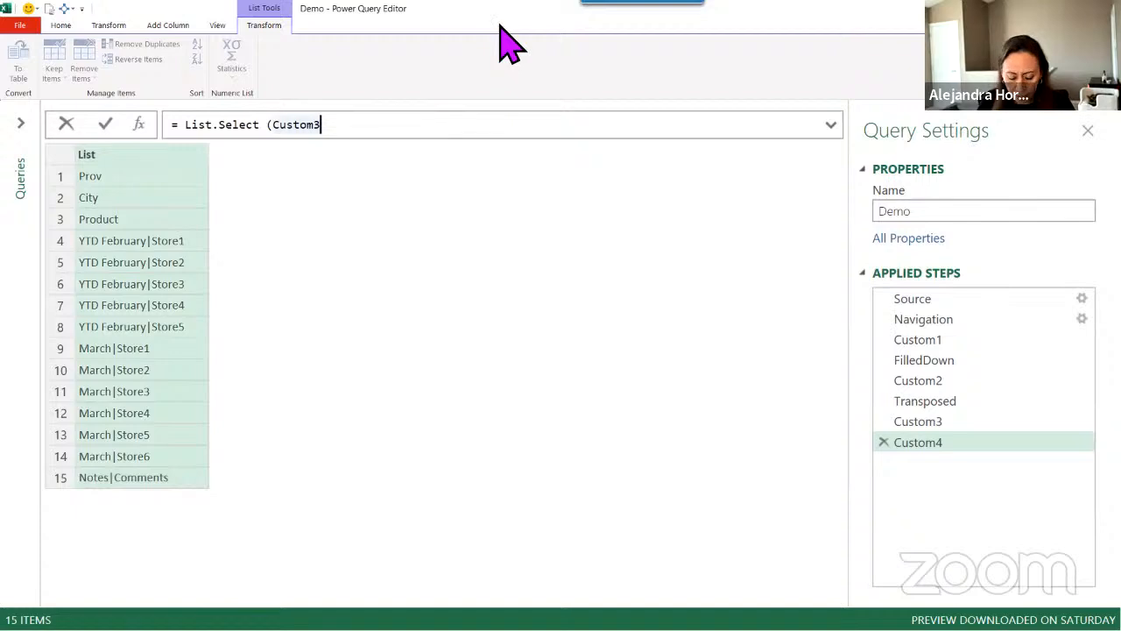
{"action": "type", "text": ","}
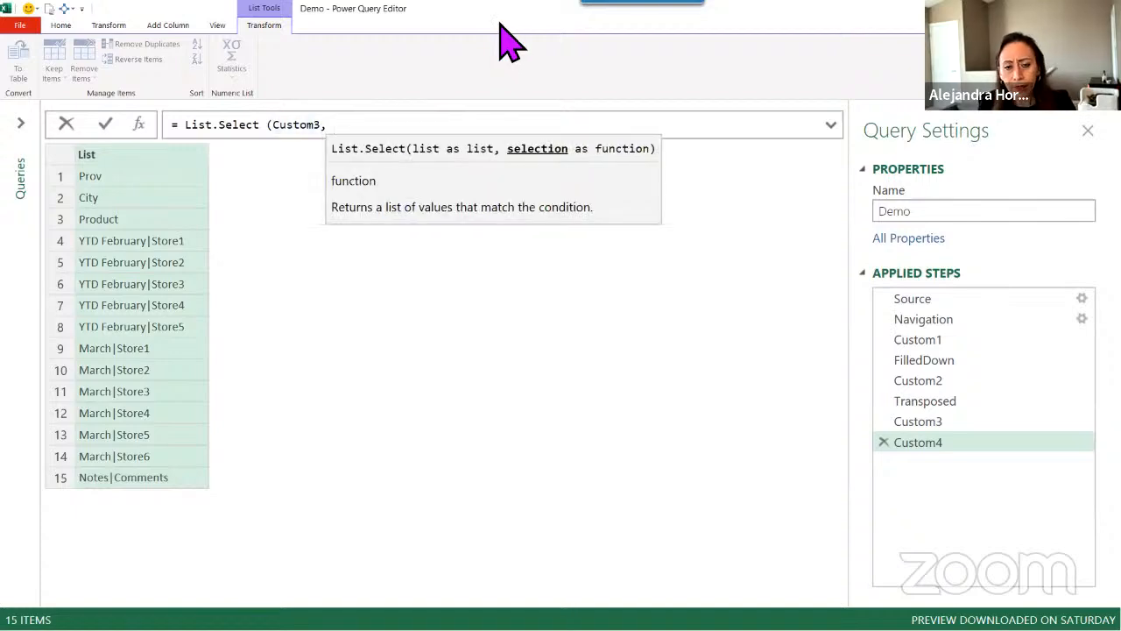
{"action": "type", "text": " e"}
{"action": "key", "text": "BackSpace"}
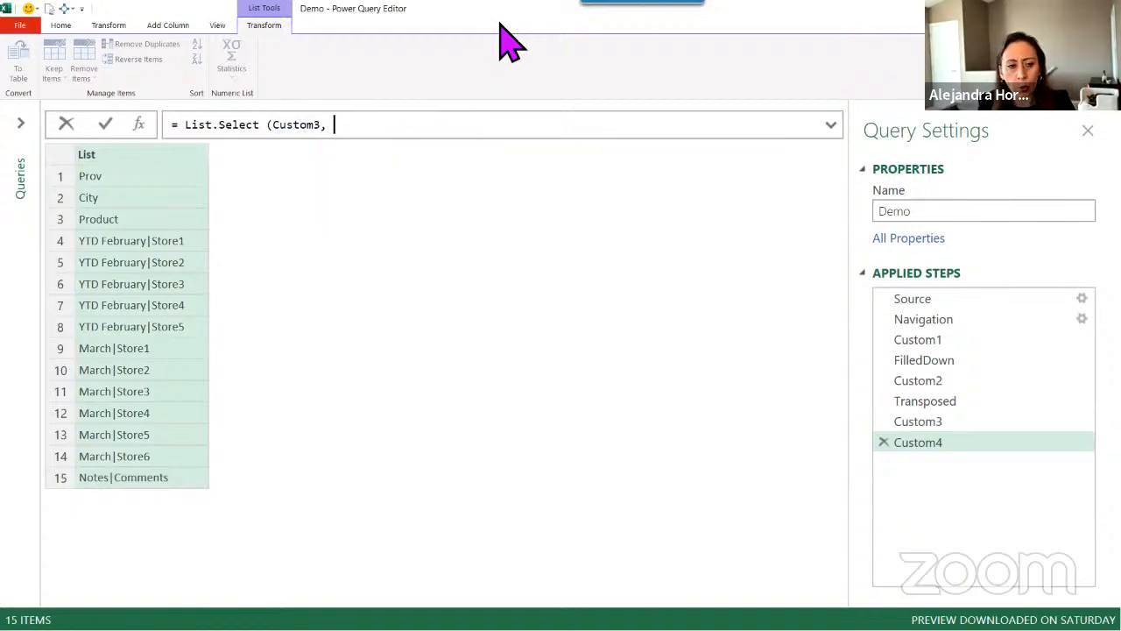
{"action": "type", "text": "each "}
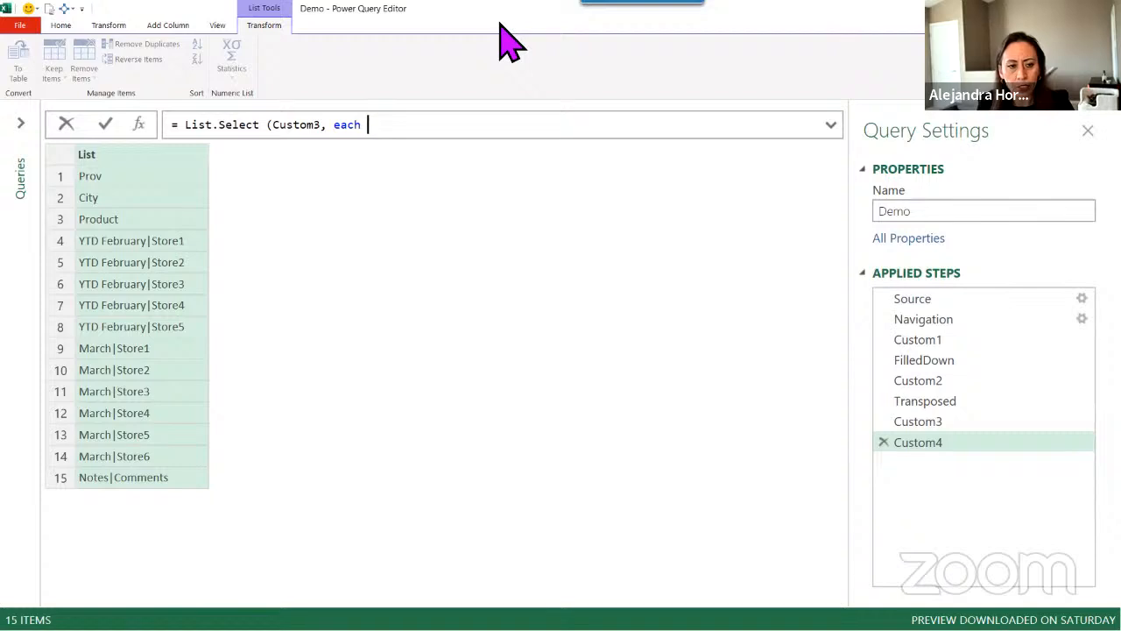
{"action": "type", "text": "not "}
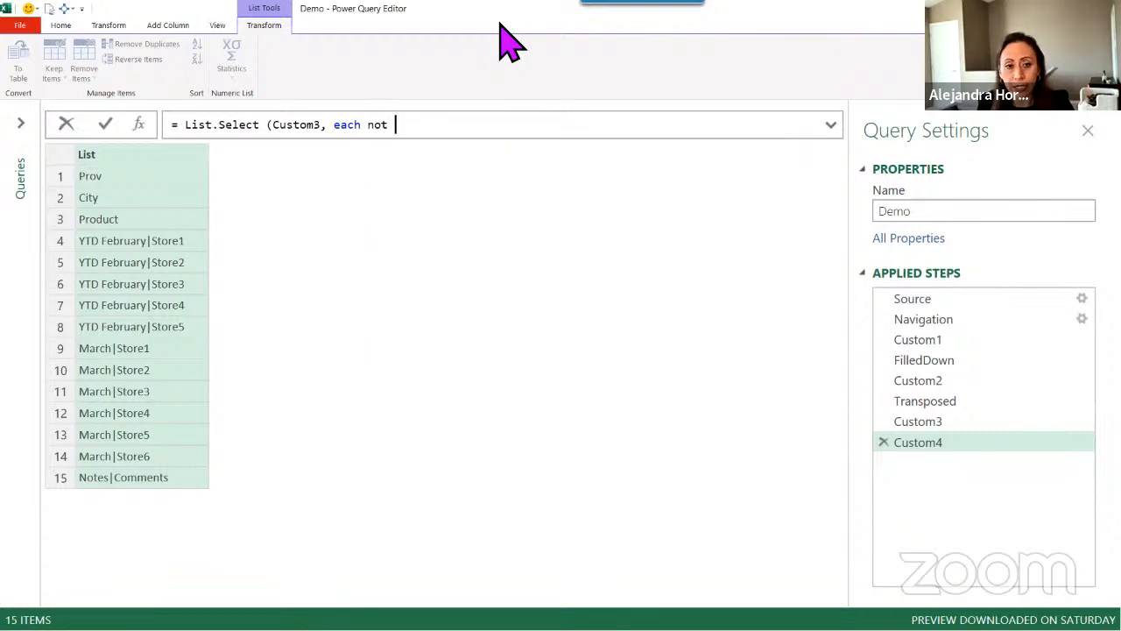
{"action": "type", "text": "tex"}
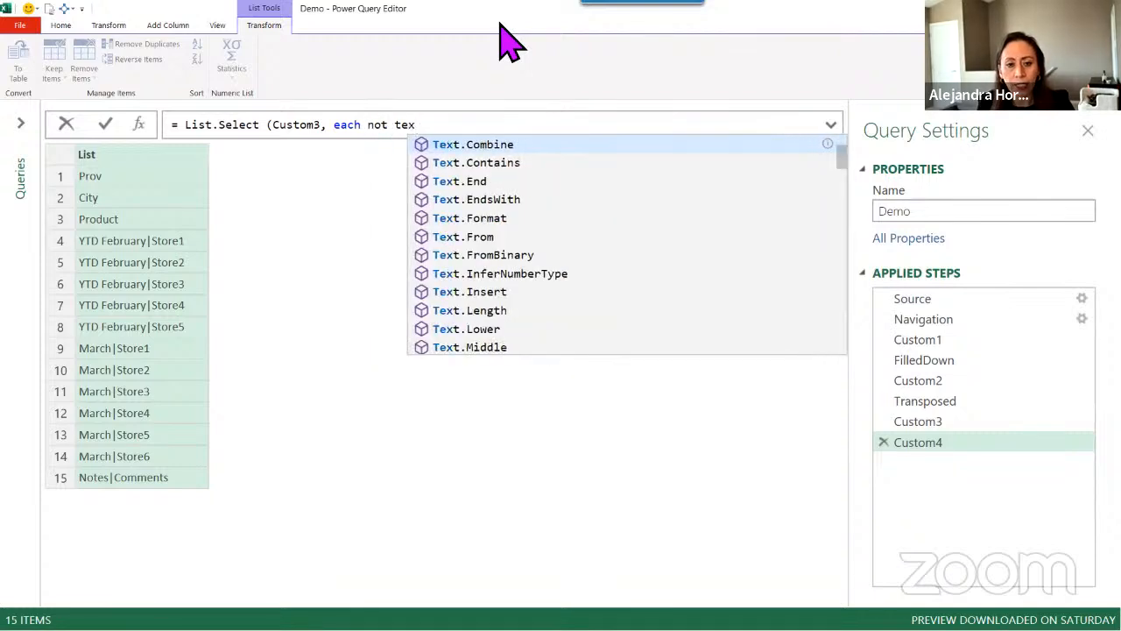
{"action": "key", "text": "Down"}
{"action": "key", "text": "Tab"}
{"action": "type", "text": "("}
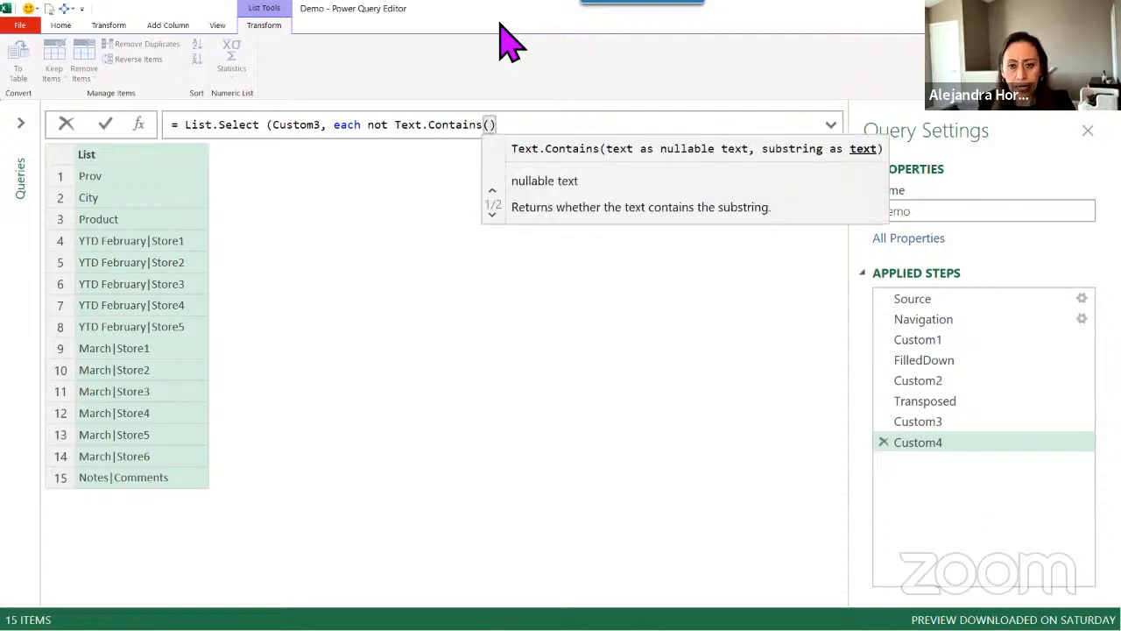
- Complete the Text.Contains condition with the arguments _ and "ytd", close the List.Select formula and apply it
{"action": "type", "text": "_"}
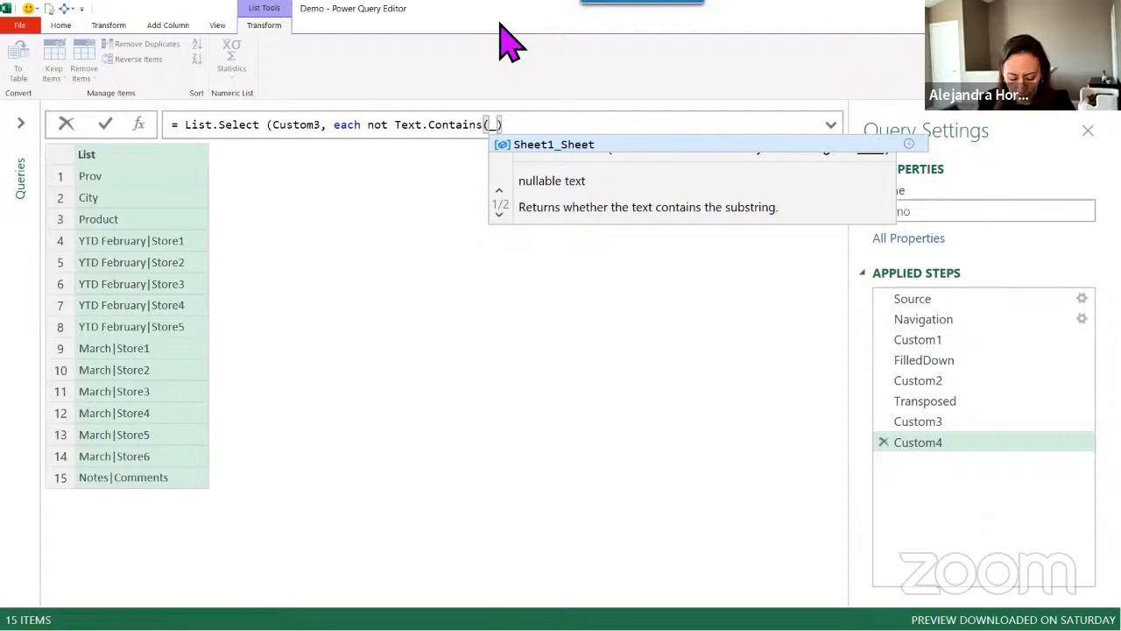
{"action": "type", "text": ", "}
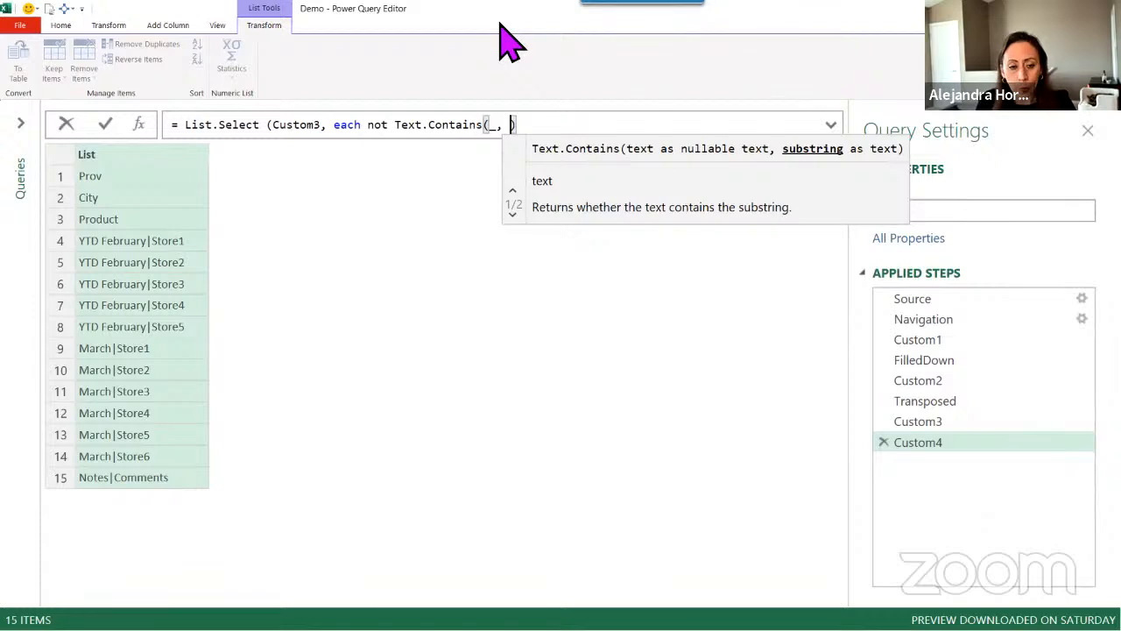
{"action": "type", "text": "\""}
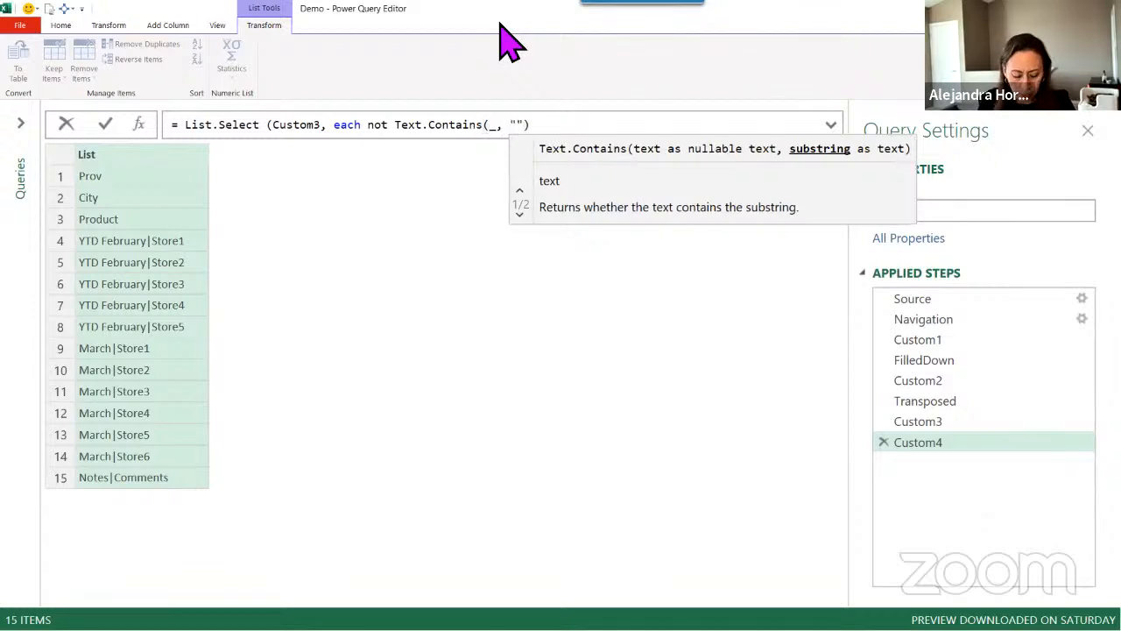
{"action": "type", "text": "ytd"}
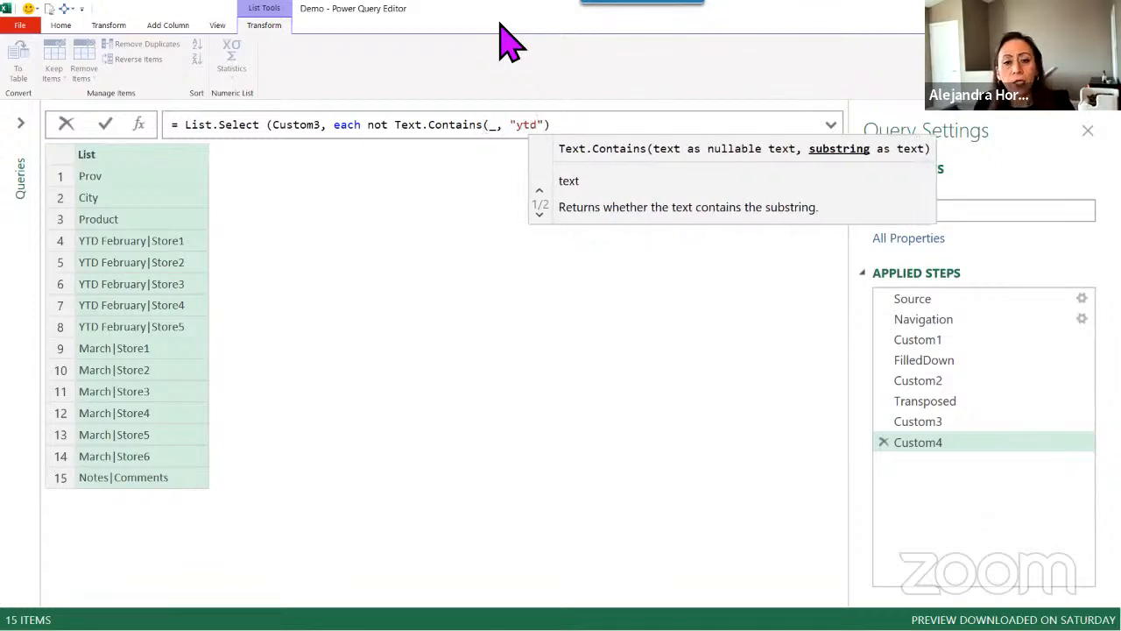
{"action": "key", "text": "shift+Left"}
{"action": "key", "text": "shift+Left"}
{"action": "key", "text": "shift+Left"}
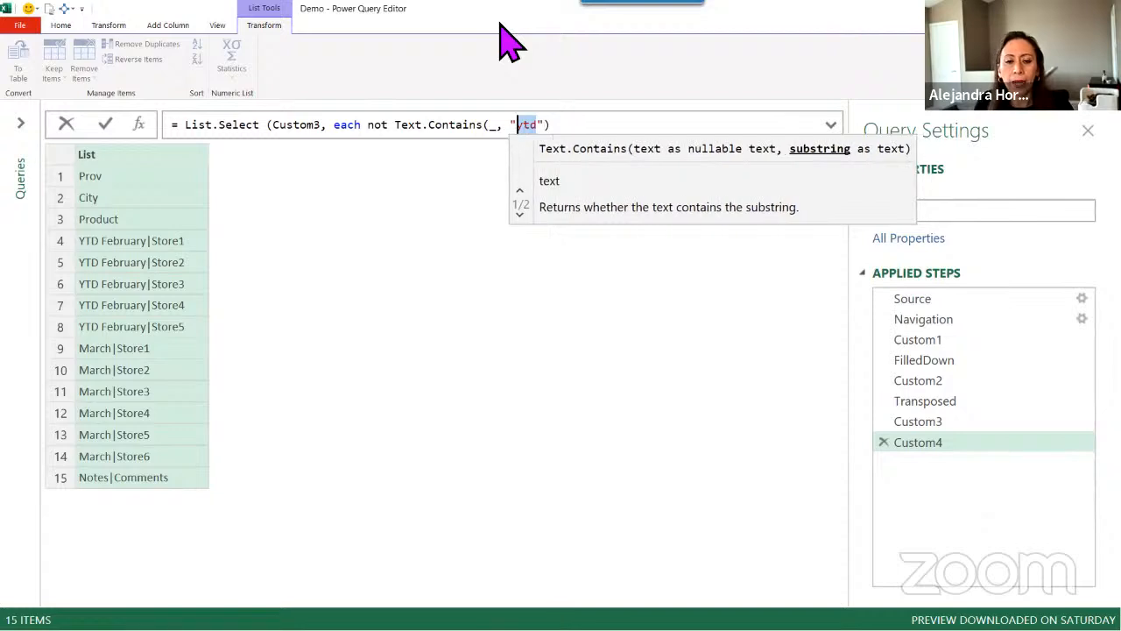
{"action": "left_click", "coordinate": [550, 124]}
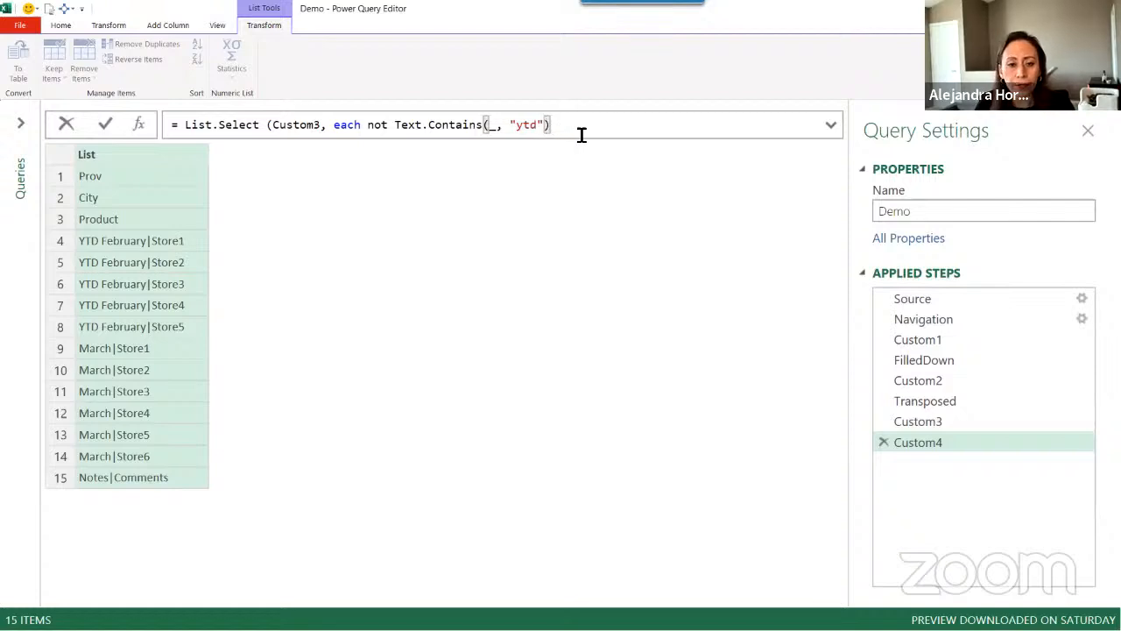
{"action": "type", "text": ")"}
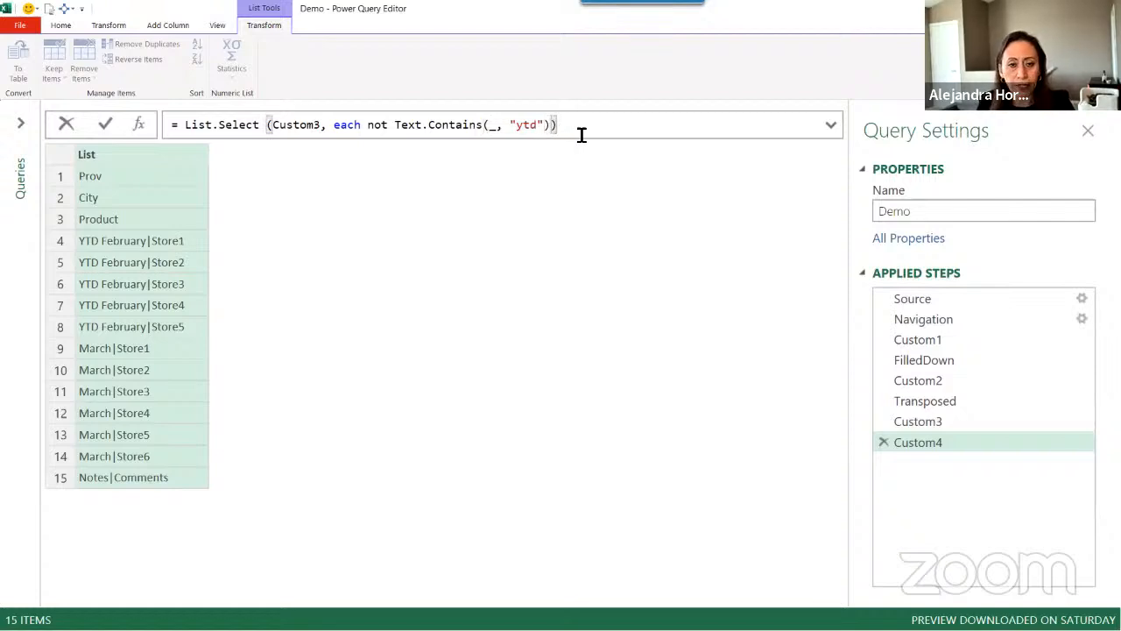
{"action": "key", "text": "Return"}
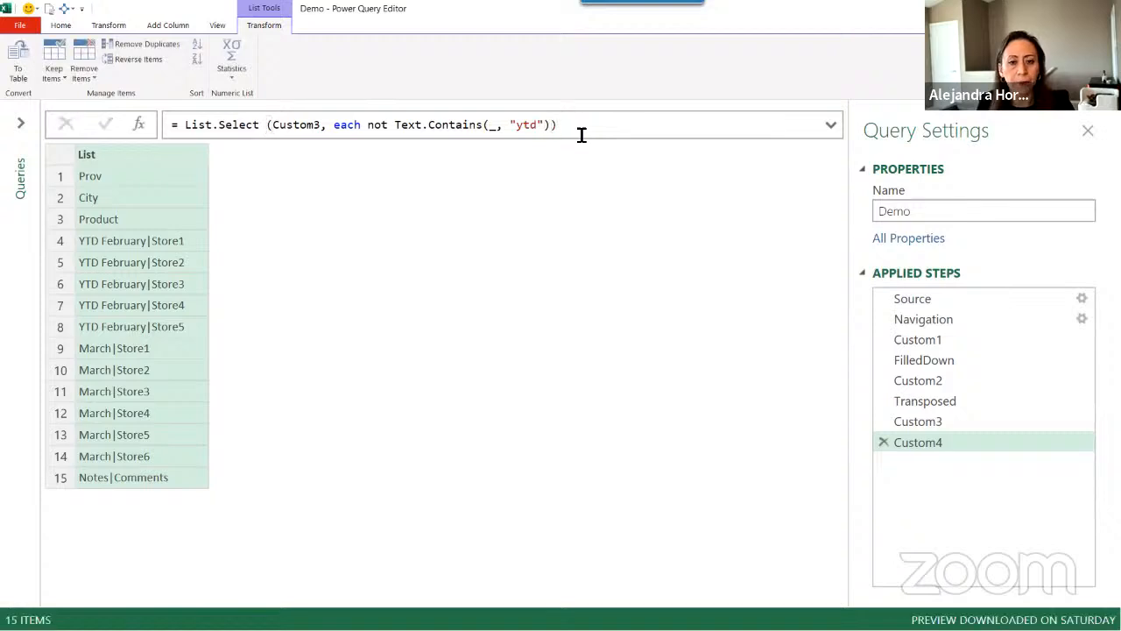
- Inspect the YTD February items for Store1 through Store4 in the list
{"action": "left_click", "coordinate": [191, 242]}
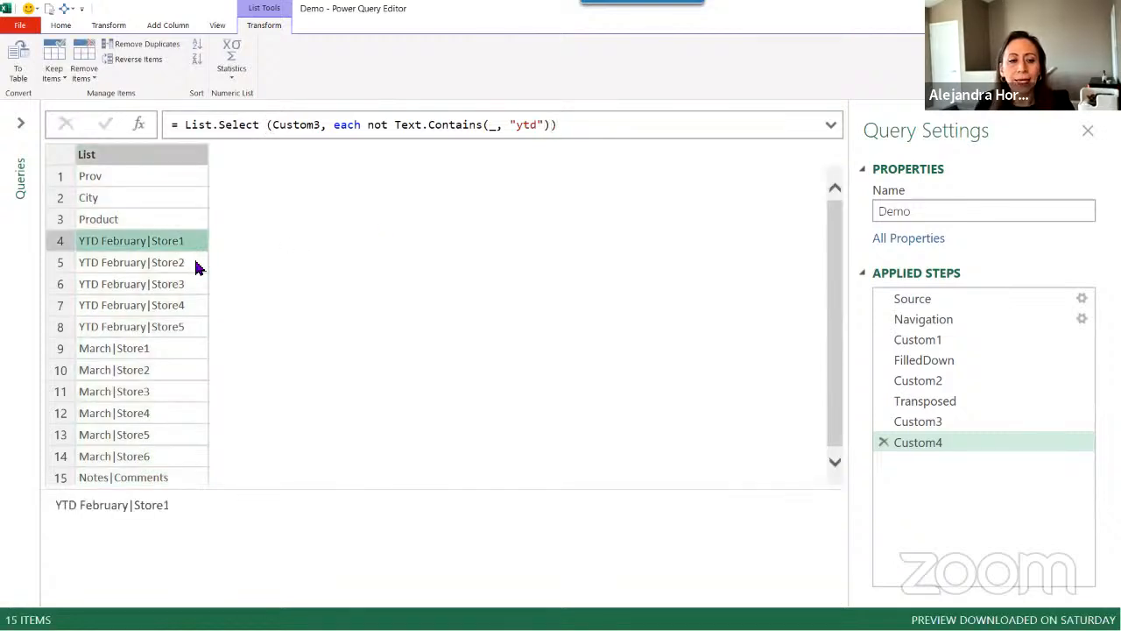
{"action": "left_click", "coordinate": [195, 263]}
{"action": "left_click", "coordinate": [192, 289]}
{"action": "left_click", "coordinate": [194, 307]}
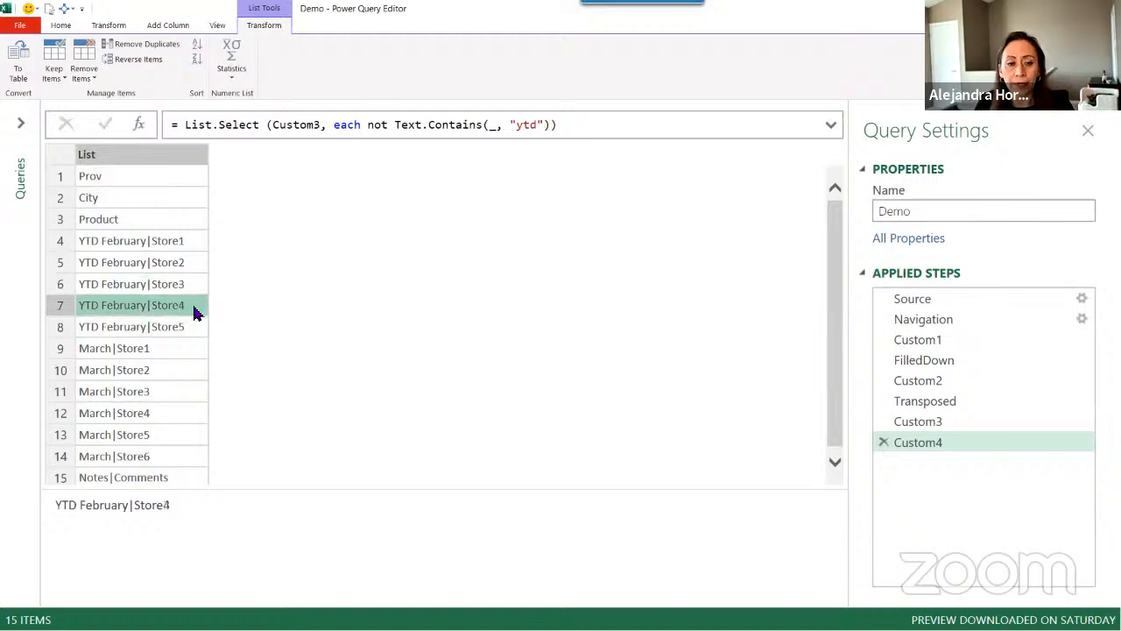
- Make the "ytd" condition case-insensitive by adding Comparer.OrdinalIgnoreCase as its third argument, and apply the formula
{"action": "left_click_drag", "start_coordinate": [517, 127], "coordinate": [541, 127]}
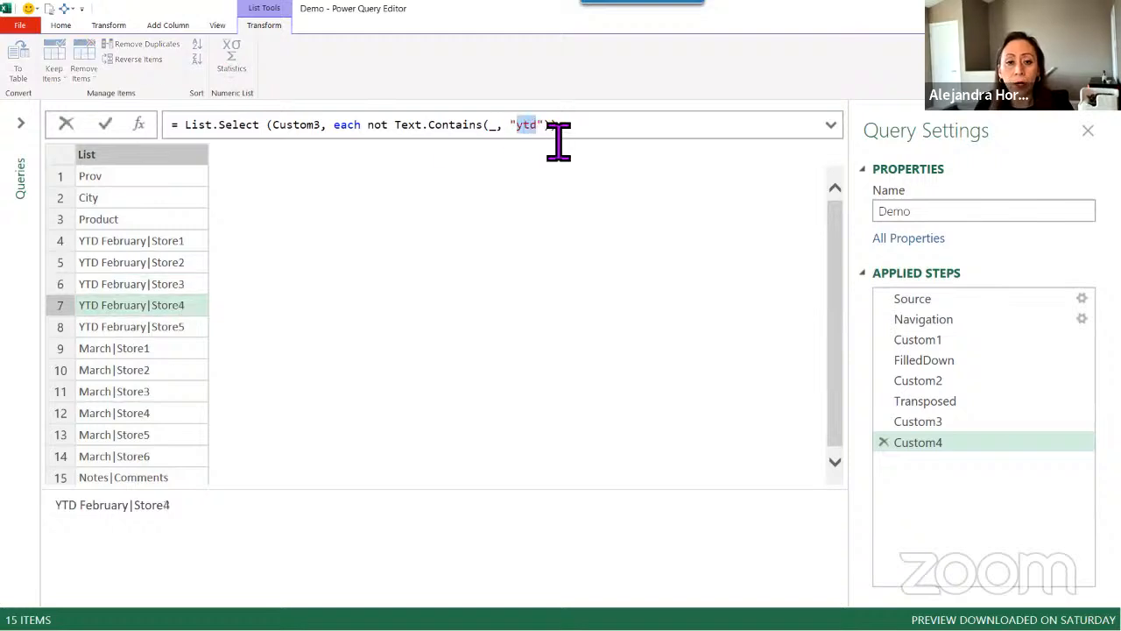
{"action": "left_click", "coordinate": [545, 132]}
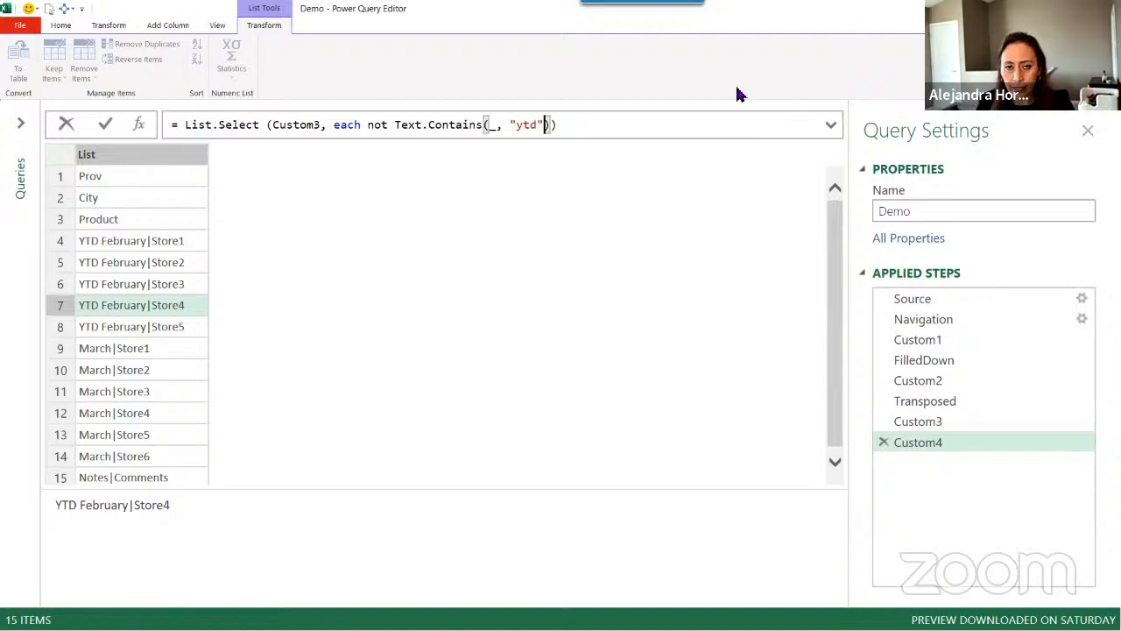
{"action": "type", "text": ","}
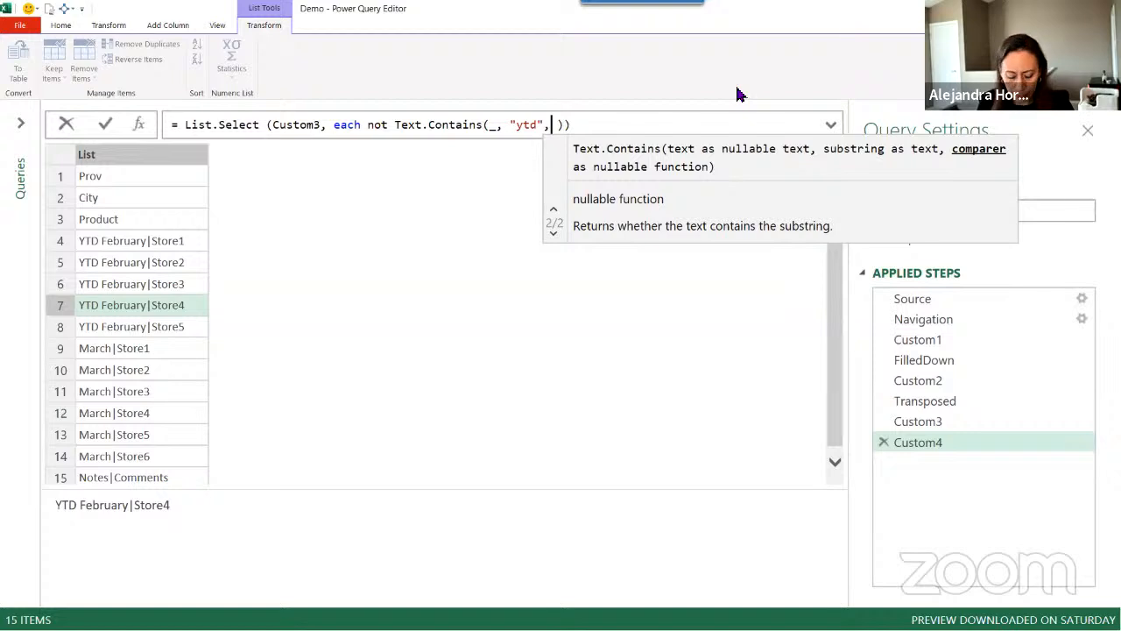
{"action": "type", "text": "Ign"}
{"action": "key", "text": "Tab"}
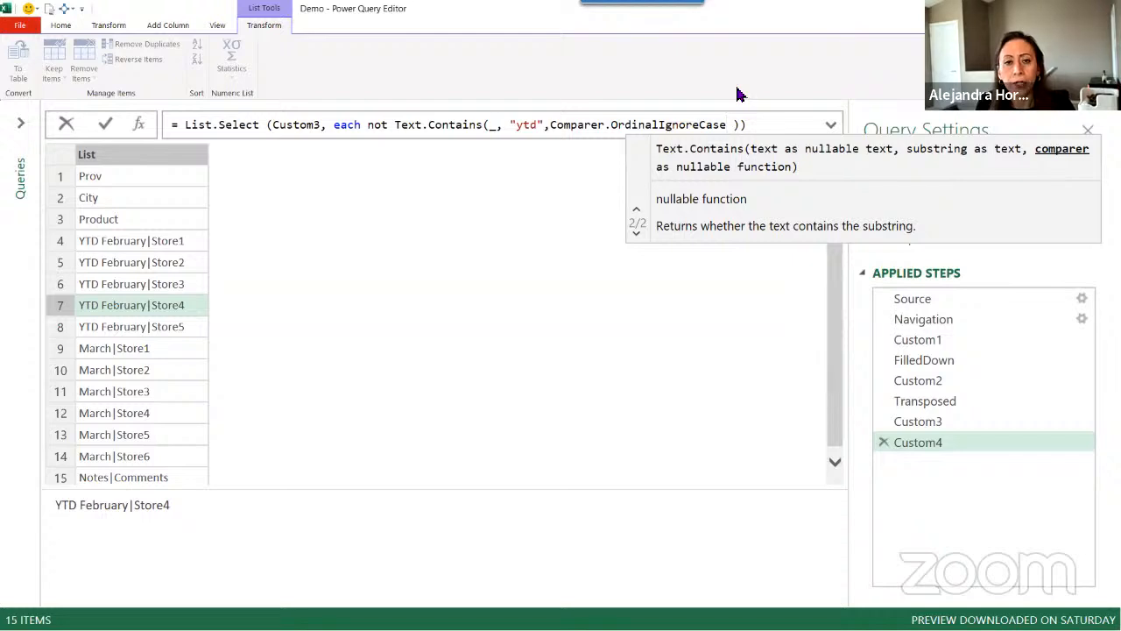
{"action": "key", "text": "Return"}
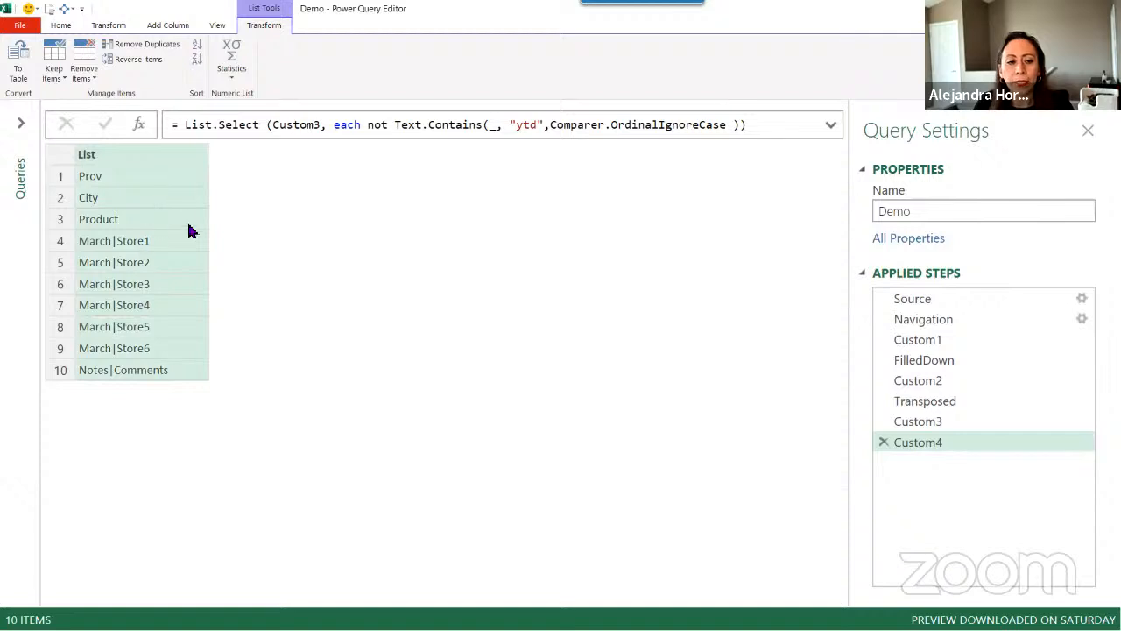
- Check the March store items in the filtered list and review the Comparer.OrdinalIgnoreCase argument in the formula
{"action": "left_click", "coordinate": [193, 242]}
{"action": "left_click", "coordinate": [196, 263]}
{"action": "left_click", "coordinate": [195, 284]}
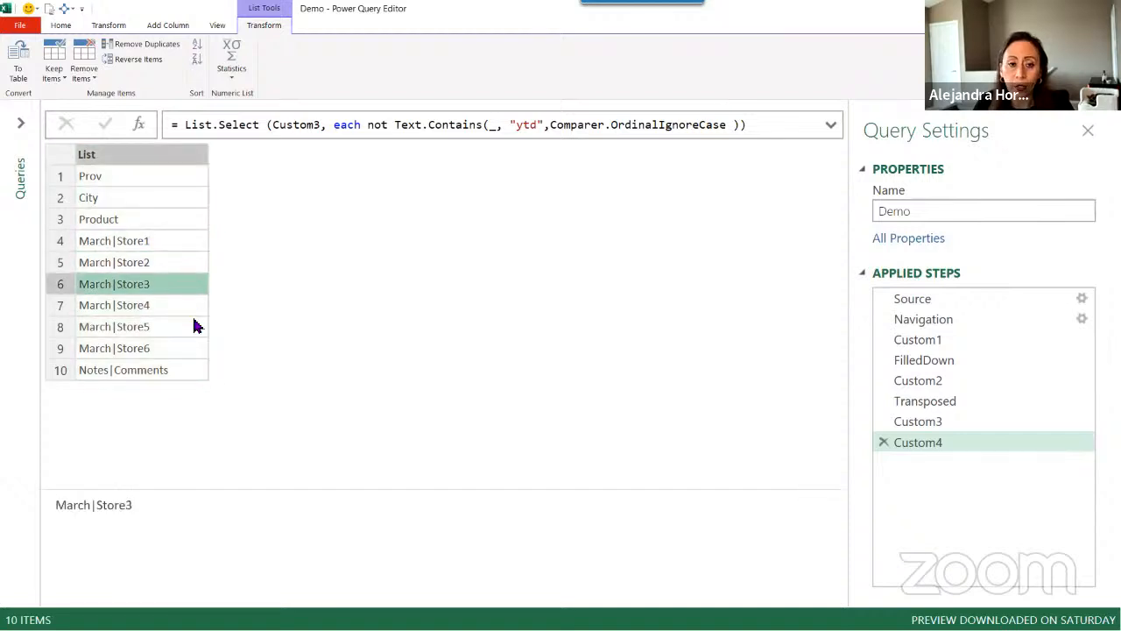
{"action": "left_click", "coordinate": [194, 326]}
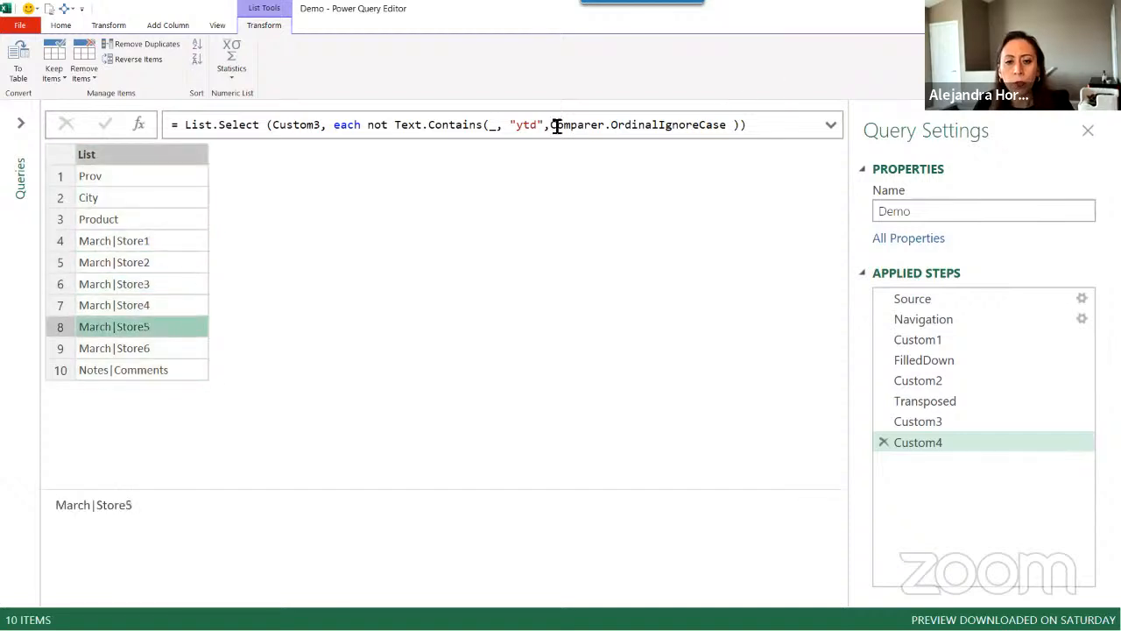
{"action": "left_click_drag", "start_coordinate": [551, 126], "coordinate": [751, 131]}
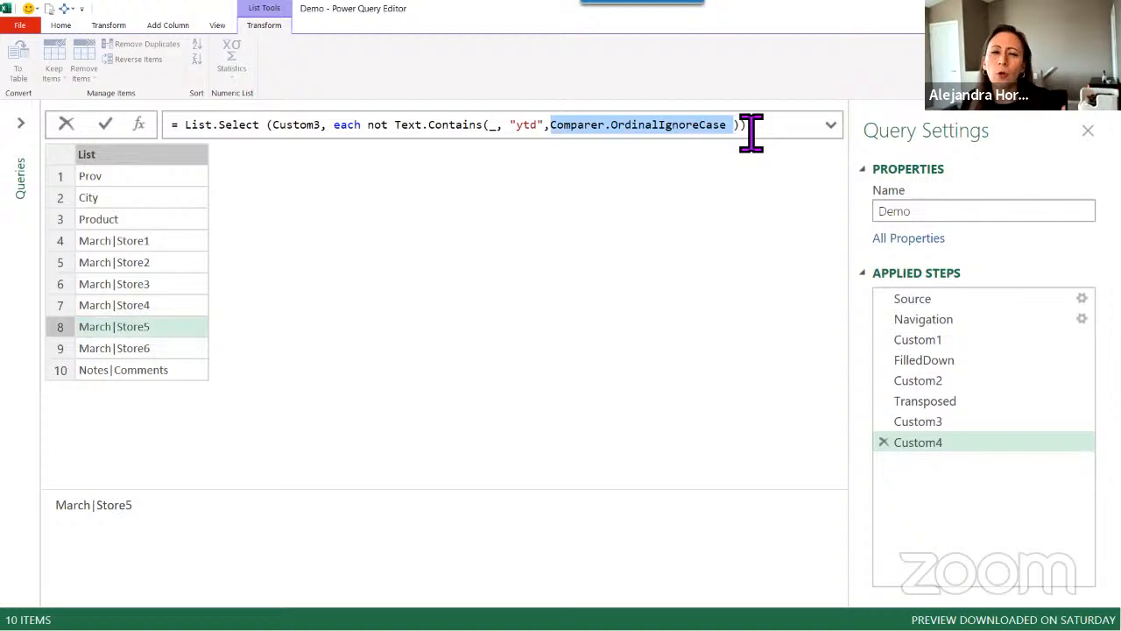
- Copy the whole not Text.Contains condition and append the copy inside List.Select, joined to the original with and
{"action": "left_click_drag", "start_coordinate": [746, 131], "coordinate": [368, 131]}
{"action": "key", "text": "ctrl+c"}
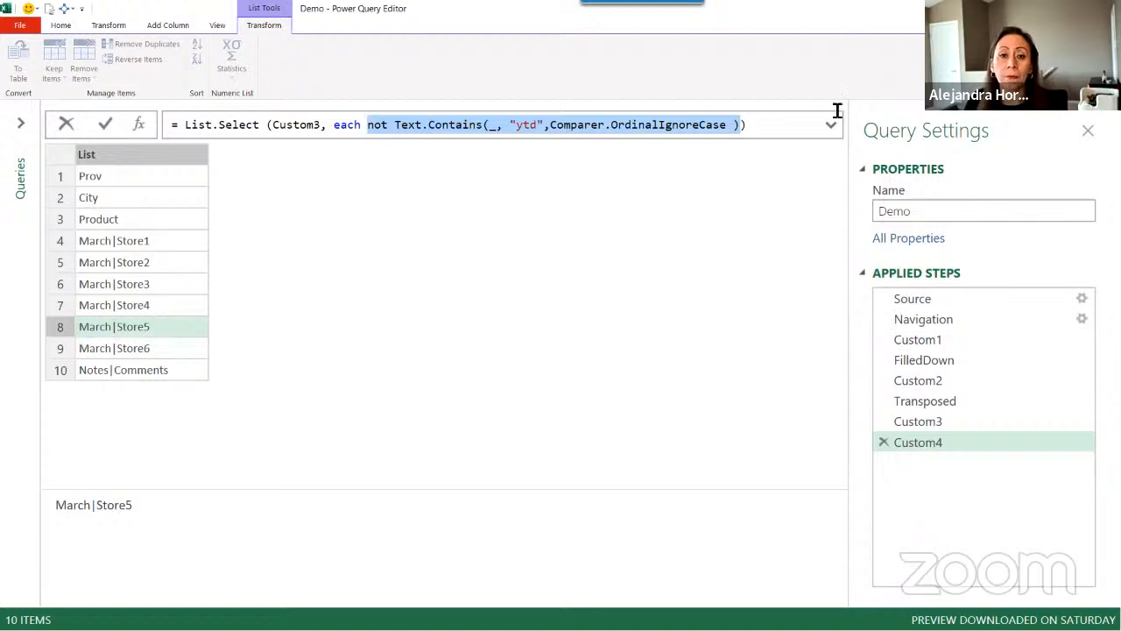
{"action": "left_click", "coordinate": [701, 136]}
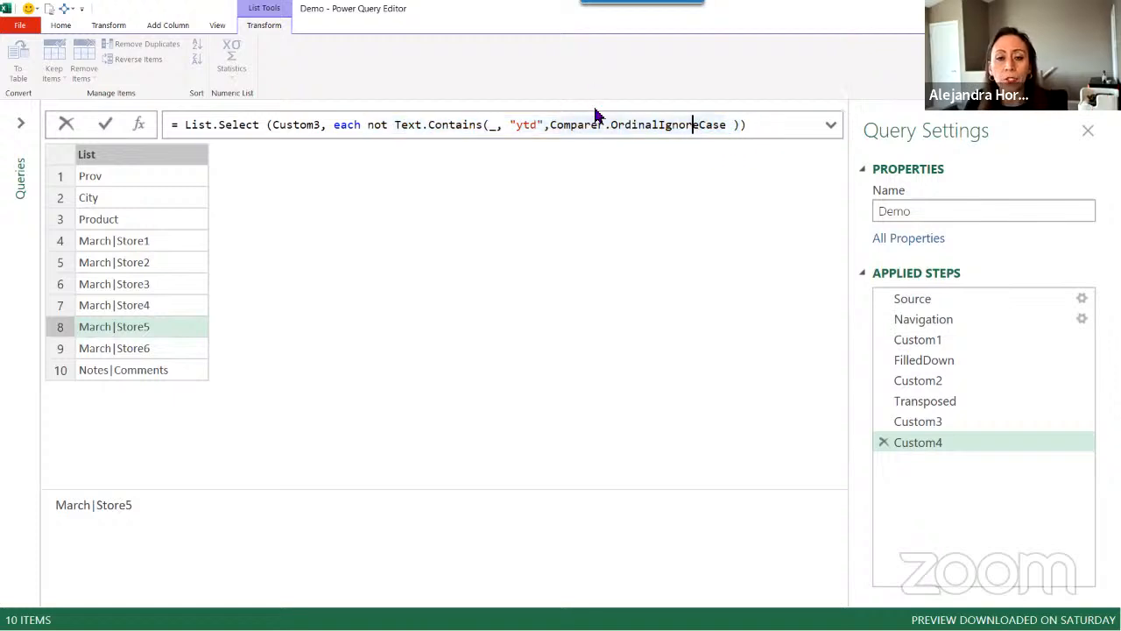
{"action": "left_click", "coordinate": [742, 125]}
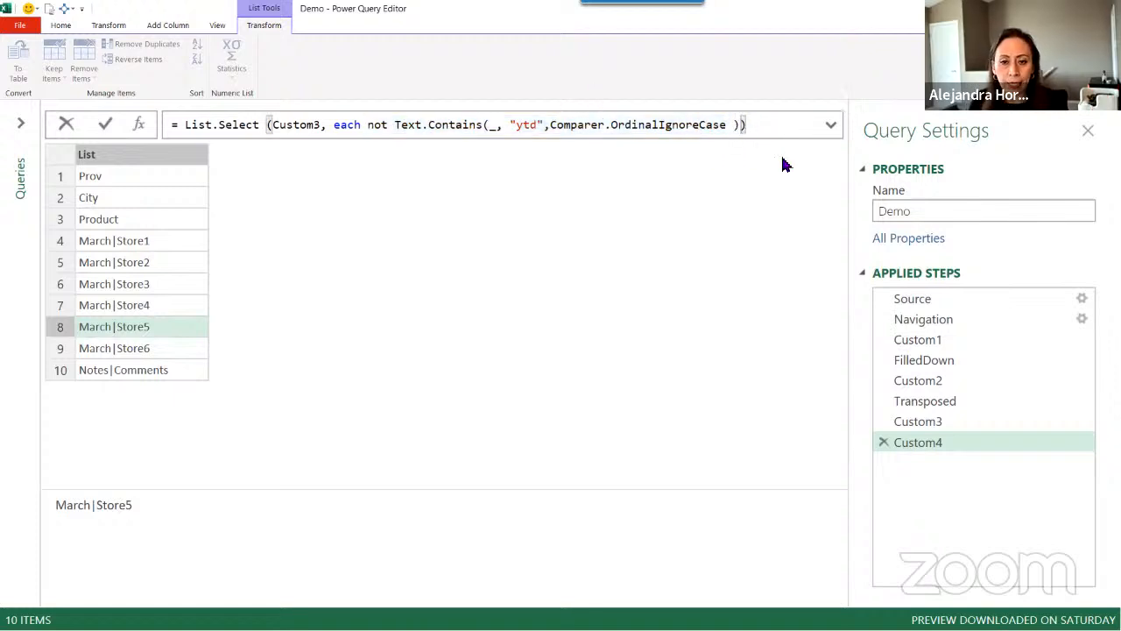
{"action": "key", "text": "Left"}
{"action": "type", "text": ") "}
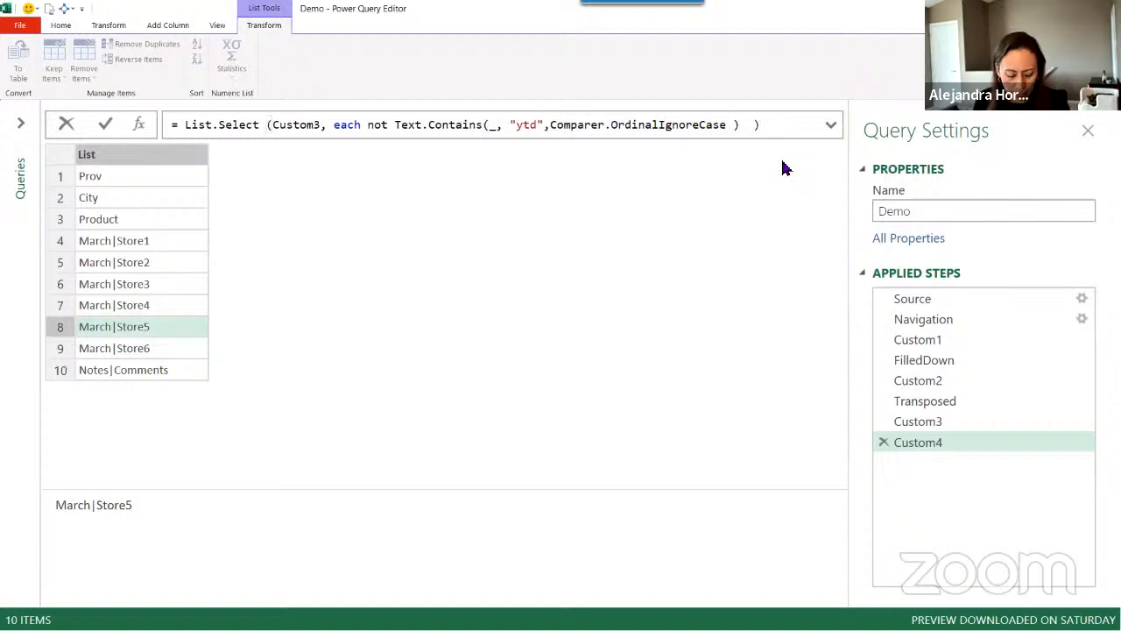
{"action": "type", "text": "and"}
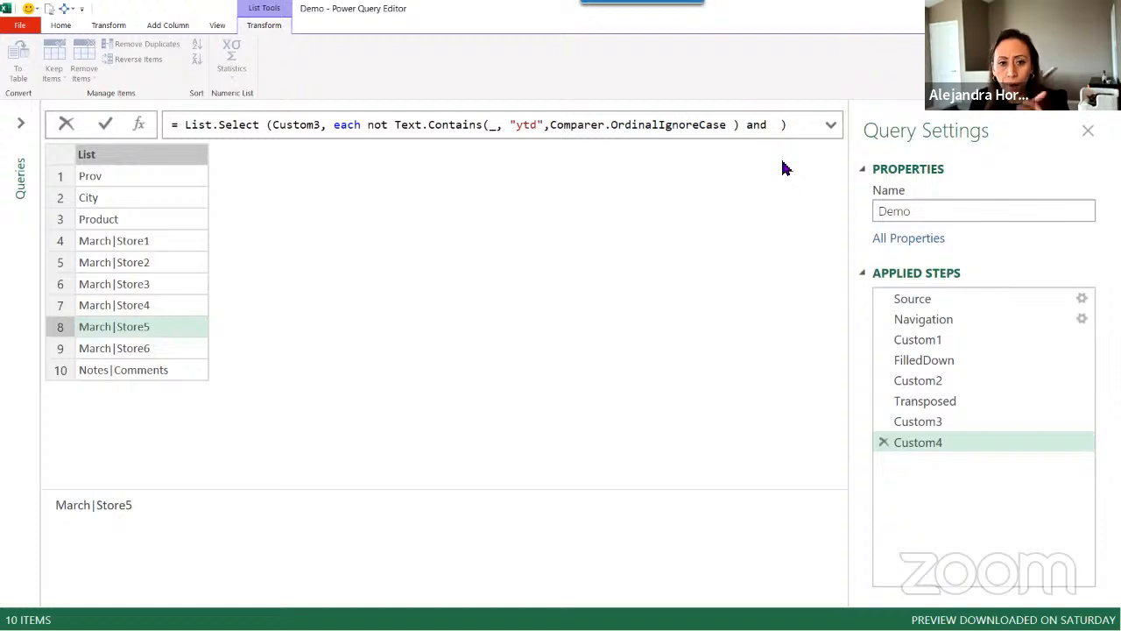
{"action": "key", "text": "ctrl+v"}
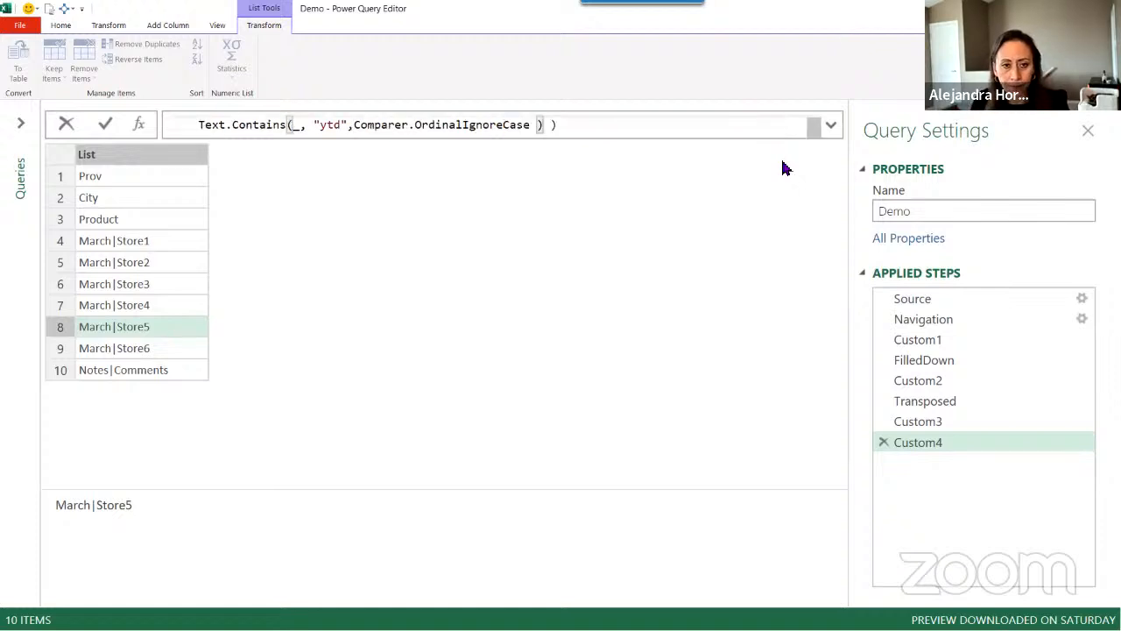
- Change the search text in the second Text.Contains condition to "notes"
{"action": "key", "text": "Left"}
{"action": "key", "text": "Left"}
{"action": "key", "text": "Left"}
{"action": "key", "text": "Left"}
{"action": "key", "text": "Left"}
{"action": "key", "text": "Left"}
{"action": "key", "text": "Left"}
{"action": "key", "text": "Left"}
{"action": "key", "text": "Left"}
{"action": "key", "text": "Left"}
{"action": "key", "text": "Left"}
{"action": "key", "text": "Left"}
{"action": "key", "text": "Left"}
{"action": "key", "text": "Left"}
{"action": "key", "text": "Left"}
{"action": "key", "text": "Left"}
{"action": "key", "text": "Left"}
{"action": "key", "text": "Left"}
{"action": "key", "text": "Left"}
{"action": "key", "text": "Left"}
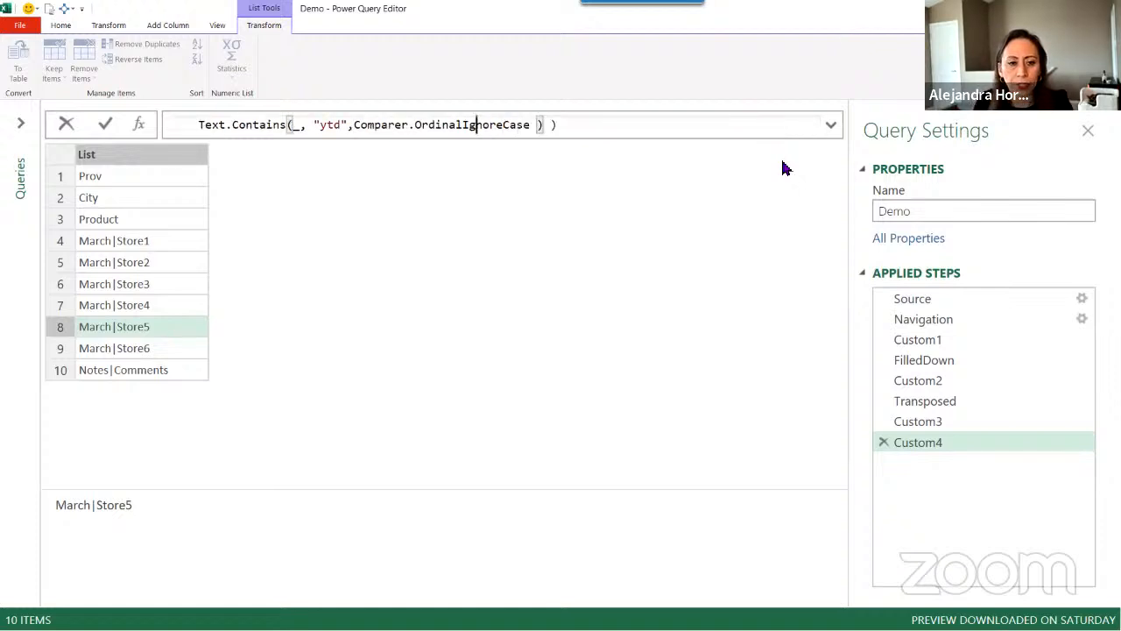
{"action": "key", "text": "Right"}
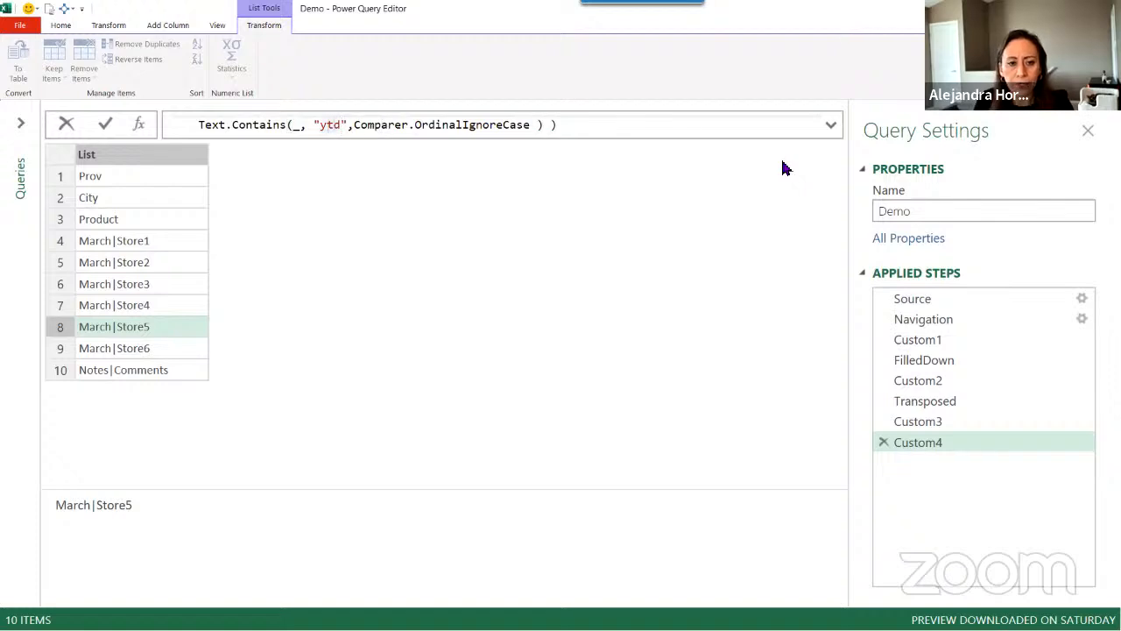
{"action": "key", "text": "BackSpace"}
{"action": "key", "text": "BackSpace"}
{"action": "key", "text": "Delete"}
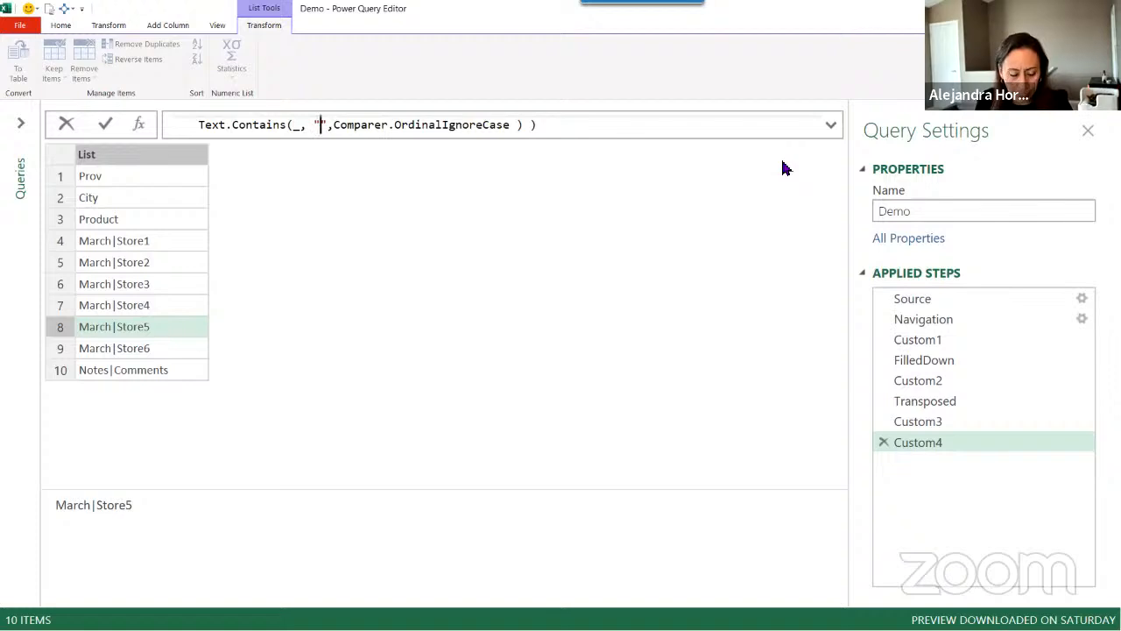
{"action": "type", "text": "notes"}
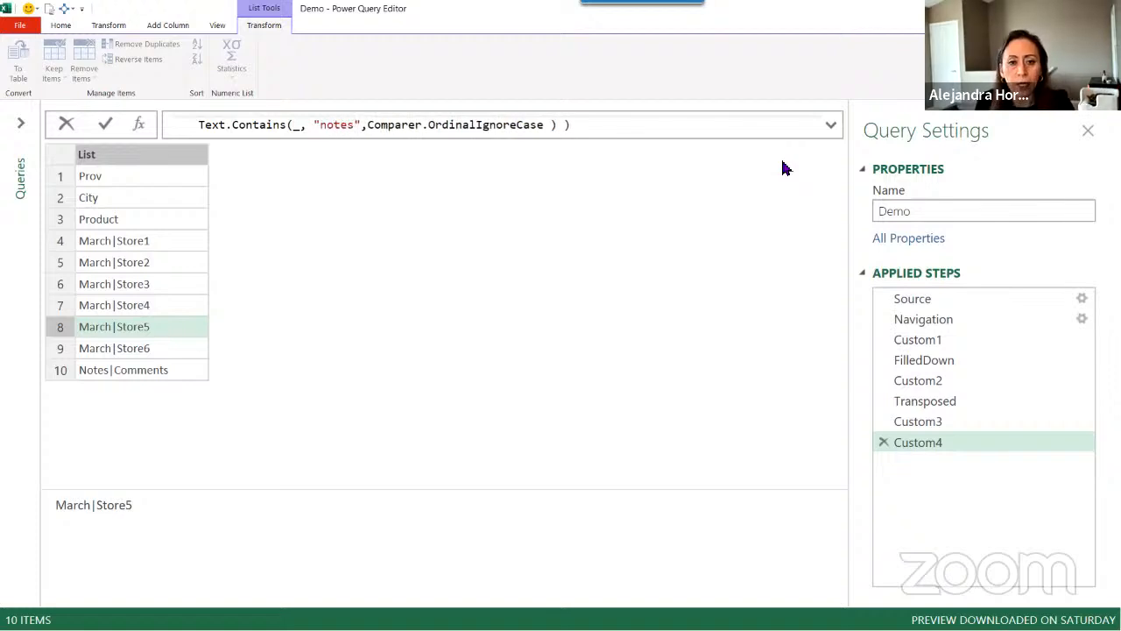
- Apply the List.Select formula that excludes both "ytd" and "notes" items after checking its two conditions
{"action": "key", "text": "End"}
{"action": "key", "text": "Up"}
{"action": "key", "text": "Right"}
{"action": "key", "text": "Right"}
{"action": "key", "text": "Right"}
{"action": "key", "text": "Right"}
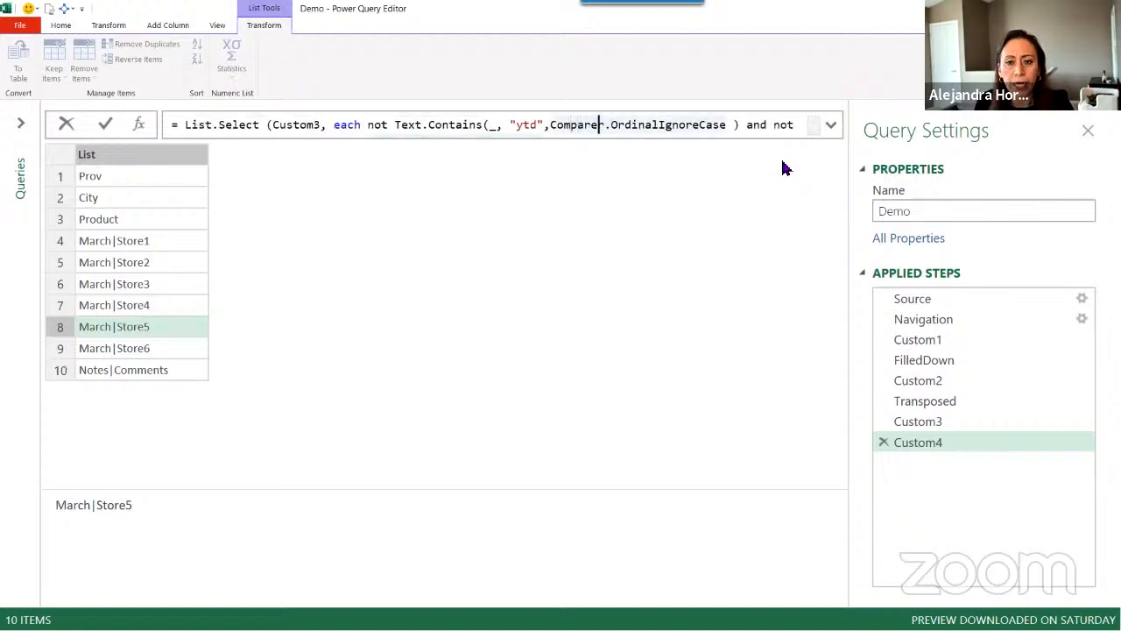
{"action": "key", "text": "Right"}
{"action": "key", "text": "Right"}
{"action": "key", "text": "Right"}
{"action": "key", "text": "Right"}
{"action": "key", "text": "Right"}
{"action": "key", "text": "Right"}
{"action": "key", "text": "Right"}
{"action": "key", "text": "Right"}
{"action": "key", "text": "Right"}
{"action": "key", "text": "Right"}
{"action": "key", "text": "Right"}
{"action": "key", "text": "Right"}
{"action": "key", "text": "Right"}
{"action": "key", "text": "Right"}
{"action": "key", "text": "Right"}
{"action": "key", "text": "Right"}
{"action": "key", "text": "Right"}
{"action": "key", "text": "Right"}
{"action": "key", "text": "Right"}
{"action": "key", "text": "Right"}
{"action": "key", "text": "Return"}
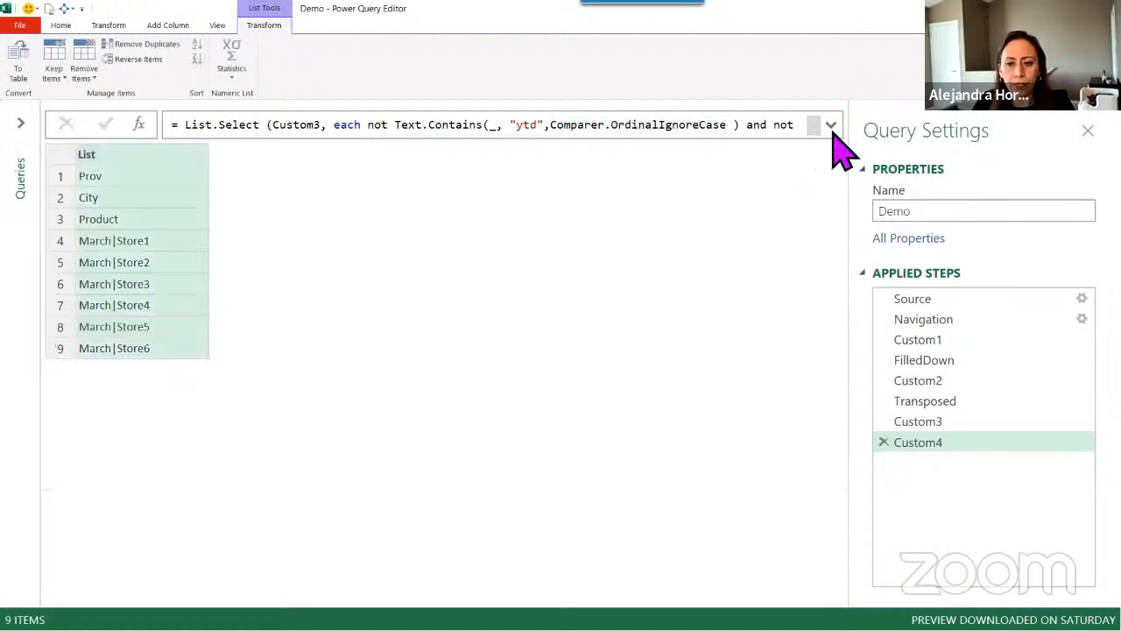
- Expand the formula to its full text and review the "ytd" and "notes" conditions against the filtered list items
{"action": "left_click", "coordinate": [831, 125]}
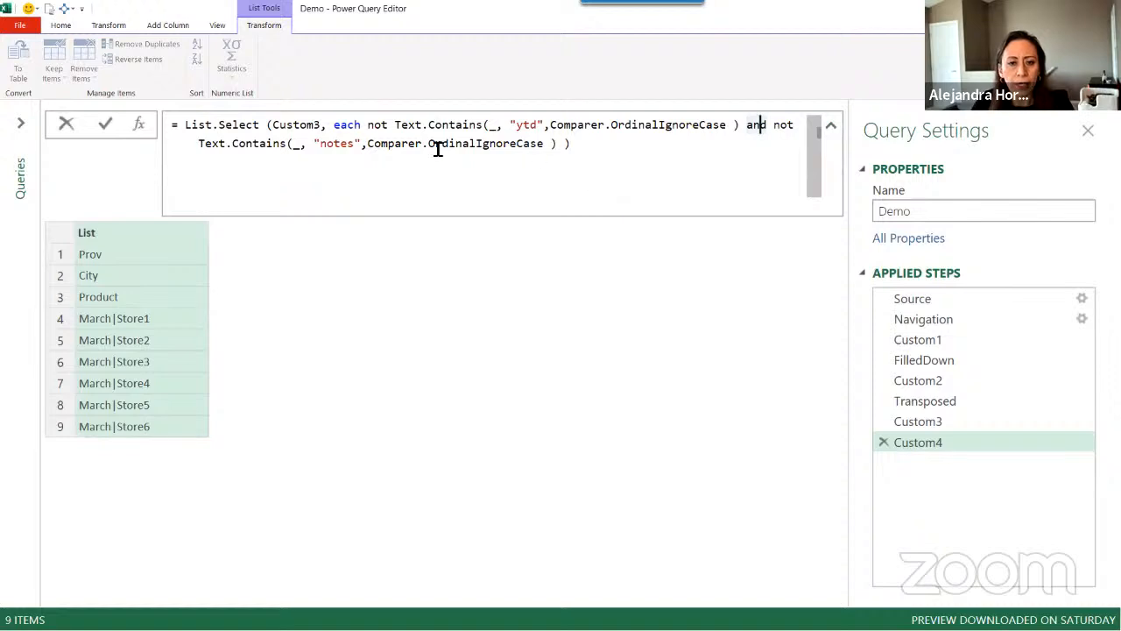
{"action": "left_click_drag", "start_coordinate": [372, 125], "coordinate": [649, 131]}
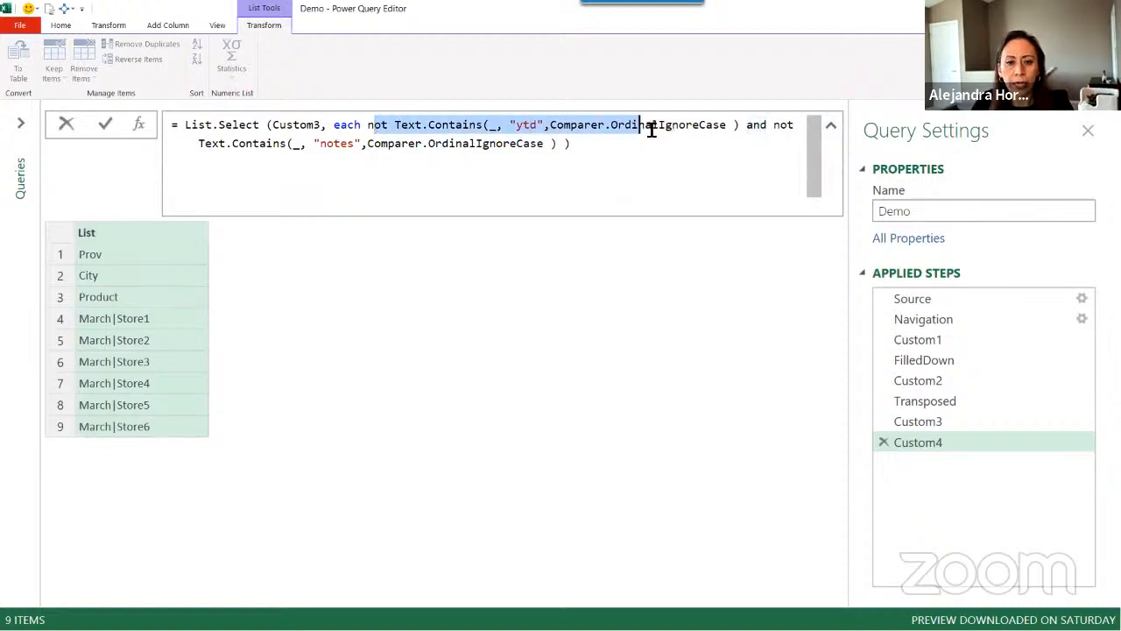
{"action": "left_click_drag", "start_coordinate": [745, 125], "coordinate": [380, 149]}
{"action": "left_click", "coordinate": [188, 341]}
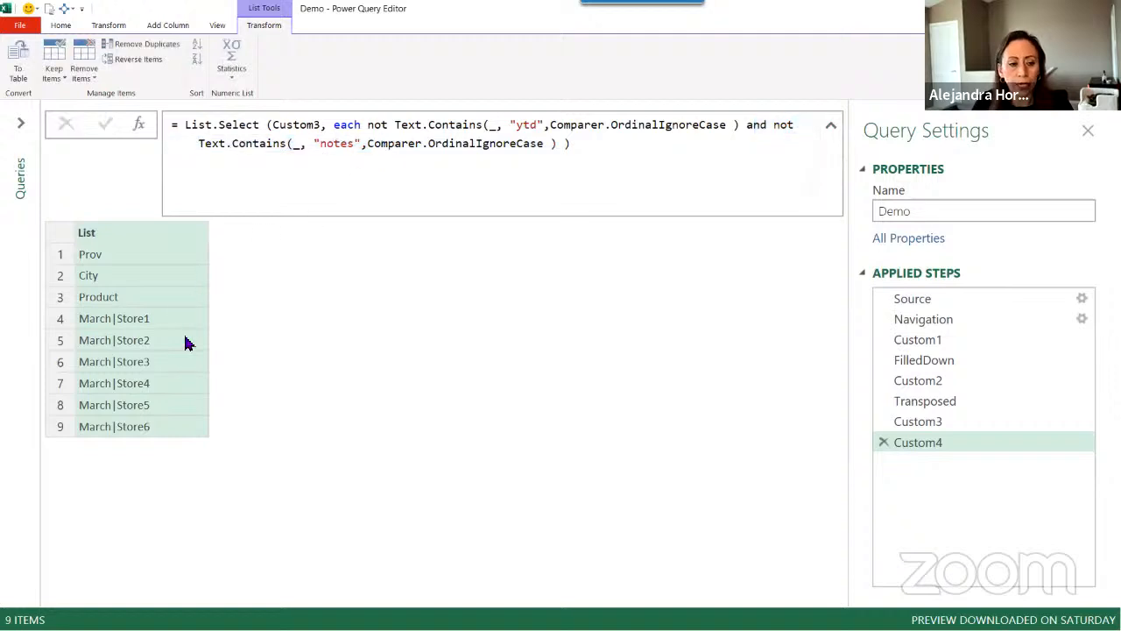
{"action": "left_click", "coordinate": [187, 383]}
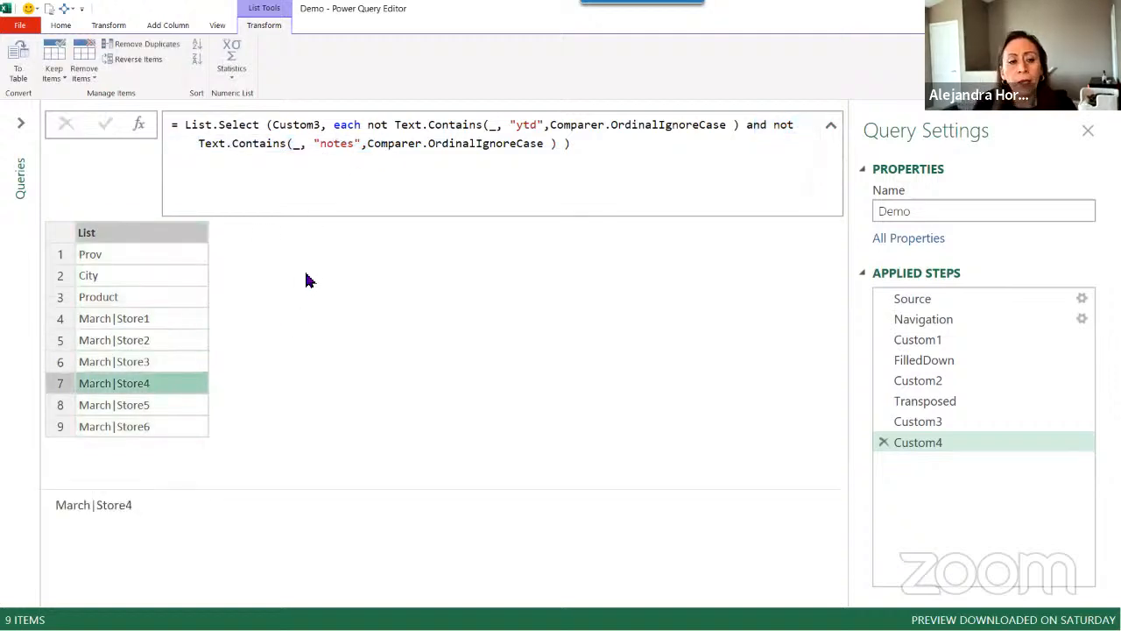
- Rename the Custom4 filtering step as ColsToKeep
{"action": "double_click", "coordinate": [937, 443]}
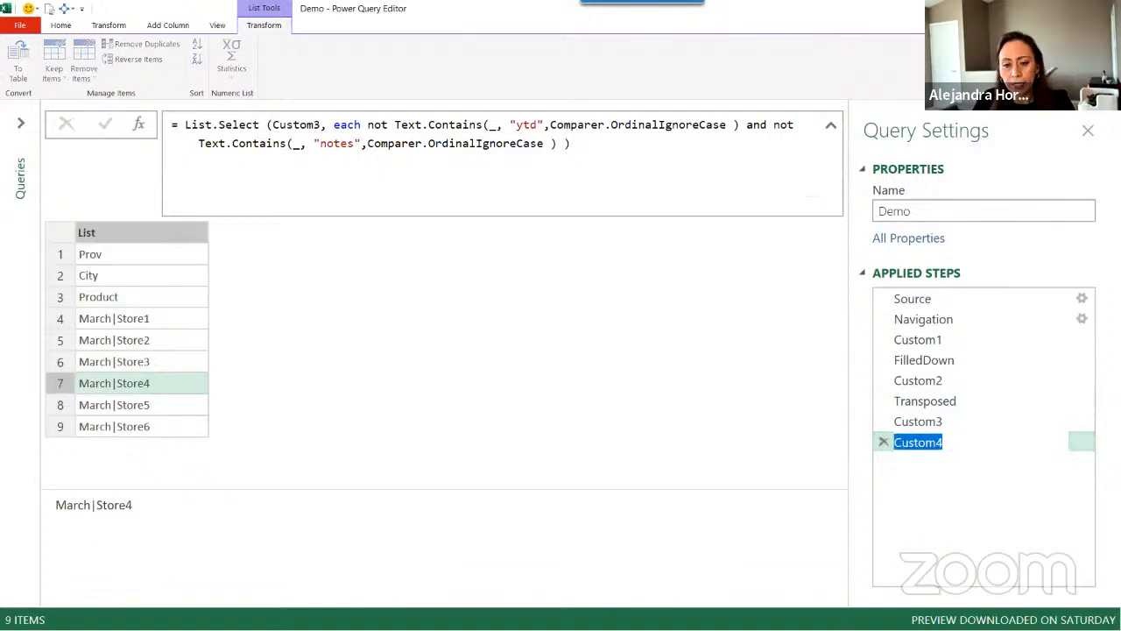
{"action": "type", "text": "ColsTo"}
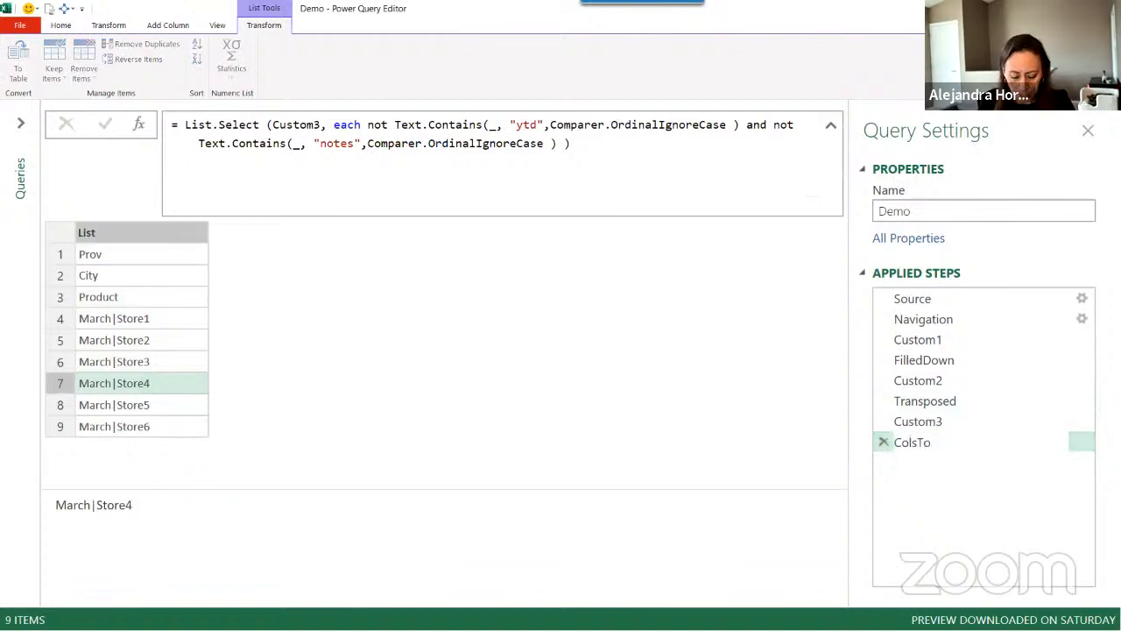
{"action": "type", "text": "Keep"}
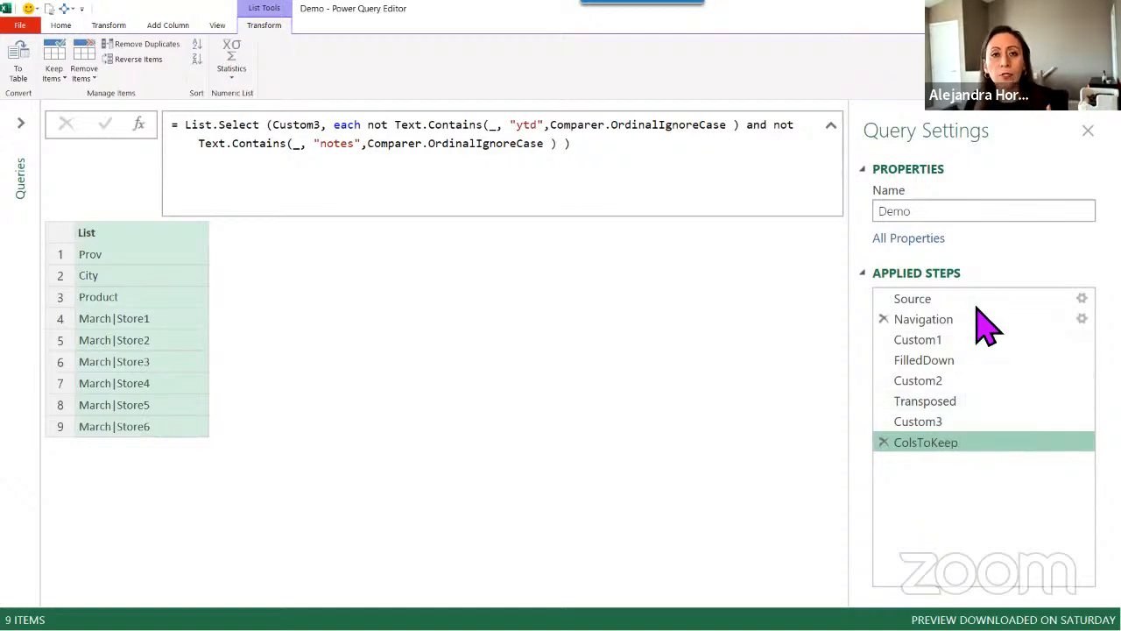
- Review the results of the Custom1, FilledDown, Custom2 and Custom3 steps, and return to ColsToKeep
{"action": "left_click", "coordinate": [964, 340]}
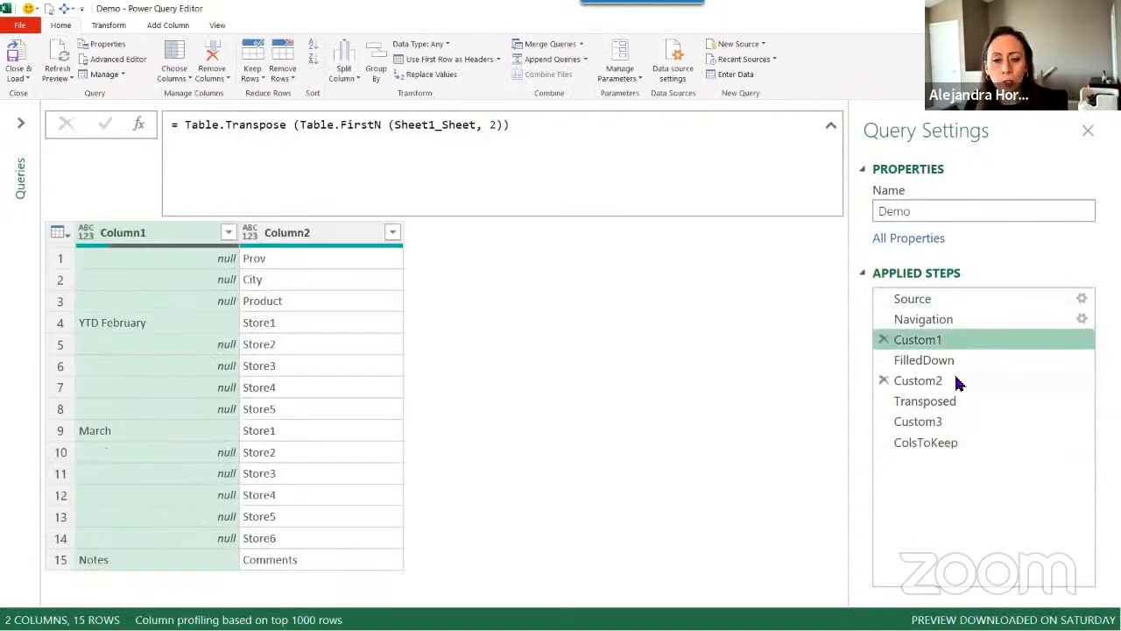
{"action": "left_click", "coordinate": [956, 381]}
{"action": "left_click", "coordinate": [959, 423]}
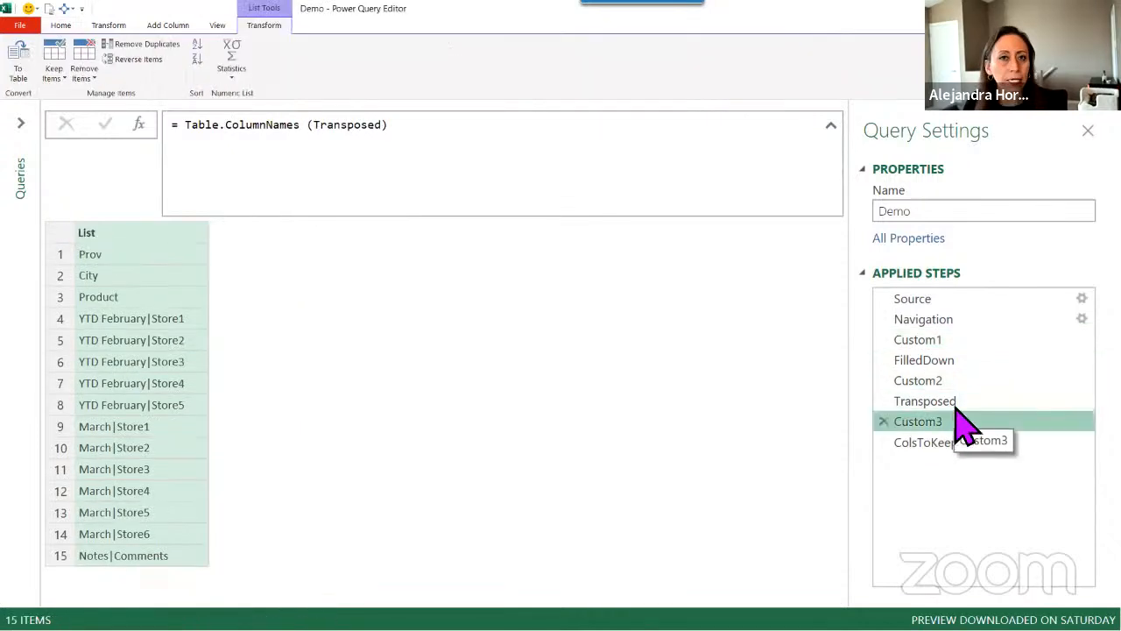
{"action": "left_click", "coordinate": [951, 340]}
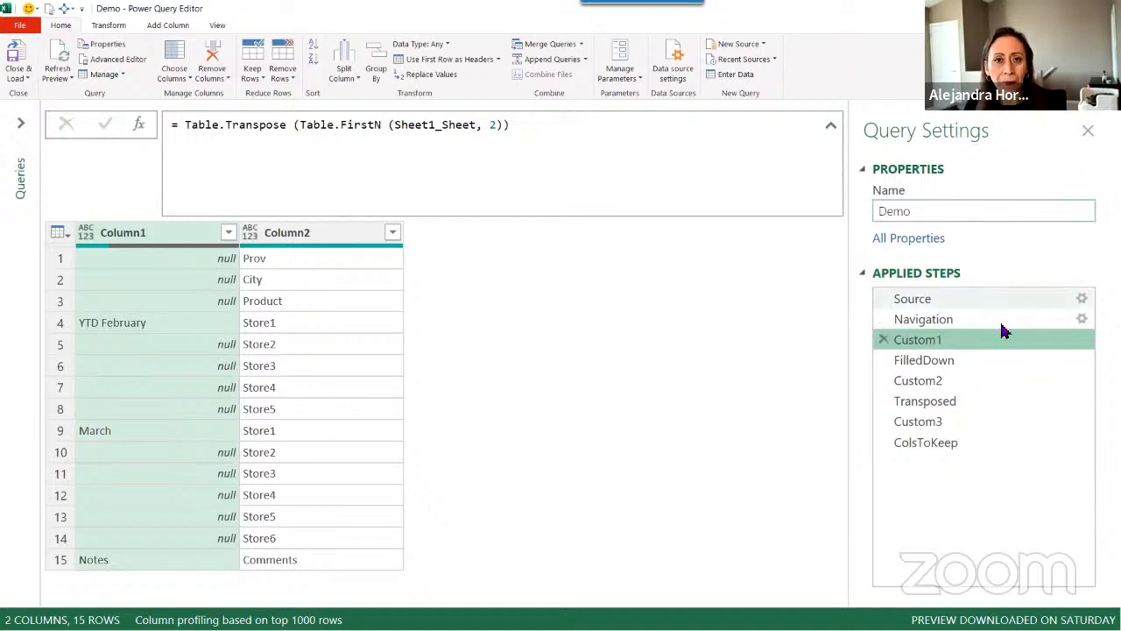
{"action": "left_click", "coordinate": [992, 361]}
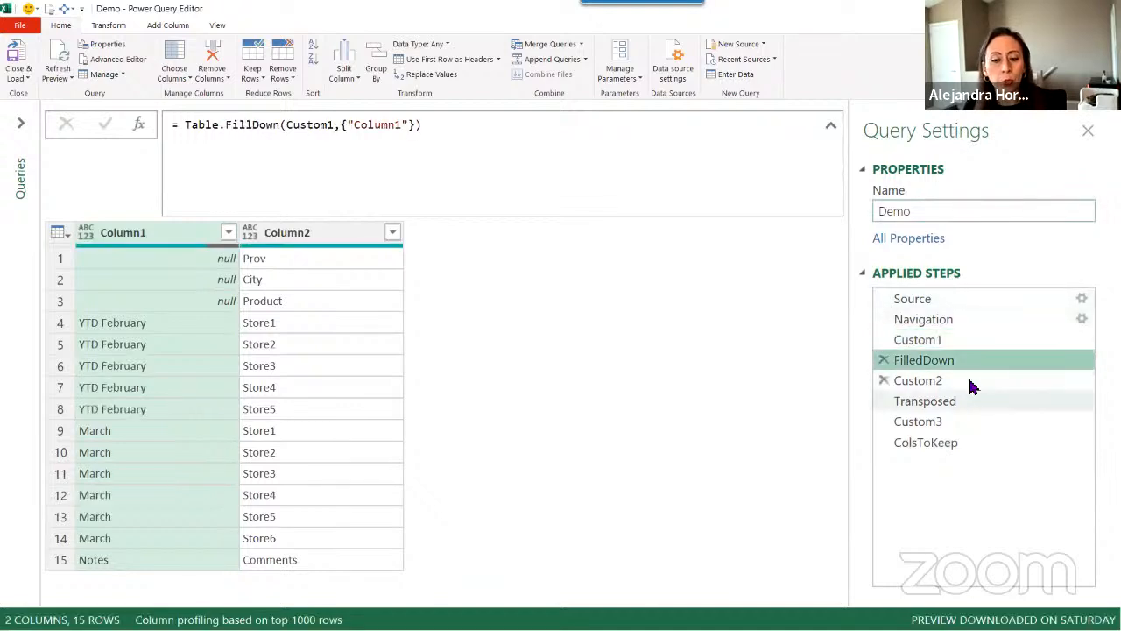
{"action": "left_click", "coordinate": [966, 445]}
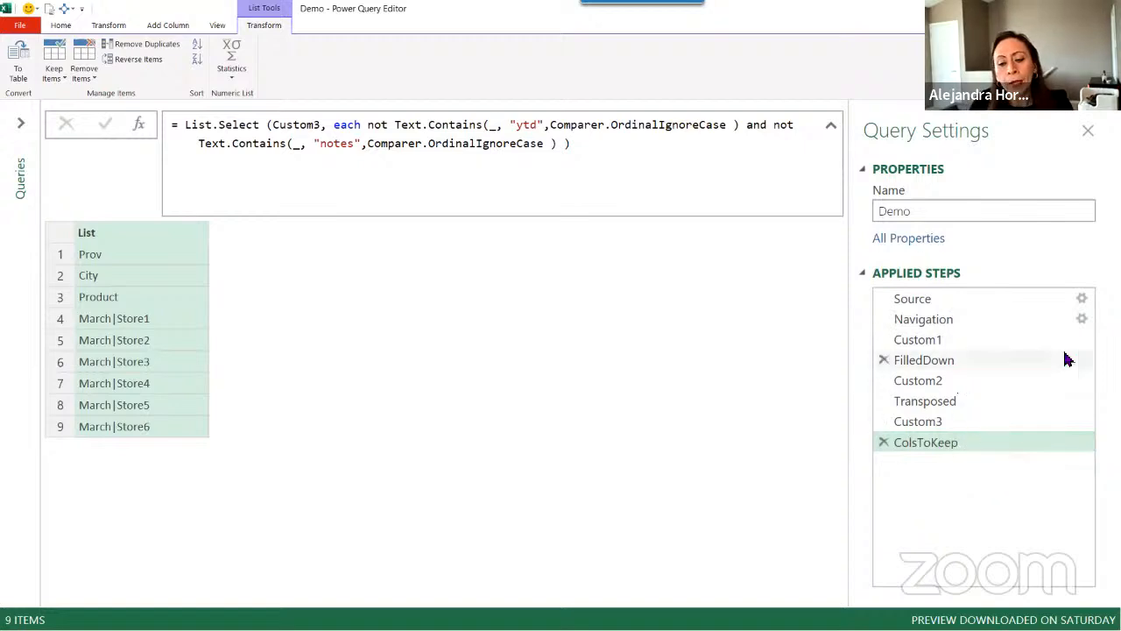
- Add a custom step after ColsToKeep and replace its formula with a reference to Custom3
{"action": "left_click", "coordinate": [137, 123]}
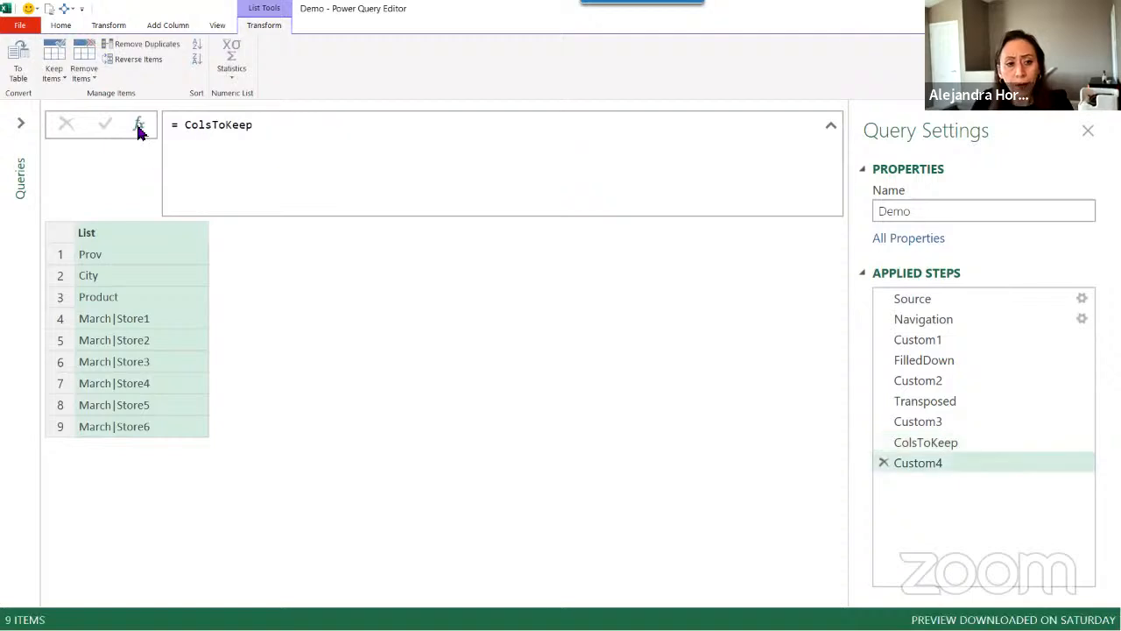
{"action": "left_click", "coordinate": [178, 124]}
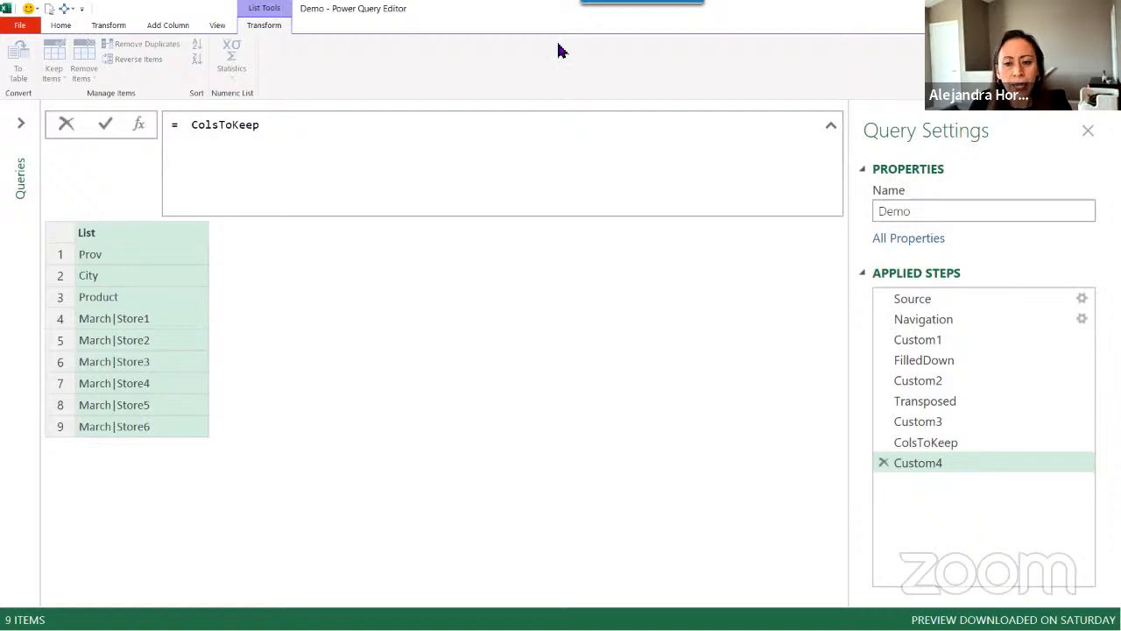
{"action": "left_click_drag", "start_coordinate": [194, 124], "coordinate": [321, 126]}
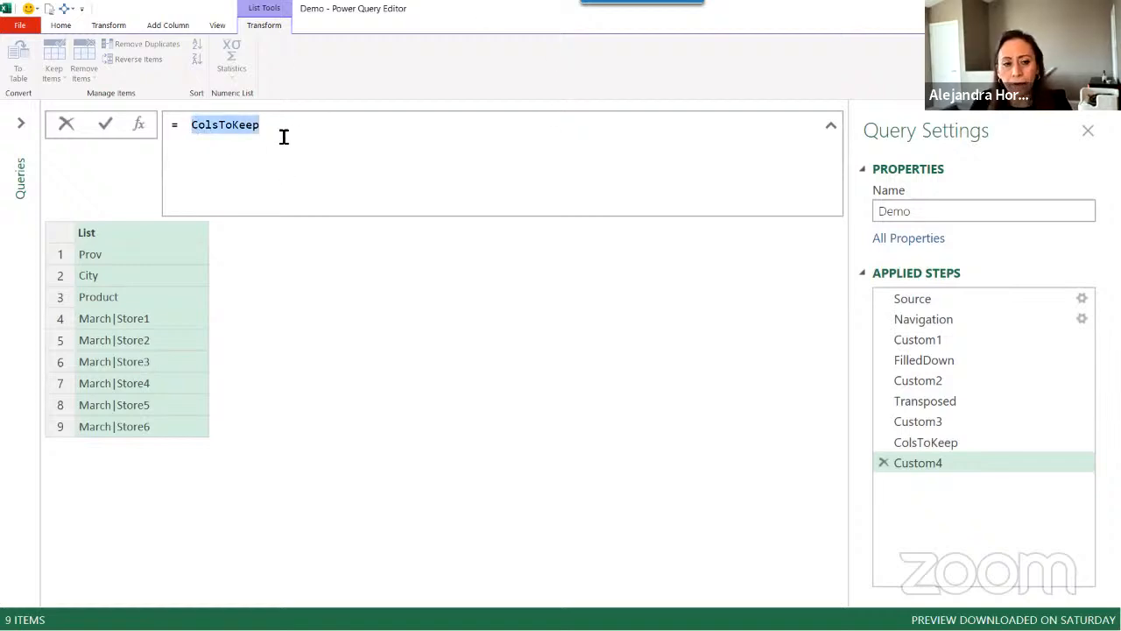
{"action": "left_click", "coordinate": [189, 125]}
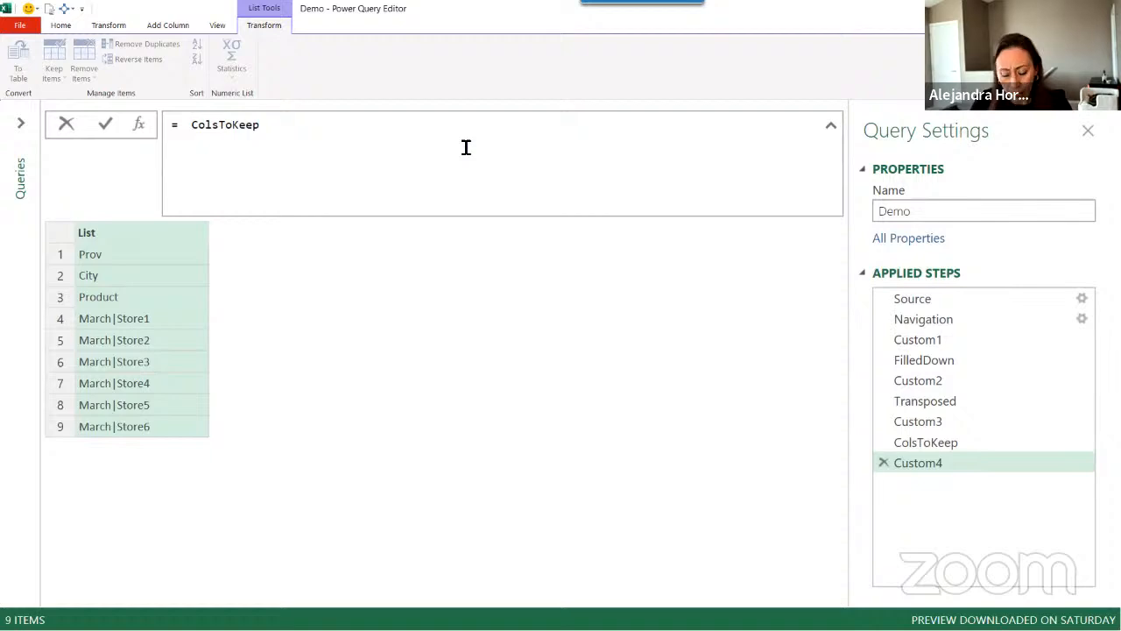
{"action": "key", "text": "shift+End"}
{"action": "key", "text": "Delete"}
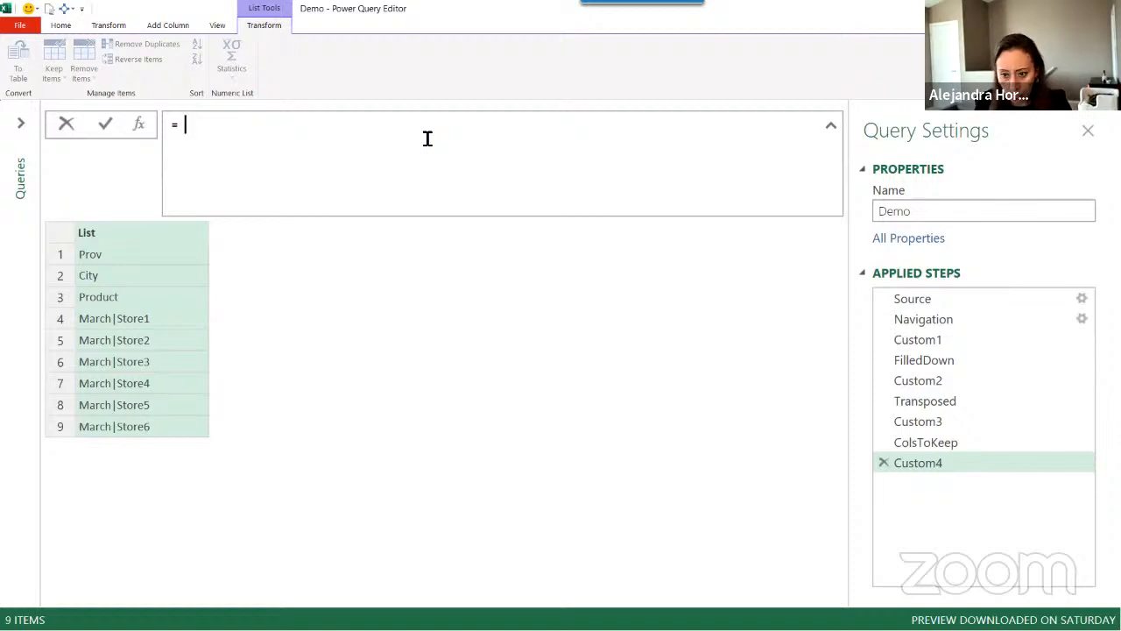
{"action": "type", "text": "Cus"}
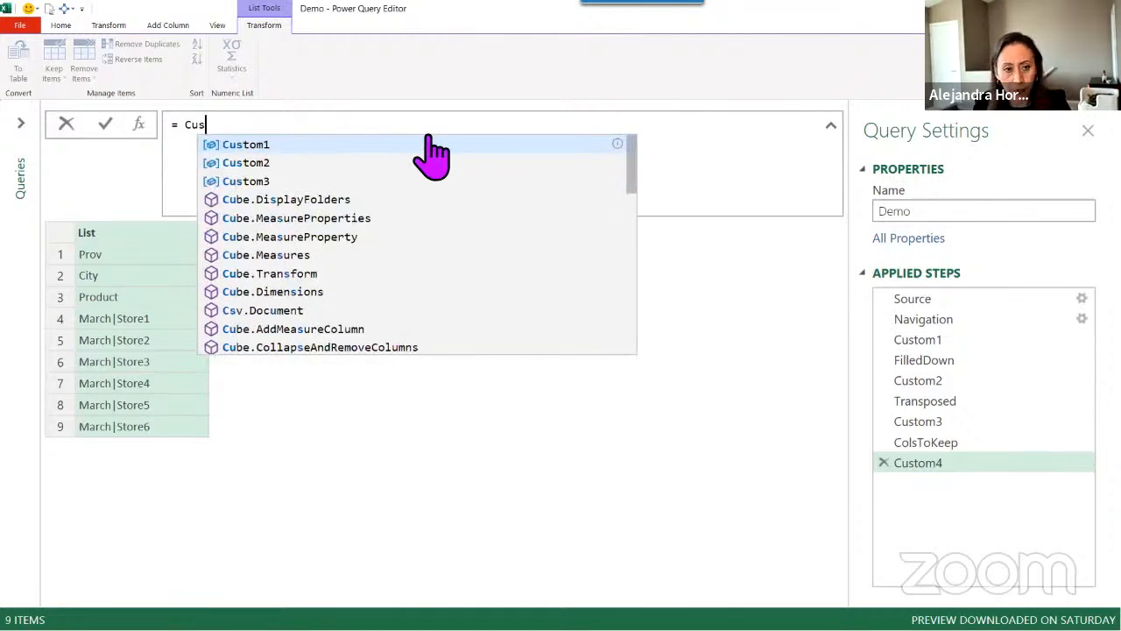
{"action": "type", "text": "tom3"}
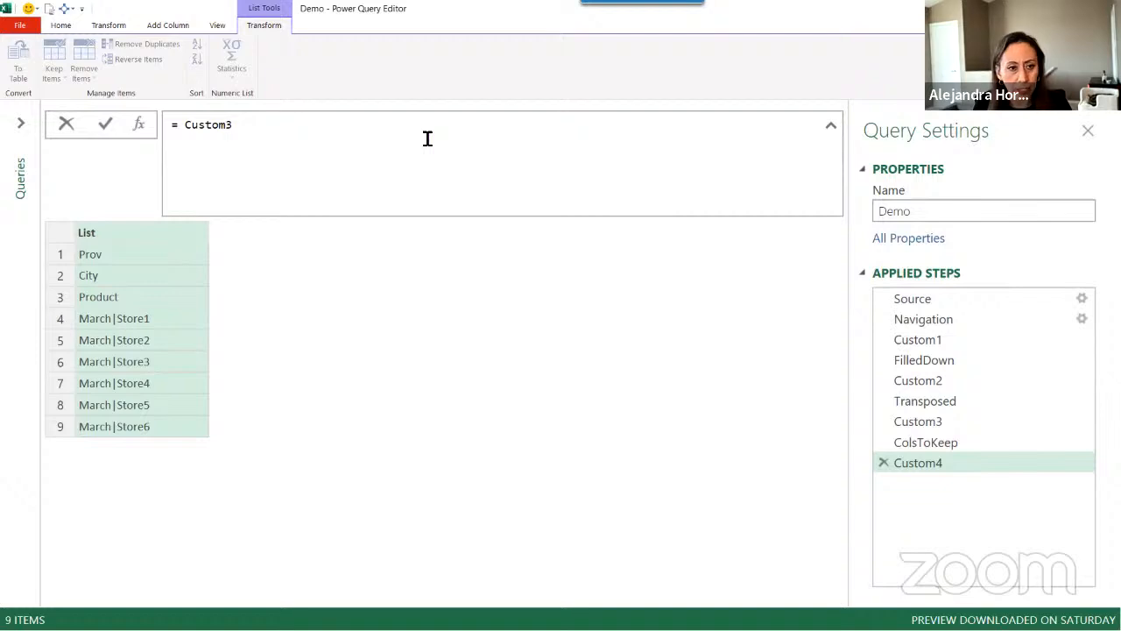
{"action": "key", "text": "Return"}
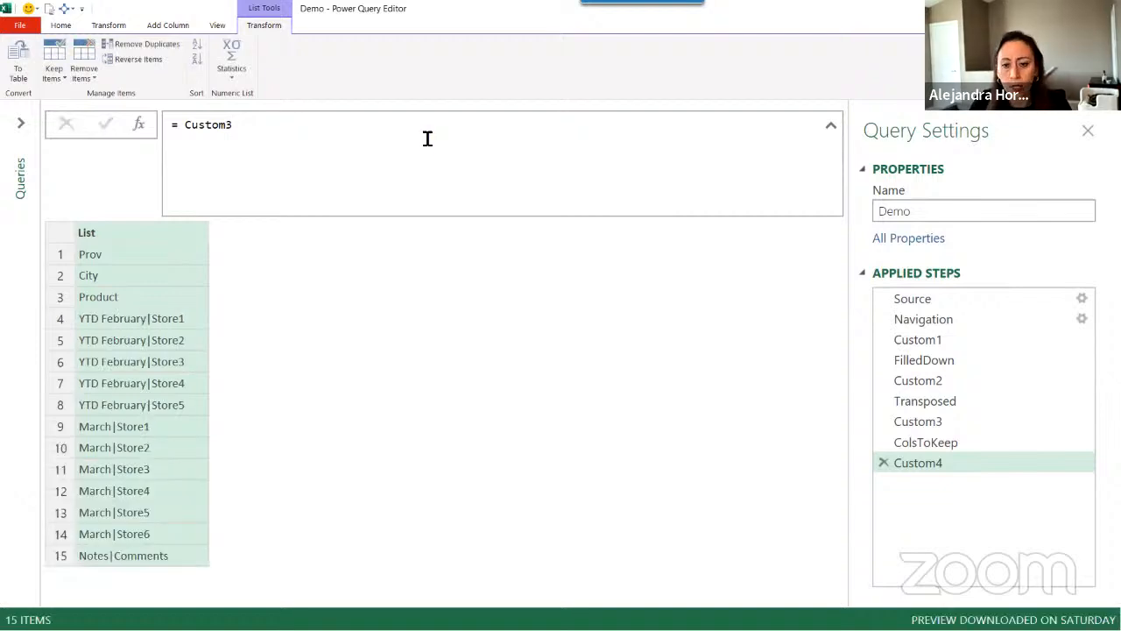
- Set the Custom4 step's formula to reference Transposed, then collapse the expanded formula area
{"action": "left_click_drag", "start_coordinate": [233, 131], "coordinate": [186, 136]}
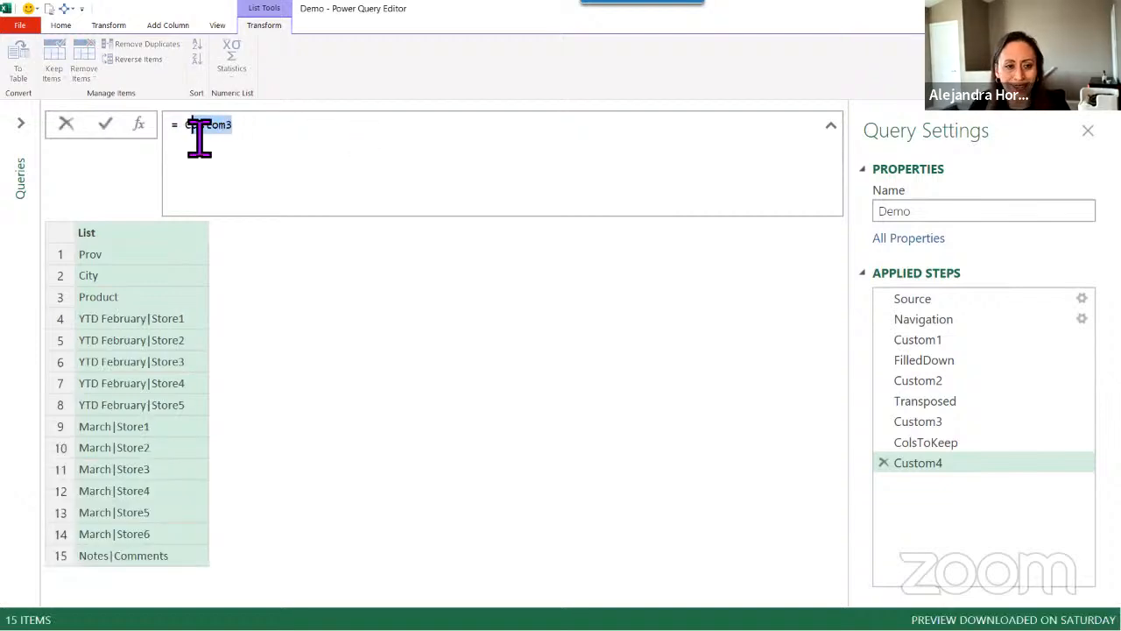
{"action": "key", "text": "BackSpace"}
{"action": "key", "text": "BackSpace"}
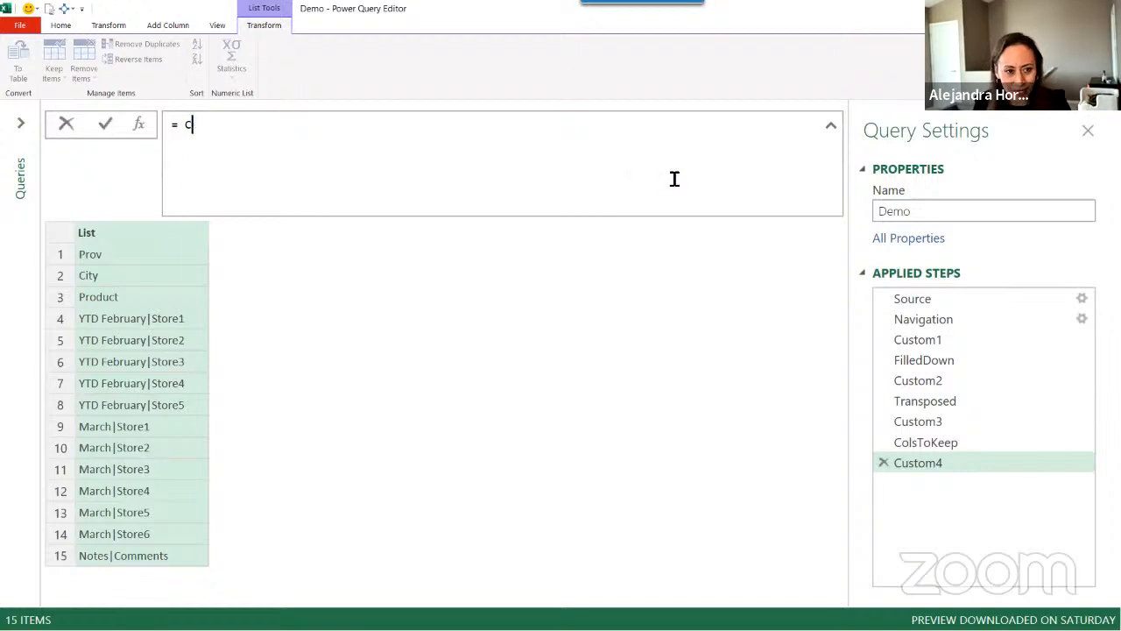
{"action": "type", "text": "Transposed"}
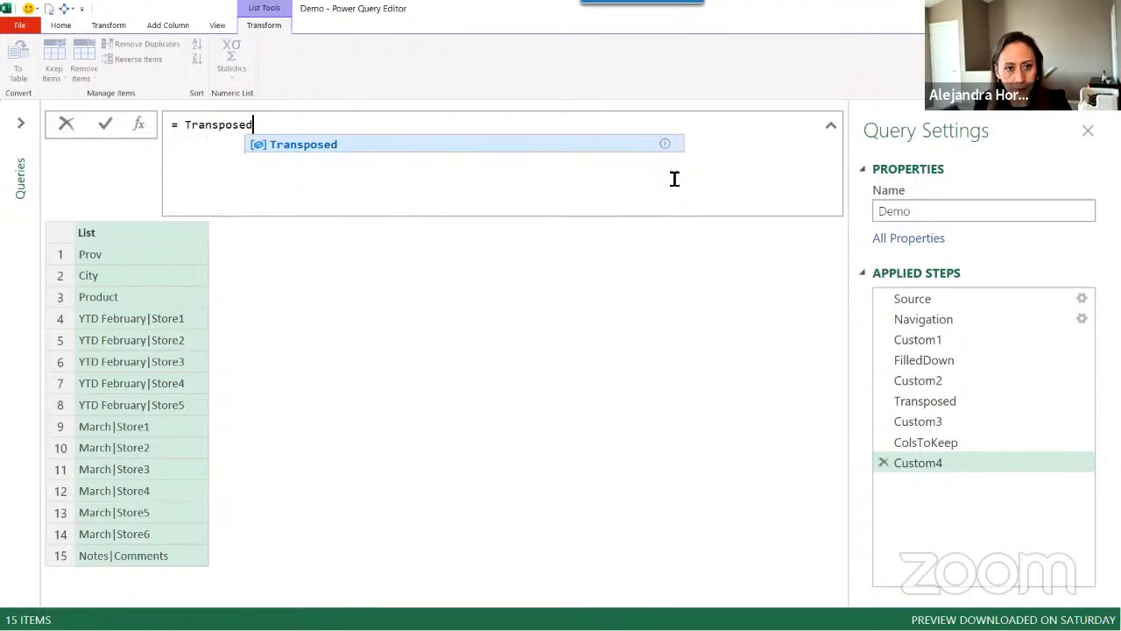
{"action": "key", "text": "Escape"}
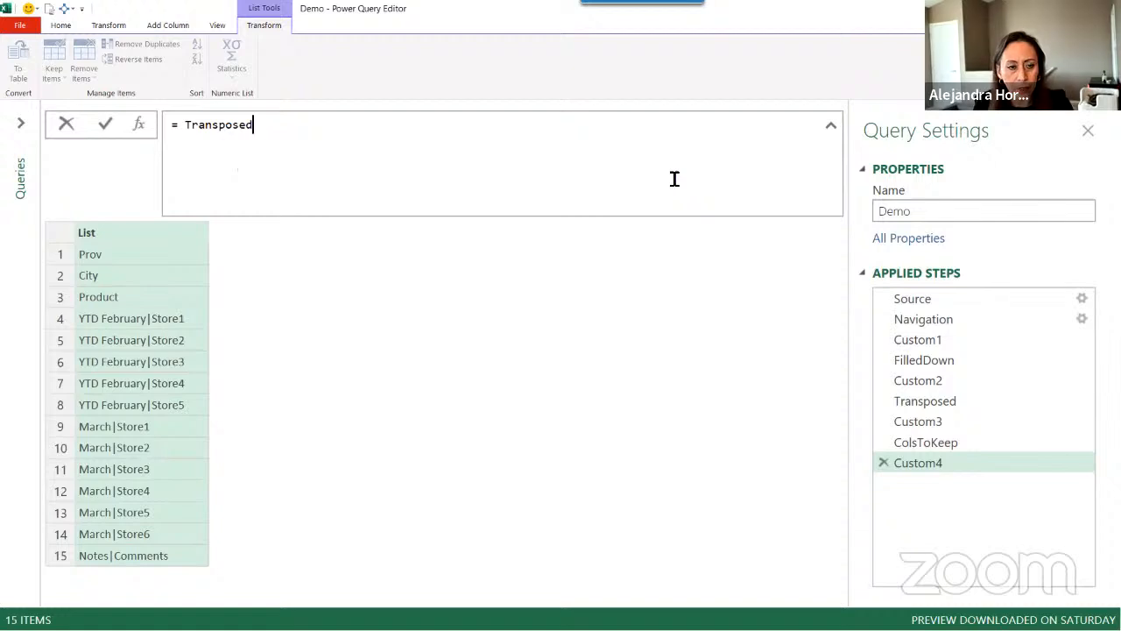
{"action": "key", "text": "Return"}
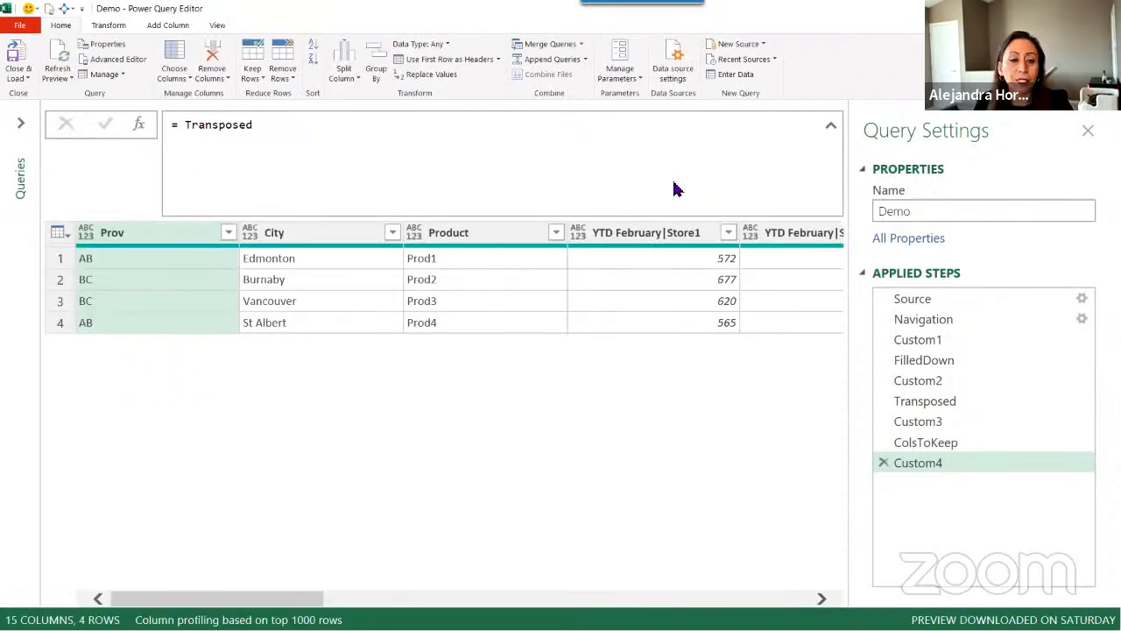
{"action": "left_click", "coordinate": [831, 130]}
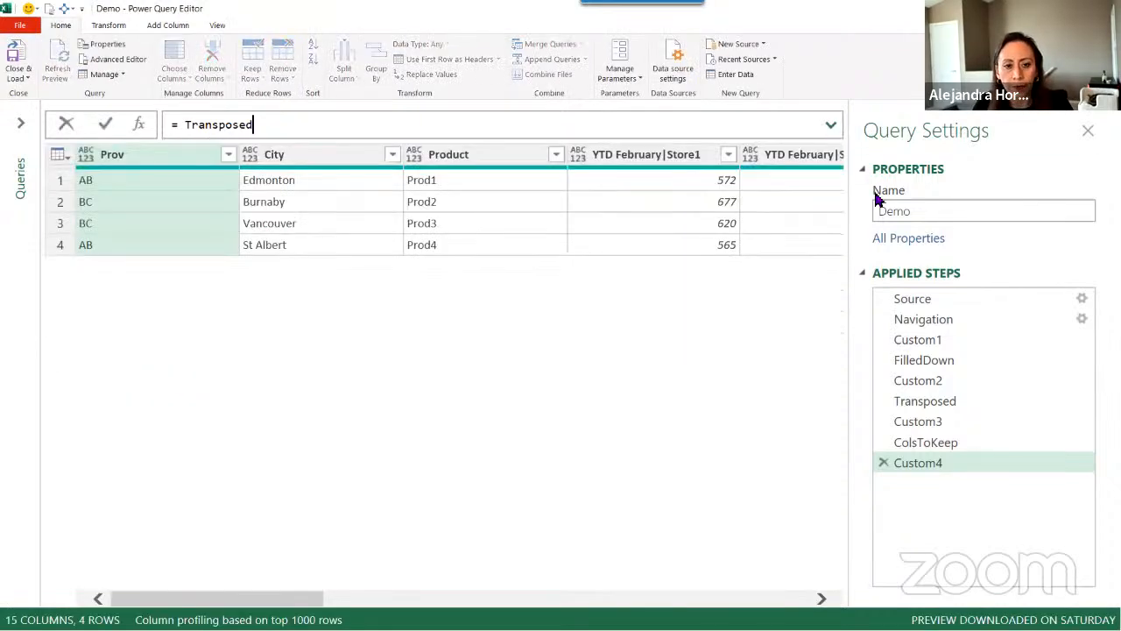
- Rename the Transposed applied step to Tbl
{"action": "left_click", "coordinate": [942, 402]}
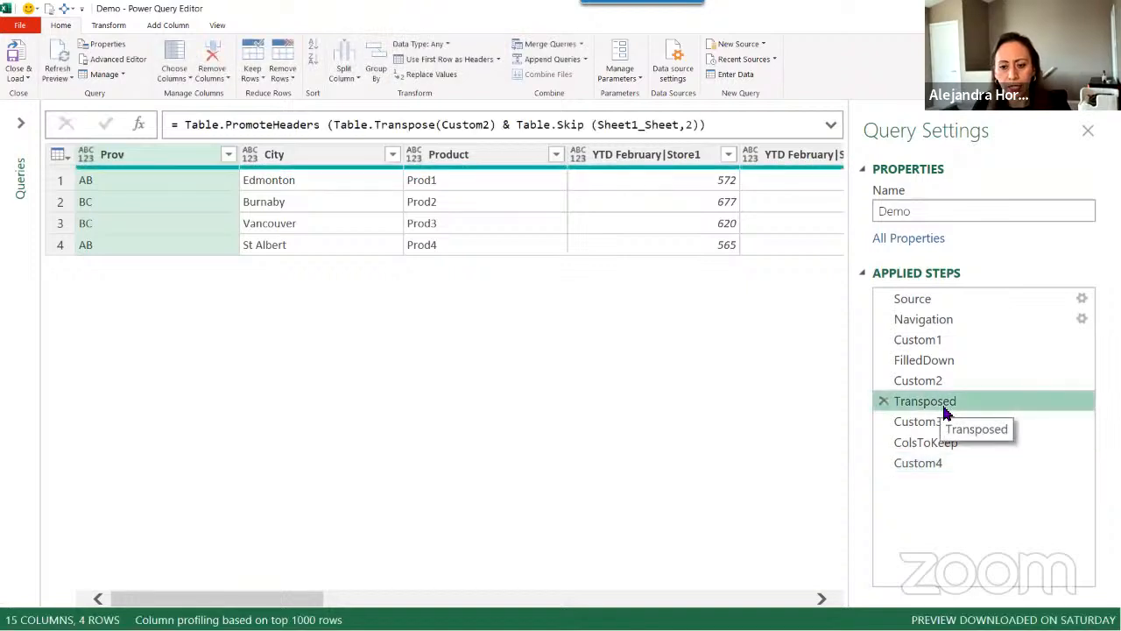
{"action": "left_click", "coordinate": [941, 402]}
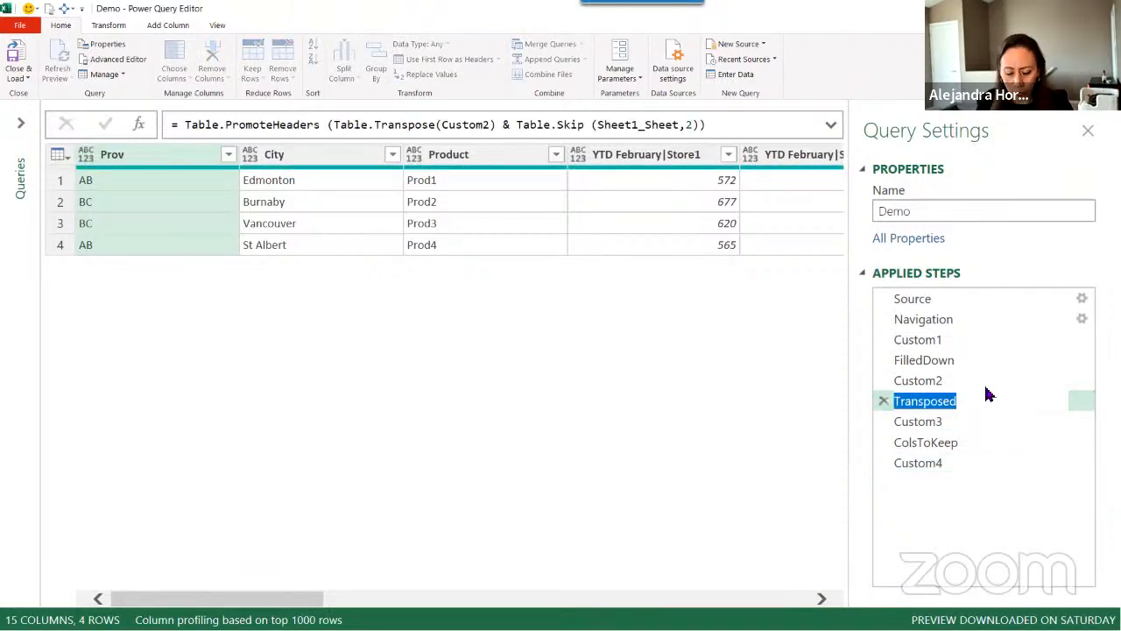
{"action": "type", "text": "M"}
{"action": "key", "text": "BackSpace"}
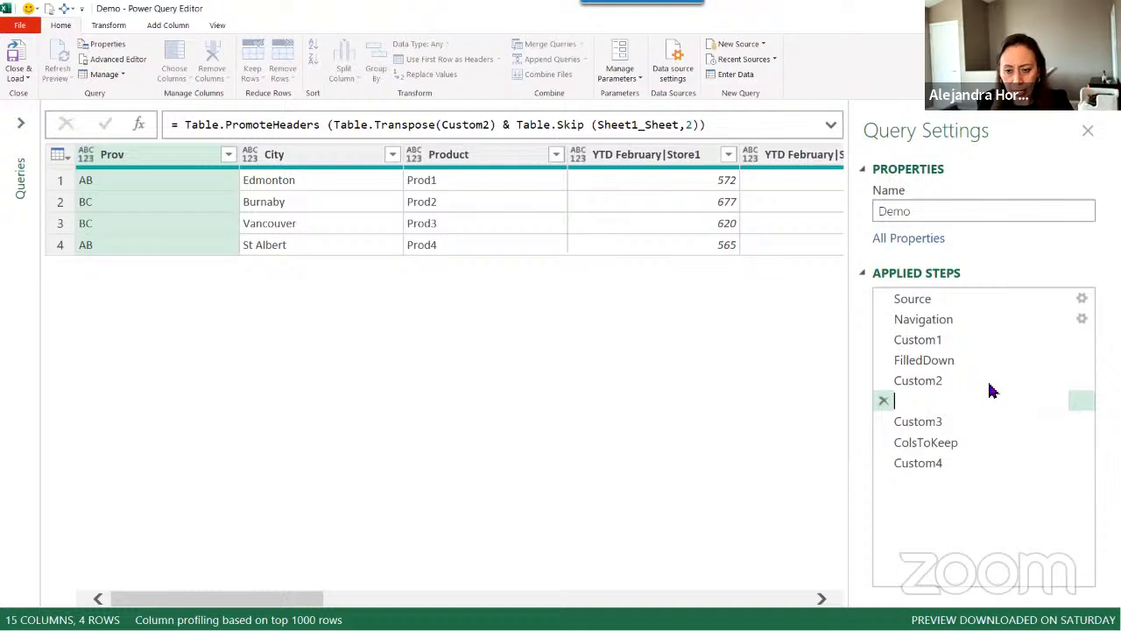
{"action": "type", "text": "Tbl"}
{"action": "key", "text": "Return"}
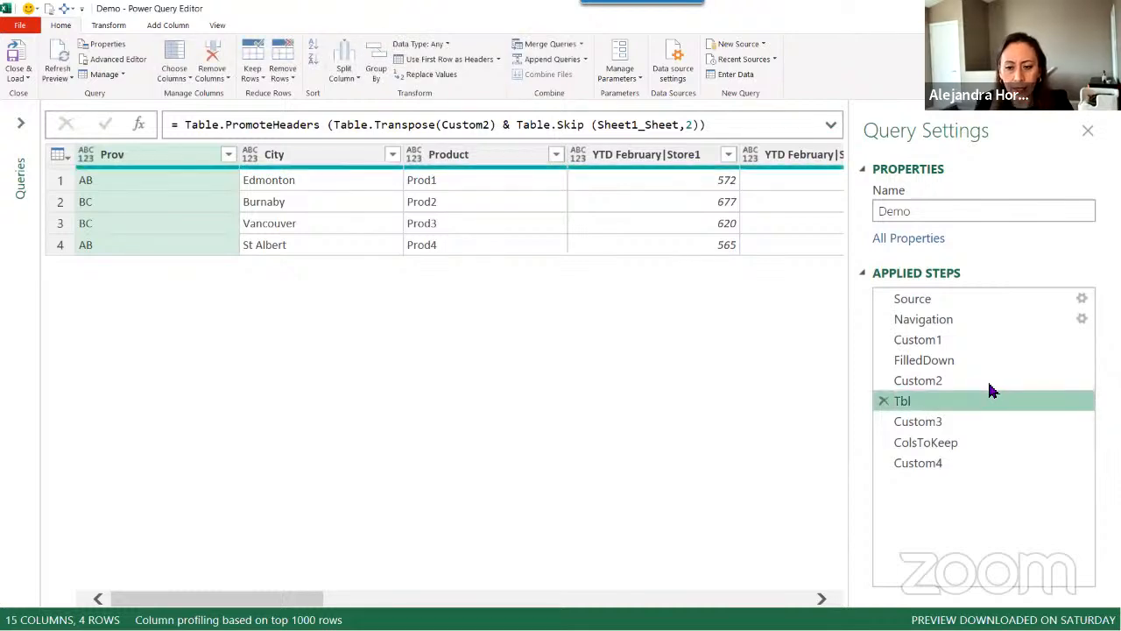
- Open the Custom4 step and examine its formula reference at a larger zoom
{"action": "left_click", "coordinate": [981, 463]}
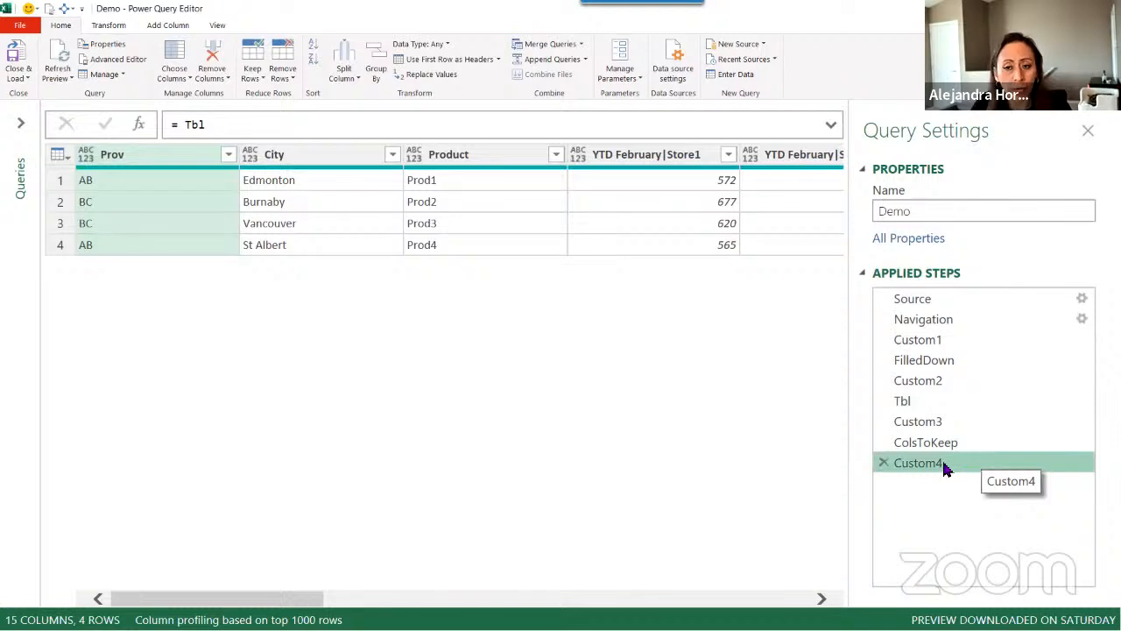
{"action": "left_click", "coordinate": [202, 130]}
{"action": "double_click", "coordinate": [194, 125]}
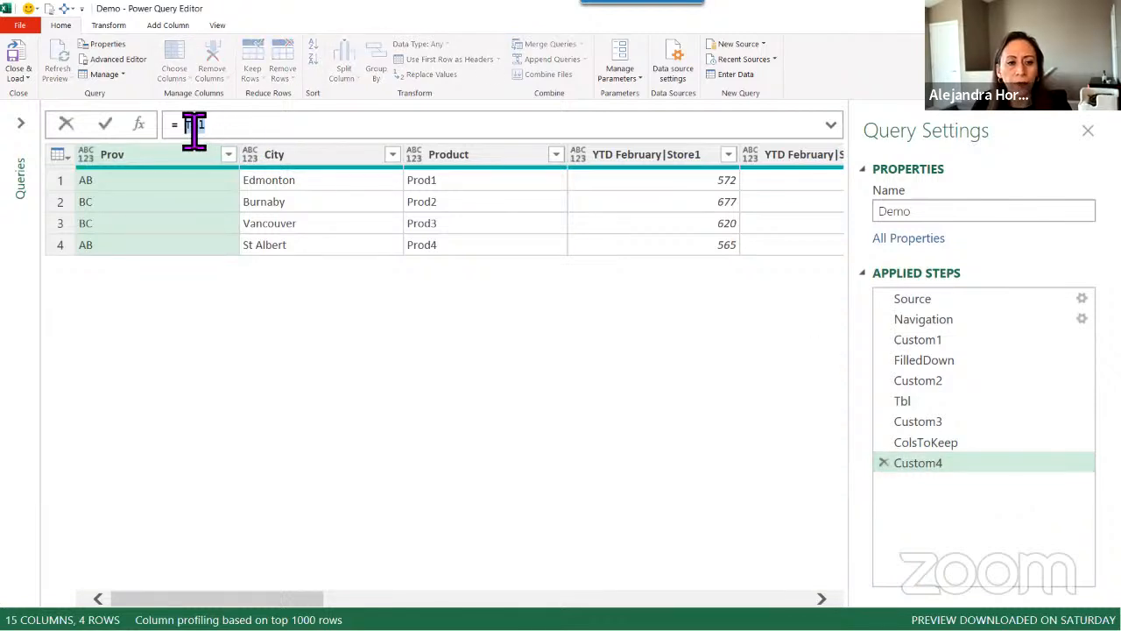
{"action": "key", "text": "Escape"}
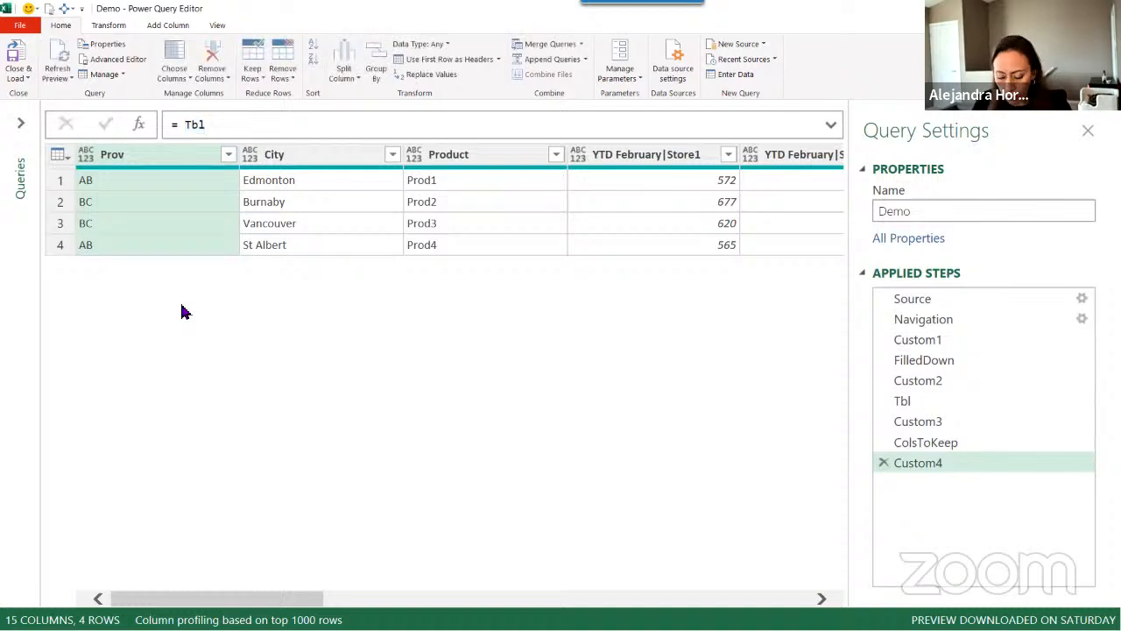
{"action": "key", "text": "ctrl+shift+plus"}
{"action": "key", "text": "ctrl+shift+plus"}
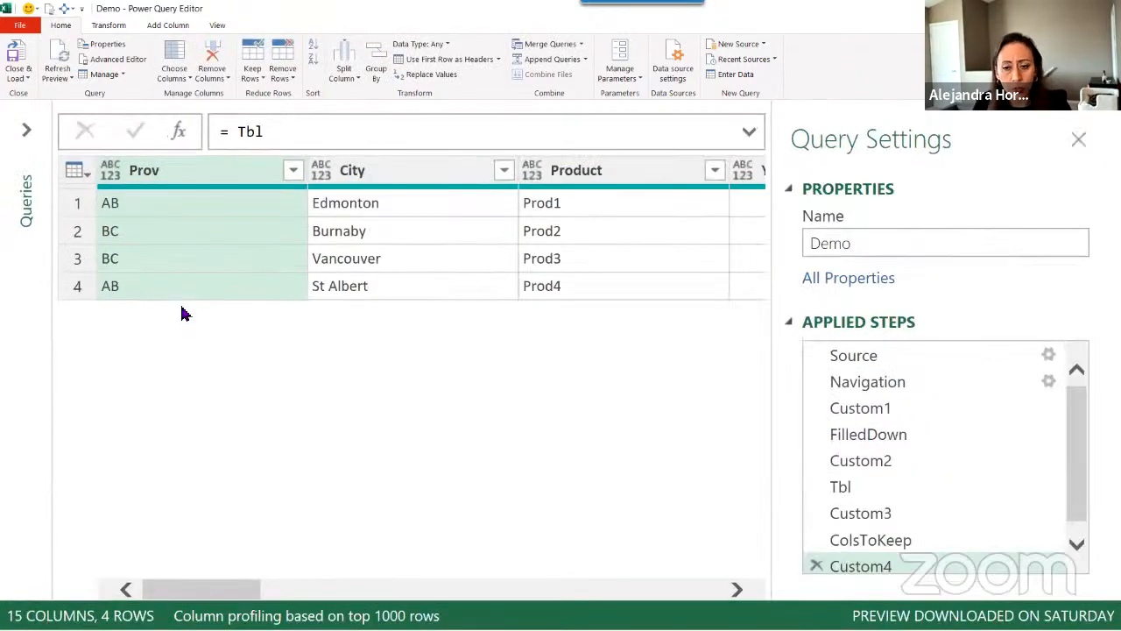
{"action": "double_click", "coordinate": [246, 134]}
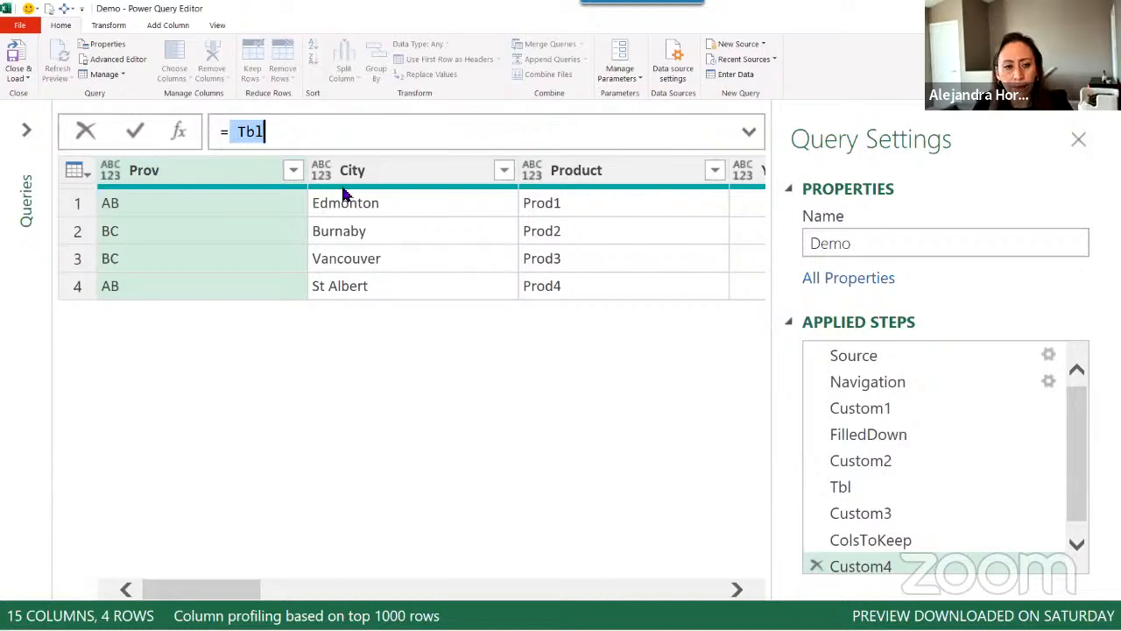
{"action": "key", "text": "Escape"}
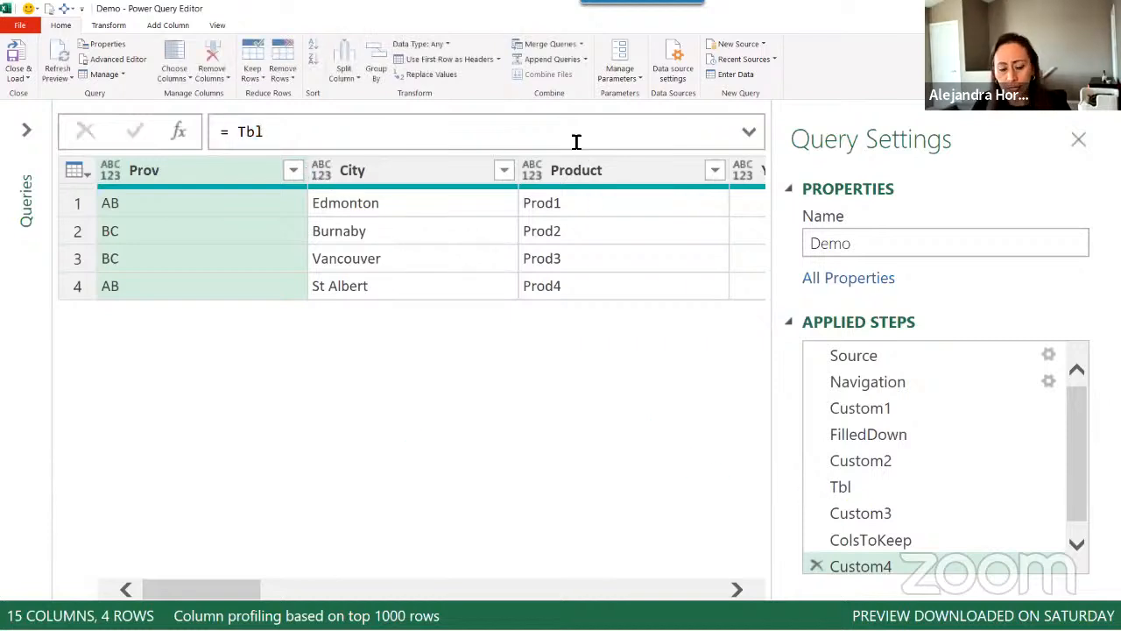
- Wrap Custom4's table reference to make the formula Table.SelectColumns (Tbl, ColsToKeep)
{"action": "key", "text": "ctrl+shift+minus"}
{"action": "key", "text": "Right"}
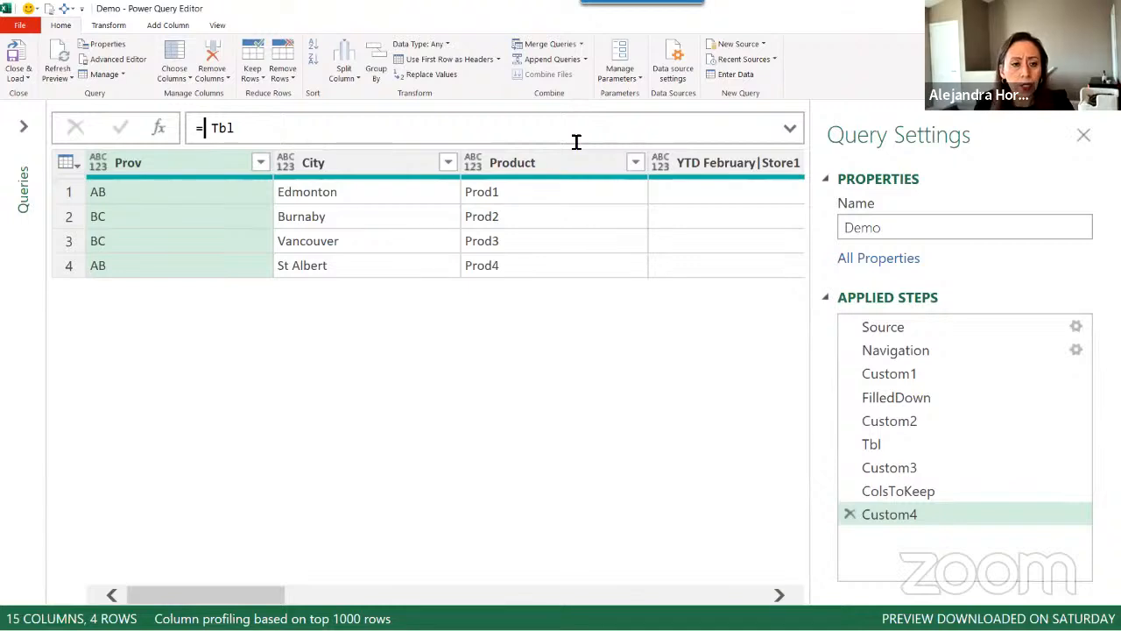
{"action": "type", "text": "taseco"}
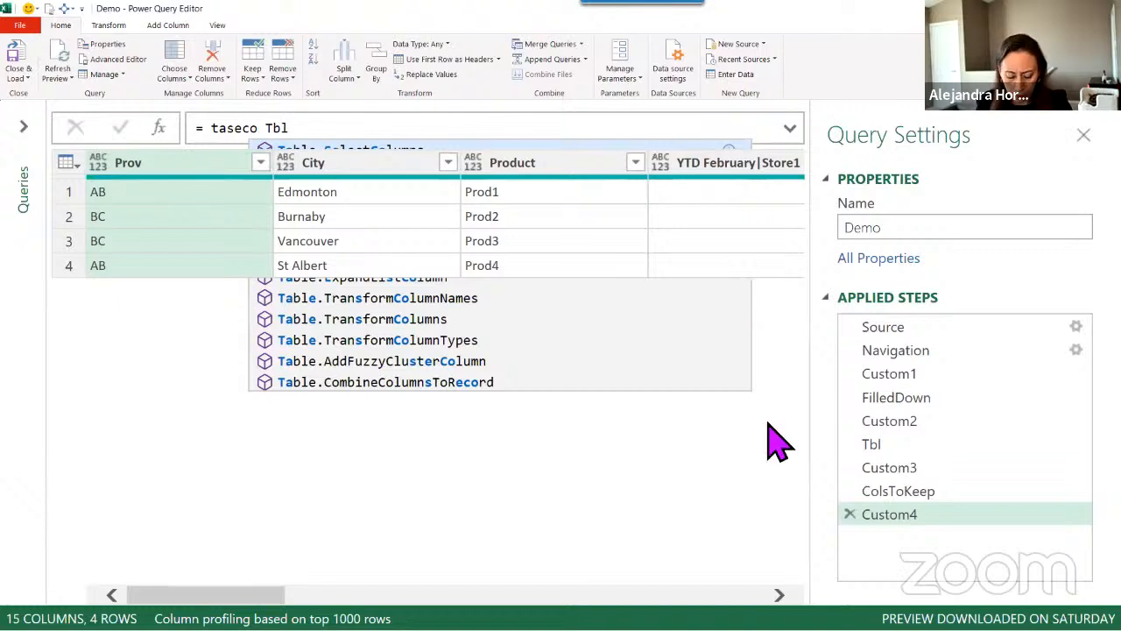
{"action": "key", "text": "Tab"}
{"action": "key", "text": "Right"}
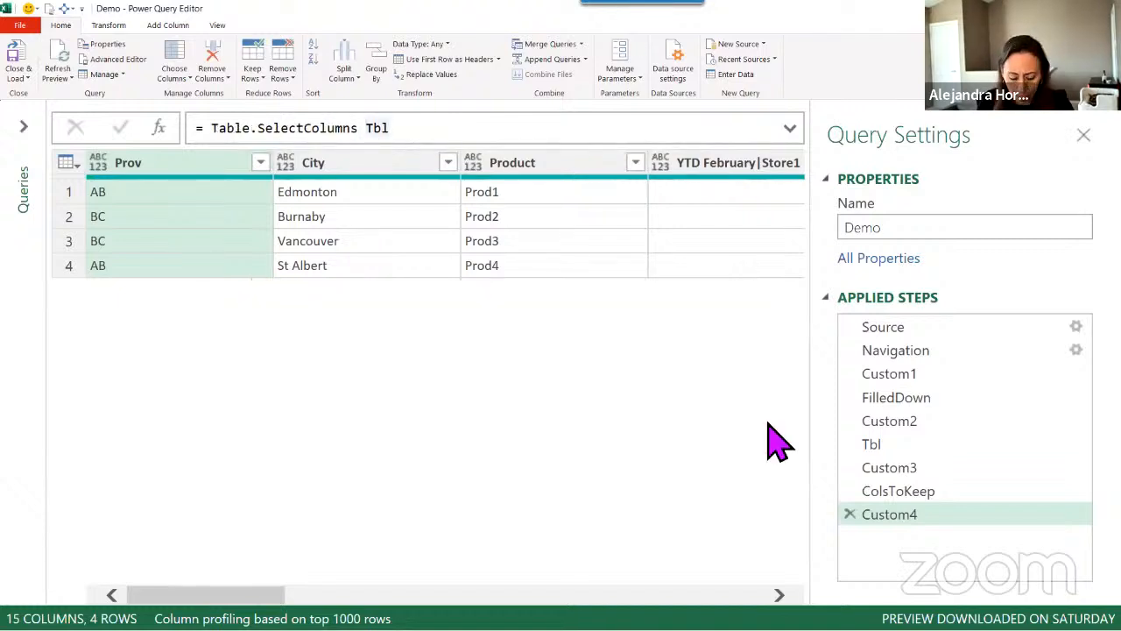
{"action": "type", "text": "("}
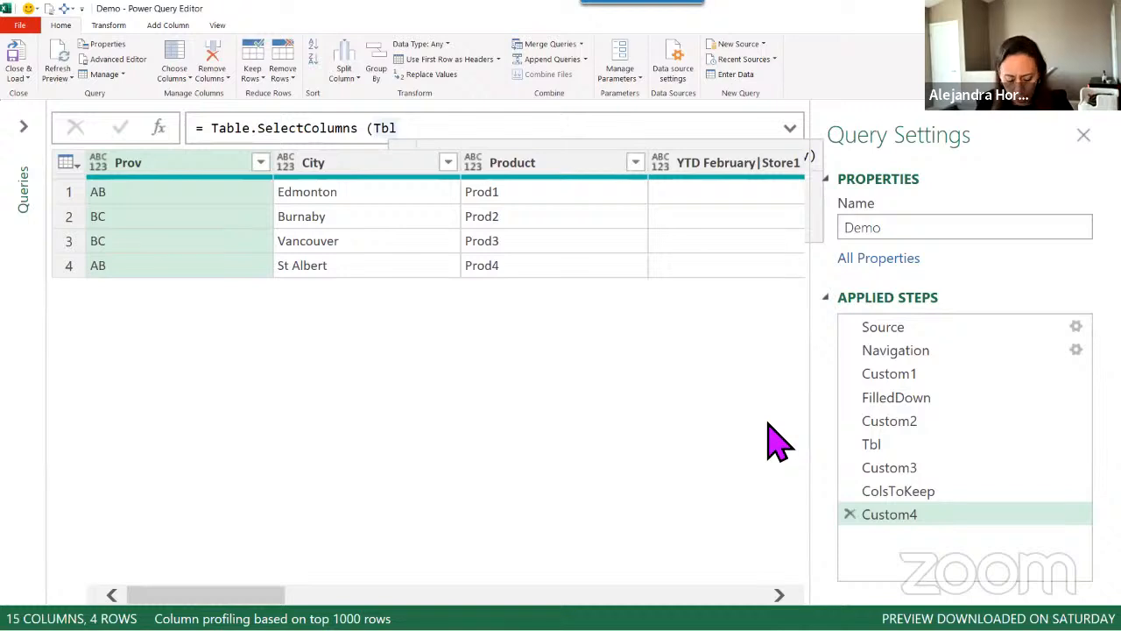
{"action": "type", "text": ","}
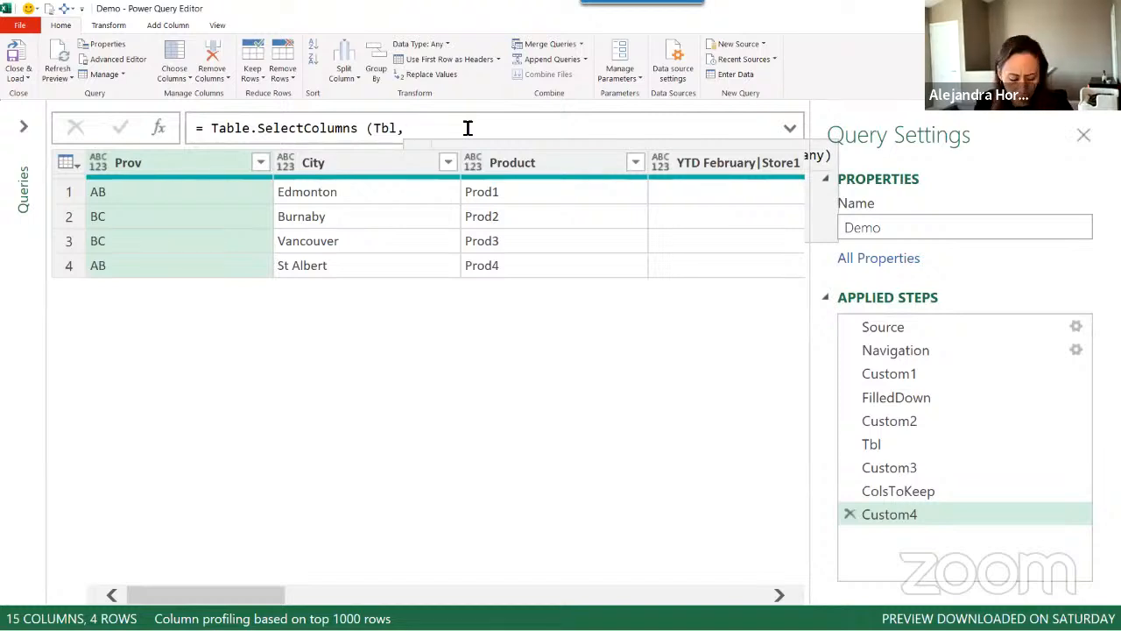
{"action": "type", "text": "ColsToKeep"}
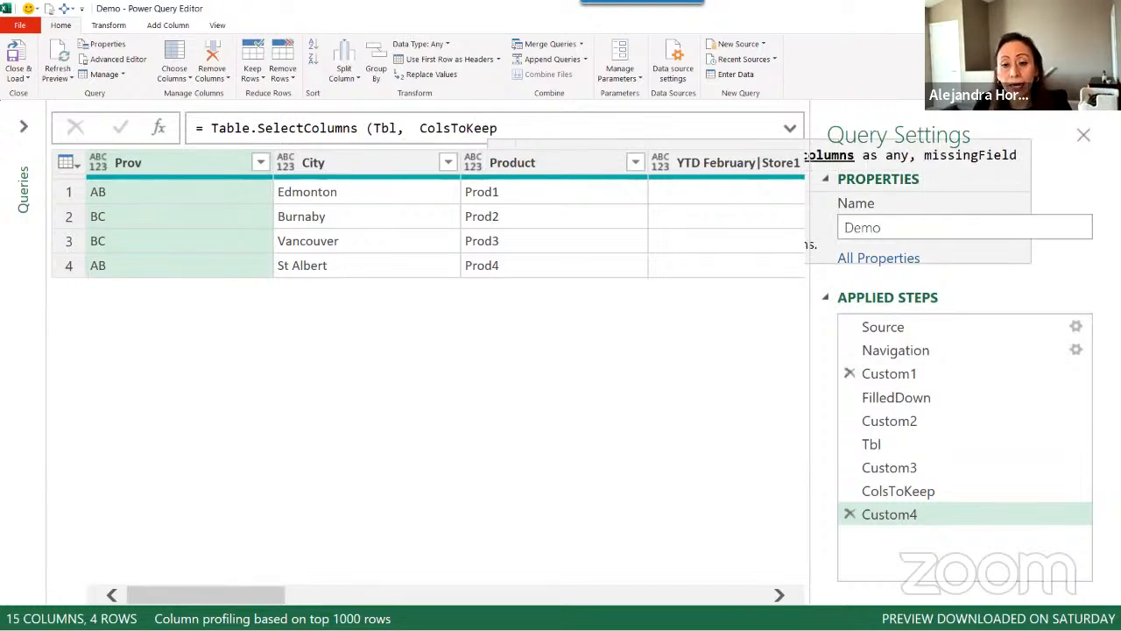
{"action": "left_click_drag", "start_coordinate": [906, 493], "coordinate": [979, 510]}
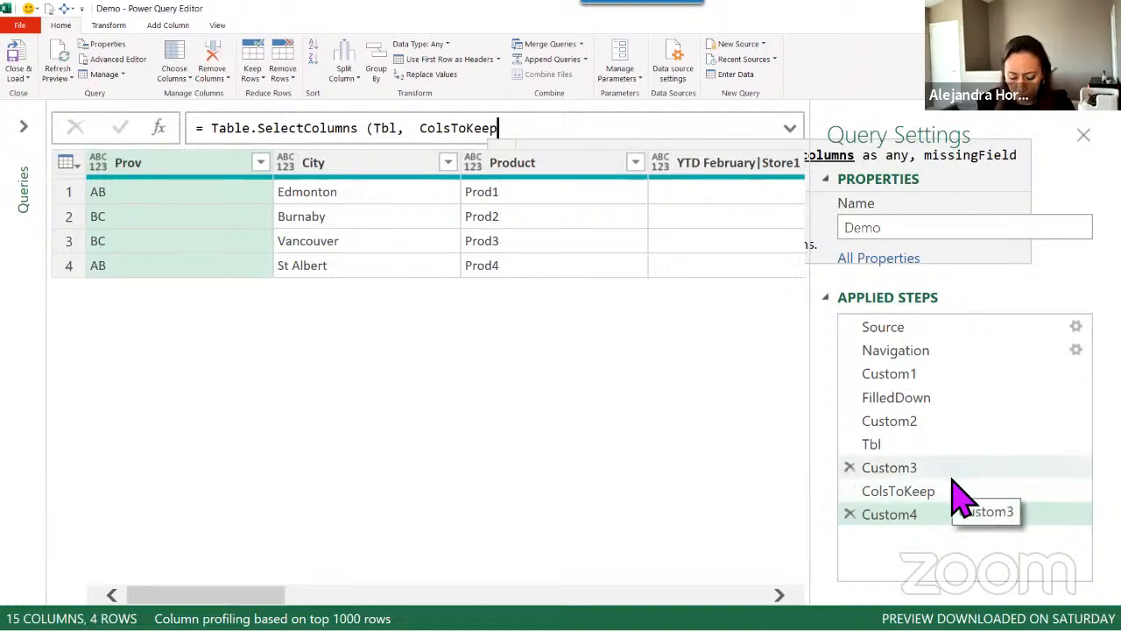
{"action": "type", "text": ")"}
{"action": "key", "text": "Return"}
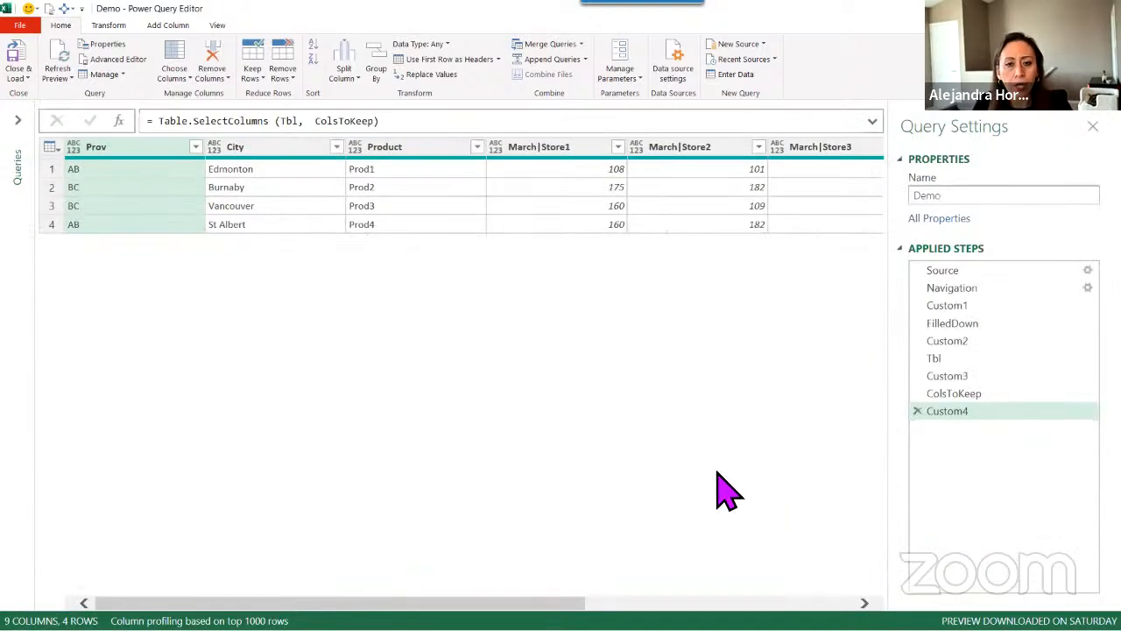
- Review the columns kept by the Custom4 step, from City through March|Store6
{"action": "left_click", "coordinate": [263, 150]}
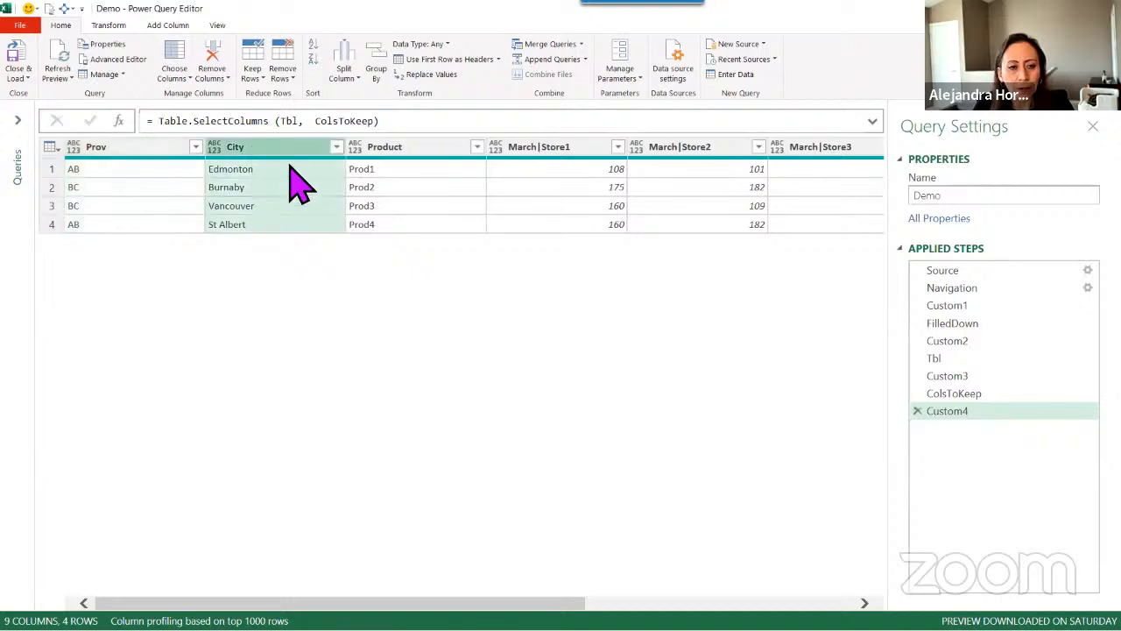
{"action": "left_click", "coordinate": [400, 151]}
{"action": "left_click", "coordinate": [589, 170]}
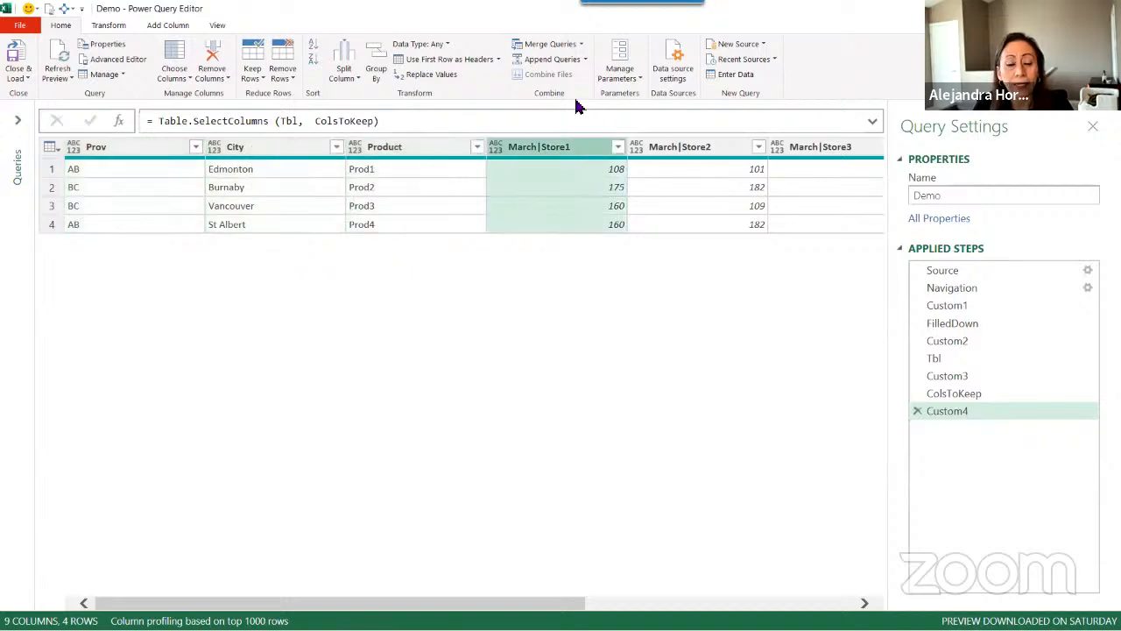
{"action": "left_click", "coordinate": [715, 149]}
{"action": "left_click_drag", "start_coordinate": [583, 603], "coordinate": [879, 603]}
{"action": "left_click", "coordinate": [833, 147]}
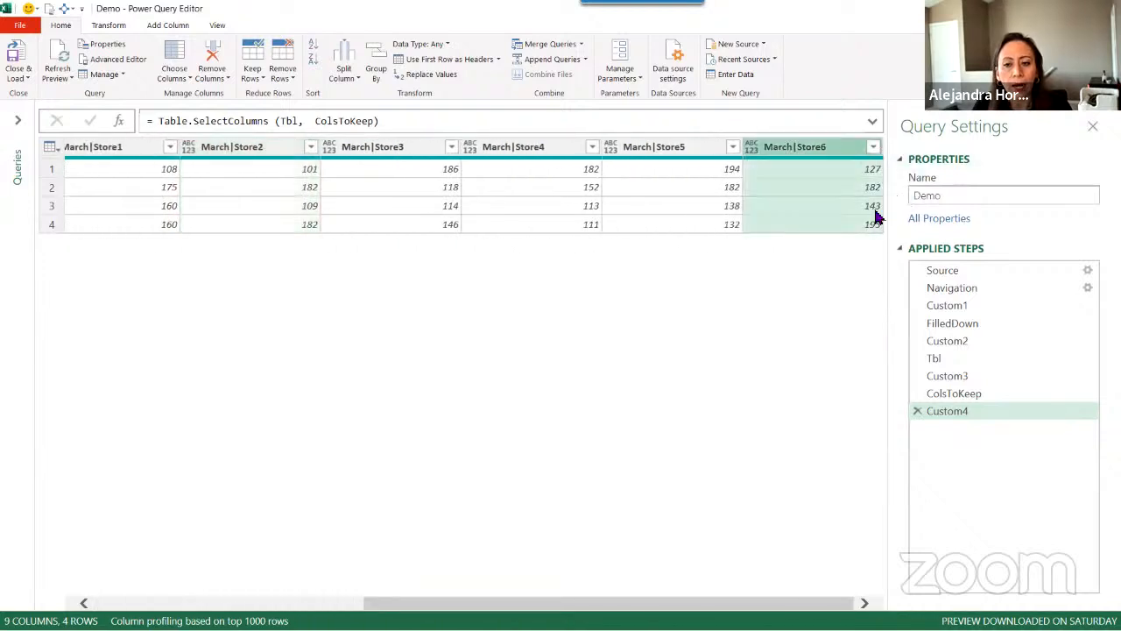
{"action": "left_click_drag", "start_coordinate": [806, 604], "coordinate": [524, 608]}
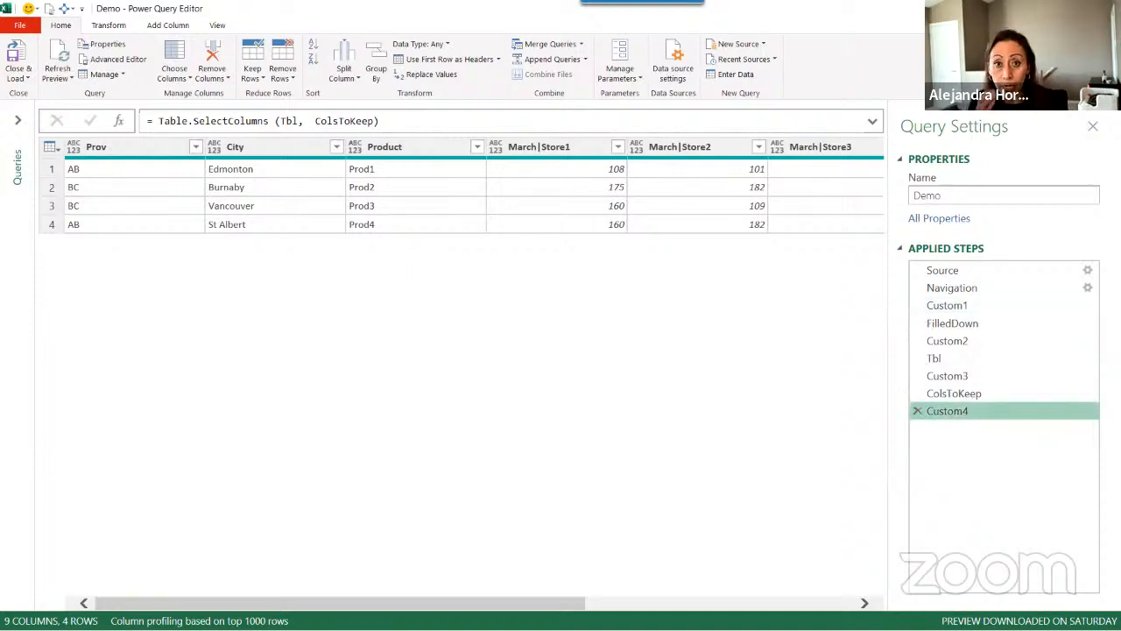
- Rename the Custom4 applied step to CleanTbl
{"action": "key", "text": "F2"}
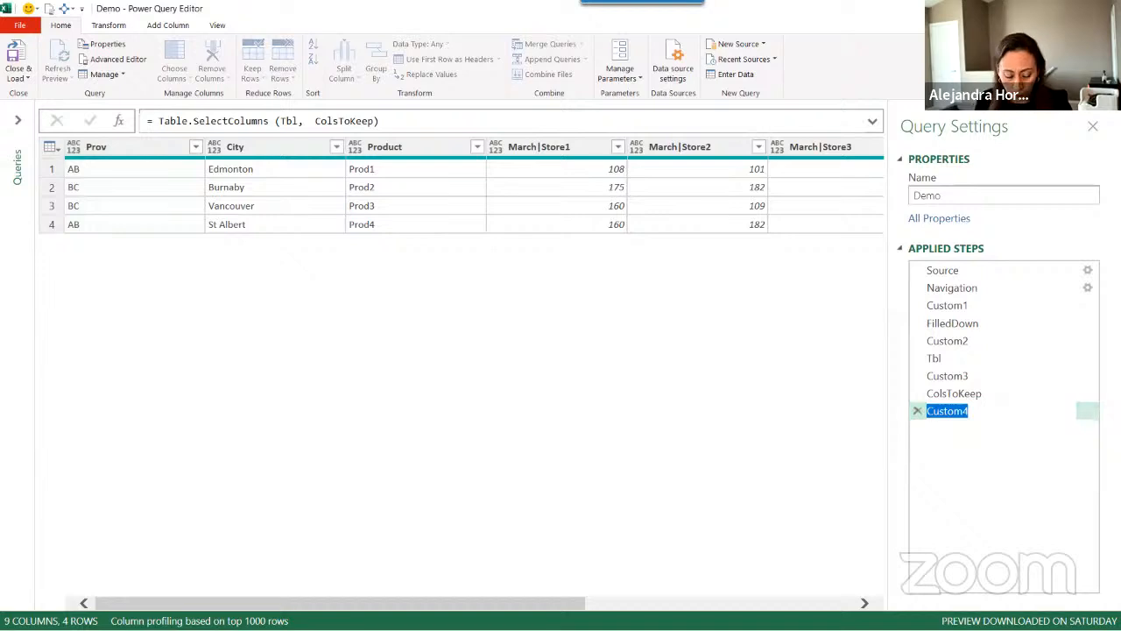
{"action": "type", "text": "Tbl"}
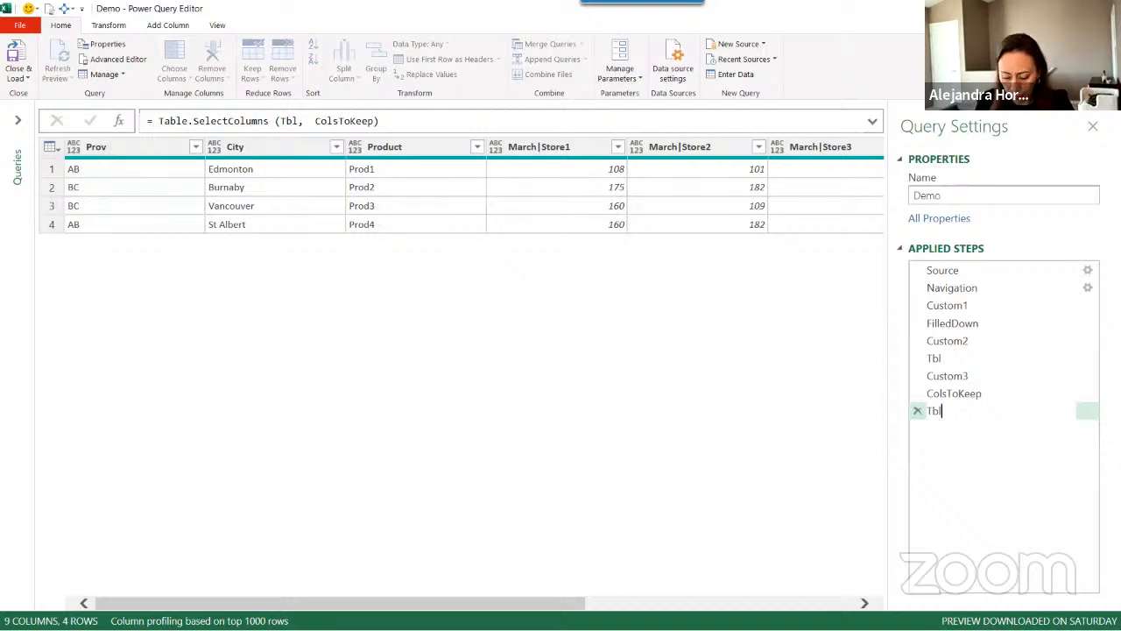
{"action": "type", "text": "ean"}
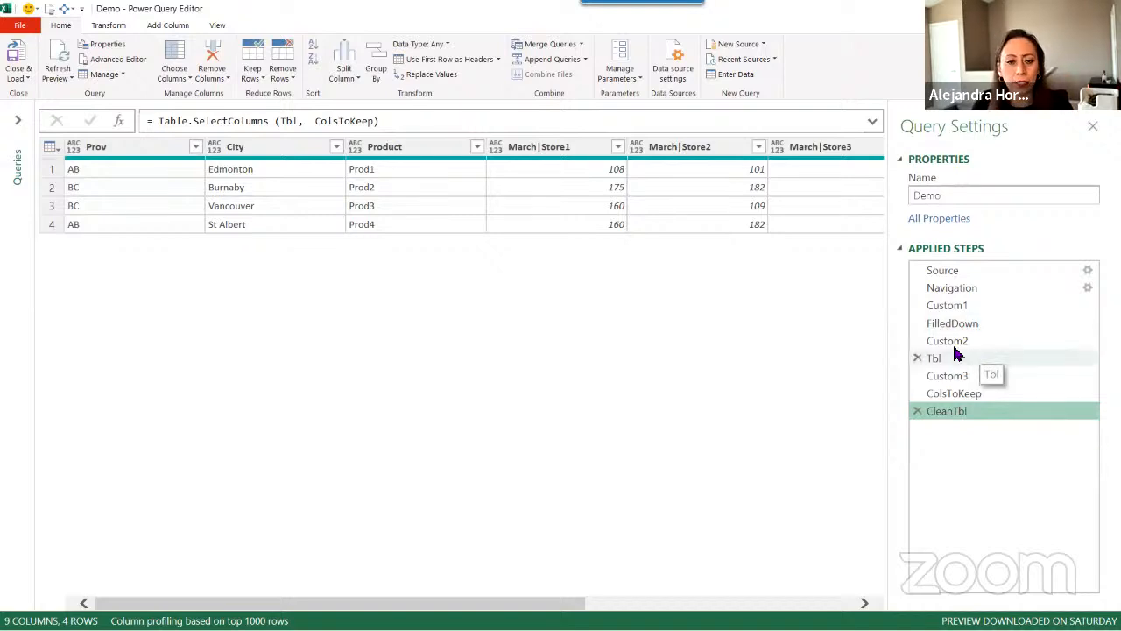
- Unpivot all columns other than Prov, City and Product in the CleanTbl table
{"action": "left_click", "coordinate": [147, 148]}
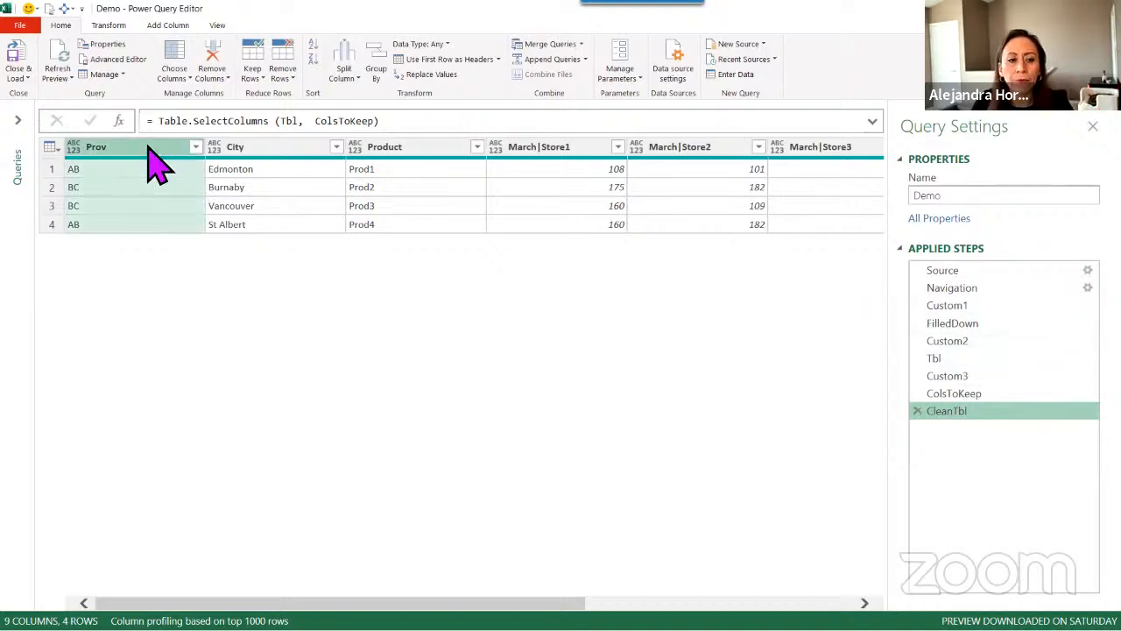
{"action": "left_click", "coordinate": [429, 149], "text": "shift"}
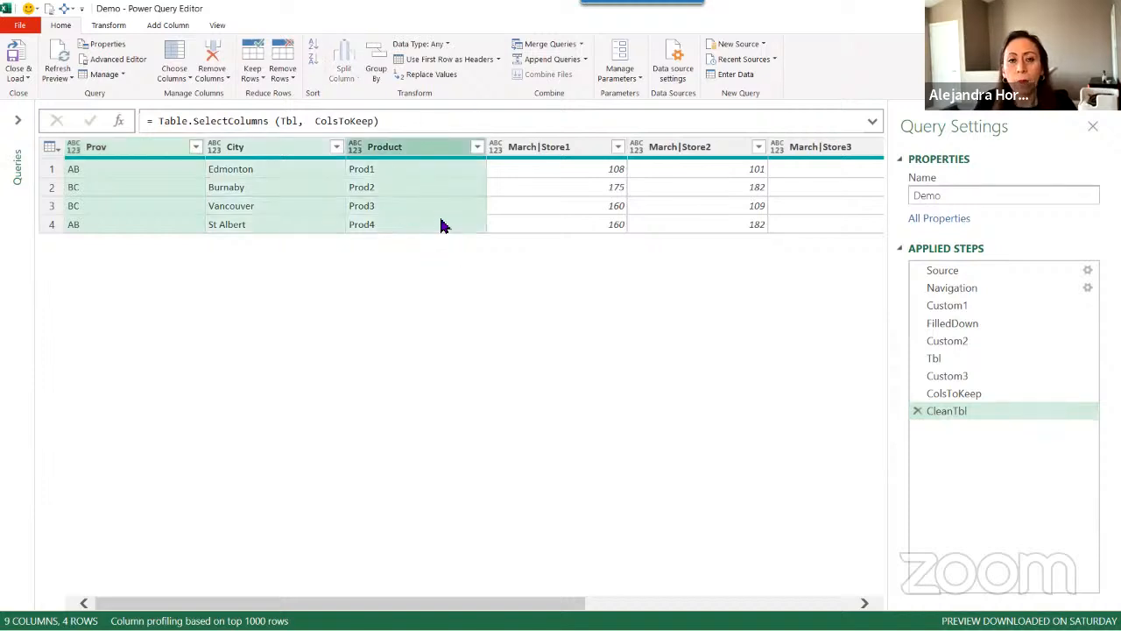
{"action": "right_click", "coordinate": [367, 144]}
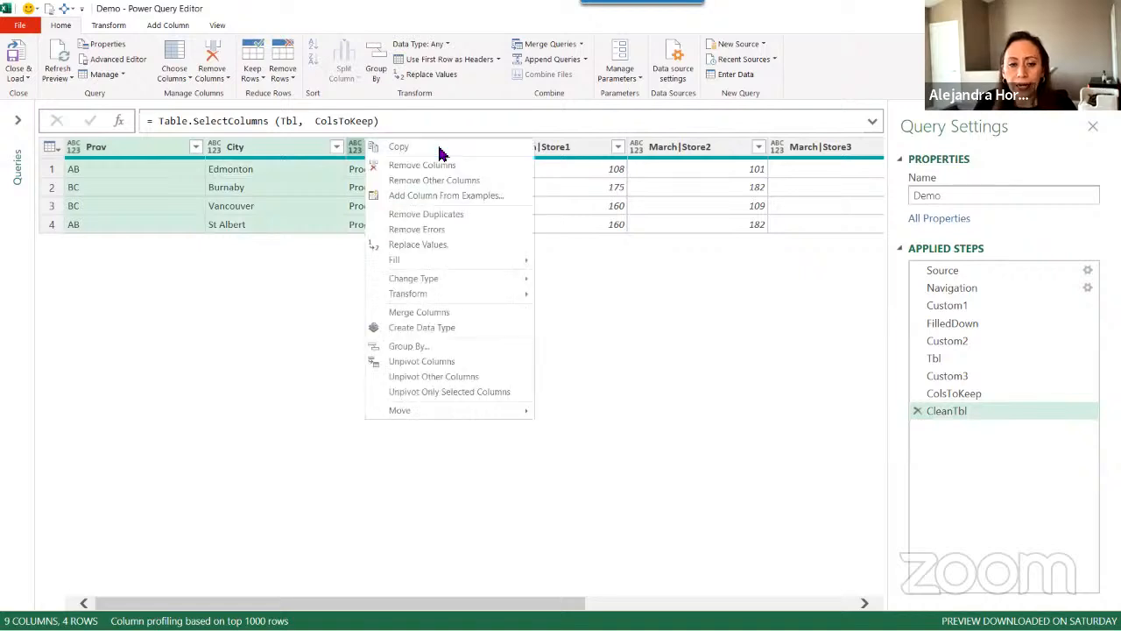
{"action": "left_click", "coordinate": [451, 377]}
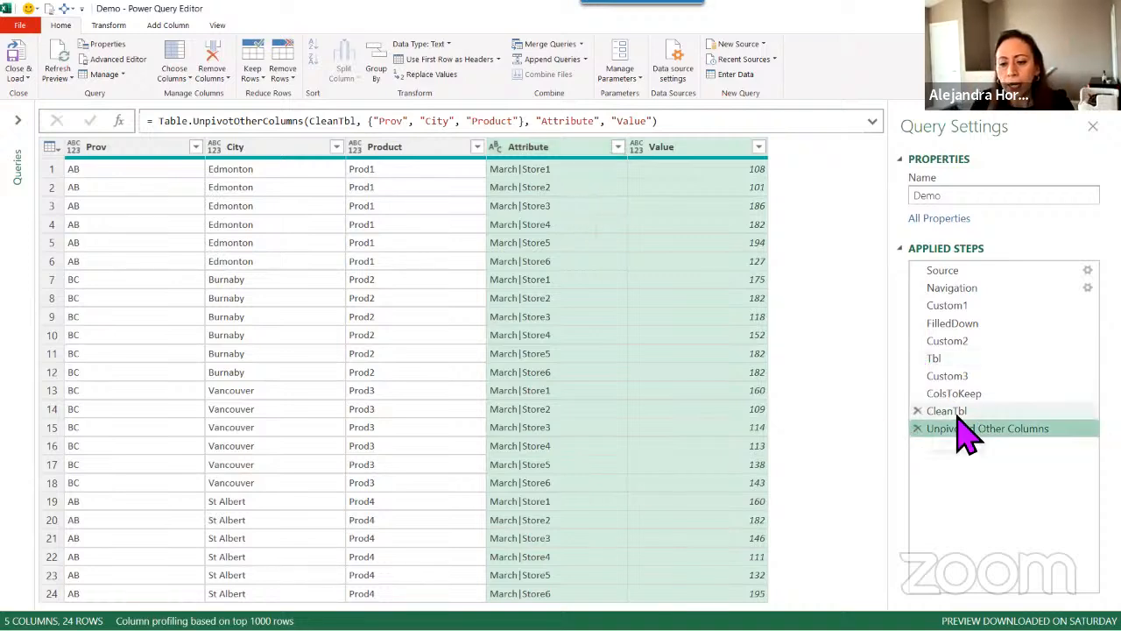
- Examine the Table.UnpivotOtherColumns formula's arguments and the Attribute and Value columns they name
{"action": "left_click", "coordinate": [538, 148]}
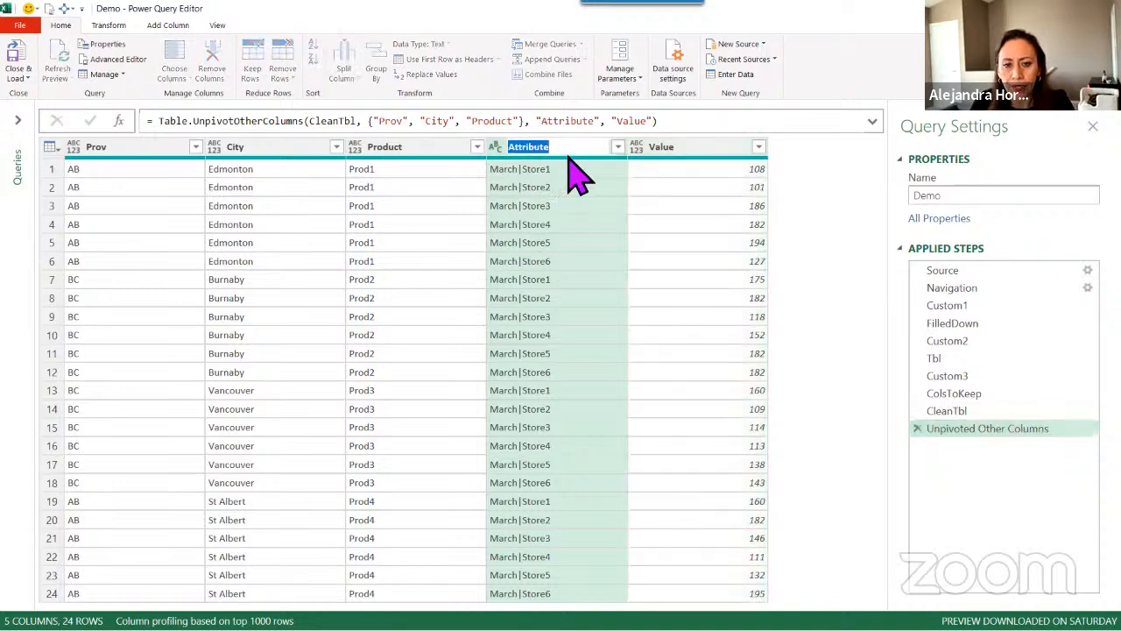
{"action": "left_click", "coordinate": [688, 149]}
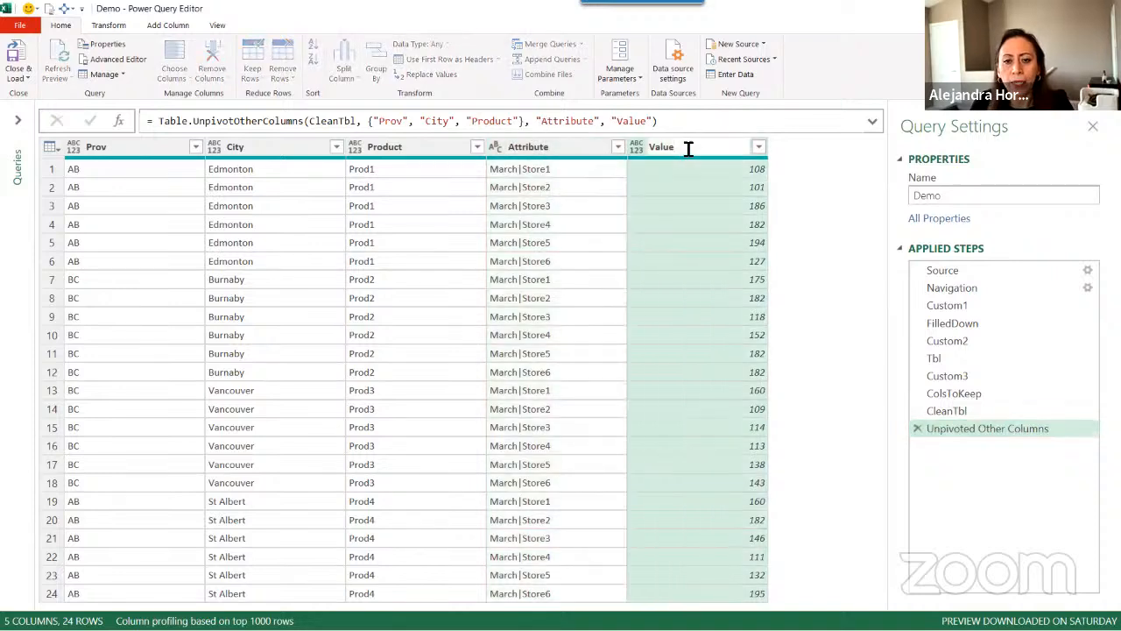
{"action": "left_click_drag", "start_coordinate": [541, 121], "coordinate": [562, 121]}
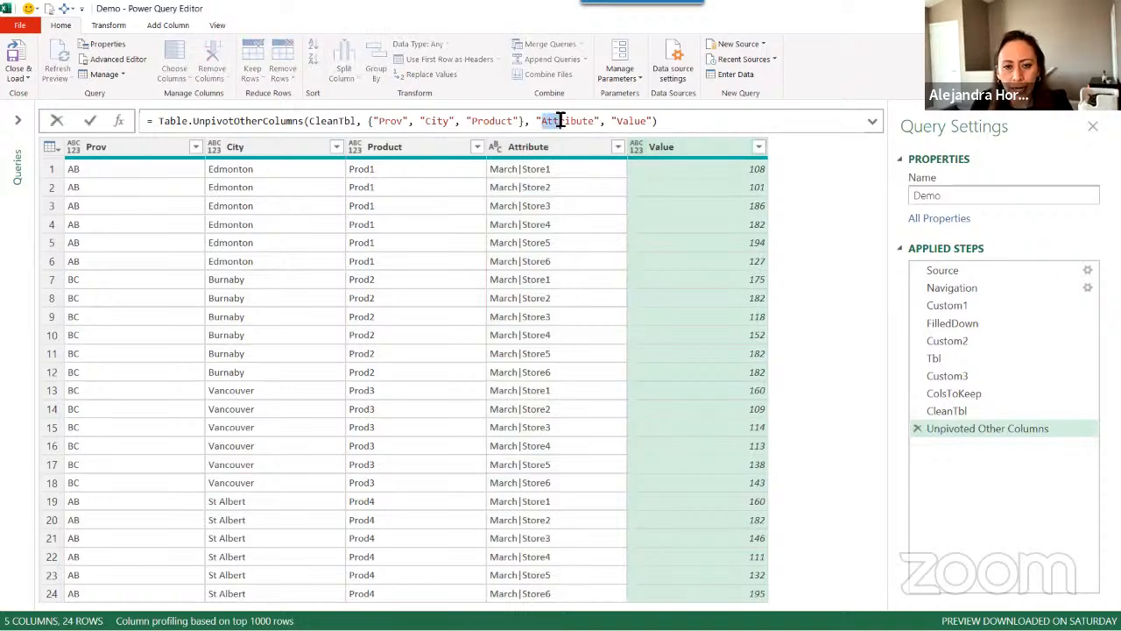
{"action": "double_click", "coordinate": [165, 121]}
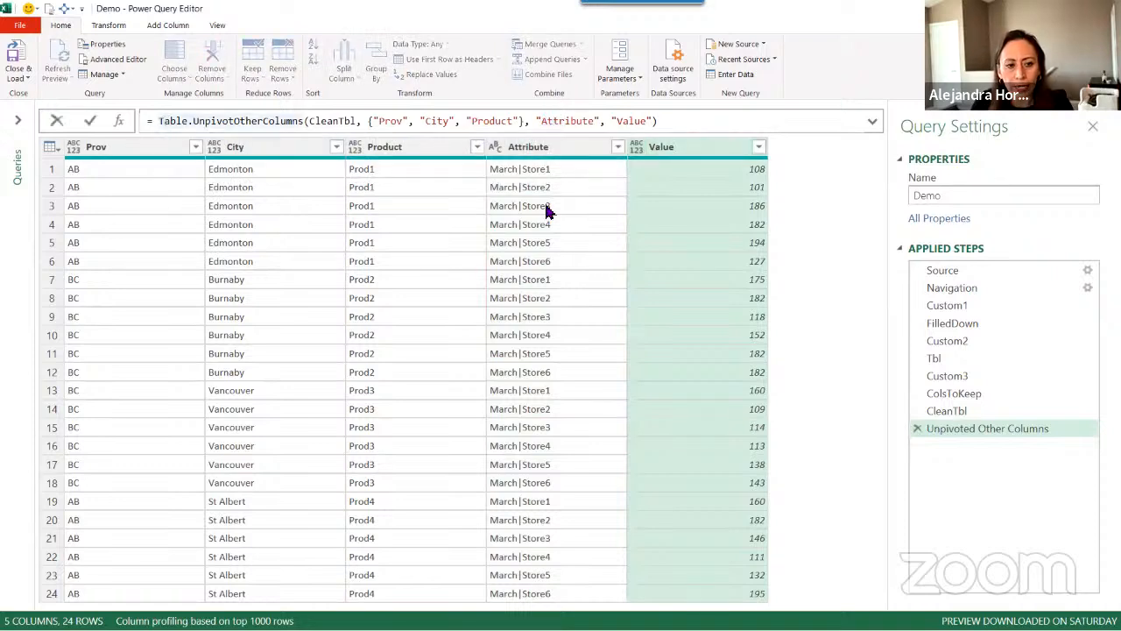
{"action": "left_click", "coordinate": [546, 205]}
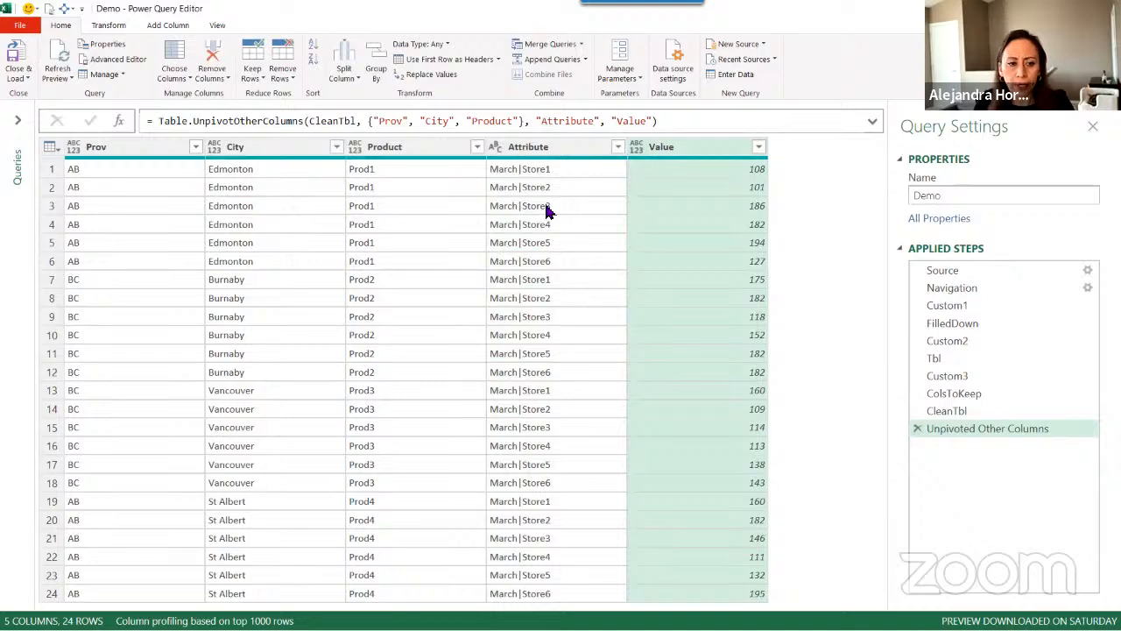
{"action": "key", "text": "ctrl+shift+equal"}
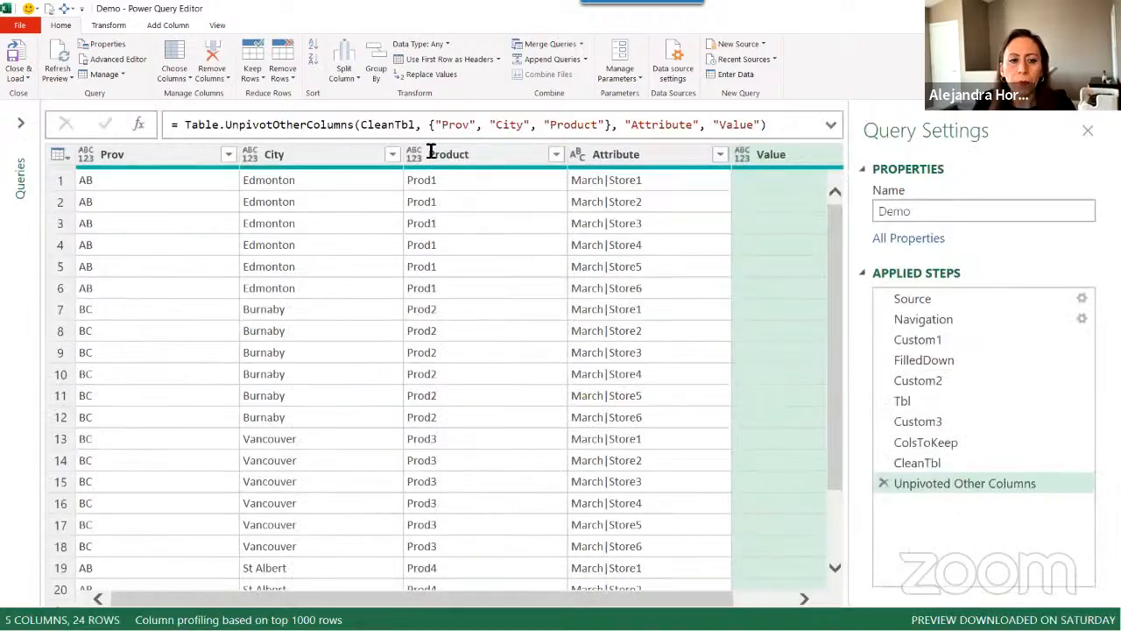
{"action": "left_click_drag", "start_coordinate": [358, 127], "coordinate": [613, 124]}
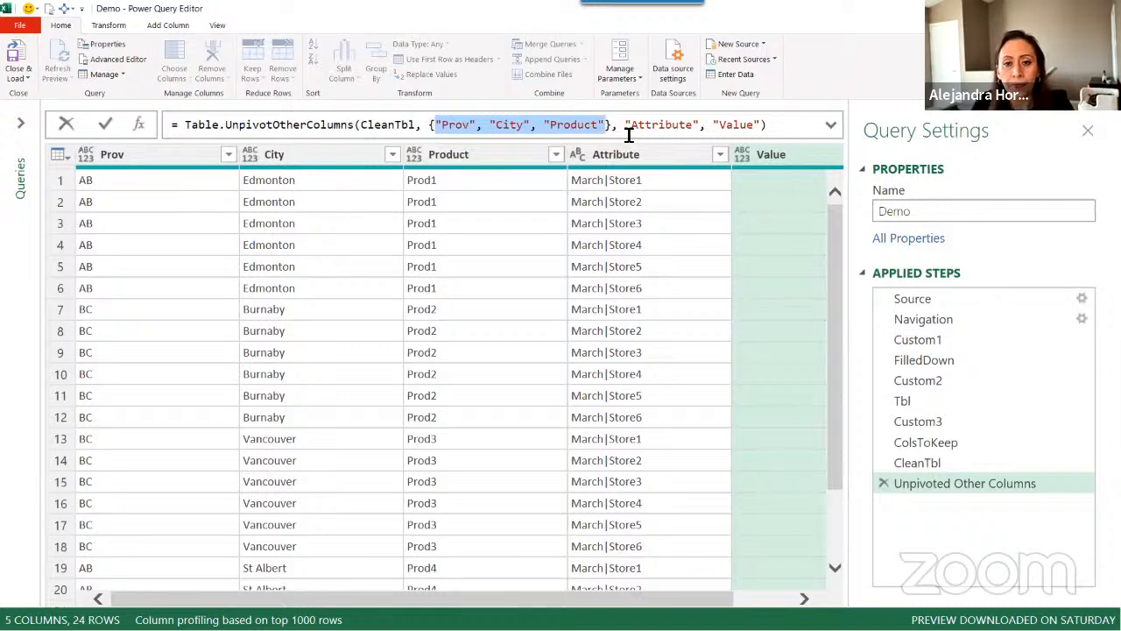
{"action": "left_click_drag", "start_coordinate": [625, 124], "coordinate": [702, 126]}
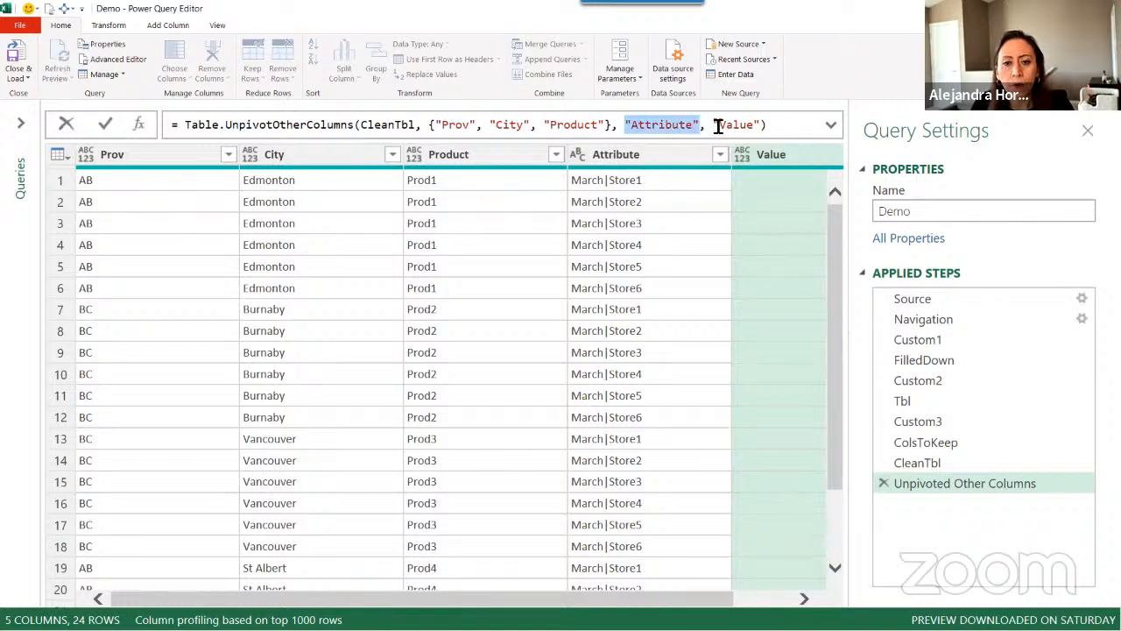
{"action": "double_click", "coordinate": [722, 124]}
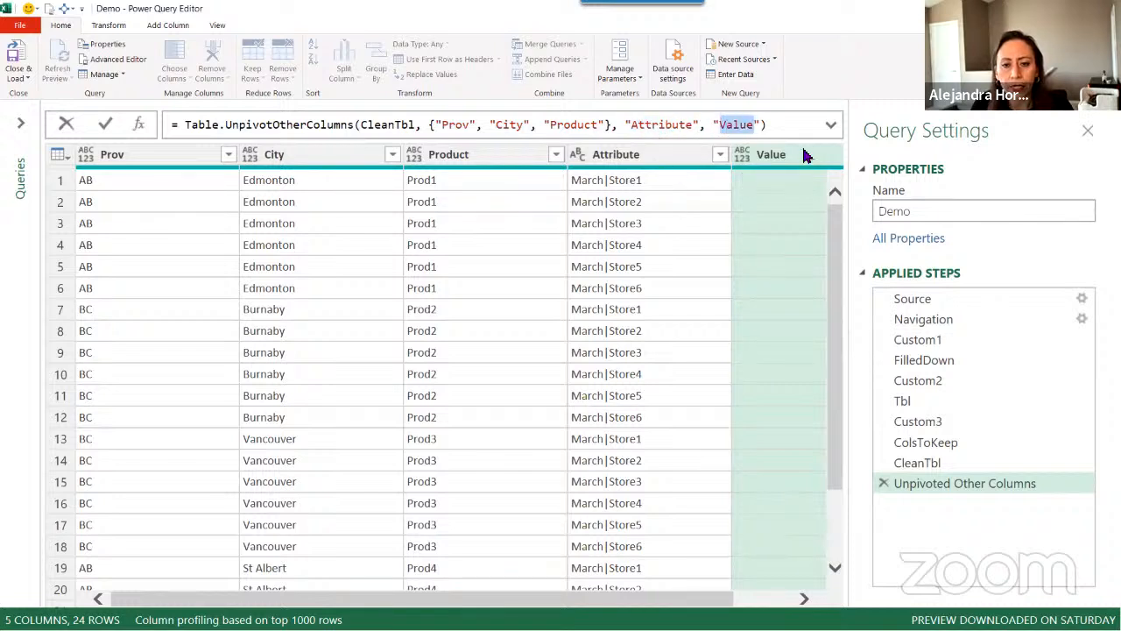
- Edit the unpivot formula so the Attribute column is named M and the Value column is named Amount
{"action": "left_click_drag", "start_coordinate": [632, 127], "coordinate": [699, 127]}
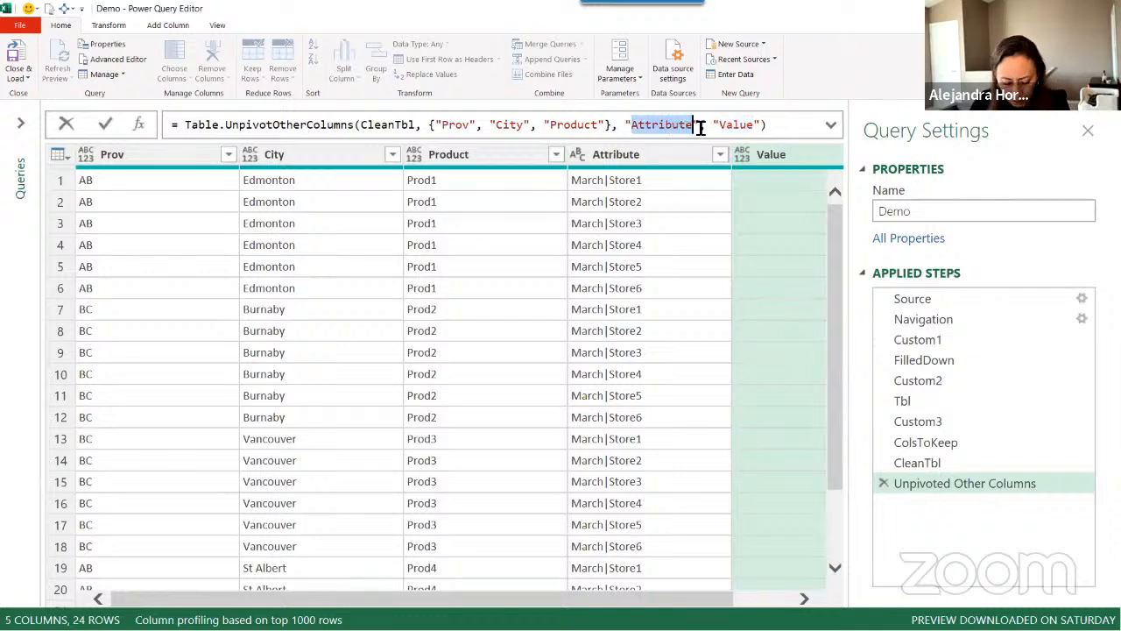
{"action": "type", "text": "M"}
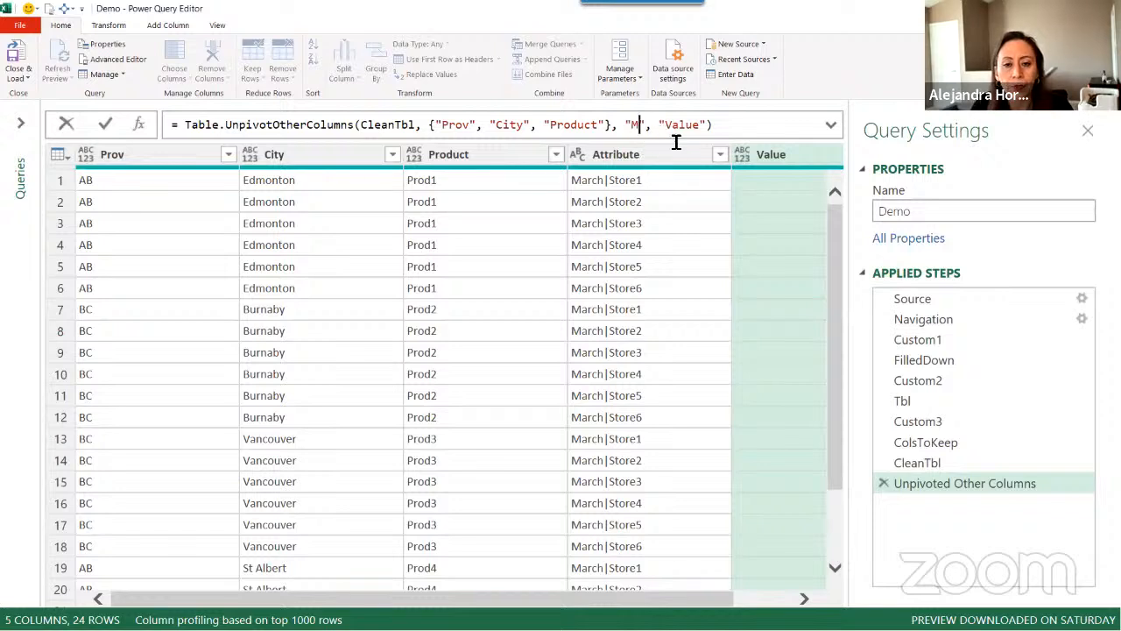
{"action": "left_click_drag", "start_coordinate": [666, 125], "coordinate": [702, 125]}
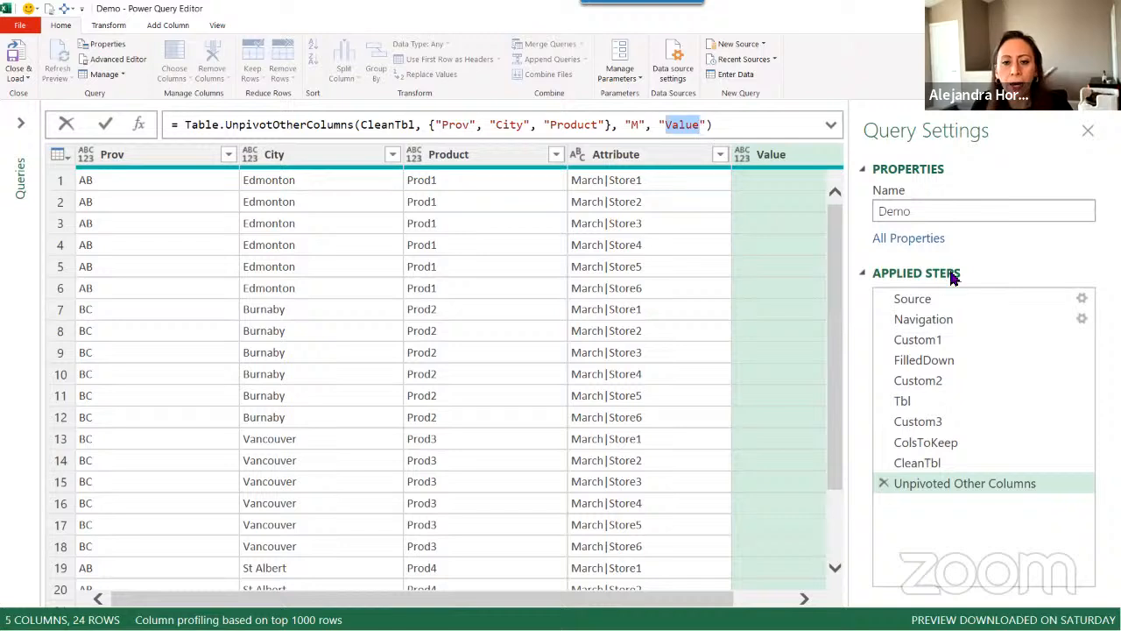
{"action": "type", "text": "Amount"}
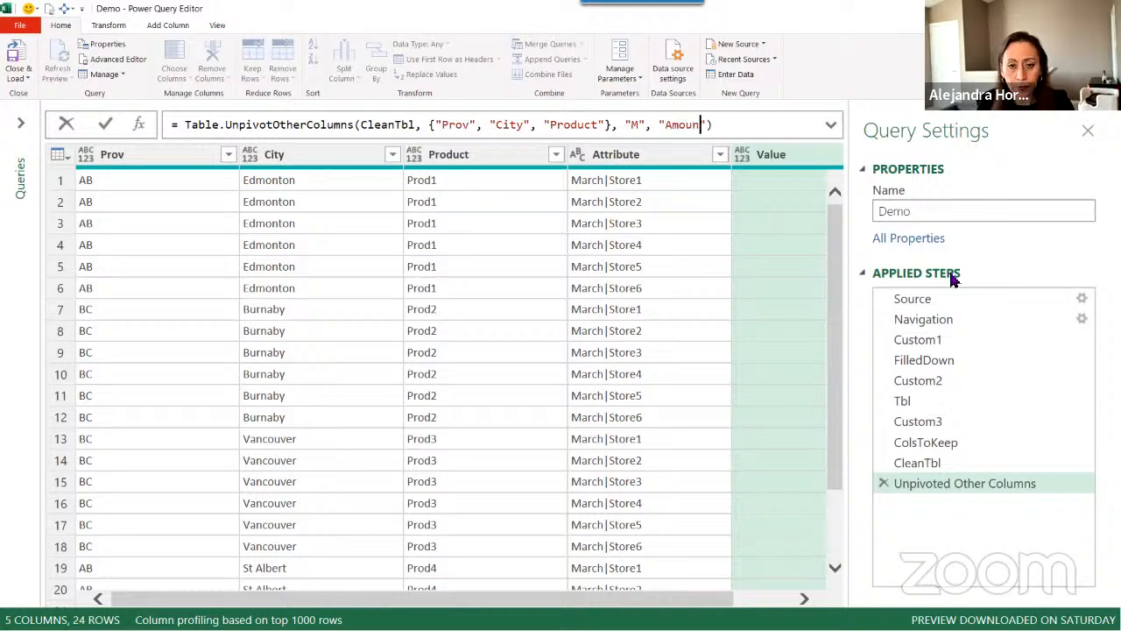
{"action": "key", "text": "Return"}
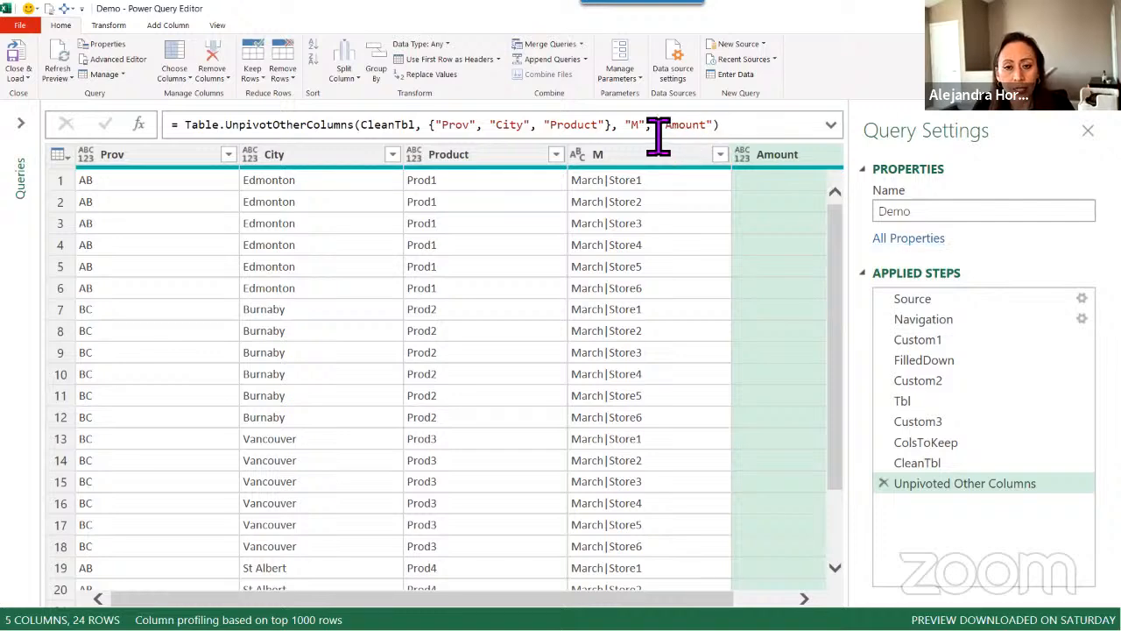
{"action": "left_click", "coordinate": [617, 162]}
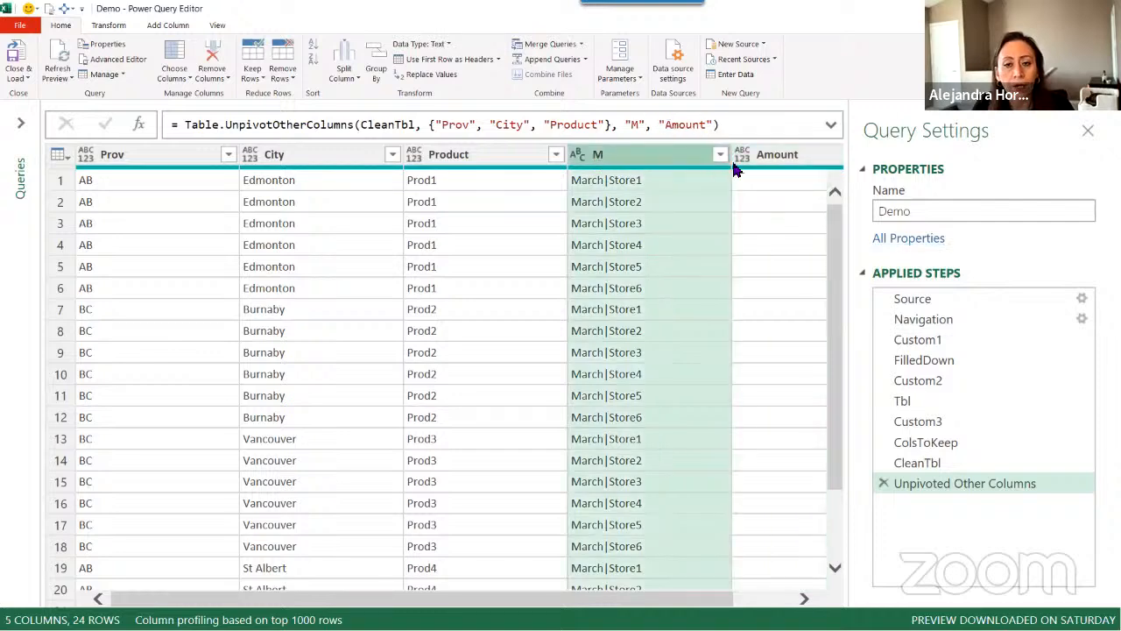
{"action": "left_click", "coordinate": [782, 157]}
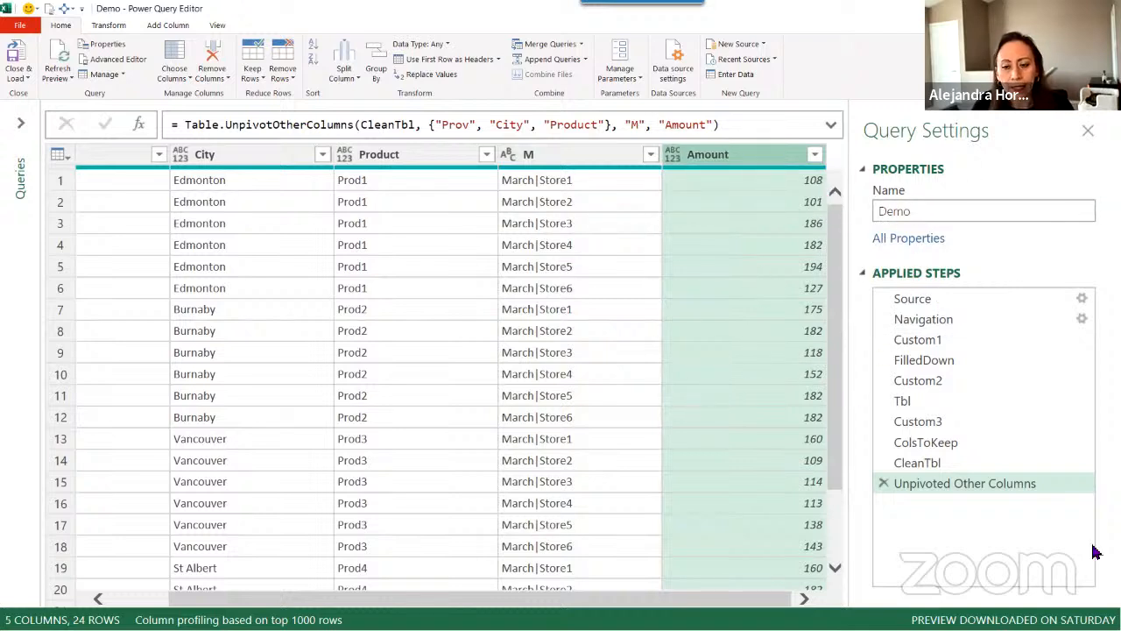
- Rename the Unpivoted Other Columns applied step to Unpivoted
{"action": "left_click", "coordinate": [1001, 486]}
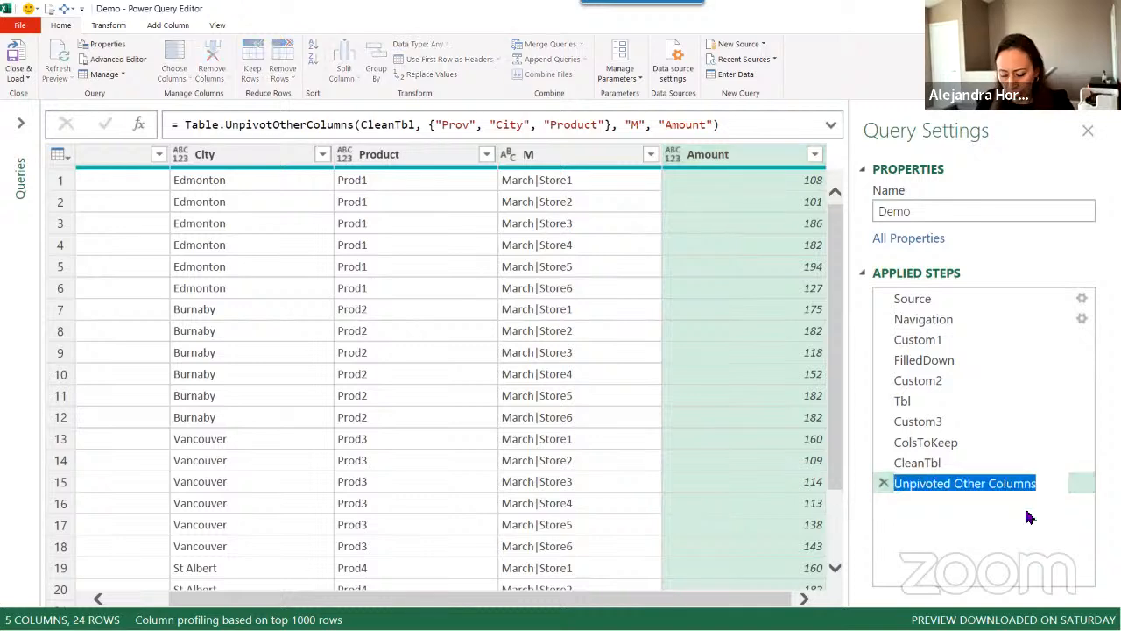
{"action": "key", "text": "End"}
{"action": "key", "text": "BackSpace"}
{"action": "key", "text": "BackSpace"}
{"action": "key", "text": "BackSpace"}
{"action": "key", "text": "BackSpace"}
{"action": "key", "text": "BackSpace"}
{"action": "key", "text": "BackSpace"}
{"action": "key", "text": "BackSpace"}
{"action": "key", "text": "BackSpace"}
{"action": "key", "text": "BackSpace"}
{"action": "key", "text": "BackSpace"}
{"action": "key", "text": "BackSpace"}
{"action": "key", "text": "BackSpace"}
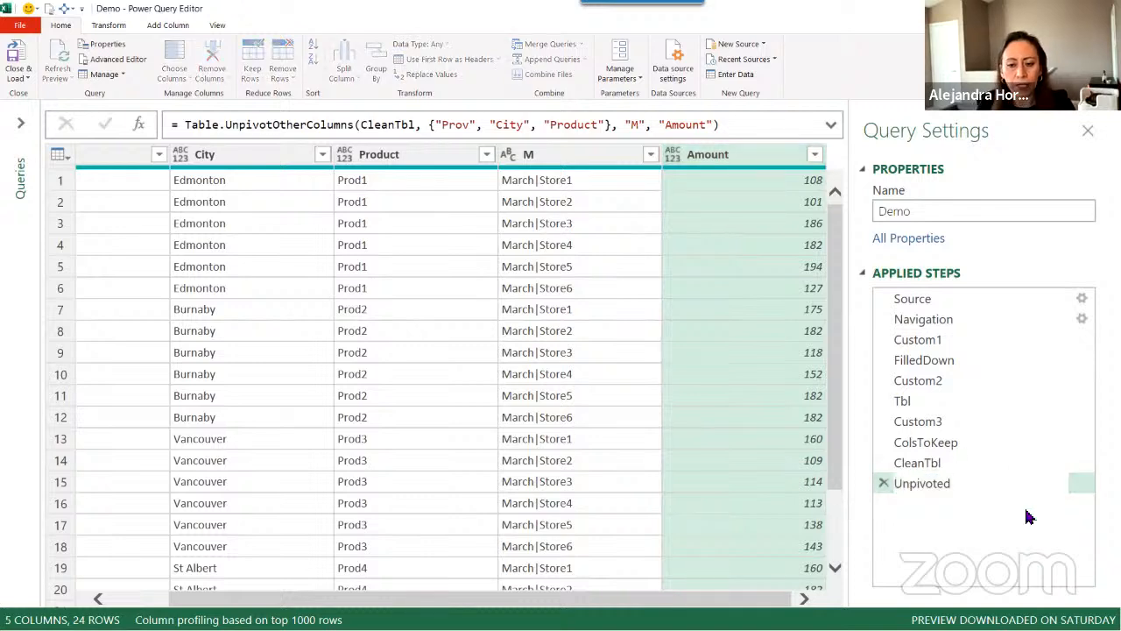
{"action": "key", "text": "Return"}
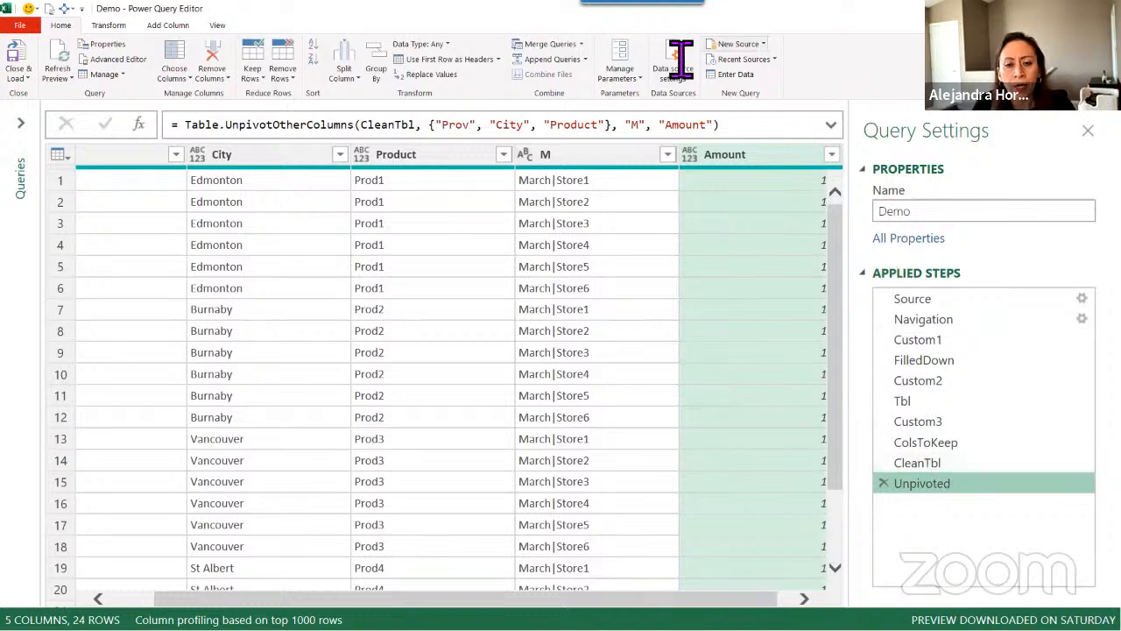
- Split column M by the custom delimiter | at each occurrence and check the two resulting columns
{"action": "left_click", "coordinate": [571, 158]}
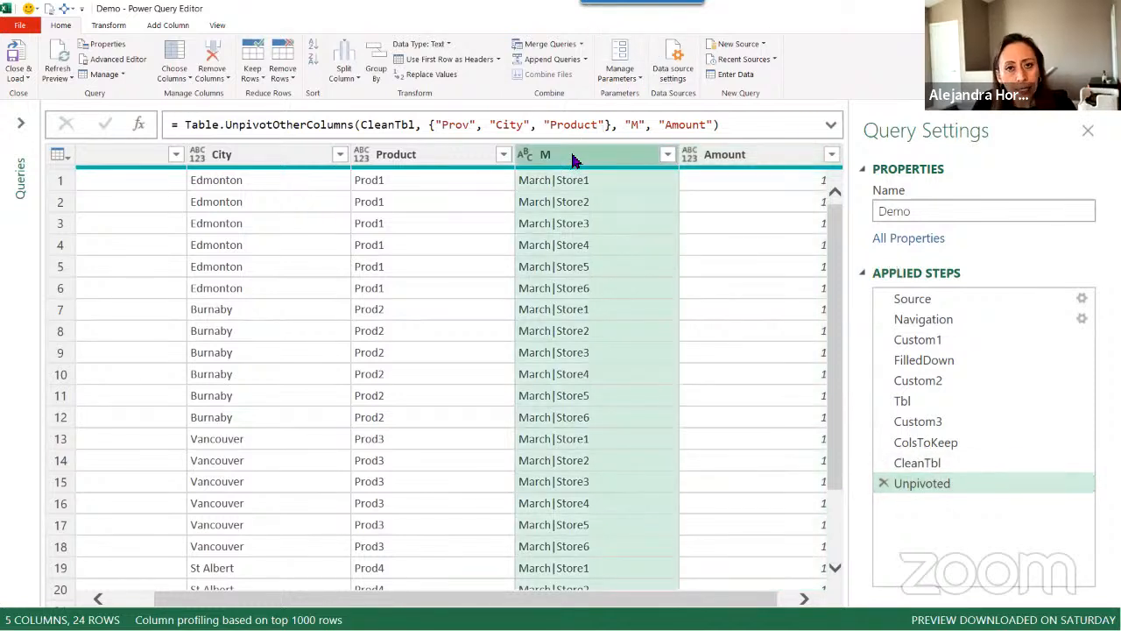
{"action": "right_click", "coordinate": [574, 160]}
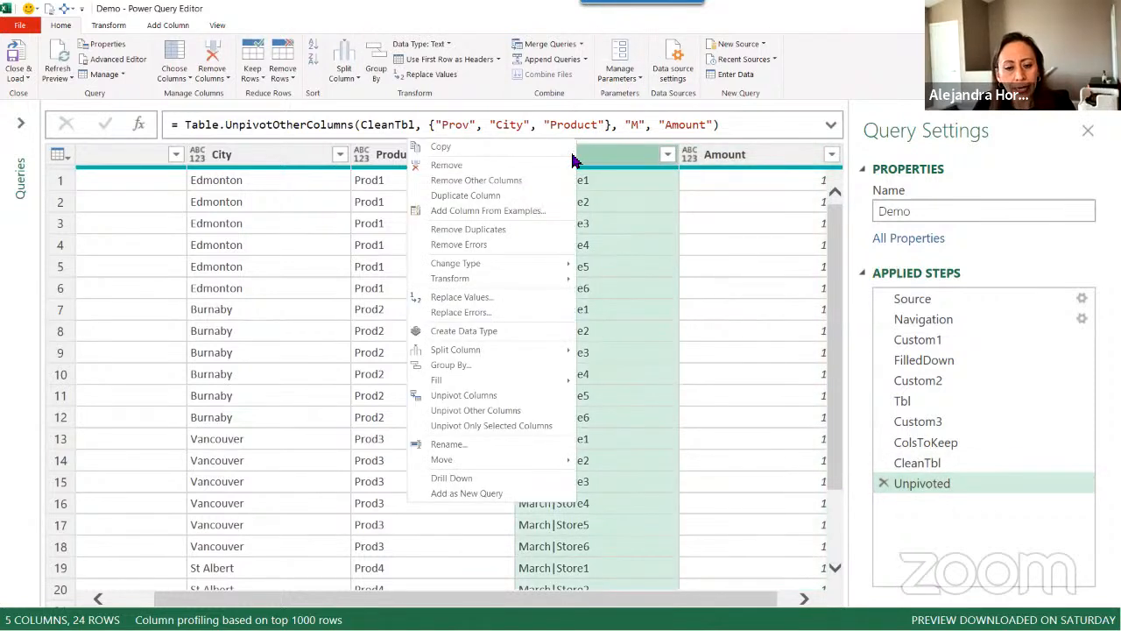
{"action": "mouse_move", "coordinate": [522, 356]}
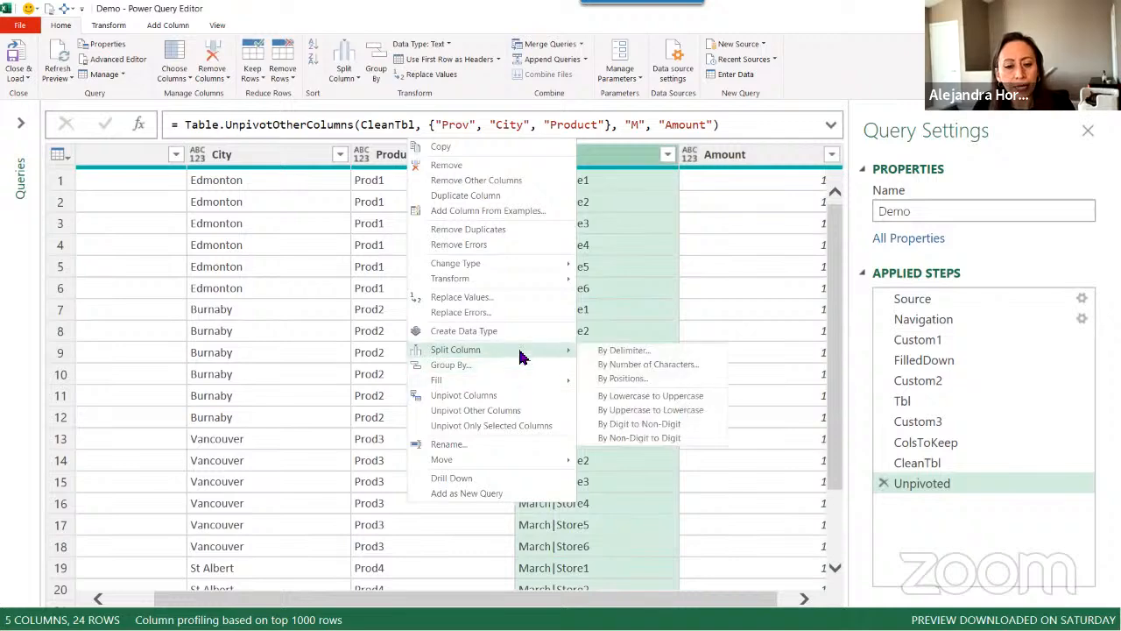
{"action": "left_click", "coordinate": [614, 352]}
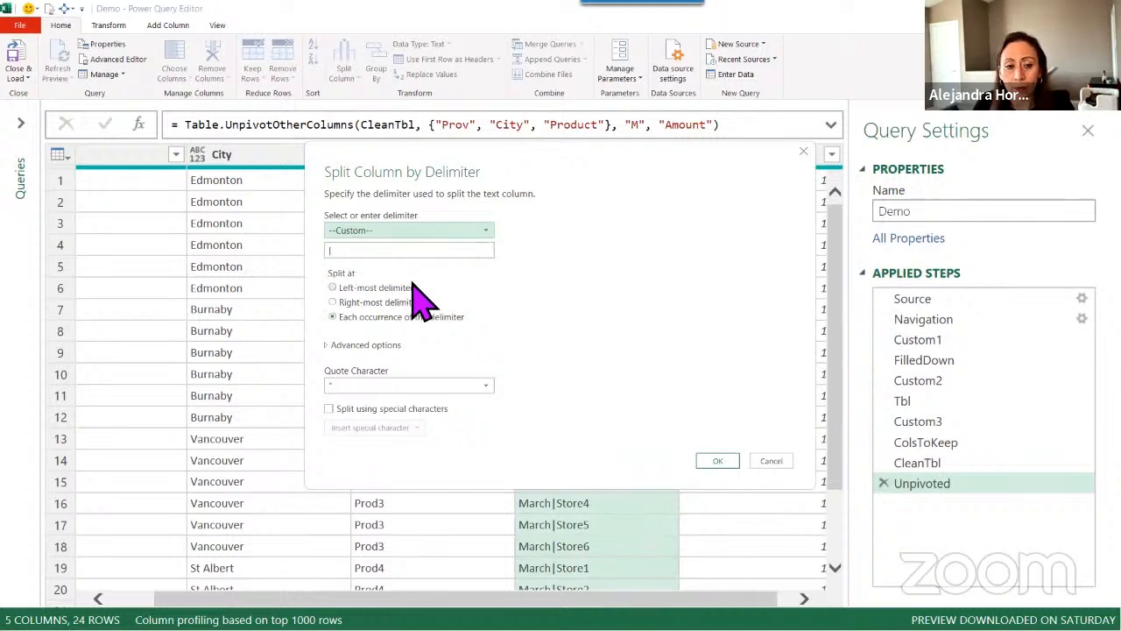
{"action": "left_click", "coordinate": [729, 463]}
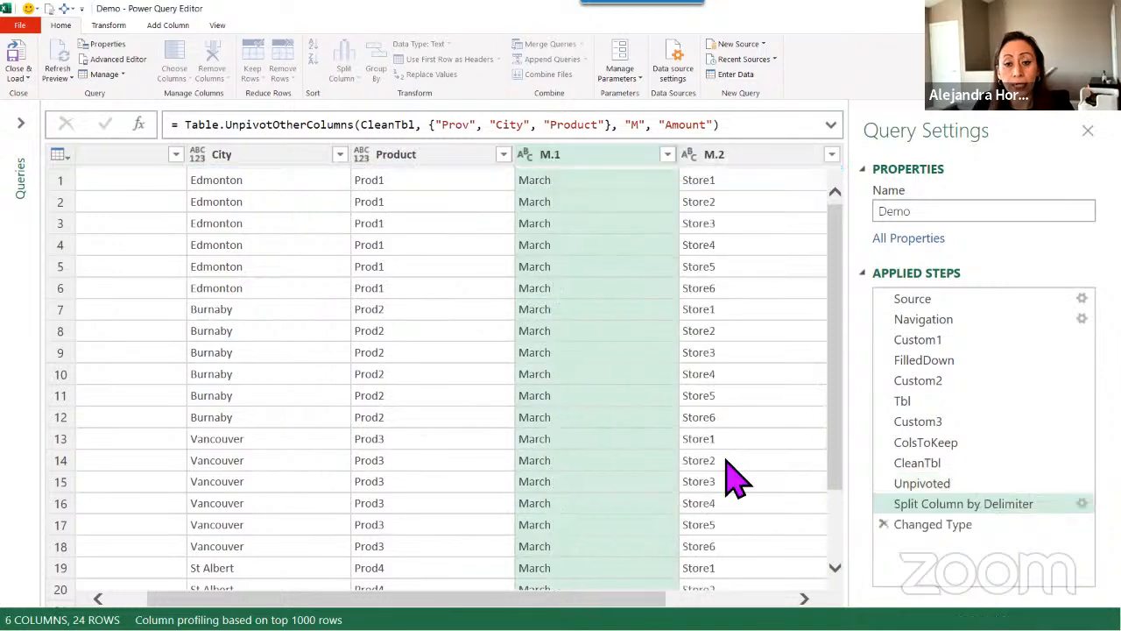
{"action": "left_click", "coordinate": [740, 155]}
{"action": "left_click", "coordinate": [598, 155]}
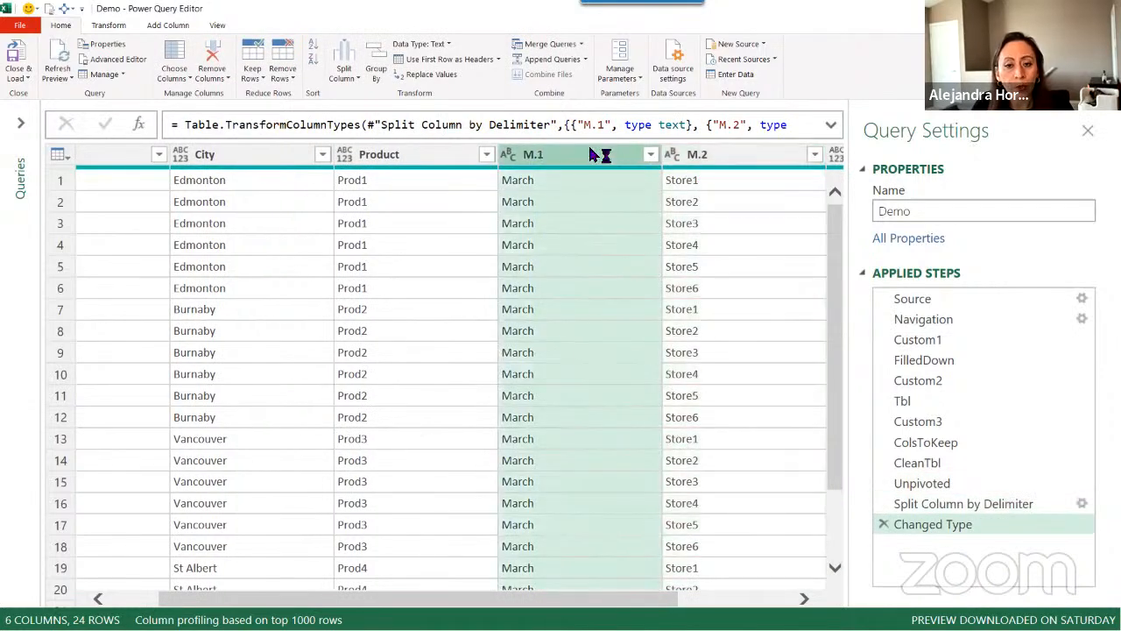
{"action": "left_click", "coordinate": [714, 160]}
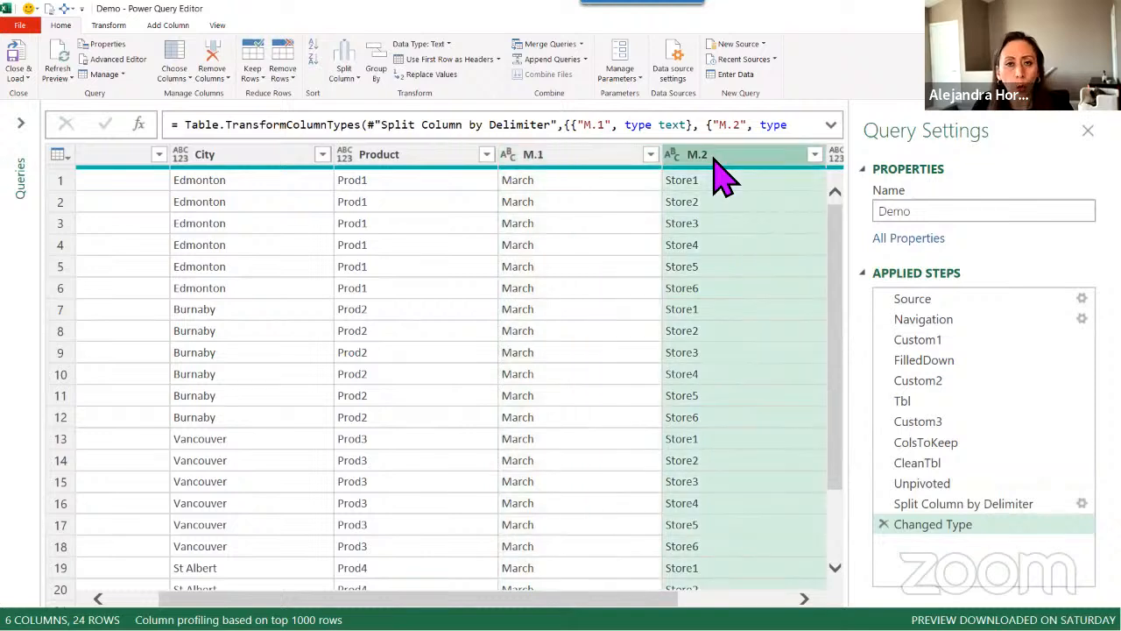
- Delete the Changed Type applied step that follows Split Column by Delimiter
{"action": "left_click", "coordinate": [982, 505]}
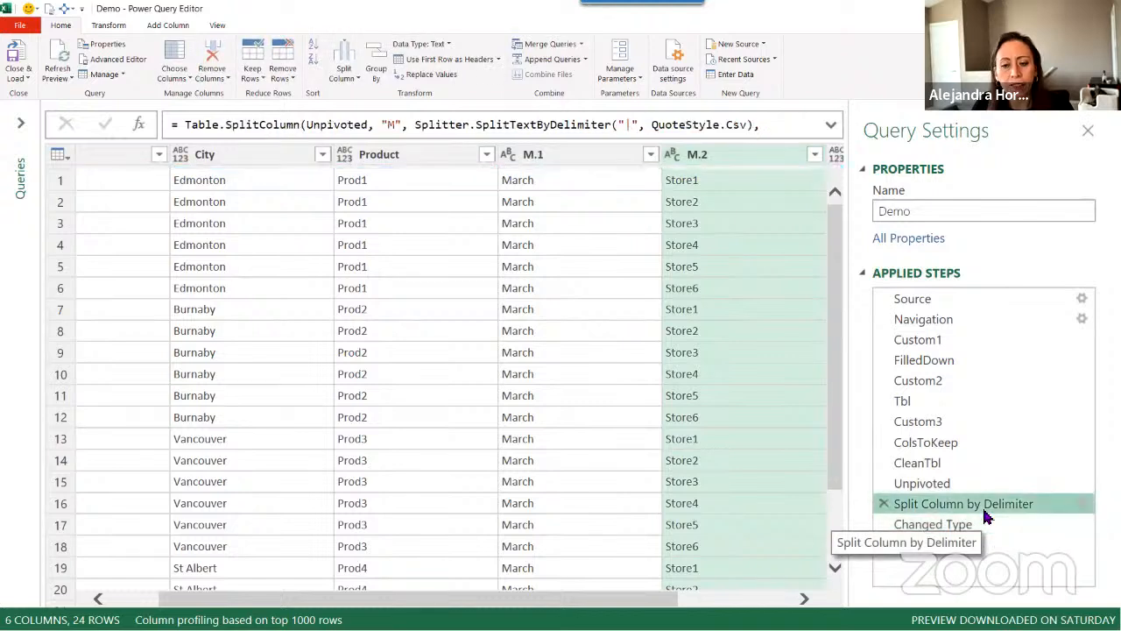
{"action": "left_click", "coordinate": [982, 524]}
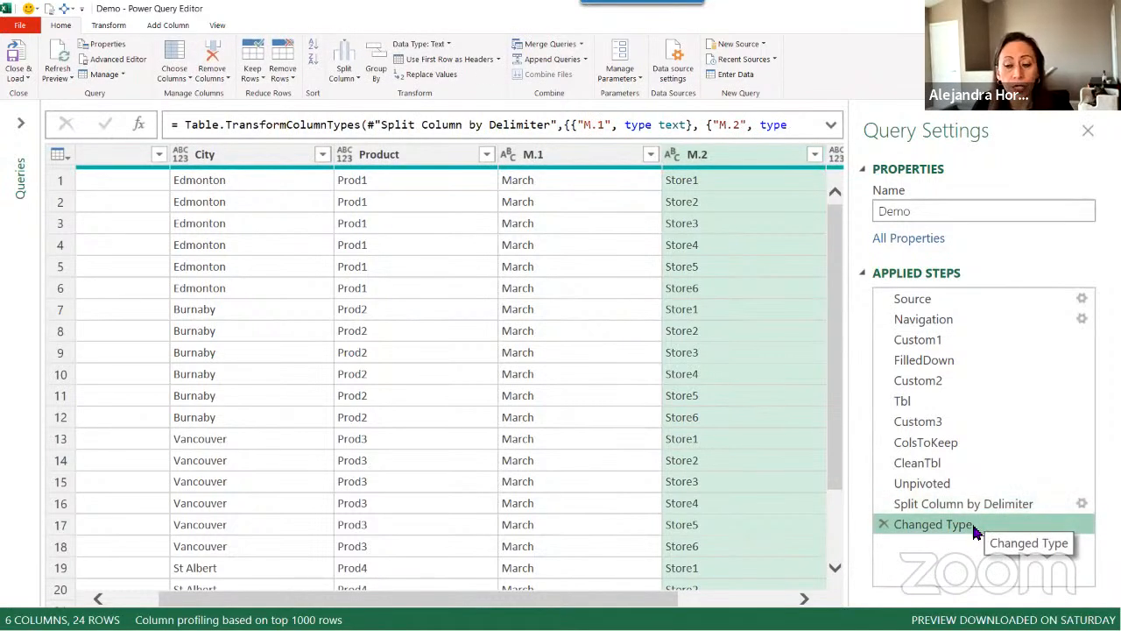
{"action": "left_click", "coordinate": [884, 524]}
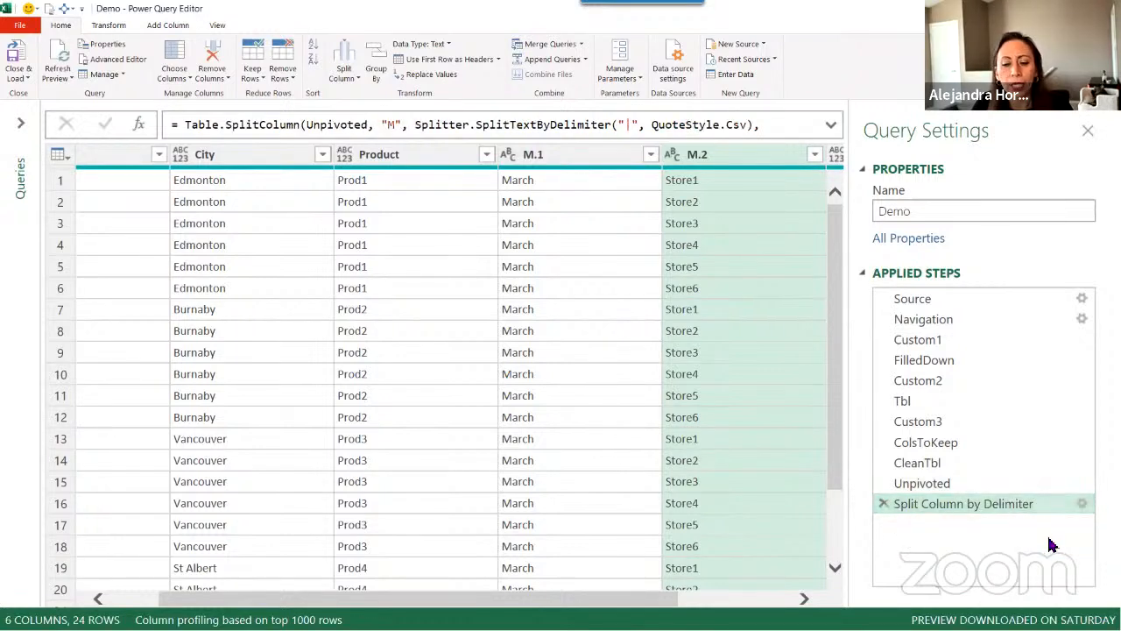
- Rename the Split Column by Delimiter applied step to Split
{"action": "key", "text": "F2"}
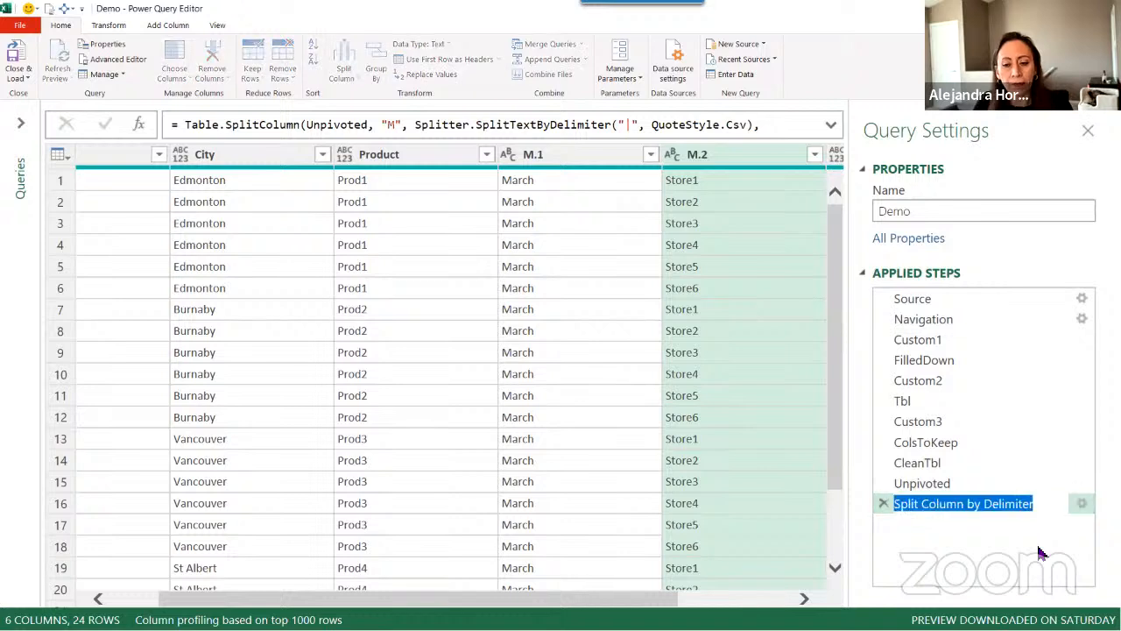
{"action": "key", "text": "End"}
{"action": "key", "text": "BackSpace"}
{"action": "key", "text": "BackSpace"}
{"action": "key", "text": "BackSpace"}
{"action": "key", "text": "BackSpace"}
{"action": "key", "text": "BackSpace"}
{"action": "key", "text": "BackSpace"}
{"action": "key", "text": "BackSpace"}
{"action": "key", "text": "BackSpace"}
{"action": "key", "text": "BackSpace"}
{"action": "key", "text": "BackSpace"}
{"action": "key", "text": "BackSpace"}
{"action": "key", "text": "BackSpace"}
{"action": "key", "text": "BackSpace"}
{"action": "key", "text": "BackSpace"}
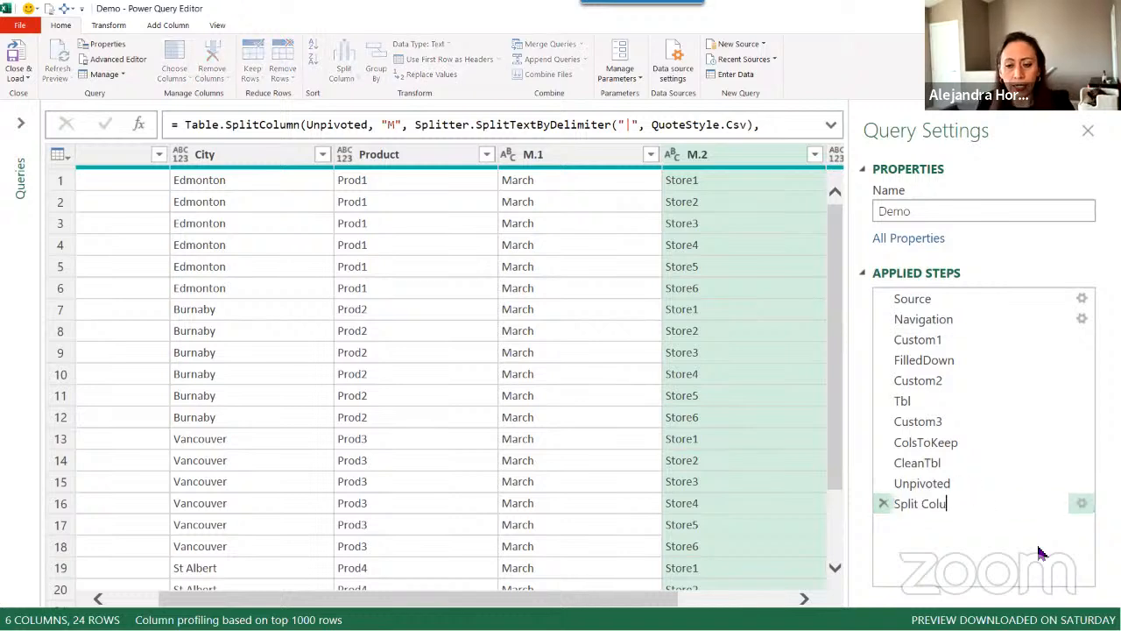
{"action": "key", "text": "Return"}
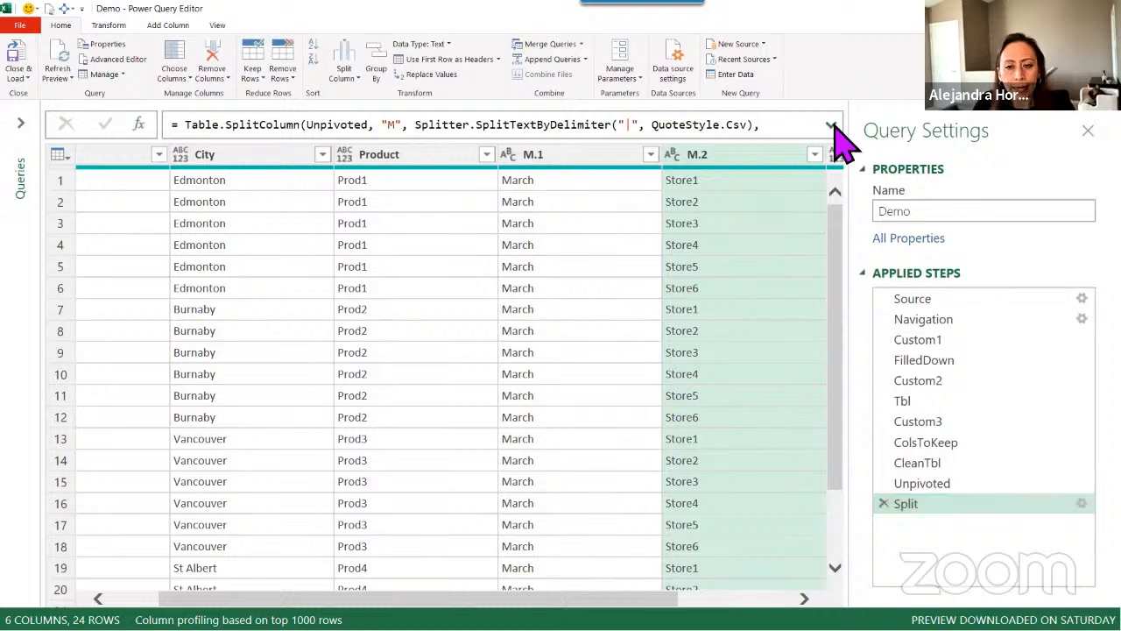
- Examine the Split step's formula, covering the Table.SplitColumn function, the Unpivoted table, column M and the | delimiter
{"action": "left_click", "coordinate": [831, 124]}
{"action": "left_click_drag", "start_coordinate": [184, 131], "coordinate": [309, 145]}
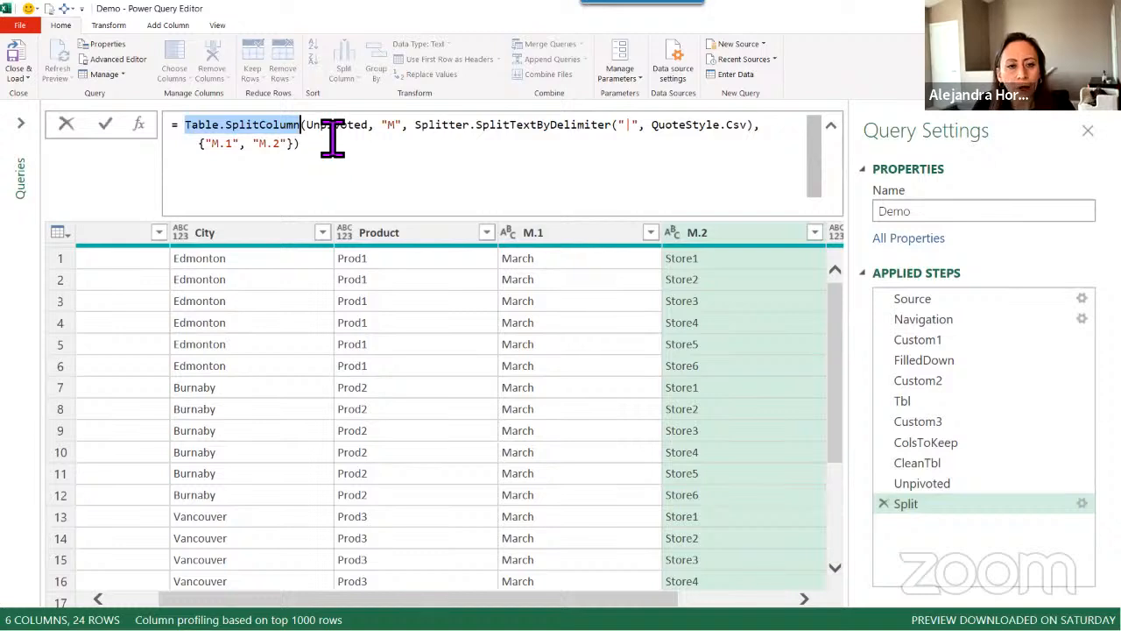
{"action": "left_click", "coordinate": [320, 127]}
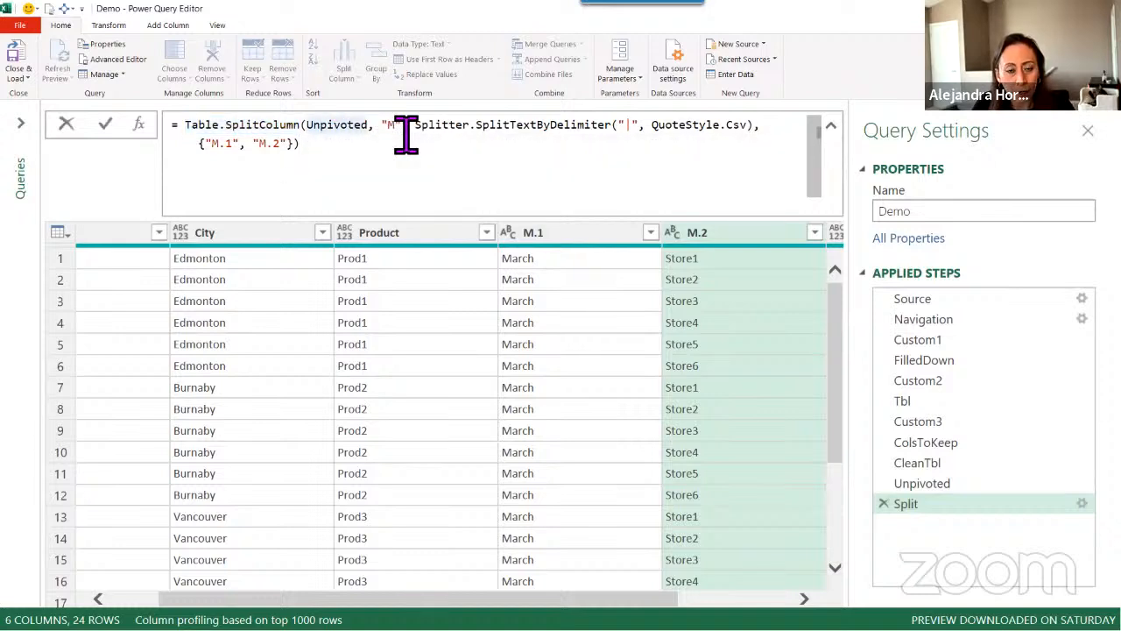
{"action": "left_click_drag", "start_coordinate": [382, 127], "coordinate": [404, 127]}
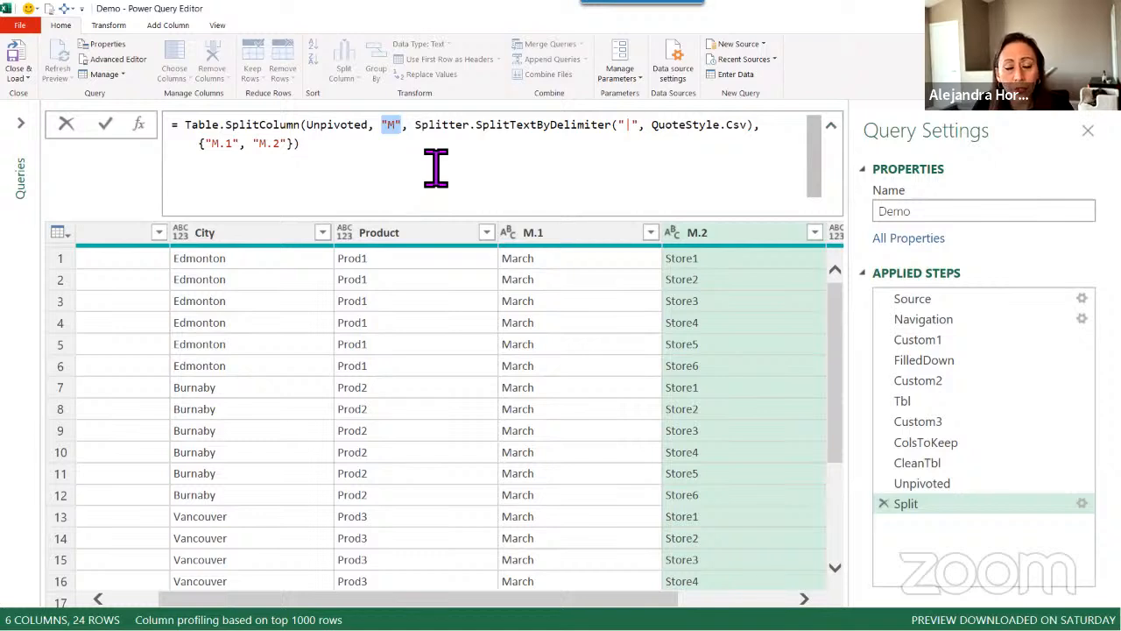
{"action": "left_click", "coordinate": [630, 131]}
{"action": "left_click_drag", "start_coordinate": [618, 127], "coordinate": [645, 129]}
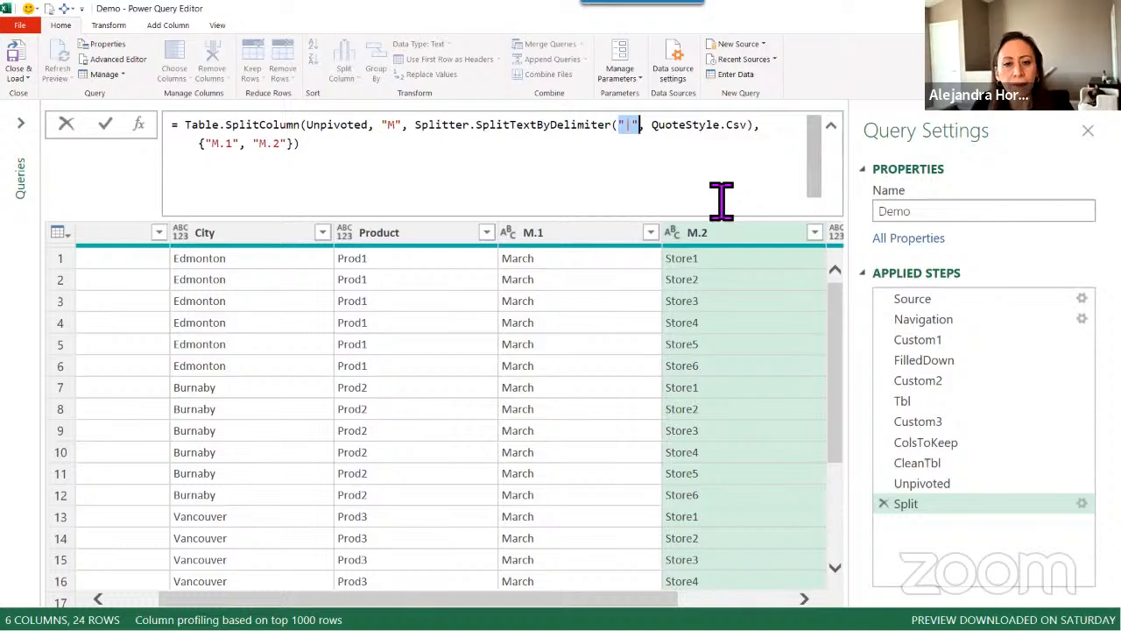
- Edit the Split step's formula so the two resulting columns are named Month and Store instead of M.1 and M.2
{"action": "left_click", "coordinate": [229, 147]}
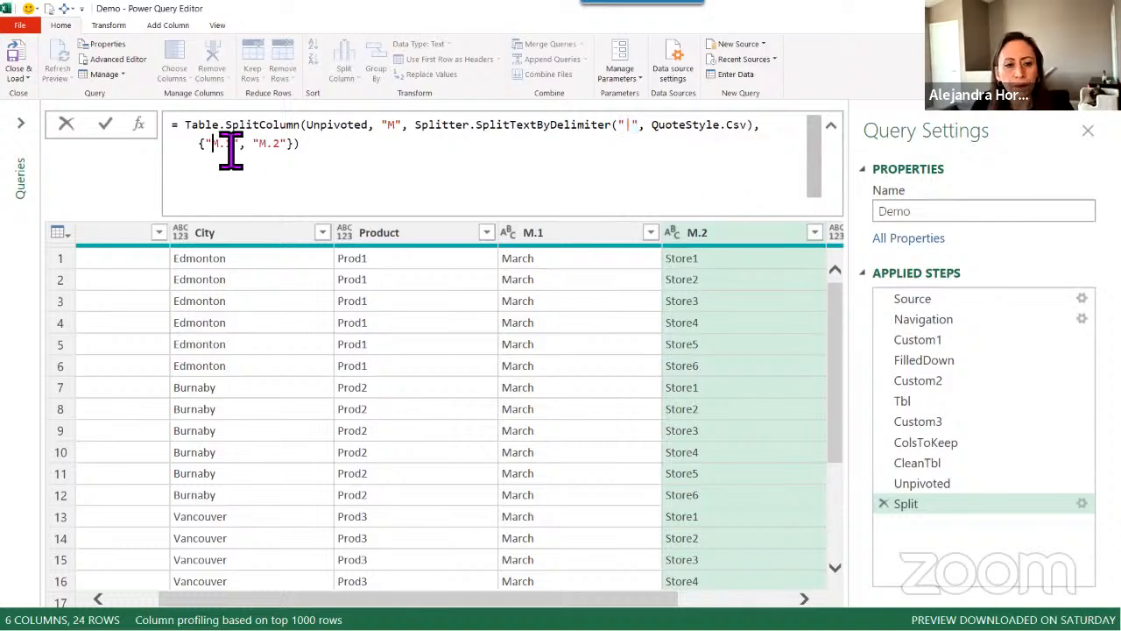
{"action": "left_click_drag", "start_coordinate": [214, 148], "coordinate": [237, 150]}
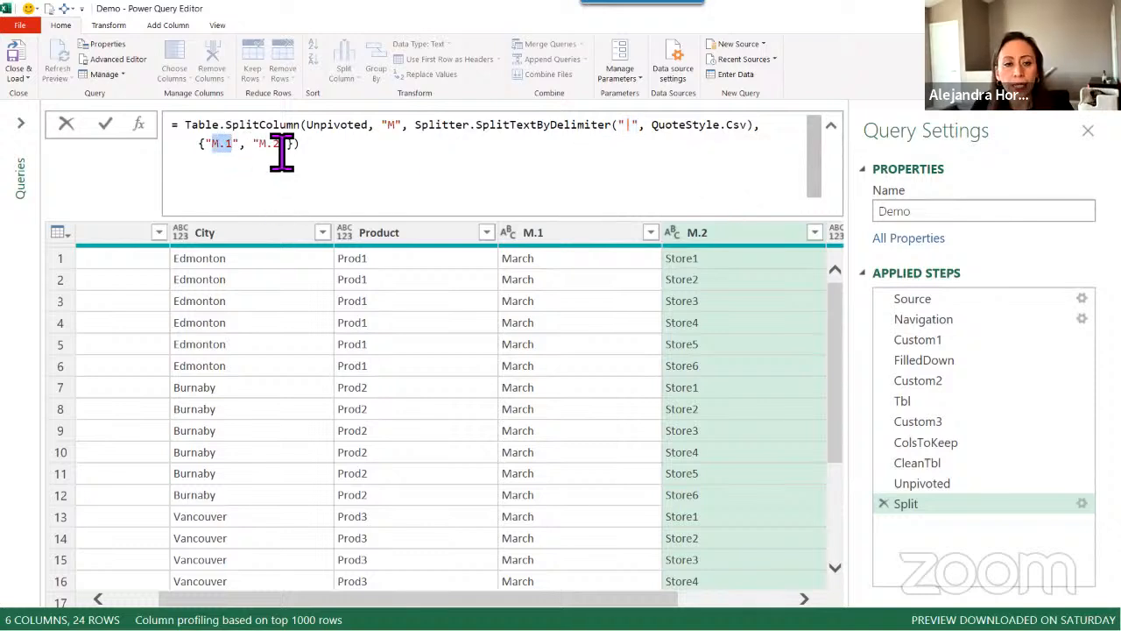
{"action": "left_click_drag", "start_coordinate": [260, 147], "coordinate": [238, 156]}
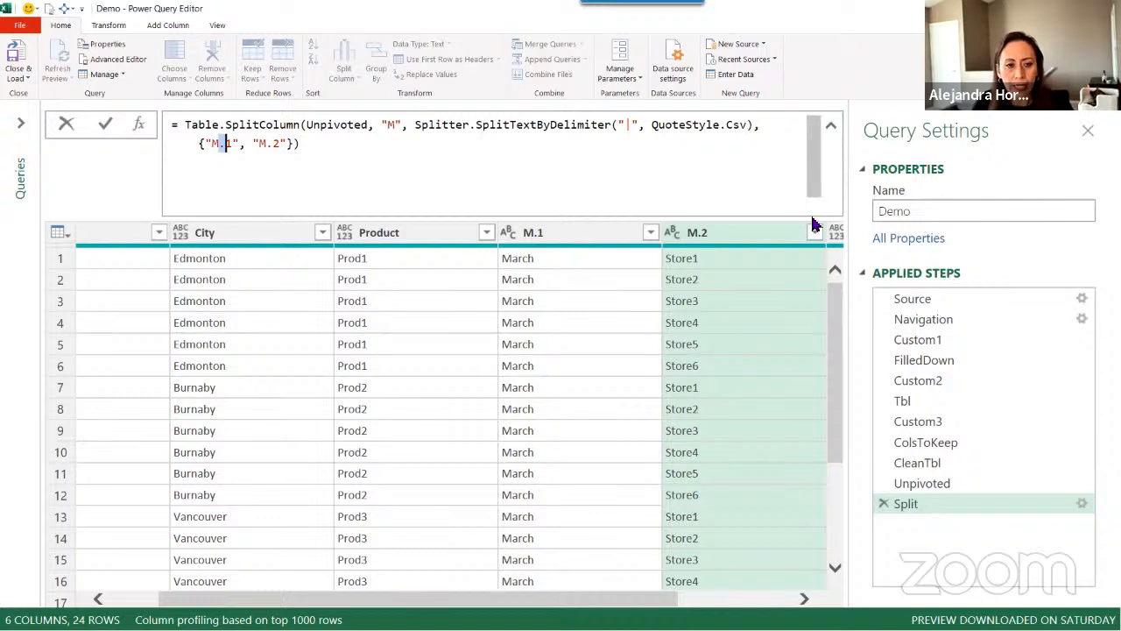
{"action": "key", "text": "Delete"}
{"action": "key", "text": "Delete"}
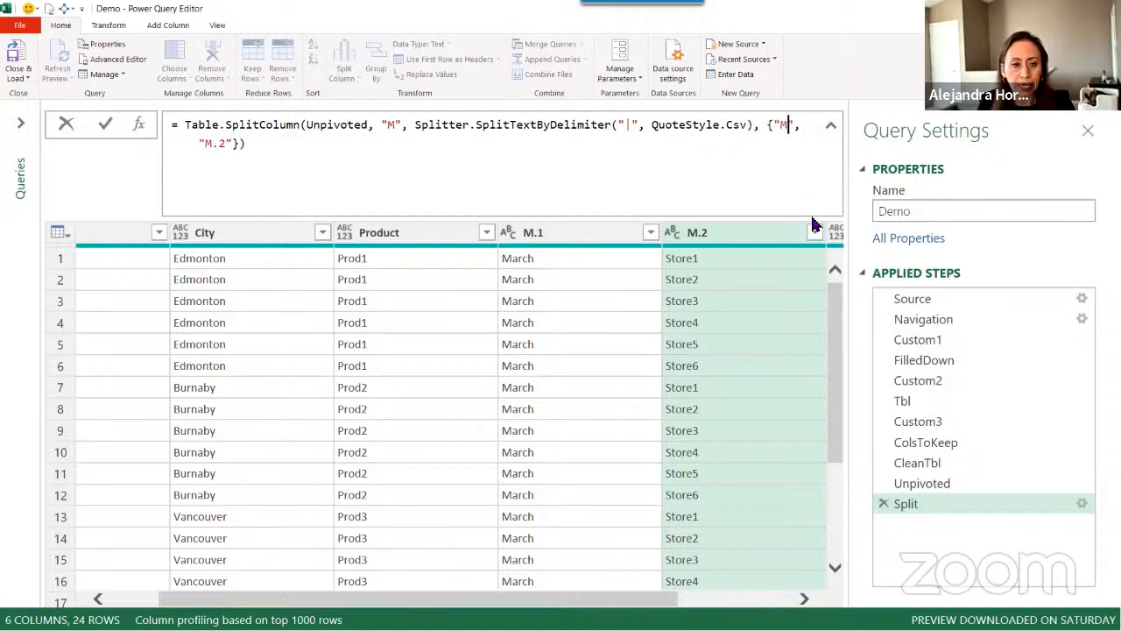
{"action": "type", "text": "onth"}
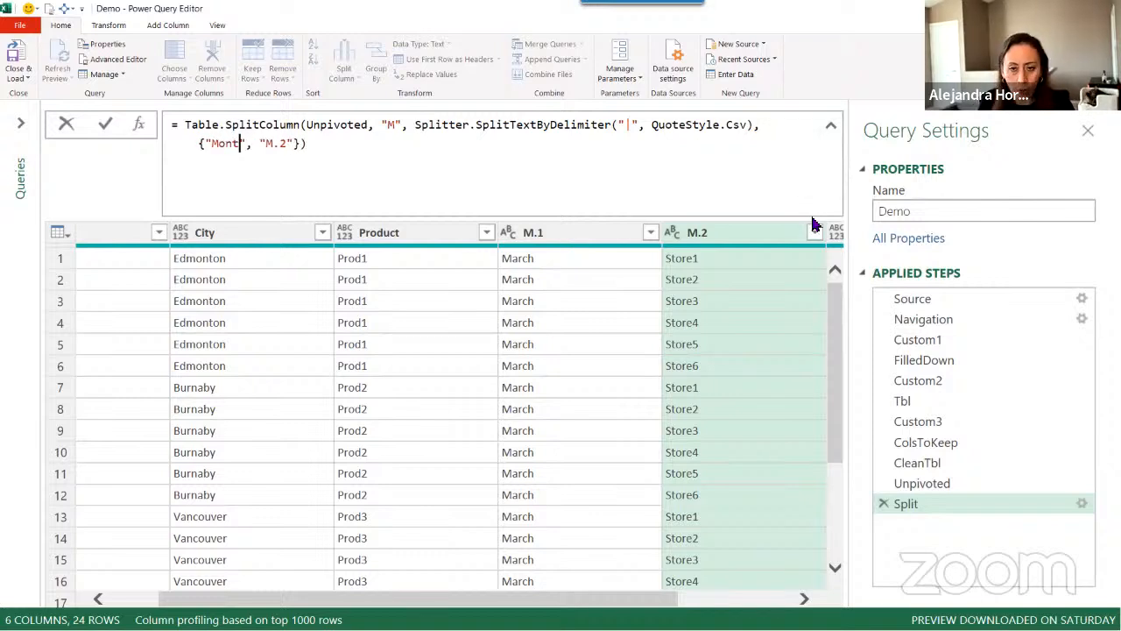
{"action": "key", "text": "Right"}
{"action": "key", "text": "Delete"}
{"action": "key", "text": "Delete"}
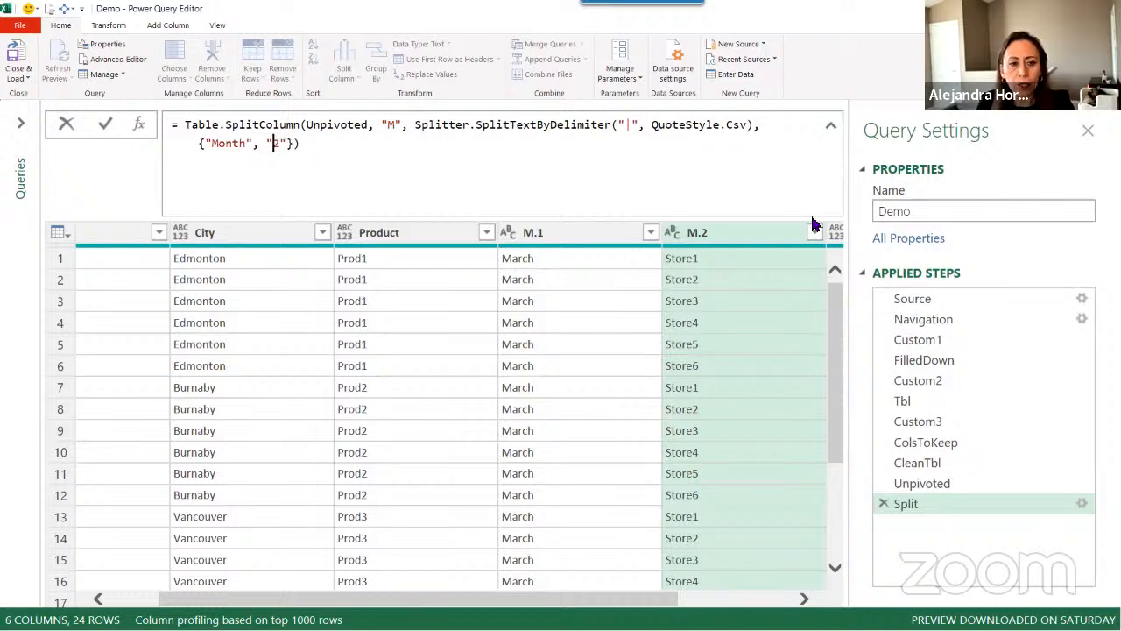
{"action": "type", "text": "S"}
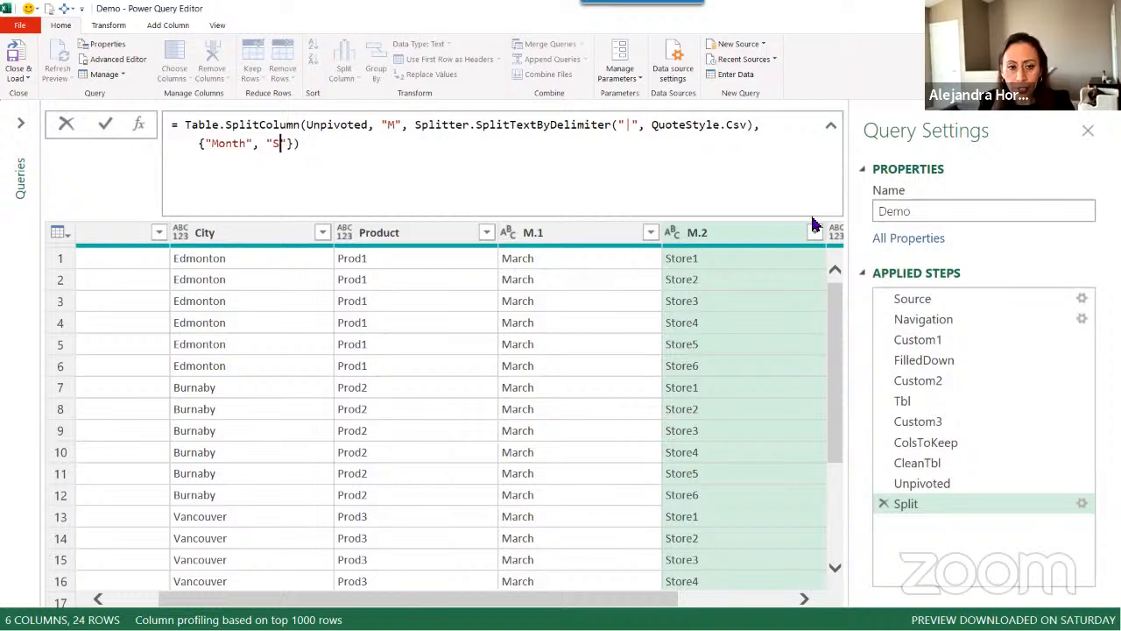
{"action": "type", "text": "tore"}
{"action": "key", "text": "Return"}
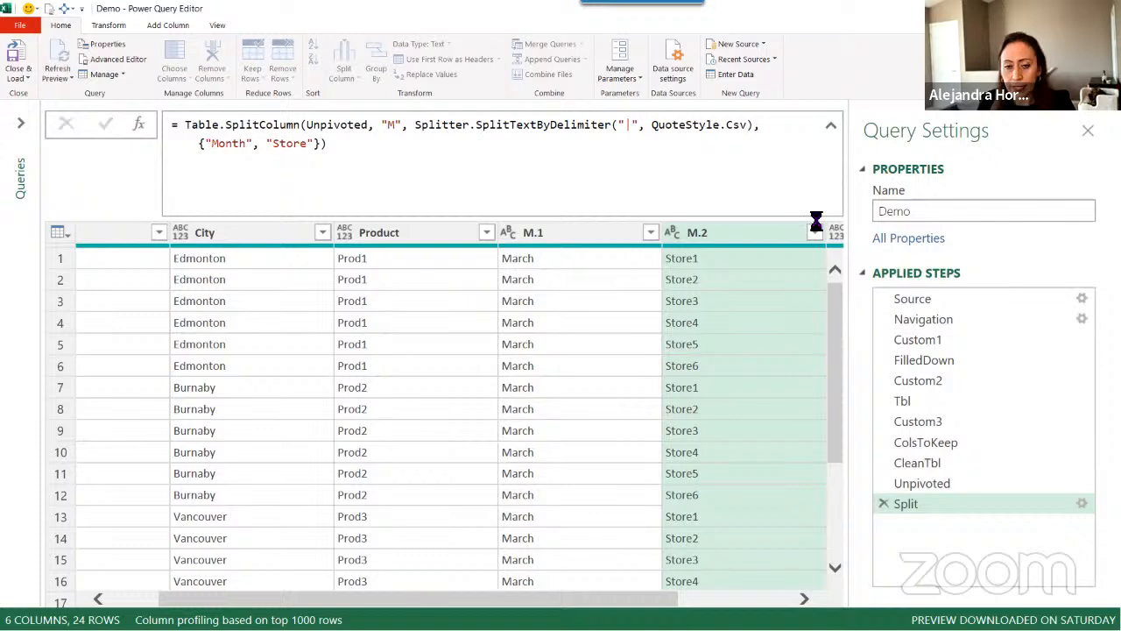
- Delete the Changed Type applied step that follows Split and collapse the expanded formula
{"action": "left_click", "coordinate": [750, 233]}
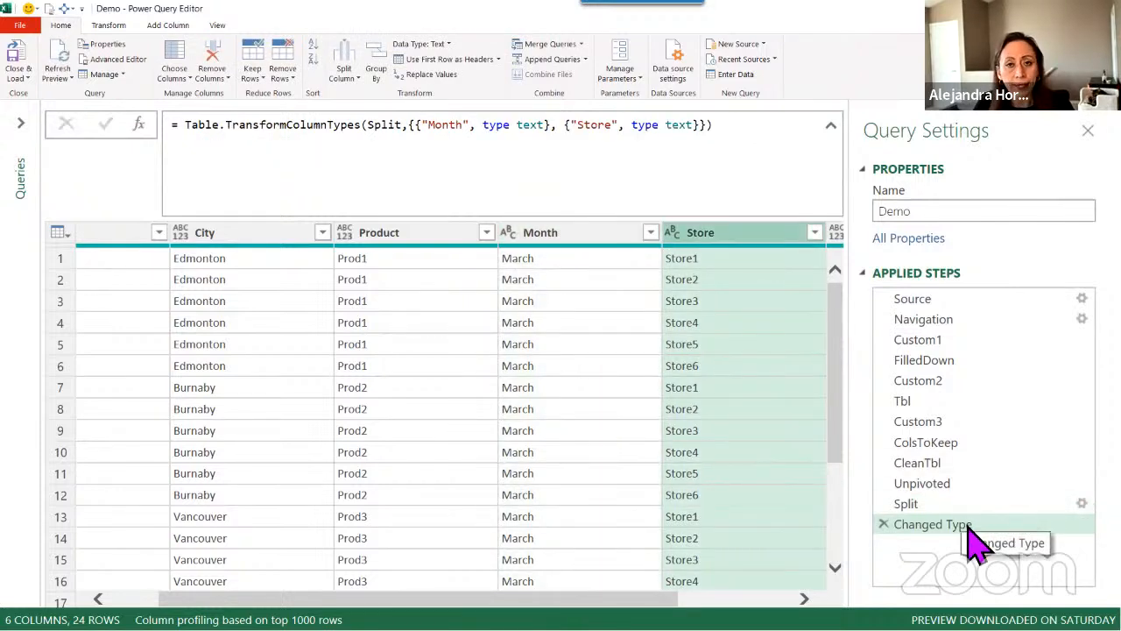
{"action": "left_click", "coordinate": [883, 524]}
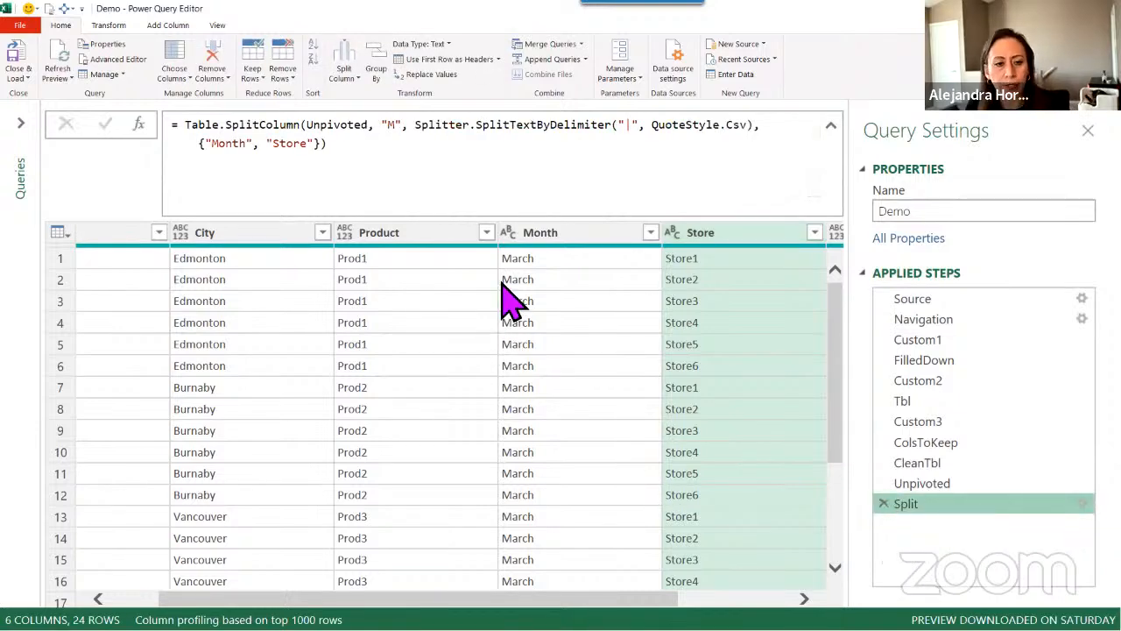
{"action": "left_click", "coordinate": [830, 125]}
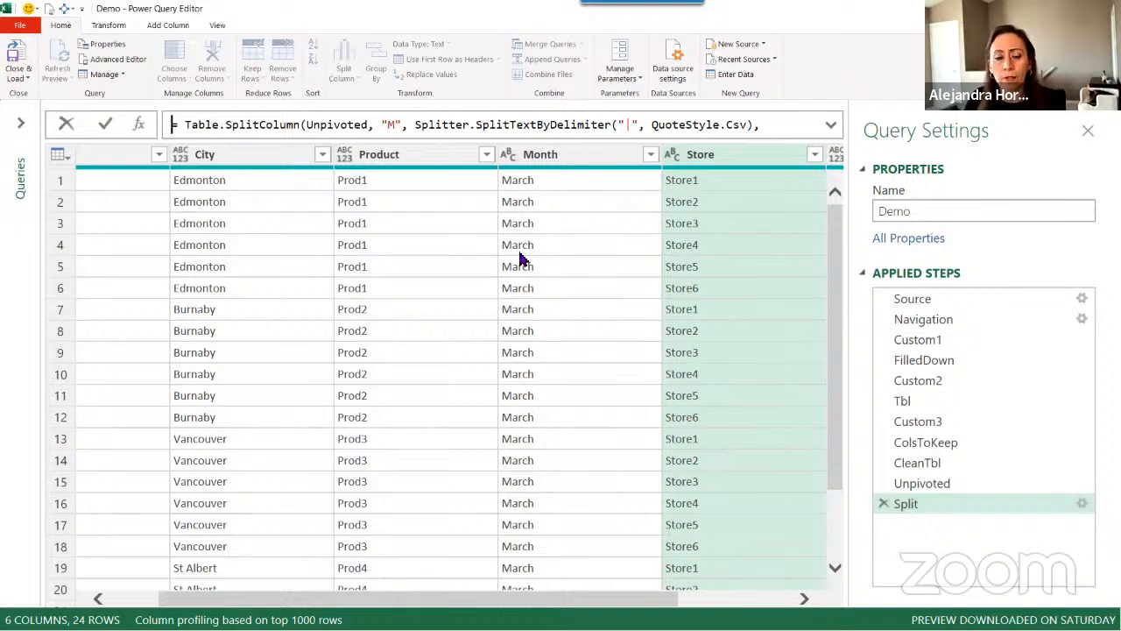
- Show the list of queries and create a new blank query alongside Demo
{"action": "left_click", "coordinate": [21, 125]}
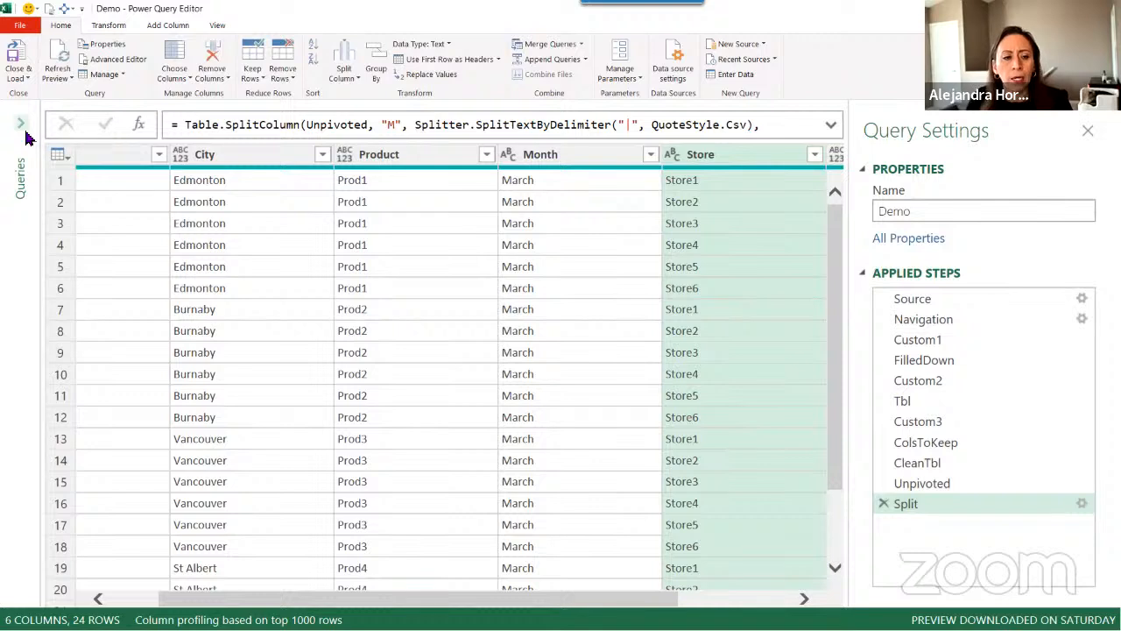
{"action": "left_click", "coordinate": [25, 132]}
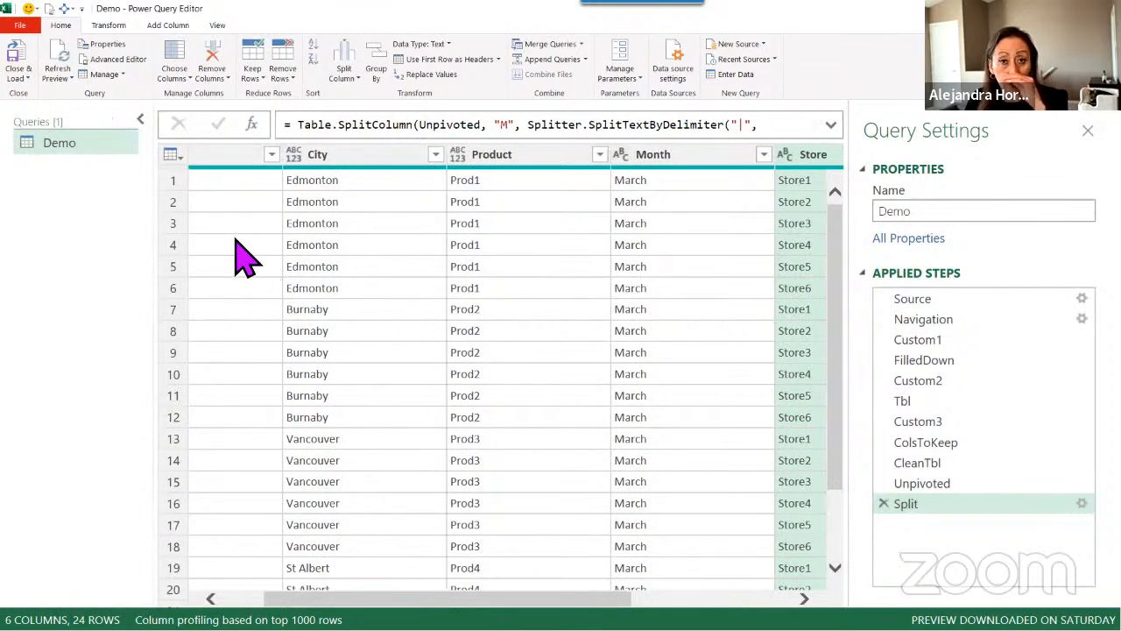
{"action": "left_click", "coordinate": [110, 153]}
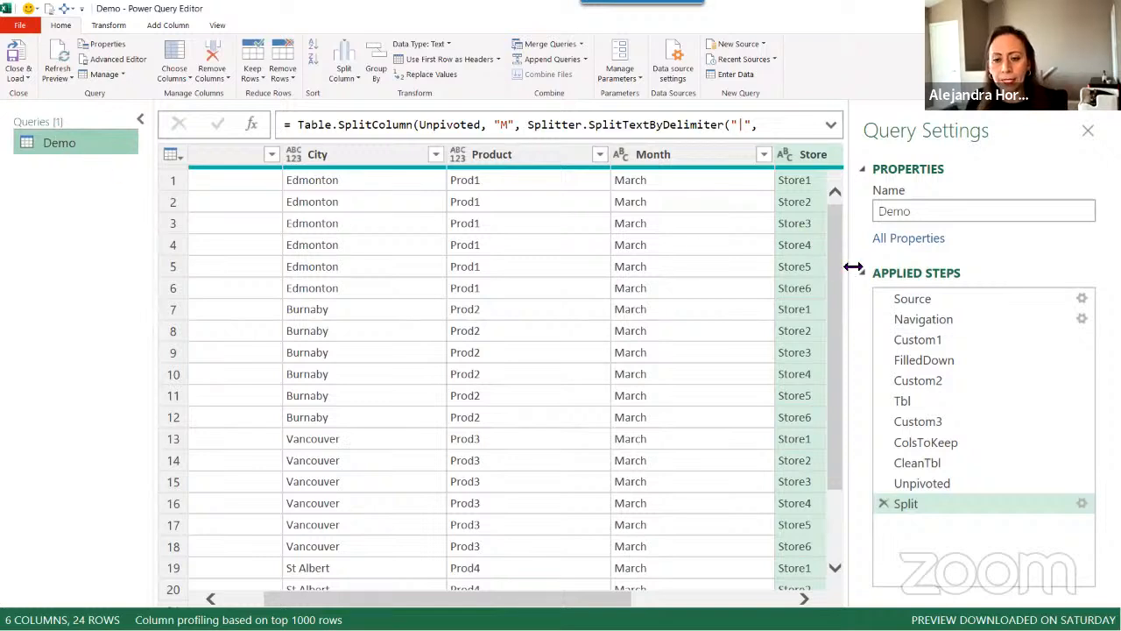
{"action": "left_click_drag", "start_coordinate": [854, 268], "coordinate": [917, 252]}
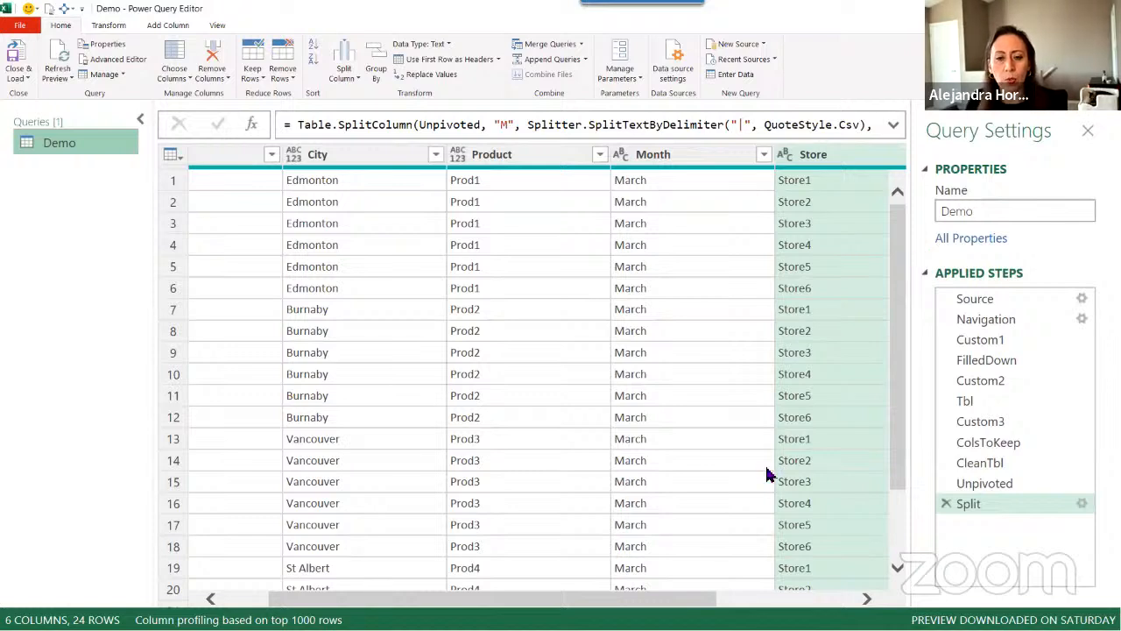
{"action": "left_click_drag", "start_coordinate": [678, 597], "coordinate": [629, 598]}
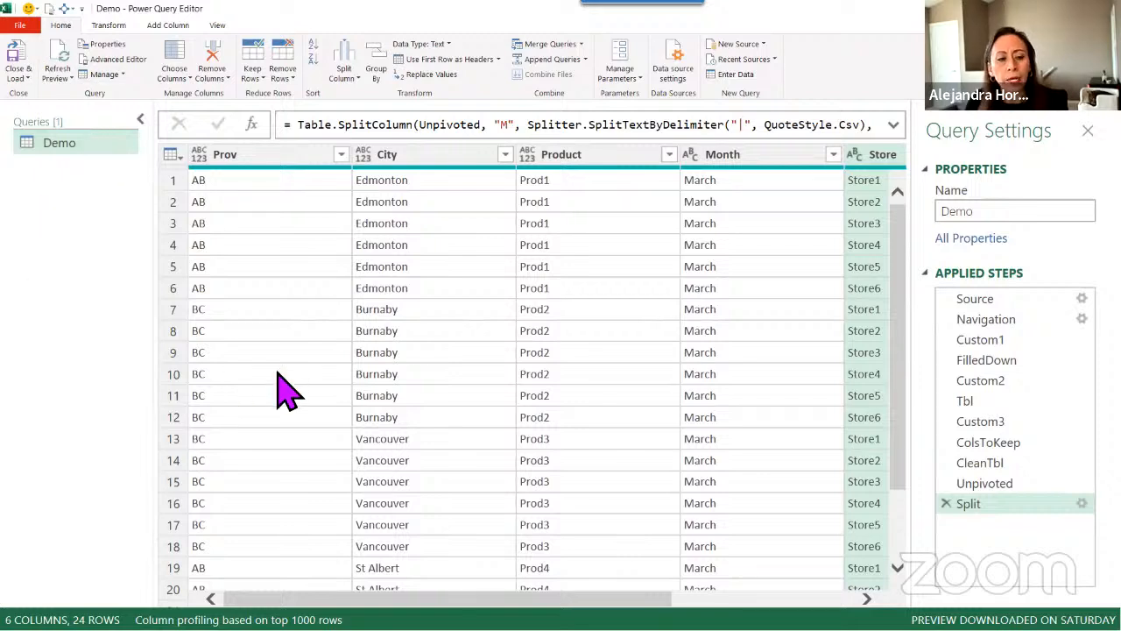
{"action": "right_click", "coordinate": [63, 186]}
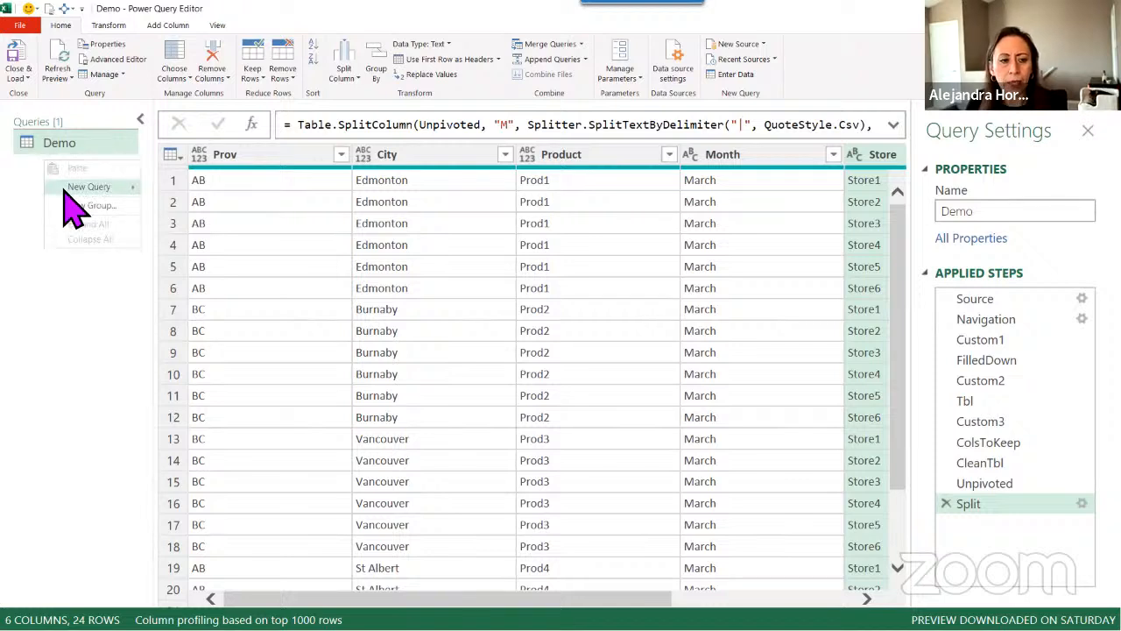
{"action": "mouse_move", "coordinate": [68, 188]}
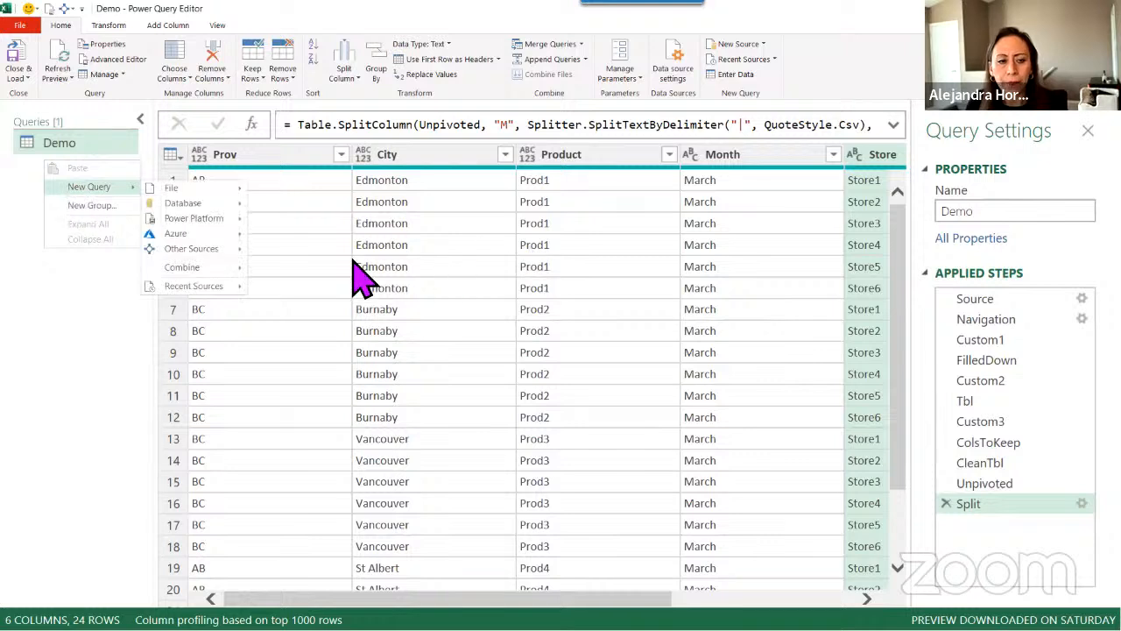
{"action": "mouse_move", "coordinate": [230, 248]}
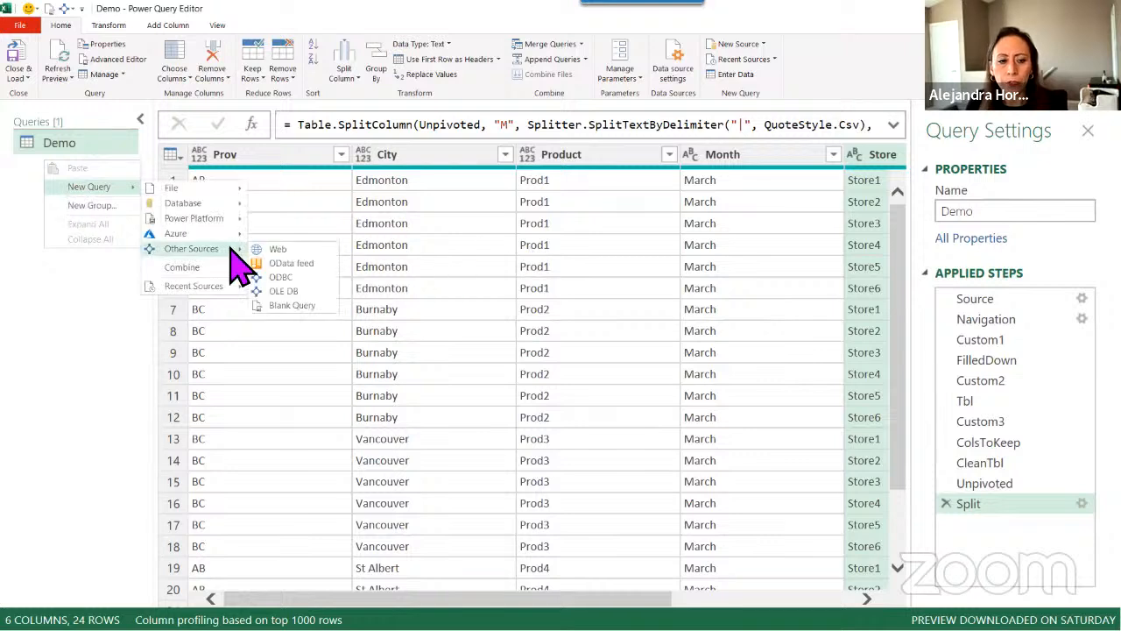
{"action": "left_click", "coordinate": [298, 306]}
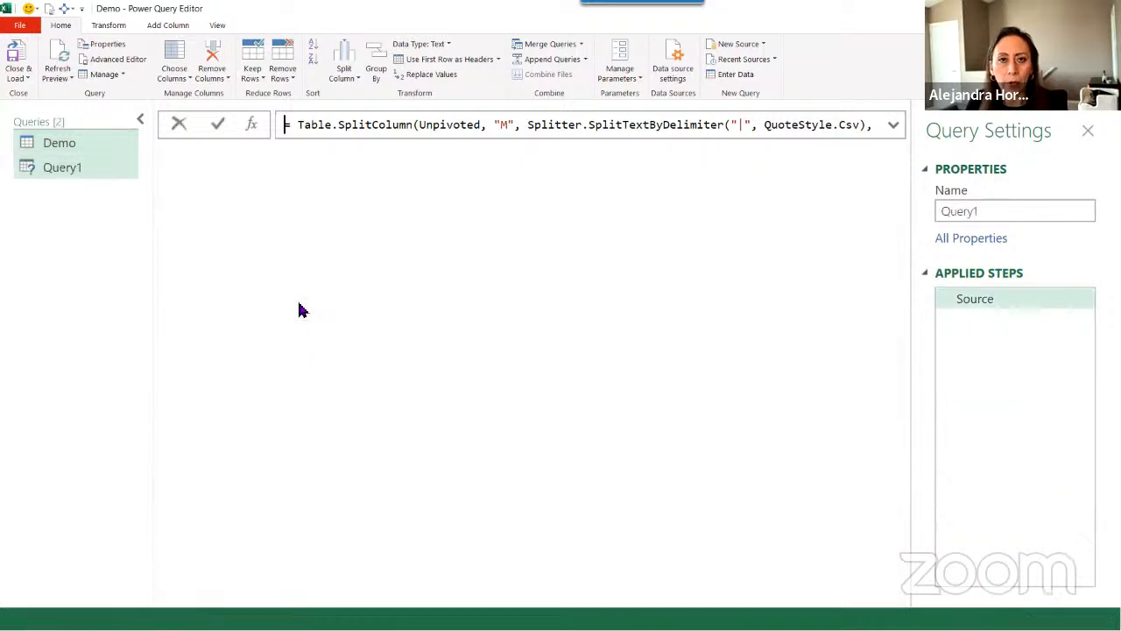
- Copy the File.Contents expression that points to 3.xlsx from the Source step of the Demo query
{"action": "left_click", "coordinate": [63, 141]}
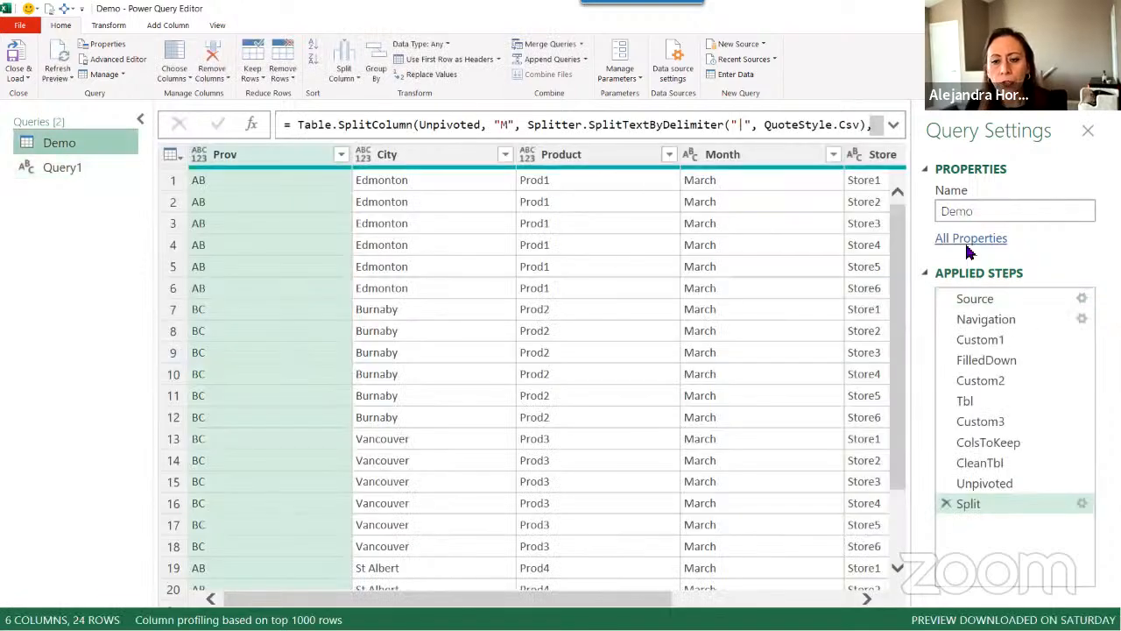
{"action": "left_click", "coordinate": [978, 299]}
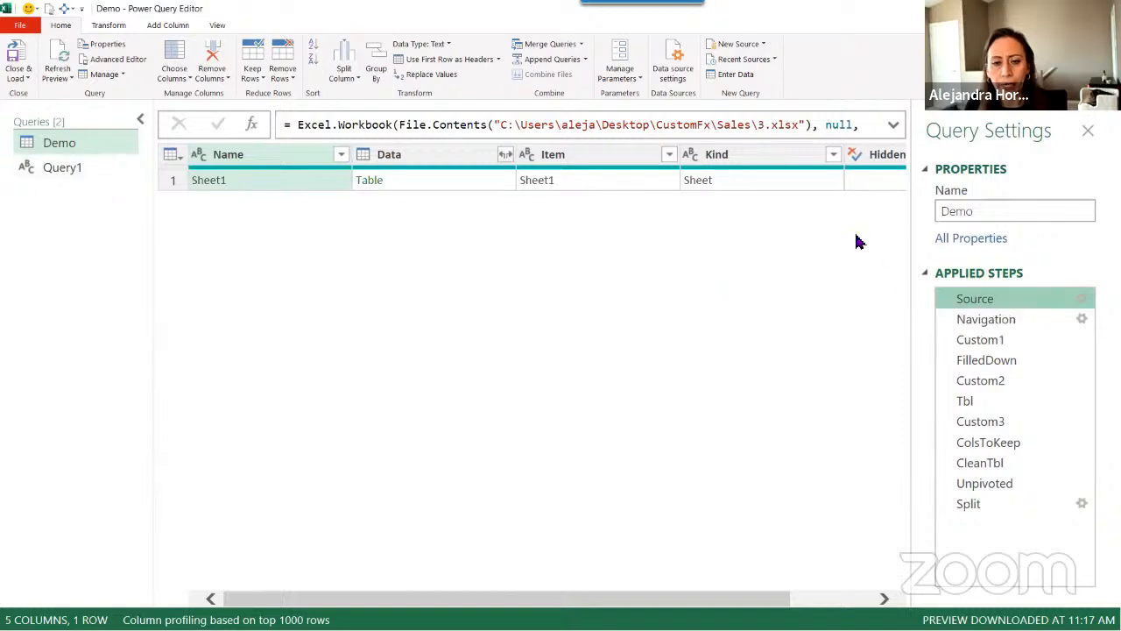
{"action": "left_click_drag", "start_coordinate": [400, 129], "coordinate": [823, 126]}
{"action": "key", "text": "shift+Home"}
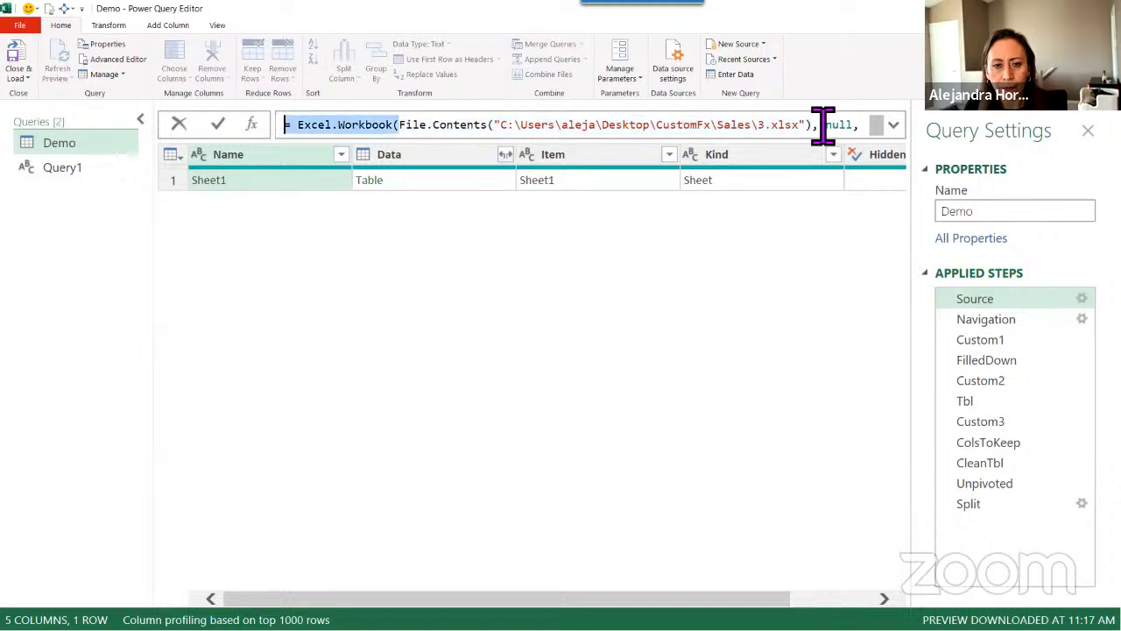
{"action": "left_click", "coordinate": [823, 132], "text": "shift"}
{"action": "key", "text": "ctrl+c"}
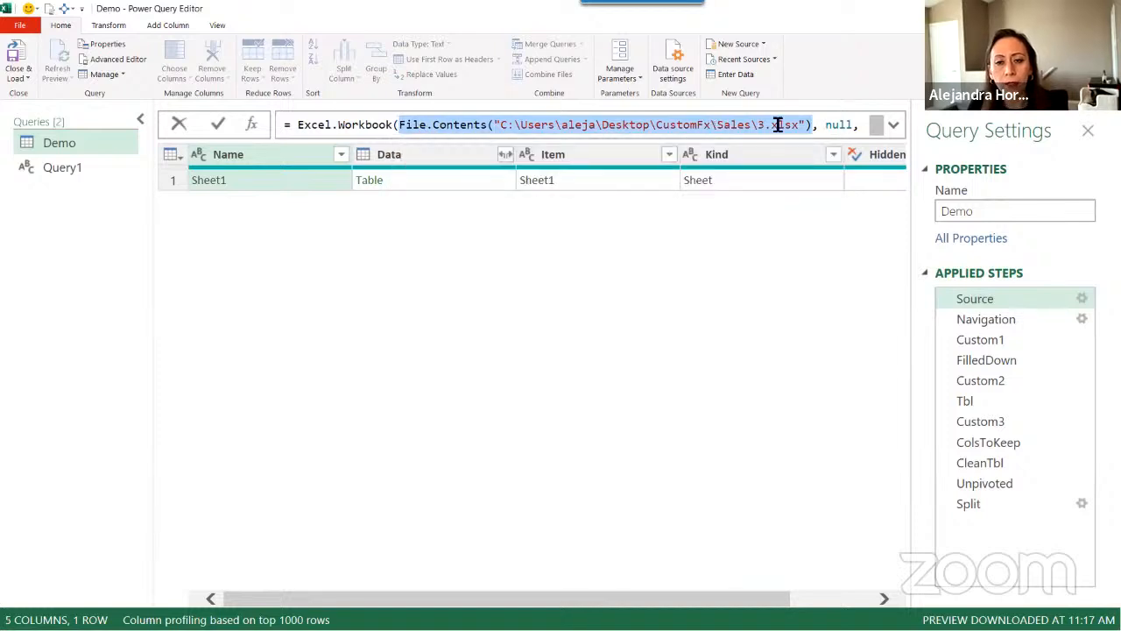
{"action": "left_click", "coordinate": [812, 124], "text": "shift"}
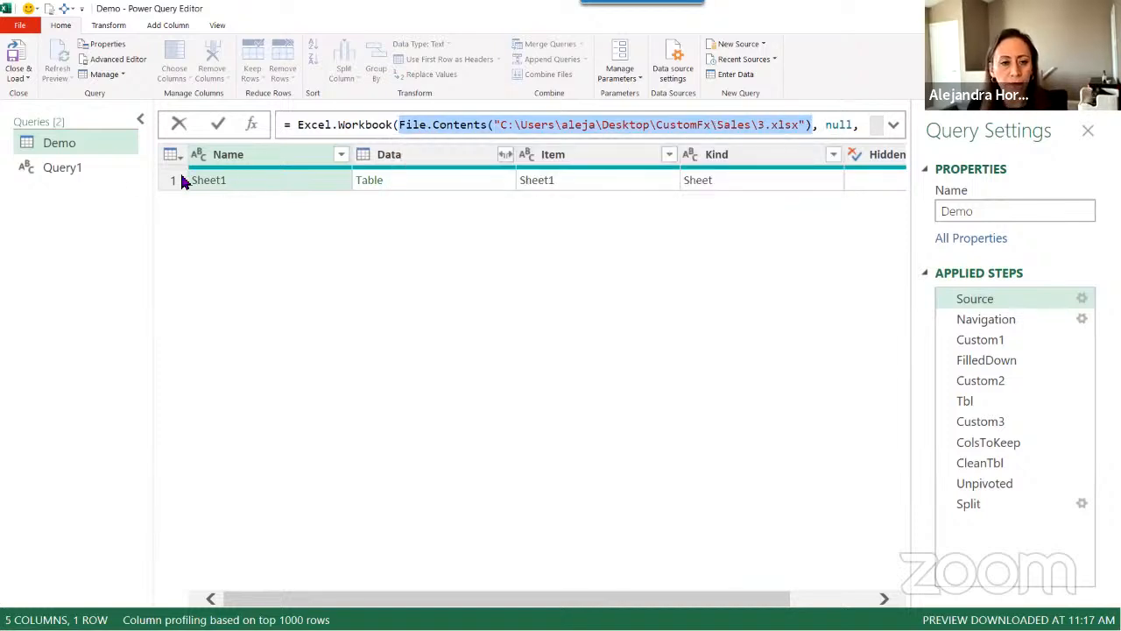
- Replace the empty text in Query1's Source step with the copied File.Contents expression for 3.xlsx, using the Advanced Editor
{"action": "left_click", "coordinate": [90, 172]}
{"action": "left_click", "coordinate": [88, 170]}
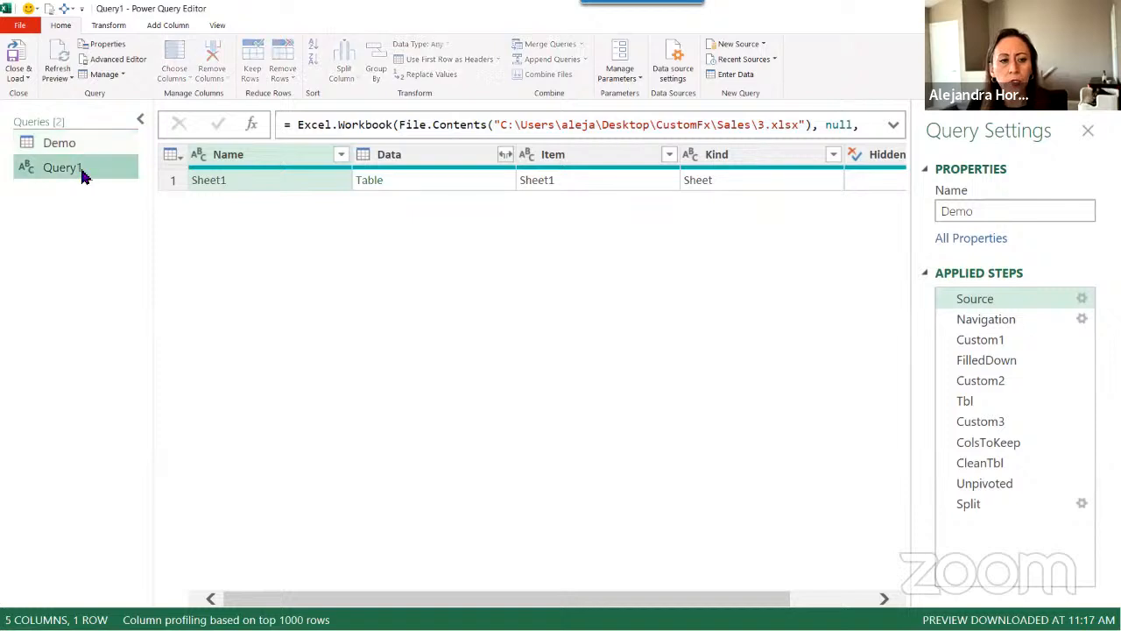
{"action": "left_click", "coordinate": [128, 61]}
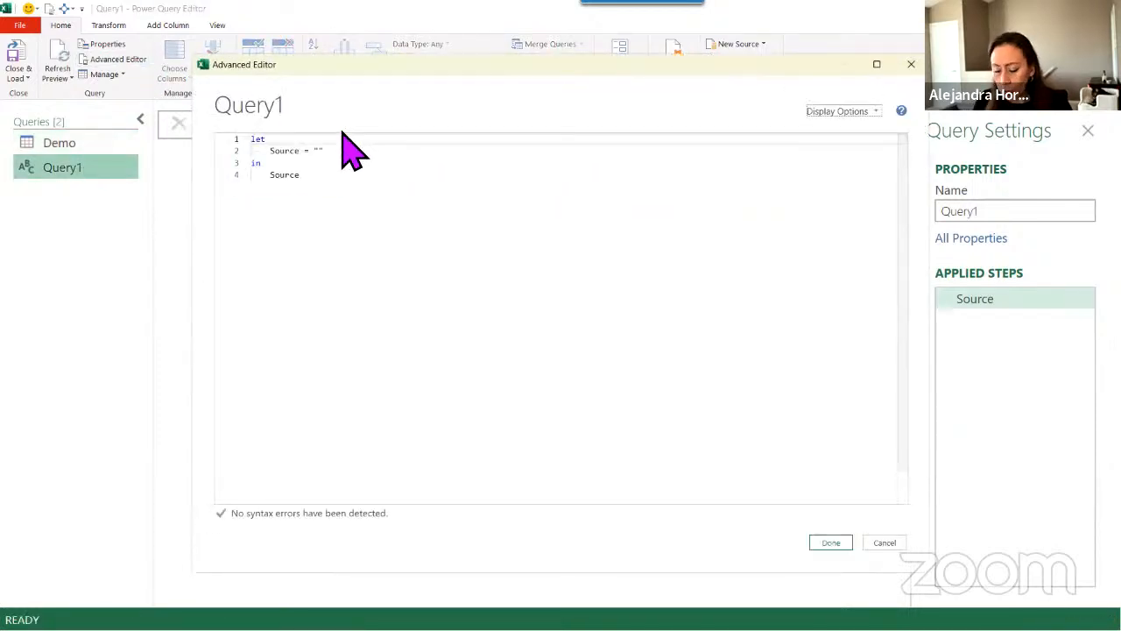
{"action": "key", "text": "ctrl+plus"}
{"action": "key", "text": "ctrl+plus"}
{"action": "key", "text": "ctrl+plus"}
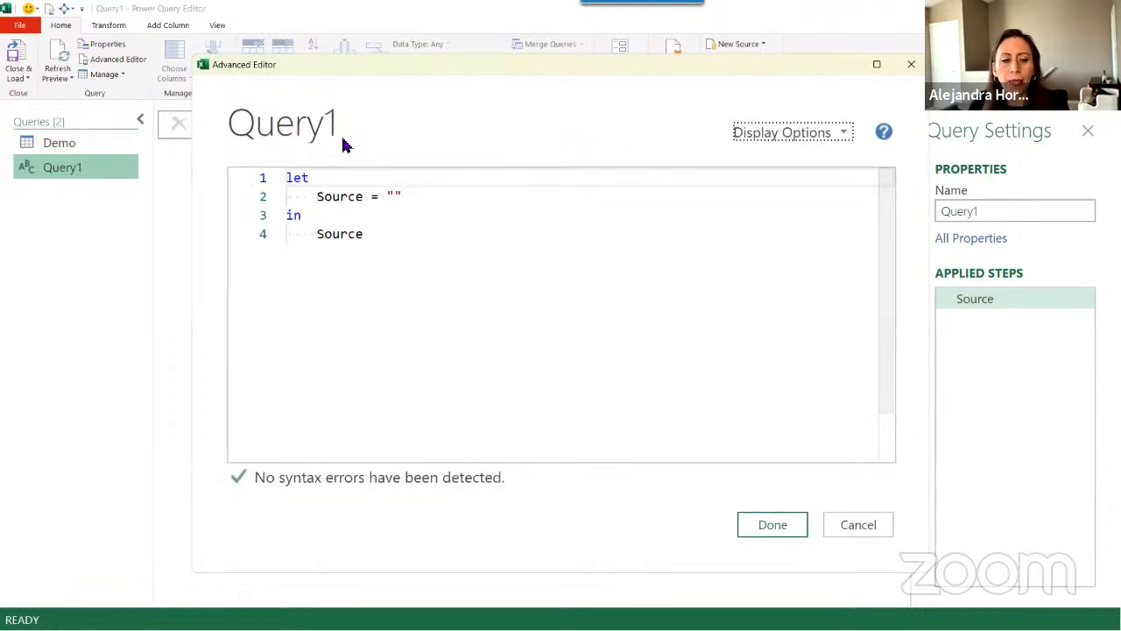
{"action": "left_click", "coordinate": [430, 207]}
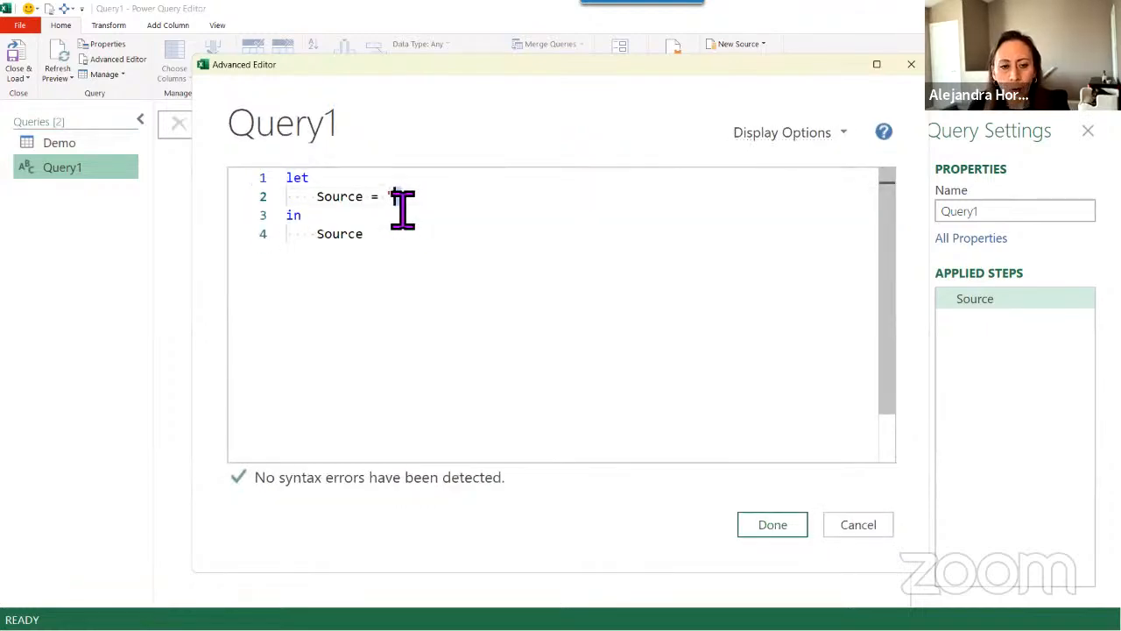
{"action": "double_click", "coordinate": [396, 205]}
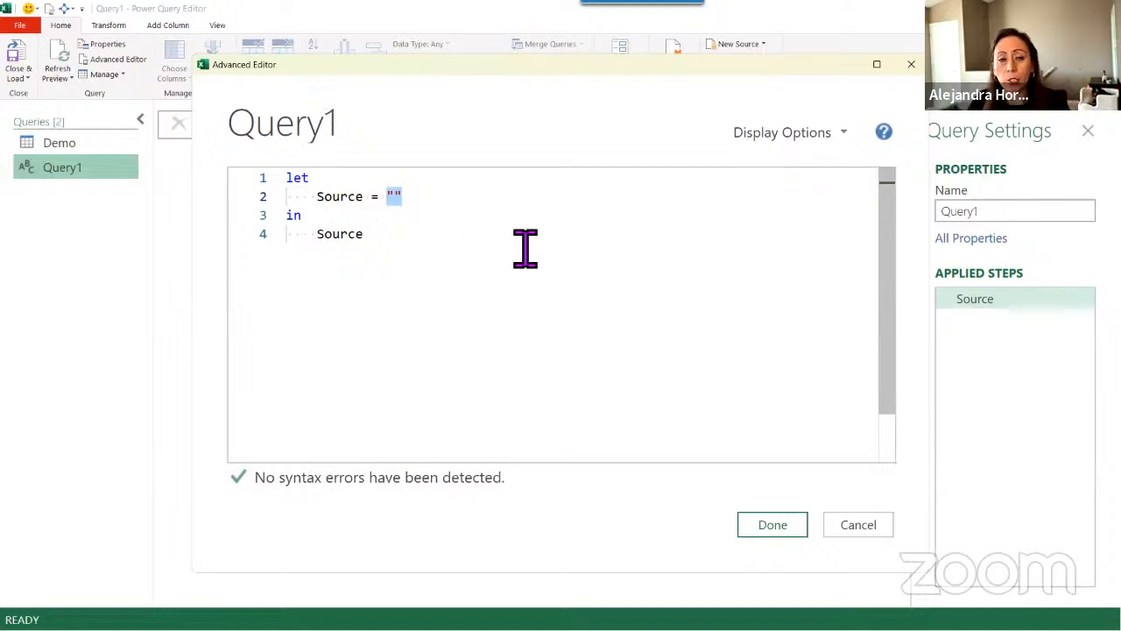
{"action": "key", "text": "BackSpace"}
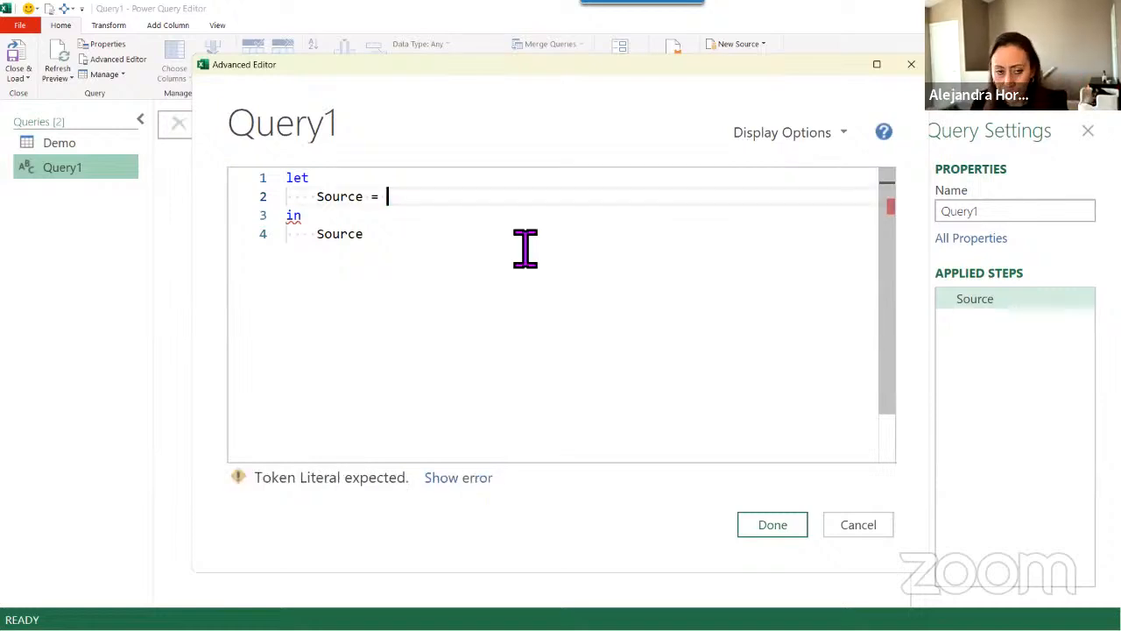
{"action": "key", "text": "ctrl+v"}
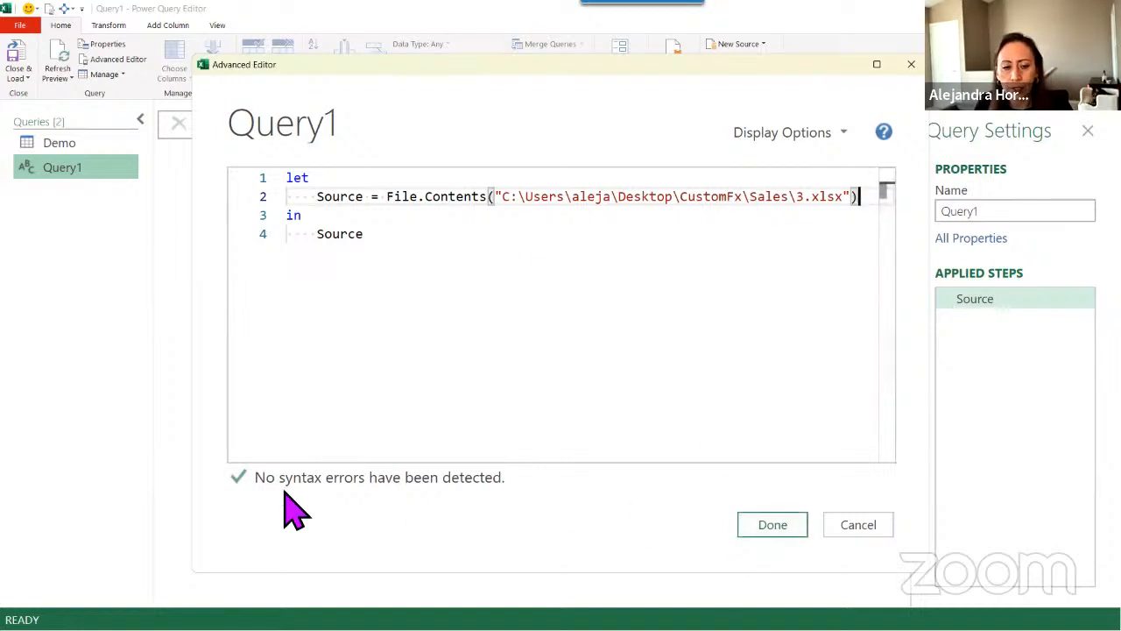
{"action": "left_click", "coordinate": [796, 528]}
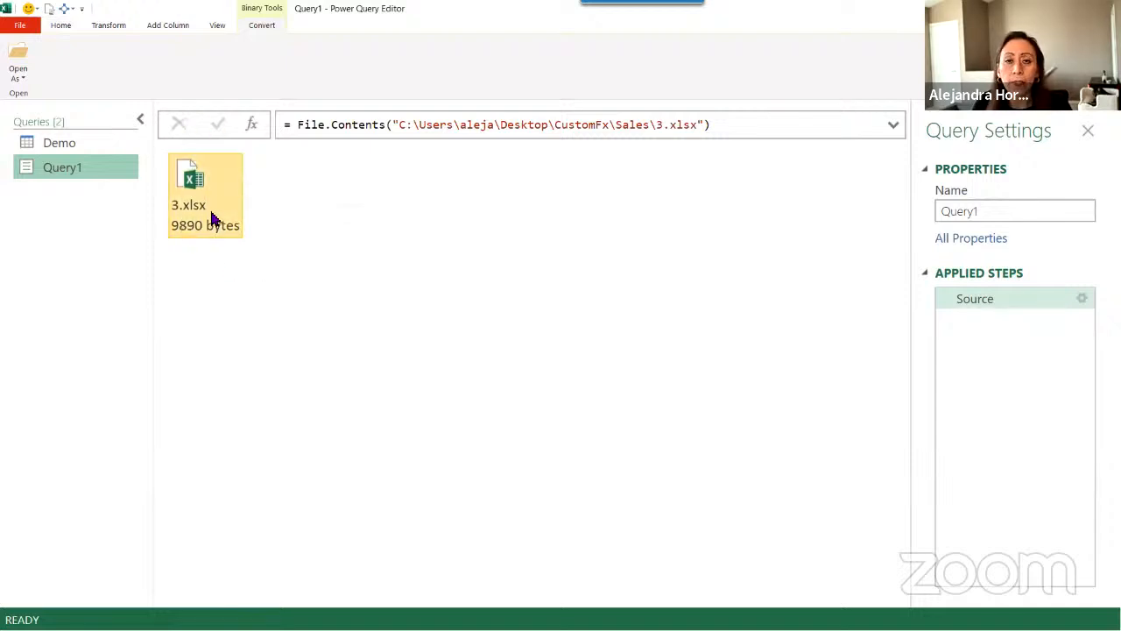
- Replace the File.Contents expression in Demo's Source step with Query1 and check the output of the Split step
{"action": "left_click", "coordinate": [67, 145]}
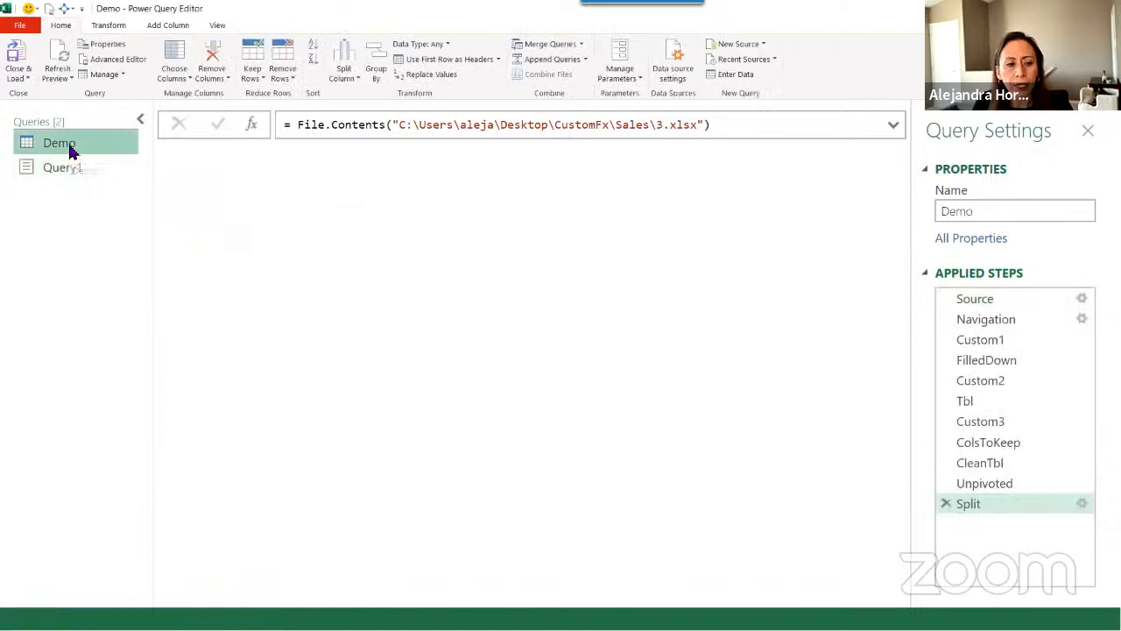
{"action": "left_click", "coordinate": [963, 300]}
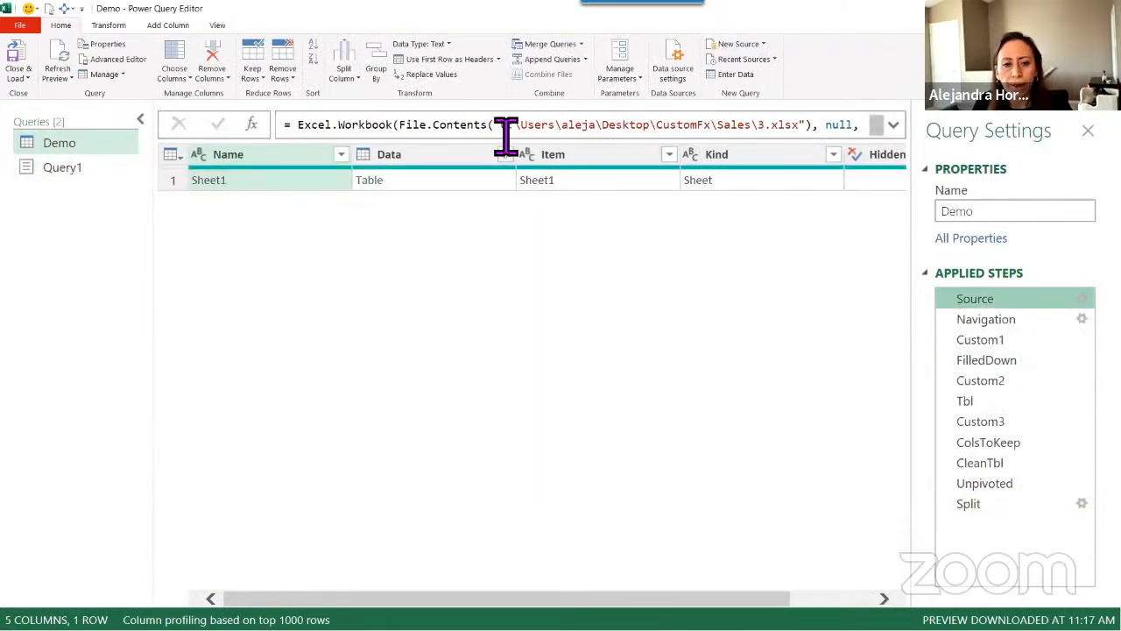
{"action": "left_click", "coordinate": [381, 133]}
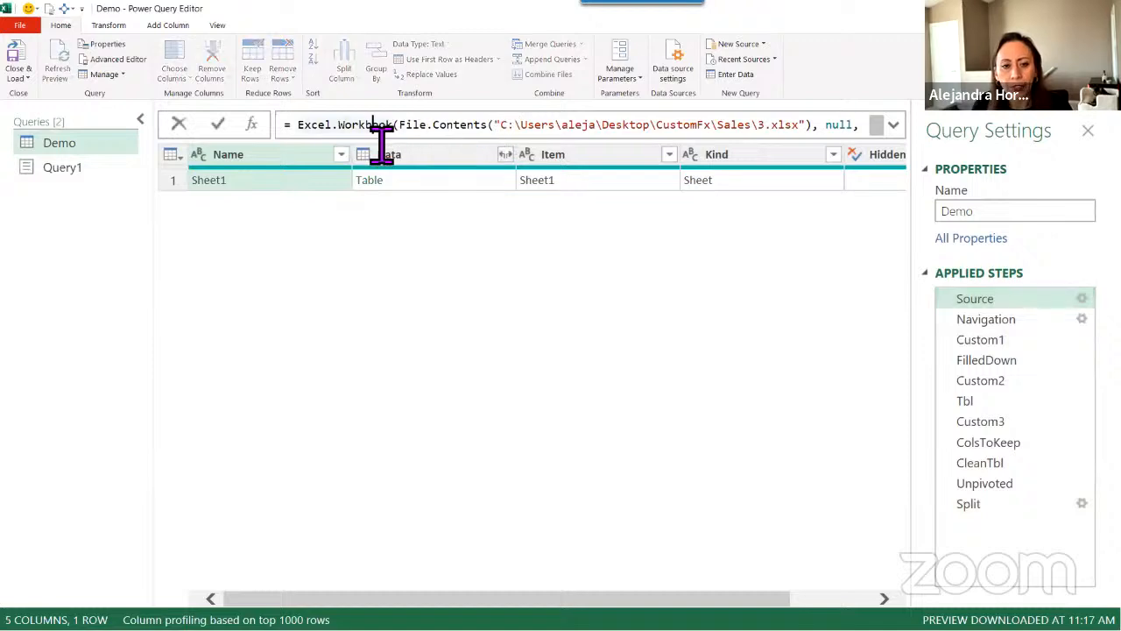
{"action": "mouse_move", "coordinate": [378, 133]}
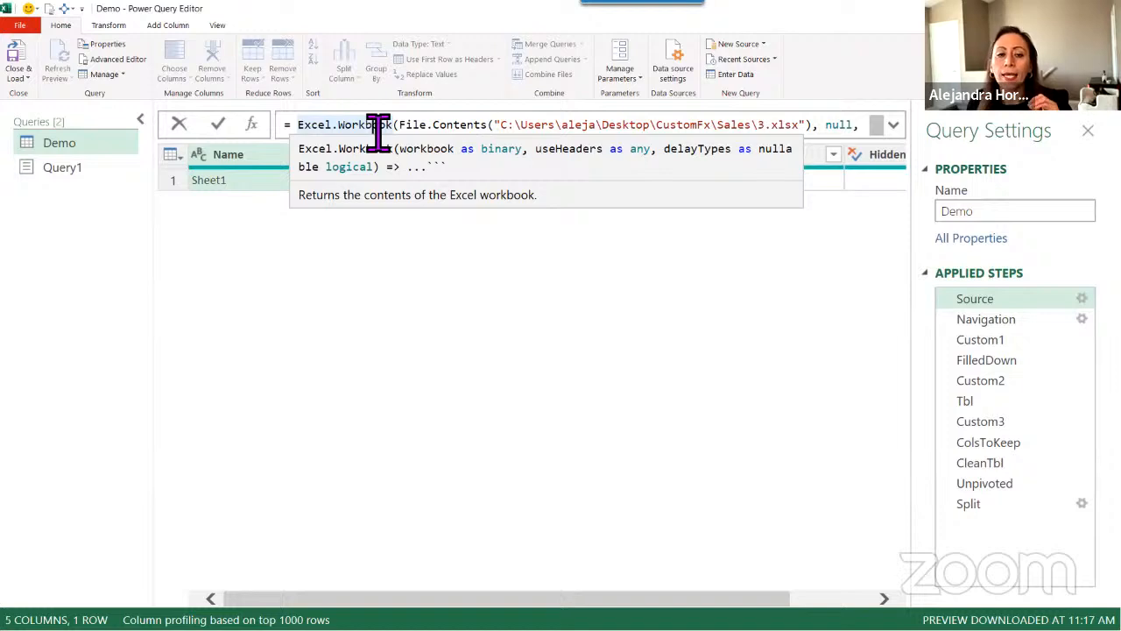
{"action": "left_click_drag", "start_coordinate": [400, 131], "coordinate": [820, 132]}
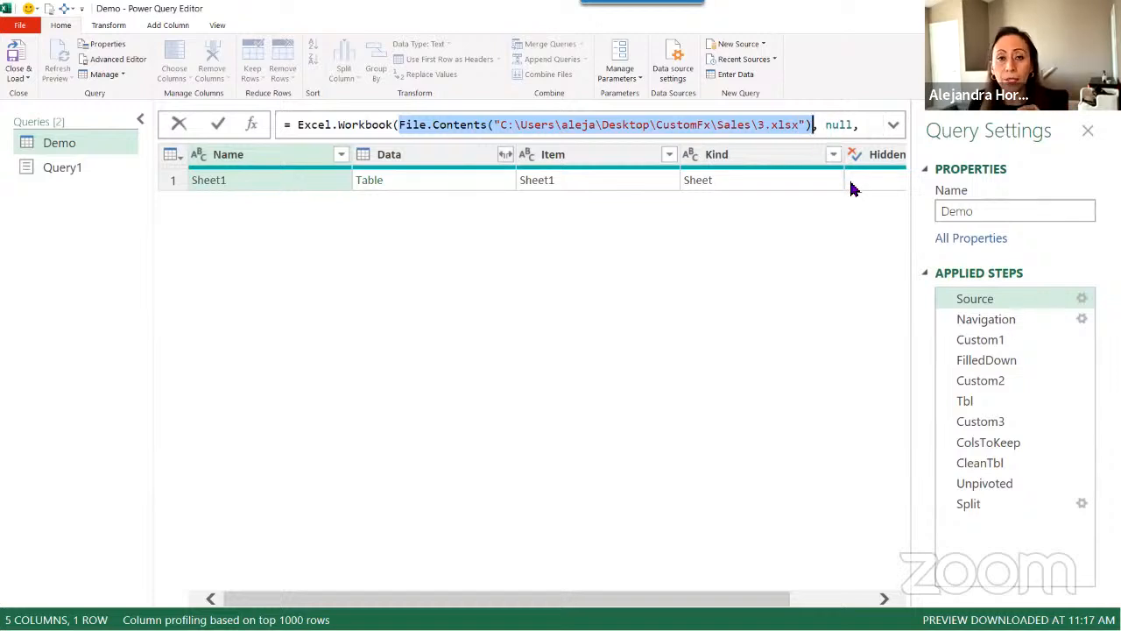
{"action": "key", "text": "ctrl+x"}
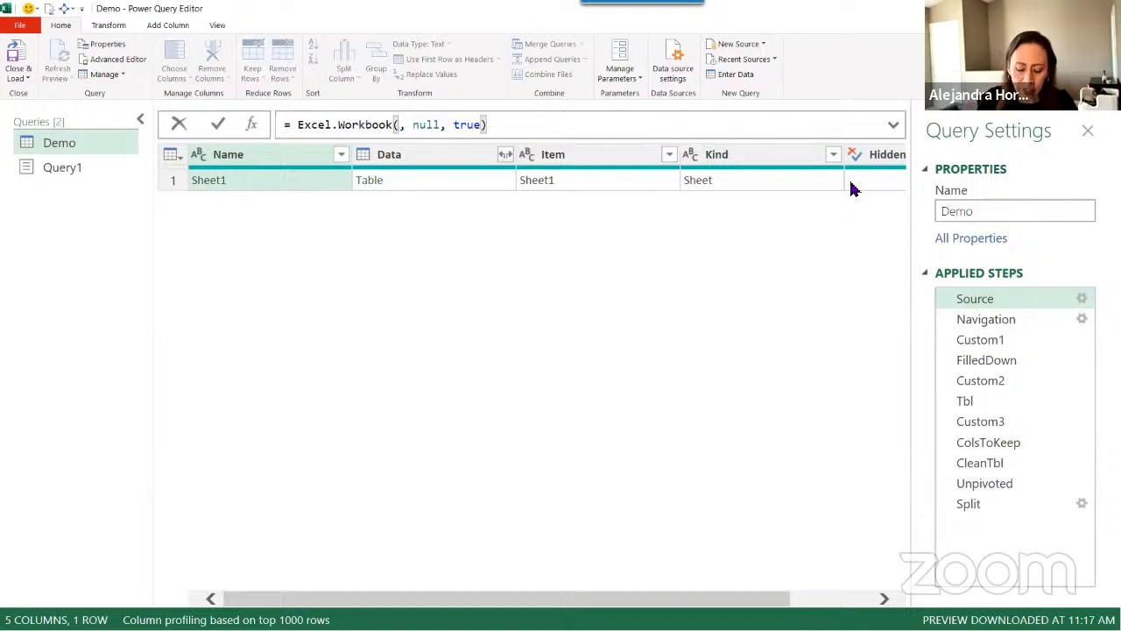
{"action": "type", "text": "Query"}
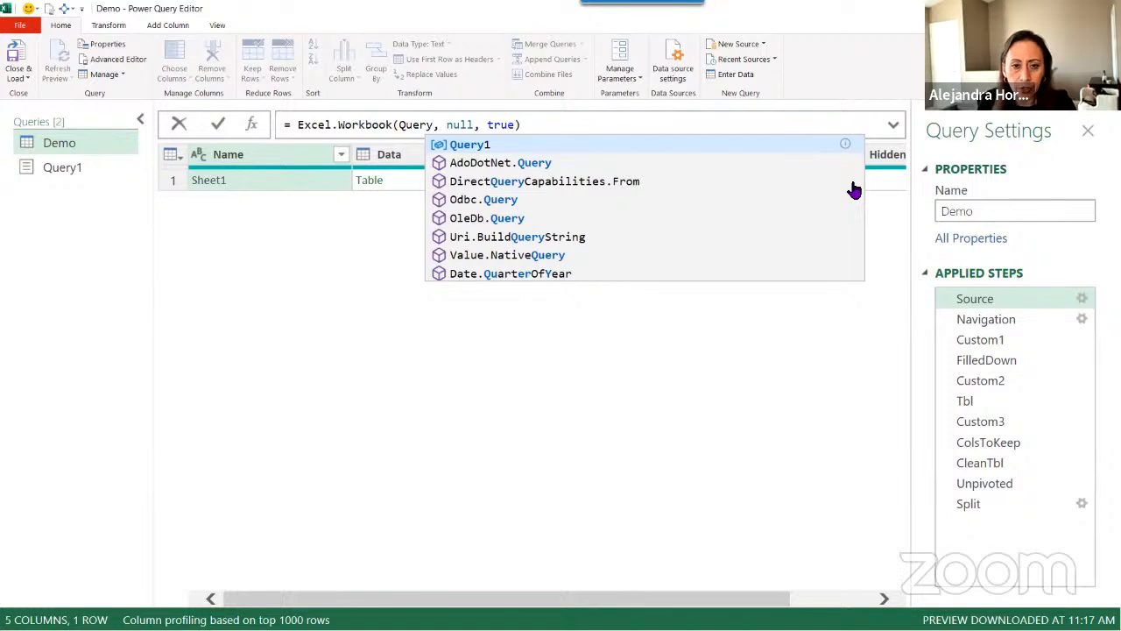
{"action": "type", "text": "1"}
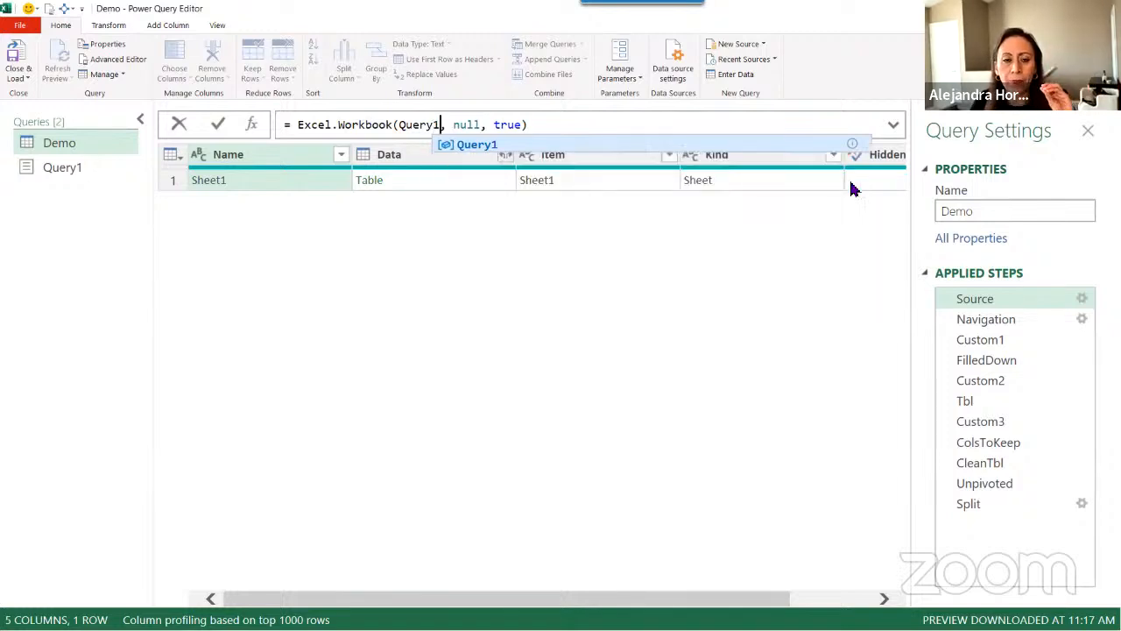
{"action": "left_click", "coordinate": [218, 125]}
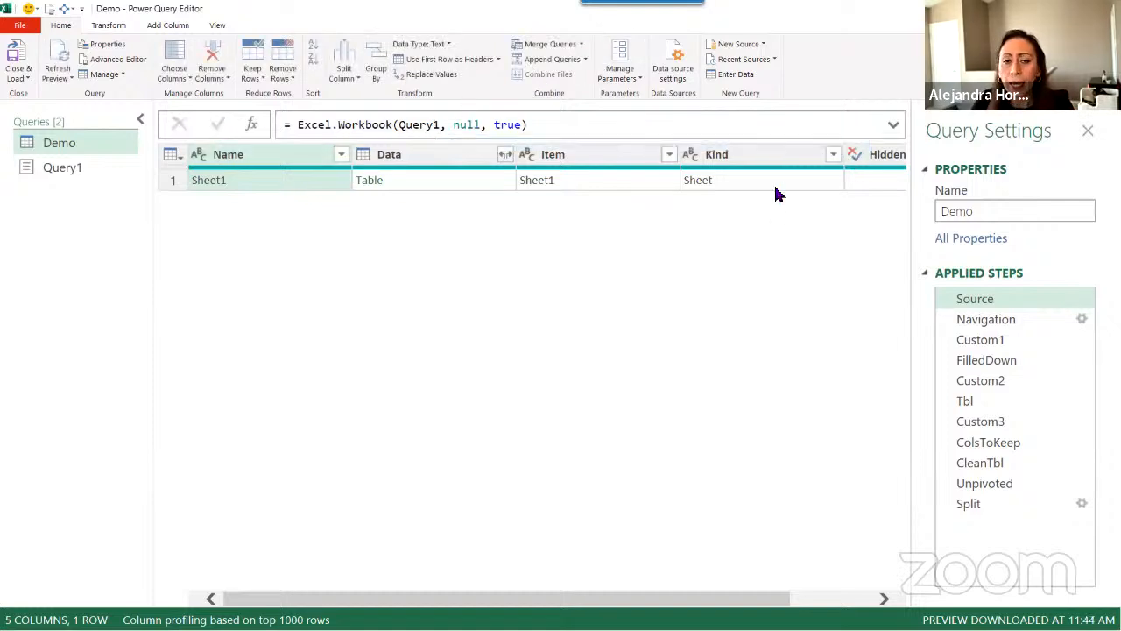
{"action": "left_click", "coordinate": [974, 506]}
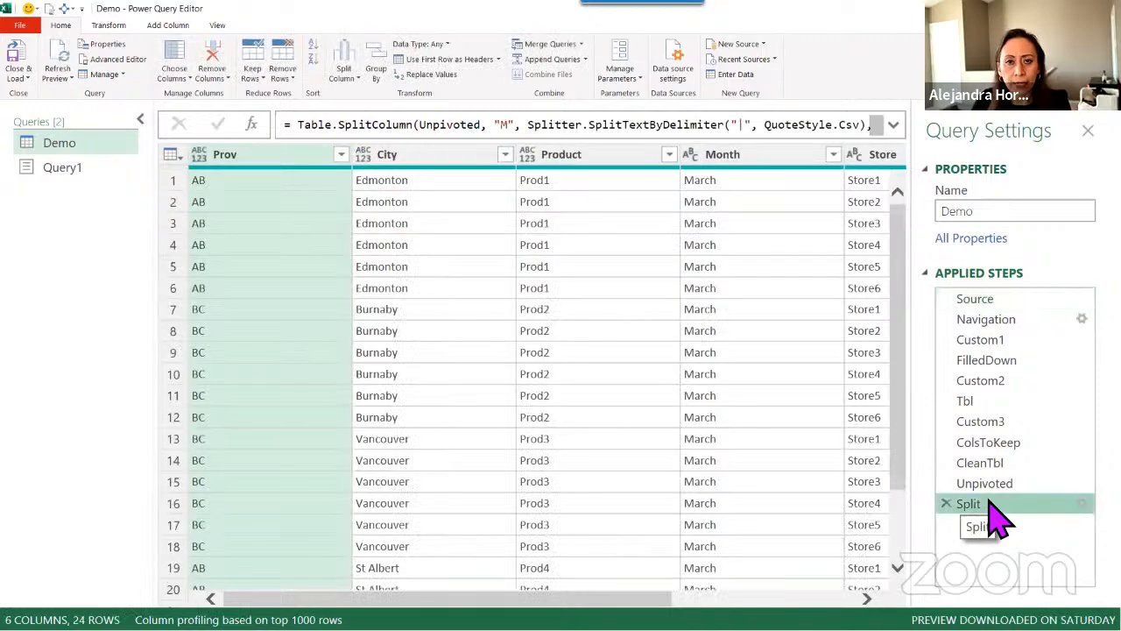
{"action": "scroll", "coordinate": [526, 377], "scroll_direction": "right", "scroll_amount": 4}
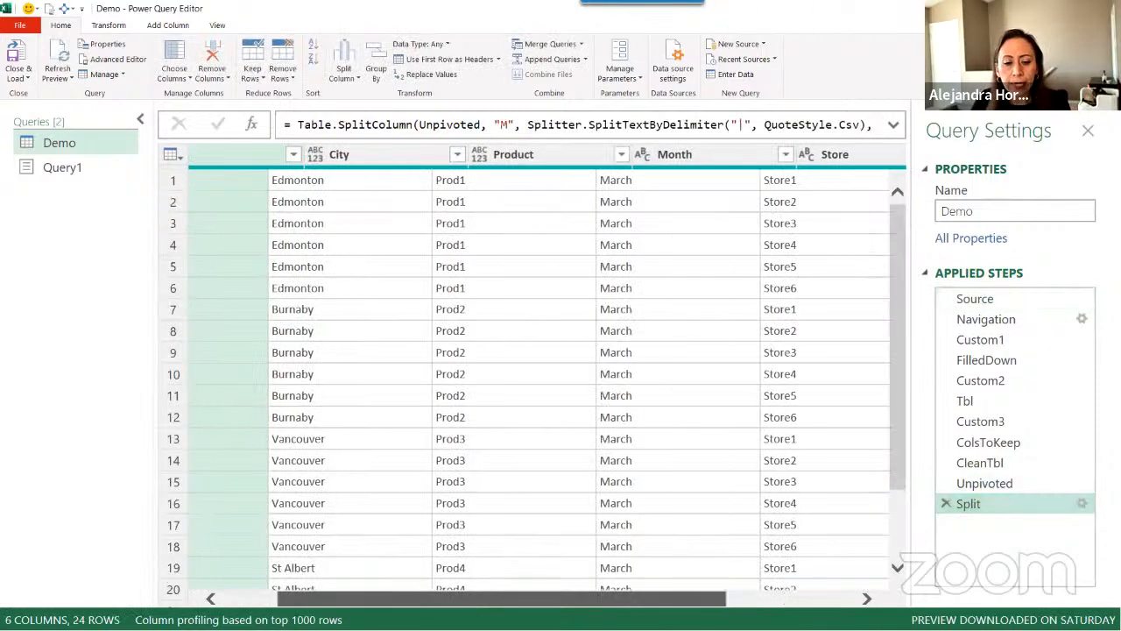
{"action": "scroll", "coordinate": [525, 377], "scroll_direction": "left", "scroll_amount": 4}
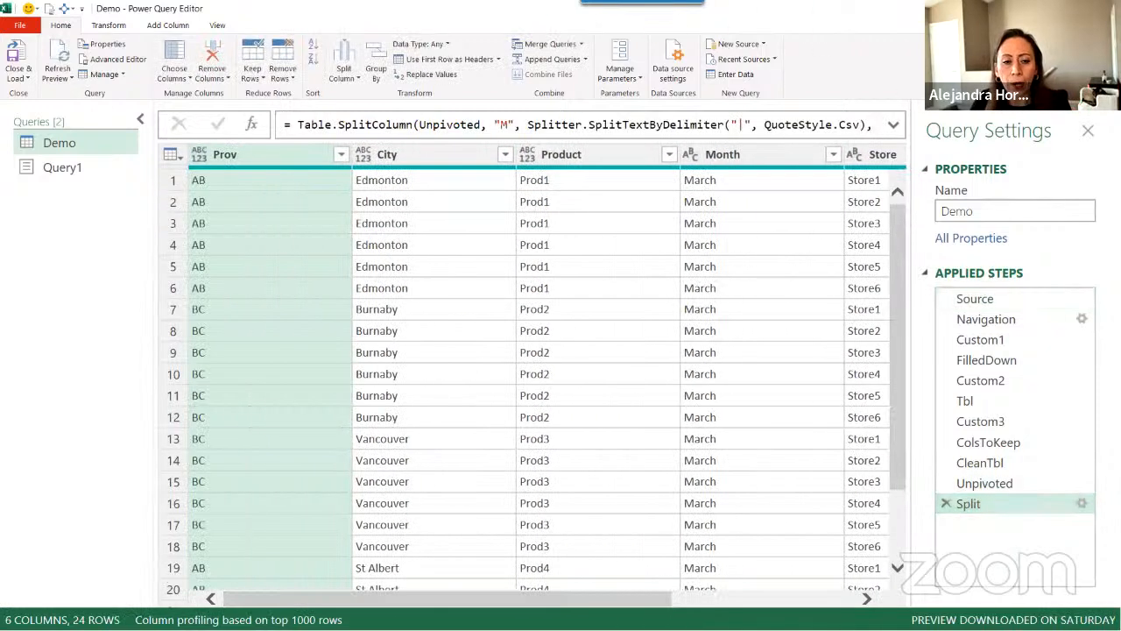
{"action": "left_click", "coordinate": [1021, 302]}
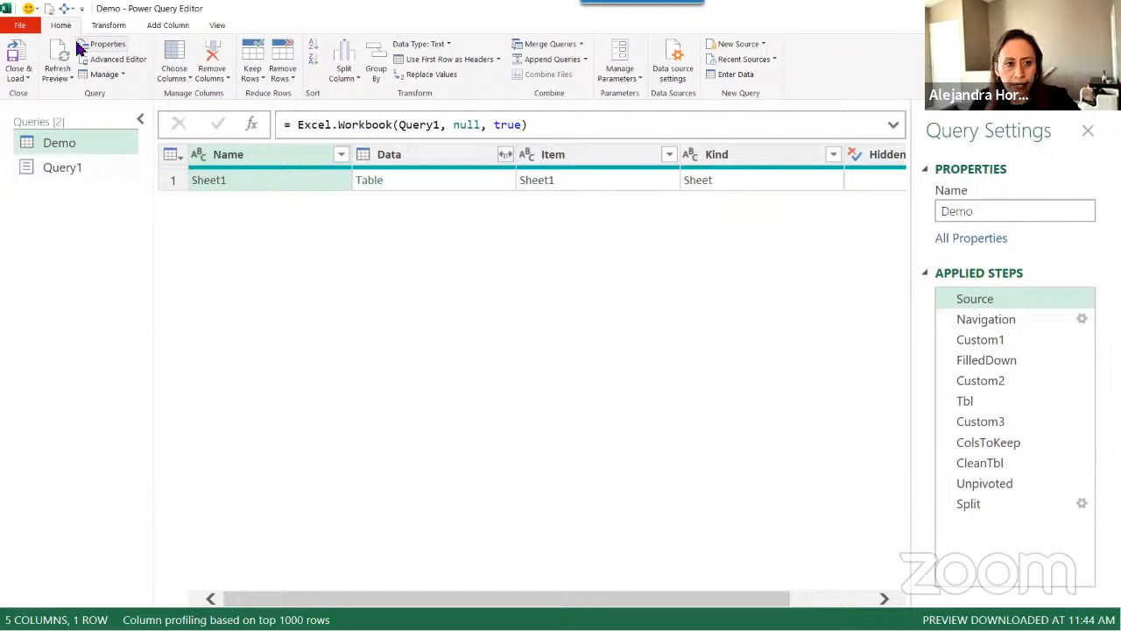
- Create a new required parameter of type Binary with Query1 as both its default value and current value
{"action": "left_click", "coordinate": [629, 83]}
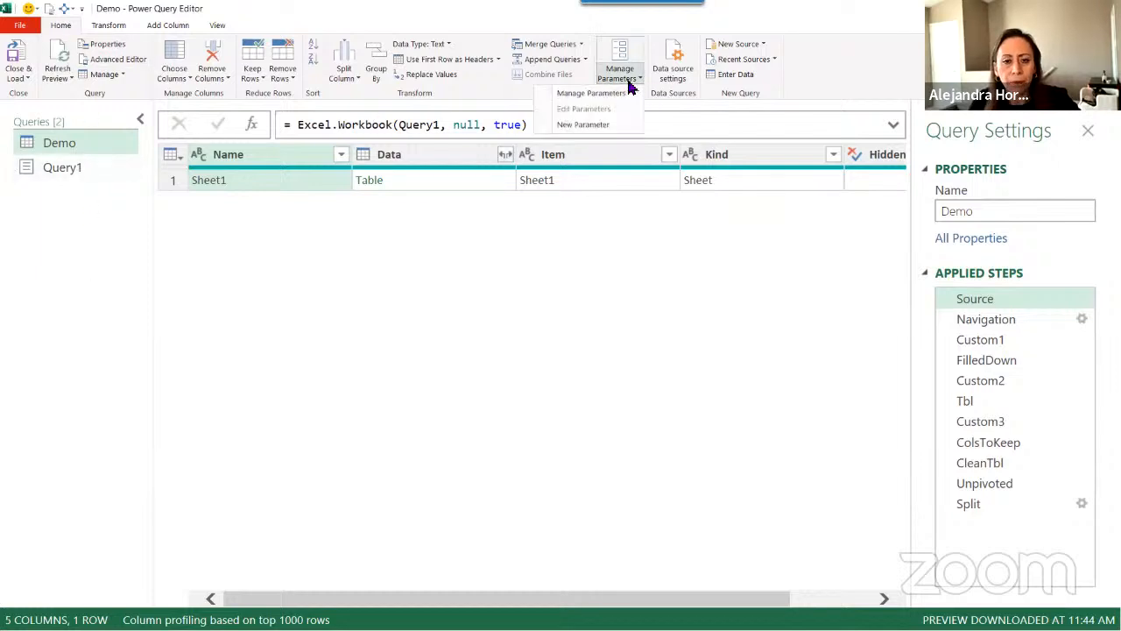
{"action": "left_click", "coordinate": [609, 129]}
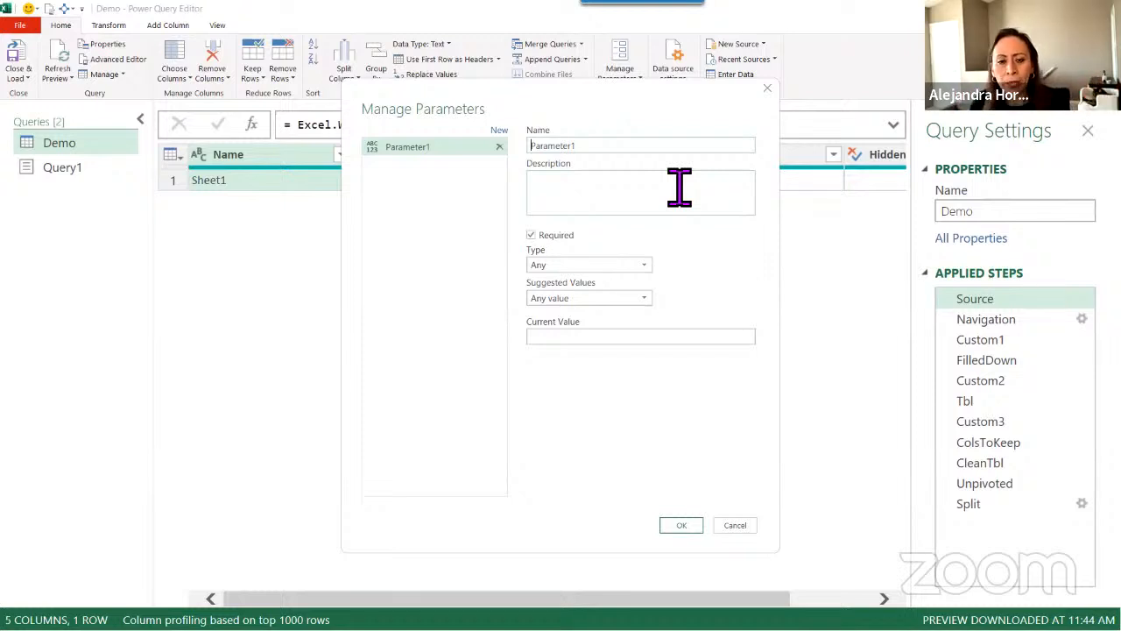
{"action": "left_click", "coordinate": [615, 264]}
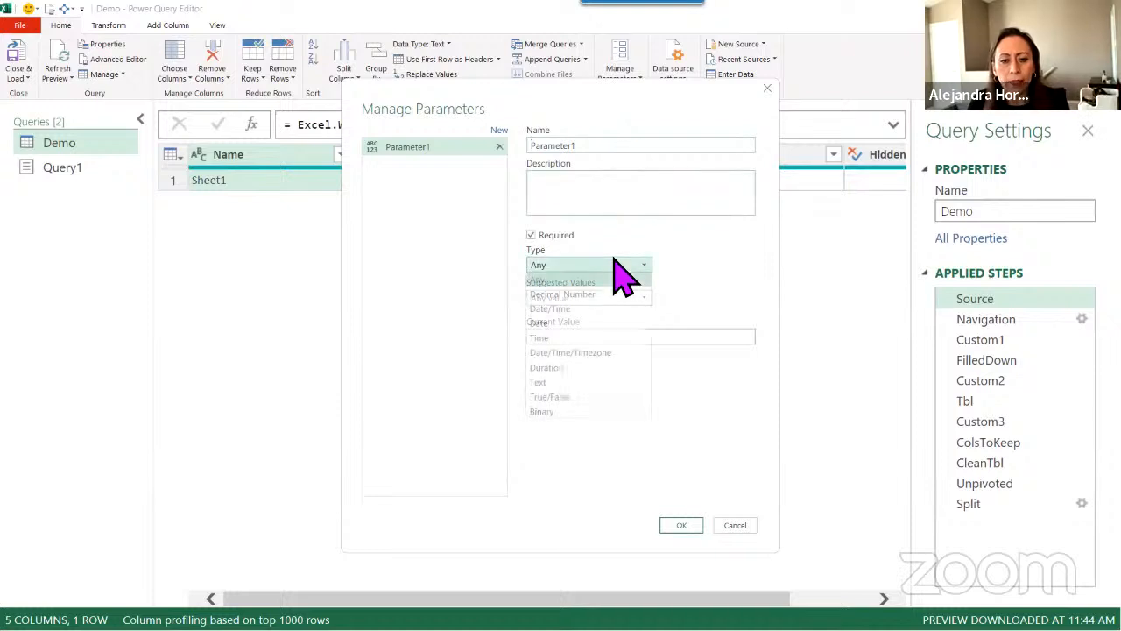
{"action": "left_click", "coordinate": [601, 408]}
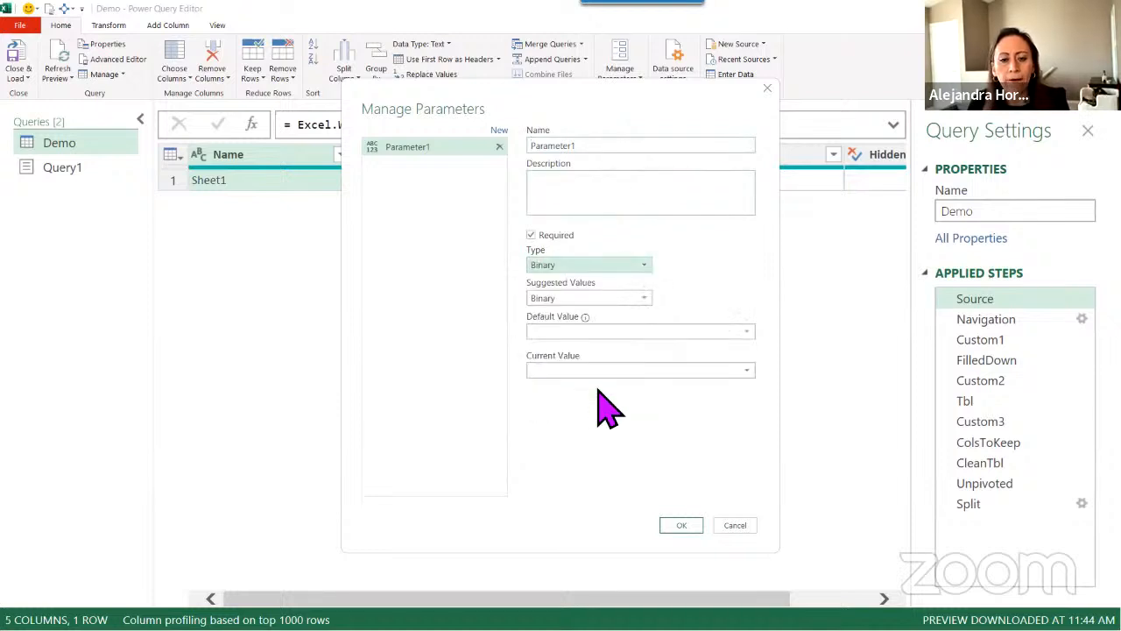
{"action": "left_click", "coordinate": [600, 331]}
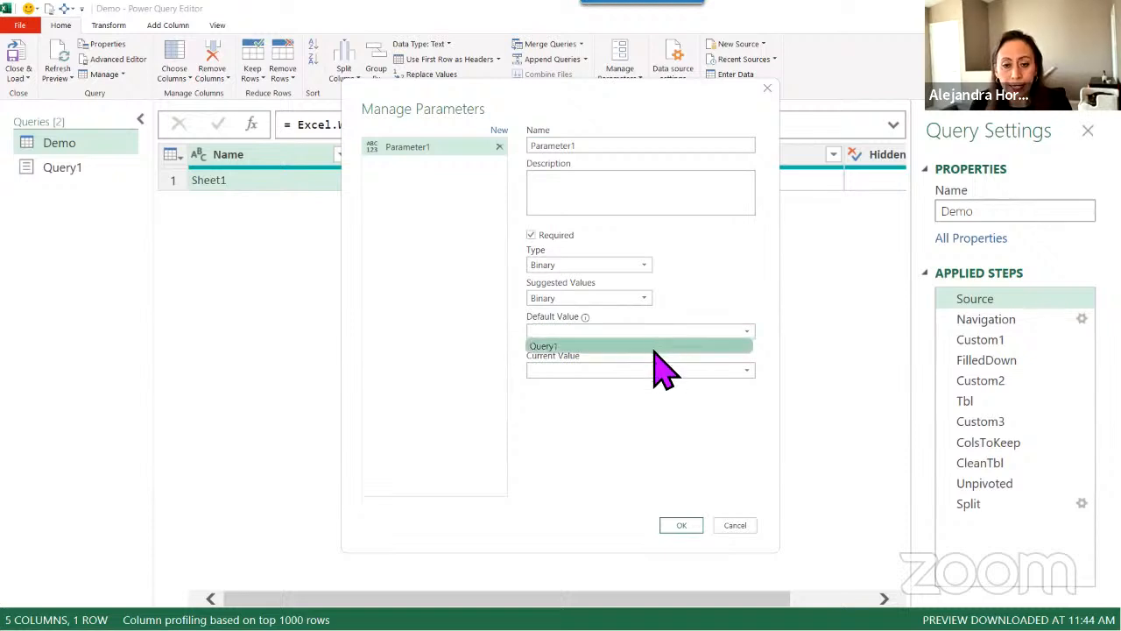
{"action": "left_click", "coordinate": [655, 346]}
{"action": "left_click", "coordinate": [647, 369]}
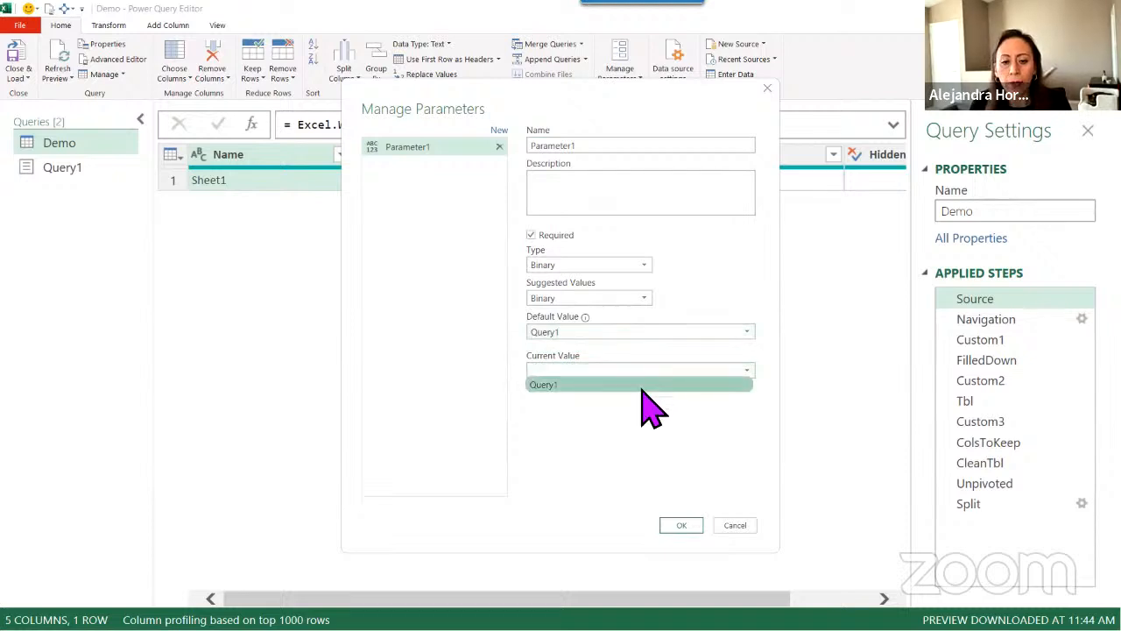
{"action": "left_click", "coordinate": [644, 386]}
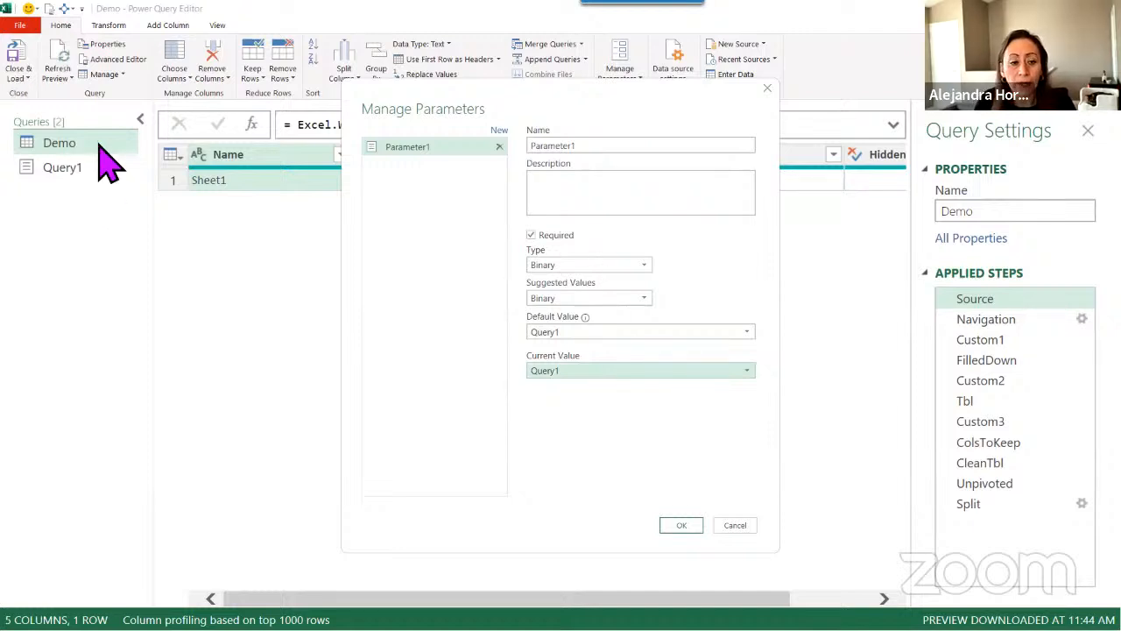
{"action": "left_click", "coordinate": [682, 524]}
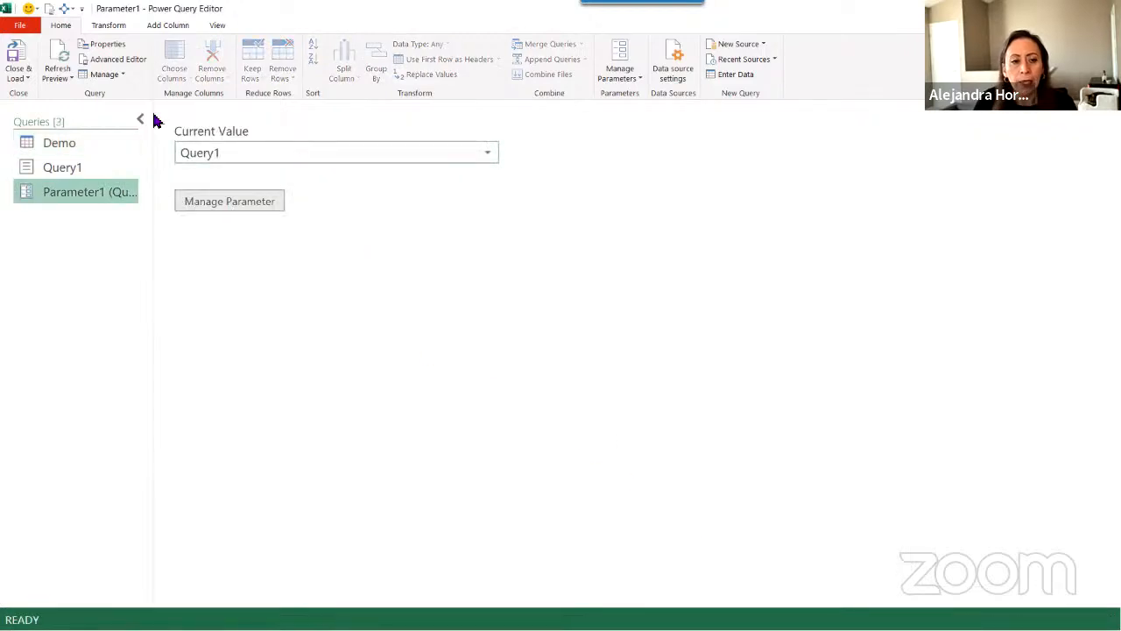
{"action": "left_click", "coordinate": [54, 168]}
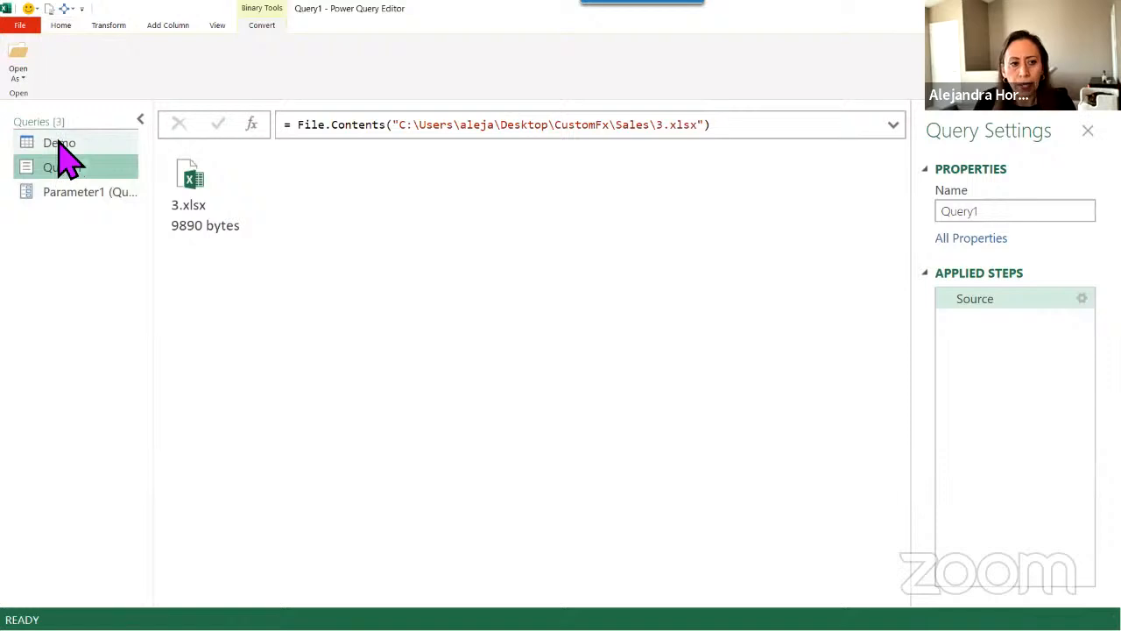
{"action": "left_click", "coordinate": [59, 143]}
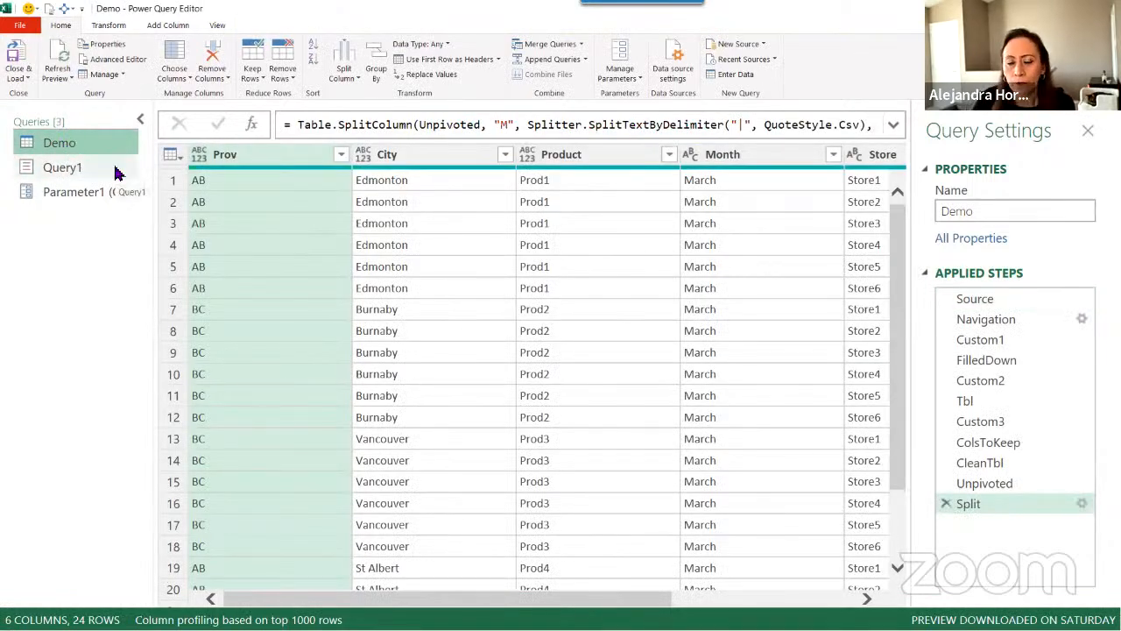
{"action": "right_click", "coordinate": [70, 144]}
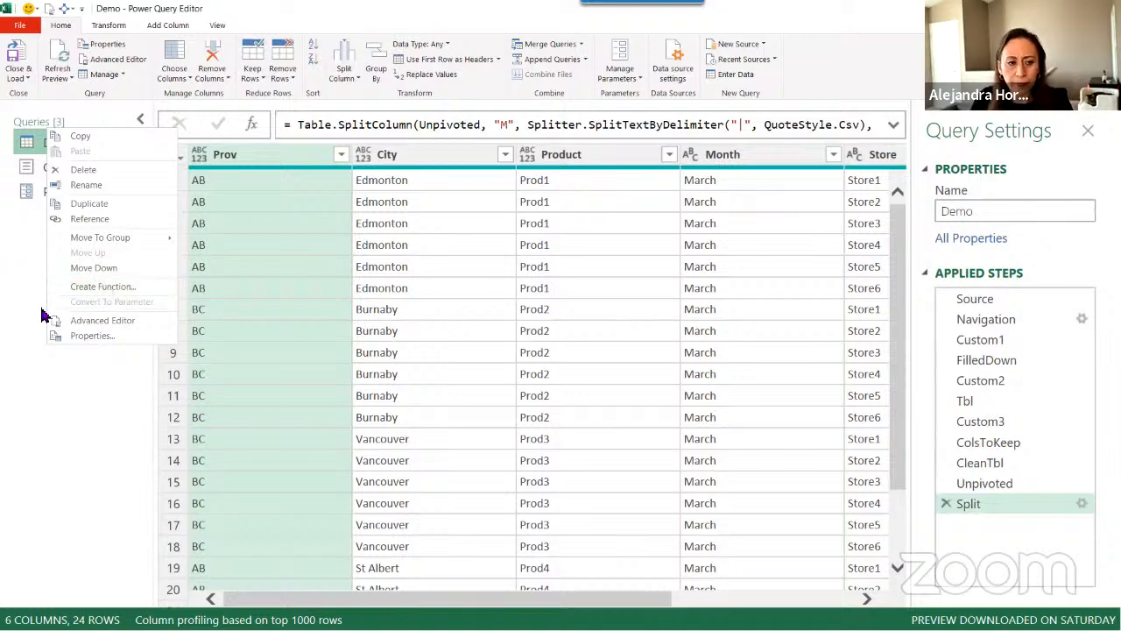
{"action": "left_click", "coordinate": [34, 256]}
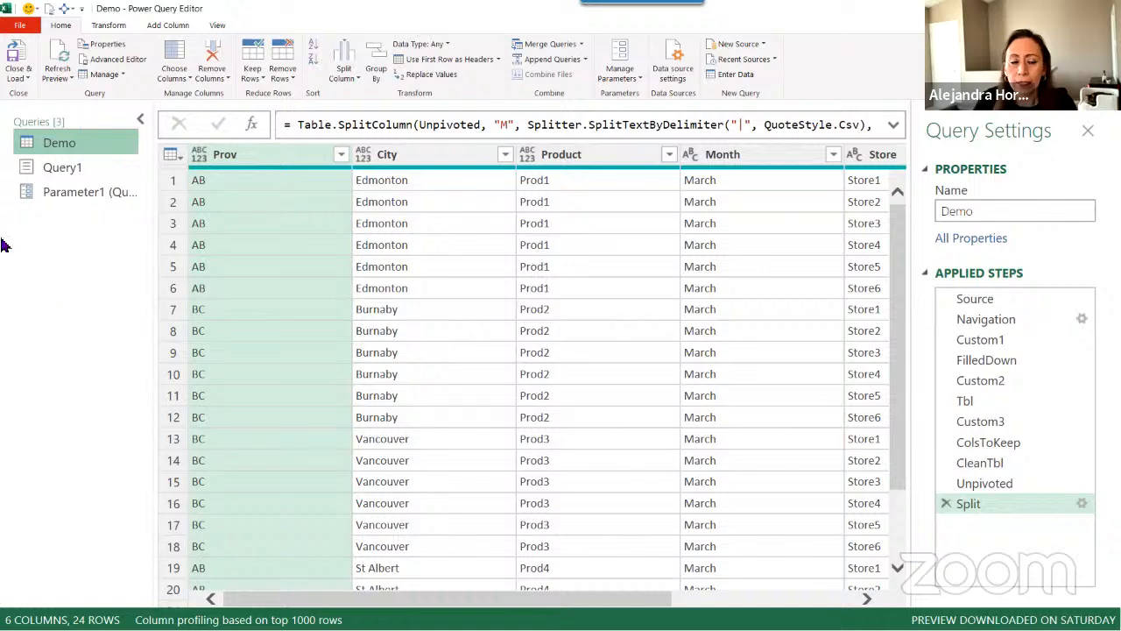
{"action": "right_click", "coordinate": [74, 146]}
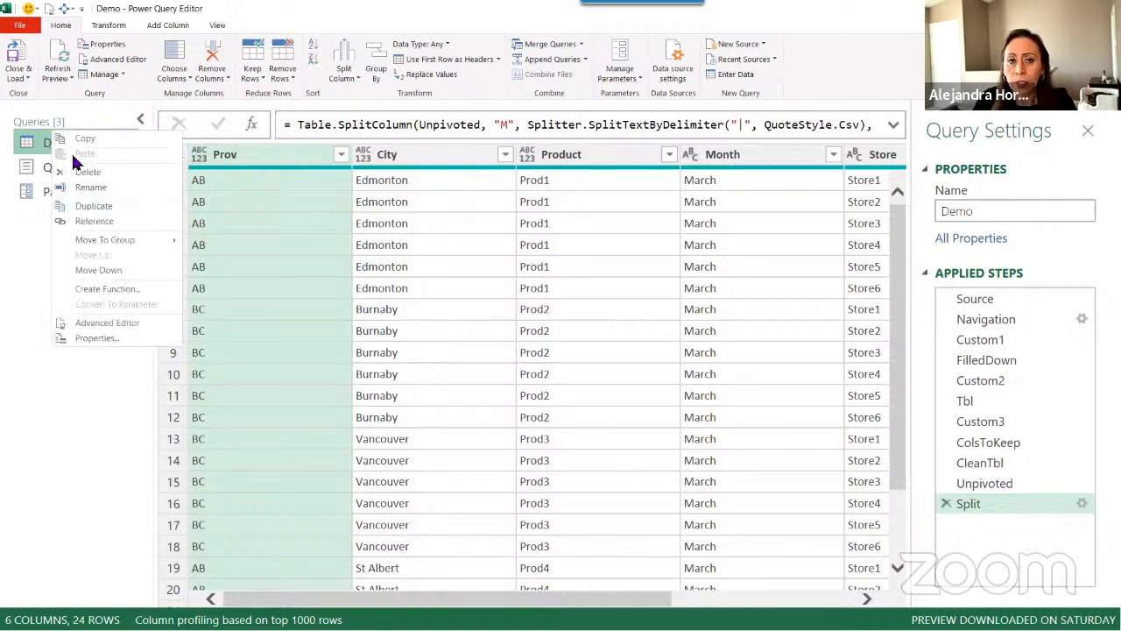
{"action": "left_click", "coordinate": [127, 289]}
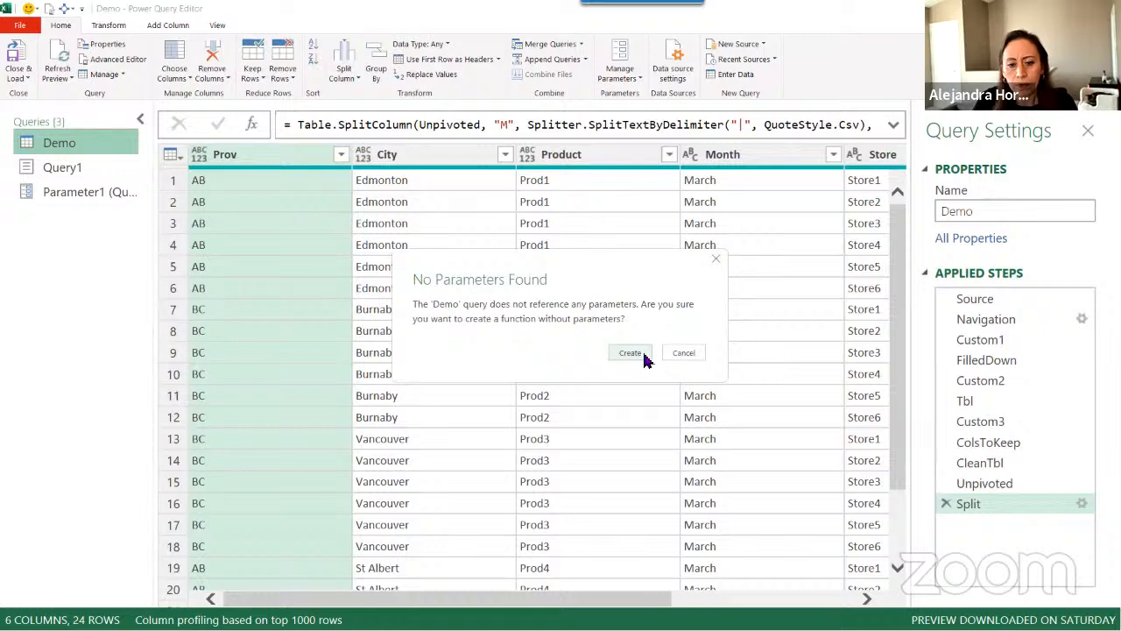
{"action": "left_click", "coordinate": [686, 354]}
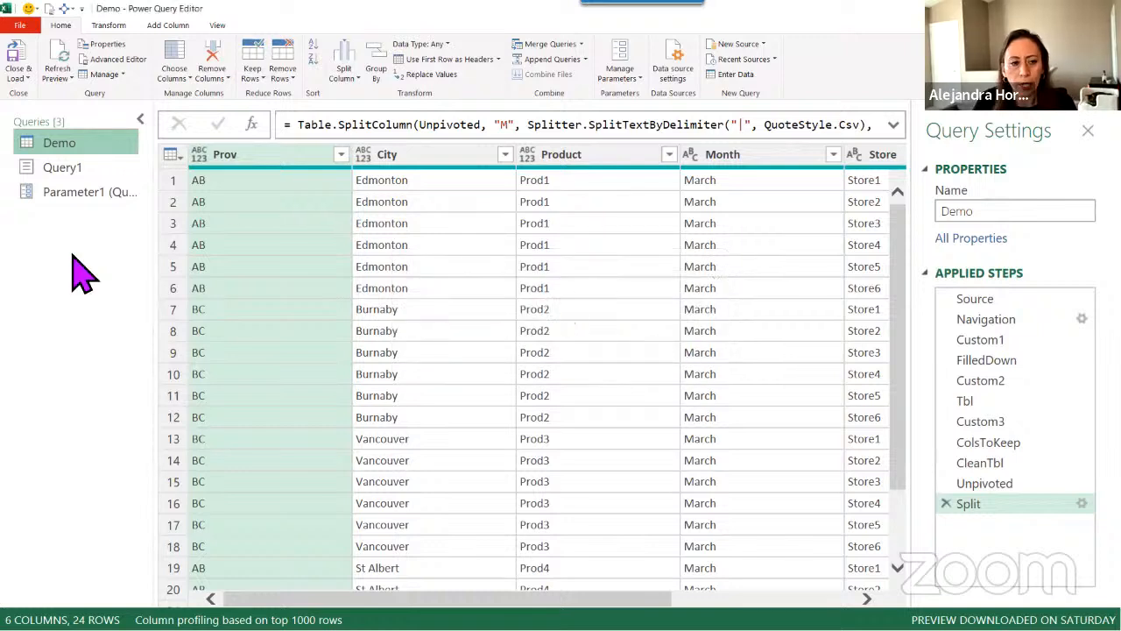
- Replace Query1 with Parameter1 in the Excel.Workbook formula of Demo's Source step and check the output of the Split step
{"action": "left_click", "coordinate": [103, 195]}
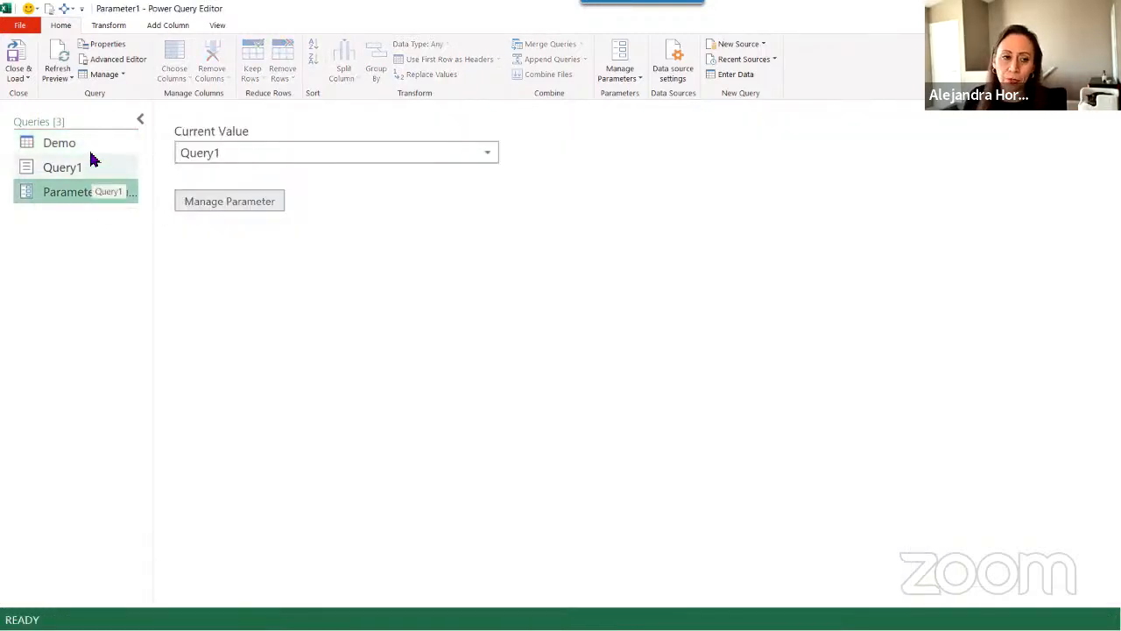
{"action": "left_click", "coordinate": [94, 142]}
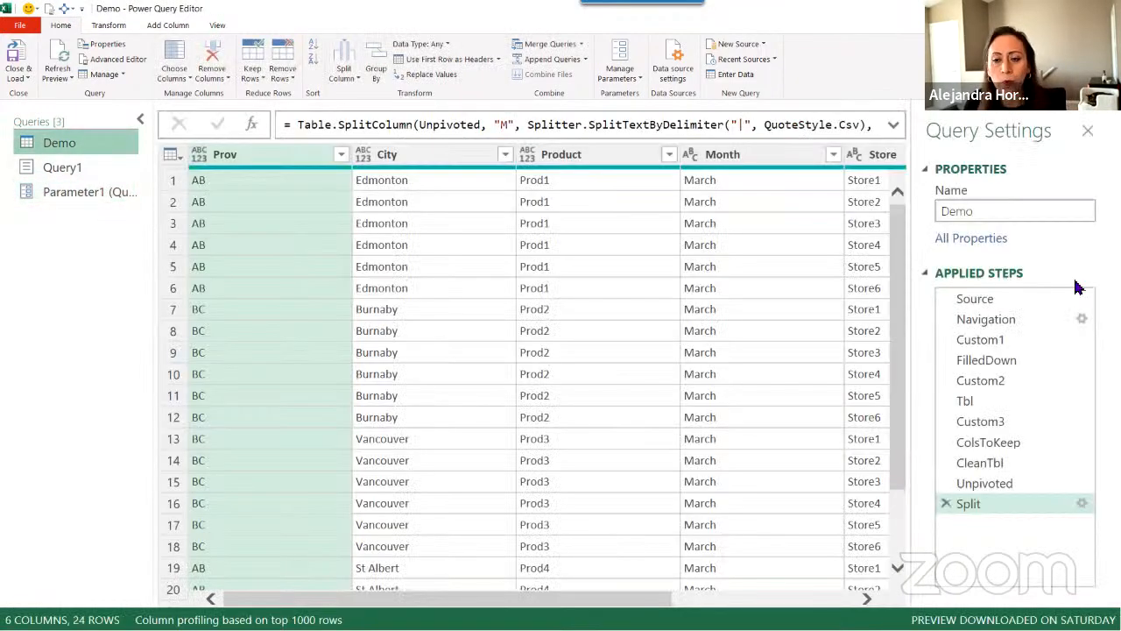
{"action": "left_click", "coordinate": [1006, 300]}
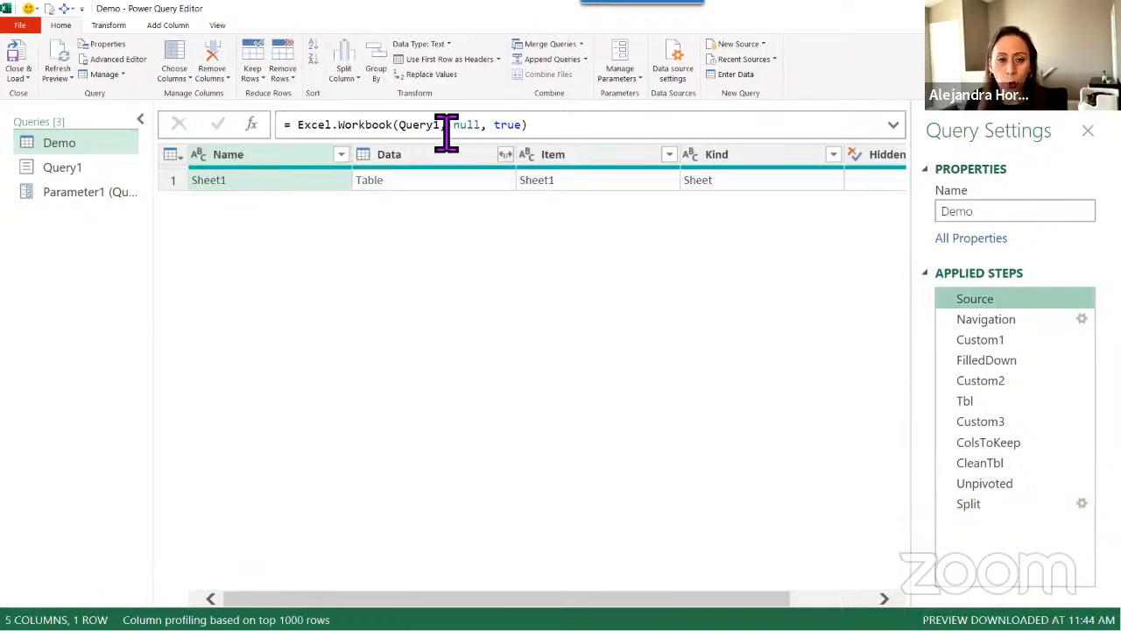
{"action": "left_click_drag", "start_coordinate": [402, 132], "coordinate": [448, 136]}
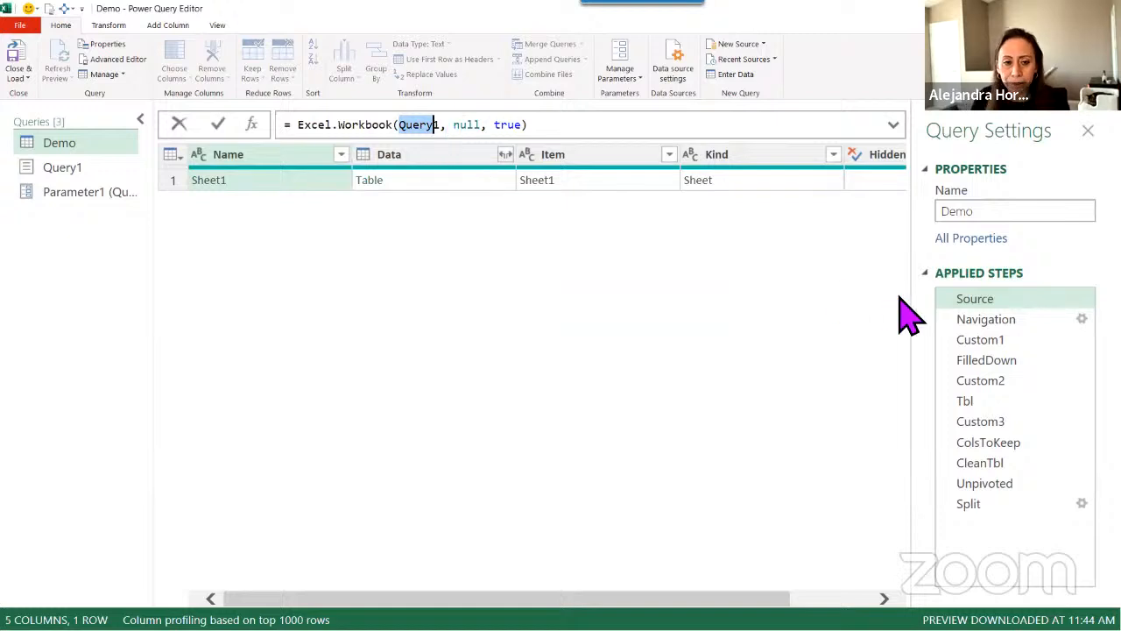
{"action": "key", "text": "Delete"}
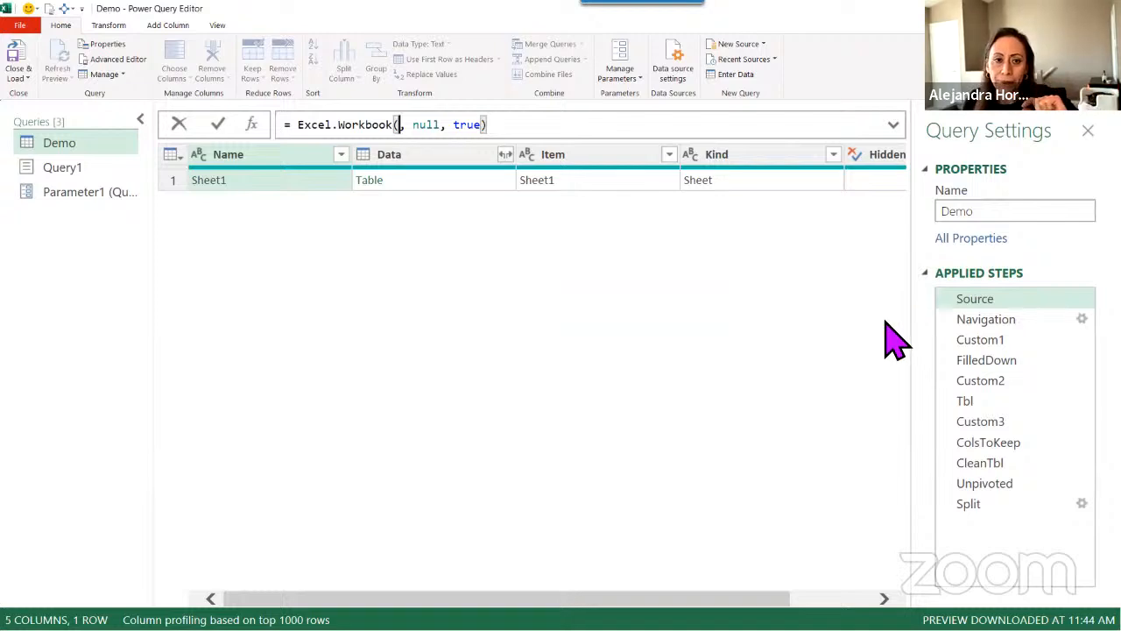
{"action": "type", "text": "Para"}
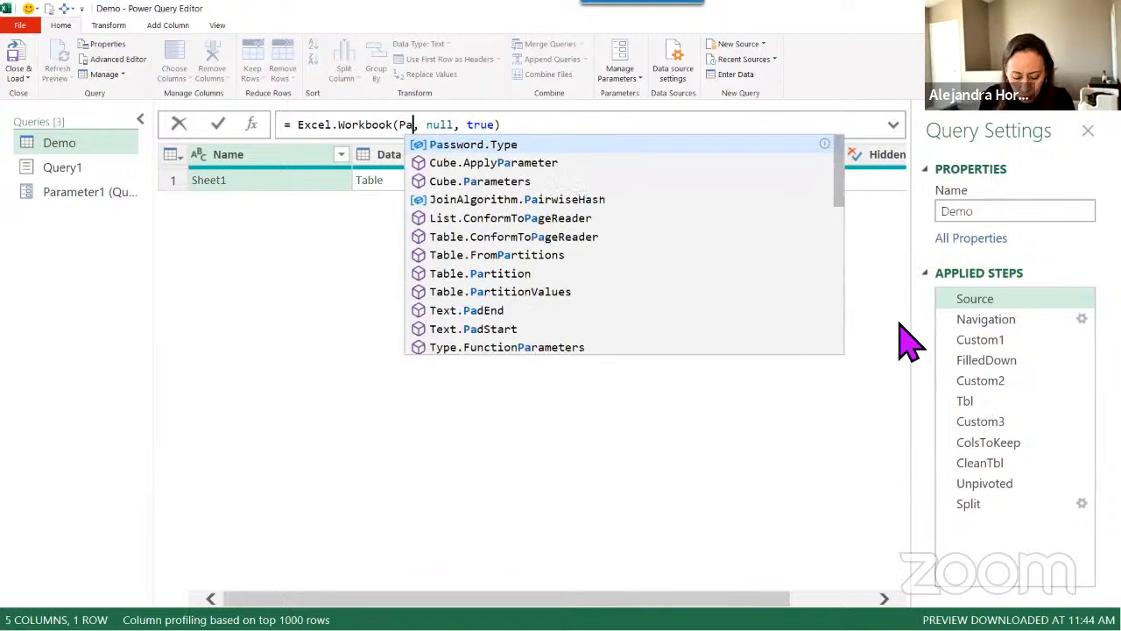
{"action": "type", "text": "met"}
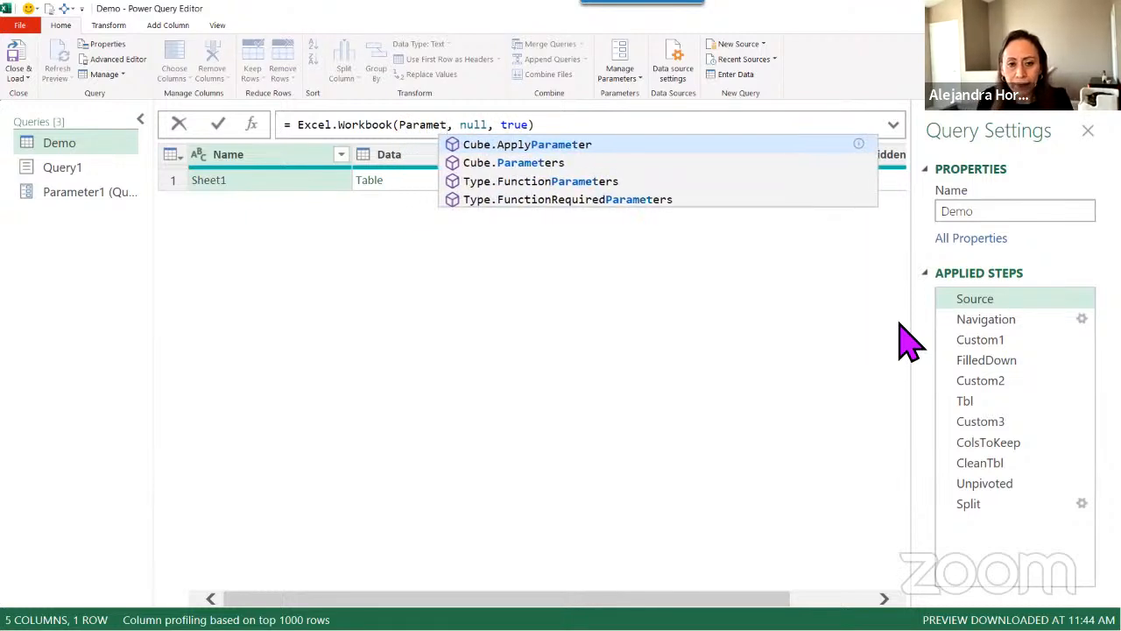
{"action": "type", "text": "er1"}
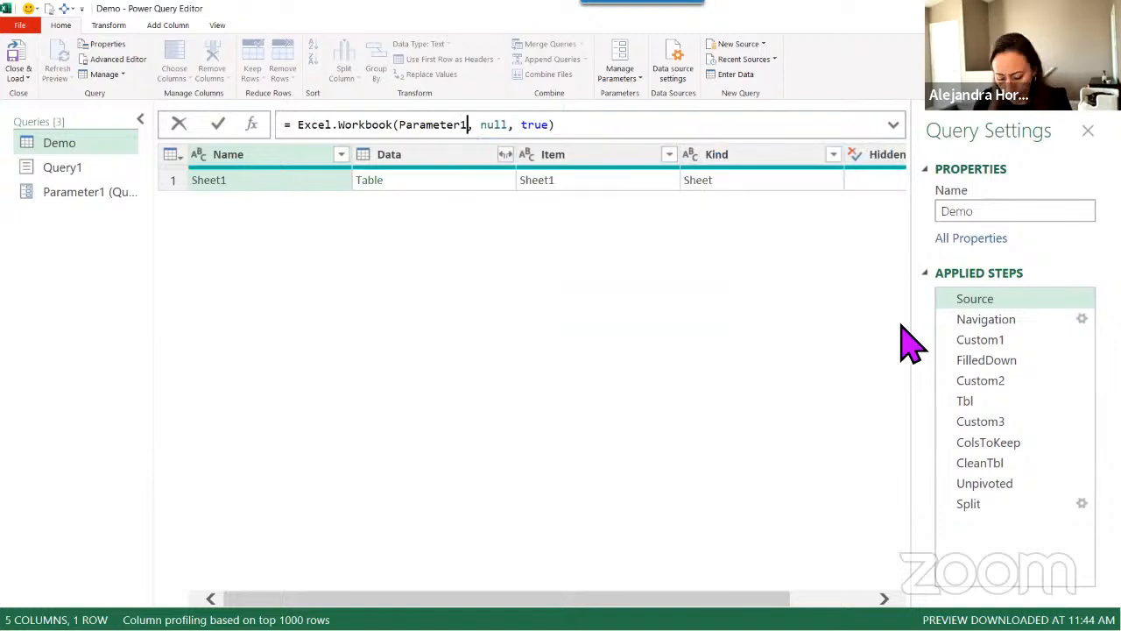
{"action": "key", "text": "Return"}
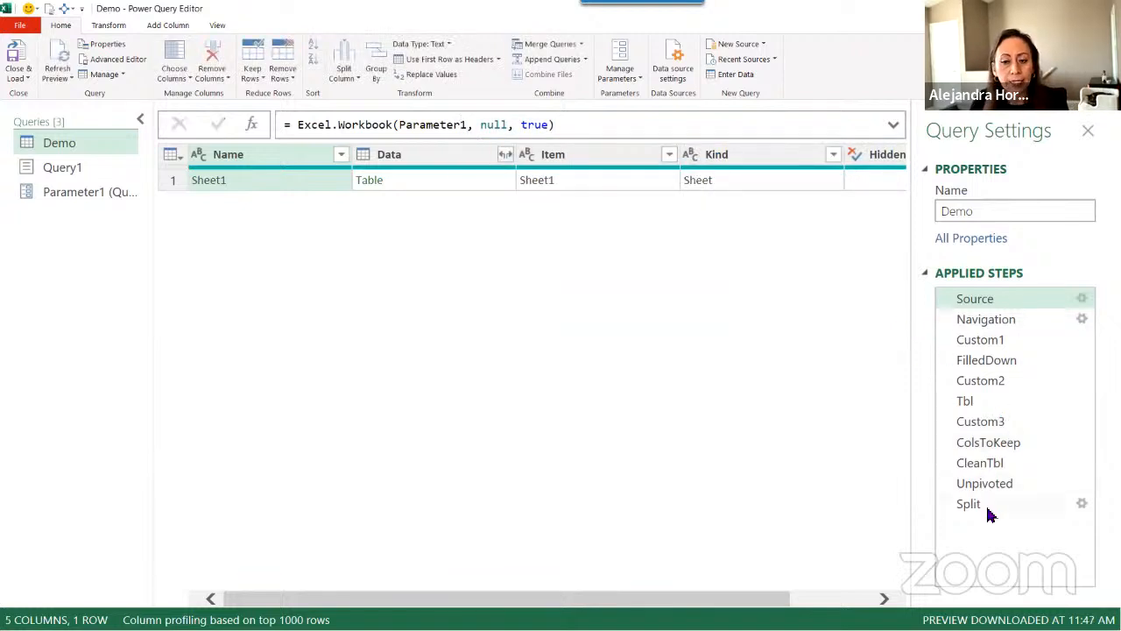
{"action": "left_click", "coordinate": [990, 511]}
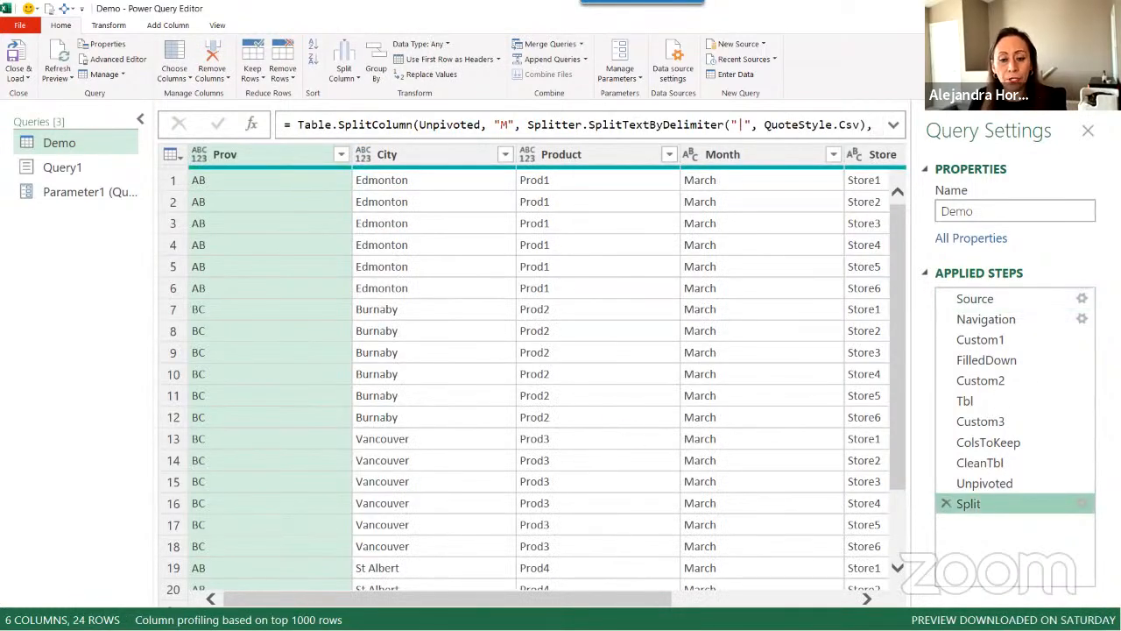
{"action": "scroll", "coordinate": [526, 377], "scroll_direction": "right", "scroll_amount": 6}
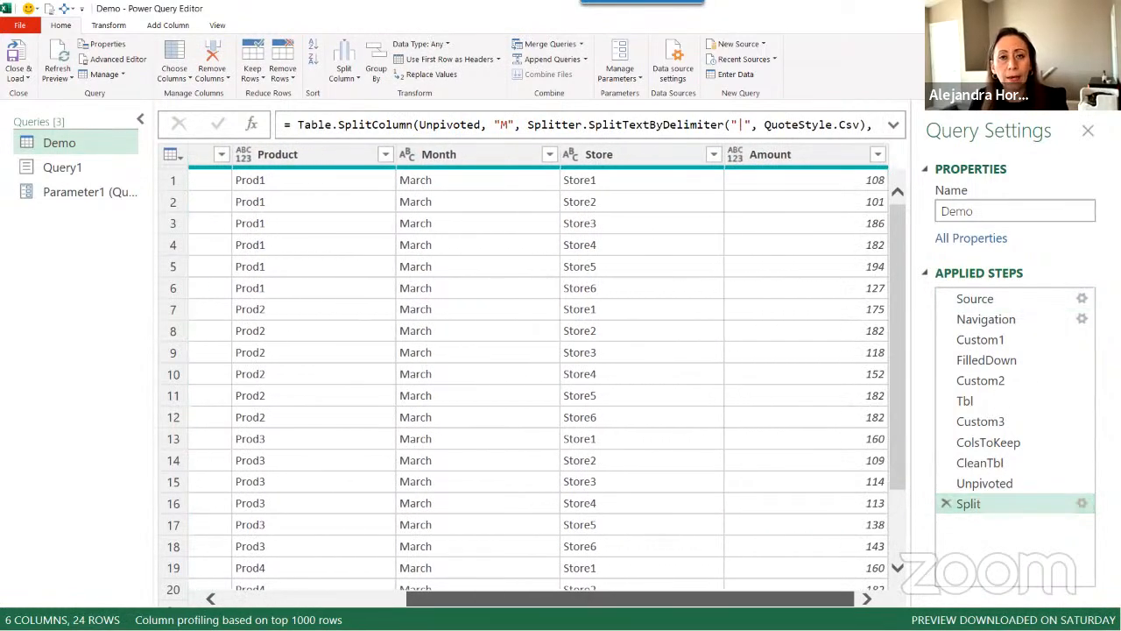
{"action": "scroll", "coordinate": [526, 377], "scroll_direction": "left", "scroll_amount": 6}
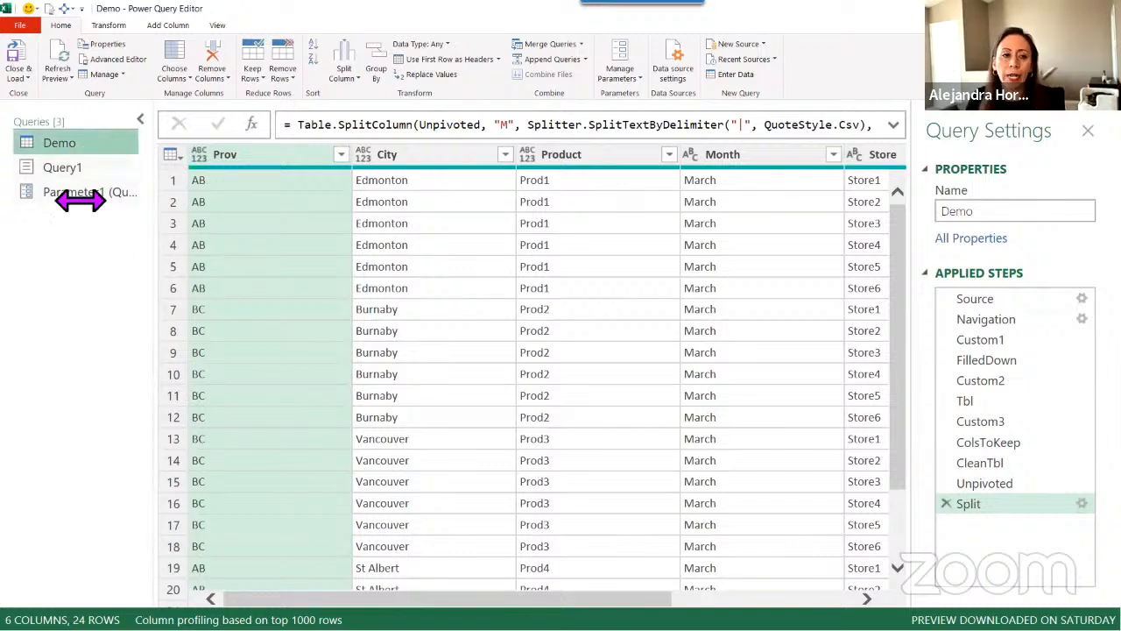
- Create a function named FxDemo from the Demo query and review its parameter input and signature
{"action": "right_click", "coordinate": [88, 142]}
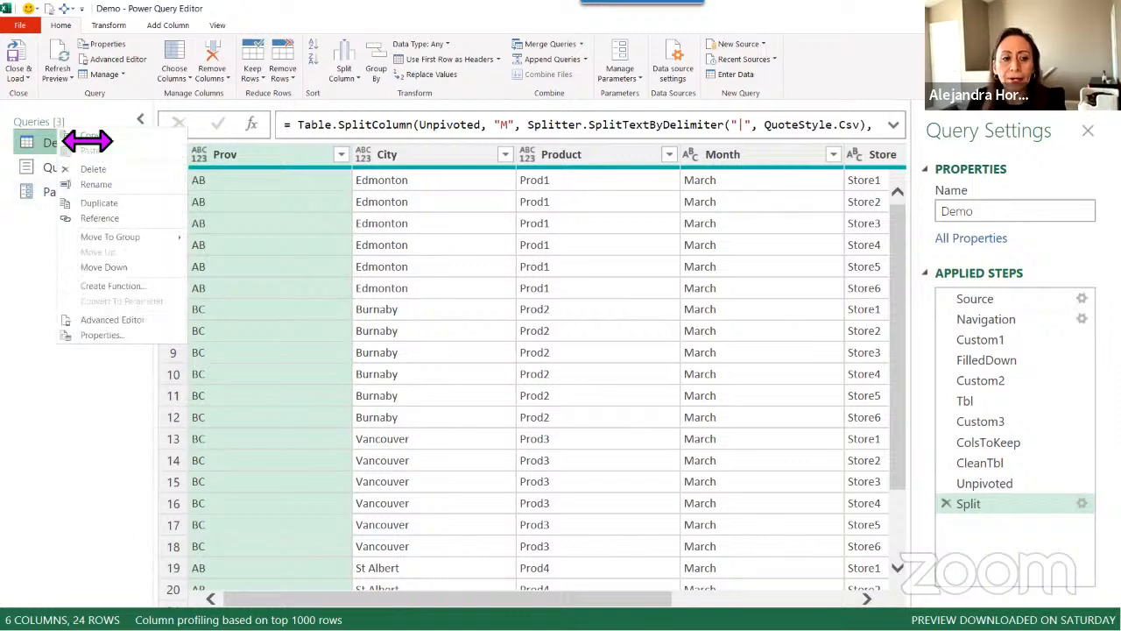
{"action": "left_click", "coordinate": [114, 287]}
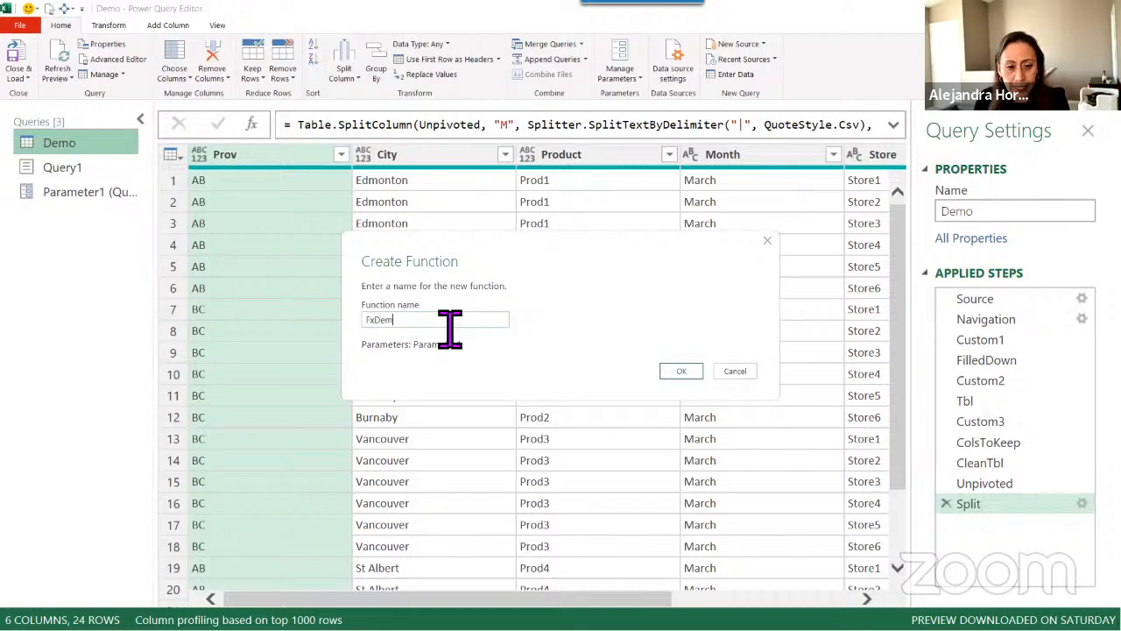
{"action": "left_click", "coordinate": [679, 371]}
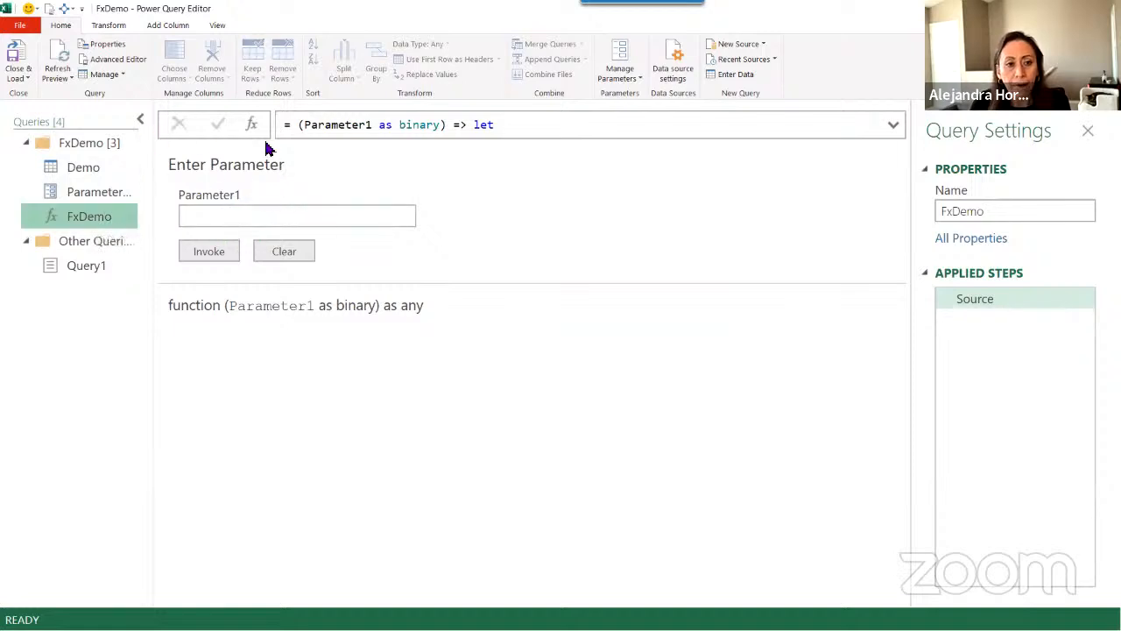
{"action": "left_click", "coordinate": [240, 217]}
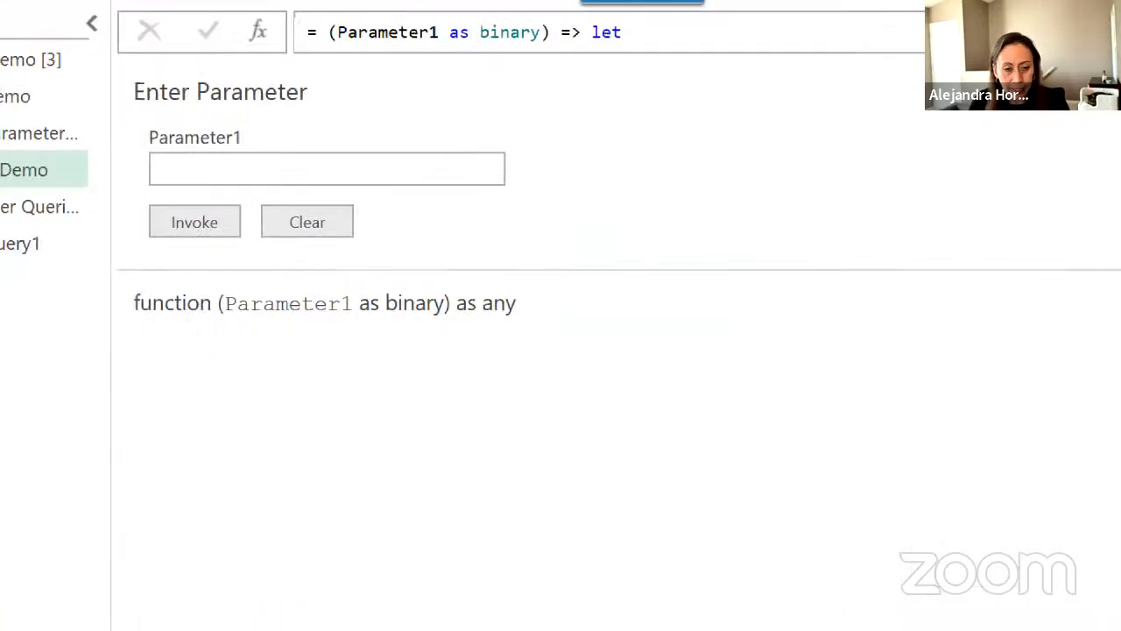
{"action": "mouse_move", "coordinate": [114, 271]}
{"action": "left_mouse_down"}
{"action": "mouse_move", "coordinate": [502, 282]}
{"action": "mouse_move", "coordinate": [576, 355]}
{"action": "left_mouse_up"}
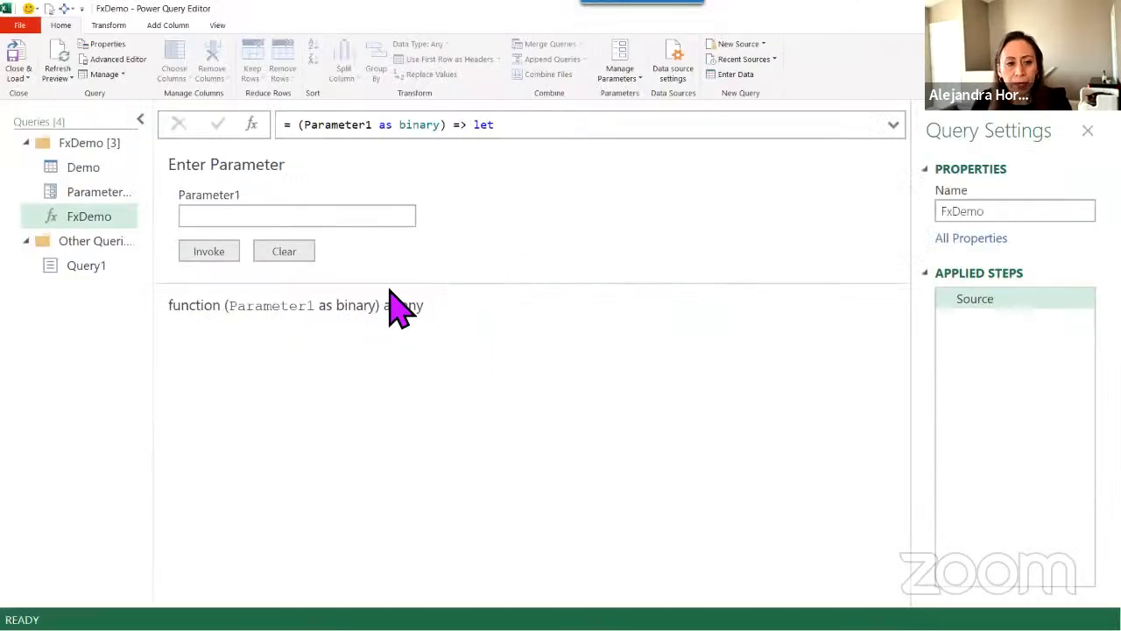
- Move Query1 from the Other Queries group into the FxDemo group, directly above the FxDemo function
{"action": "left_click", "coordinate": [86, 265]}
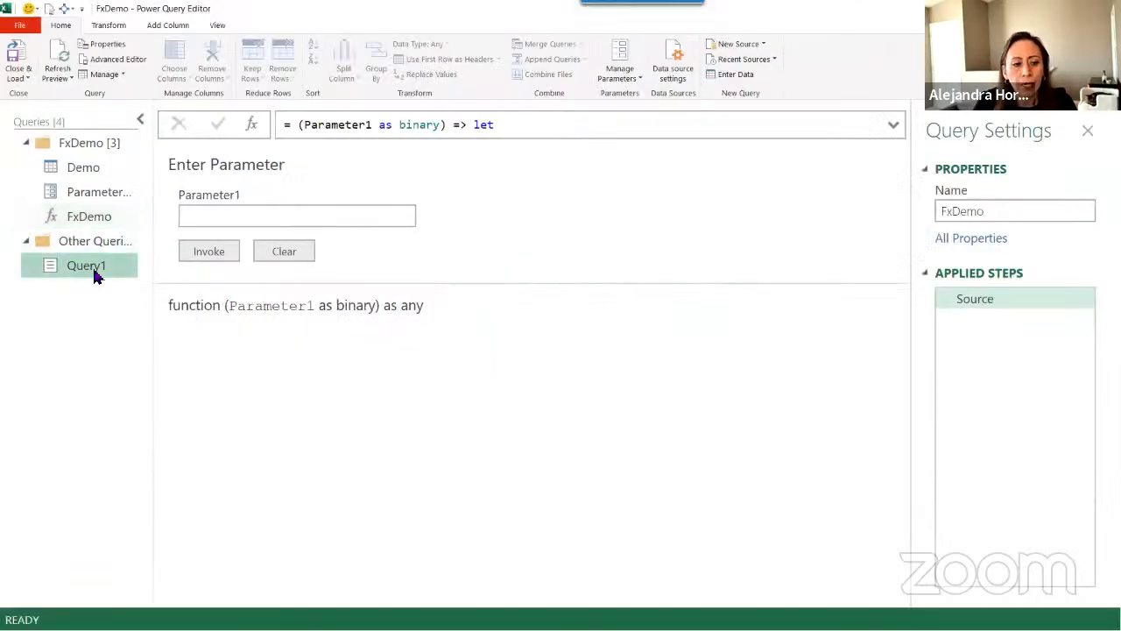
{"action": "left_click", "coordinate": [79, 142]}
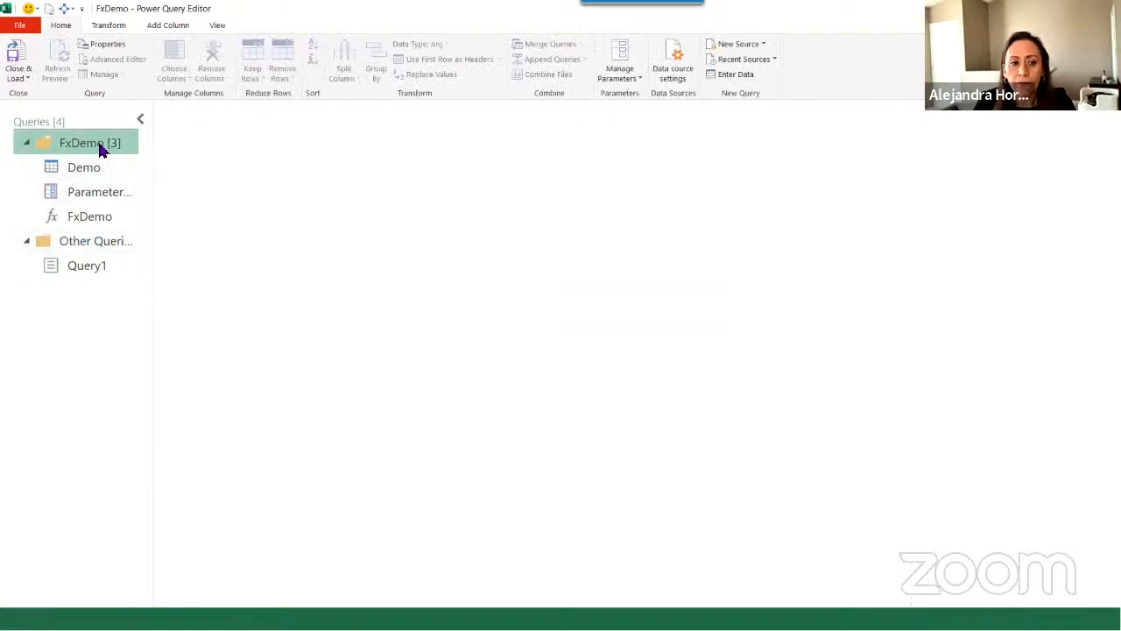
{"action": "left_click", "coordinate": [83, 246]}
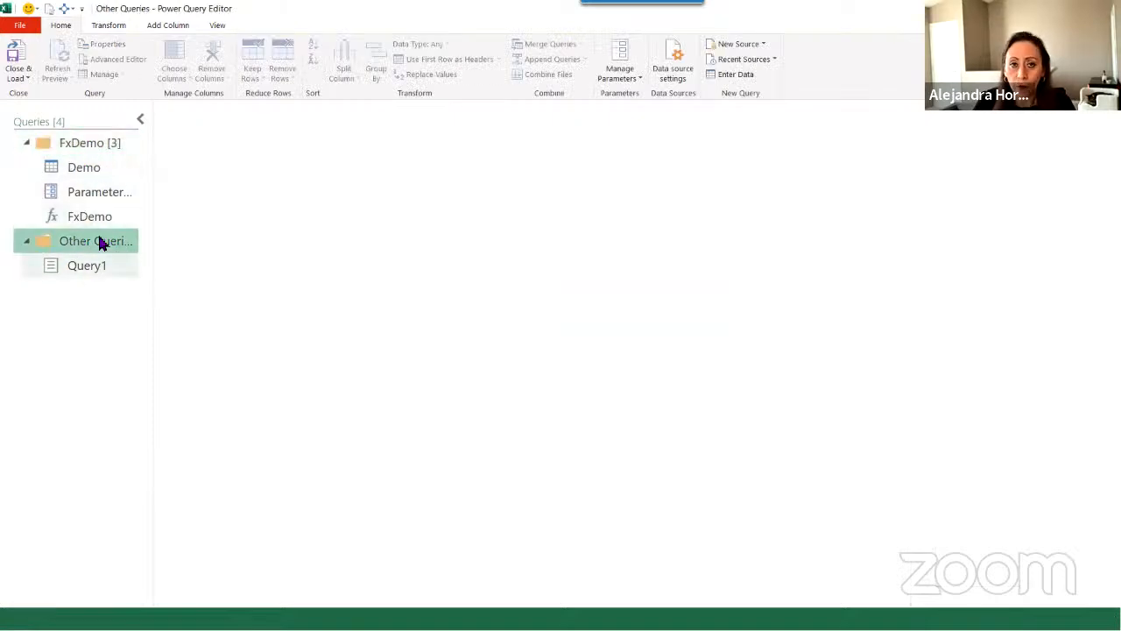
{"action": "left_click", "coordinate": [94, 266]}
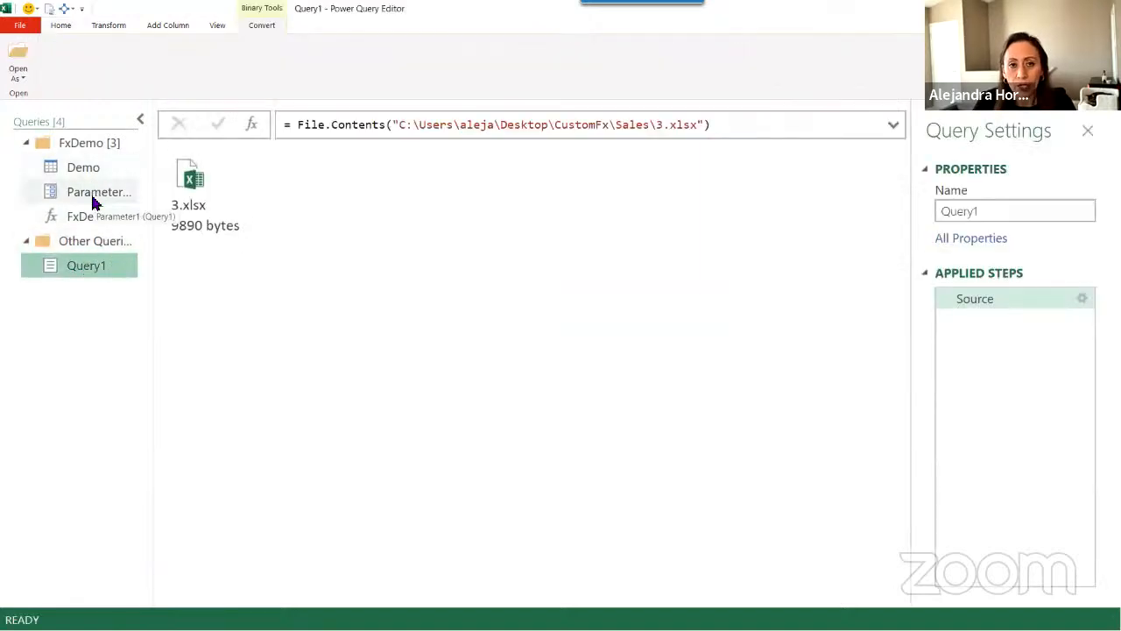
{"action": "left_click_drag", "start_coordinate": [84, 273], "coordinate": [88, 215]}
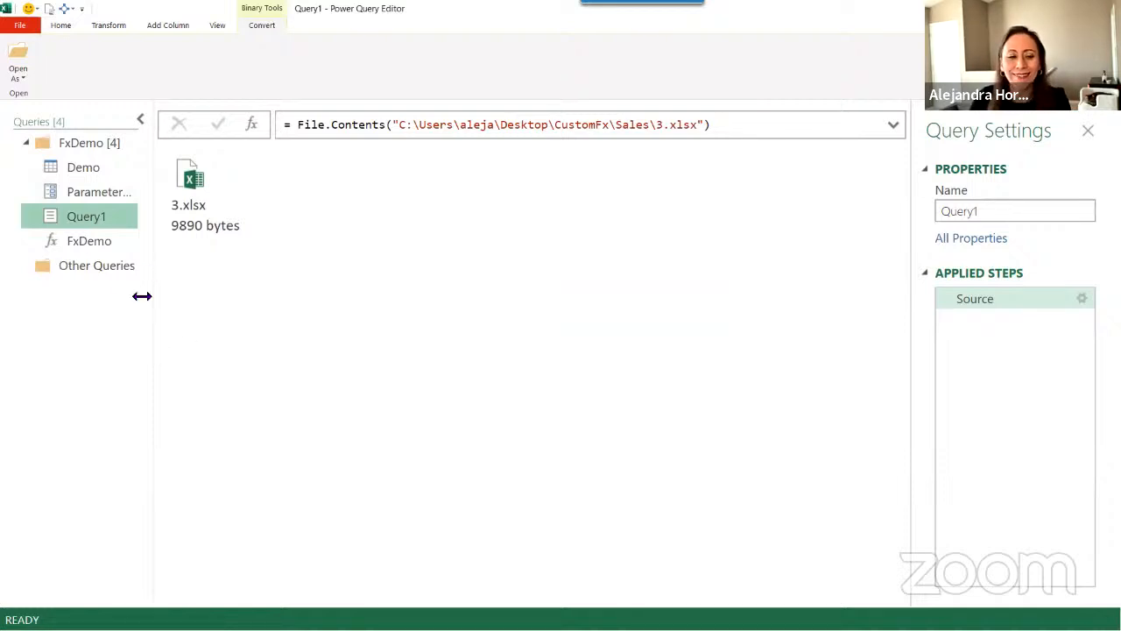
- Create a query in the Other Queries group from the folder Desktop\CustomFx\Sales and open its file list for transformation without combining
{"action": "left_click", "coordinate": [114, 267]}
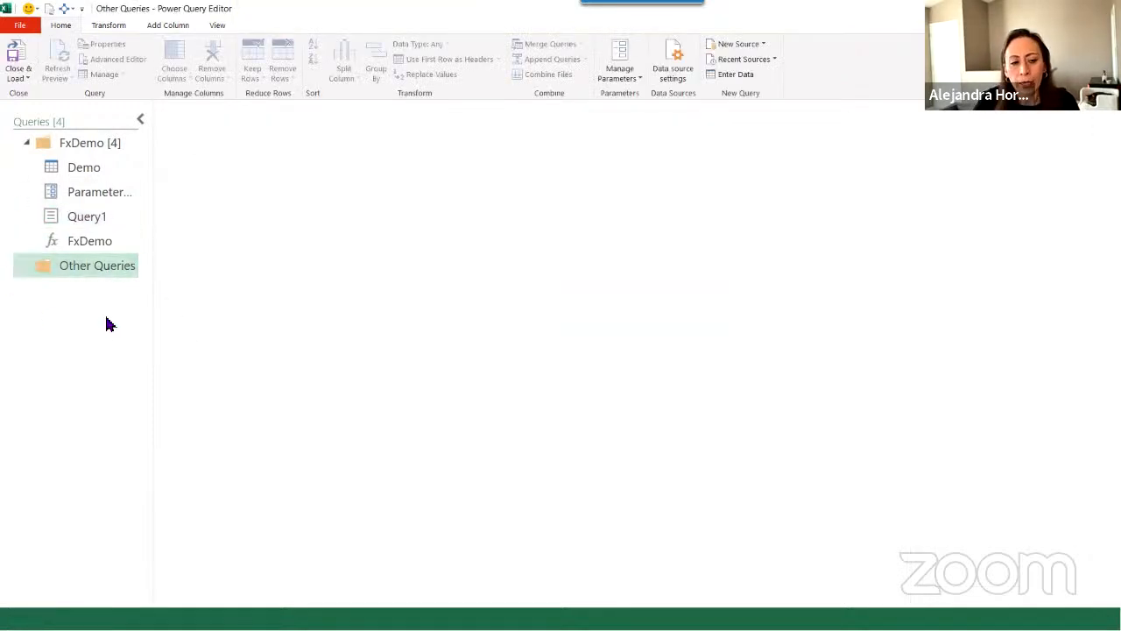
{"action": "right_click", "coordinate": [53, 311]}
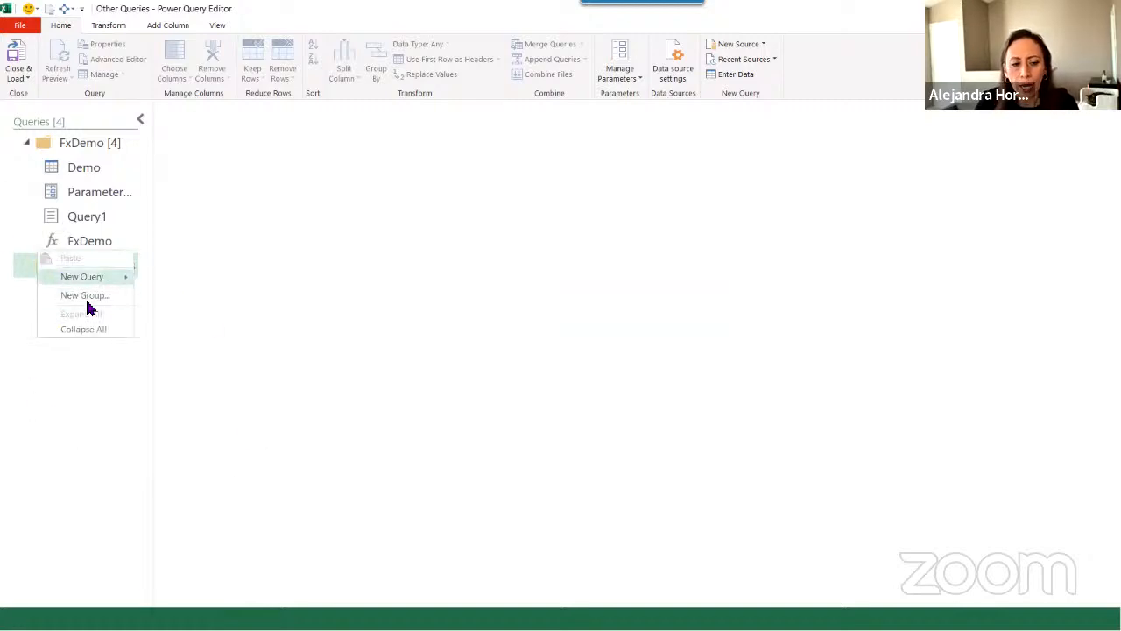
{"action": "mouse_move", "coordinate": [95, 281]}
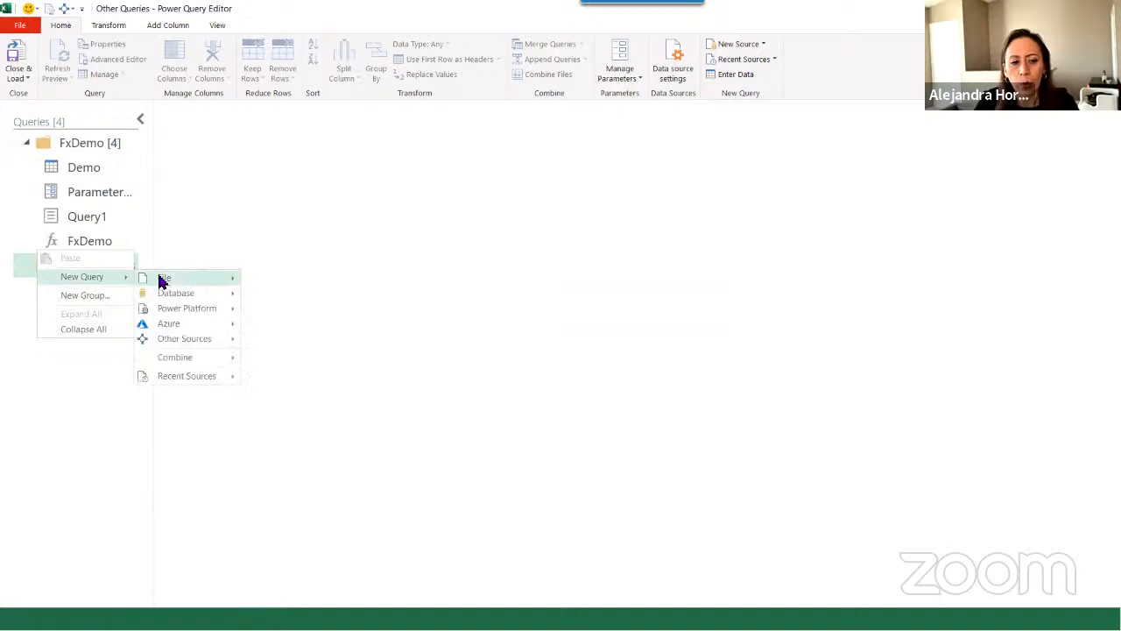
{"action": "mouse_move", "coordinate": [162, 282]}
{"action": "left_click", "coordinate": [342, 352]}
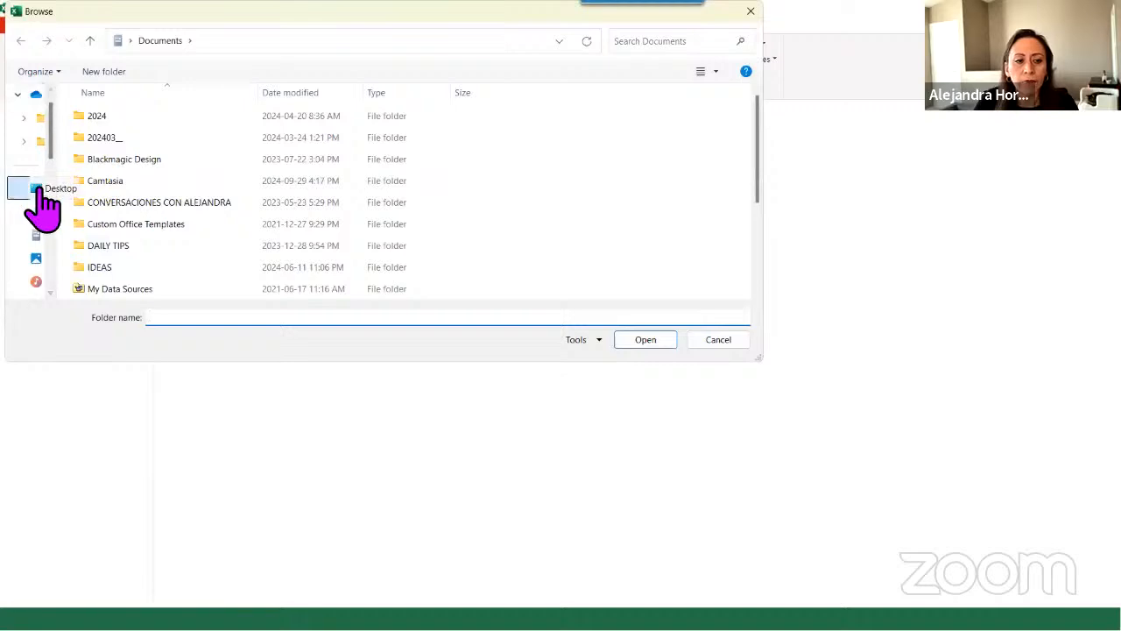
{"action": "left_click", "coordinate": [39, 190]}
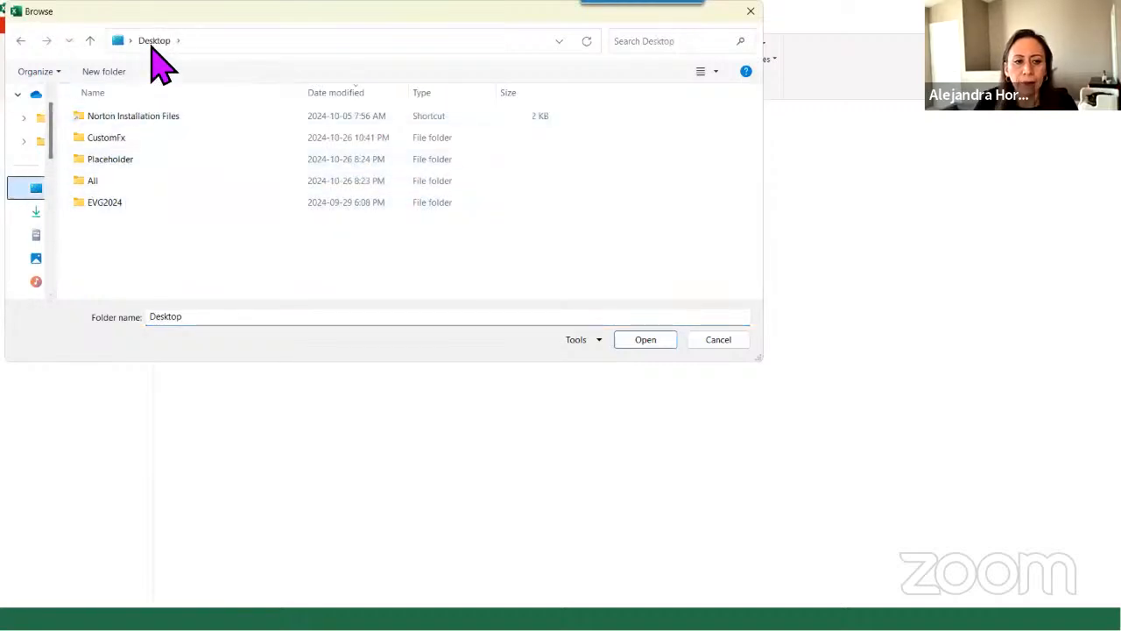
{"action": "double_click", "coordinate": [142, 139]}
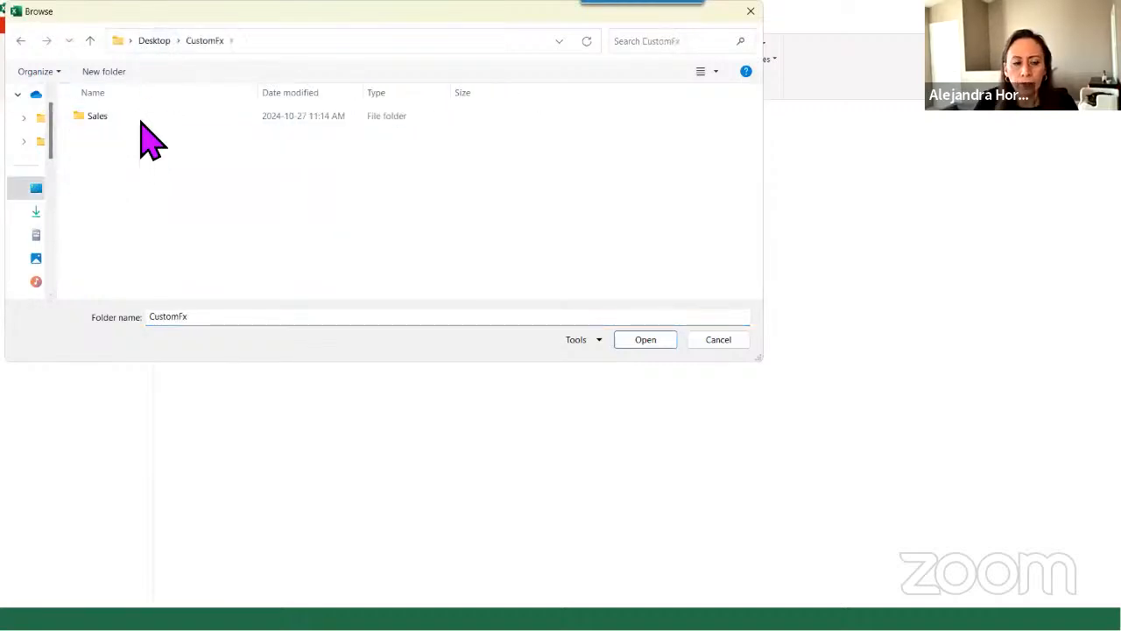
{"action": "double_click", "coordinate": [141, 119]}
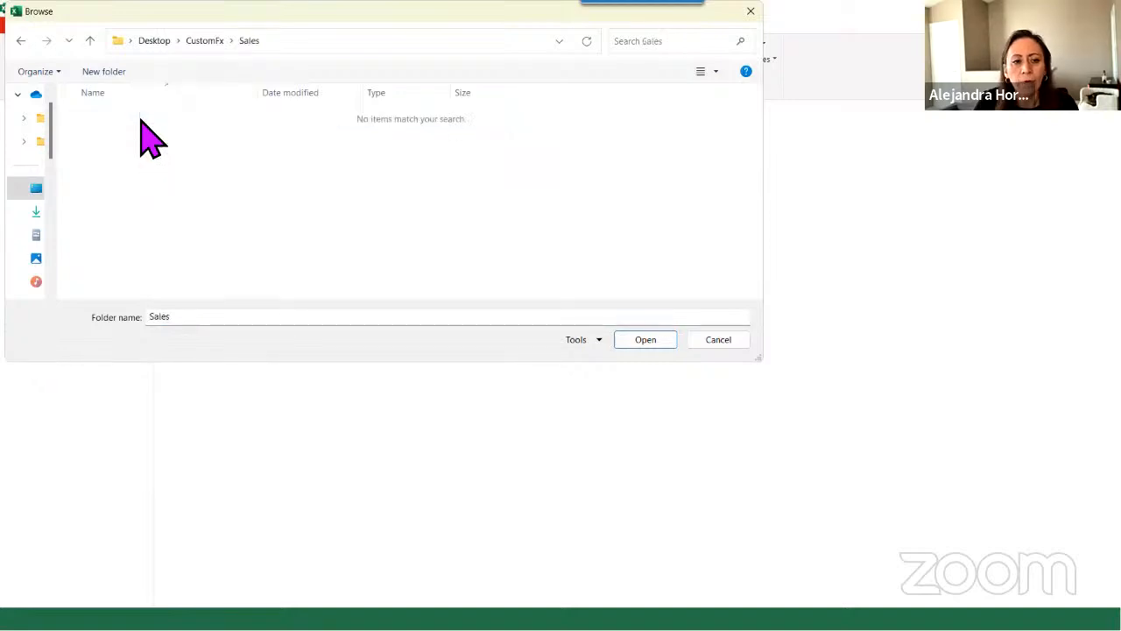
{"action": "left_click", "coordinate": [646, 340]}
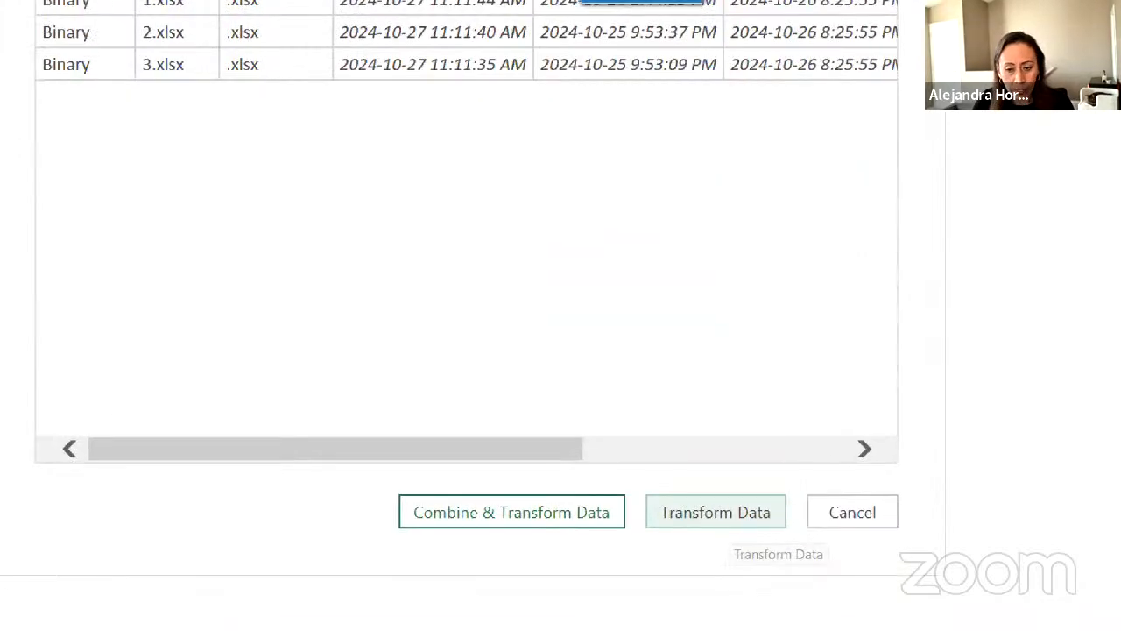
{"action": "mouse_move", "coordinate": [747, 513]}
{"action": "left_mouse_down"}
{"action": "mouse_move", "coordinate": [681, 450]}
{"action": "mouse_move", "coordinate": [638, 519]}
{"action": "mouse_move", "coordinate": [646, 539]}
{"action": "left_mouse_up"}
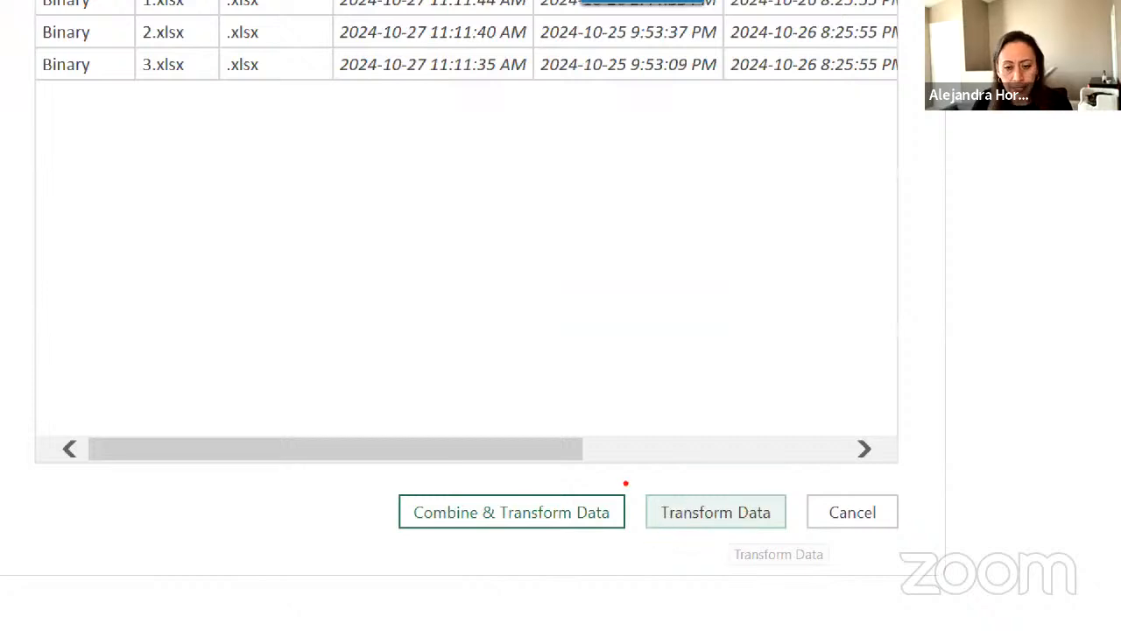
{"action": "mouse_move", "coordinate": [624, 481]}
{"action": "left_mouse_down"}
{"action": "mouse_move", "coordinate": [747, 487]}
{"action": "mouse_move", "coordinate": [797, 540]}
{"action": "left_mouse_up"}
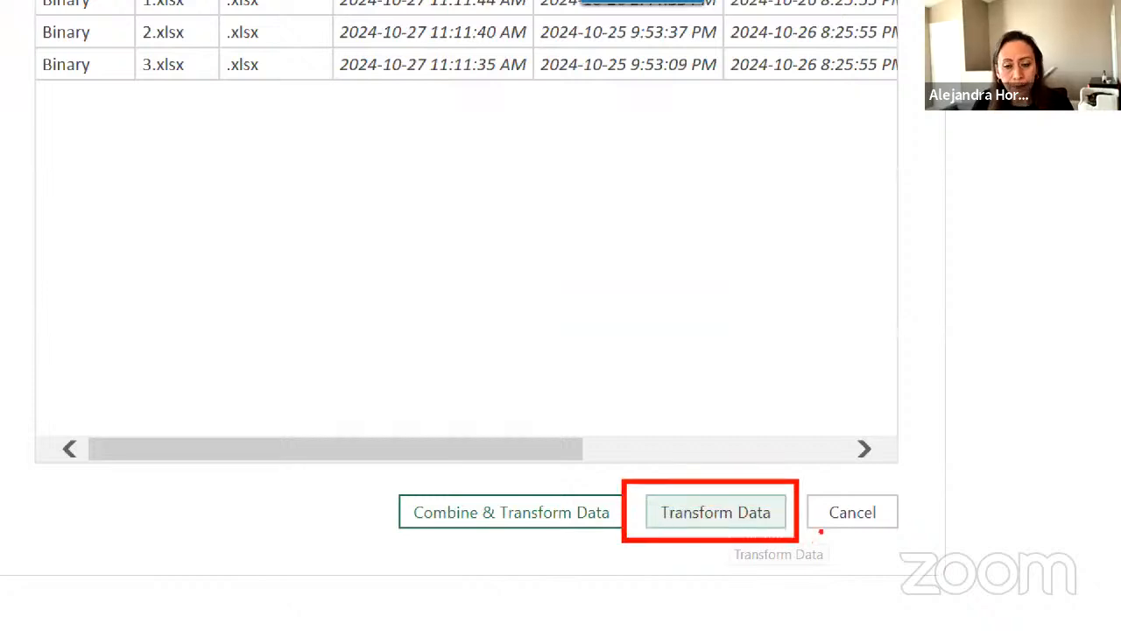
{"action": "left_click", "coordinate": [761, 516]}
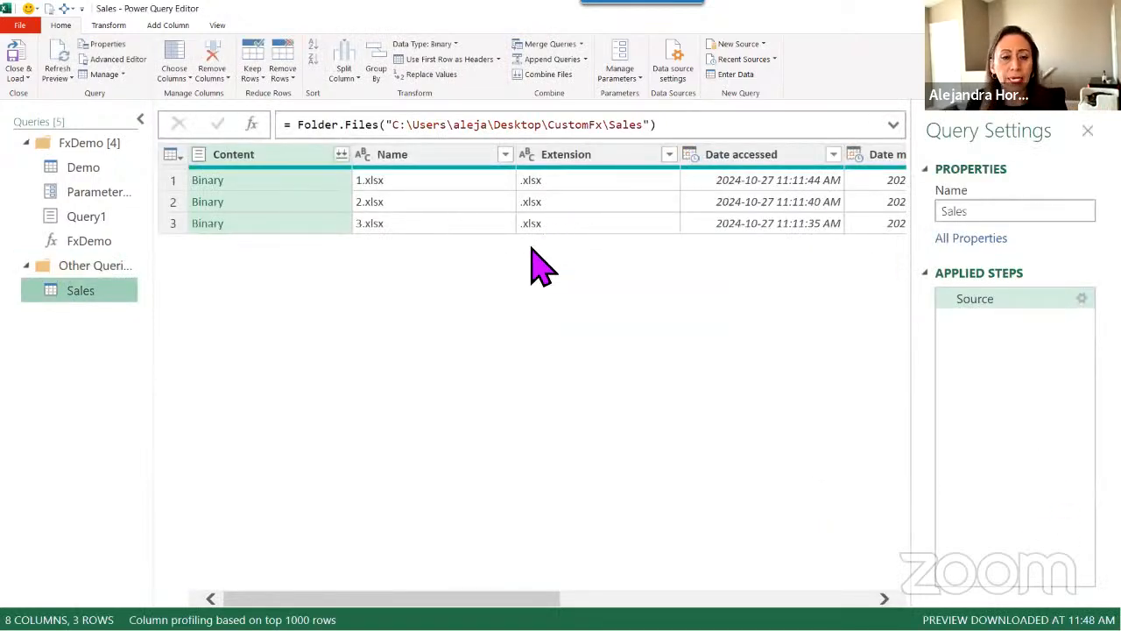
- Preview the Content column's binary files and keep only that column by appending [[Content]] to the Folder.Files formula in Sales
{"action": "left_click", "coordinate": [313, 162]}
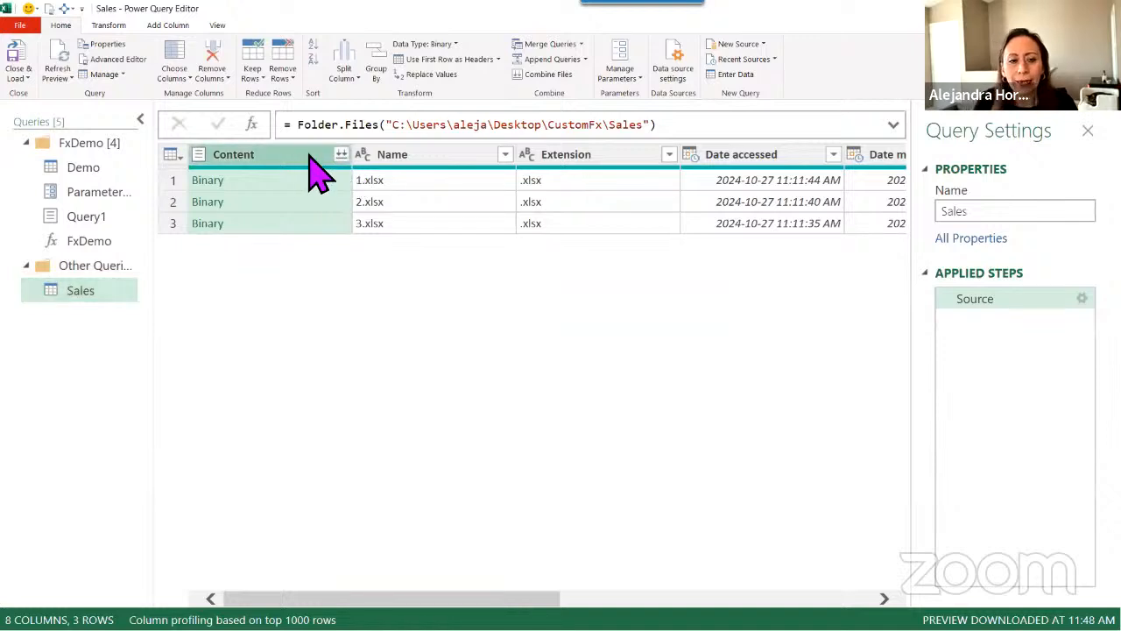
{"action": "left_click", "coordinate": [290, 182]}
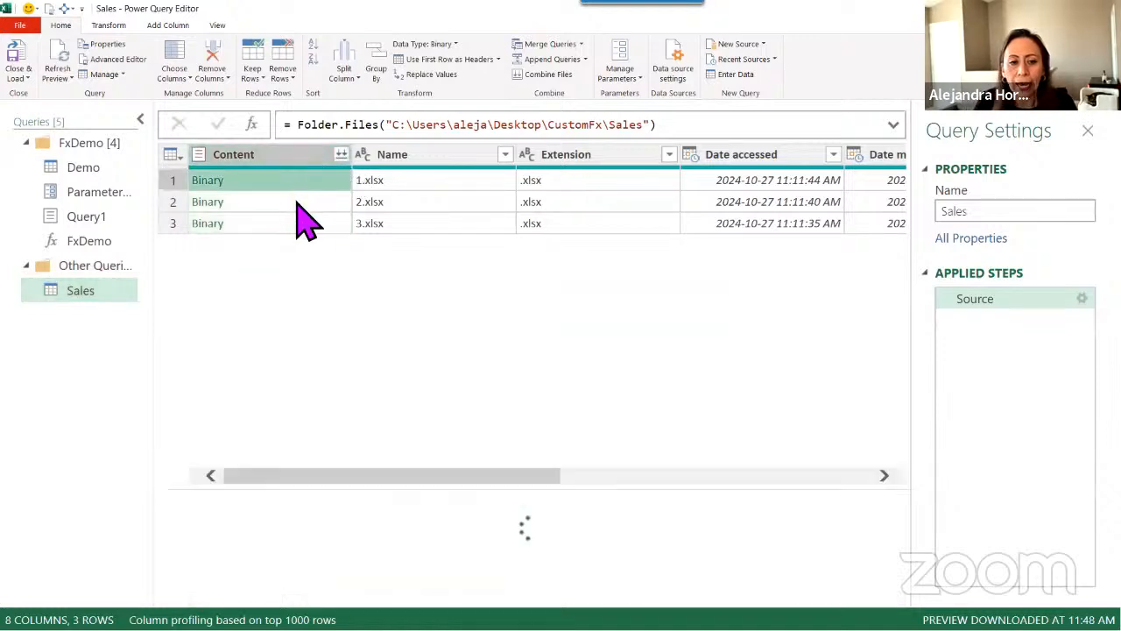
{"action": "left_click", "coordinate": [295, 203]}
{"action": "left_click", "coordinate": [301, 224]}
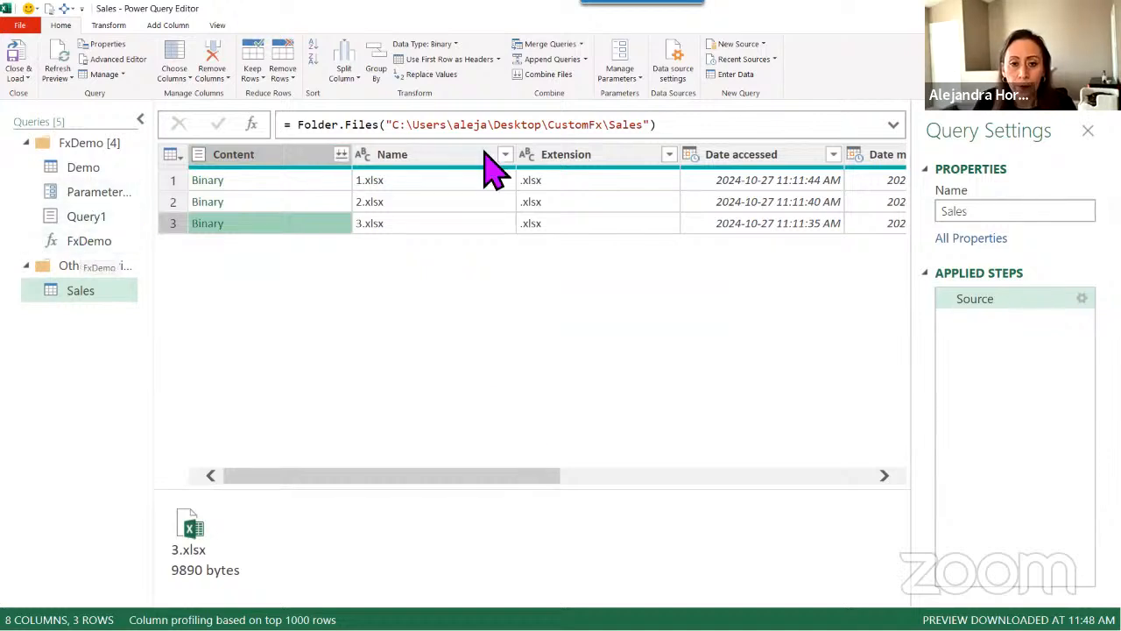
{"action": "left_click", "coordinate": [706, 127]}
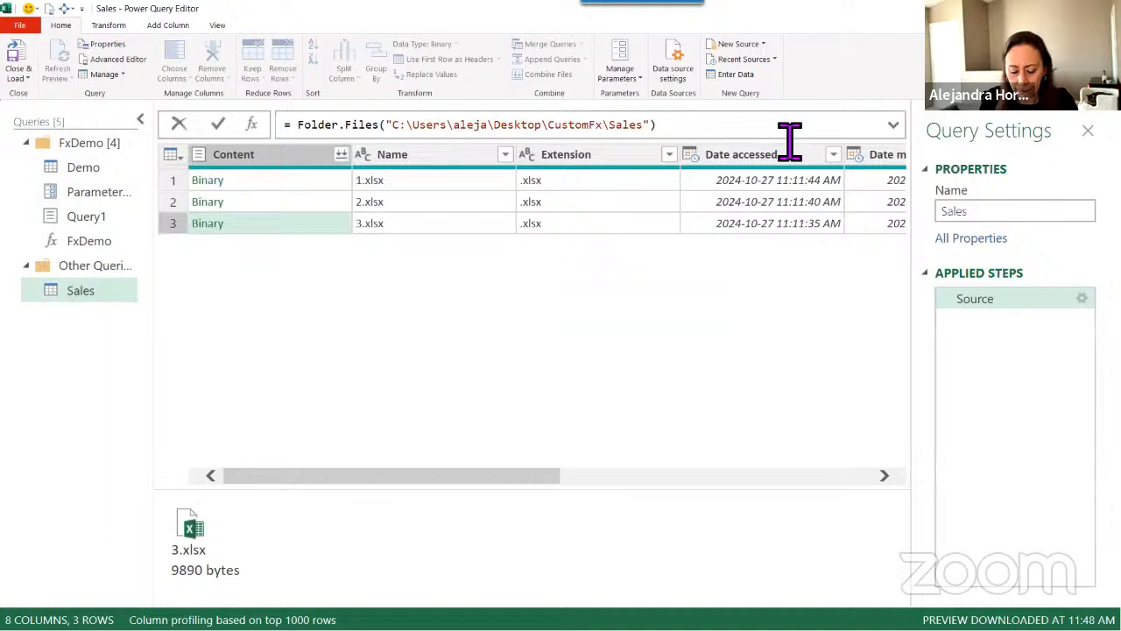
{"action": "type", "text": "[["}
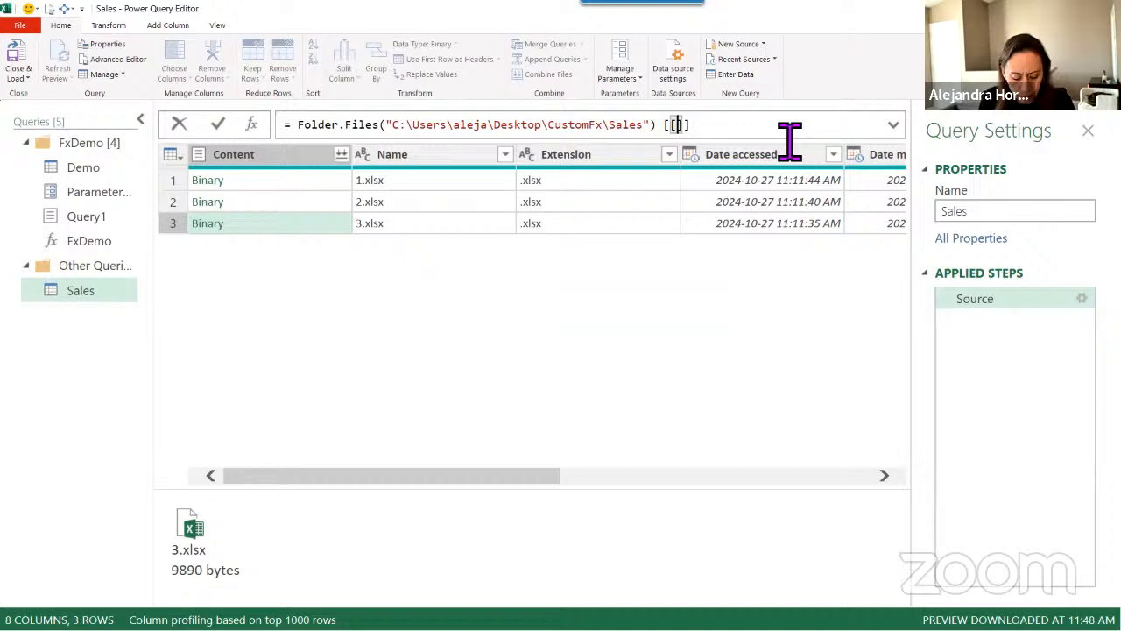
{"action": "type", "text": "C"}
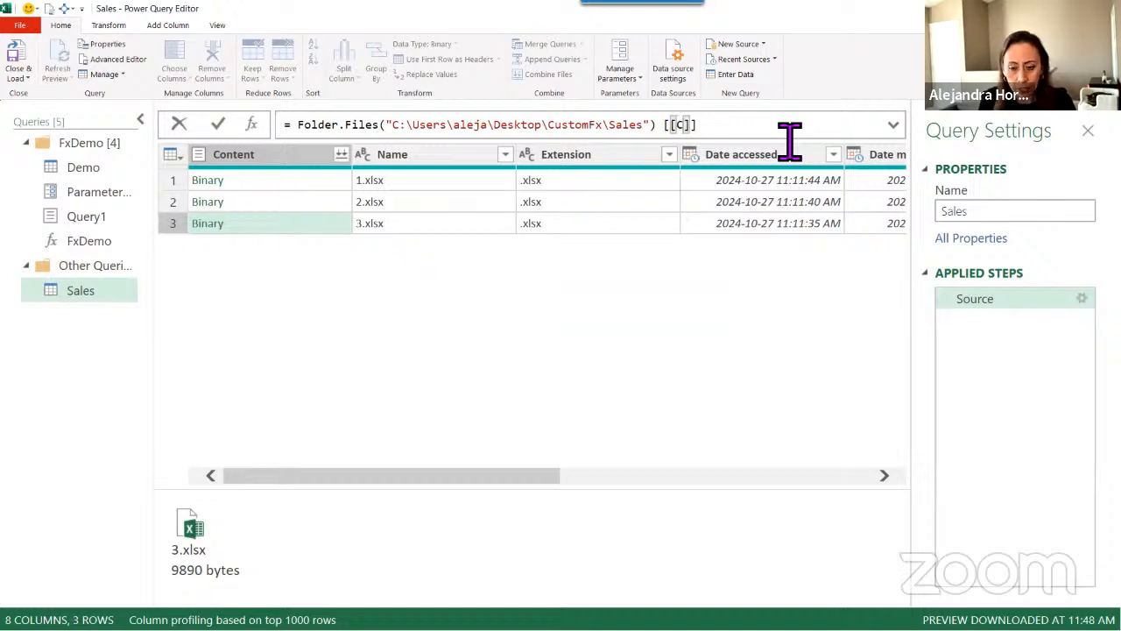
{"action": "type", "text": "onten"}
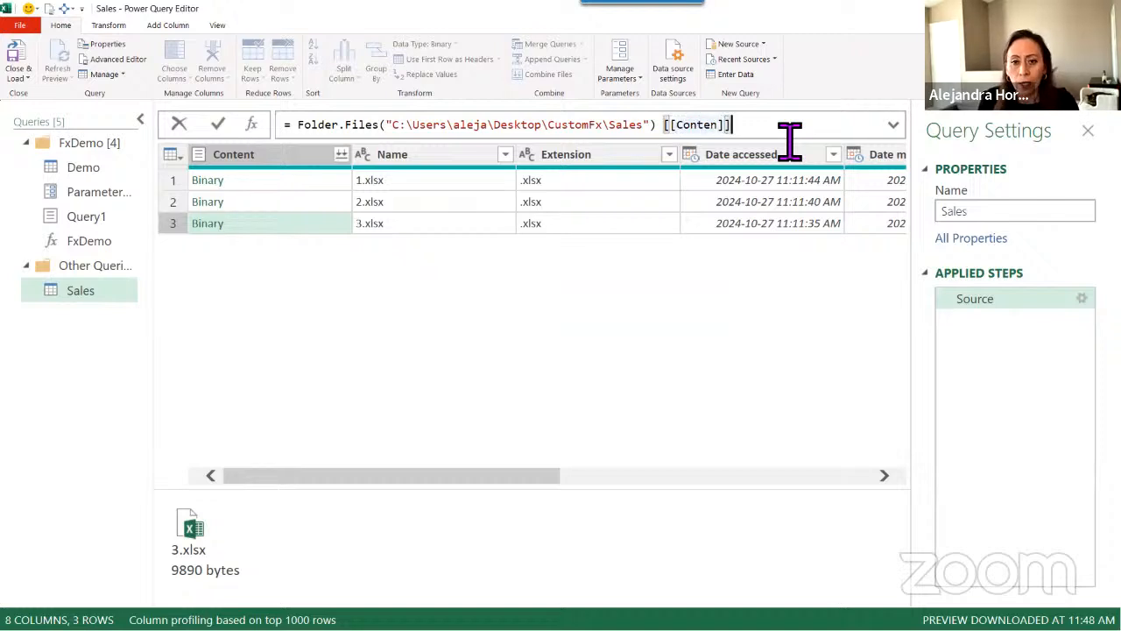
{"action": "key", "text": "Return"}
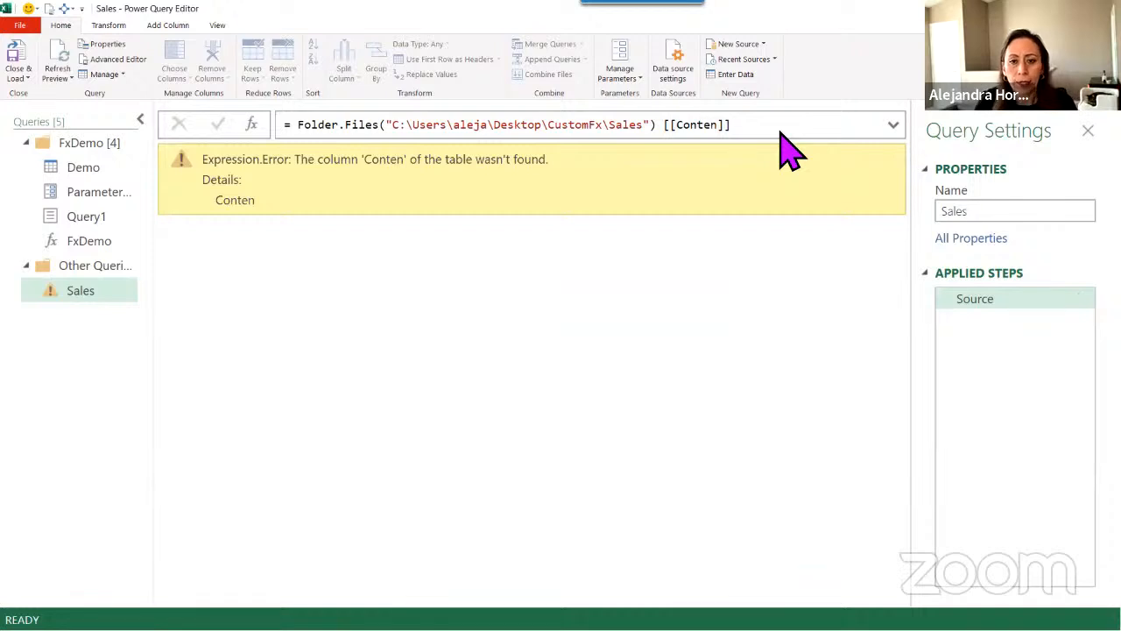
{"action": "left_click", "coordinate": [718, 125]}
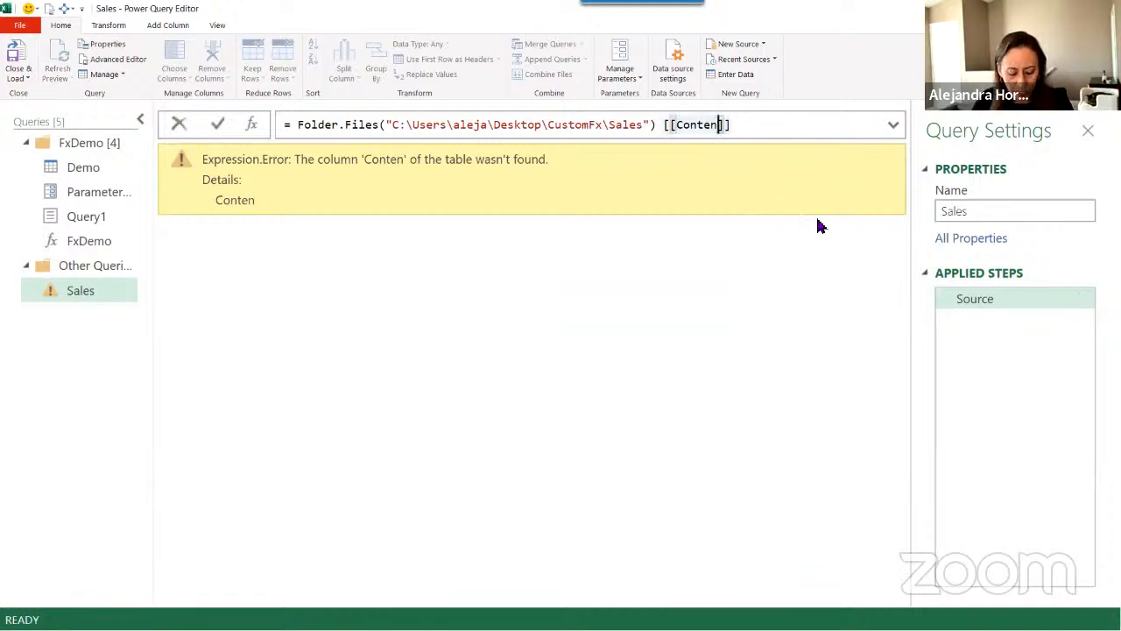
{"action": "type", "text": "t"}
{"action": "left_click", "coordinate": [807, 127]}
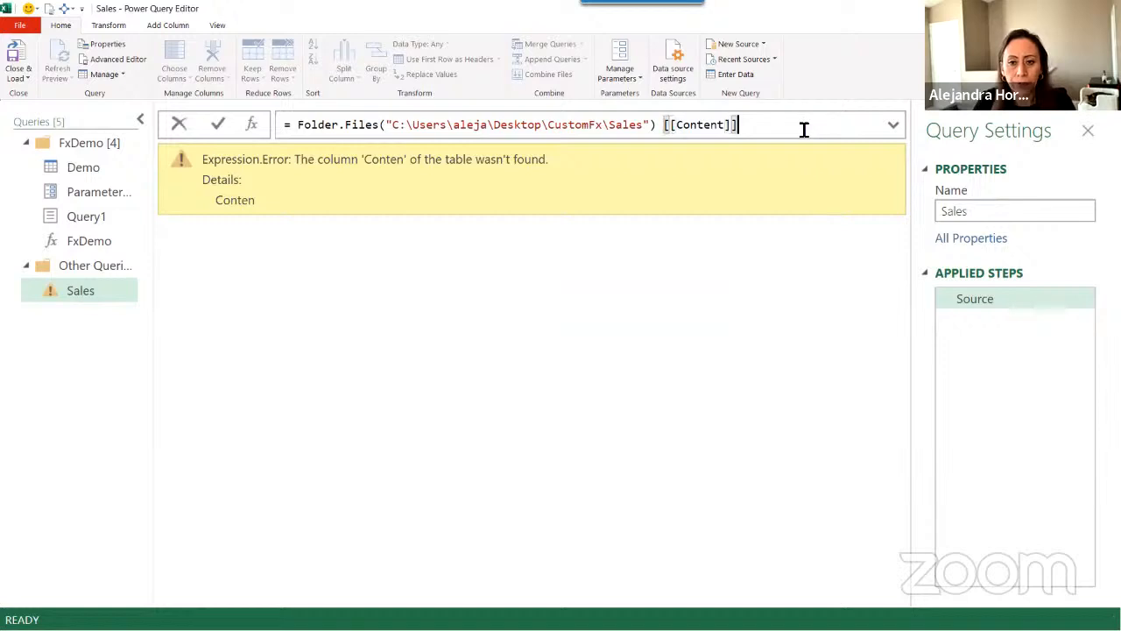
{"action": "key", "text": "Return"}
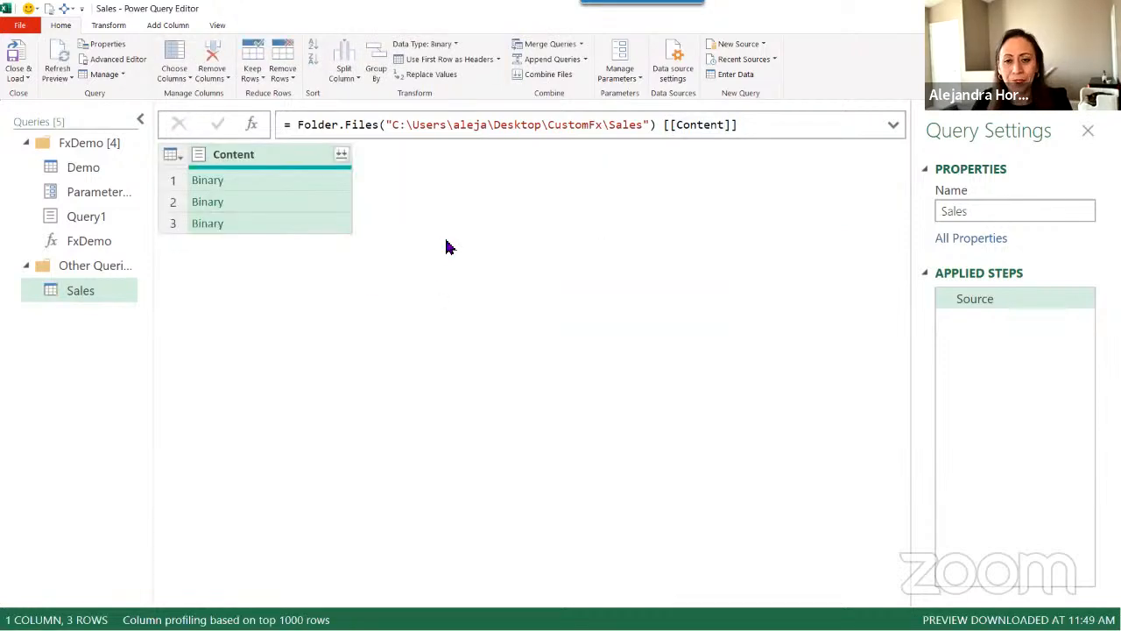
- Review the edited Source formula and preview each of the three binary files in the Content column, enlarging the preview area
{"action": "left_click", "coordinate": [726, 125]}
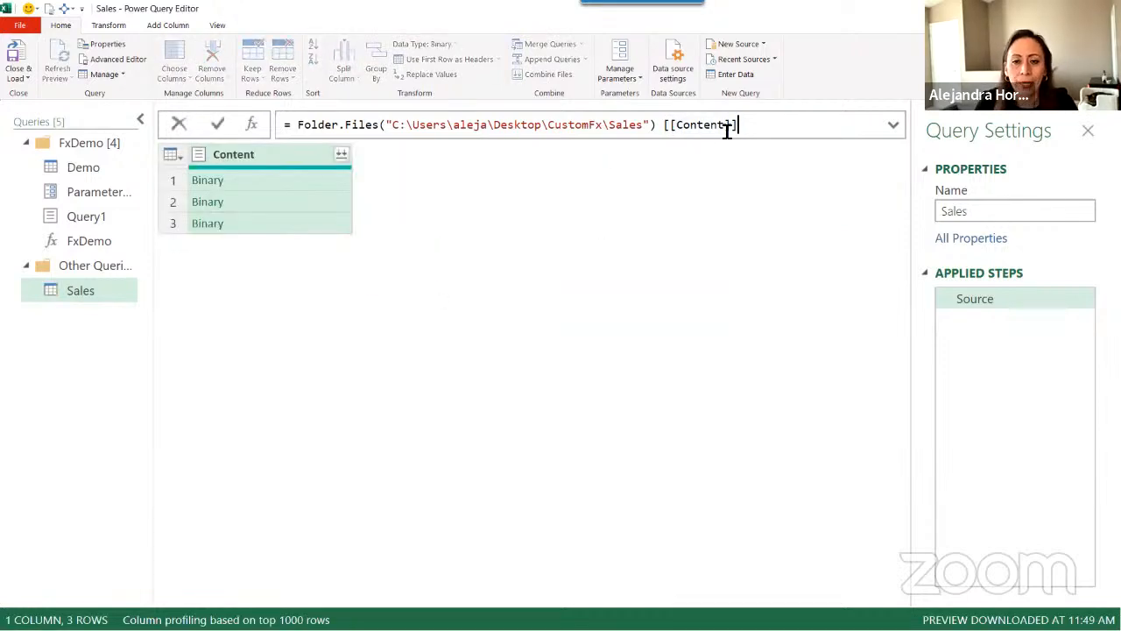
{"action": "left_click", "coordinate": [776, 125]}
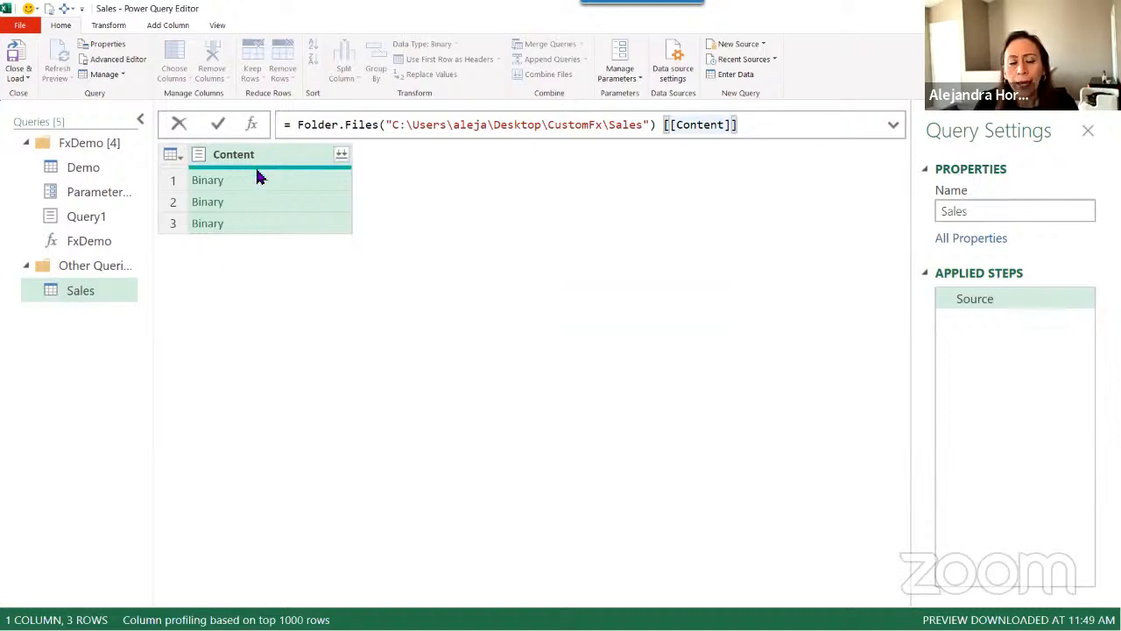
{"action": "left_click", "coordinate": [274, 182]}
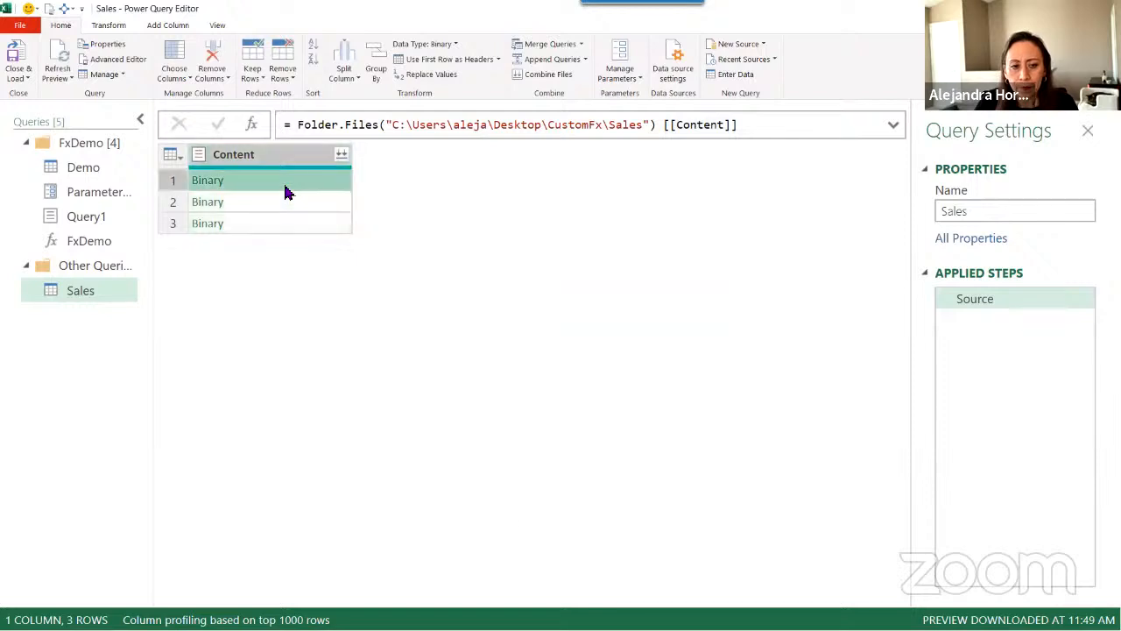
{"action": "left_click", "coordinate": [269, 202]}
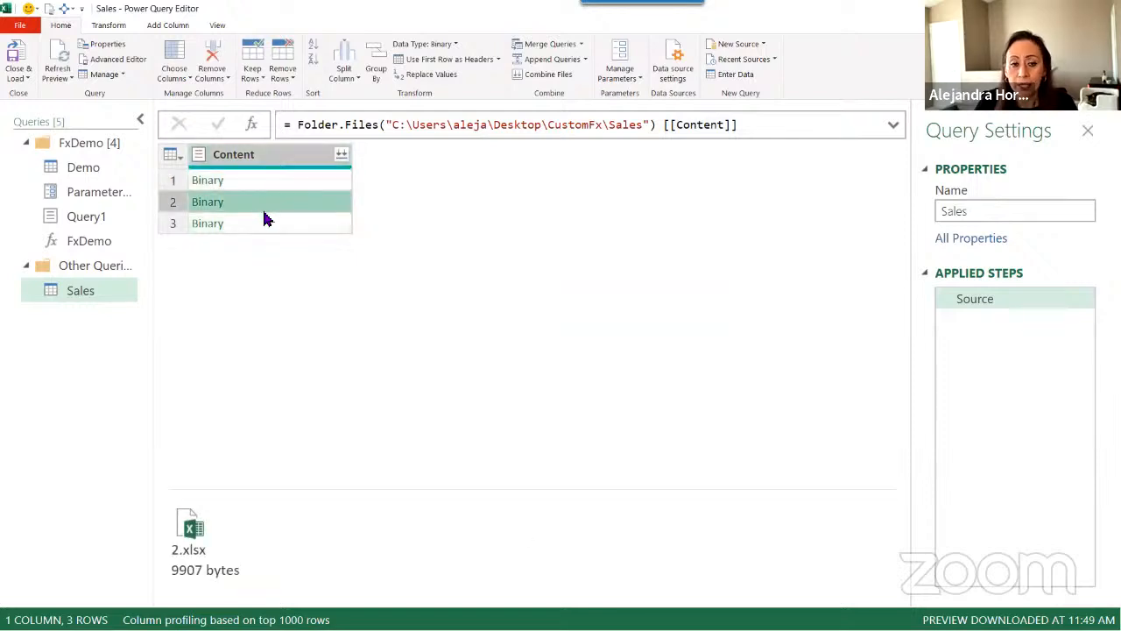
{"action": "left_click", "coordinate": [270, 225]}
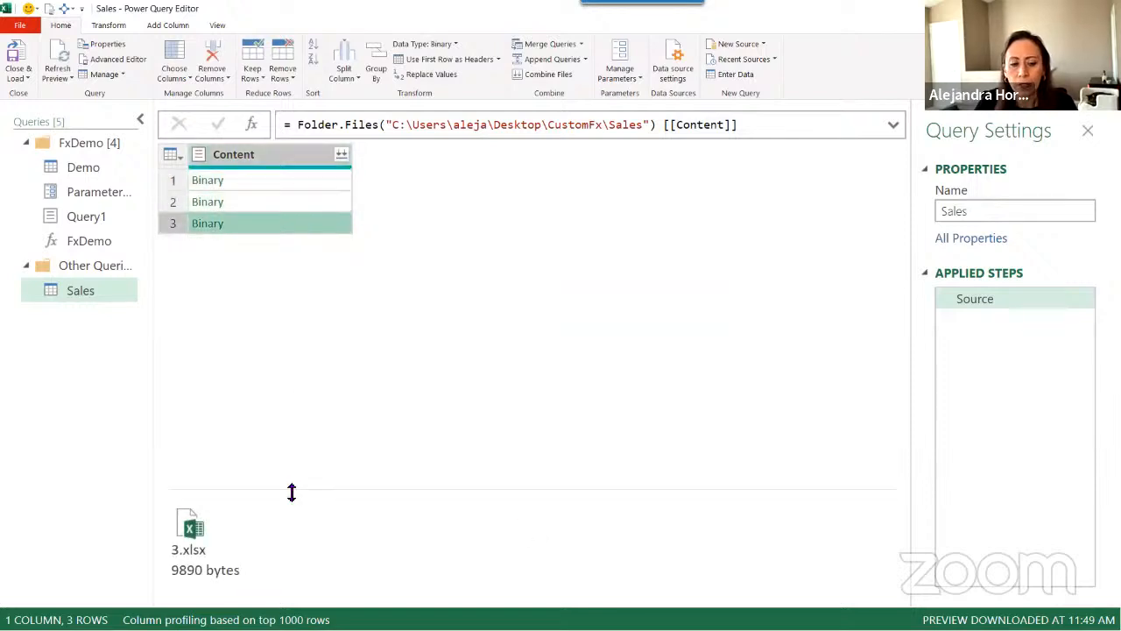
{"action": "left_click_drag", "start_coordinate": [293, 488], "coordinate": [294, 385]}
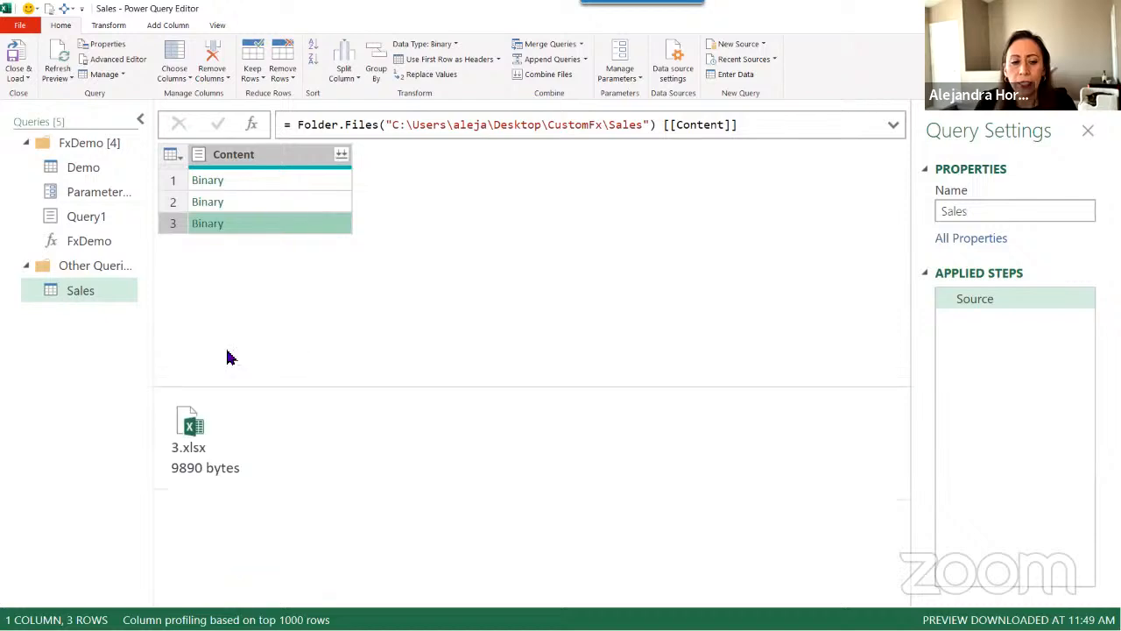
{"action": "left_click", "coordinate": [277, 207]}
{"action": "left_click", "coordinate": [282, 183]}
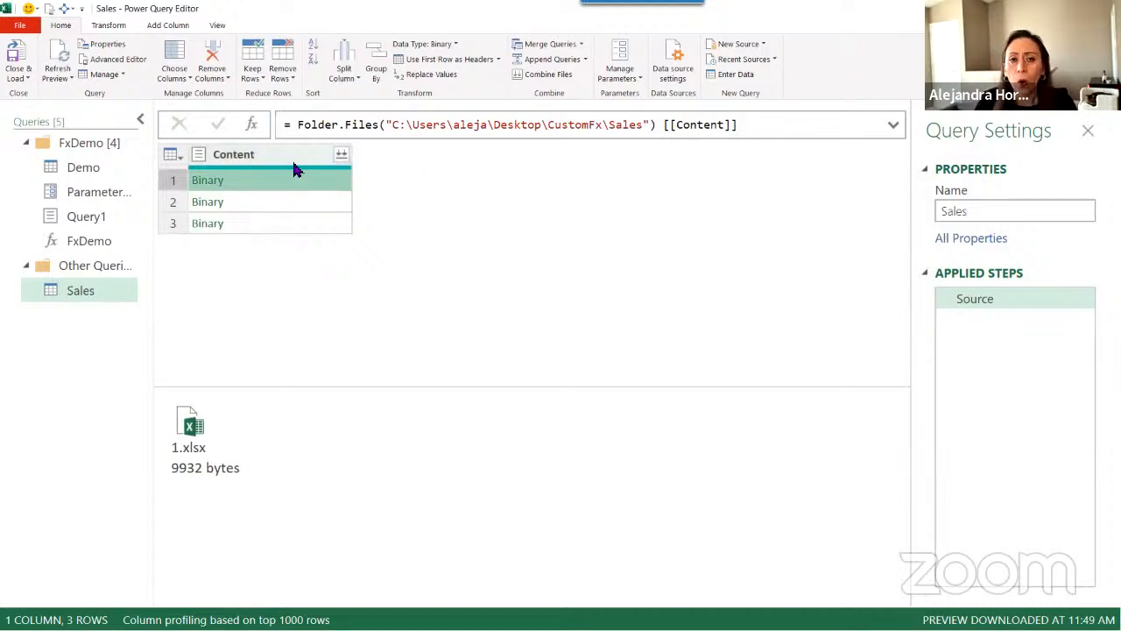
- Add a custom step after Source in Sales and begin its formula as Table.TransformColumns with Source as the table argument
{"action": "left_click", "coordinate": [254, 125]}
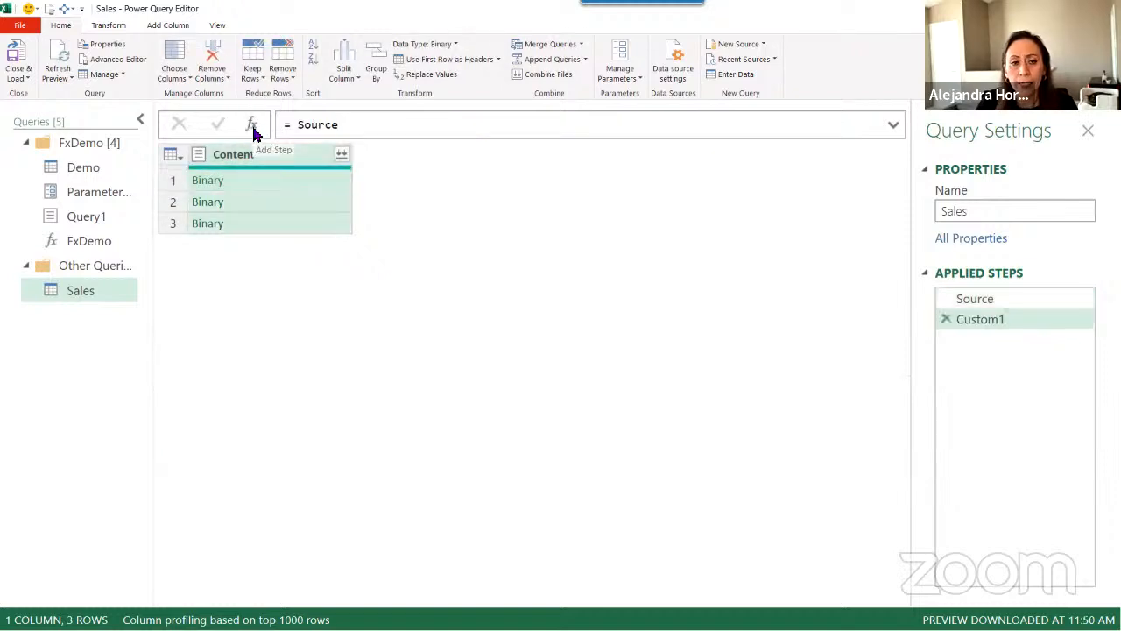
{"action": "left_click", "coordinate": [293, 125]}
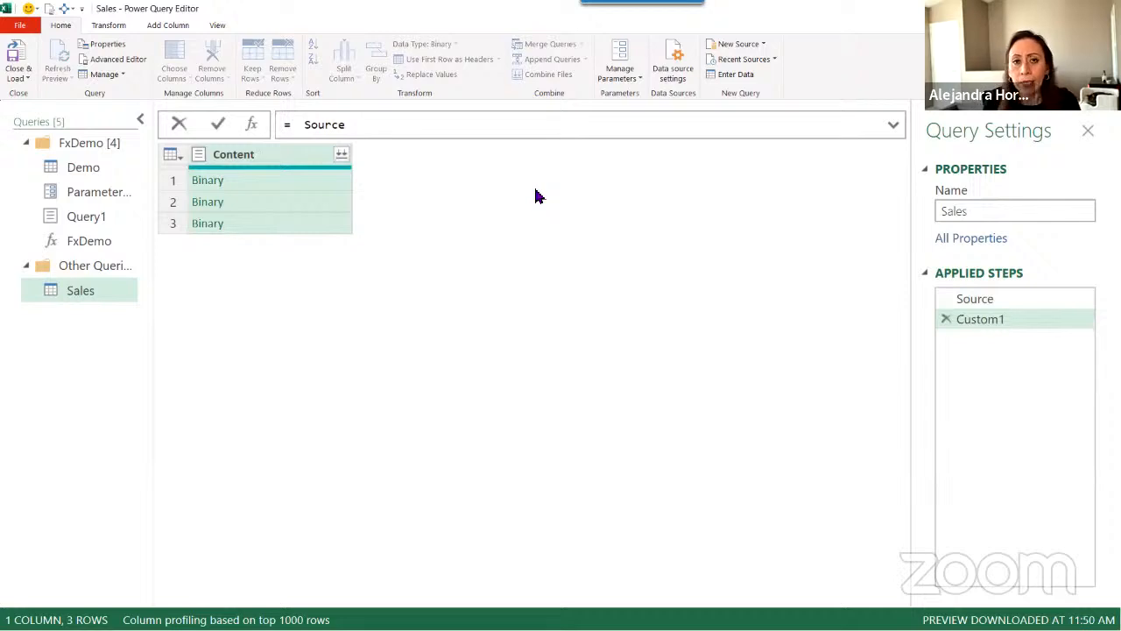
{"action": "type", "text": "tabtrc"}
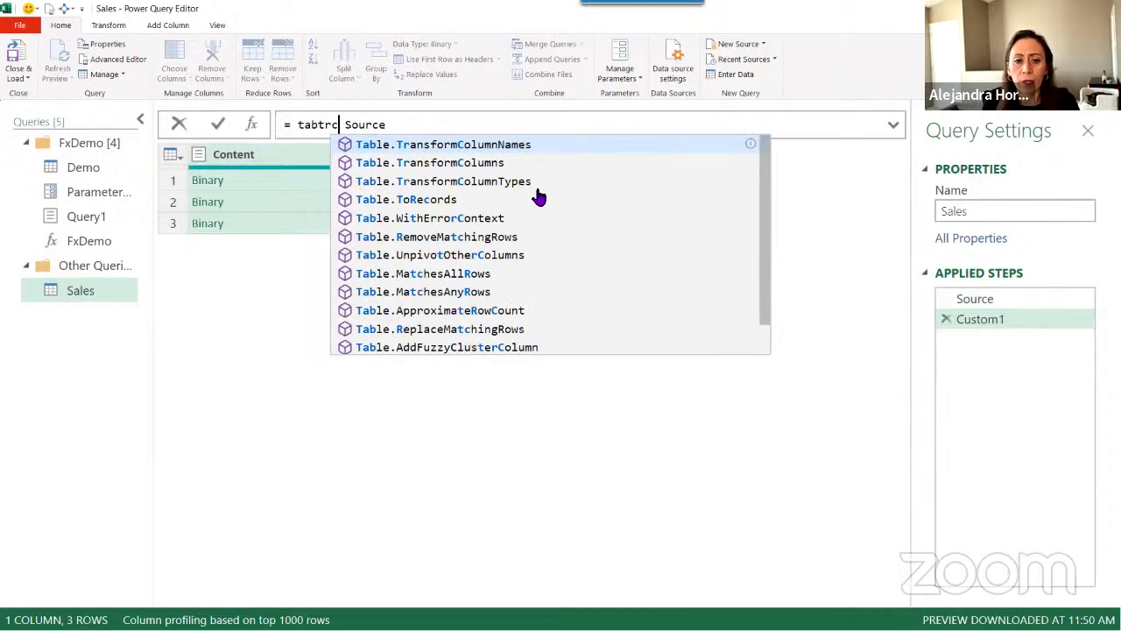
{"action": "key", "text": "Down"}
{"action": "key", "text": "Tab"}
{"action": "type", "text": "("}
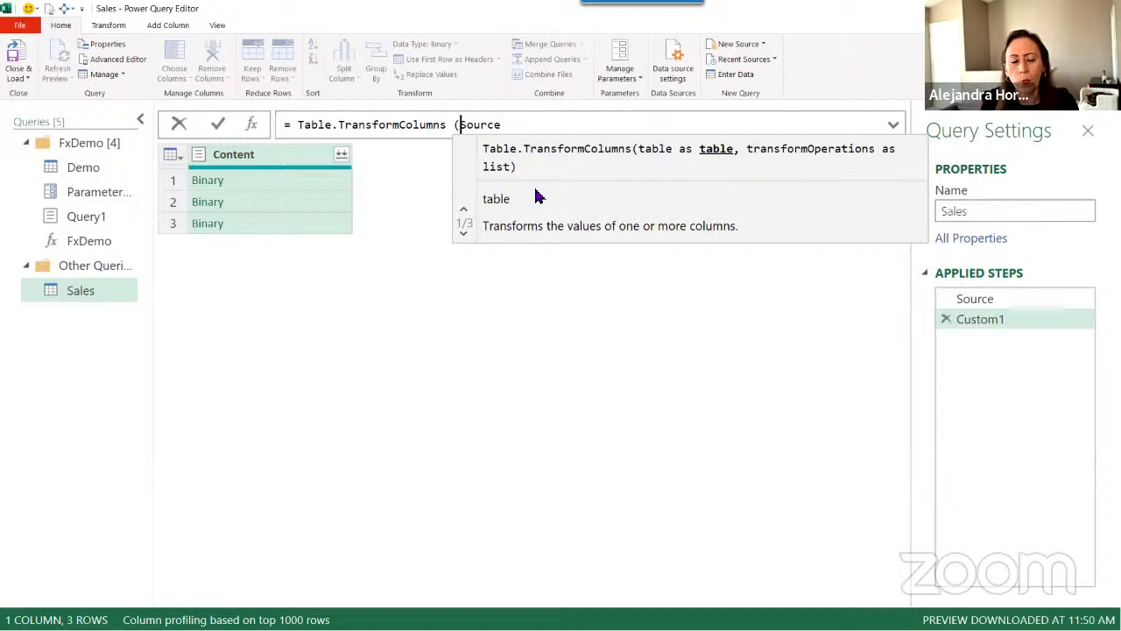
{"action": "key", "text": "End"}
{"action": "type", "text": ", "}
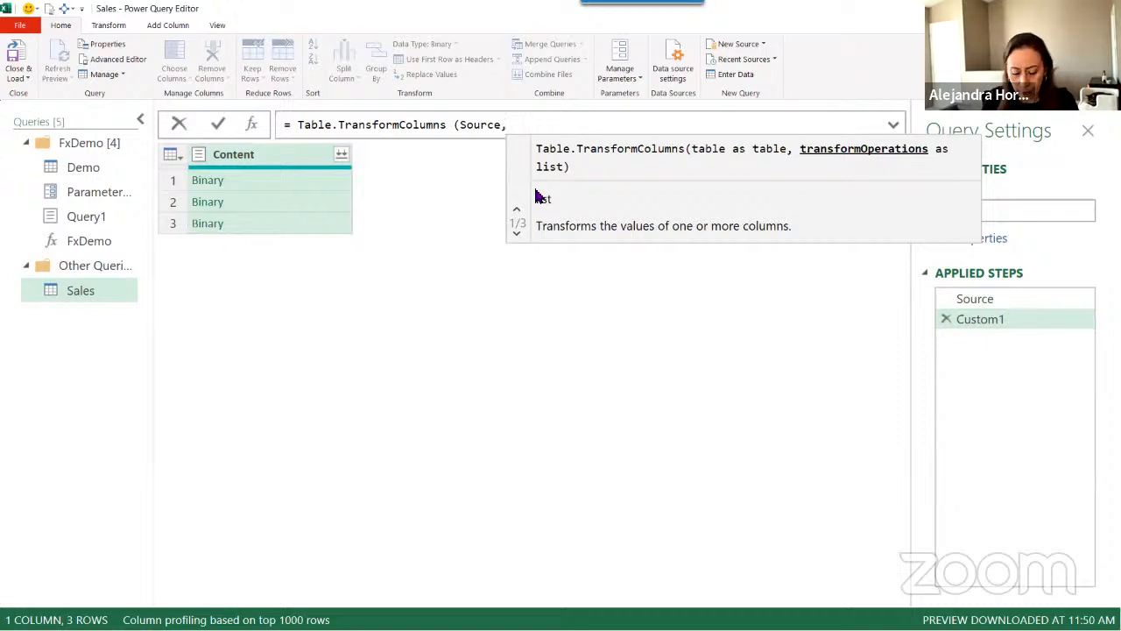
- Enter the transformation list { "Content", each FxDemo(_) } as the second argument of Table.TransformColumns
{"action": "type", "text": "{ "}
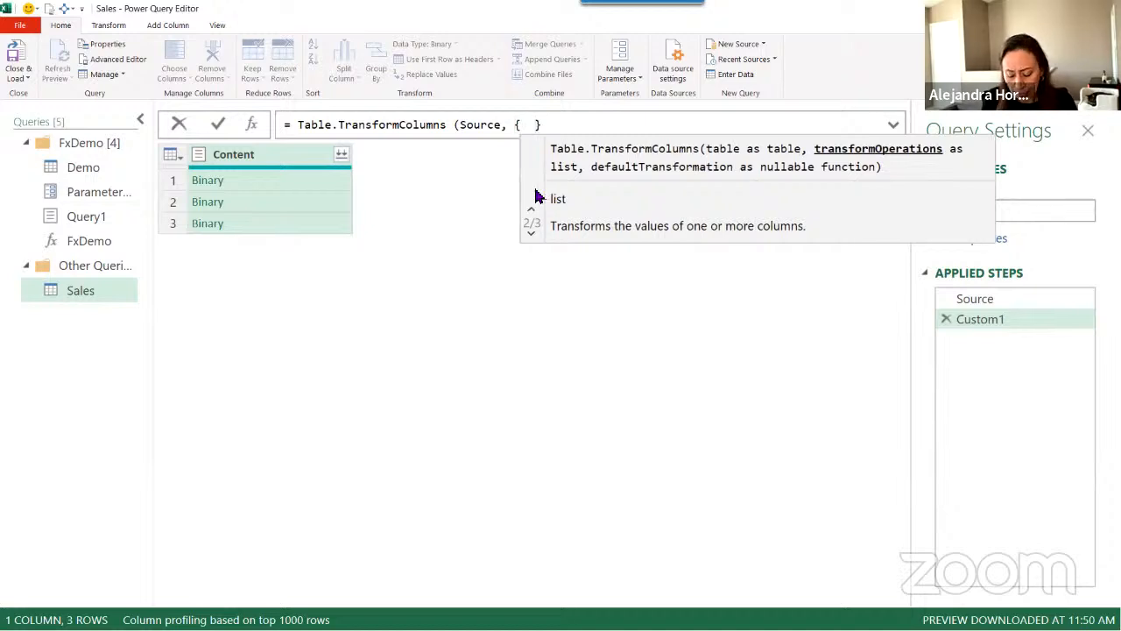
{"action": "type", "text": " \""}
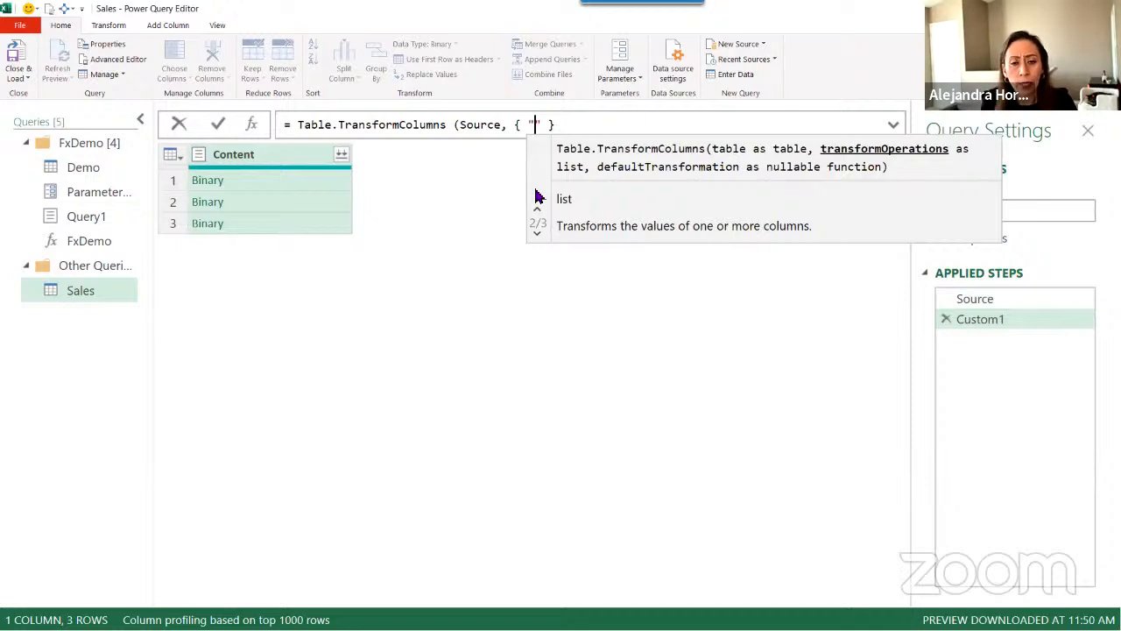
{"action": "type", "text": "Content"}
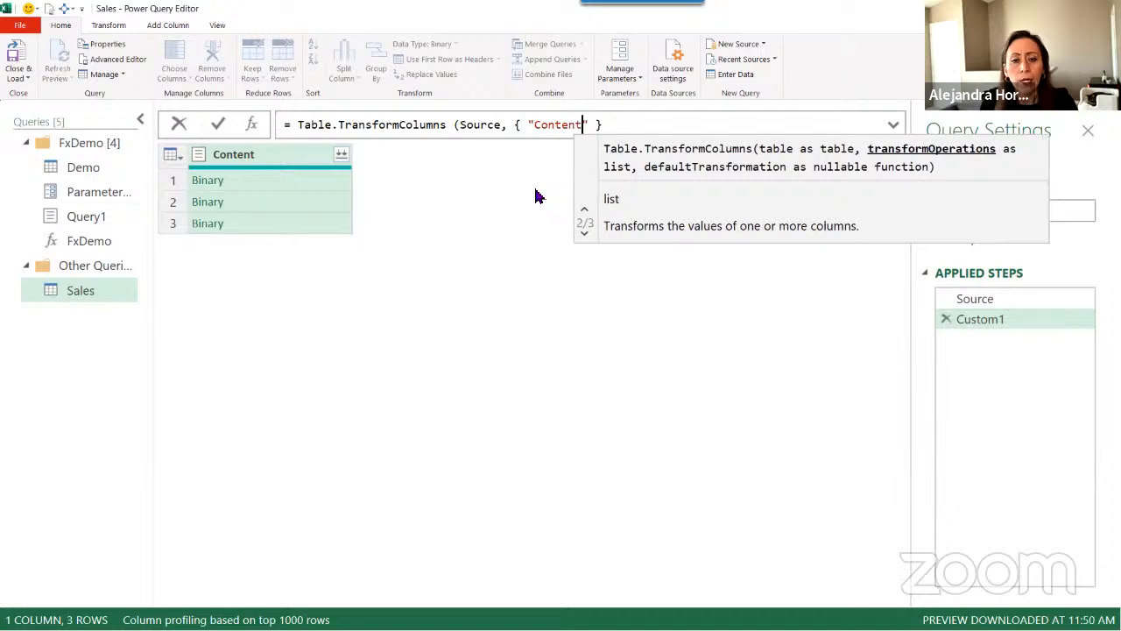
{"action": "type", "text": "\","}
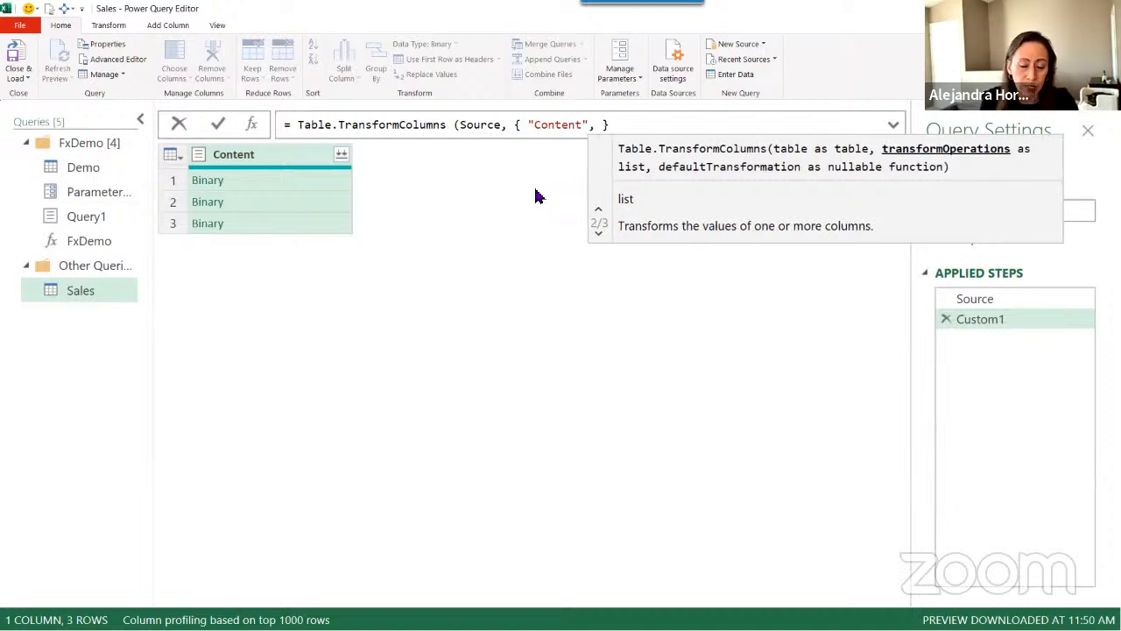
{"action": "type", "text": " each"}
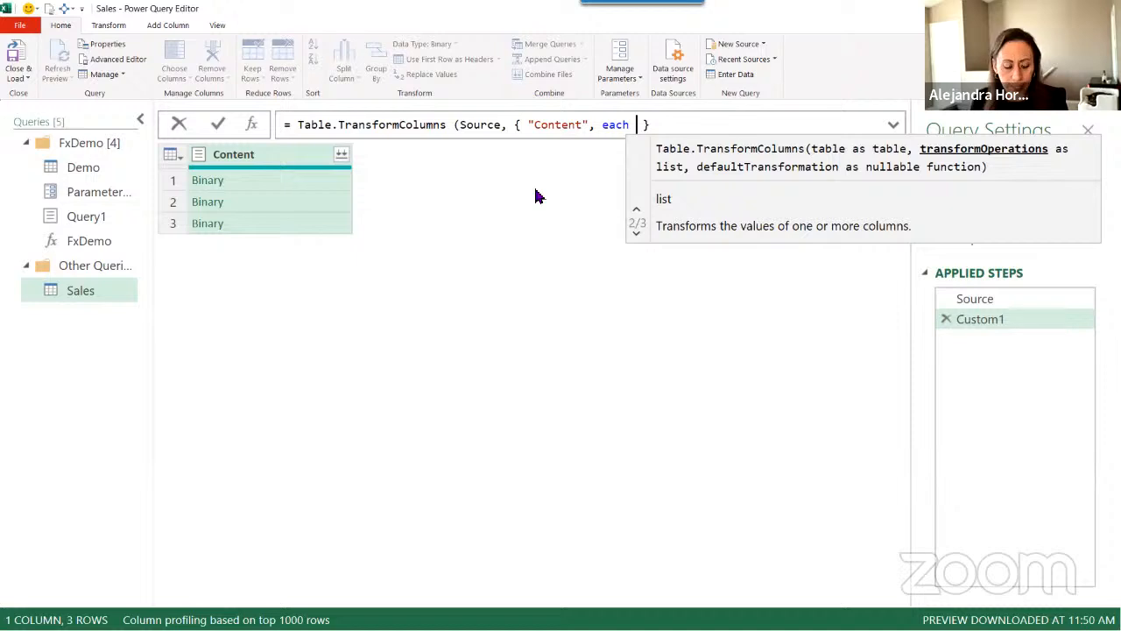
{"action": "type", "text": "fx"}
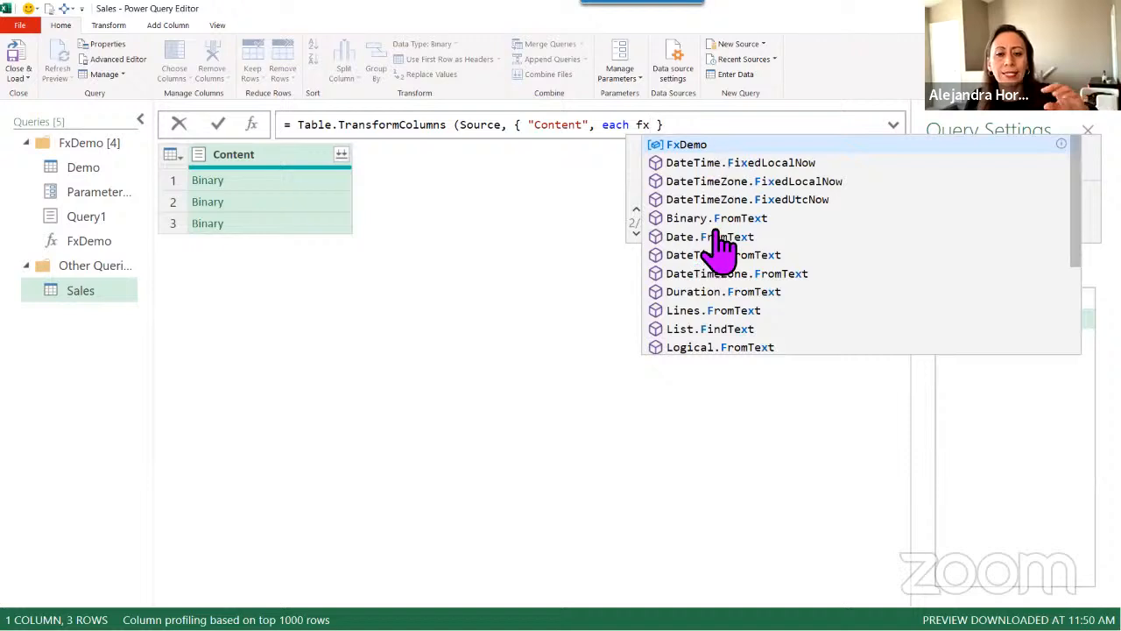
{"action": "left_click", "coordinate": [716, 145]}
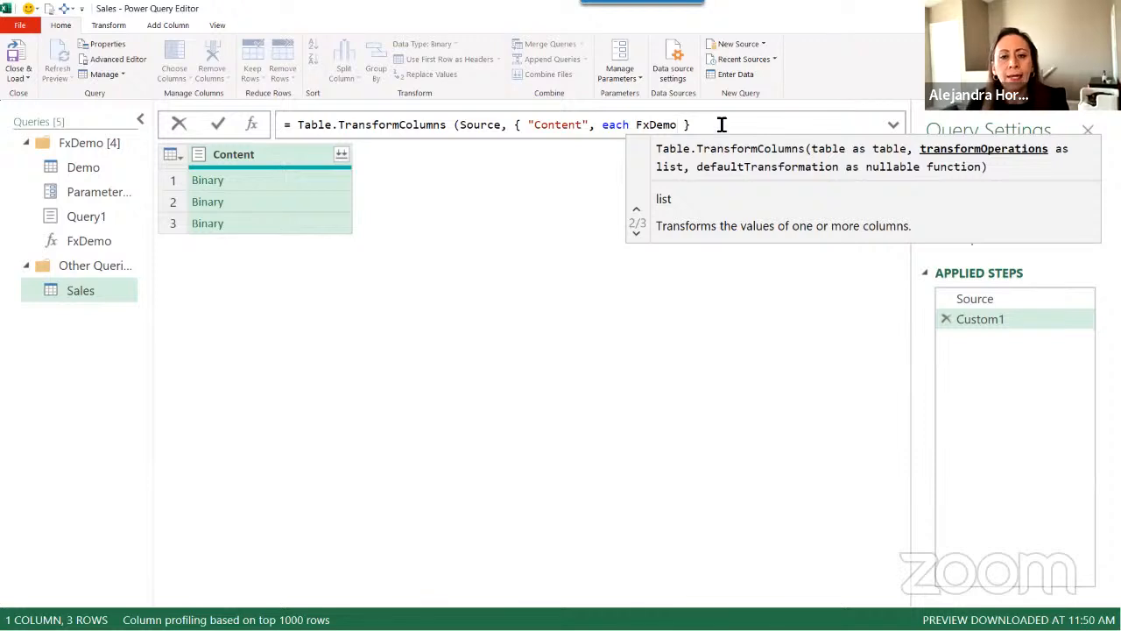
{"action": "type", "text": "("}
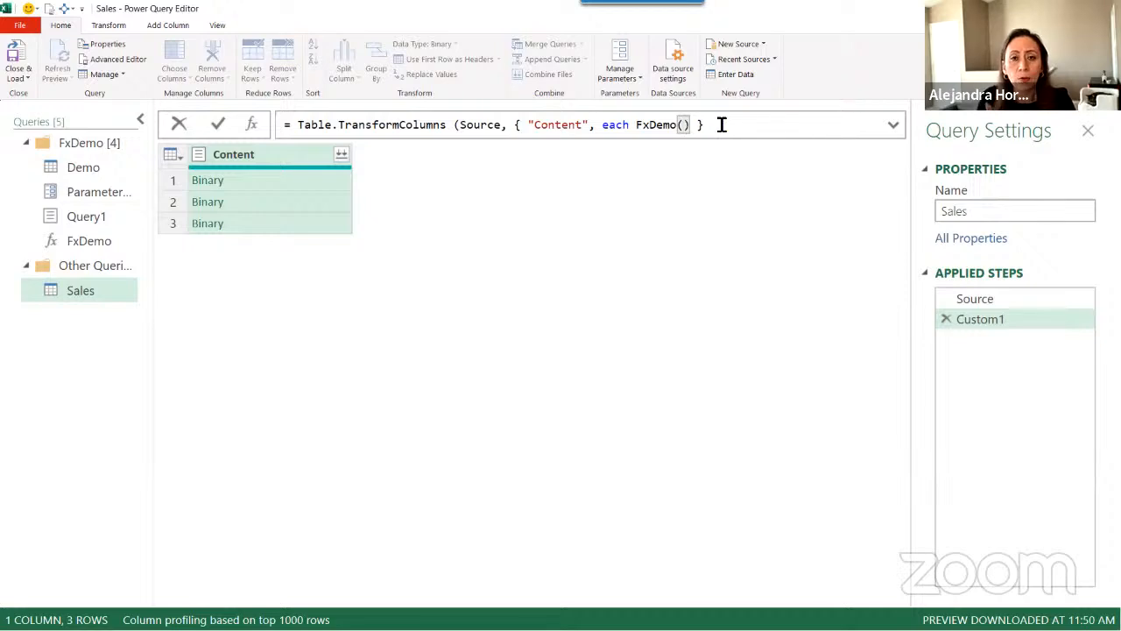
{"action": "type", "text": "_"}
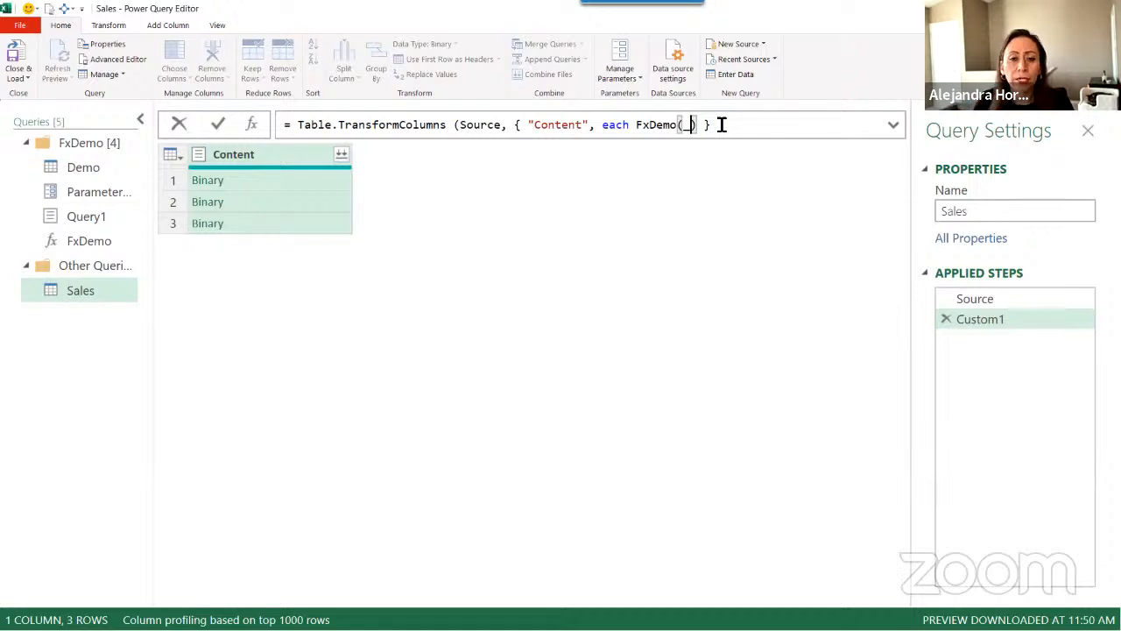
- Review the "Content" and FxDemo(_) arguments, then close the Table.TransformColumns formula's parenthesis and commit it
{"action": "left_click_drag", "start_coordinate": [530, 125], "coordinate": [590, 127]}
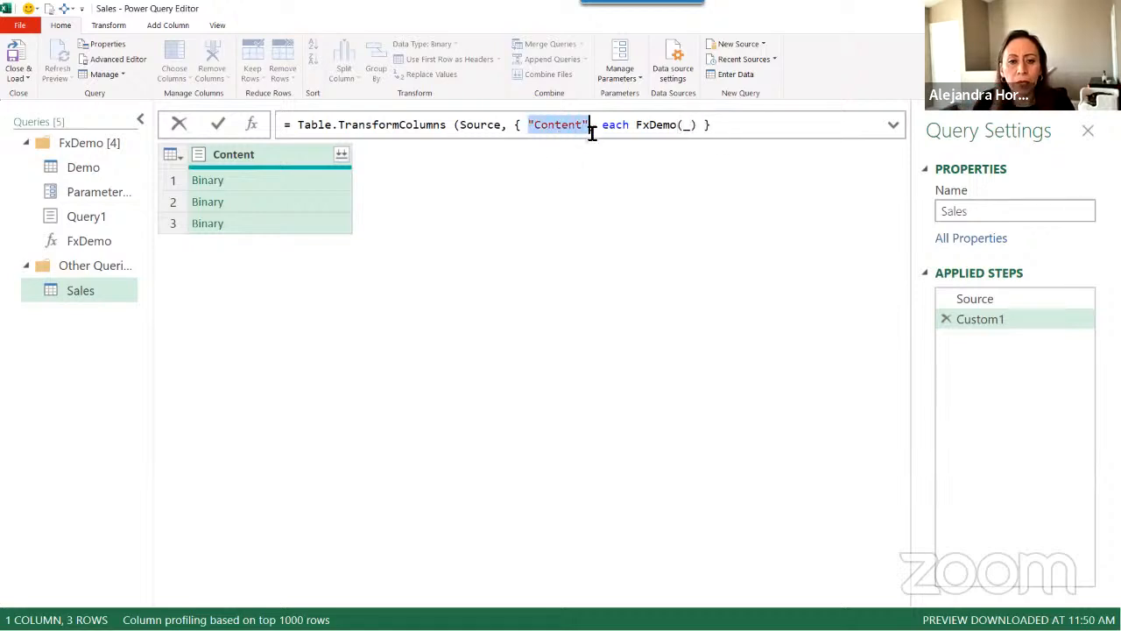
{"action": "double_click", "coordinate": [683, 126]}
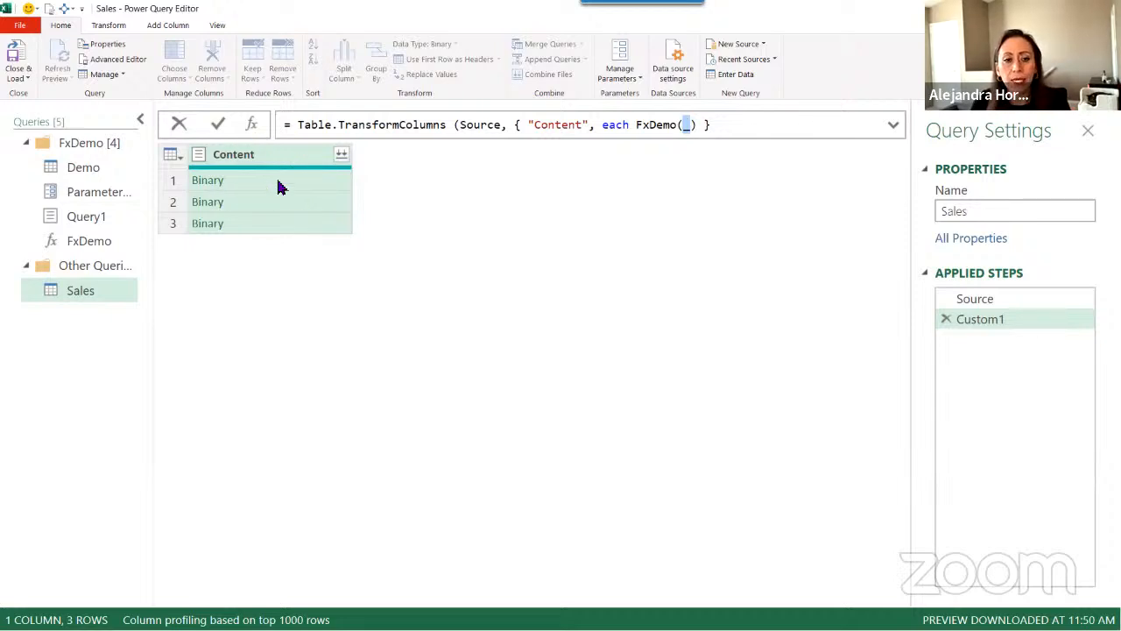
{"action": "left_click", "coordinate": [658, 125]}
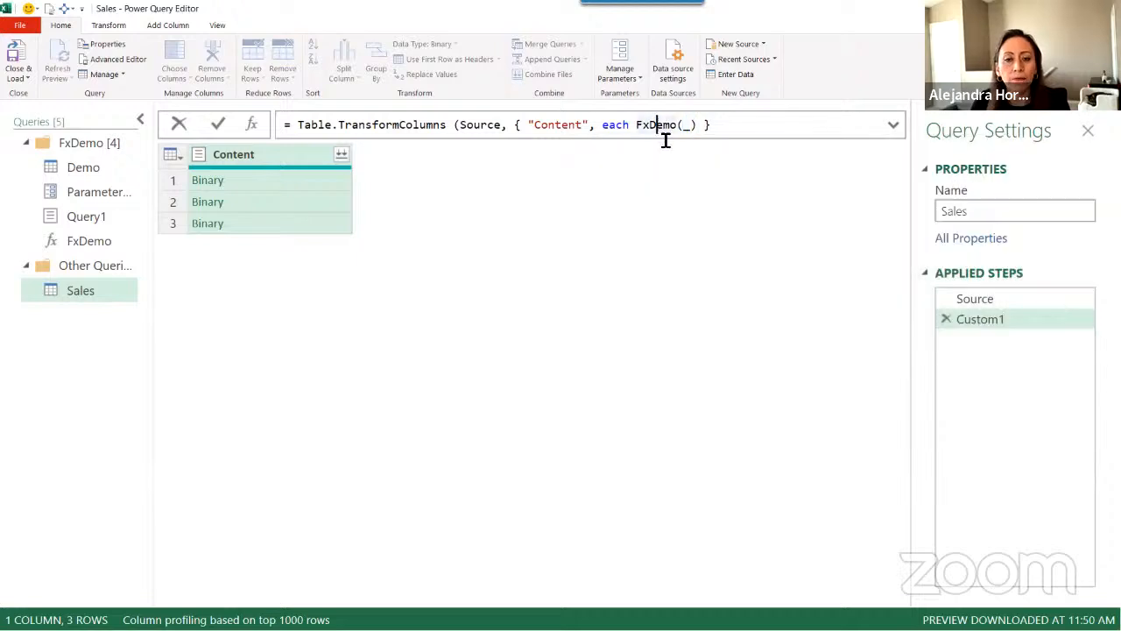
{"action": "left_click", "coordinate": [743, 125]}
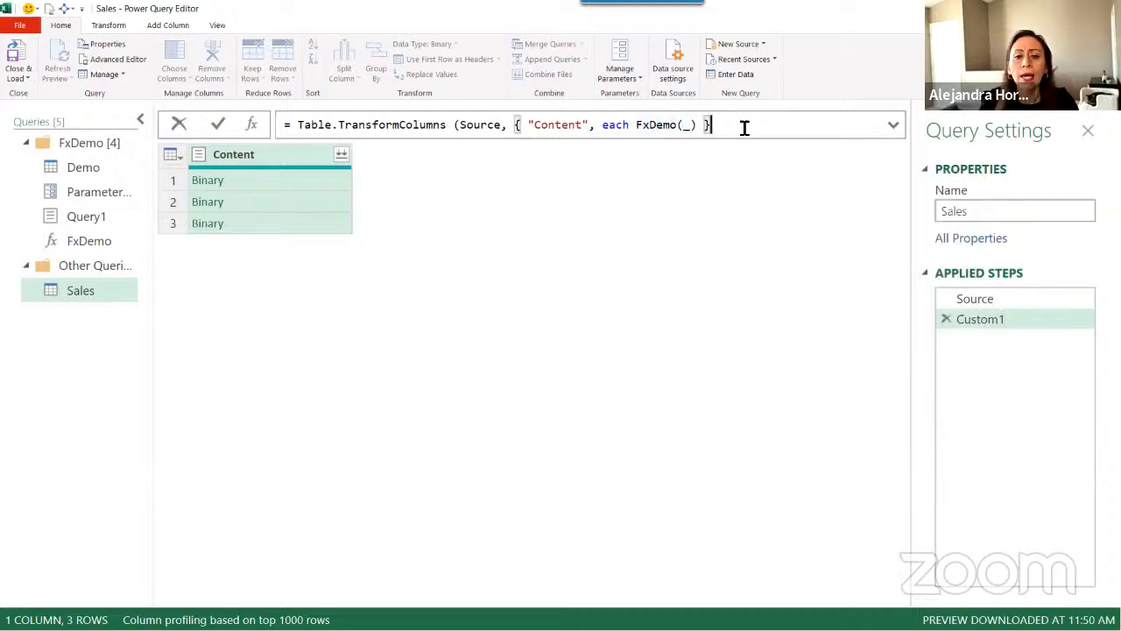
{"action": "type", "text": ")"}
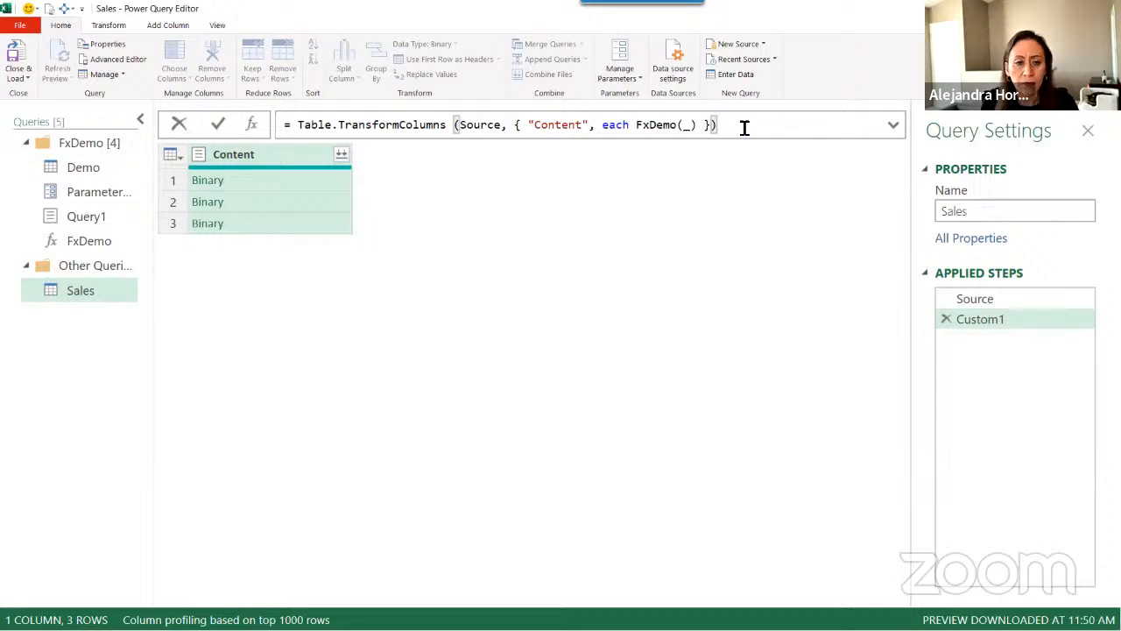
{"action": "key", "text": "Return"}
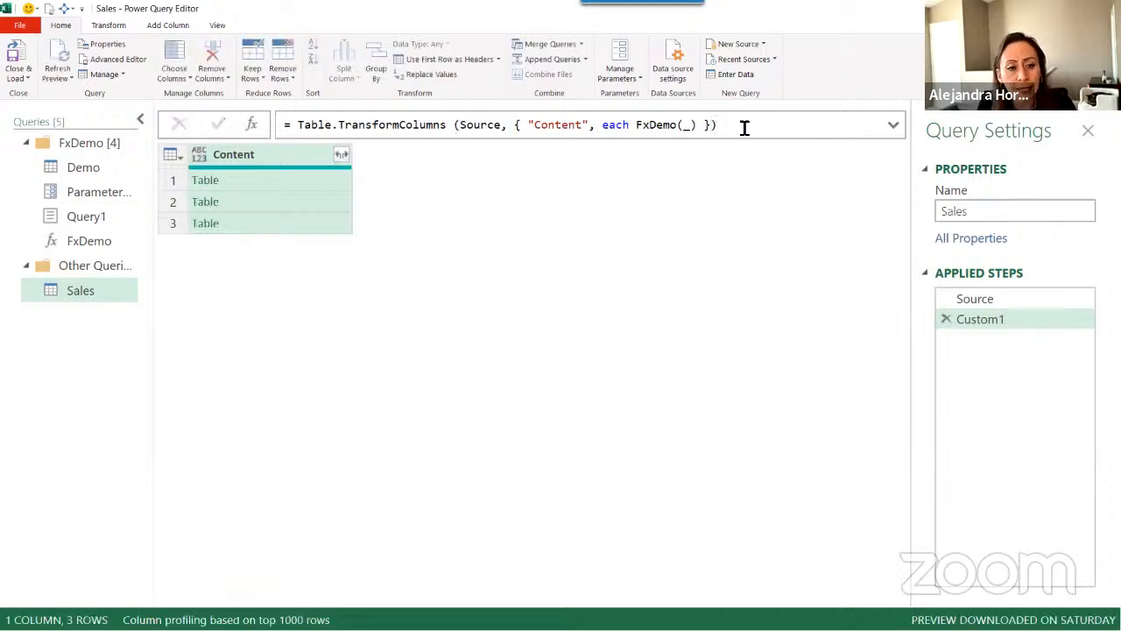
- Preview the nested table in each of the three Content rows, enlarging the preview area and examining the Month column
{"action": "left_click", "coordinate": [325, 182]}
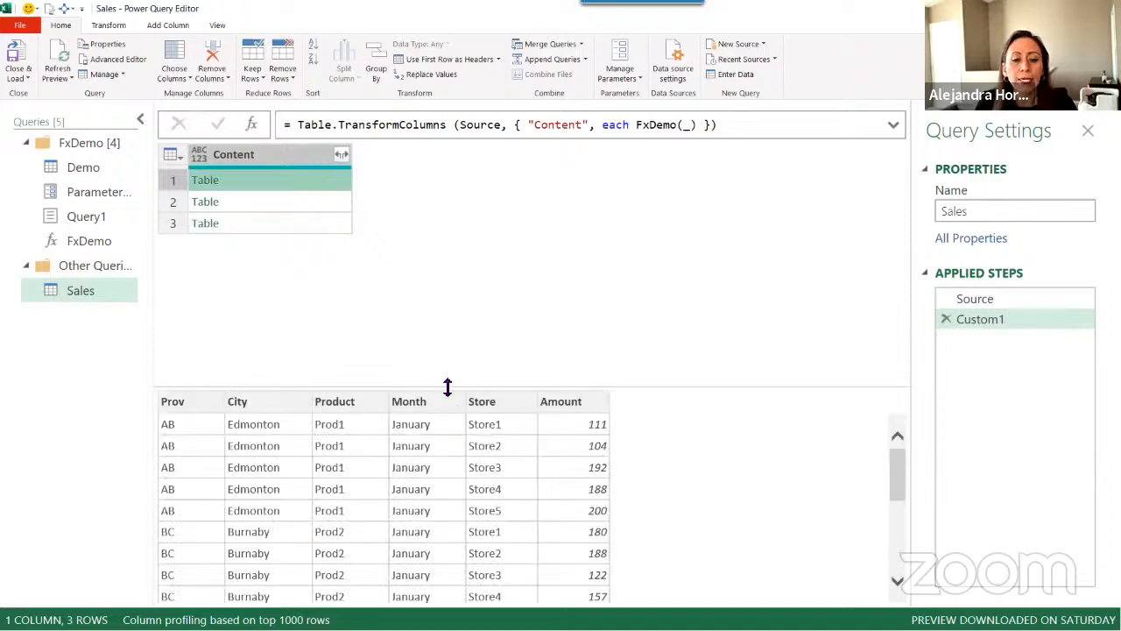
{"action": "left_click_drag", "start_coordinate": [447, 387], "coordinate": [447, 304]}
{"action": "left_click", "coordinate": [280, 202]}
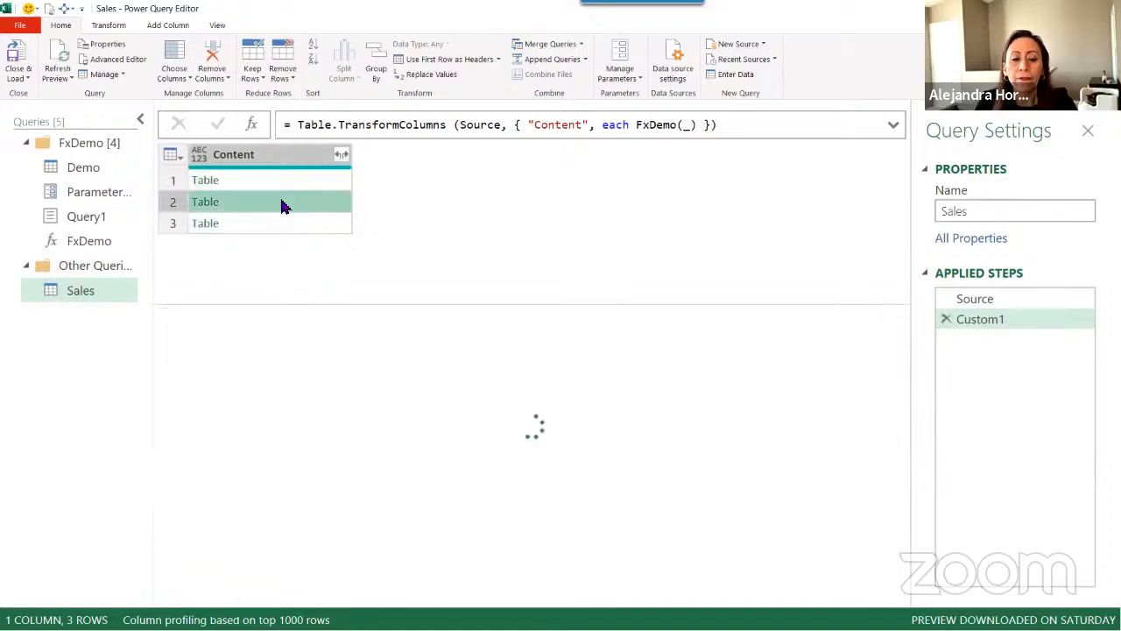
{"action": "left_click", "coordinate": [299, 225]}
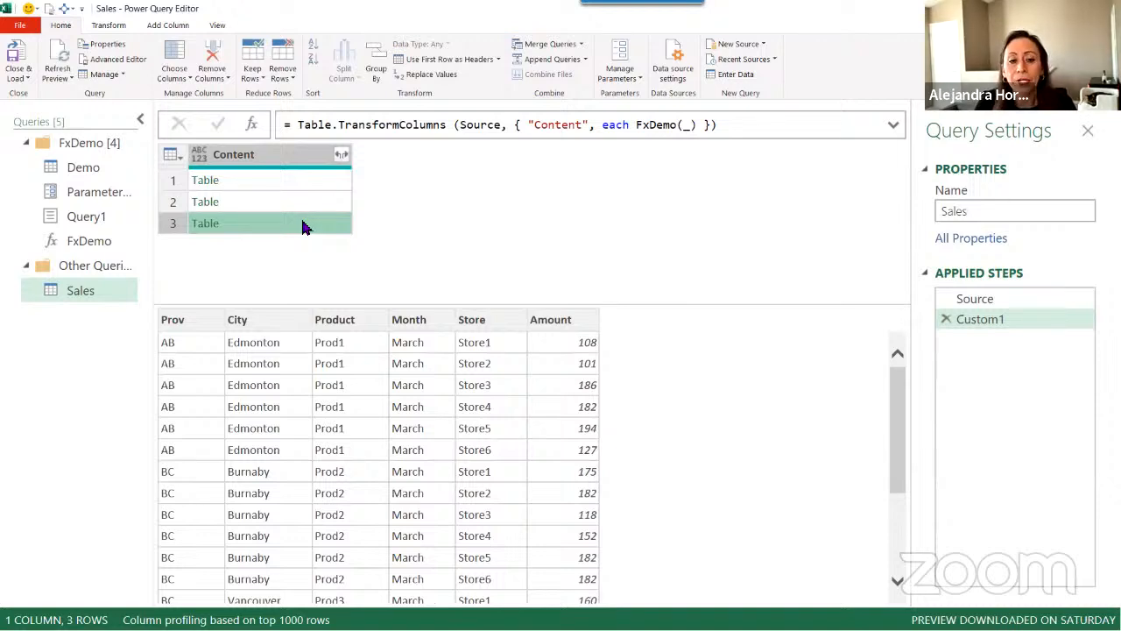
{"action": "left_click", "coordinate": [328, 181]}
{"action": "left_click", "coordinate": [328, 204]}
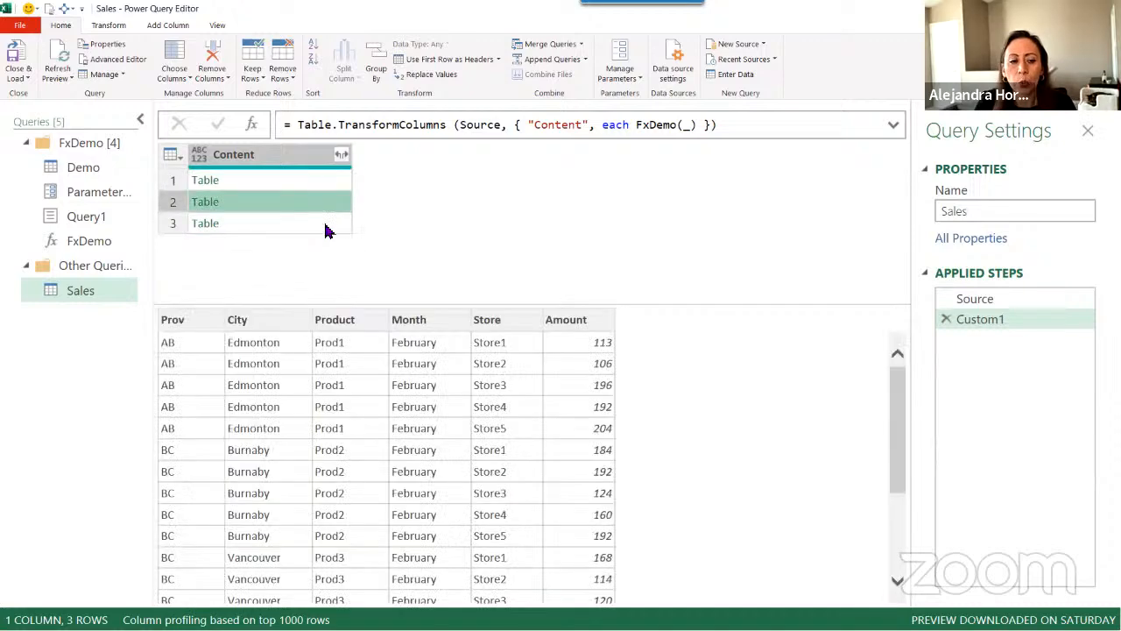
{"action": "left_click", "coordinate": [326, 225]}
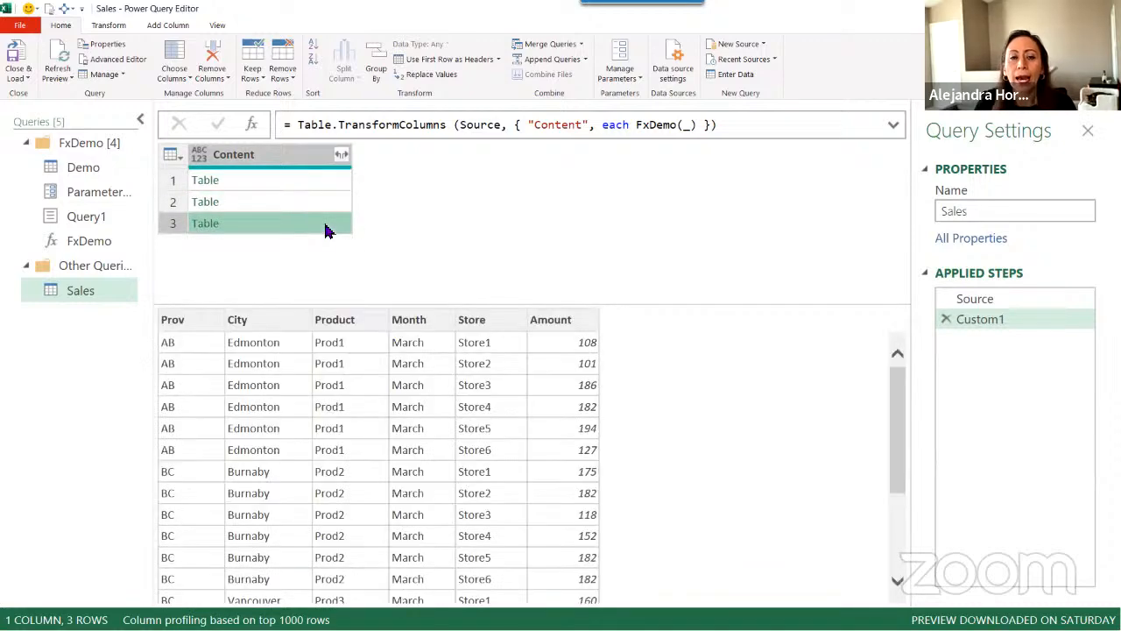
{"action": "left_click", "coordinate": [338, 182]}
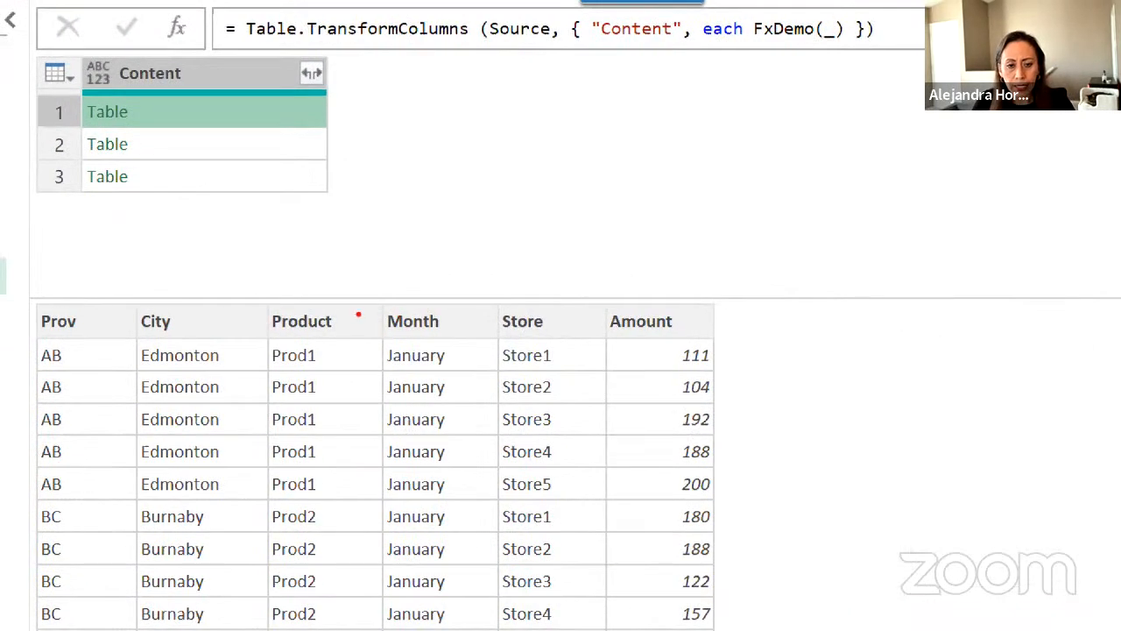
{"action": "mouse_move", "coordinate": [358, 314]}
{"action": "left_mouse_down"}
{"action": "mouse_move", "coordinate": [476, 395]}
{"action": "mouse_move", "coordinate": [484, 613]}
{"action": "left_mouse_up"}
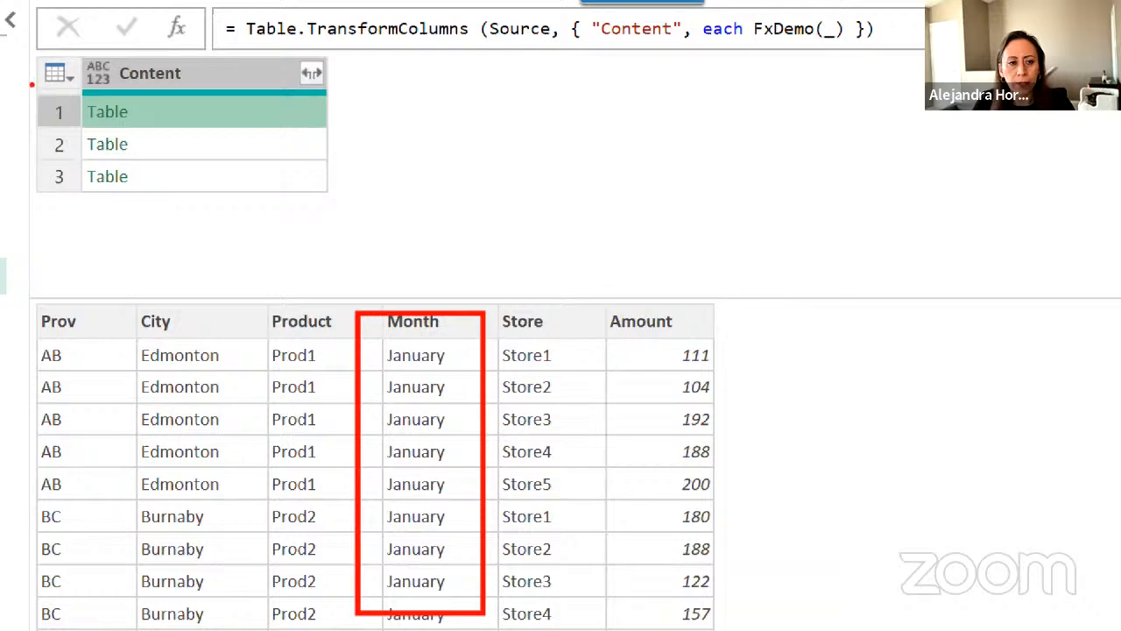
{"action": "mouse_move", "coordinate": [32, 85]}
{"action": "left_mouse_down"}
{"action": "mouse_move", "coordinate": [237, 104]}
{"action": "mouse_move", "coordinate": [267, 131]}
{"action": "left_mouse_up"}
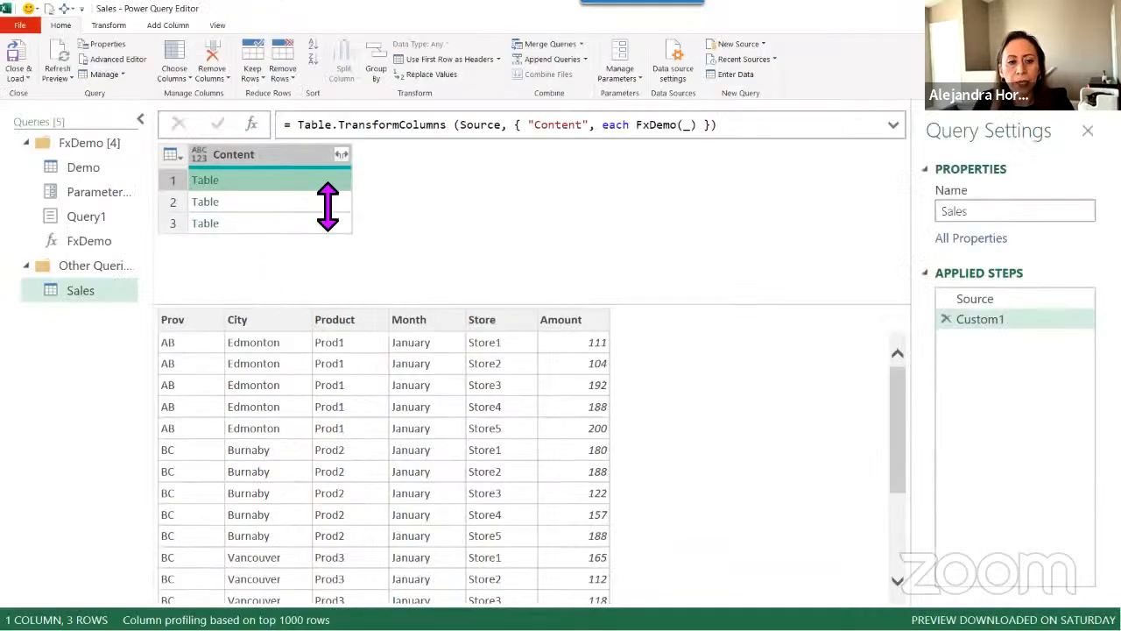
{"action": "left_click", "coordinate": [287, 149]}
{"action": "left_click", "coordinate": [334, 221]}
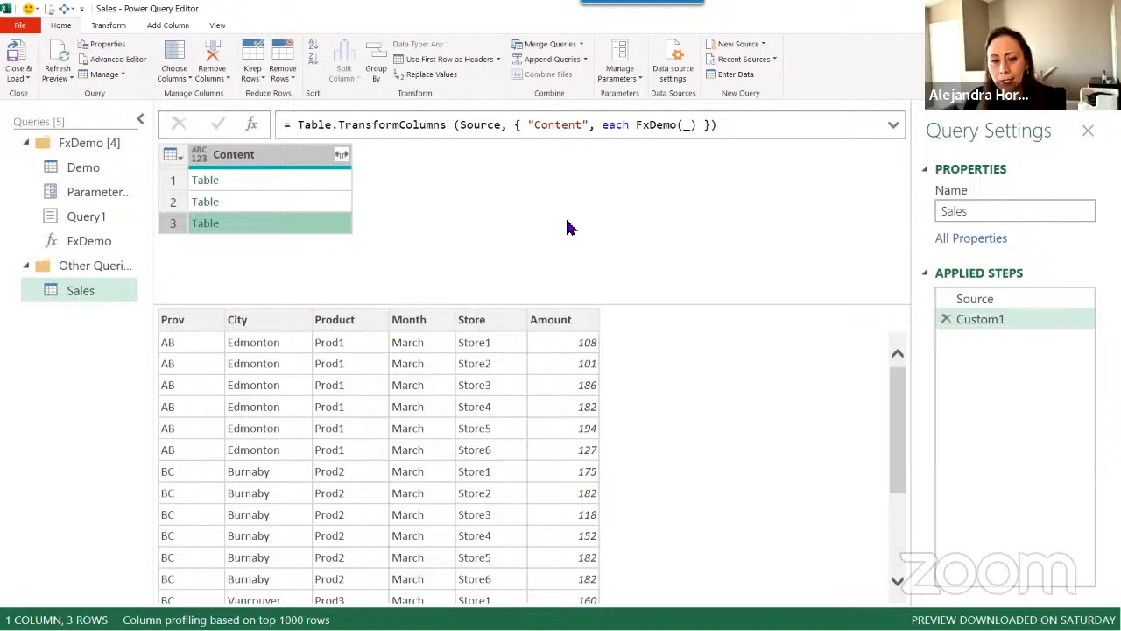
- Add a custom step to Sales after Custom1 with the formula Table.Combine (Custom1[Content]) to append the nested tables
{"action": "left_click", "coordinate": [252, 125]}
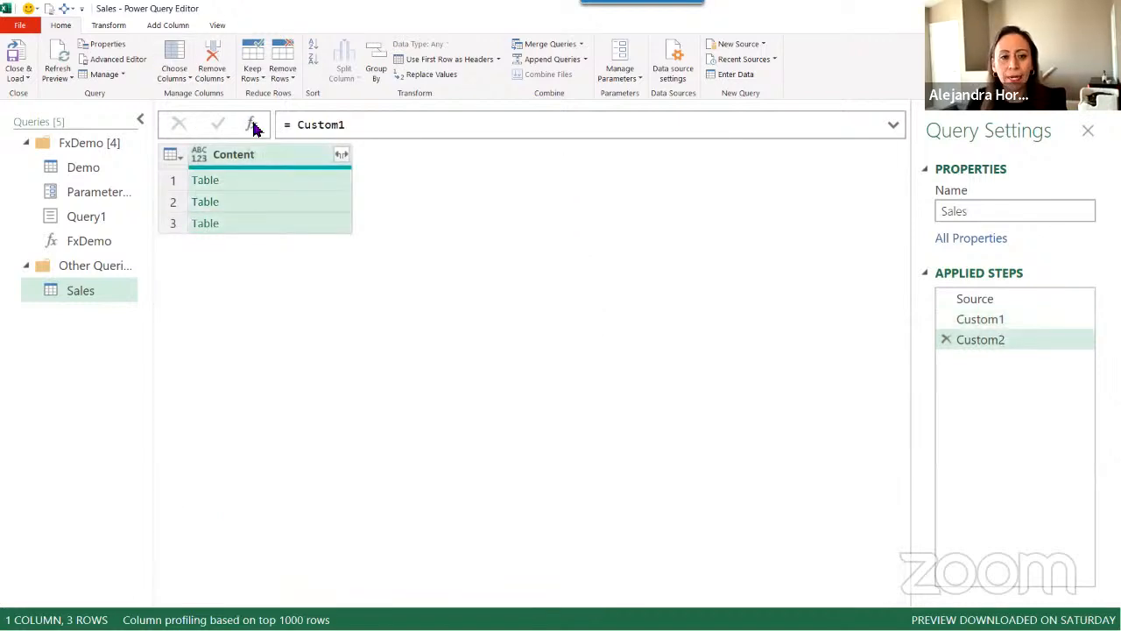
{"action": "left_click", "coordinate": [296, 126]}
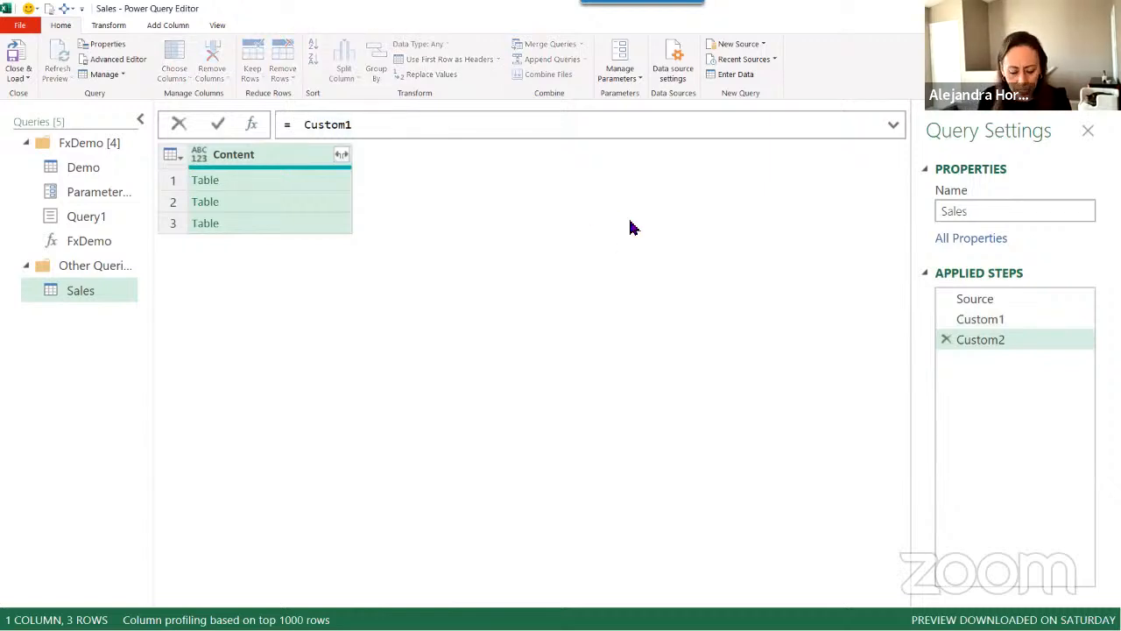
{"action": "type", "text": "tacomb"}
{"action": "key", "text": "Tab"}
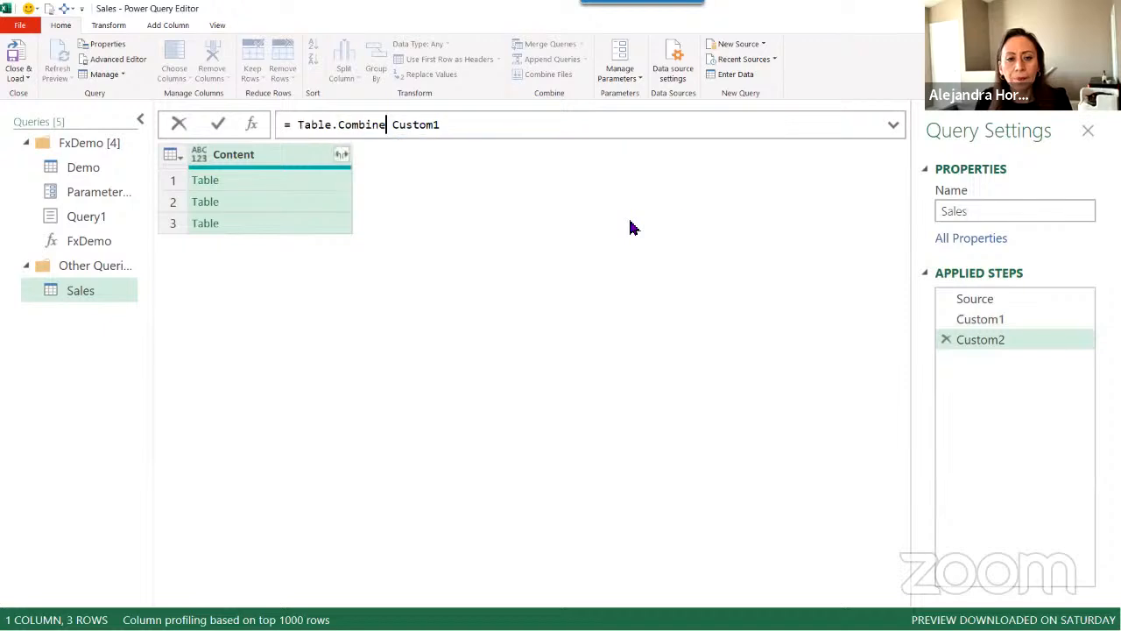
{"action": "type", "text": "("}
{"action": "key", "text": "End"}
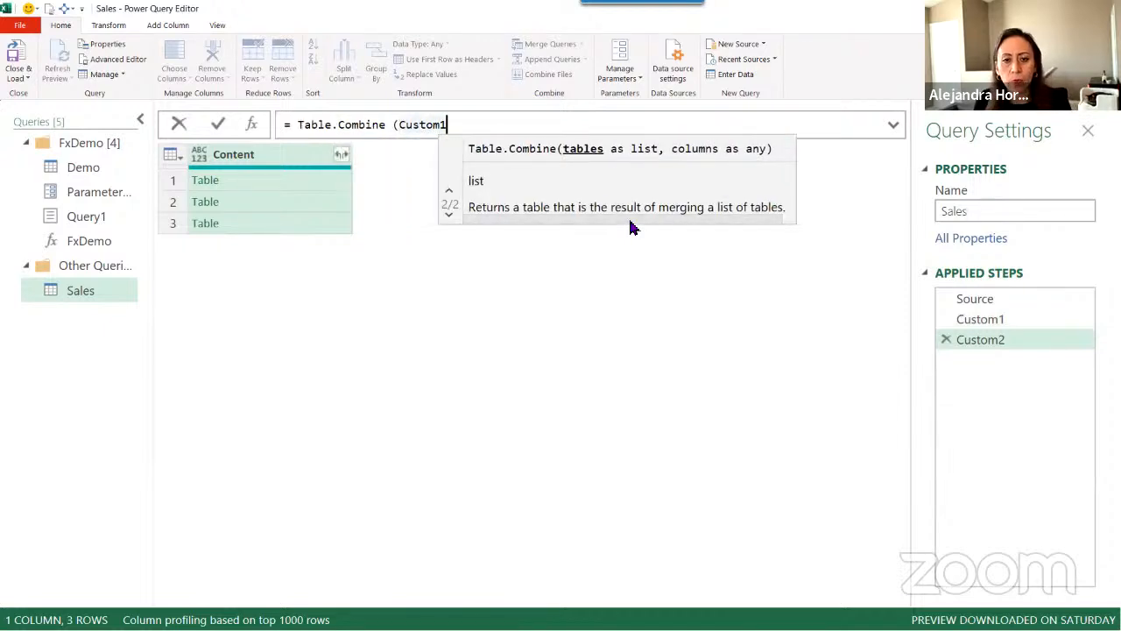
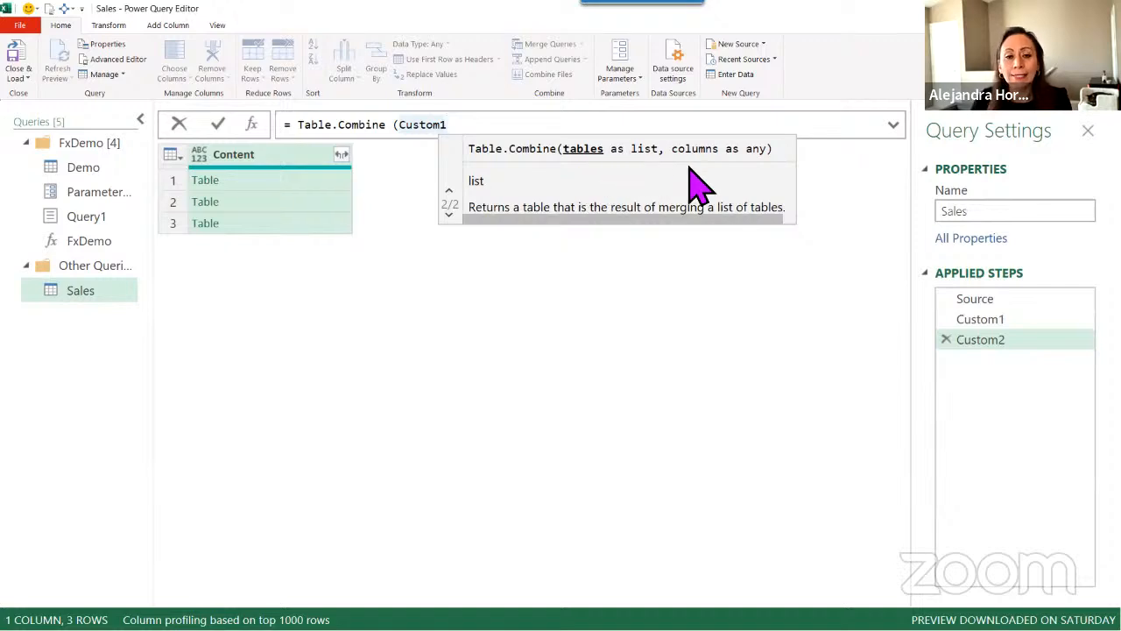
{"action": "type", "text": "["}
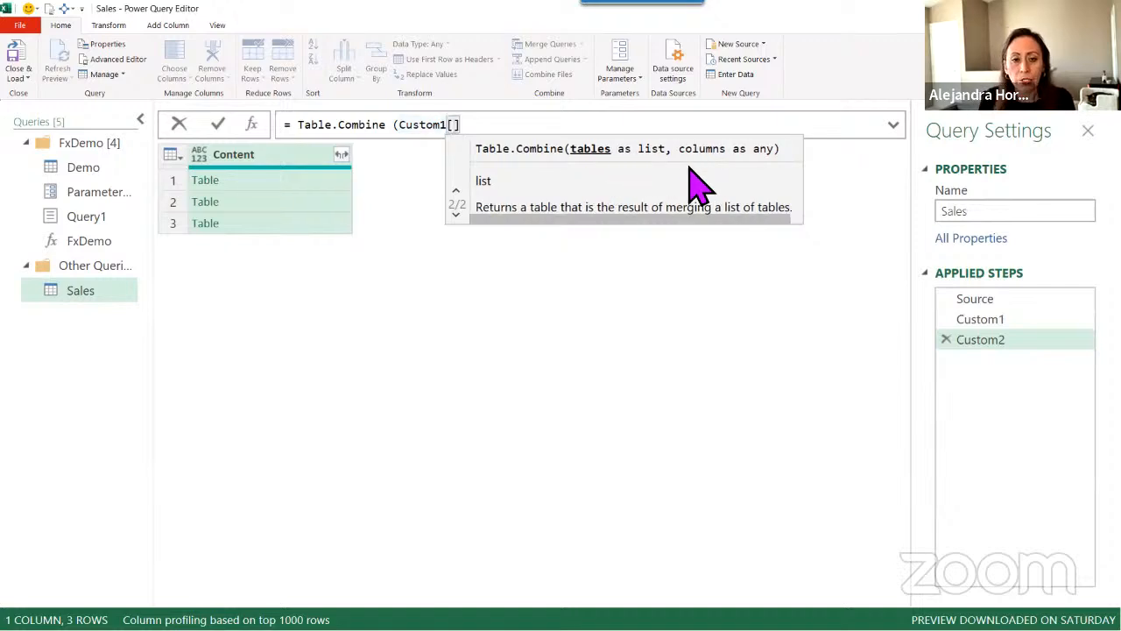
{"action": "type", "text": "Content"}
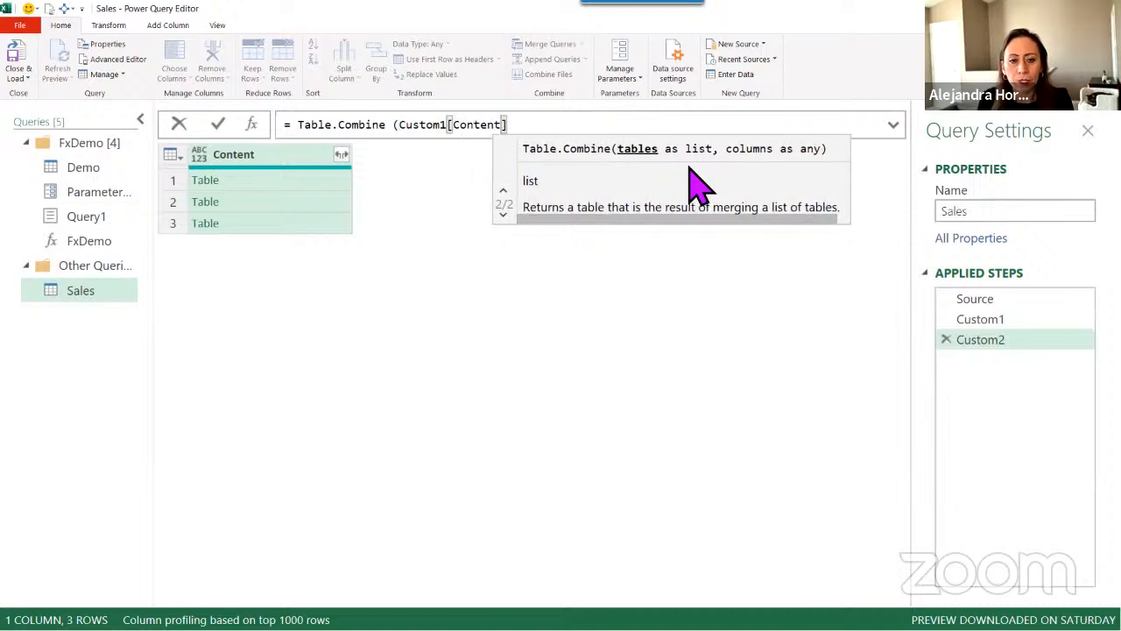
{"action": "type", "text": "])"}
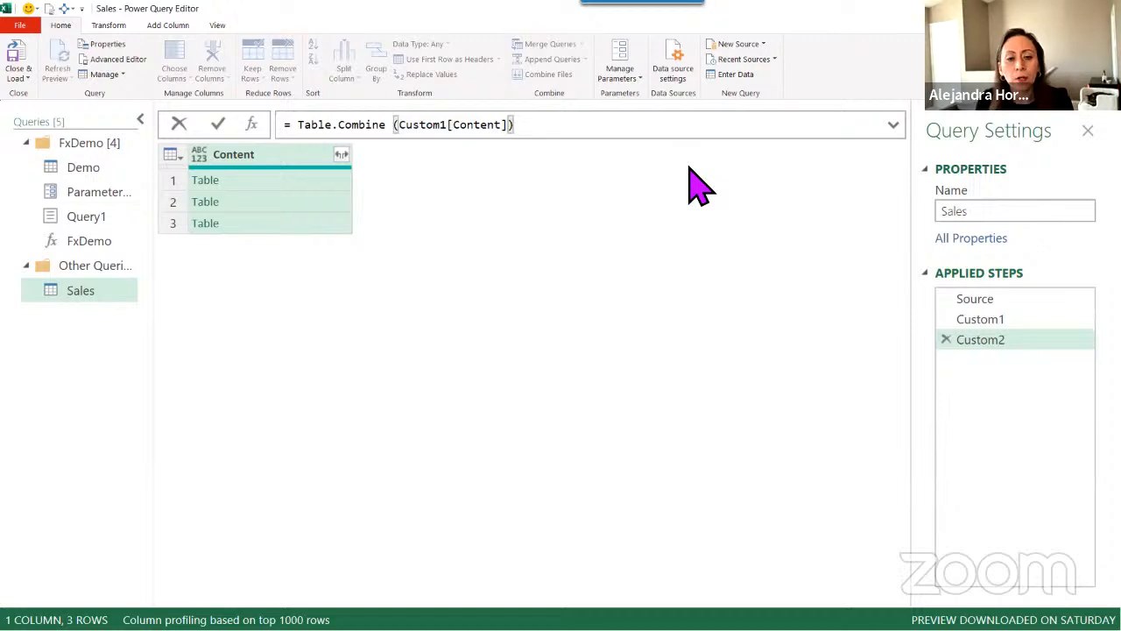
{"action": "key", "text": "Return"}
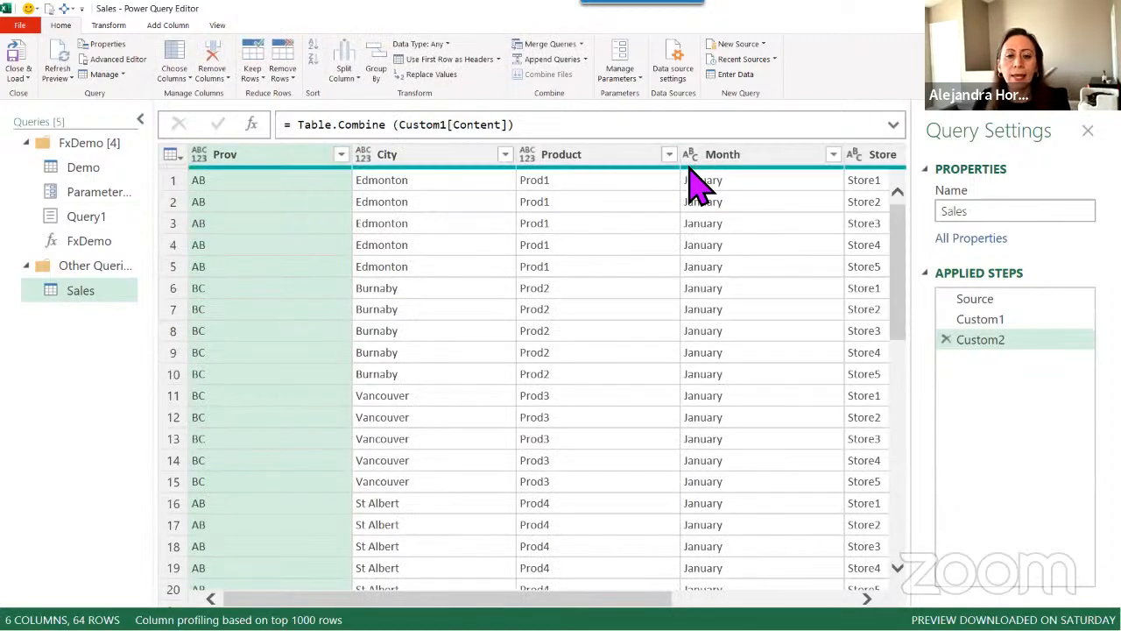
- Check which months the combined Sales table contains using the Month filter without applying it, and examine the Amount column
{"action": "left_click", "coordinate": [833, 155]}
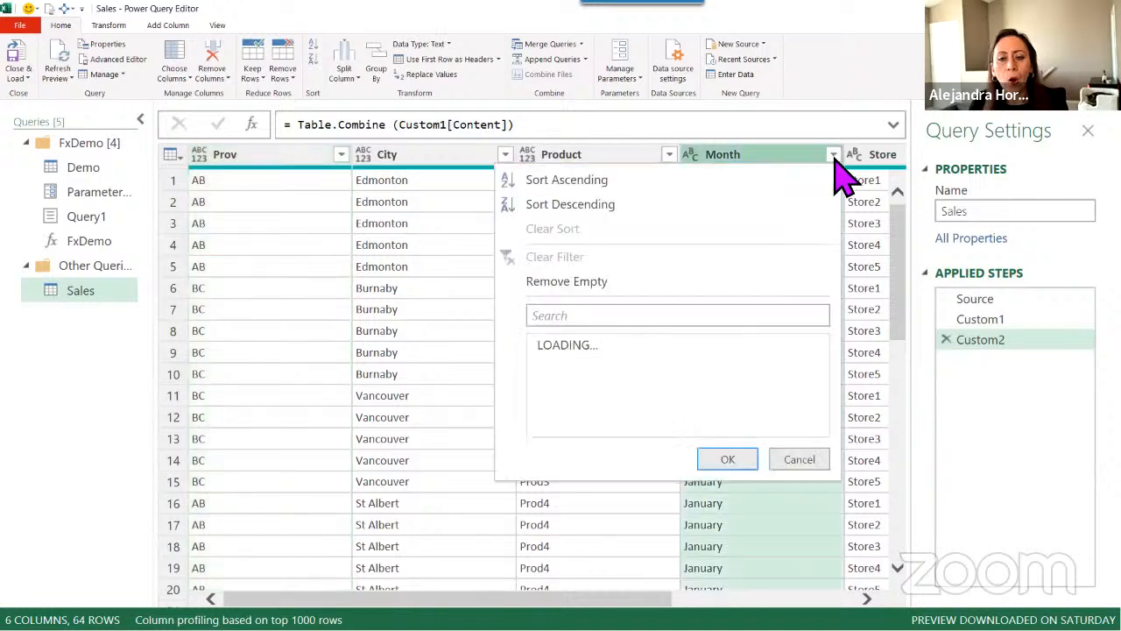
{"action": "left_click", "coordinate": [596, 410]}
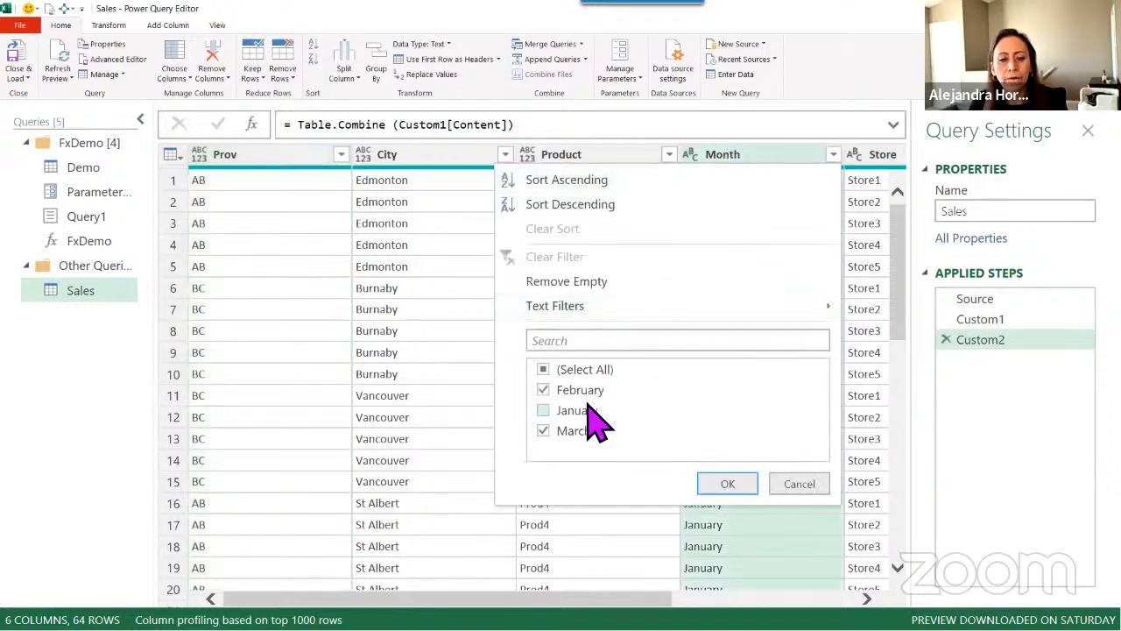
{"action": "left_click", "coordinate": [589, 408]}
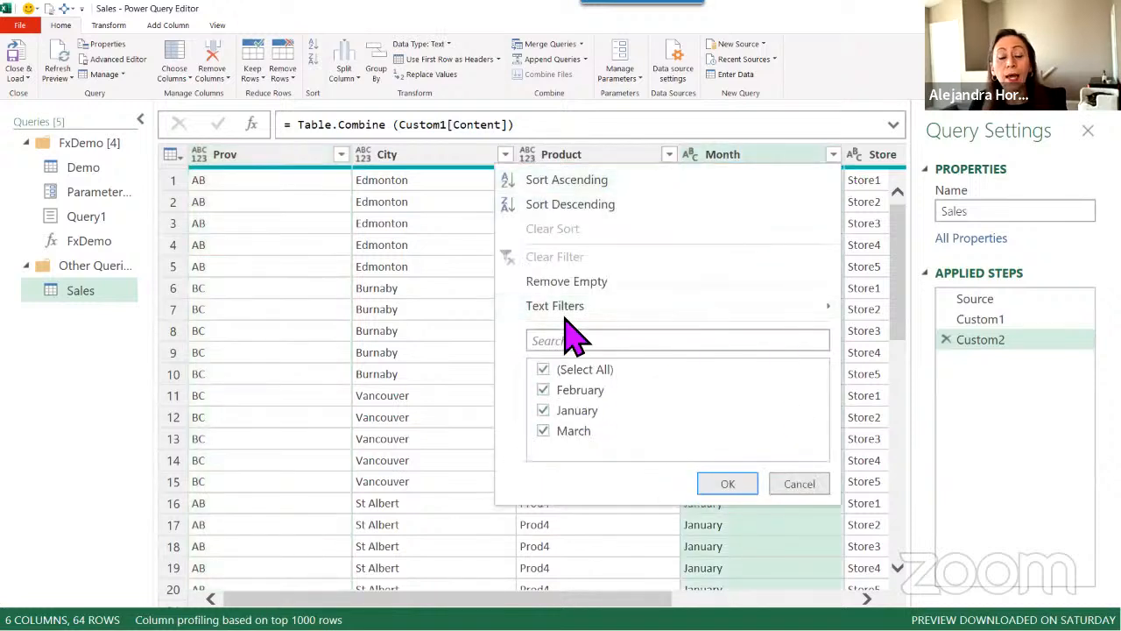
{"action": "left_click", "coordinate": [802, 485]}
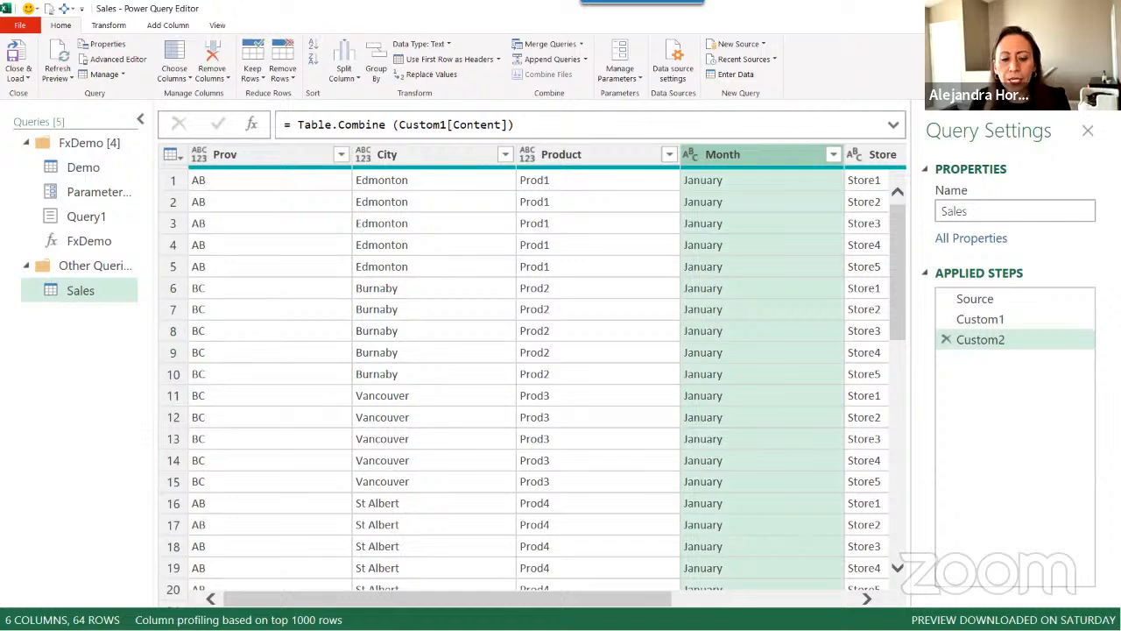
{"action": "scroll", "coordinate": [543, 367], "scroll_direction": "right", "scroll_amount": 5}
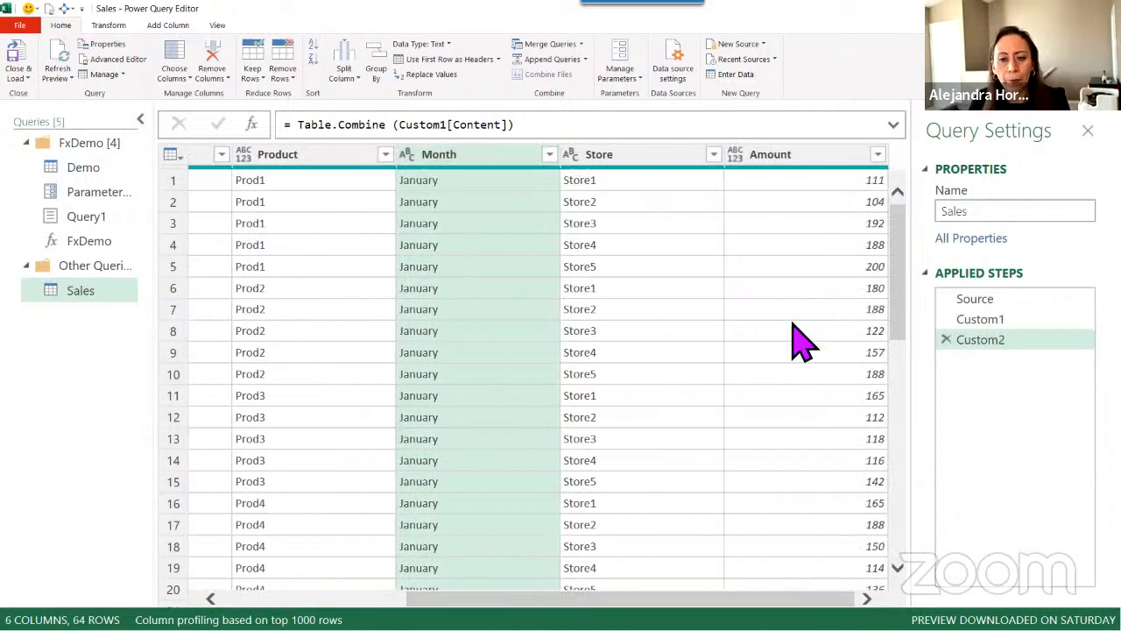
{"action": "left_click", "coordinate": [818, 160]}
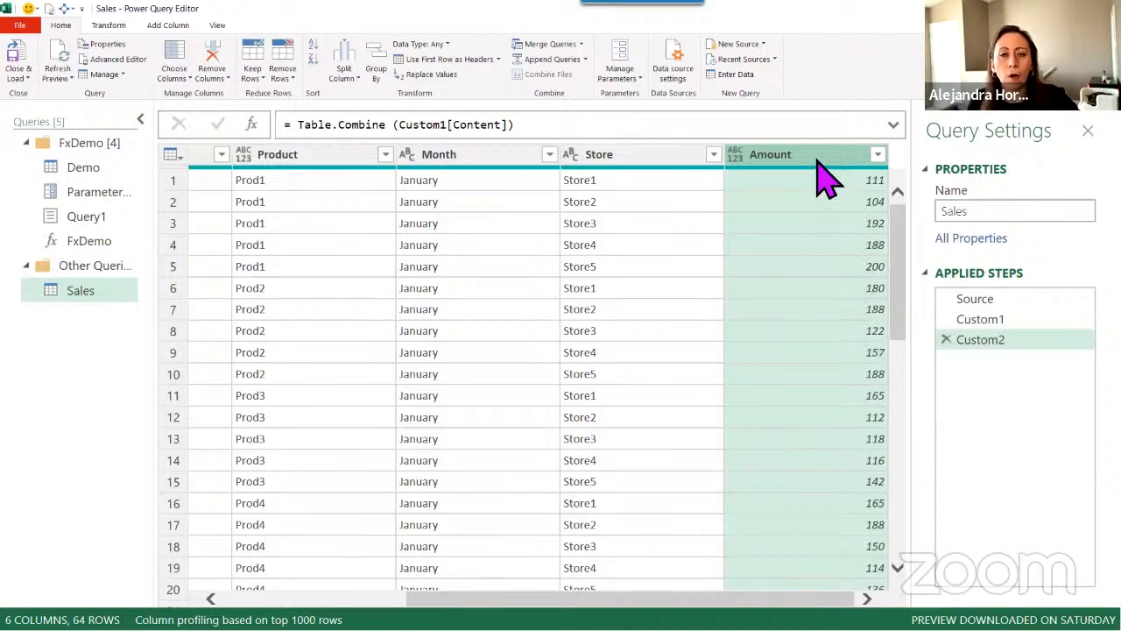
- In the Demo query, add a column after the Split step that multiplies Amount by 0.1
{"action": "left_click", "coordinate": [91, 167]}
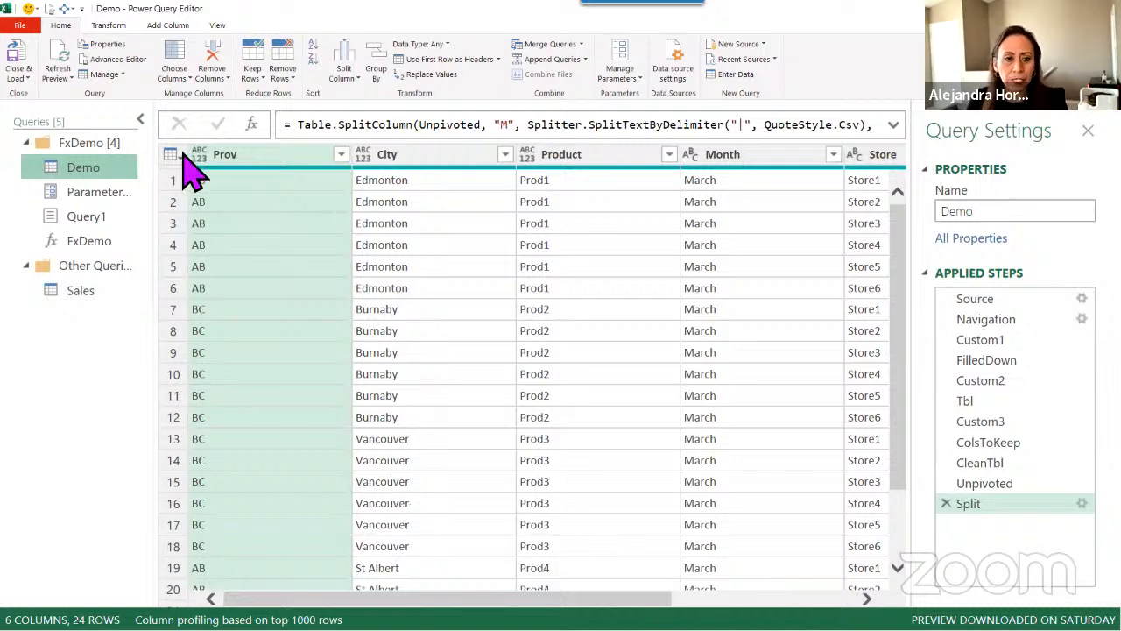
{"action": "left_click_drag", "start_coordinate": [465, 599], "coordinate": [646, 599]}
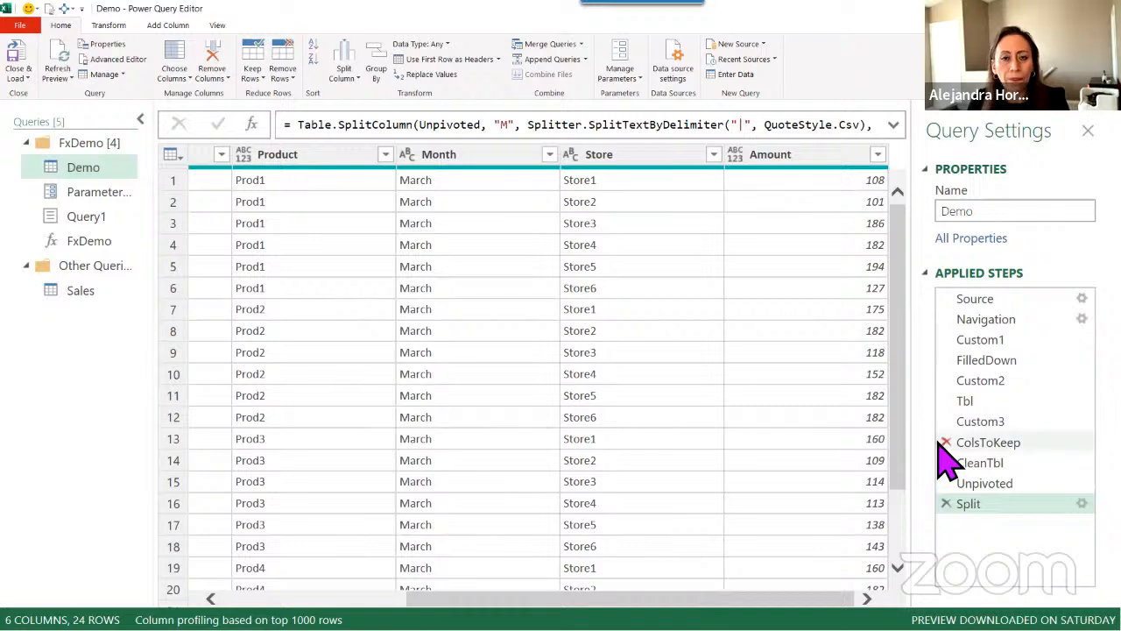
{"action": "left_click", "coordinate": [167, 25]}
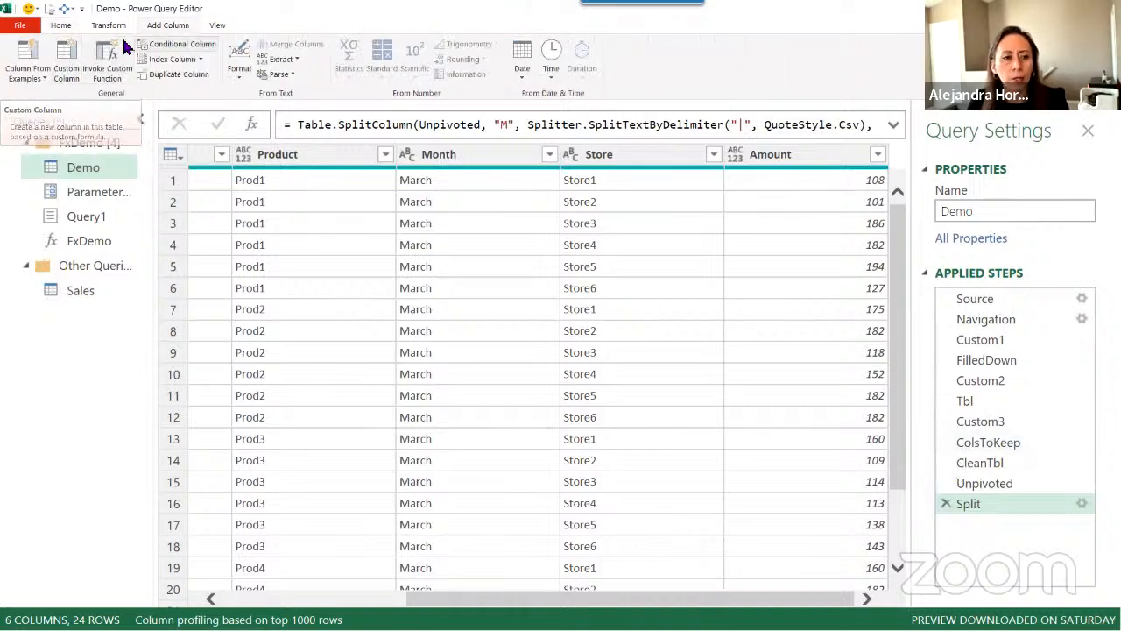
{"action": "left_click", "coordinate": [835, 155]}
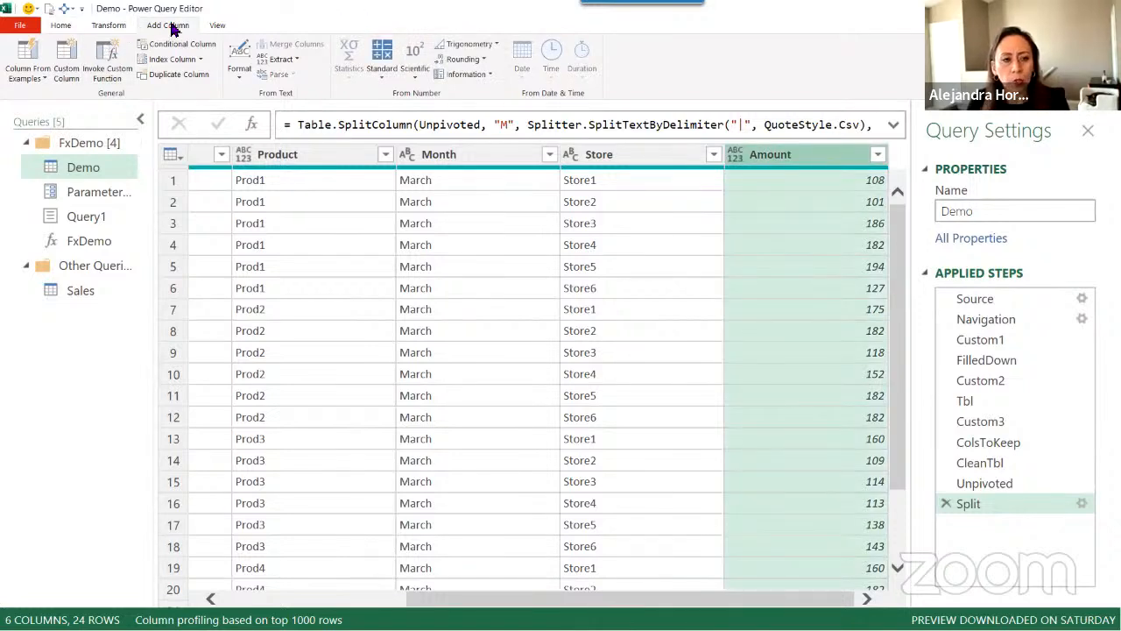
{"action": "left_click", "coordinate": [388, 81]}
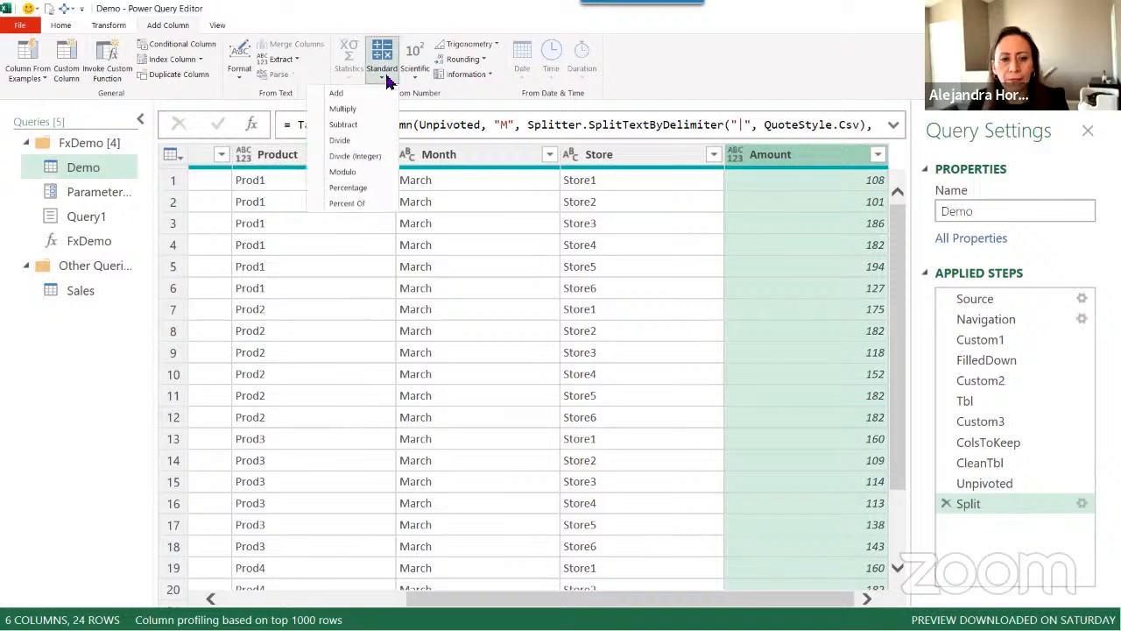
{"action": "left_click", "coordinate": [360, 112]}
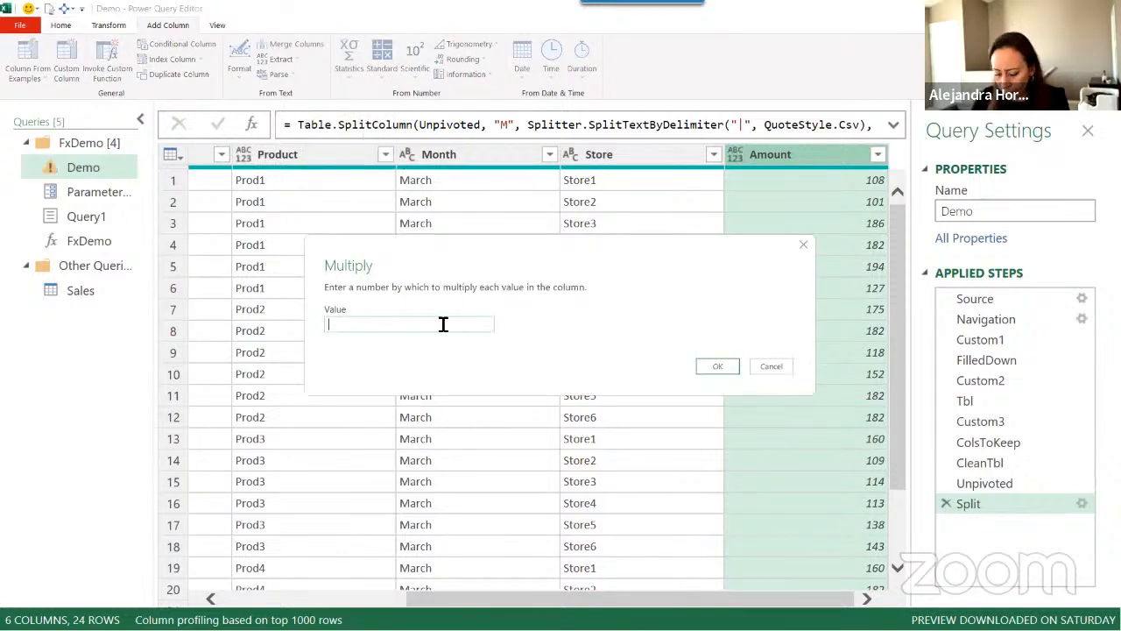
{"action": "type", "text": ".1"}
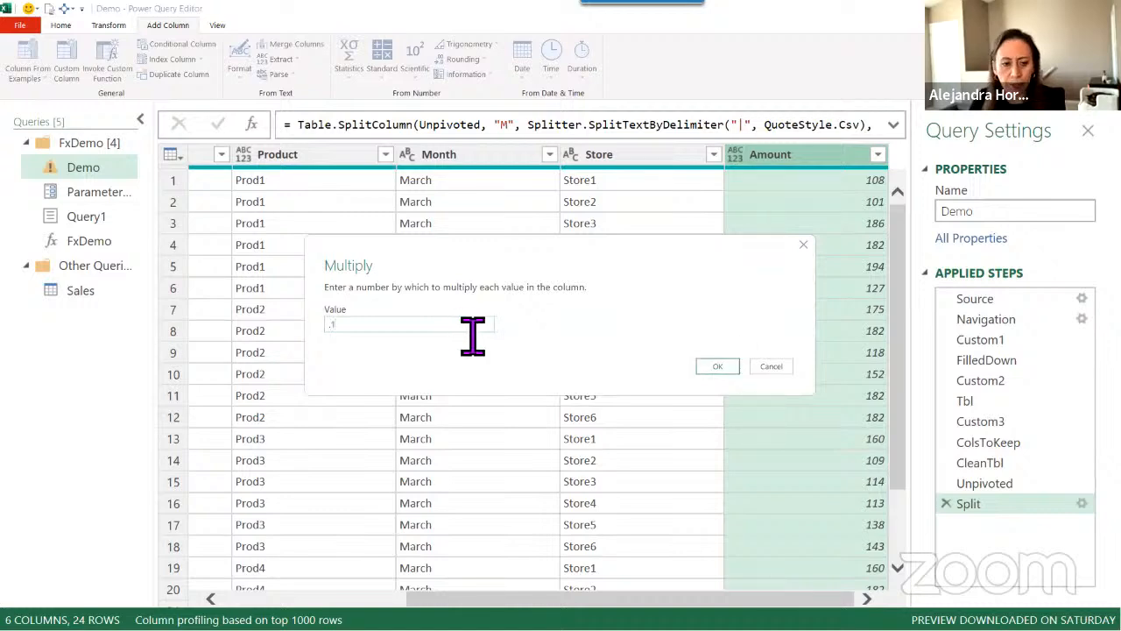
{"action": "left_click", "coordinate": [715, 368]}
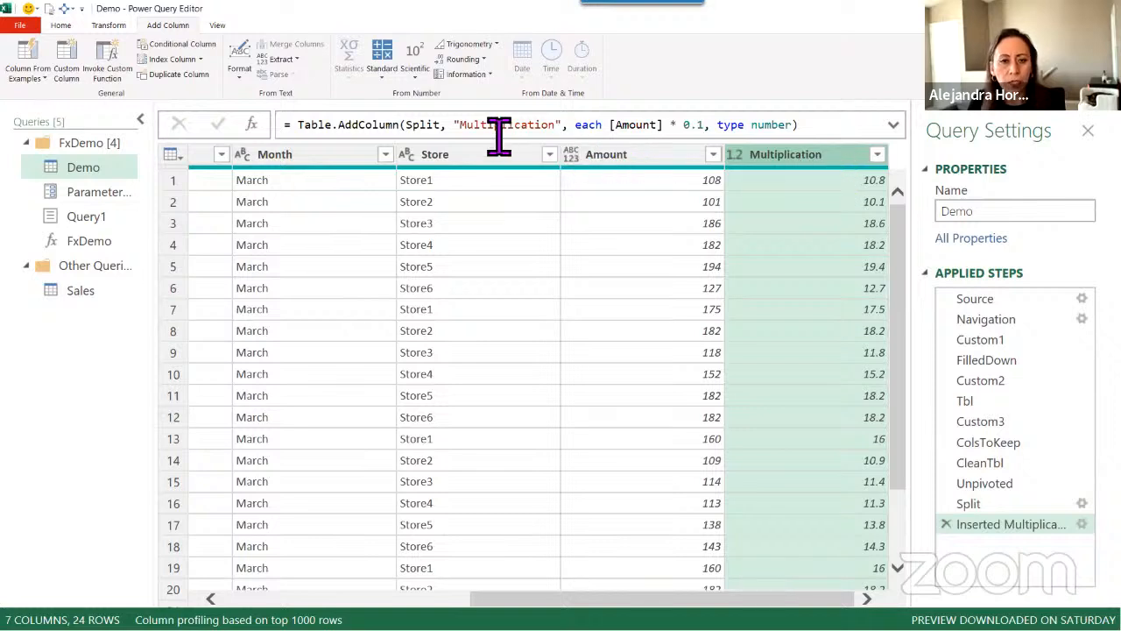
- Change the multiplication column's name to Overhead in its formula and rename the applied step as OH
{"action": "left_click_drag", "start_coordinate": [459, 125], "coordinate": [555, 128]}
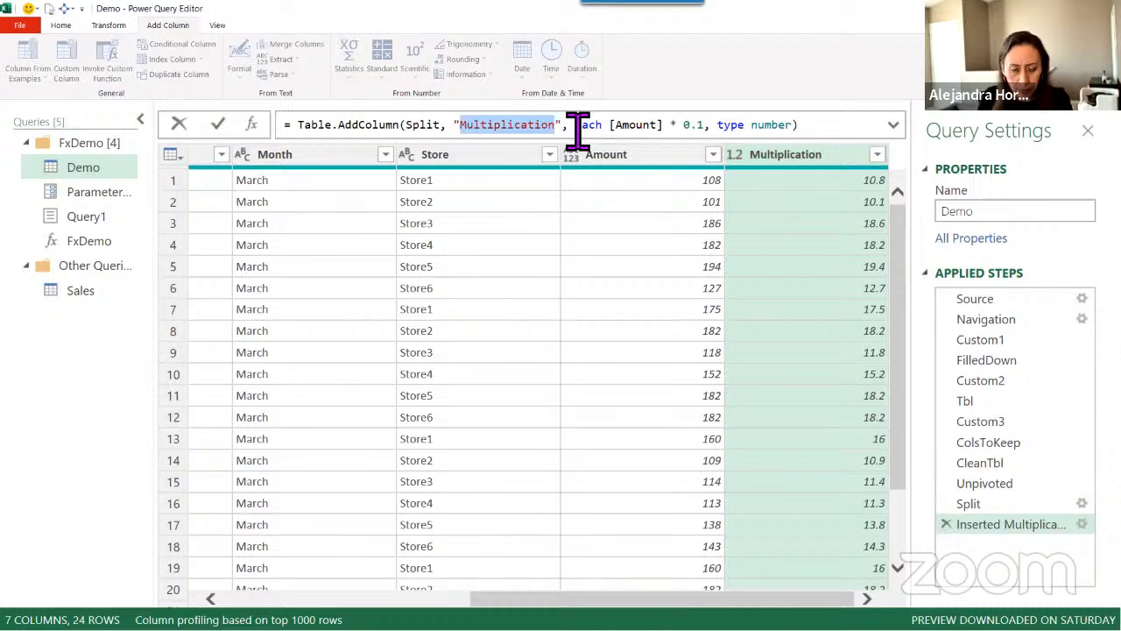
{"action": "type", "text": "Overhead"}
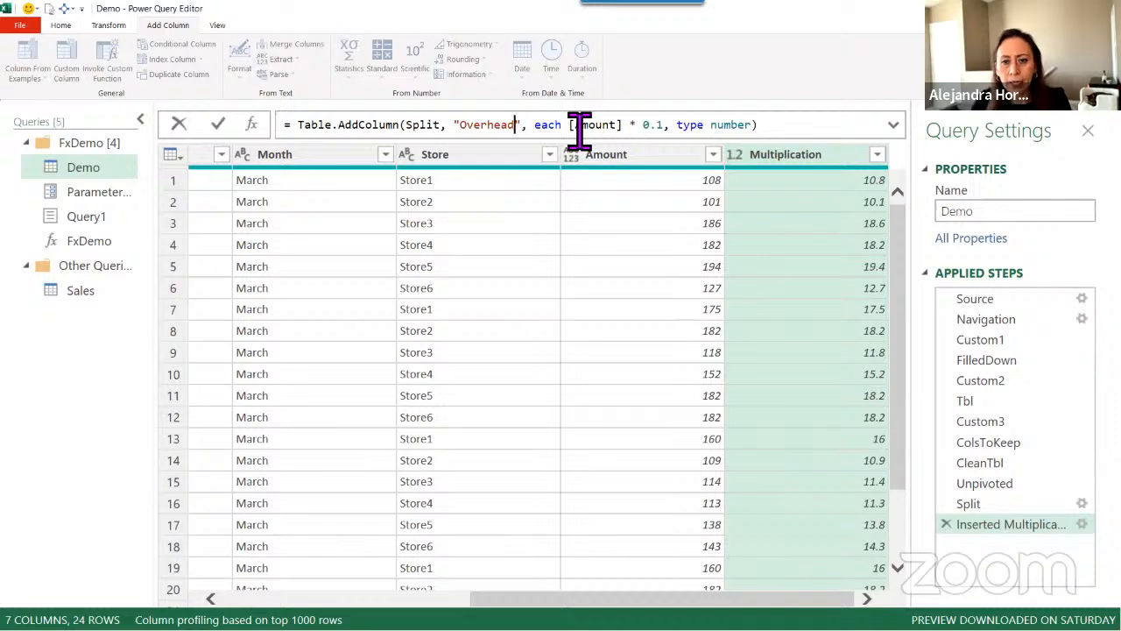
{"action": "left_click", "coordinate": [963, 523]}
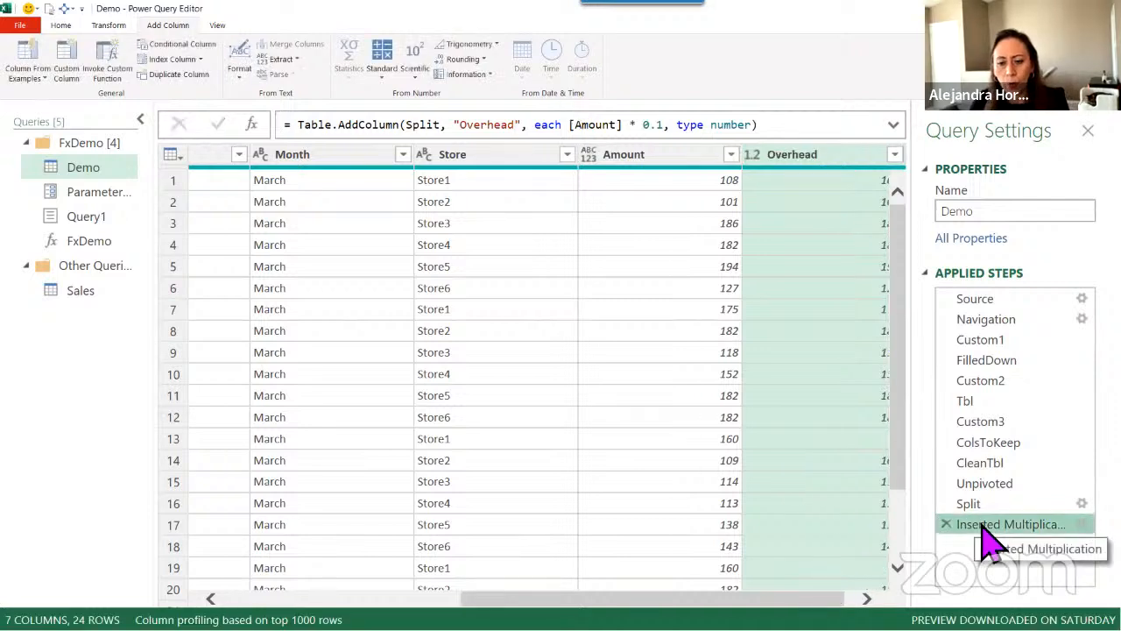
{"action": "double_click", "coordinate": [1001, 525]}
{"action": "type", "text": "OH"}
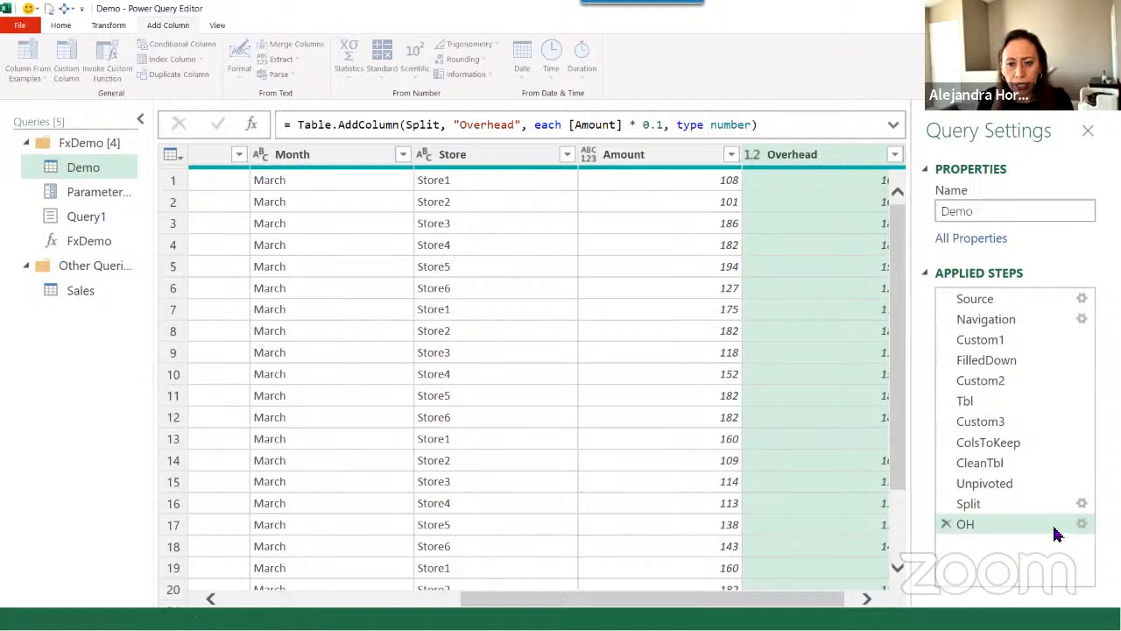
{"action": "key", "text": "Return"}
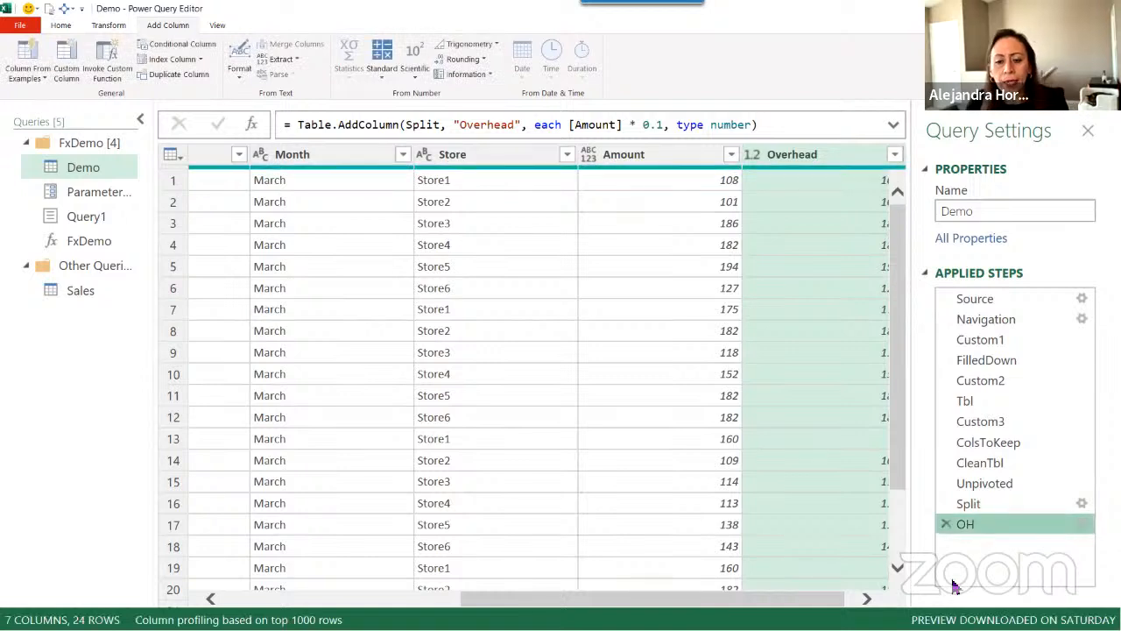
- Add a column to Demo that sums the Amount and Overhead columns
{"action": "left_click", "coordinate": [867, 599]}
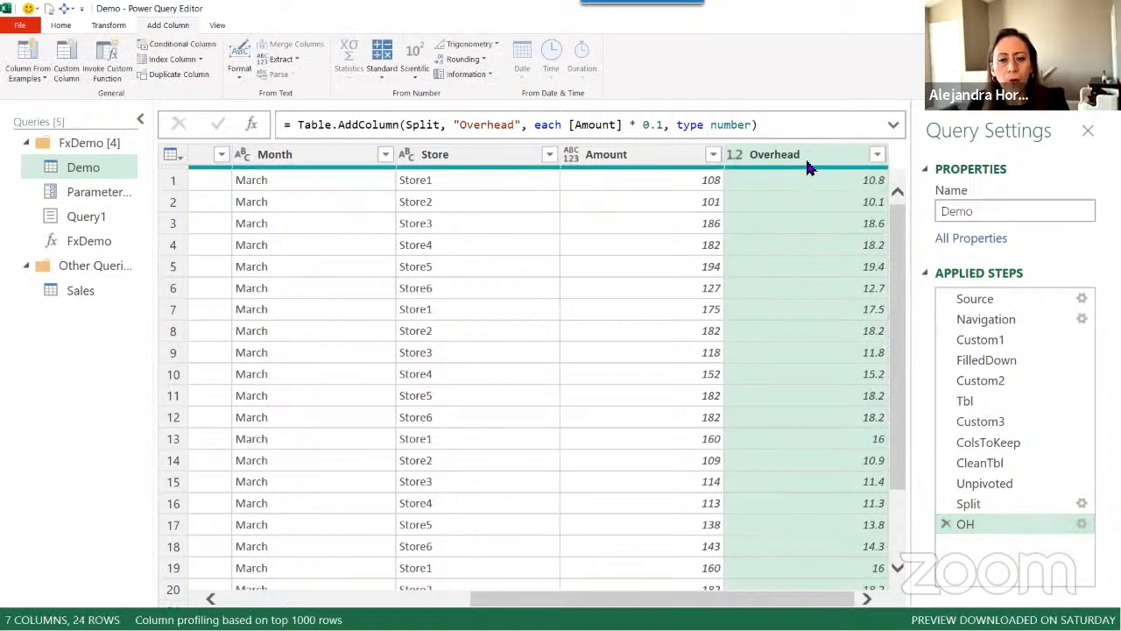
{"action": "left_click", "coordinate": [665, 163]}
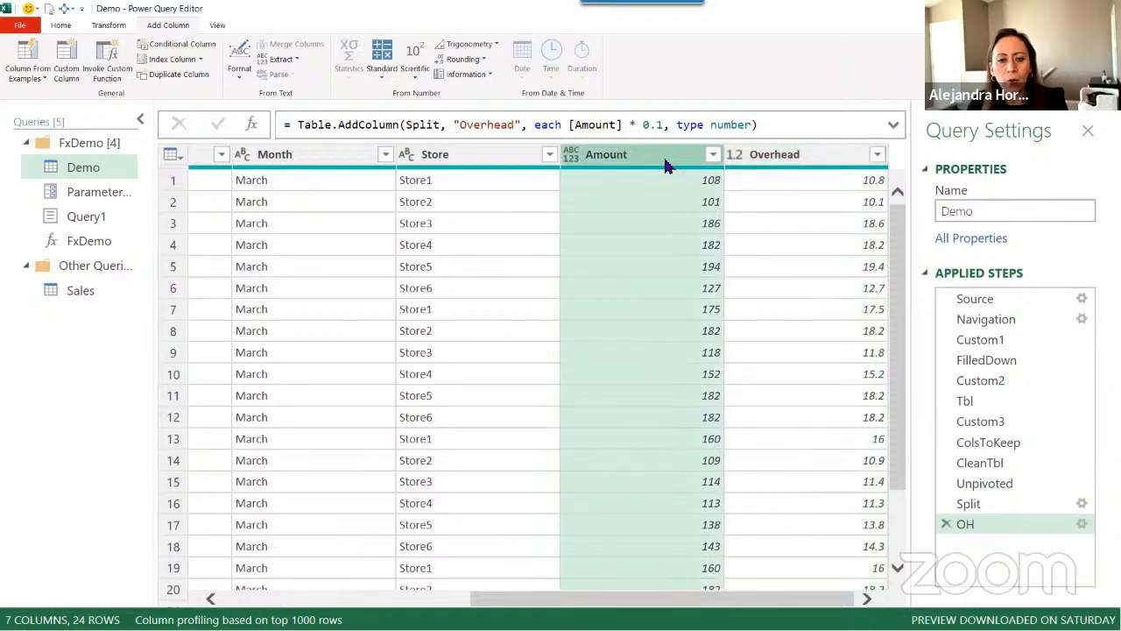
{"action": "left_click", "coordinate": [778, 157], "text": "ctrl"}
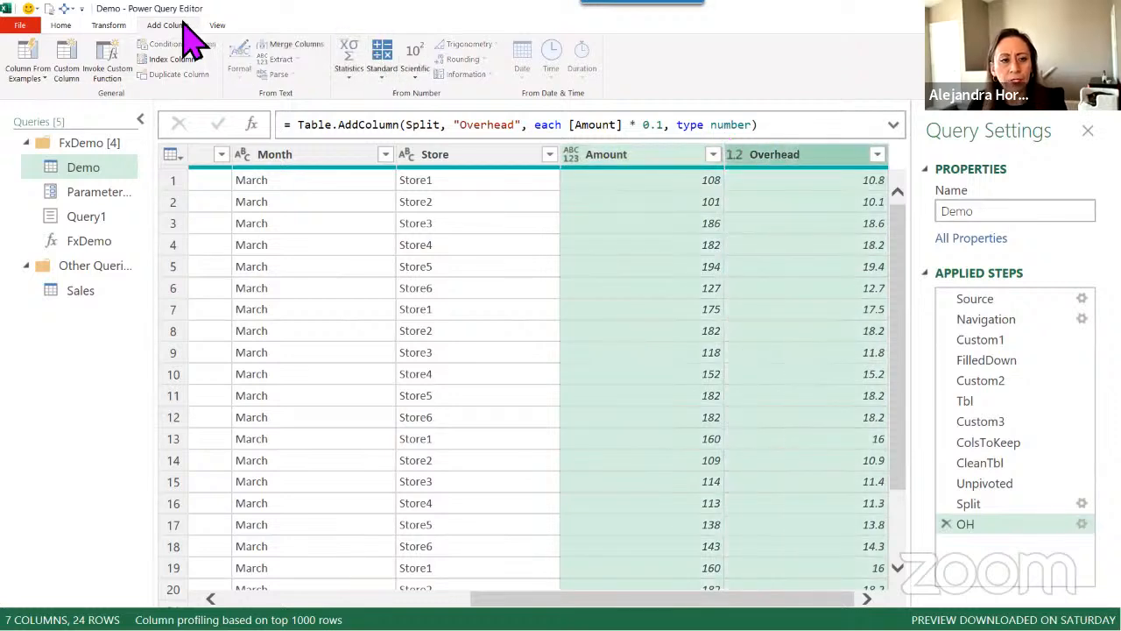
{"action": "left_click", "coordinate": [382, 57]}
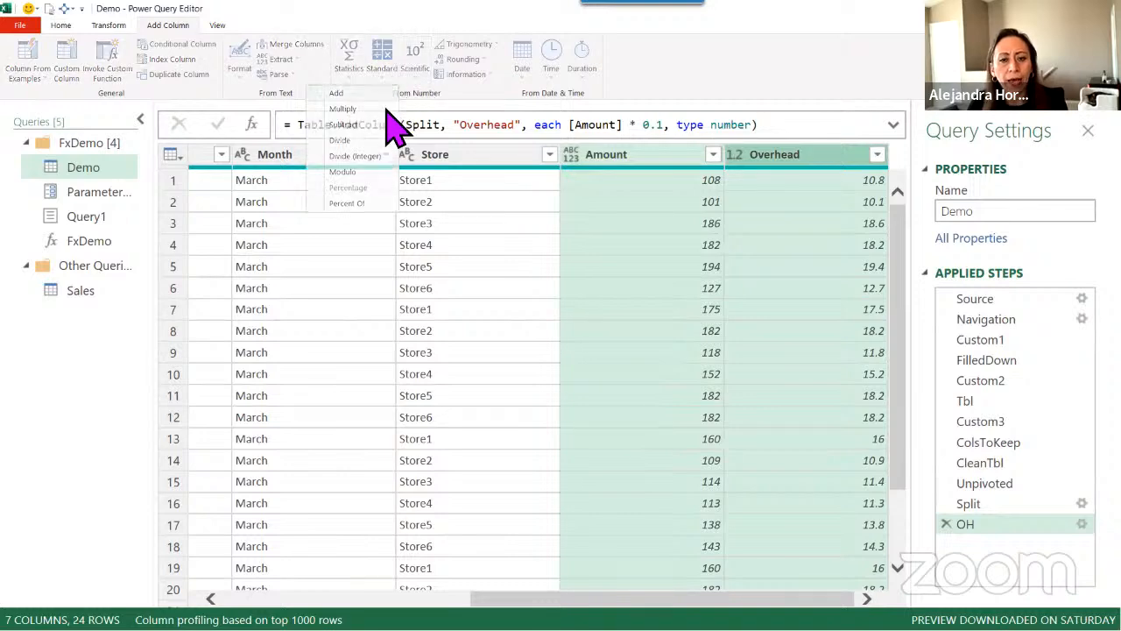
{"action": "left_click", "coordinate": [336, 93]}
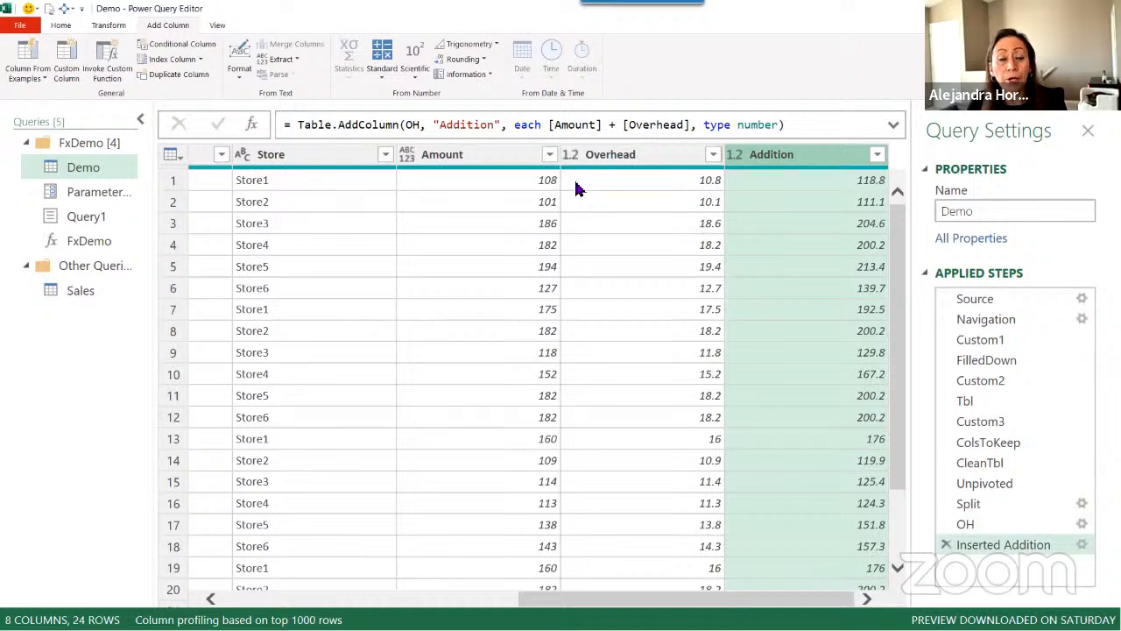
- Change the addition column's name to Total in its Demo query formula
{"action": "double_click", "coordinate": [461, 125]}
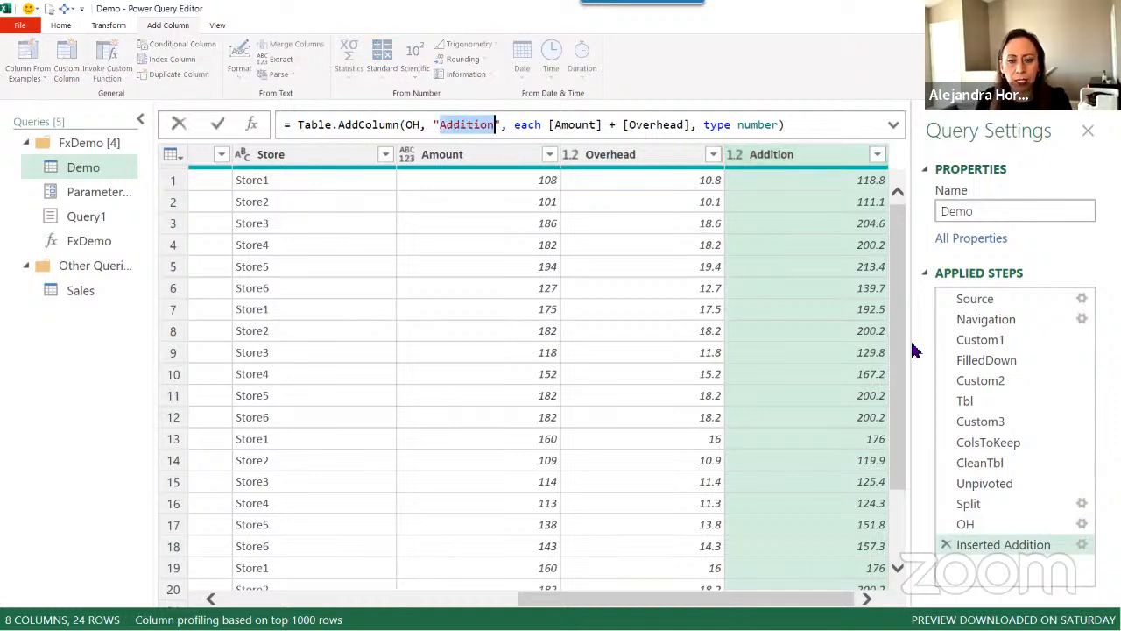
{"action": "type", "text": "Total"}
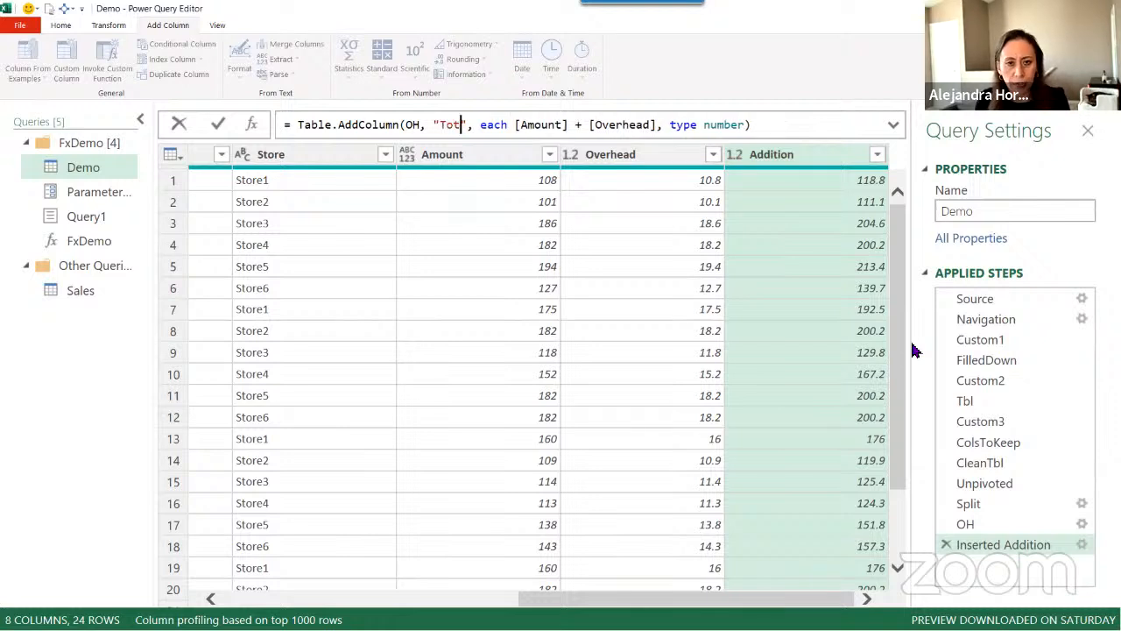
{"action": "key", "text": "Return"}
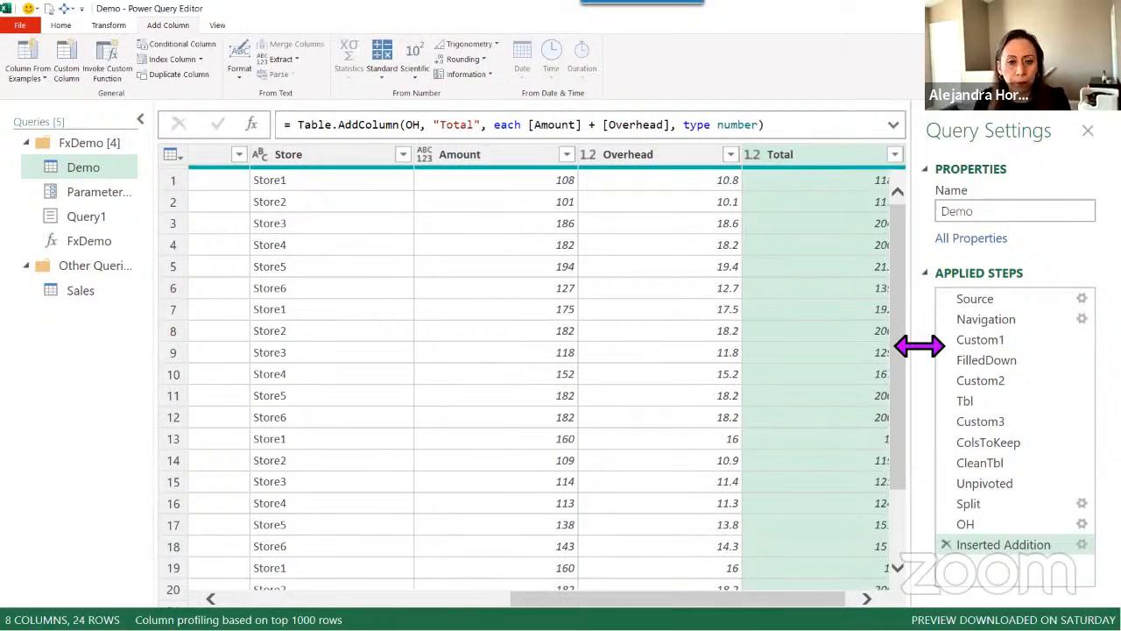
{"action": "double_click", "coordinate": [456, 125]}
{"action": "key", "text": "Escape"}
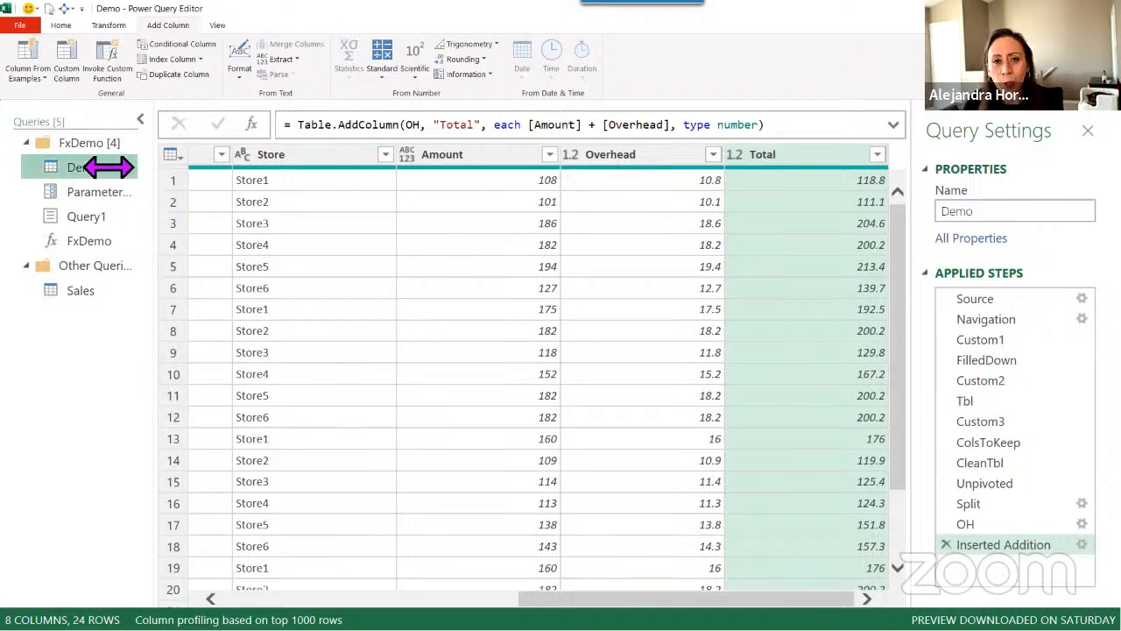
- Check the combined Sales query for the Overhead and Total columns and examine their values
{"action": "left_click", "coordinate": [80, 291]}
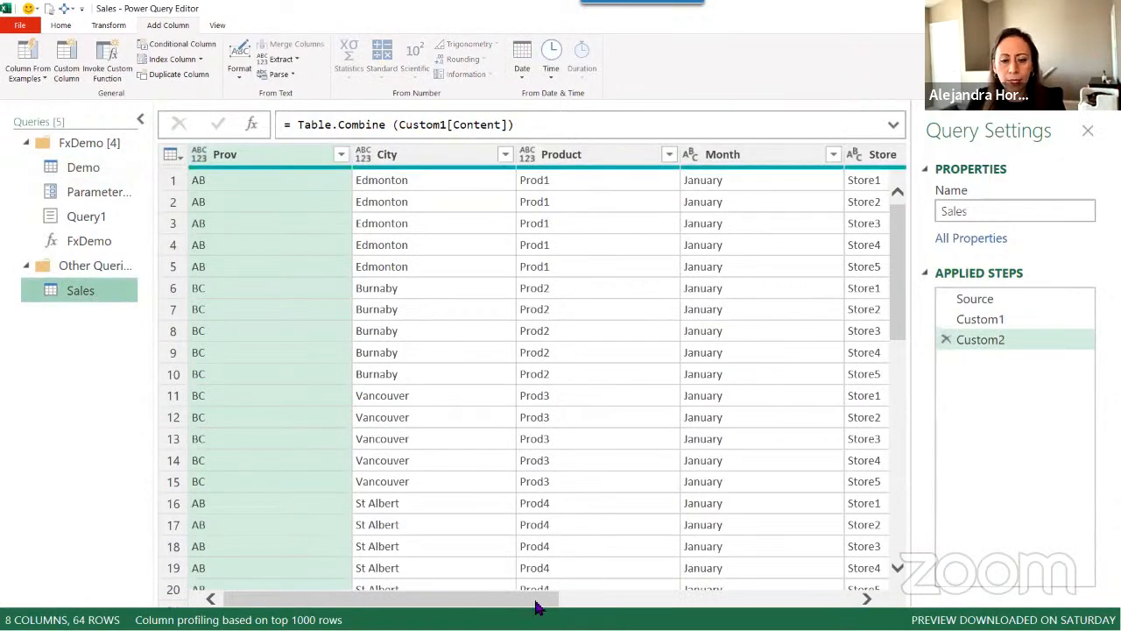
{"action": "left_click_drag", "start_coordinate": [536, 607], "coordinate": [714, 601]}
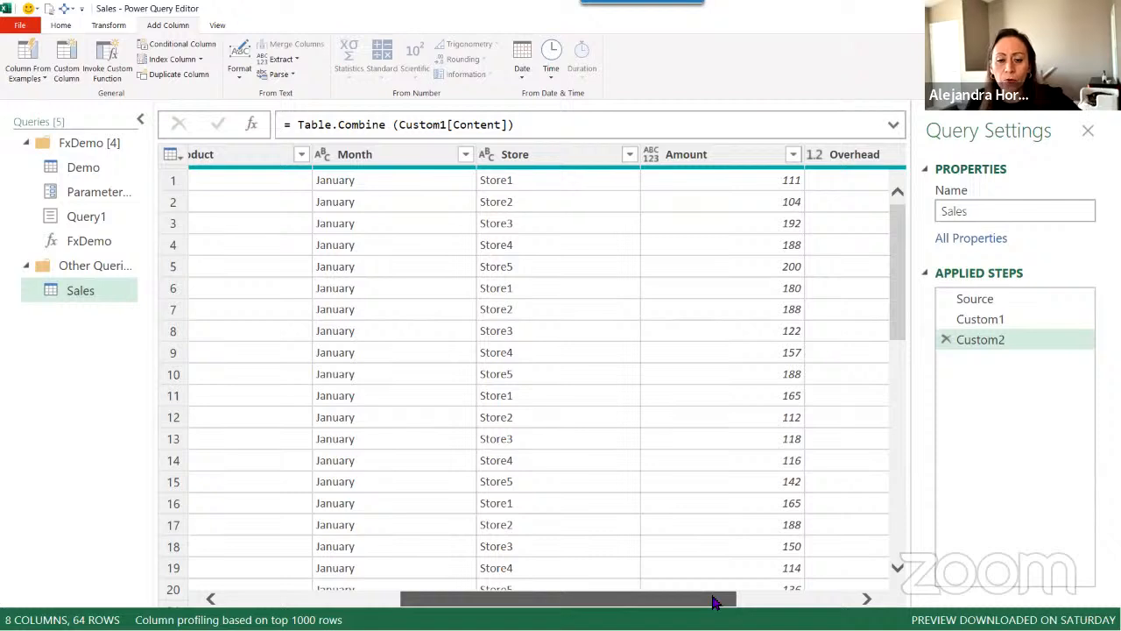
{"action": "left_click_drag", "start_coordinate": [714, 601], "coordinate": [833, 601]}
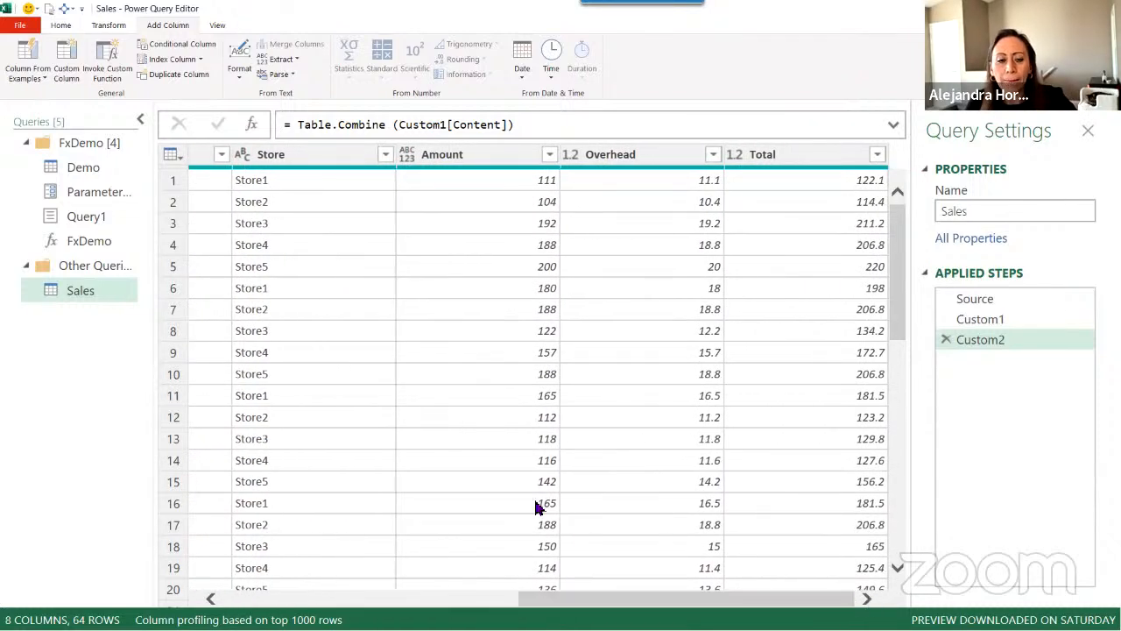
{"action": "left_click", "coordinate": [104, 295]}
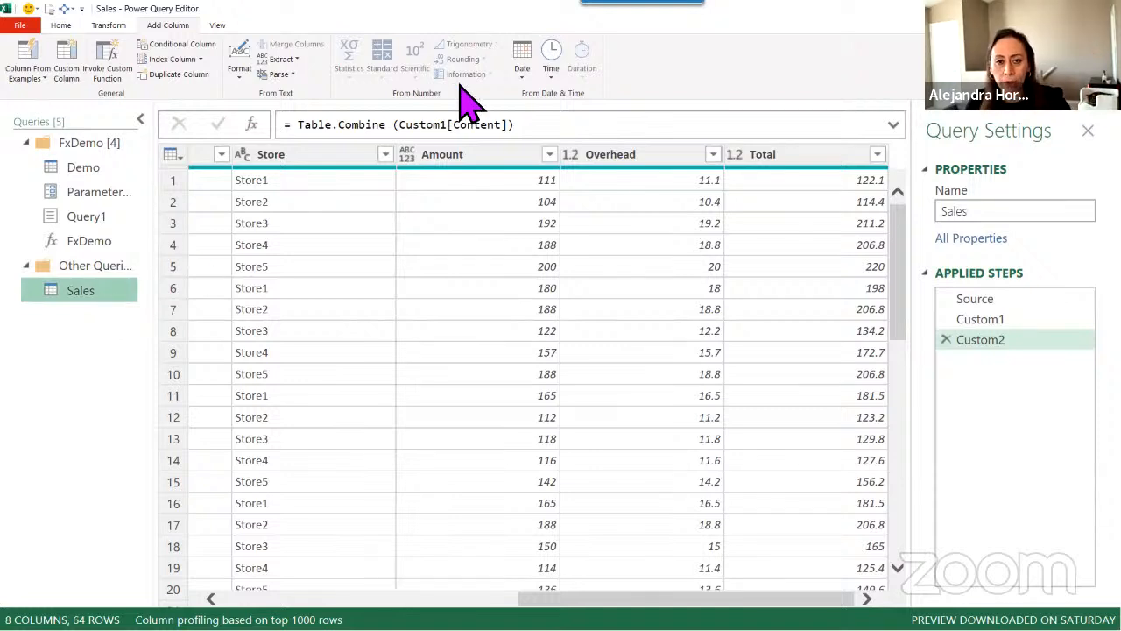
{"action": "left_click", "coordinate": [596, 156]}
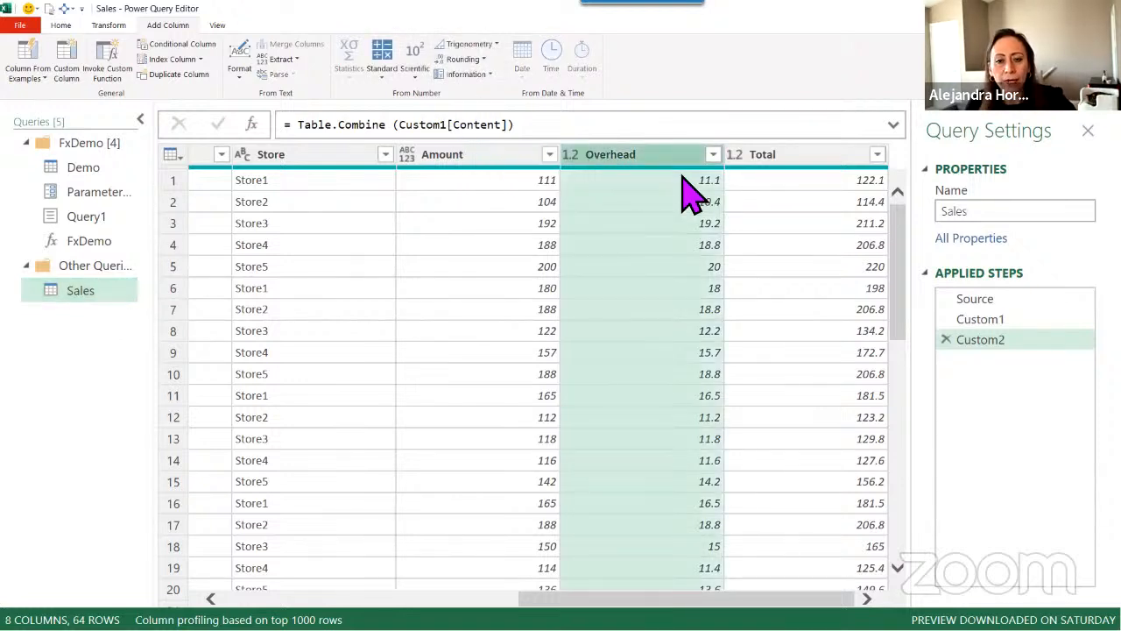
{"action": "left_click", "coordinate": [793, 158]}
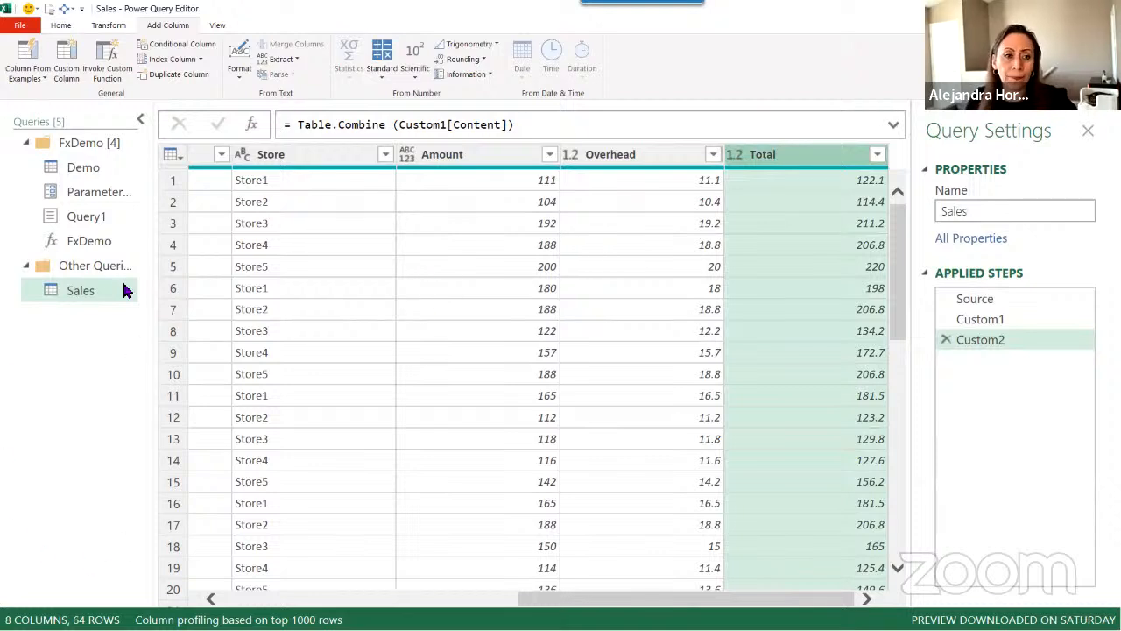
- Review how Query1, Parameter1 and the Demo query relate to the combined Sales query, including its rightmost columns
{"action": "left_click", "coordinate": [96, 223]}
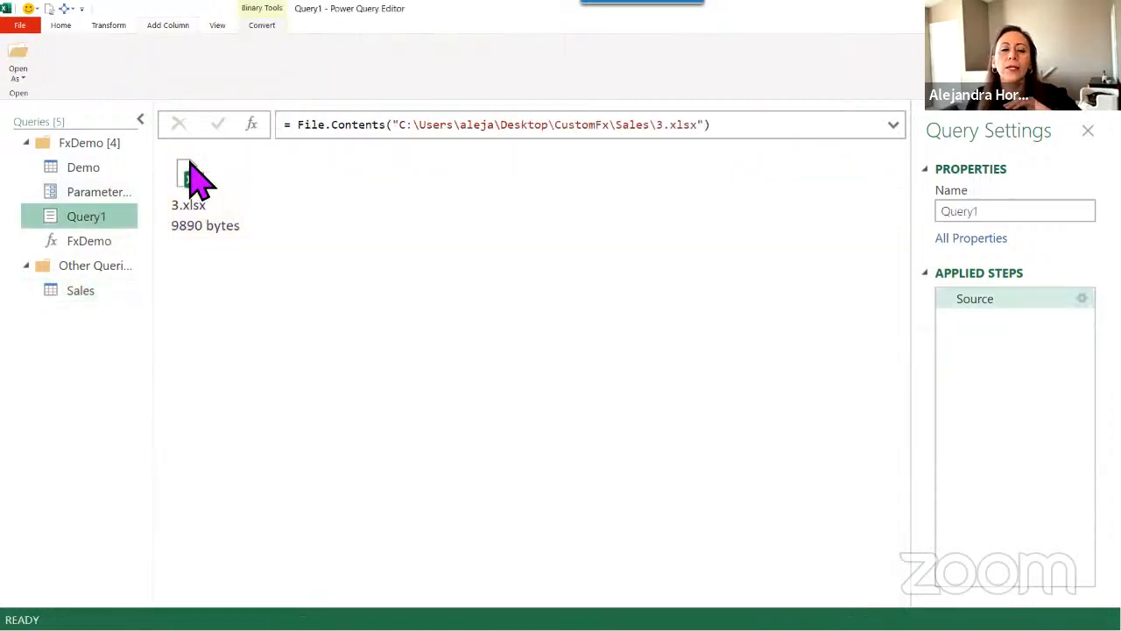
{"action": "left_click", "coordinate": [83, 166]}
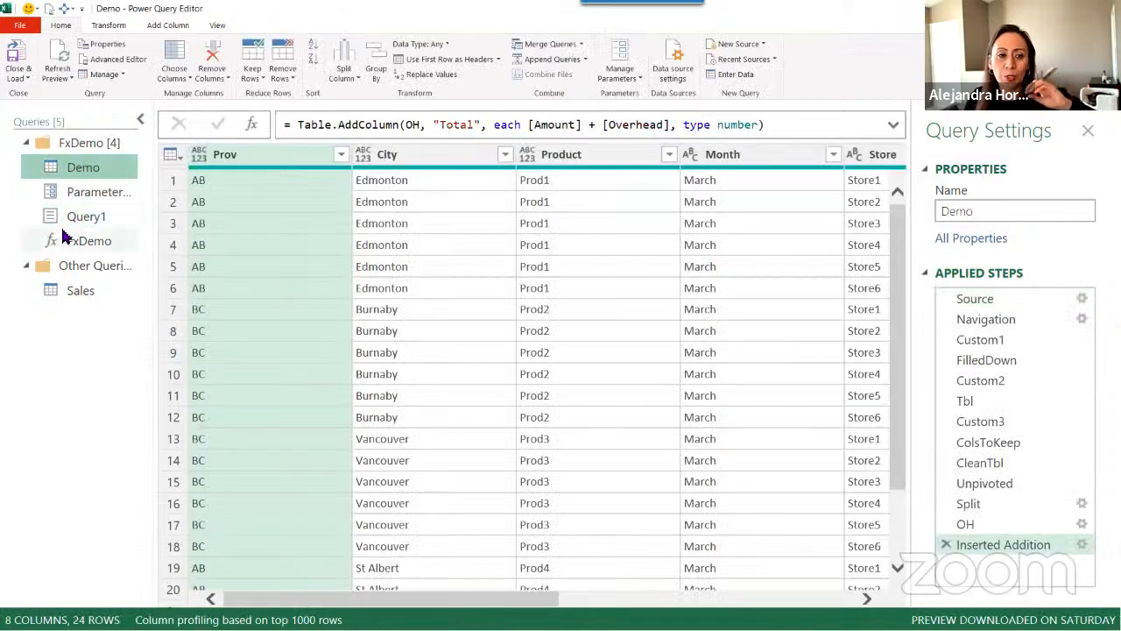
{"action": "left_click", "coordinate": [72, 221]}
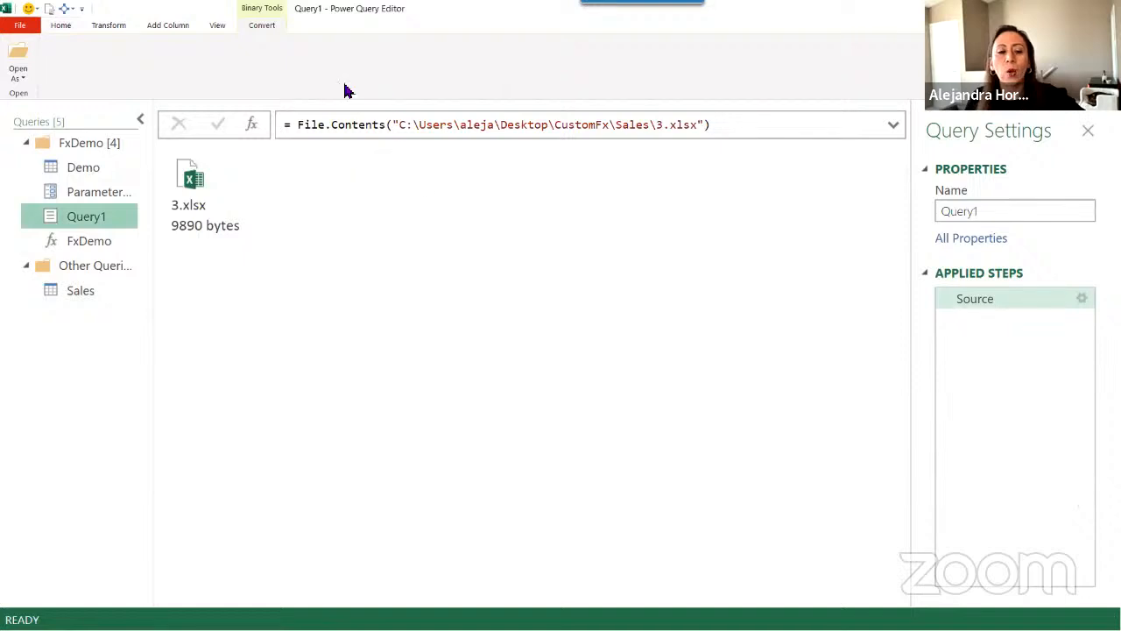
{"action": "left_click", "coordinate": [96, 196]}
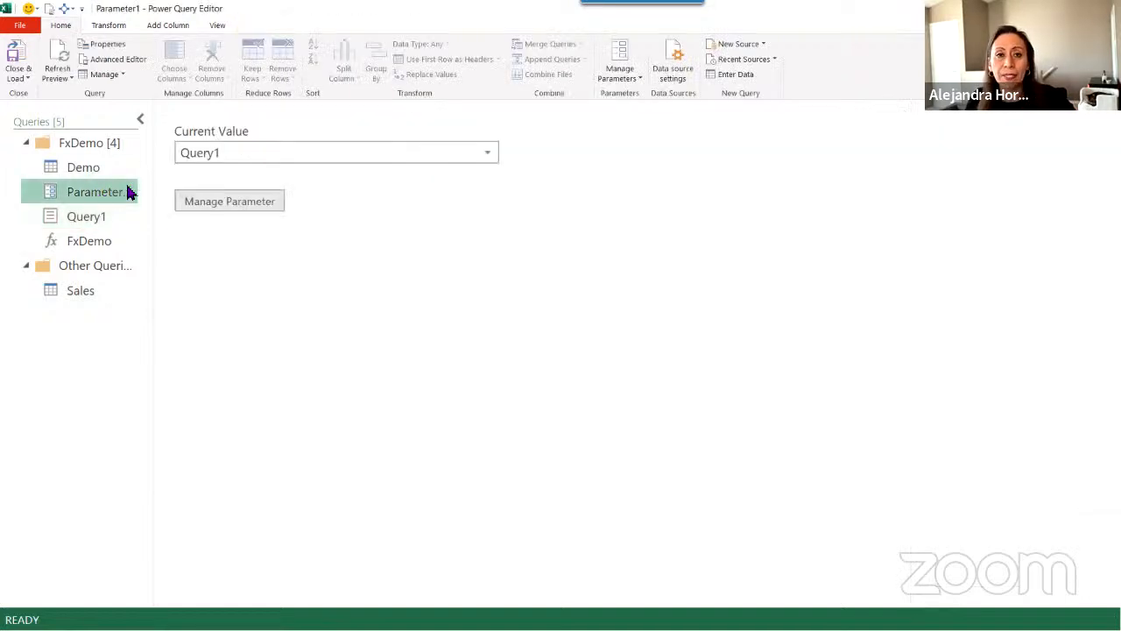
{"action": "left_click", "coordinate": [75, 174]}
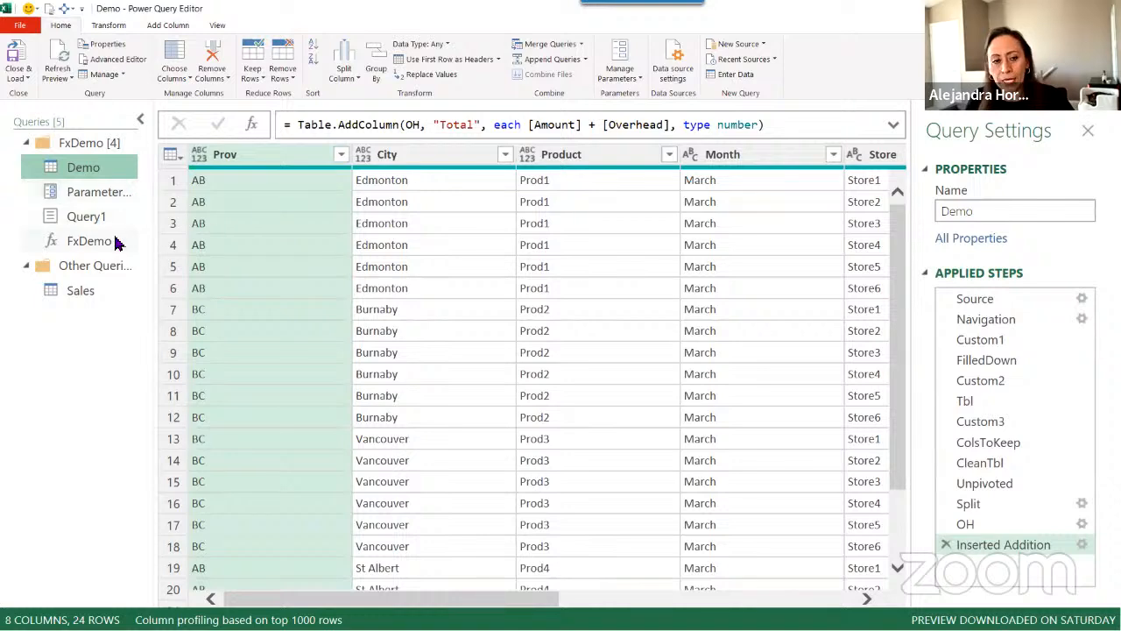
{"action": "left_click", "coordinate": [102, 293]}
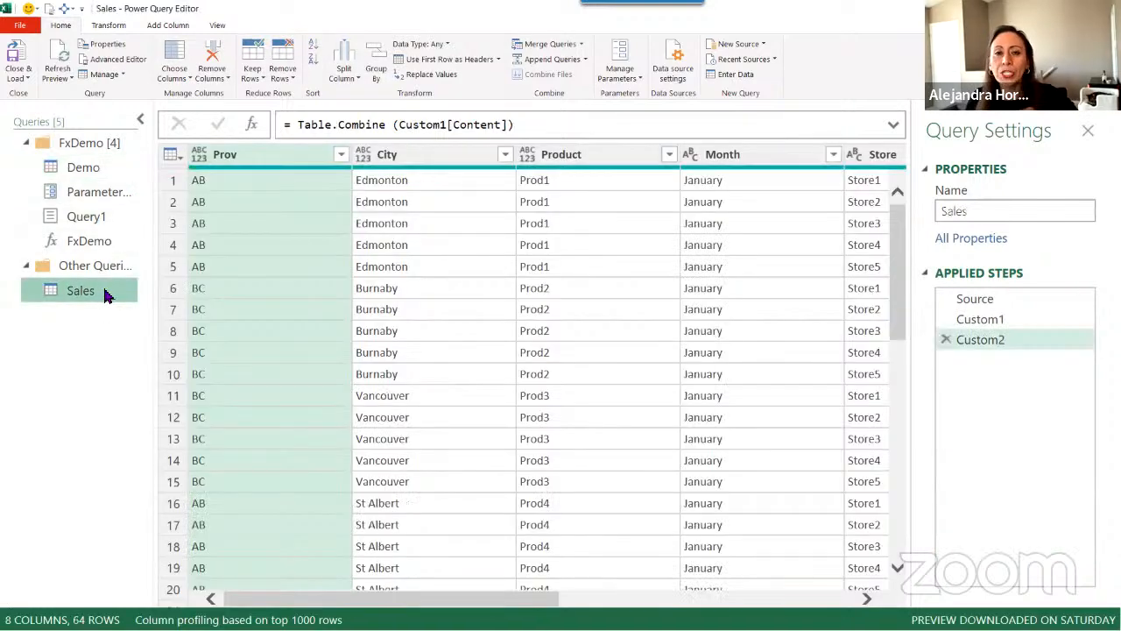
{"action": "left_click", "coordinate": [93, 168]}
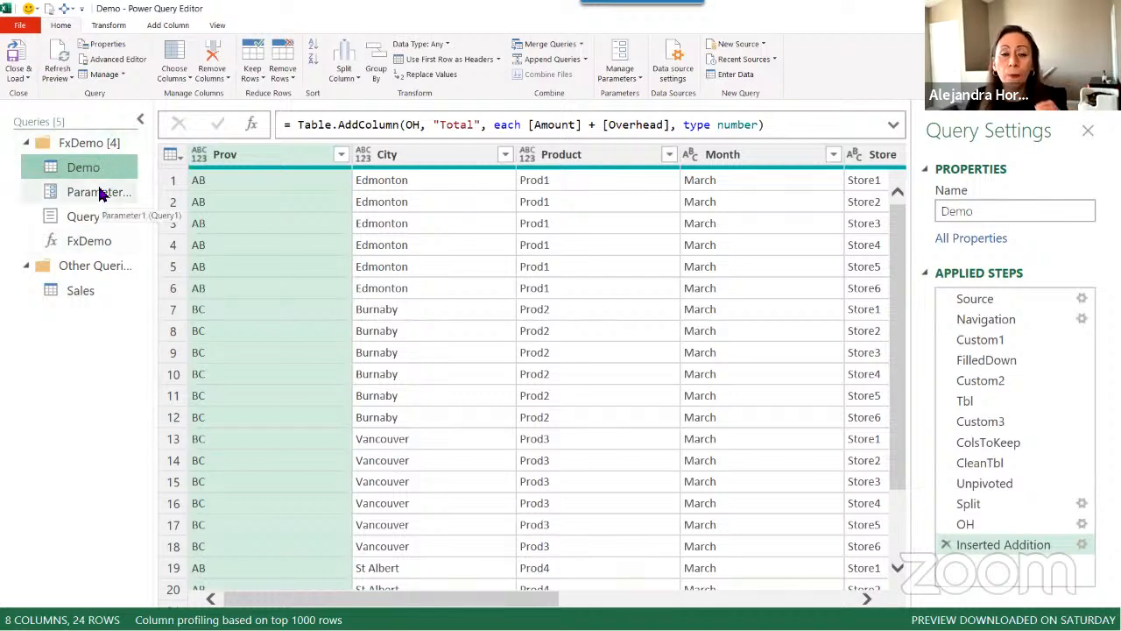
{"action": "left_click", "coordinate": [79, 296]}
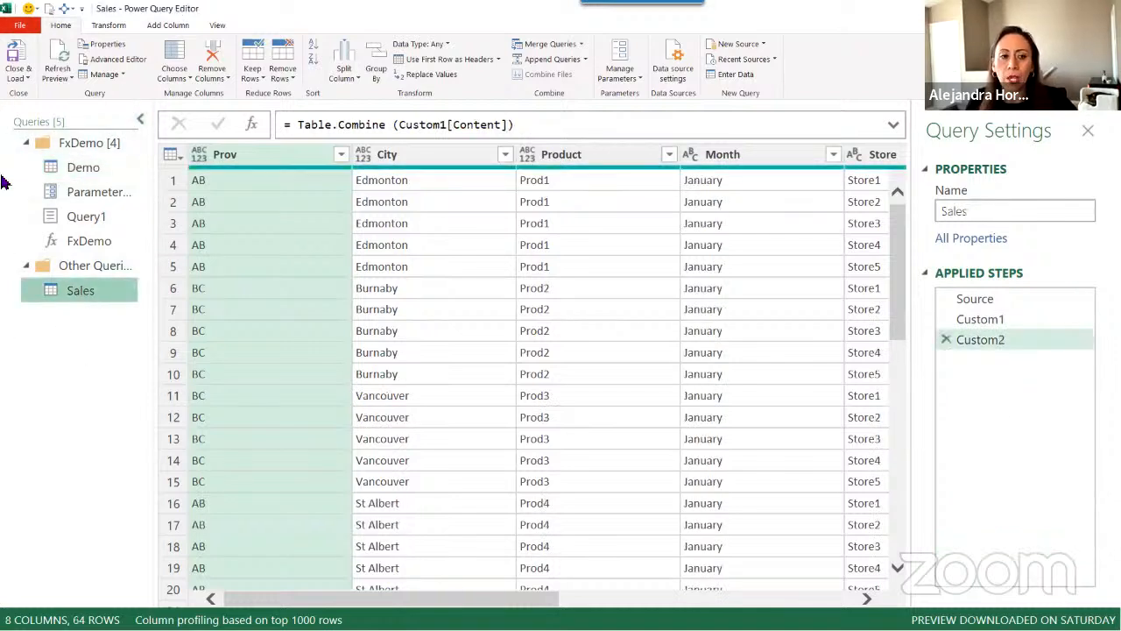
{"action": "left_click", "coordinate": [72, 172]}
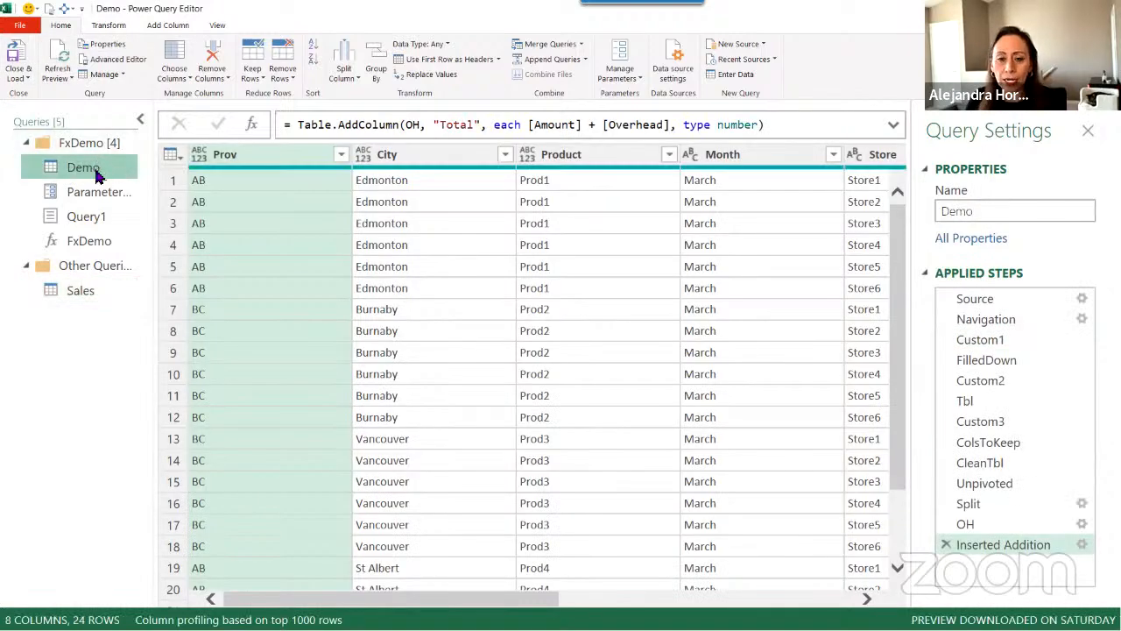
{"action": "left_click", "coordinate": [112, 298]}
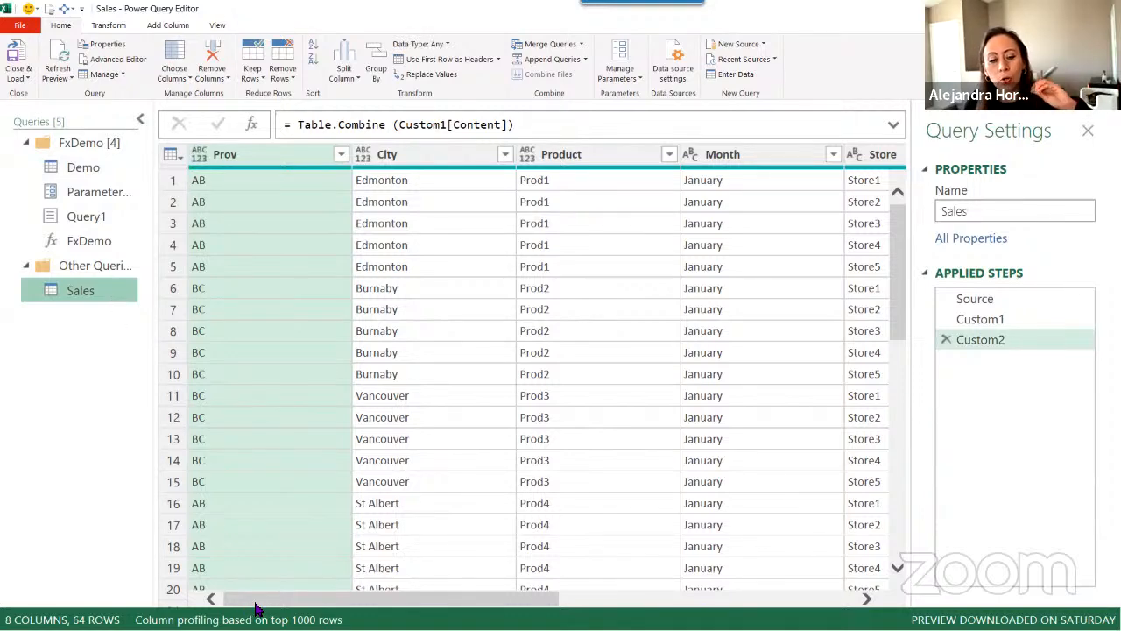
{"action": "left_click_drag", "start_coordinate": [255, 604], "coordinate": [585, 601]}
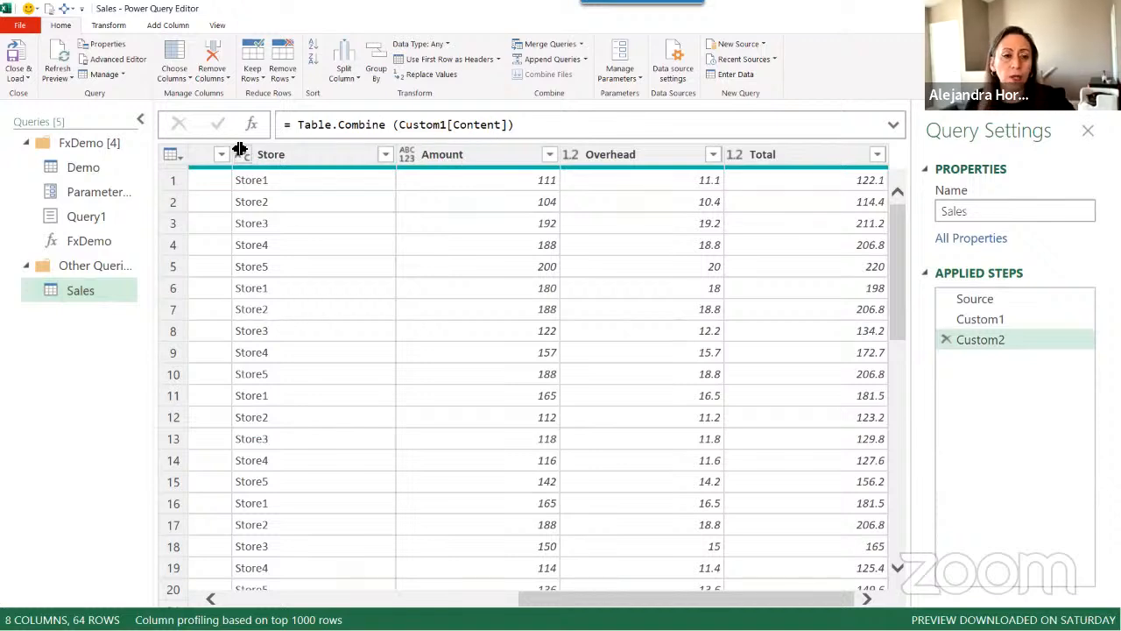
- Close the query editor and load all queries to the workbook with Only Create Connection
{"action": "left_click", "coordinate": [29, 78]}
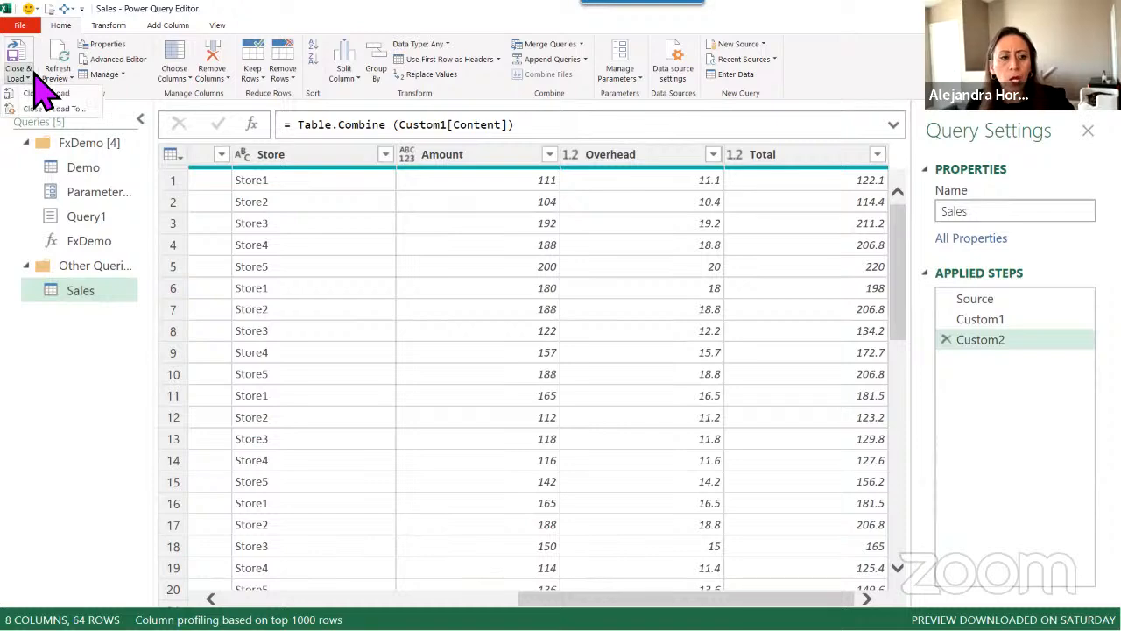
{"action": "key", "text": "Escape"}
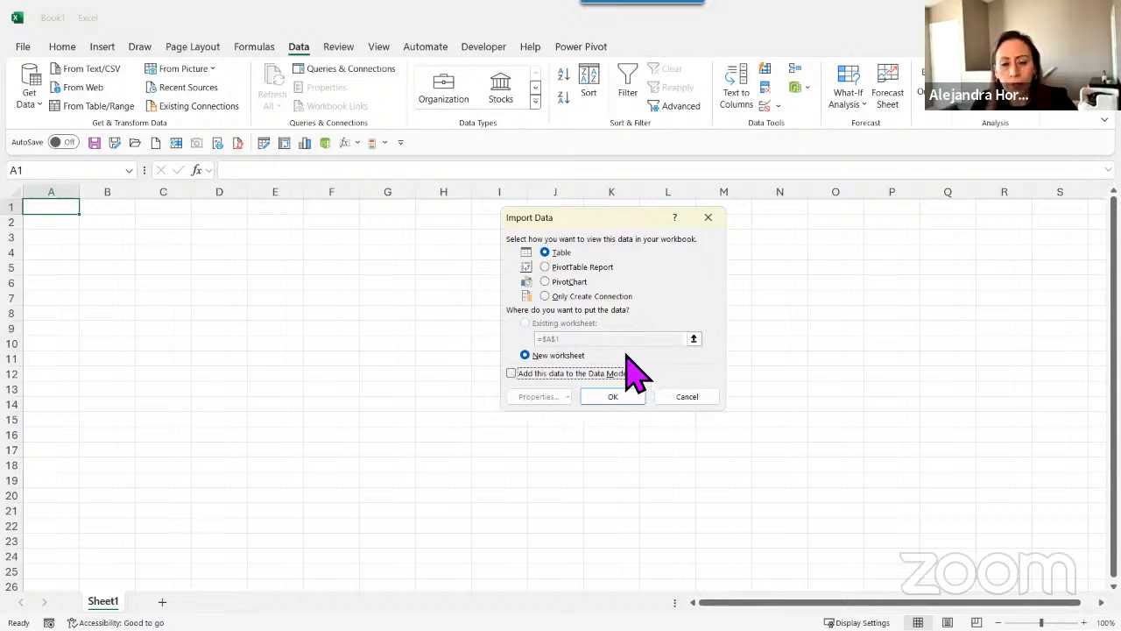
{"action": "left_click", "coordinate": [545, 296]}
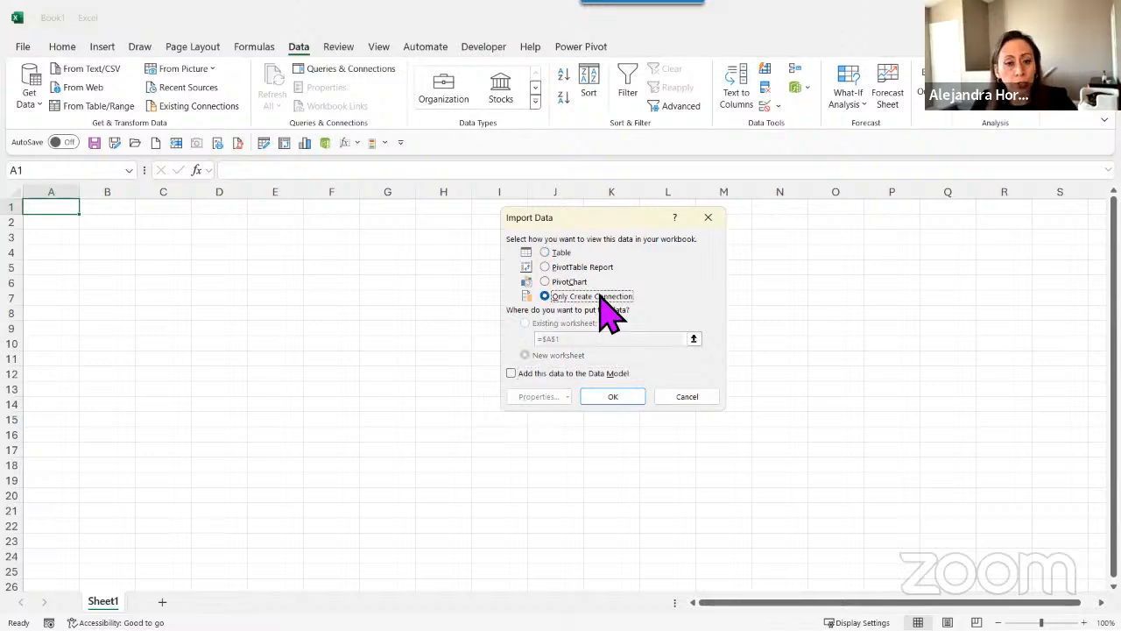
{"action": "left_click", "coordinate": [613, 397]}
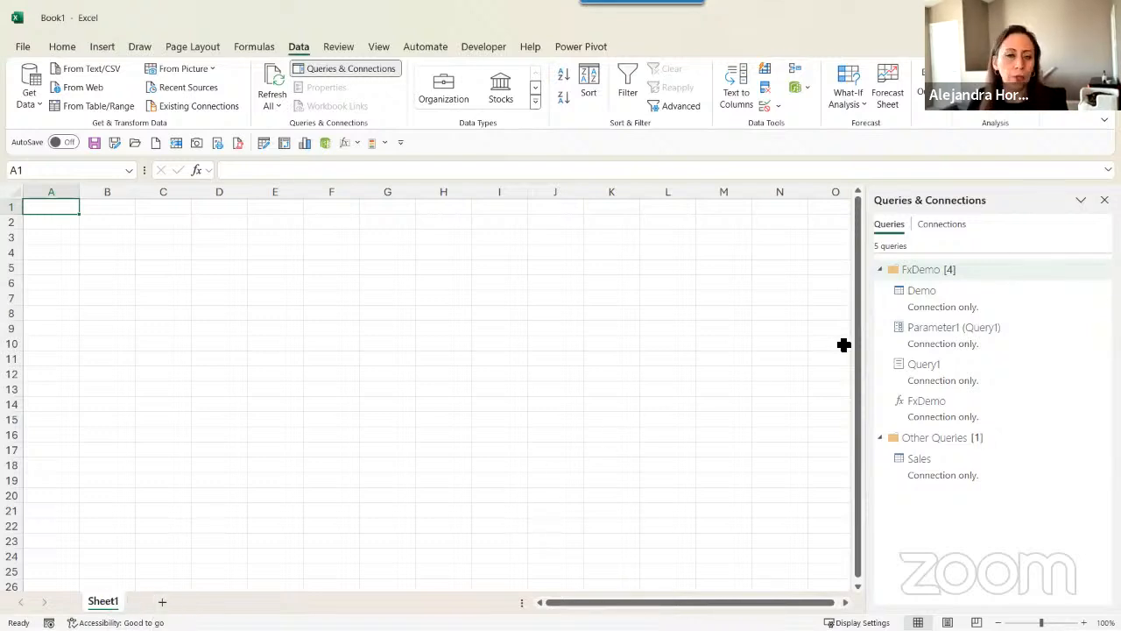
- Load the Sales query as a PivotTable Report in the existing worksheet at Sheet1 cell B2
{"action": "left_click", "coordinate": [968, 481]}
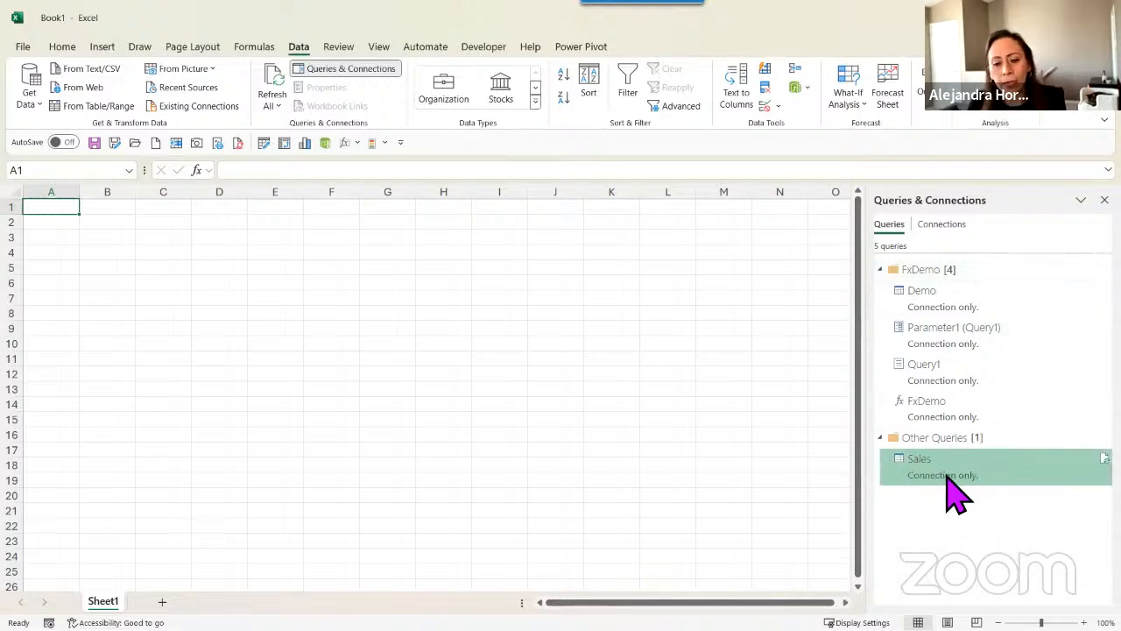
{"action": "right_click", "coordinate": [953, 492]}
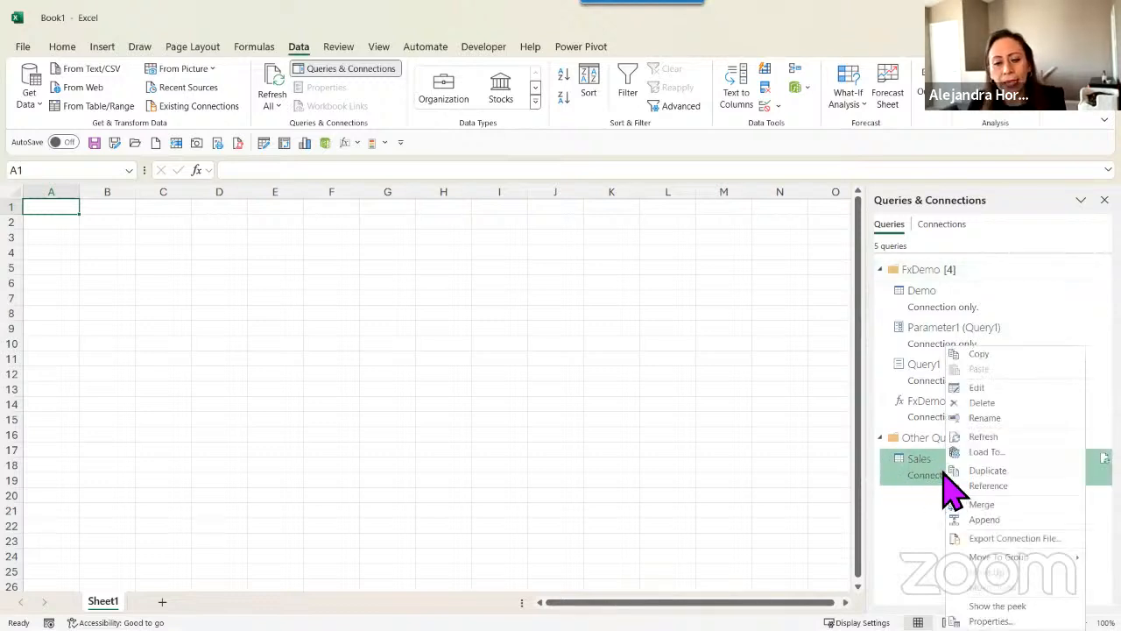
{"action": "left_click", "coordinate": [984, 452]}
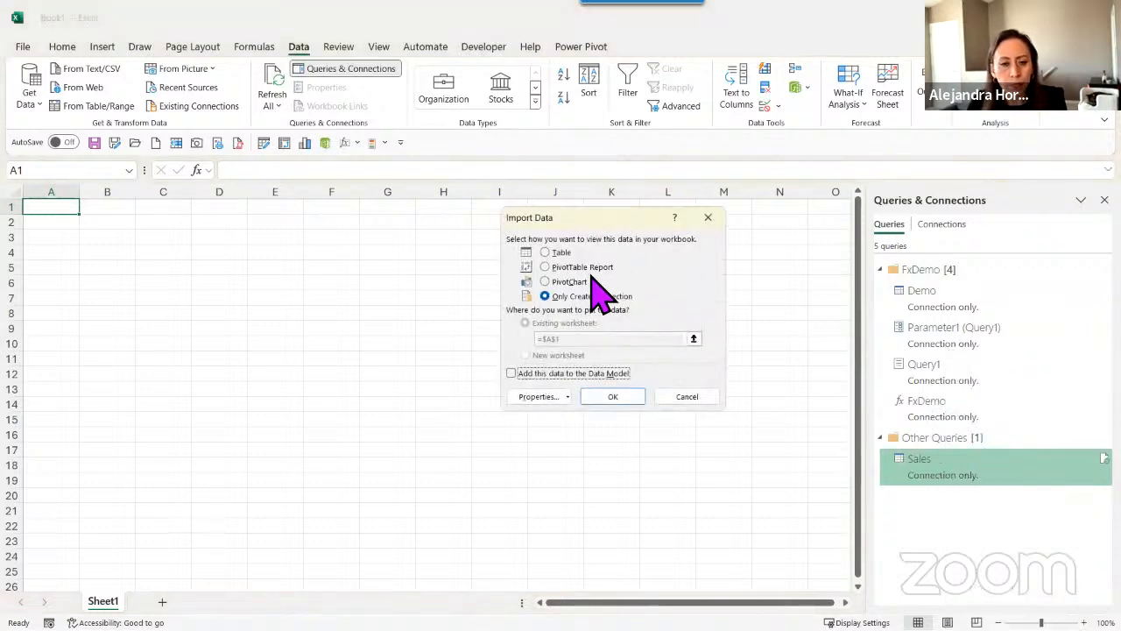
{"action": "left_click", "coordinate": [574, 267]}
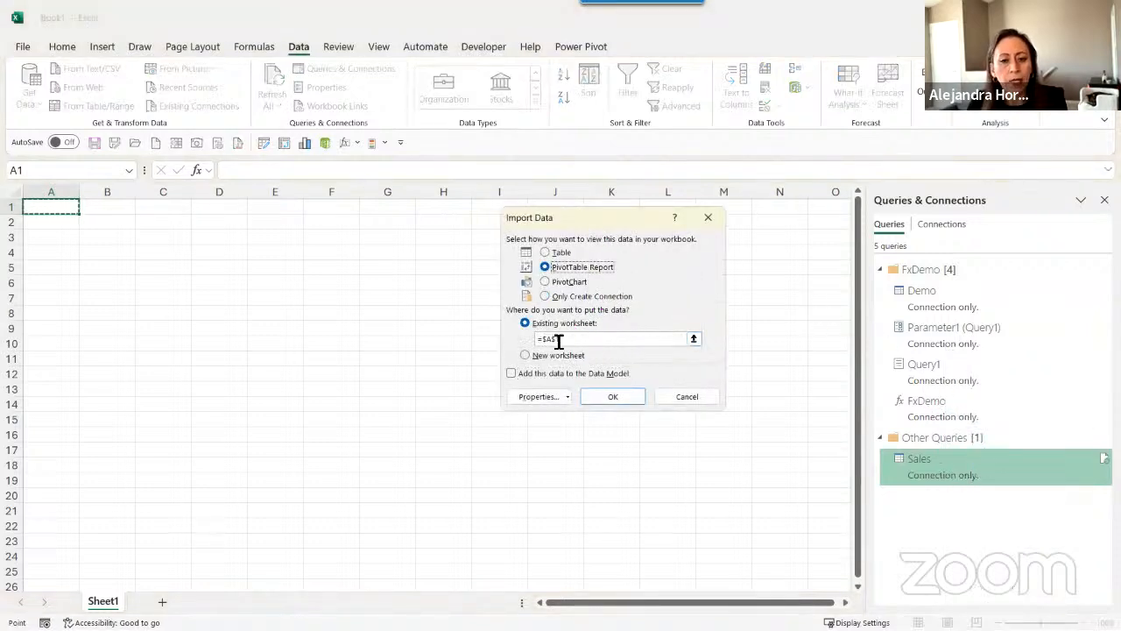
{"action": "left_click", "coordinate": [102, 224]}
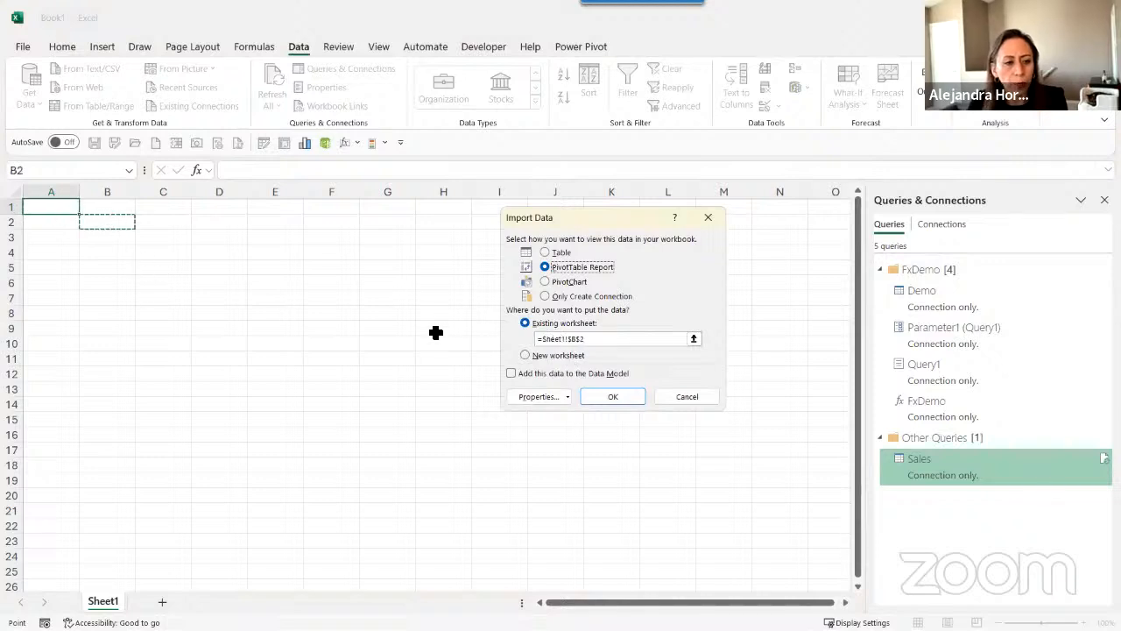
{"action": "left_click", "coordinate": [620, 396]}
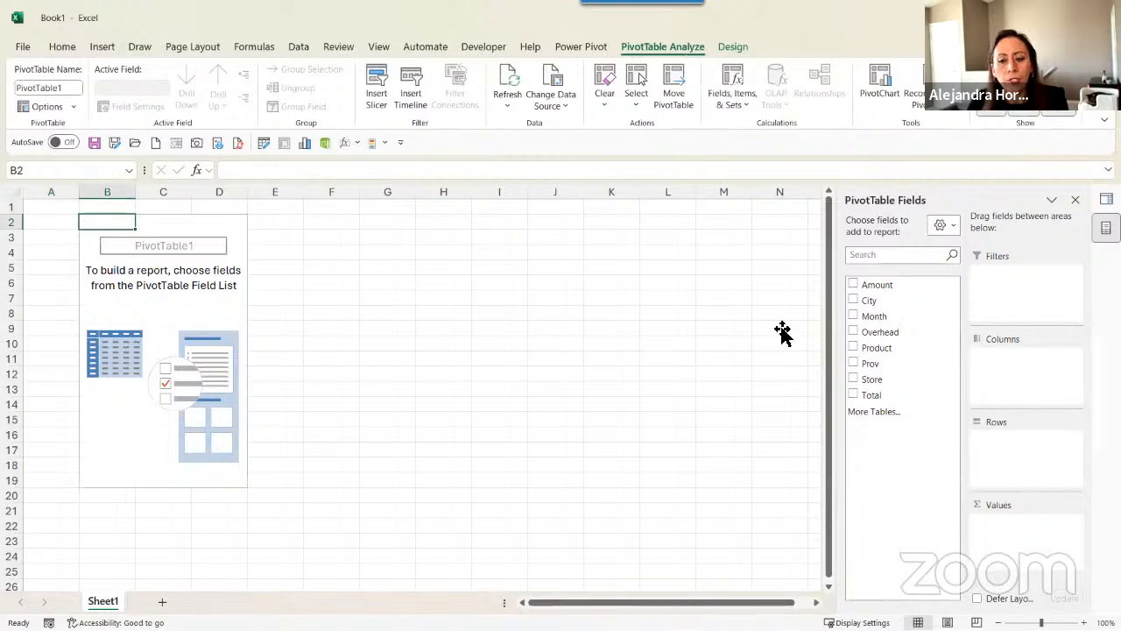
- Lay out the PivotTable with Month as columns, the sum of Total as values, and City as rows in place of Prov
{"action": "left_click_drag", "start_coordinate": [881, 318], "coordinate": [1023, 353]}
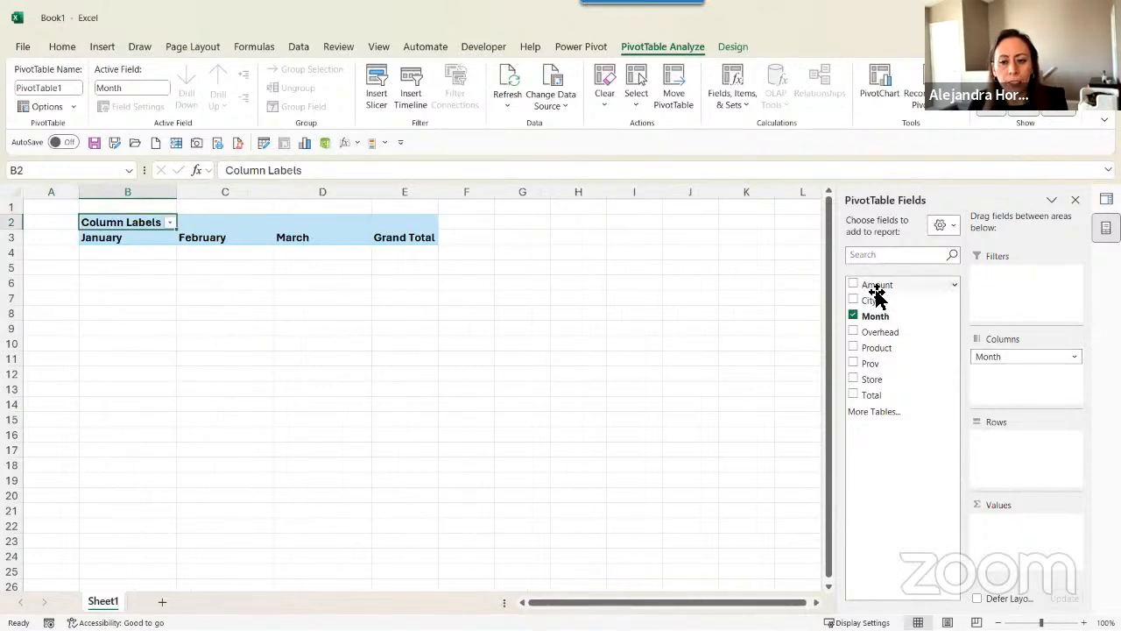
{"action": "left_click_drag", "start_coordinate": [872, 395], "coordinate": [1012, 552]}
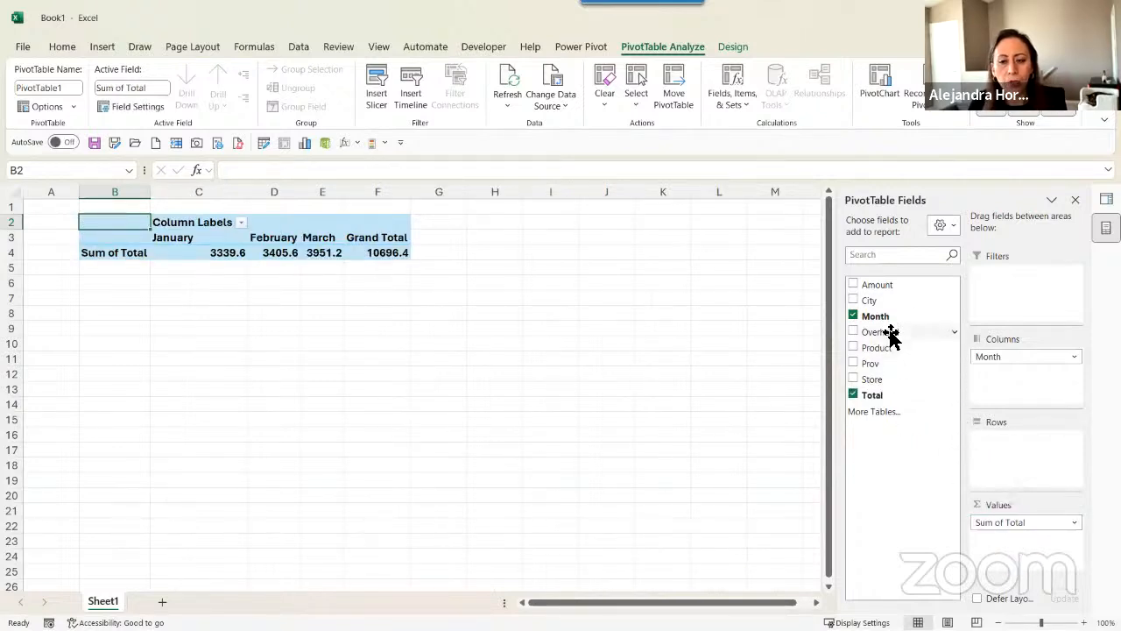
{"action": "left_click_drag", "start_coordinate": [881, 365], "coordinate": [1023, 447]}
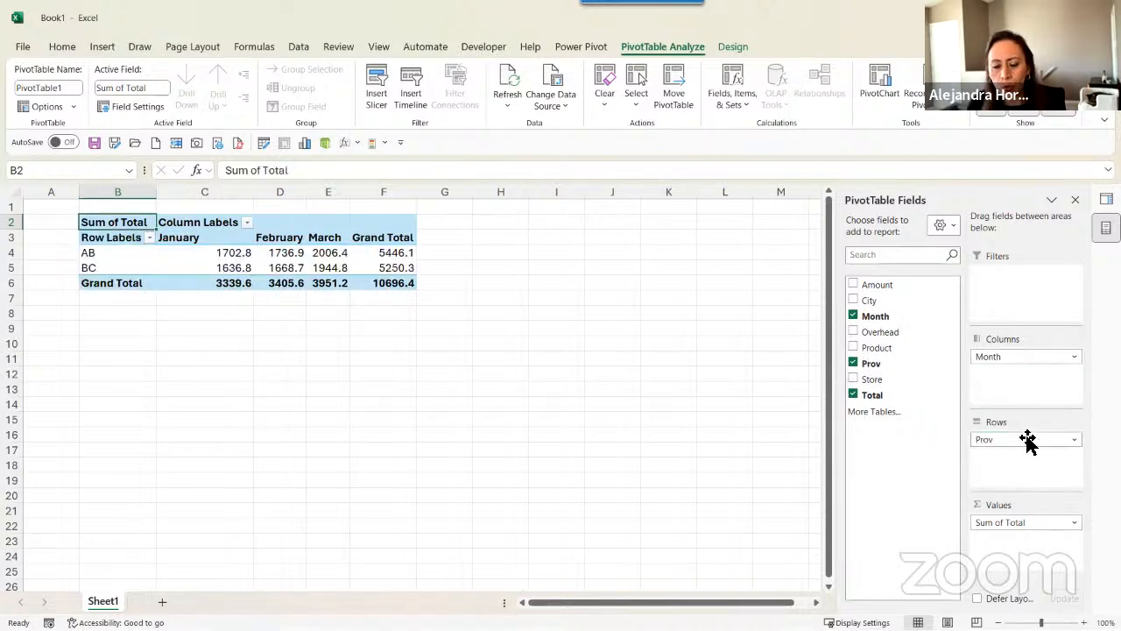
{"action": "left_click_drag", "start_coordinate": [1027, 442], "coordinate": [749, 421]}
{"action": "left_click_drag", "start_coordinate": [865, 302], "coordinate": [1008, 468]}
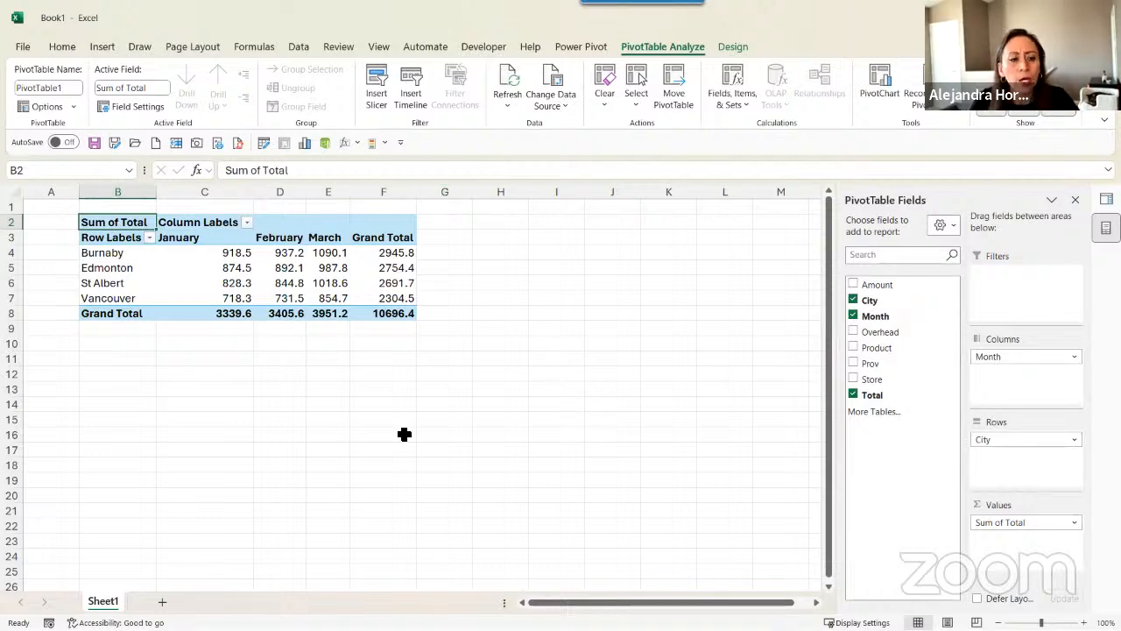
- Format the PivotTable's Sum of Total values as Number with a 1000 separator and 0 decimal places
{"action": "right_click", "coordinate": [282, 286]}
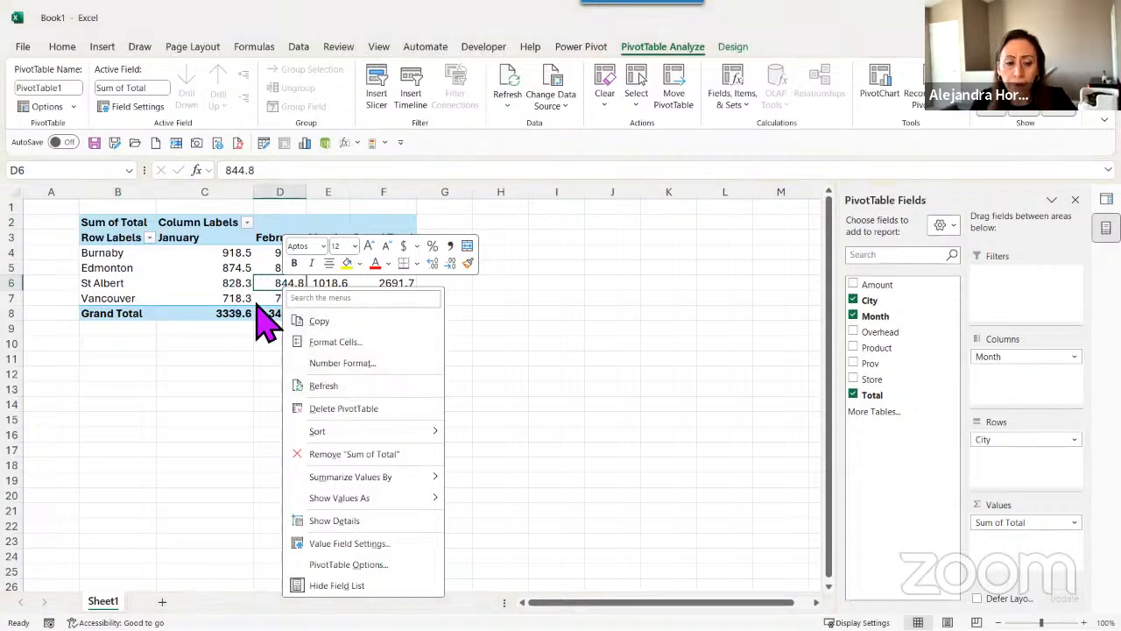
{"action": "left_click", "coordinate": [326, 363]}
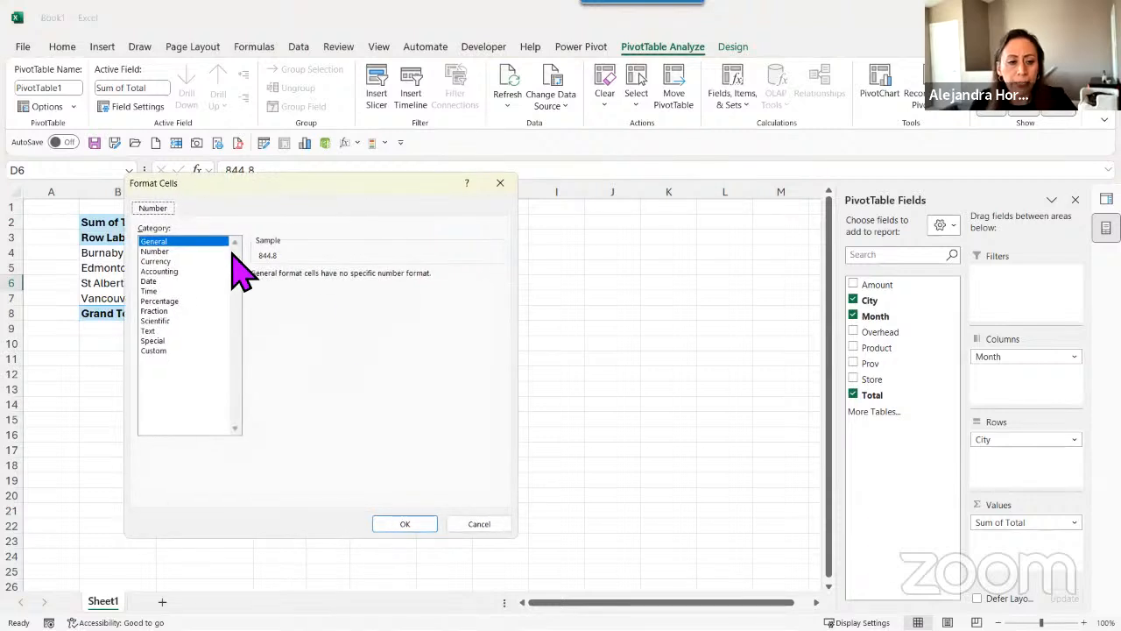
{"action": "left_click", "coordinate": [219, 252]}
{"action": "left_click", "coordinate": [276, 295]}
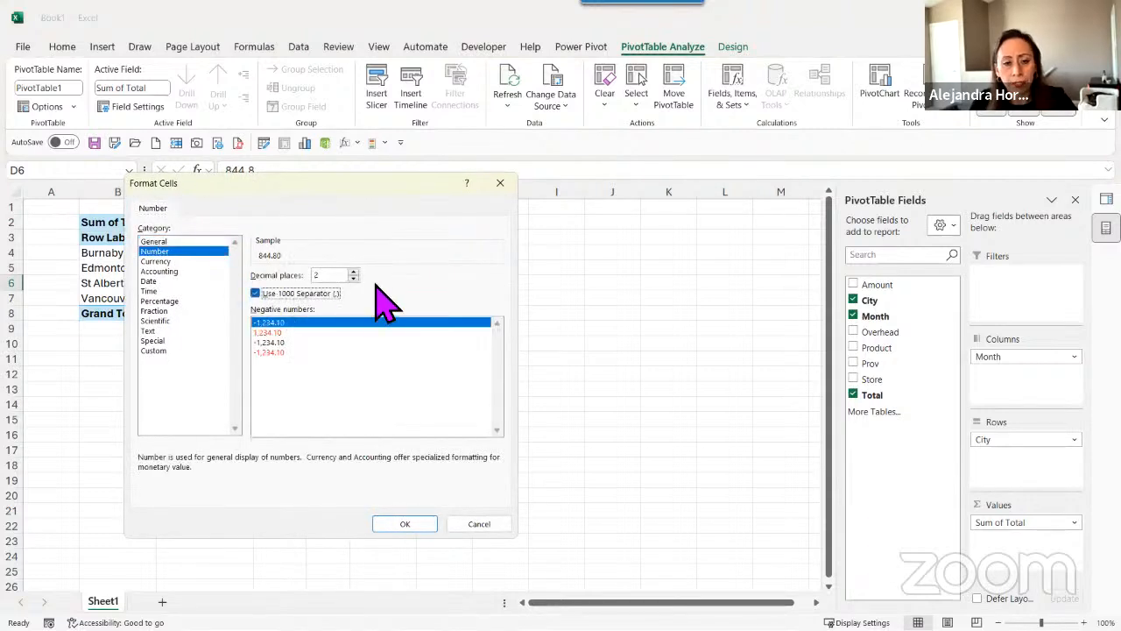
{"action": "left_click", "coordinate": [353, 278]}
{"action": "left_click", "coordinate": [353, 279]}
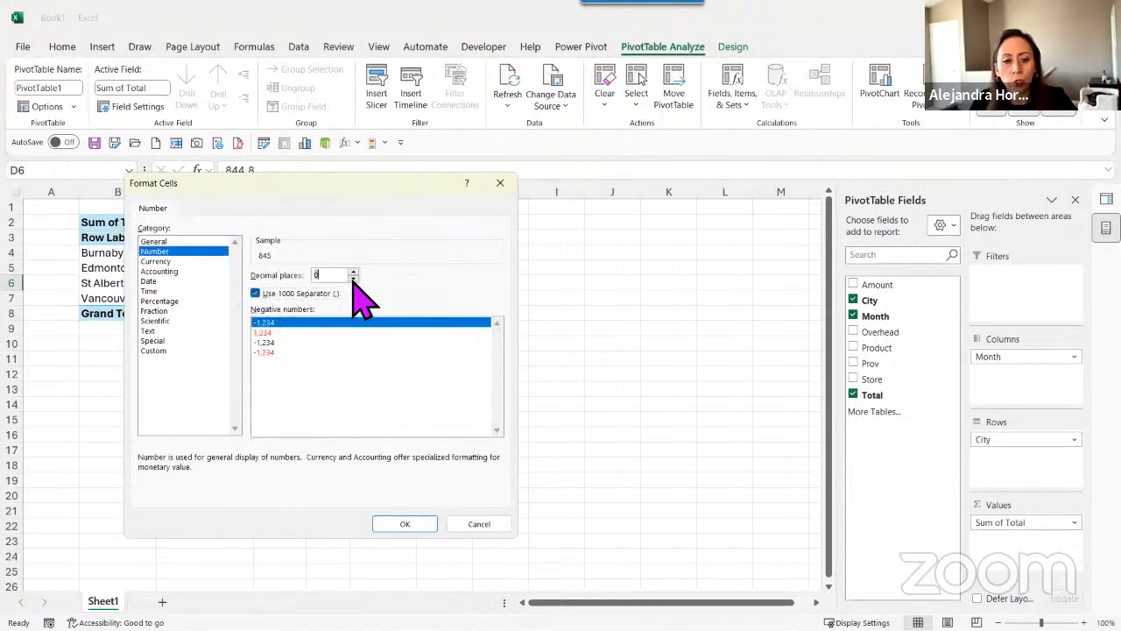
{"action": "left_click", "coordinate": [422, 524]}
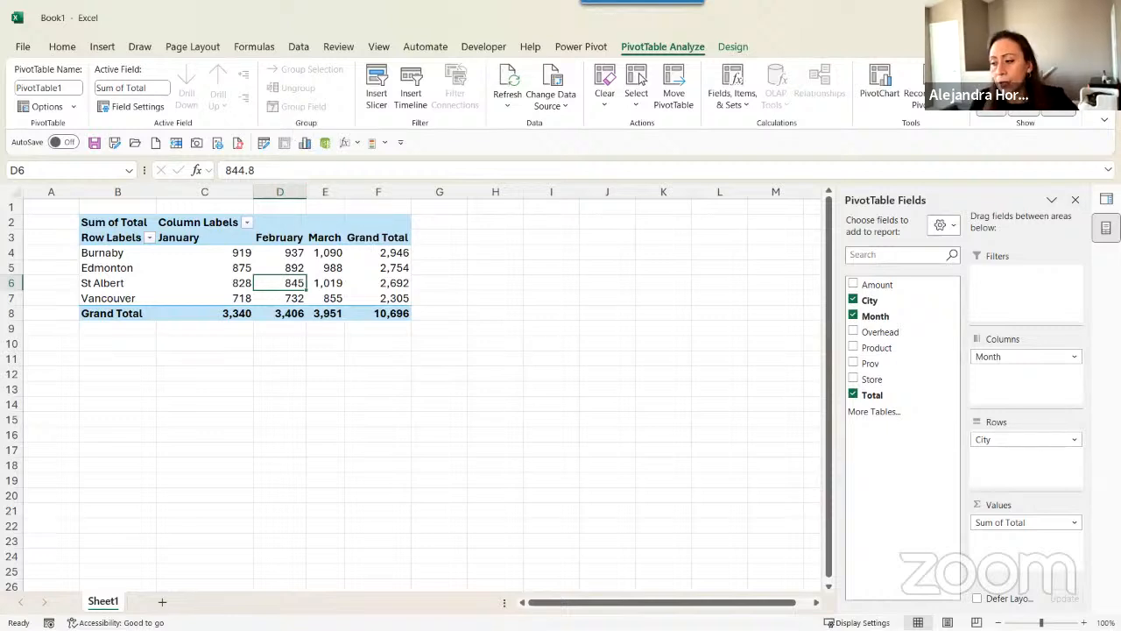
- Switch to File Explorer and copy the workbook 4 from the CustomFx folder into the Sales folder
{"action": "key", "text": "alt+Tab"}
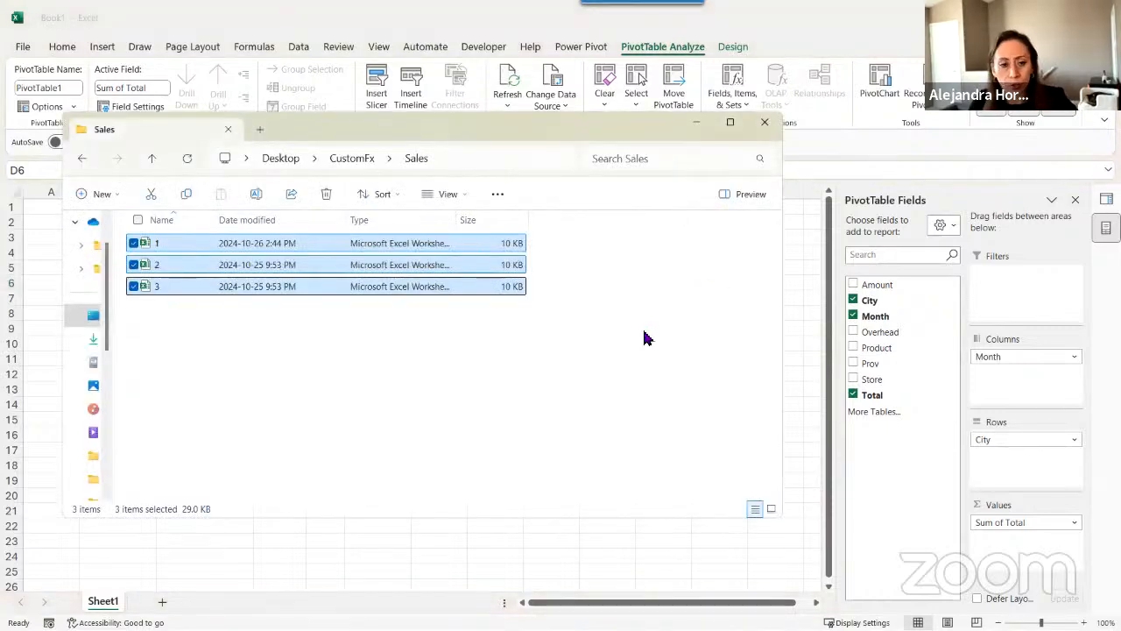
{"action": "left_click", "coordinate": [352, 159]}
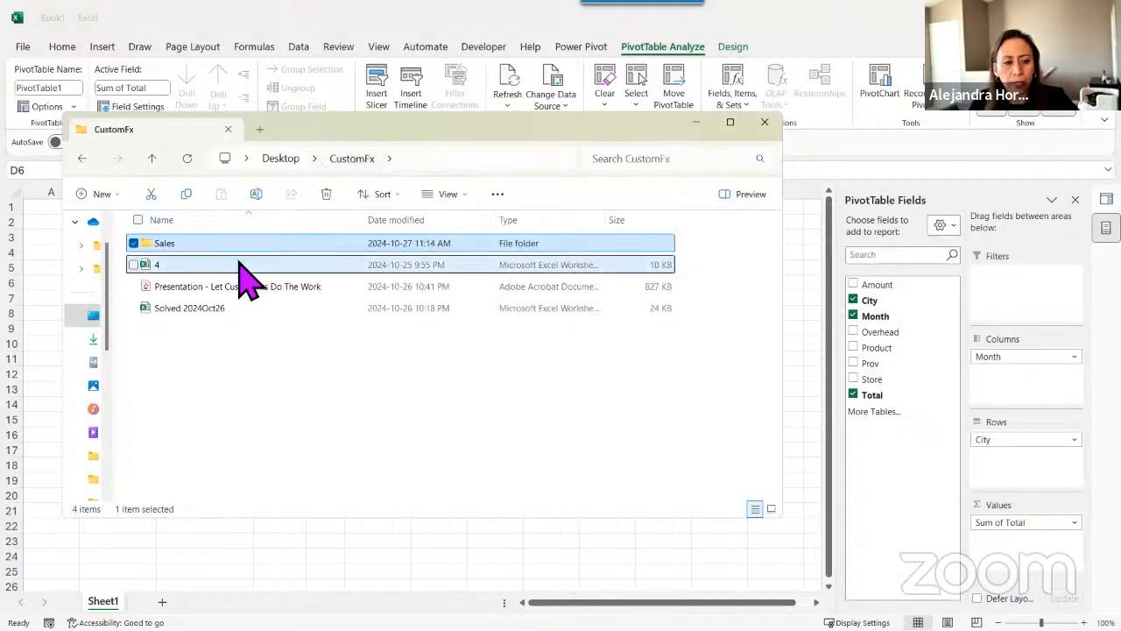
{"action": "left_click", "coordinate": [200, 264]}
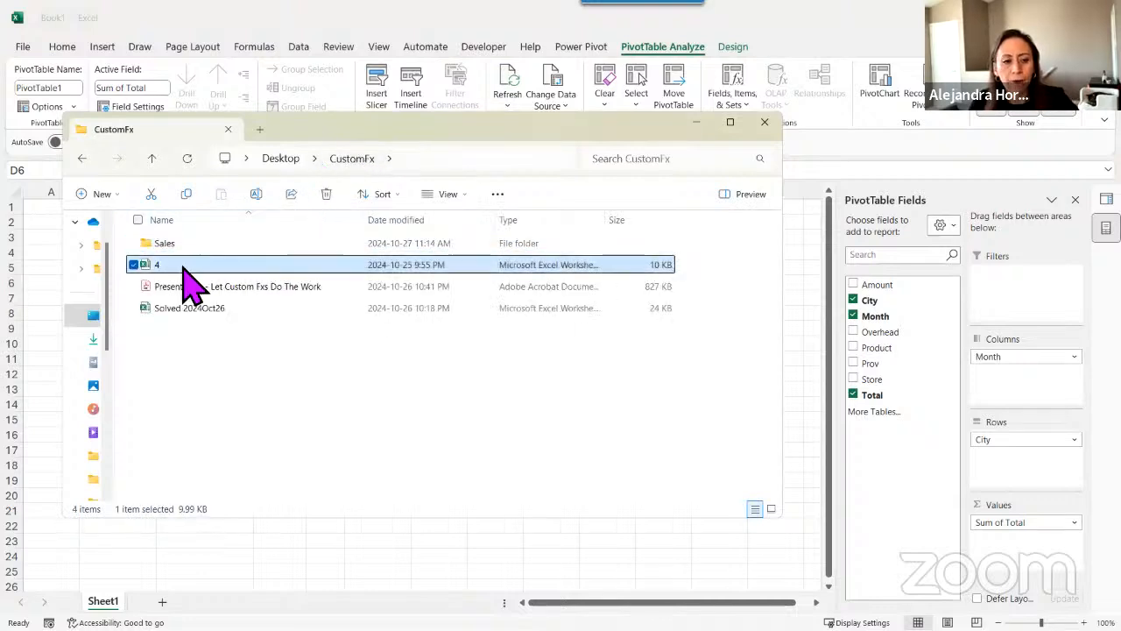
{"action": "left_click", "coordinate": [232, 246]}
{"action": "double_click", "coordinate": [245, 244]}
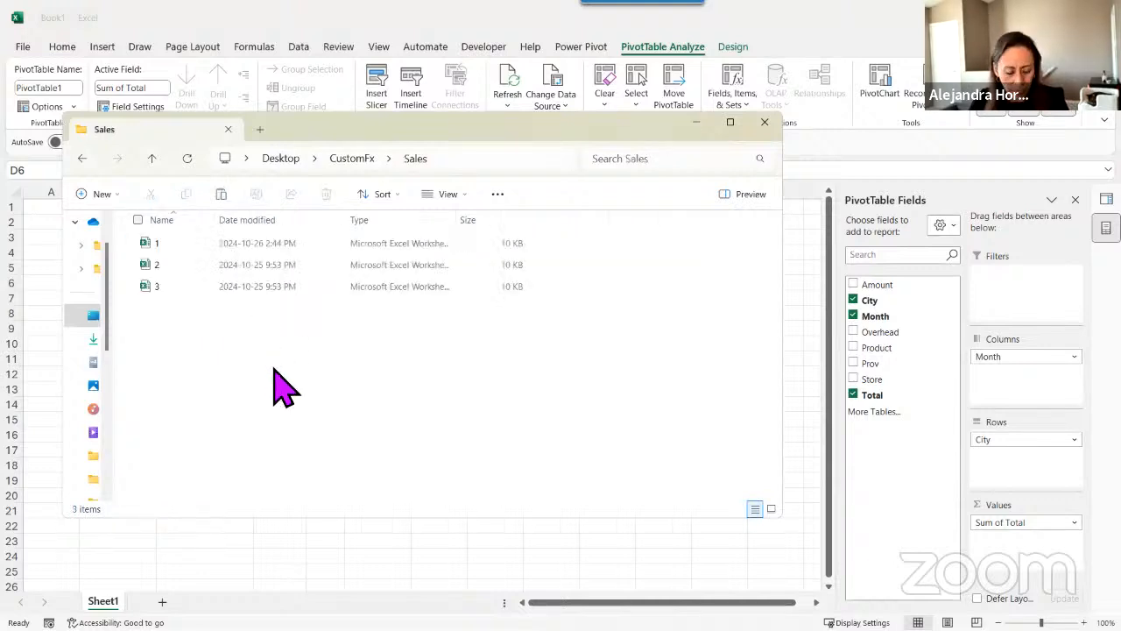
{"action": "key", "text": "ctrl+v"}
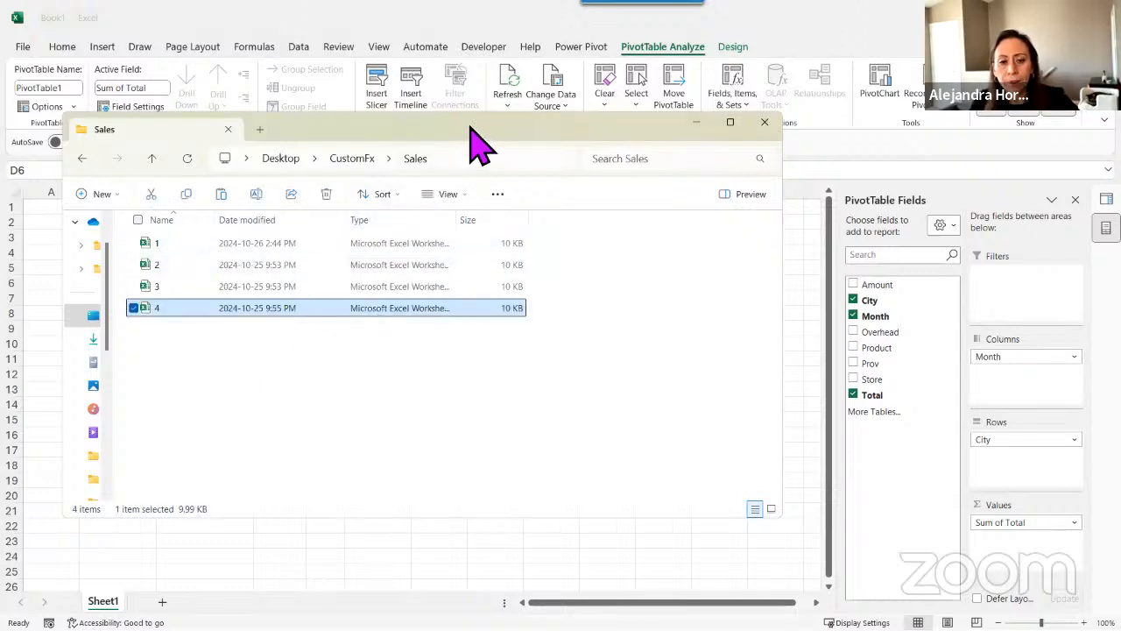
{"action": "left_click", "coordinate": [696, 123]}
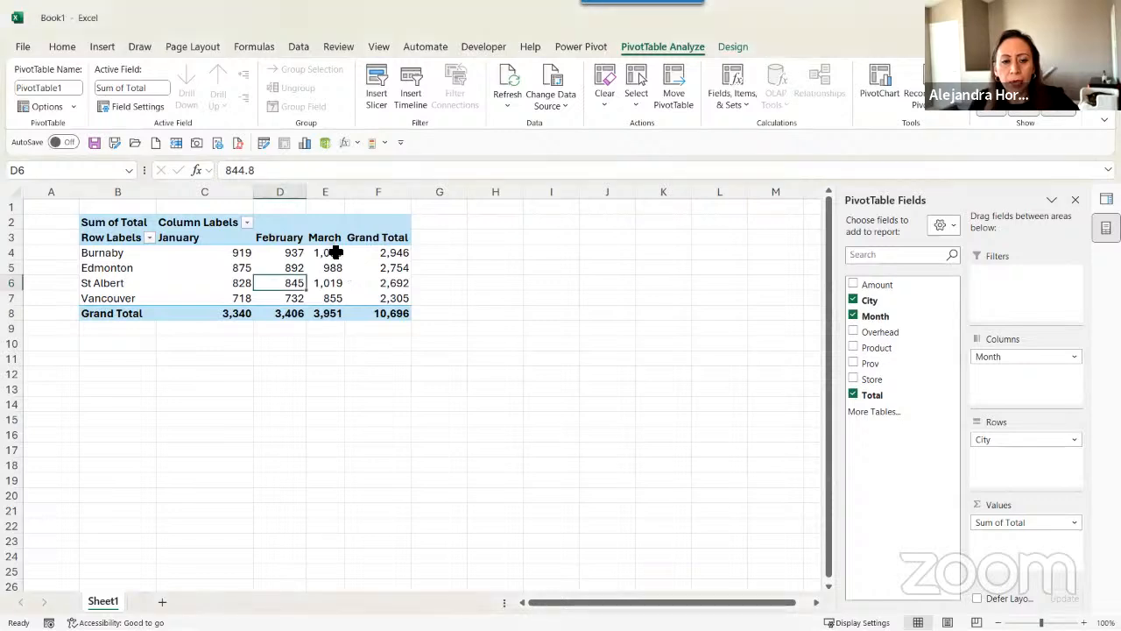
- Change the PivotTable's report layout to Tabular Form
{"action": "left_click", "coordinate": [225, 240]}
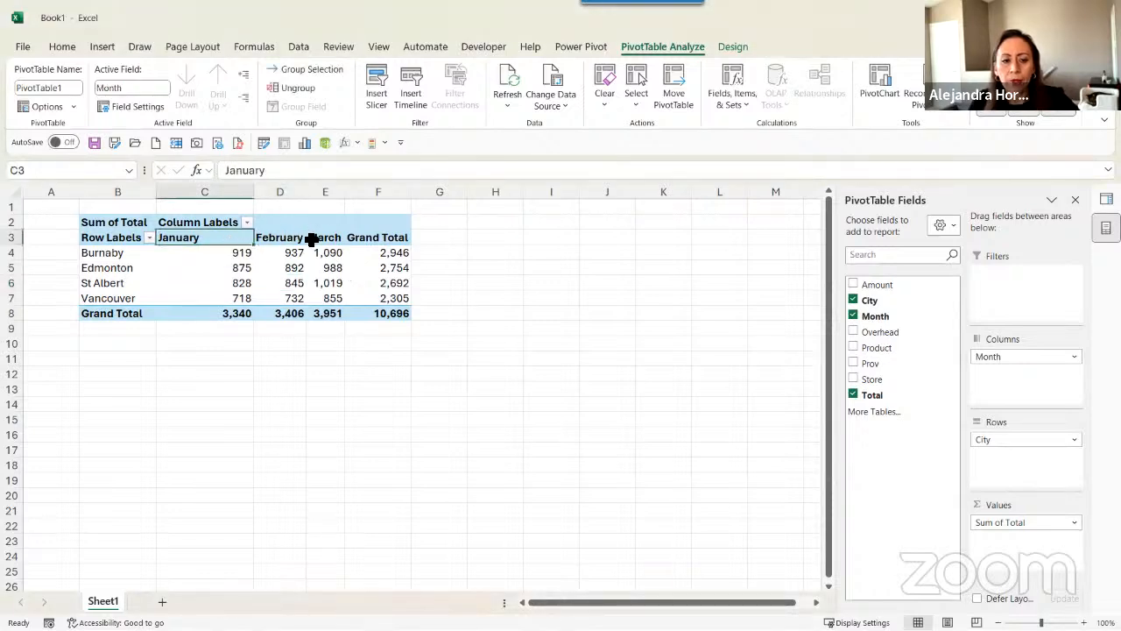
{"action": "left_click", "coordinate": [736, 48]}
{"action": "left_click", "coordinate": [115, 98]}
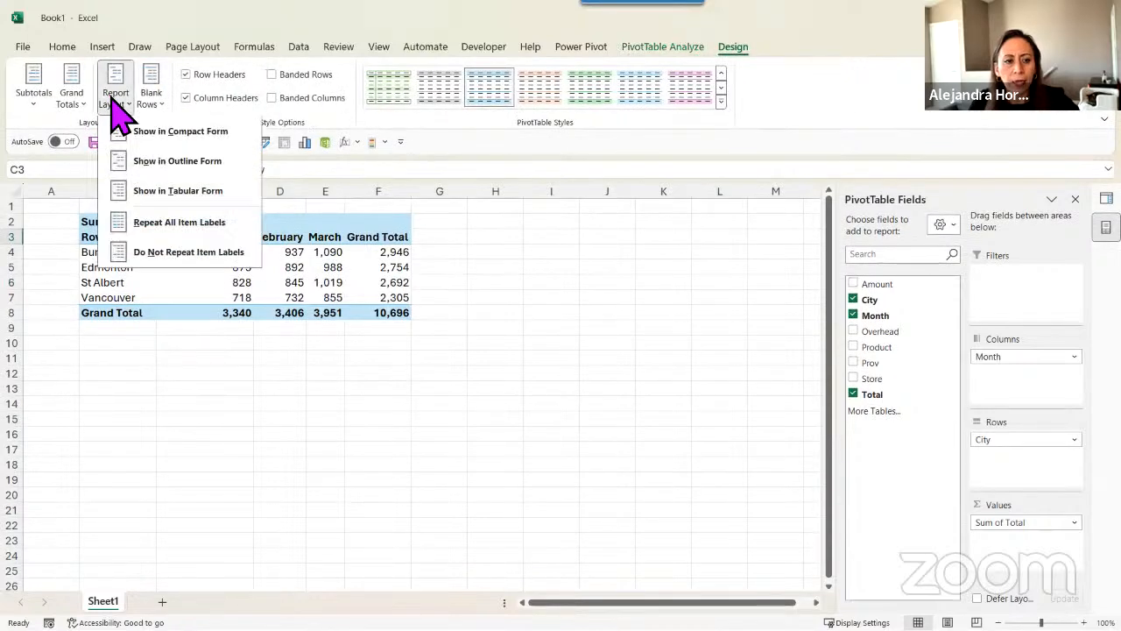
{"action": "left_click", "coordinate": [140, 190]}
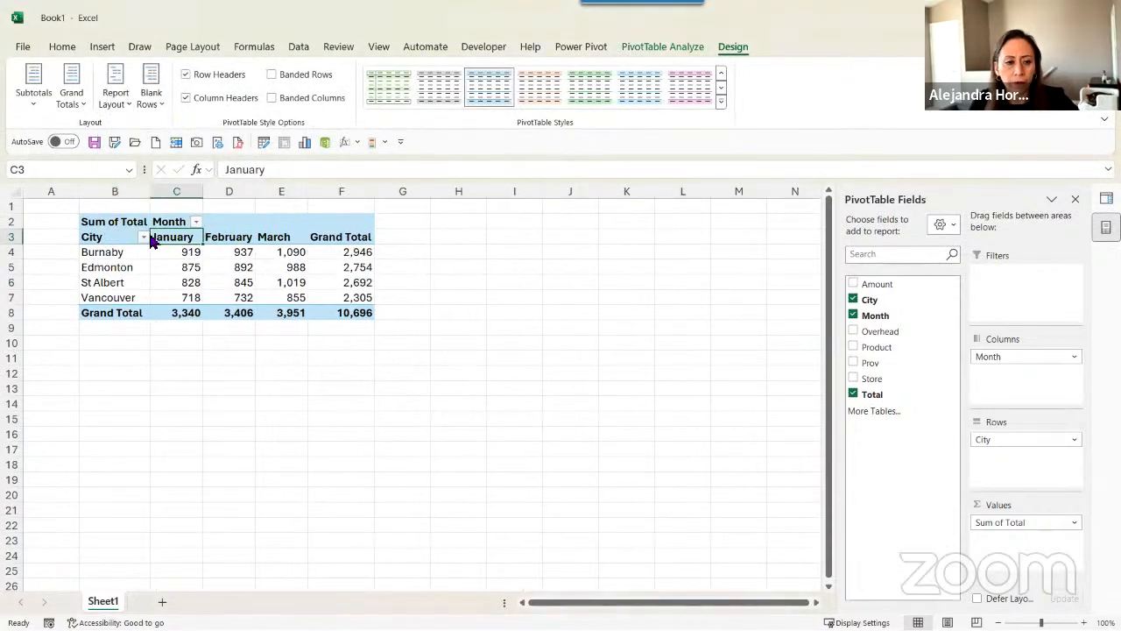
{"action": "scroll", "coordinate": [186, 343], "scroll_direction": "up", "scroll_amount": 2}
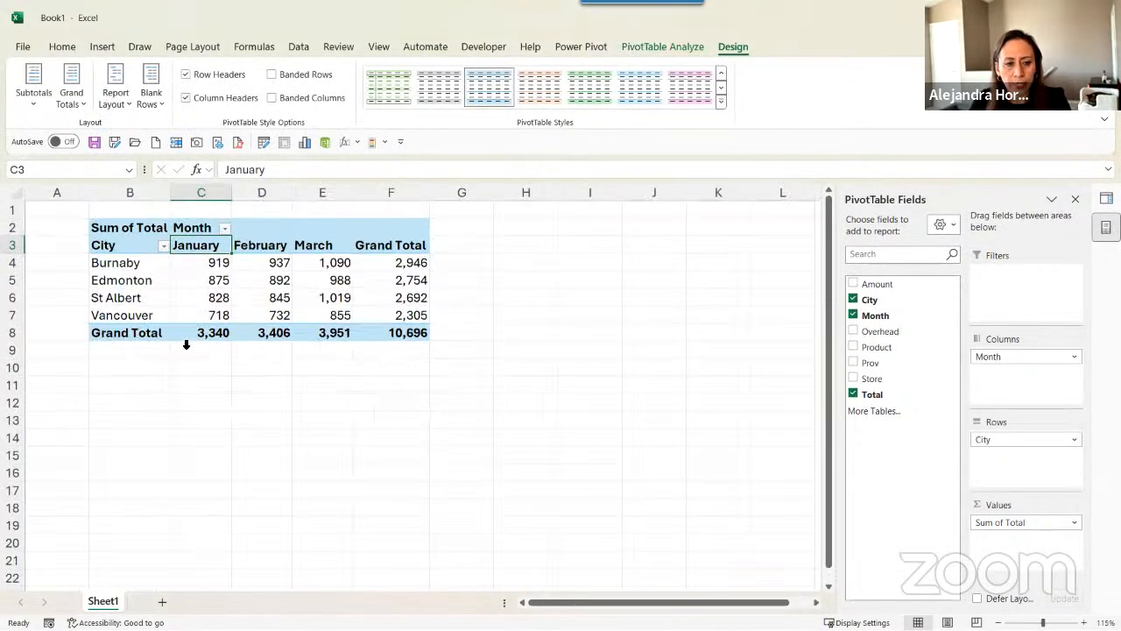
{"action": "left_click", "coordinate": [159, 257]}
{"action": "left_click", "coordinate": [220, 235]}
{"action": "left_click", "coordinate": [225, 253]}
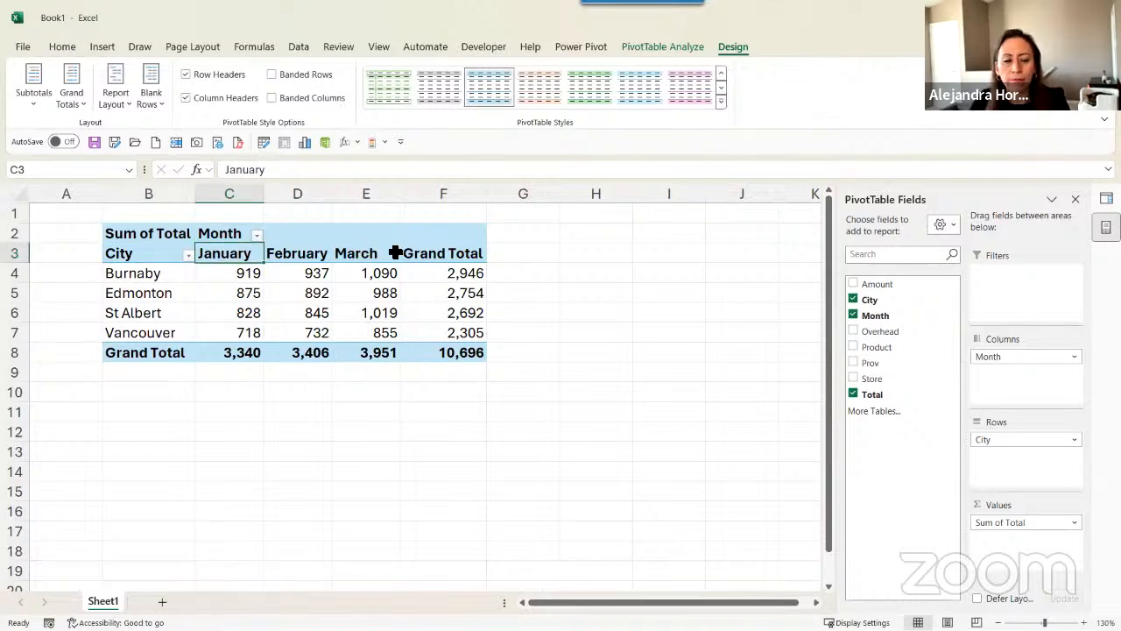
- Refresh the PivotTable to bring in the data of the added file, and select the April heading
{"action": "left_click", "coordinate": [445, 253]}
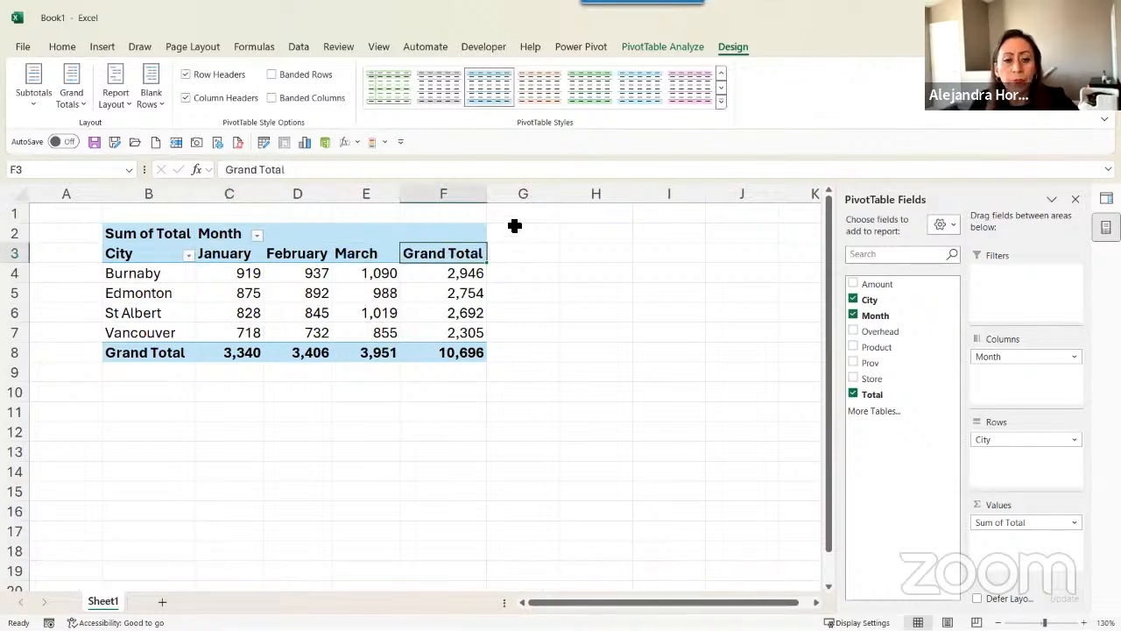
{"action": "left_click", "coordinate": [357, 258]}
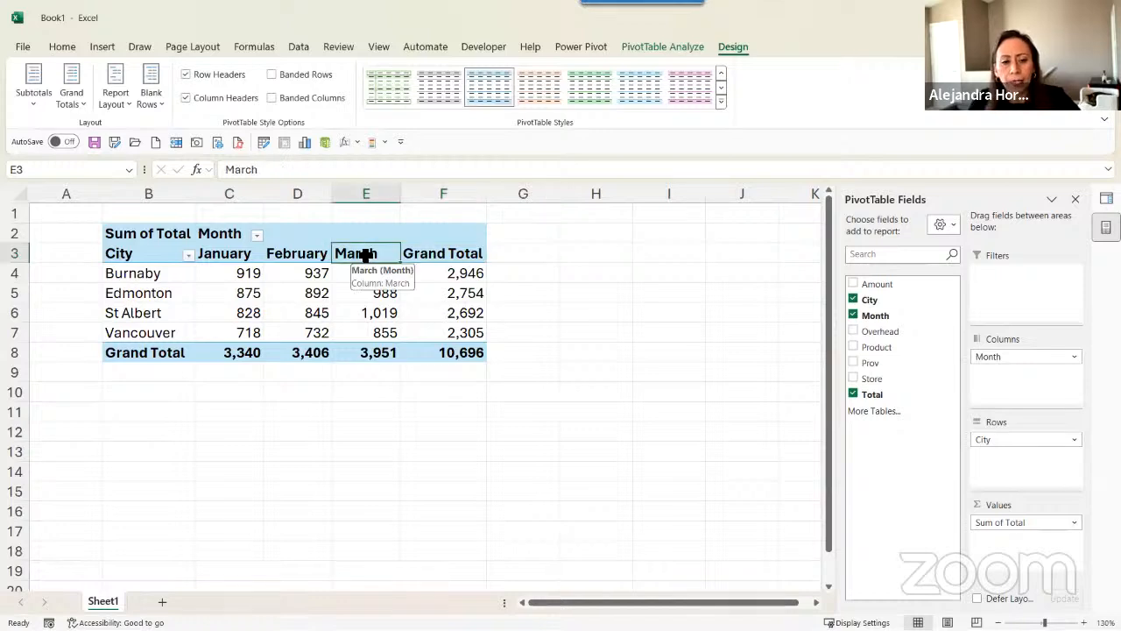
{"action": "right_click", "coordinate": [365, 255]}
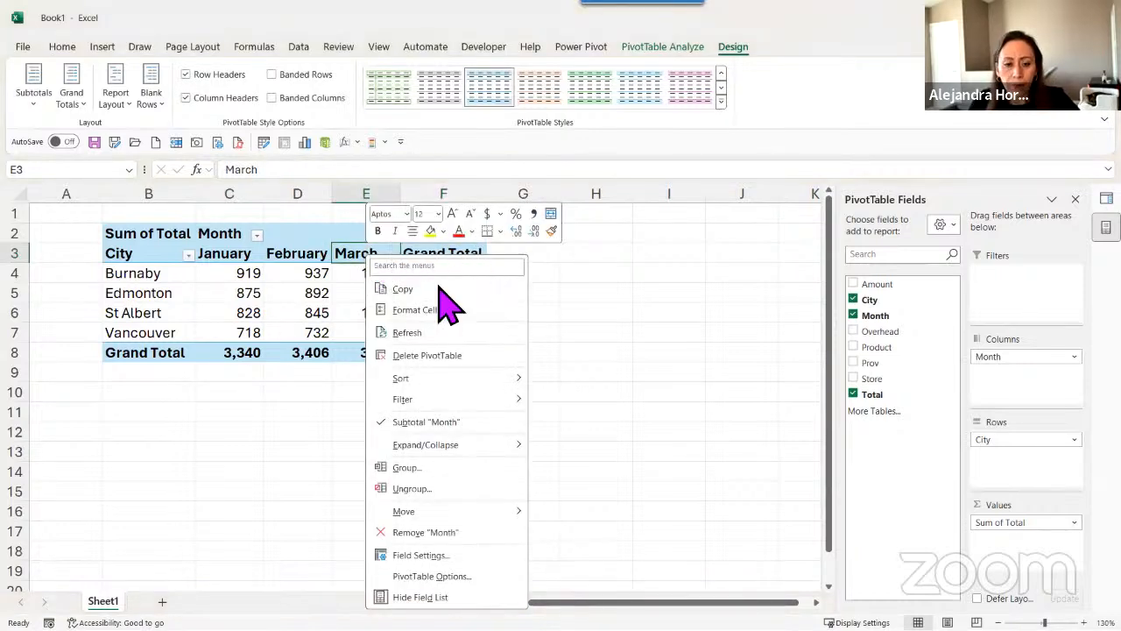
{"action": "left_click", "coordinate": [419, 333]}
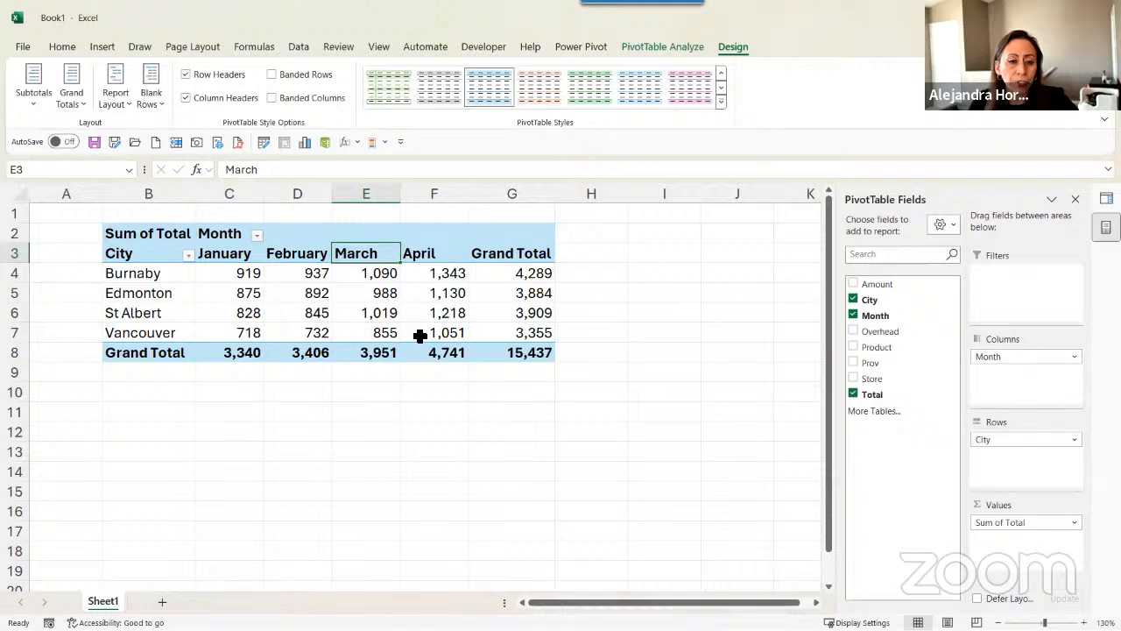
{"action": "left_click", "coordinate": [459, 256]}
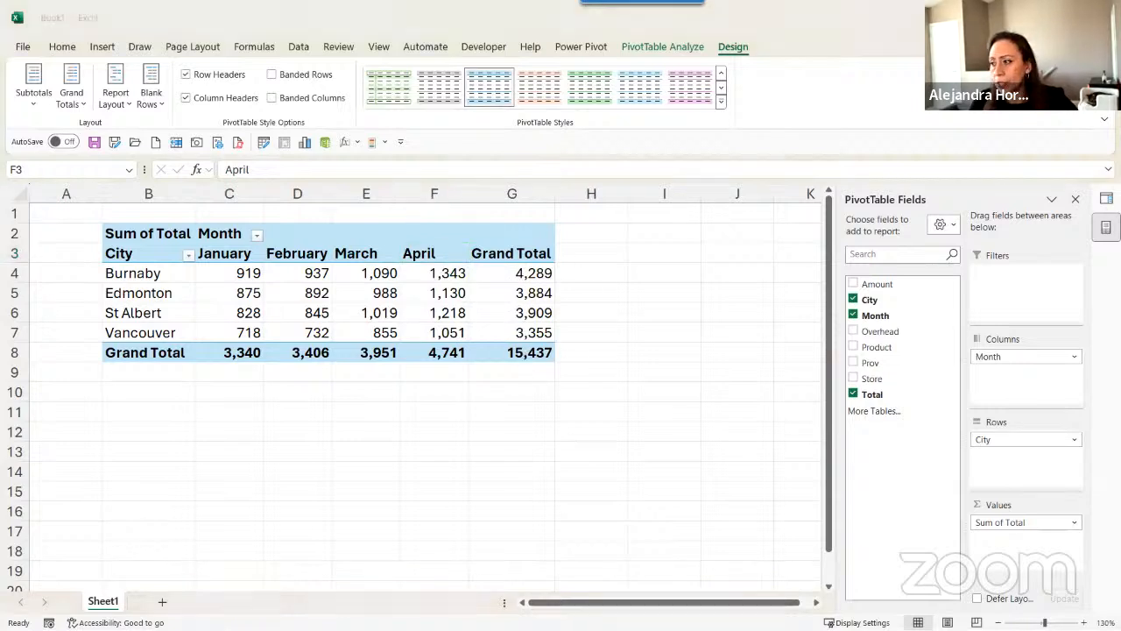
- Open the workbook 4 from the Sales folder and examine its YTD March, April, YTD, Manager and Notes columns
{"action": "key", "text": "alt+Tab"}
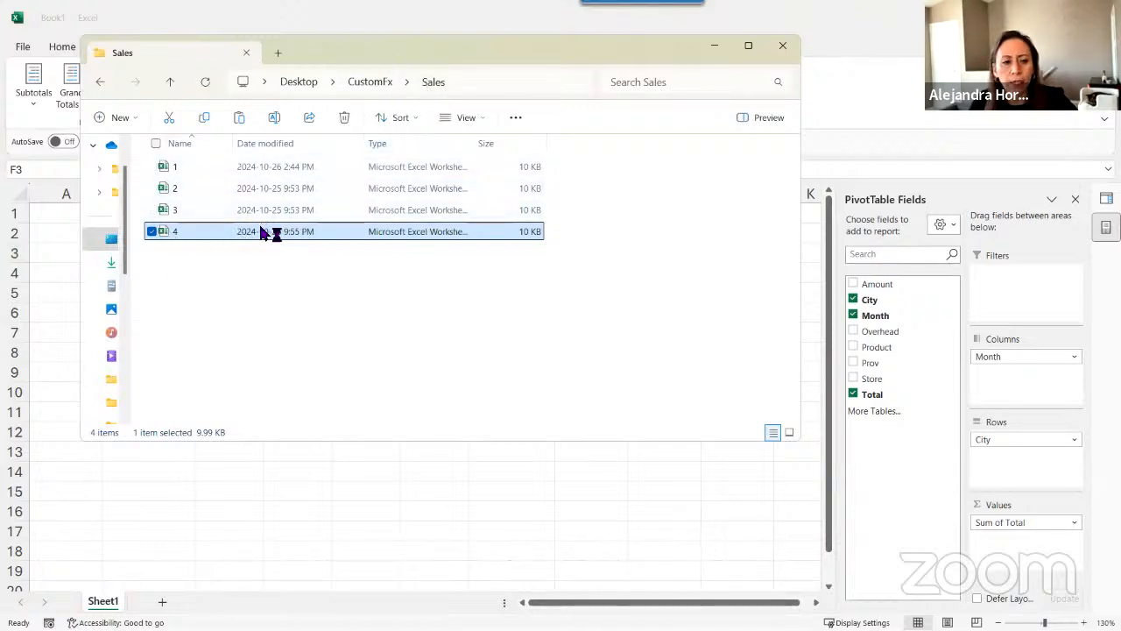
{"action": "key", "text": "alt+Tab"}
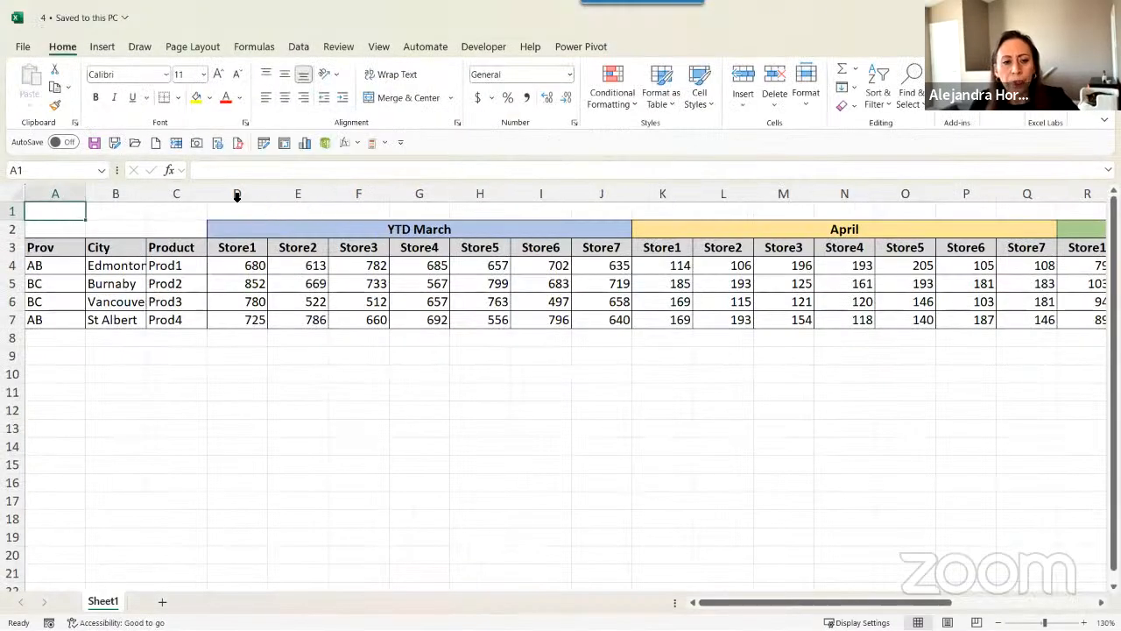
{"action": "left_click_drag", "start_coordinate": [237, 193], "coordinate": [624, 194]}
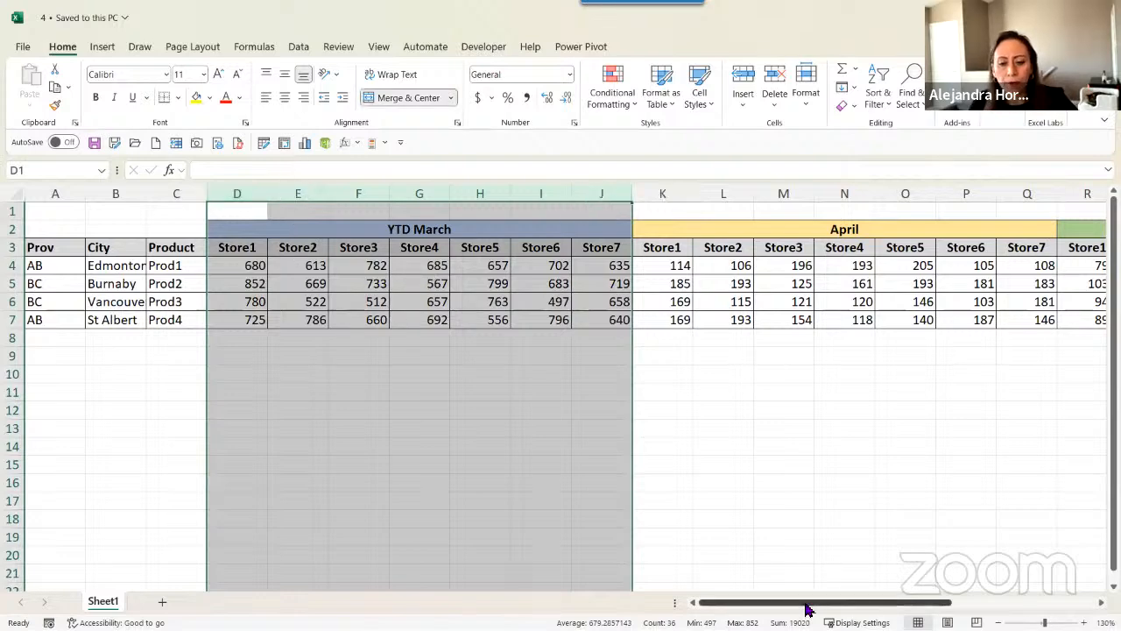
{"action": "left_click_drag", "start_coordinate": [808, 604], "coordinate": [899, 602]}
{"action": "left_click", "coordinate": [279, 193]}
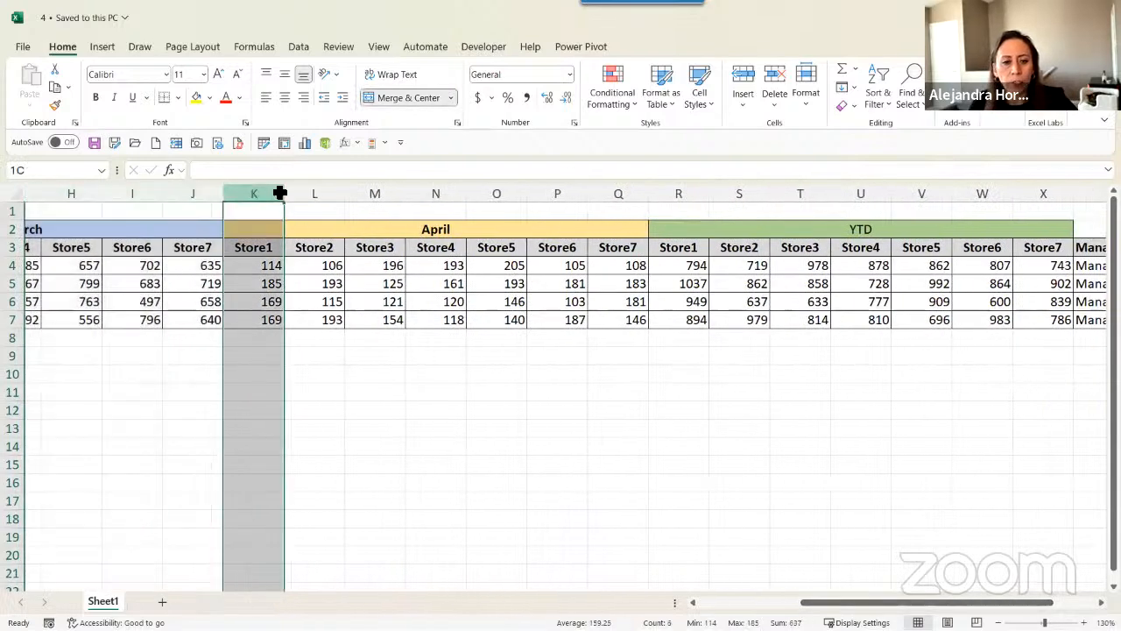
{"action": "left_click_drag", "start_coordinate": [279, 193], "coordinate": [636, 243]}
{"action": "left_click", "coordinate": [636, 242]}
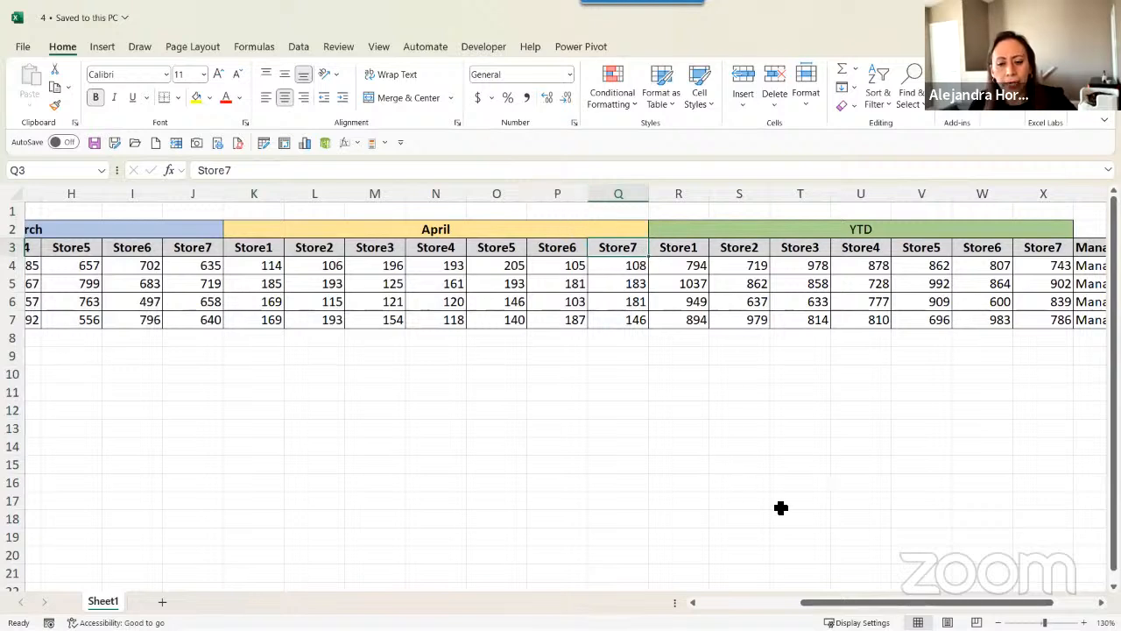
{"action": "left_click_drag", "start_coordinate": [546, 190], "coordinate": [618, 190]}
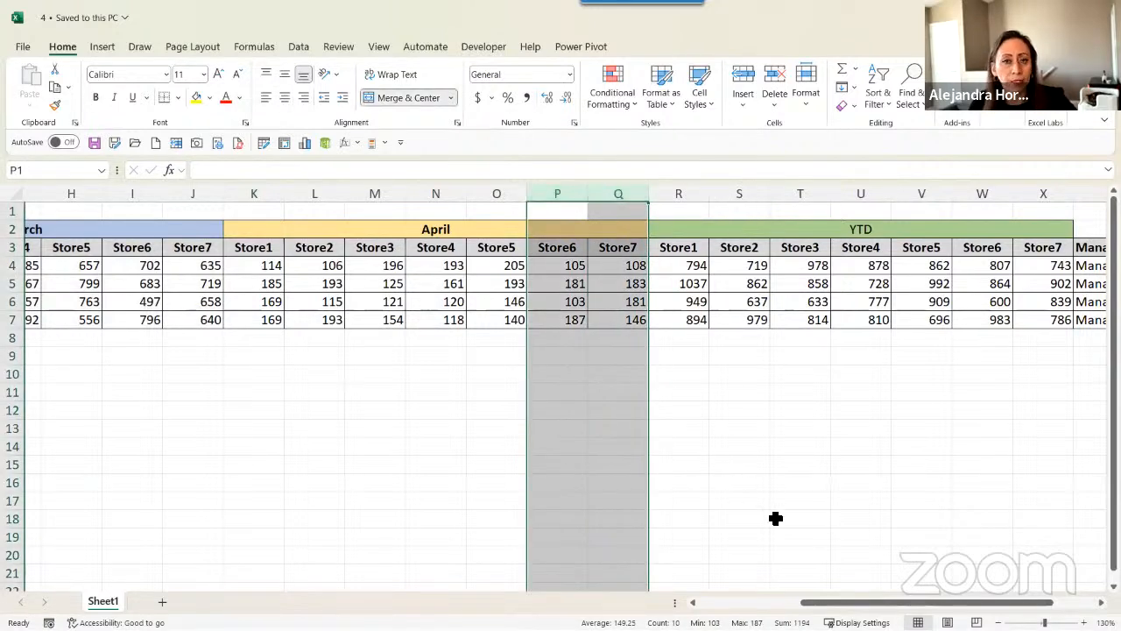
{"action": "left_click_drag", "start_coordinate": [834, 605], "coordinate": [953, 600]}
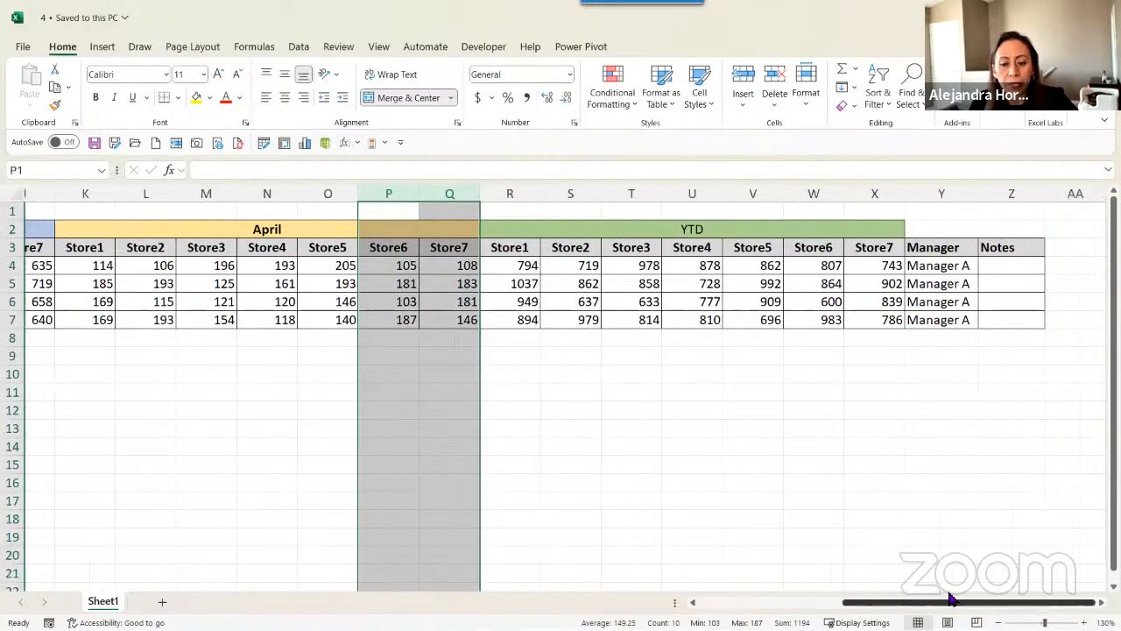
{"action": "left_click_drag", "start_coordinate": [937, 248], "coordinate": [1007, 228]}
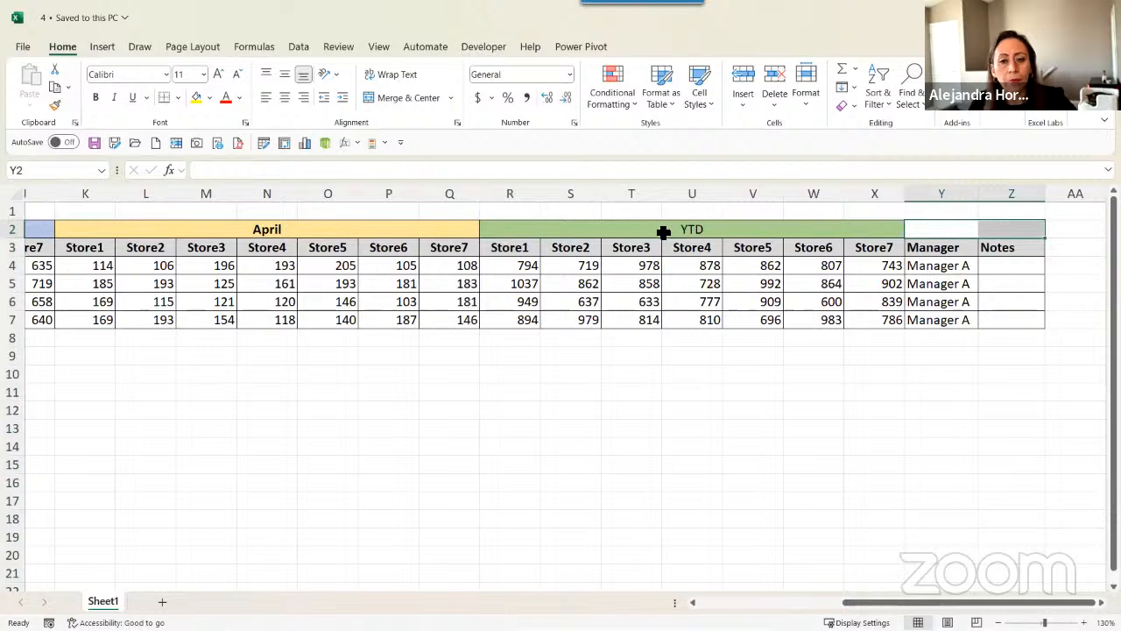
{"action": "left_click_drag", "start_coordinate": [619, 234], "coordinate": [1002, 229]}
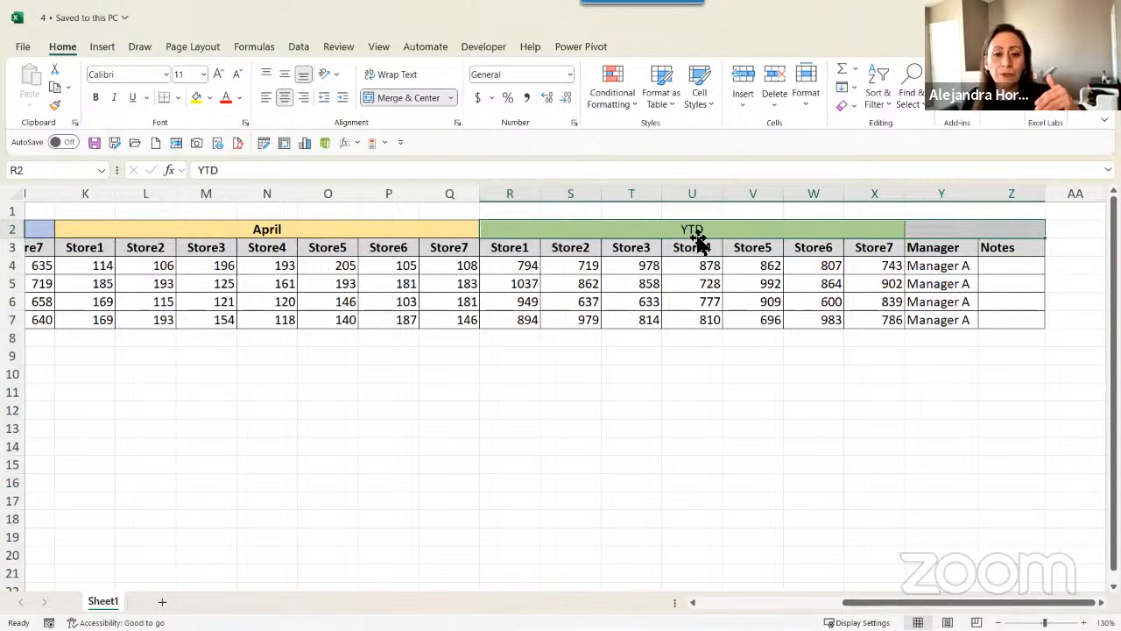
{"action": "left_click", "coordinate": [1021, 229]}
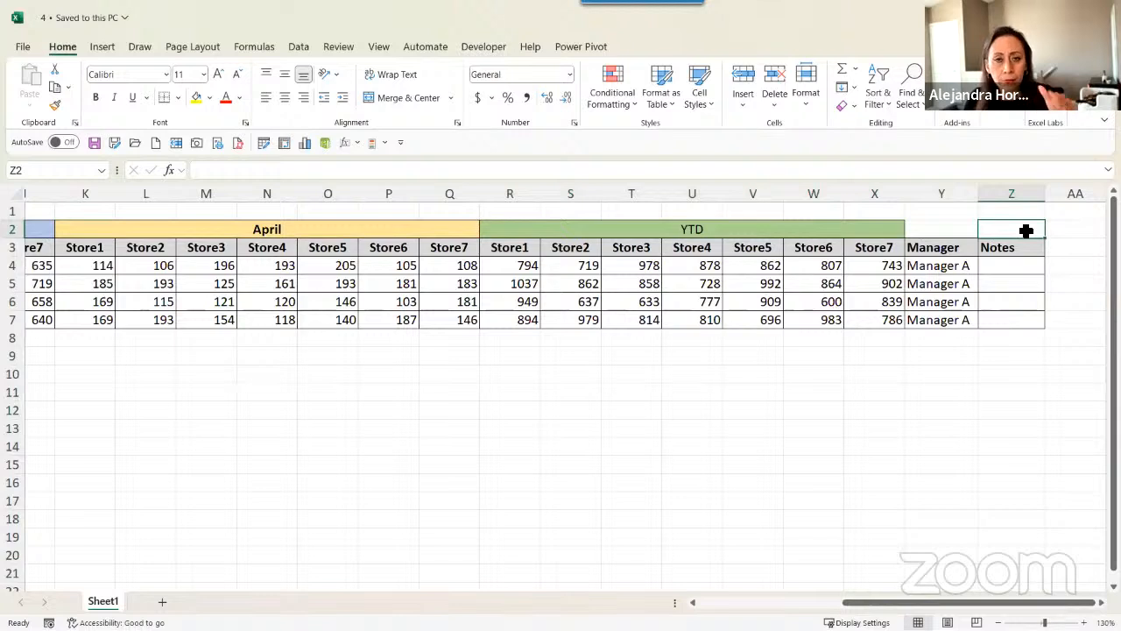
{"action": "left_click_drag", "start_coordinate": [843, 231], "coordinate": [989, 229]}
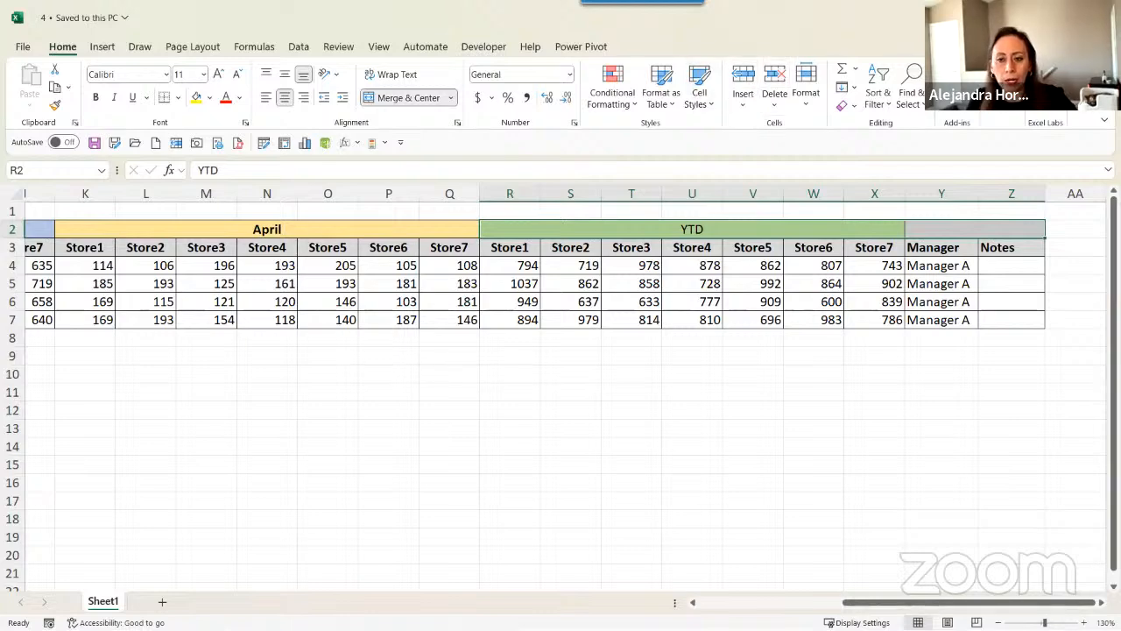
- Return to the Book1 workbook and replace City with Product in the PivotTable's rows
{"action": "key", "text": "alt+Tab"}
{"action": "left_click", "coordinate": [346, 275]}
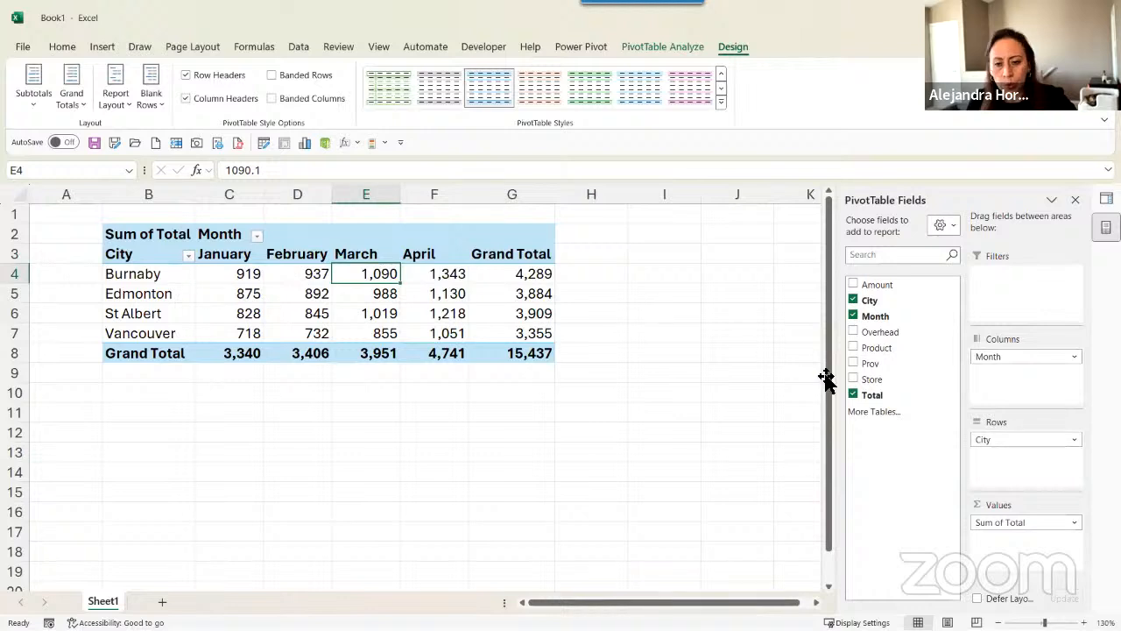
{"action": "left_click_drag", "start_coordinate": [994, 440], "coordinate": [741, 469]}
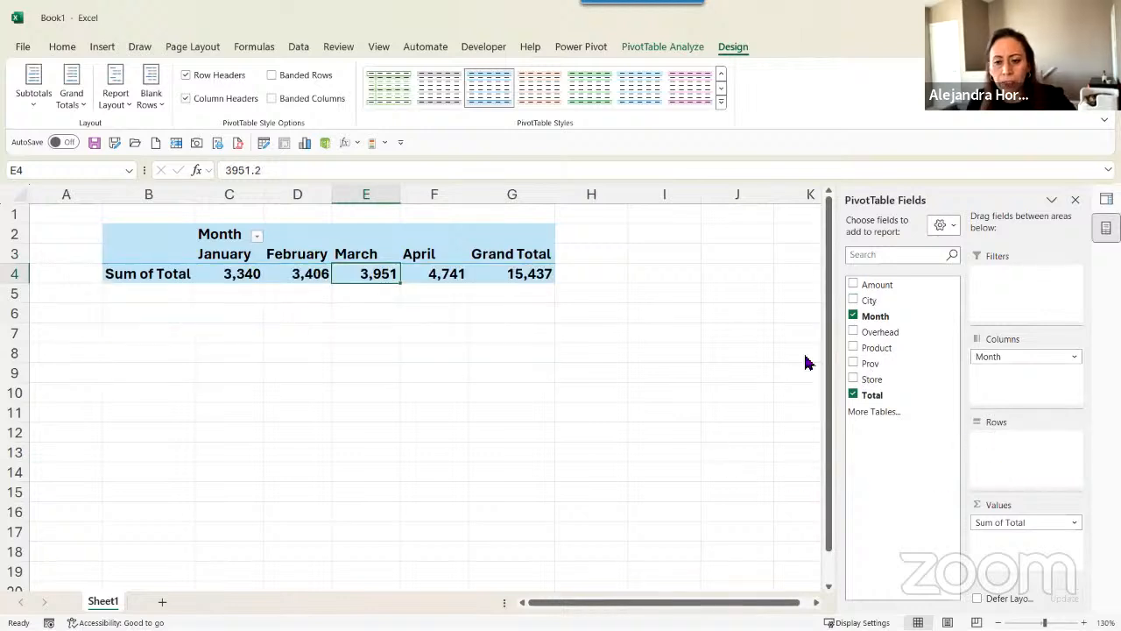
{"action": "left_click_drag", "start_coordinate": [871, 348], "coordinate": [999, 463]}
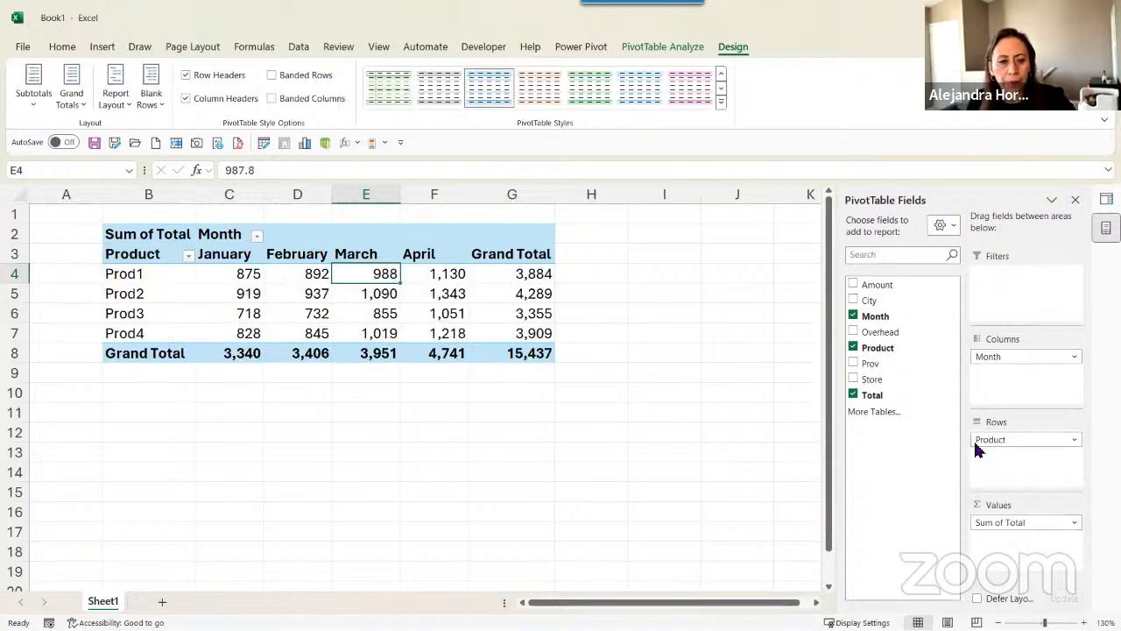
- Refresh the PivotTable and replace Product with Store in its rows
{"action": "right_click", "coordinate": [410, 307]}
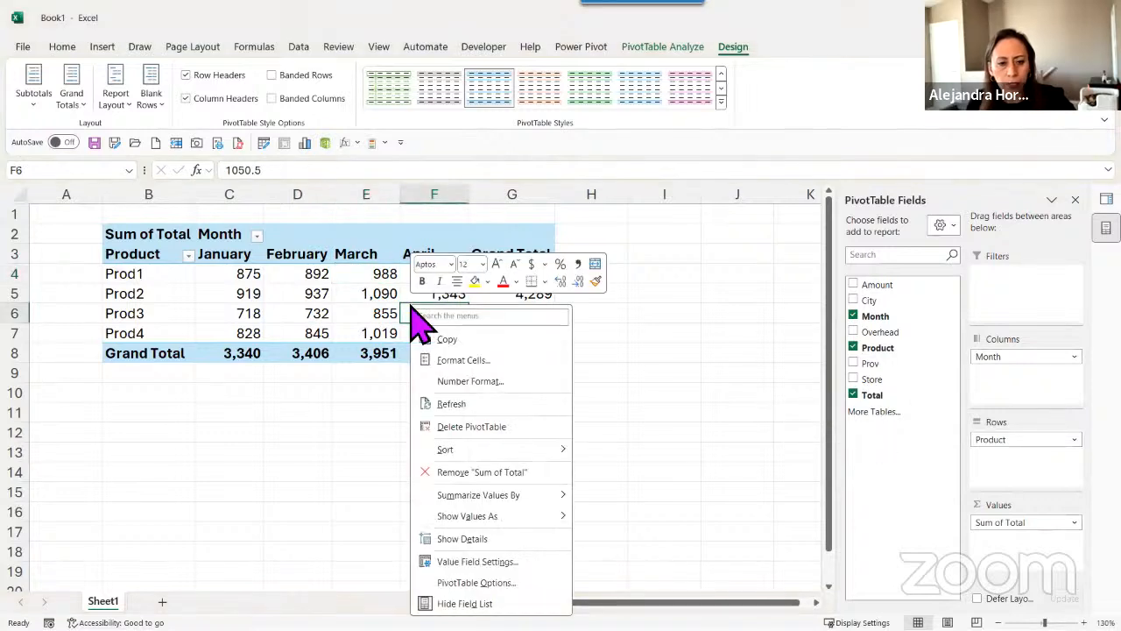
{"action": "left_click", "coordinate": [460, 404]}
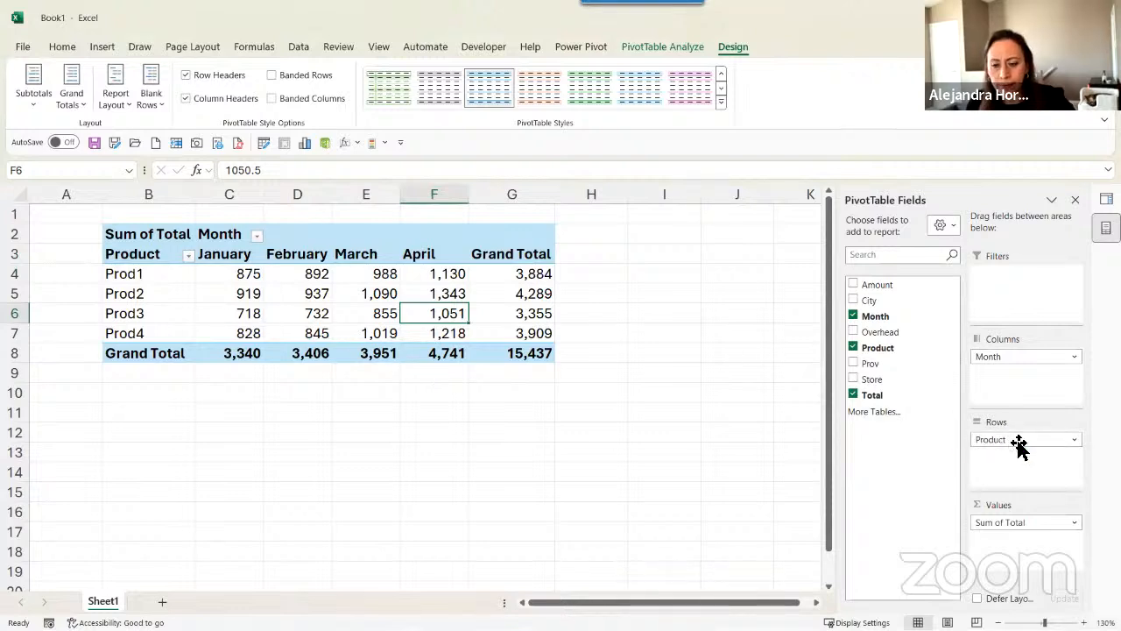
{"action": "left_click_drag", "start_coordinate": [1018, 441], "coordinate": [776, 430]}
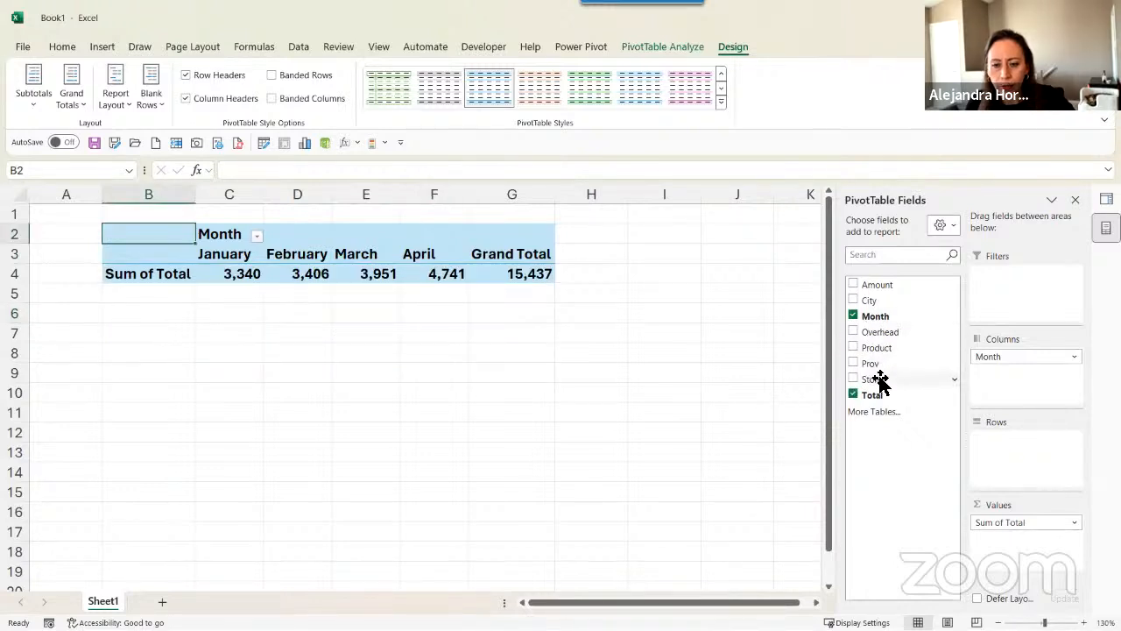
{"action": "left_click_drag", "start_coordinate": [876, 379], "coordinate": [1006, 452]}
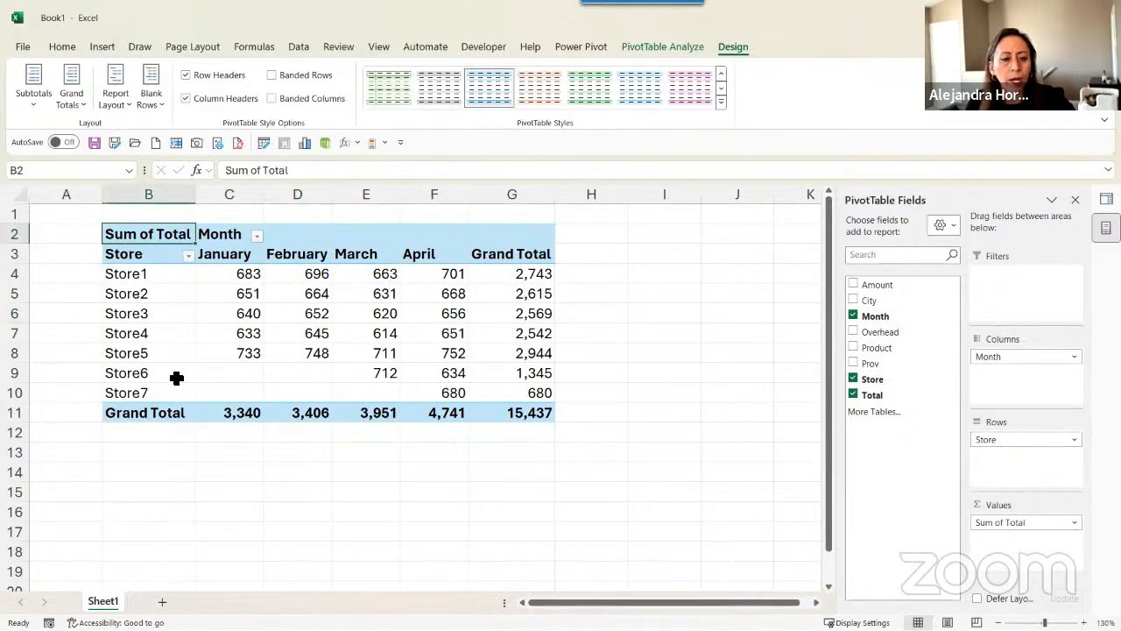
- Examine the March and April totals of Store6 and Store7 in the PivotTable
{"action": "left_click", "coordinate": [147, 377]}
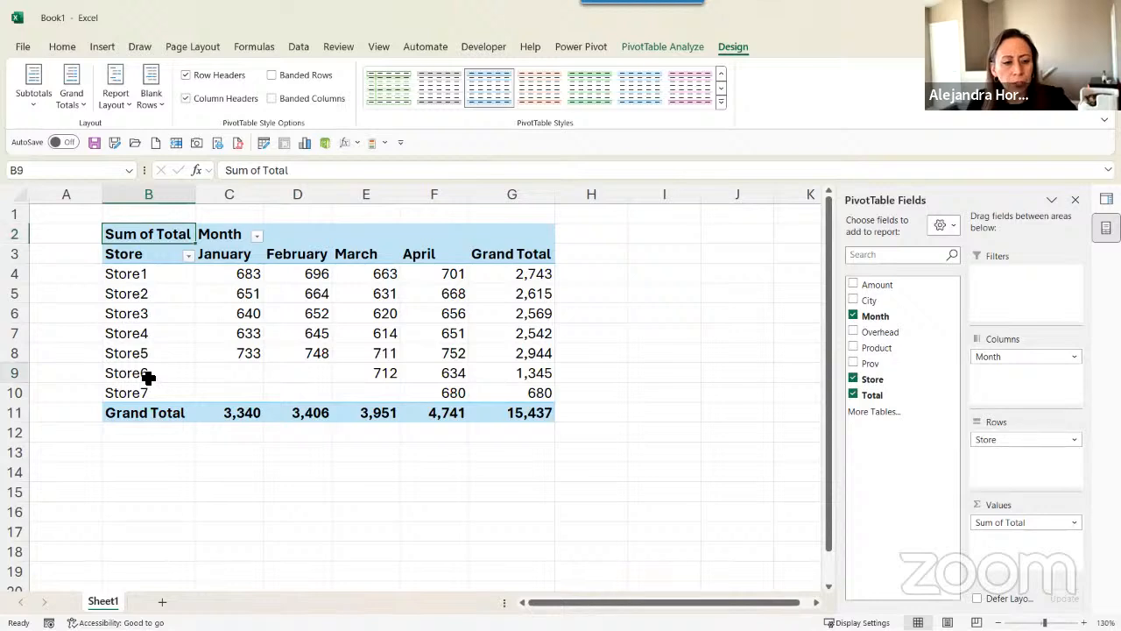
{"action": "left_click", "coordinate": [449, 375]}
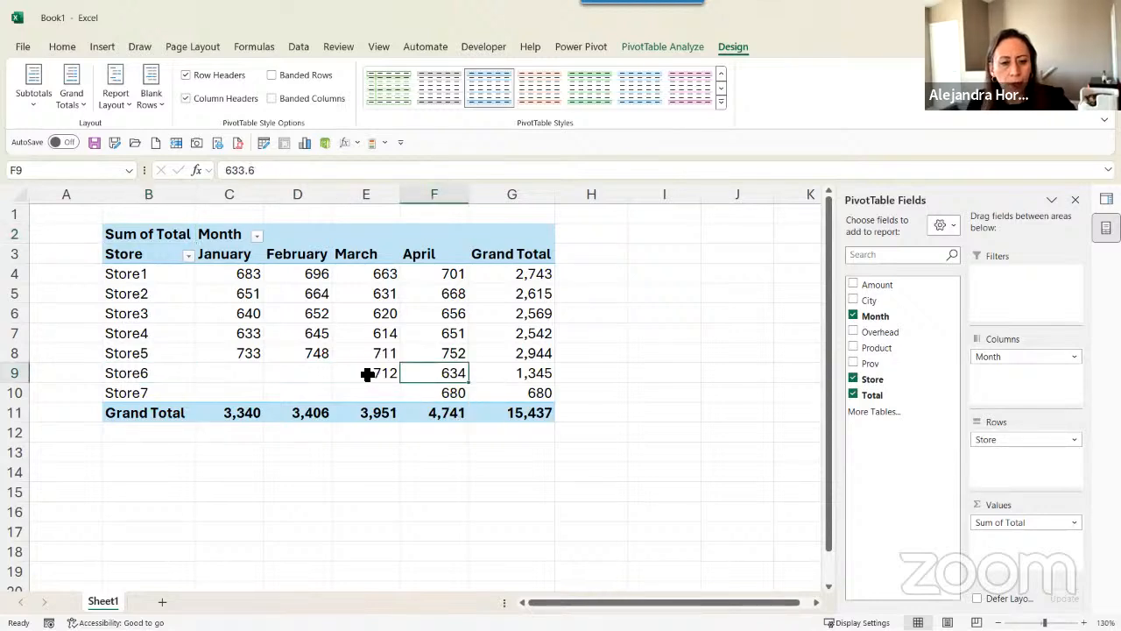
{"action": "left_click", "coordinate": [372, 371]}
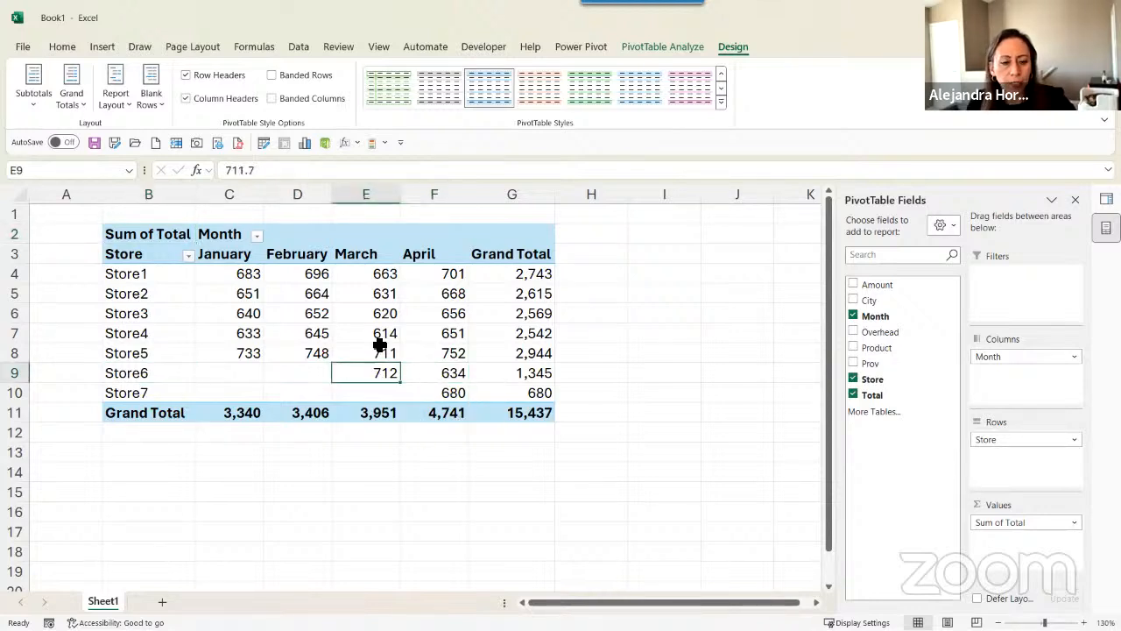
{"action": "left_click", "coordinate": [124, 394]}
{"action": "left_click", "coordinate": [457, 395]}
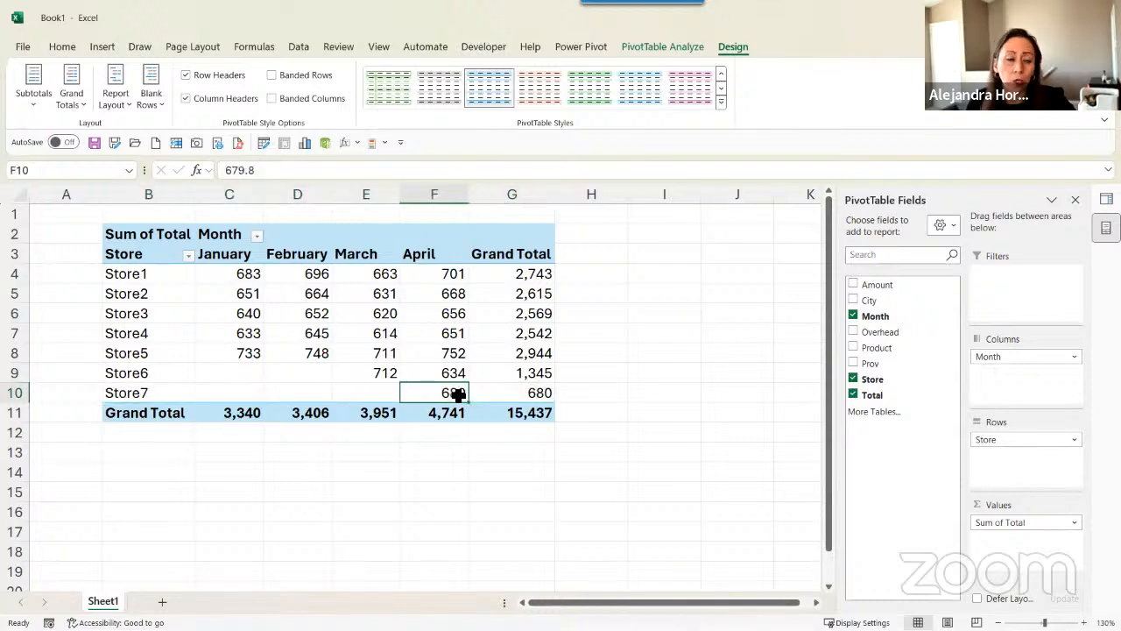
{"action": "left_click", "coordinate": [380, 374]}
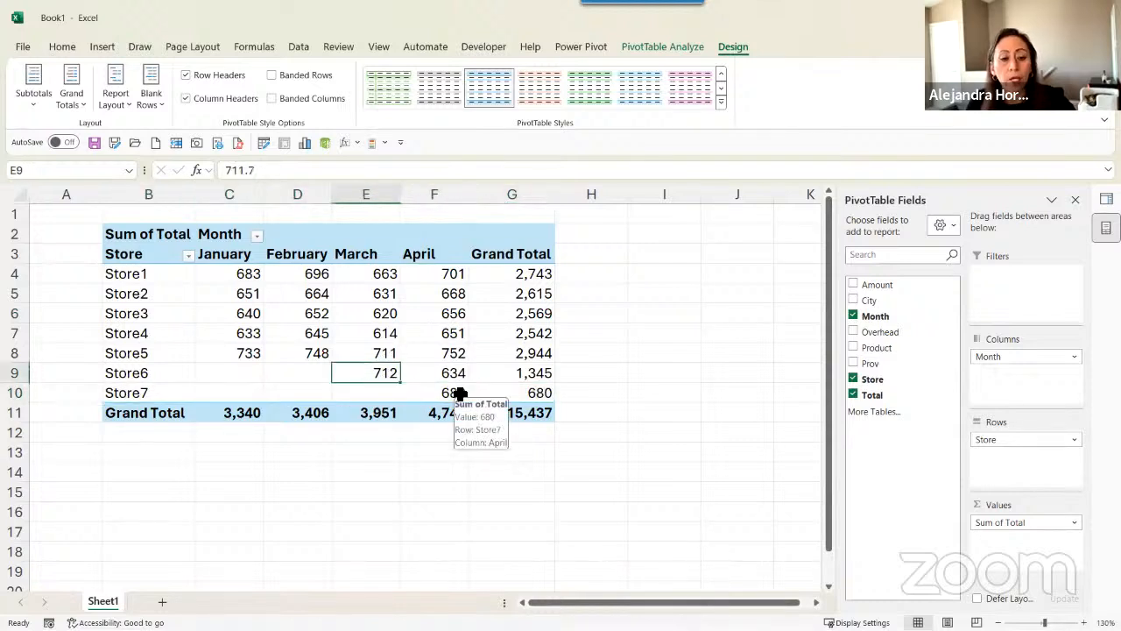
{"action": "left_click", "coordinate": [459, 393]}
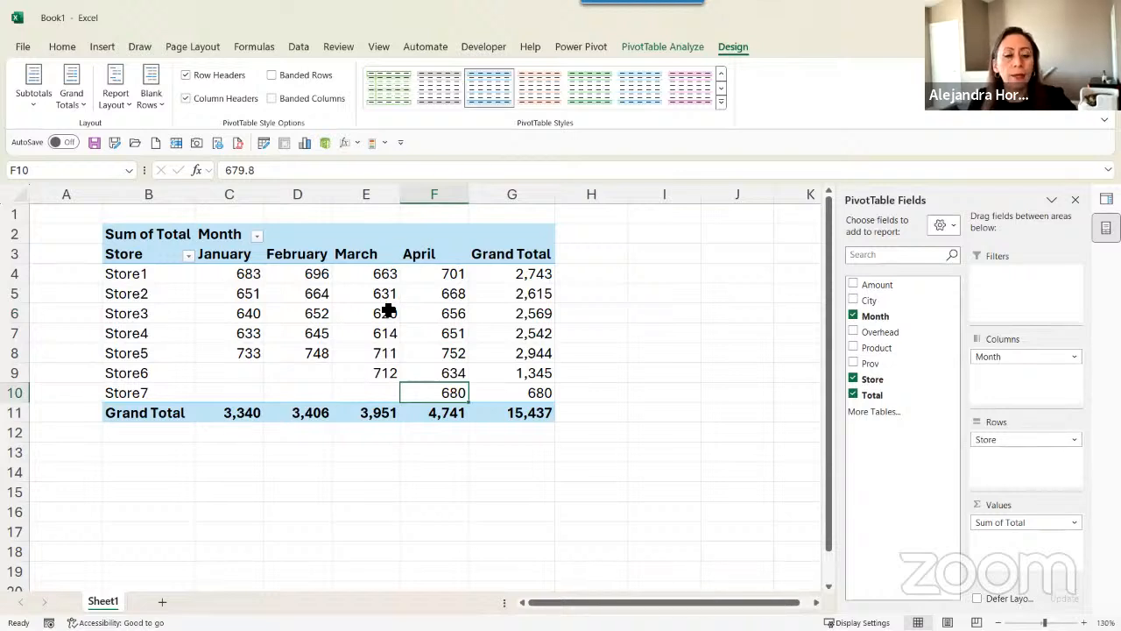
{"action": "mouse_move", "coordinate": [390, 300]}
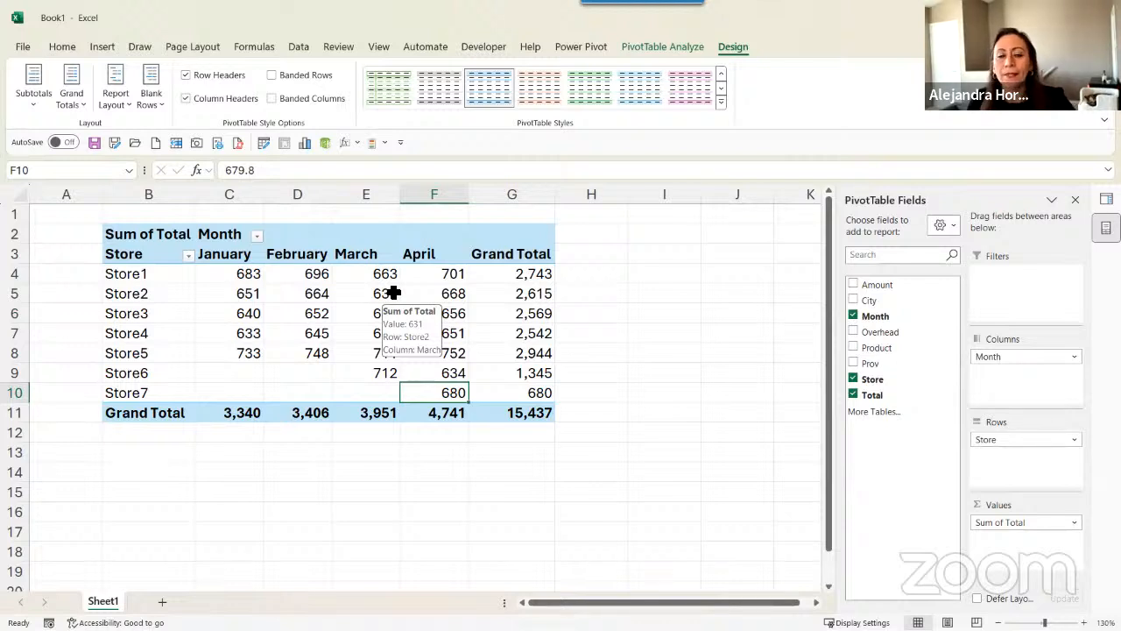
{"action": "mouse_move", "coordinate": [379, 274]}
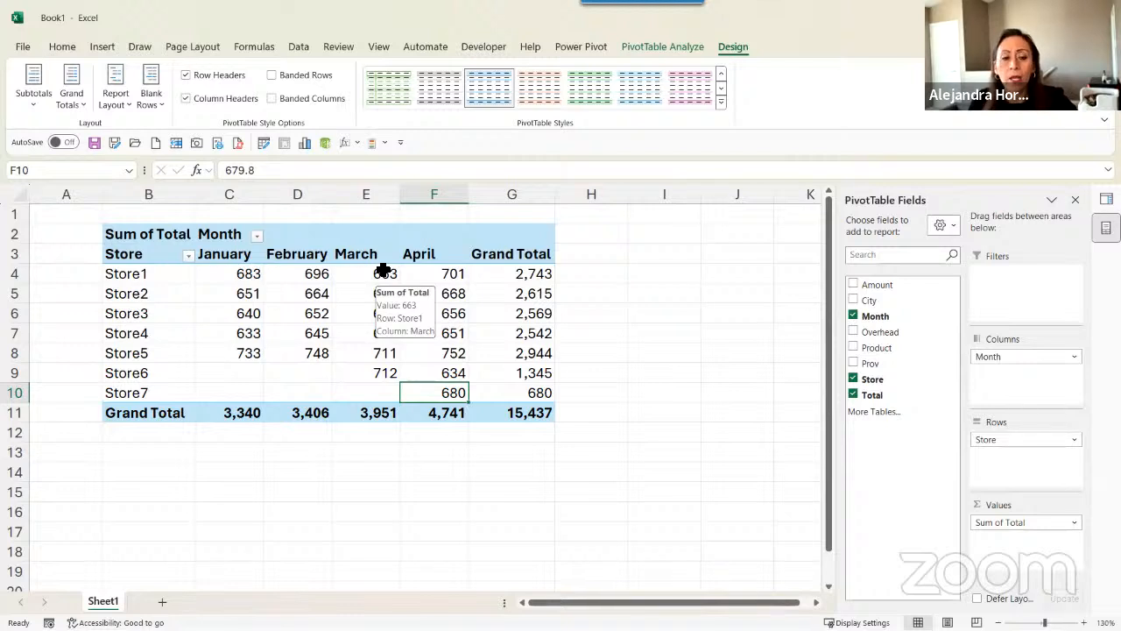
{"action": "right_click", "coordinate": [383, 272]}
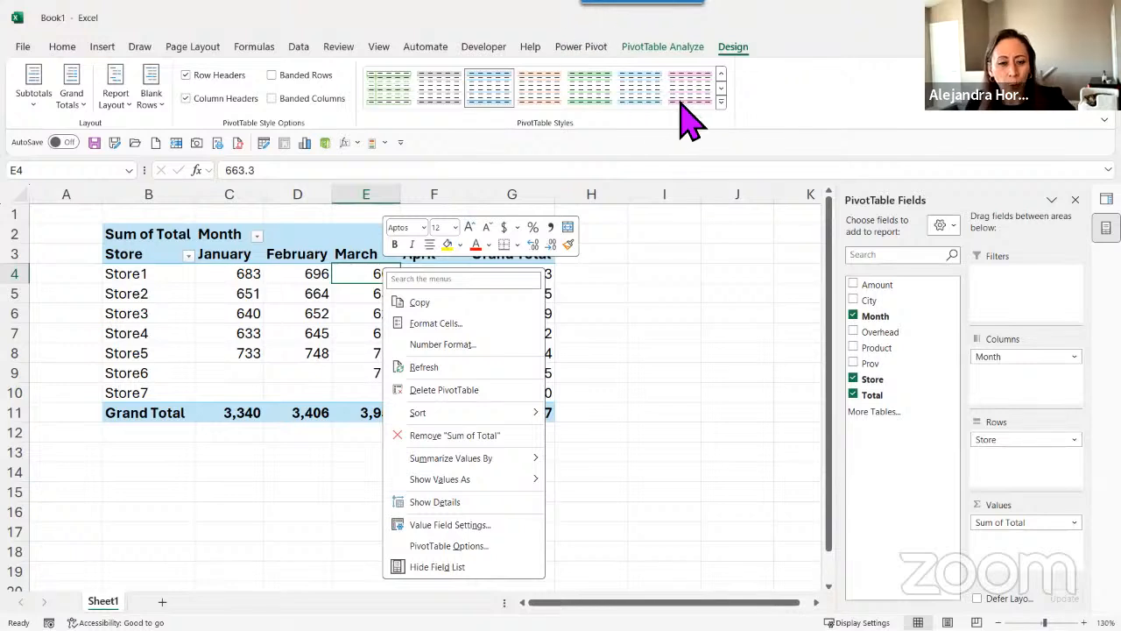
{"action": "left_click", "coordinate": [806, 33]}
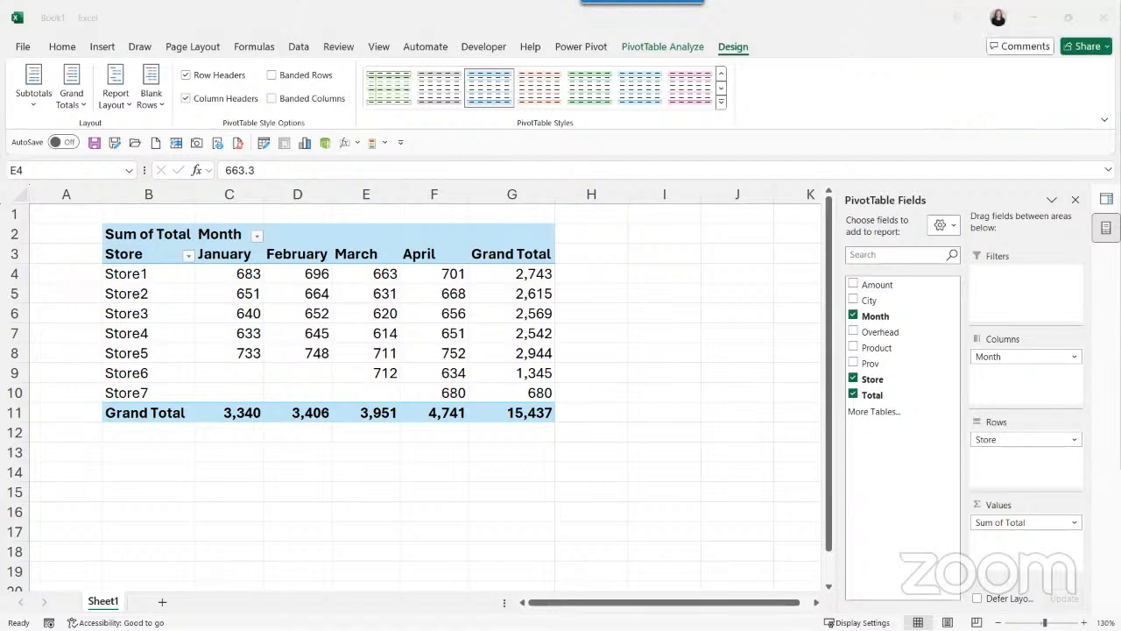
- Switch to PowerPoint, present the deck from the DEMO slide as a duplicated slide show, and advance to the Summary slide before ending it
{"action": "key", "text": "shift+F5"}
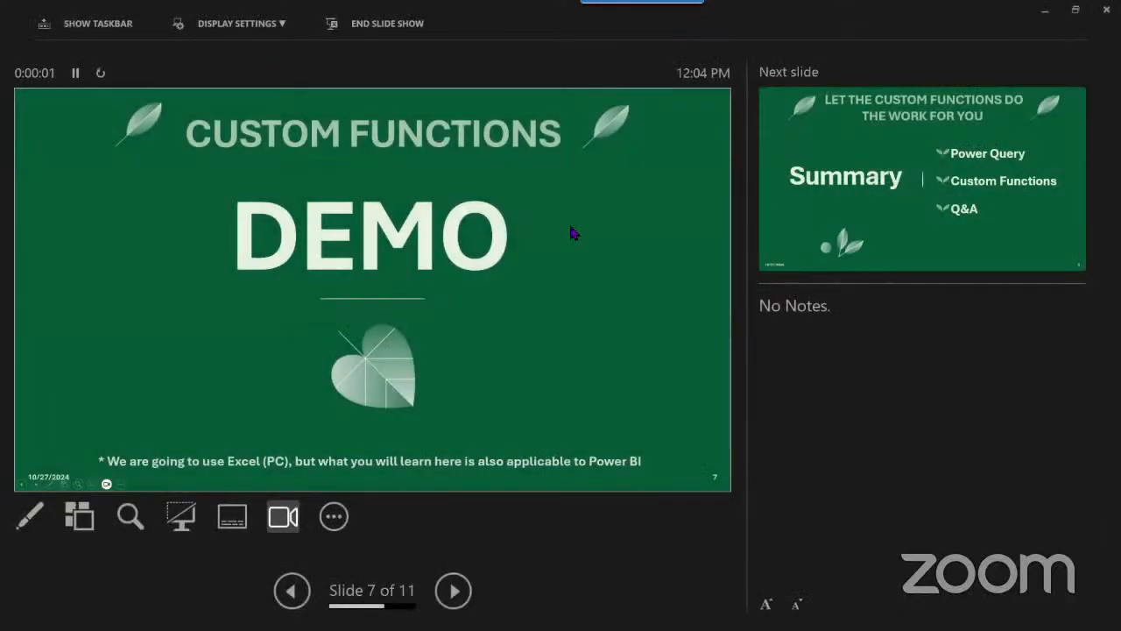
{"action": "left_click", "coordinate": [254, 24]}
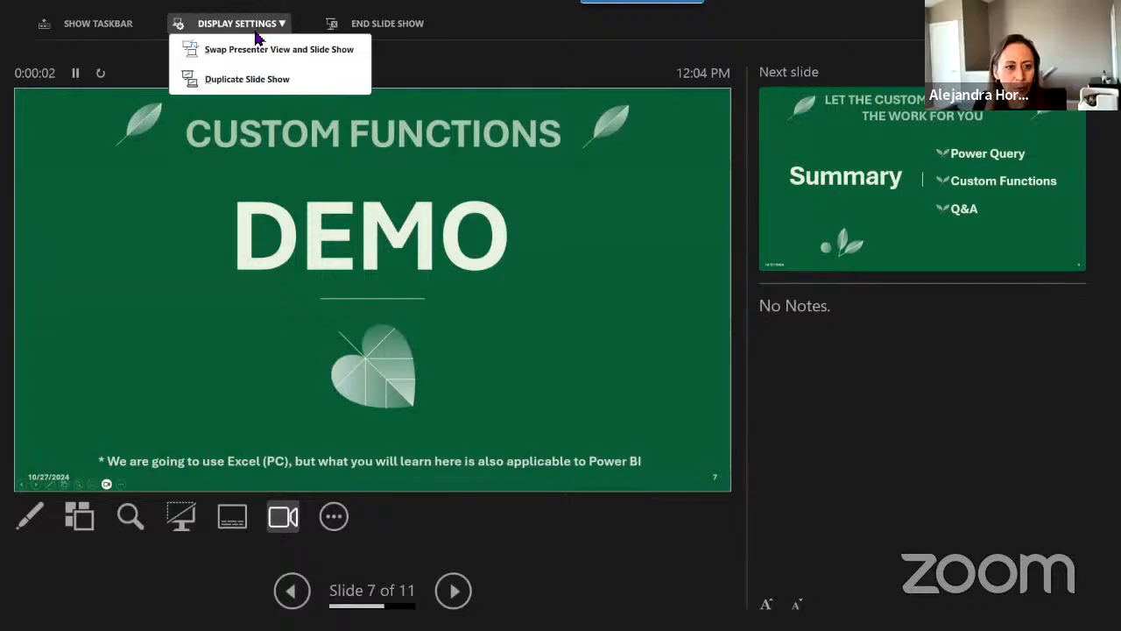
{"action": "left_click", "coordinate": [245, 76]}
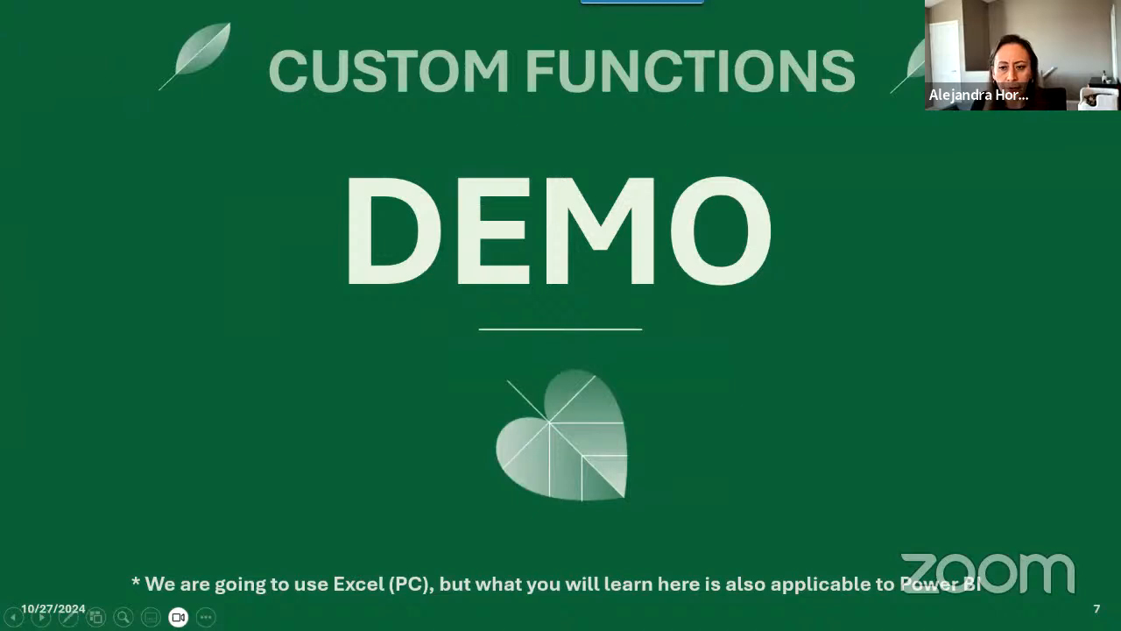
{"action": "key", "text": "Right"}
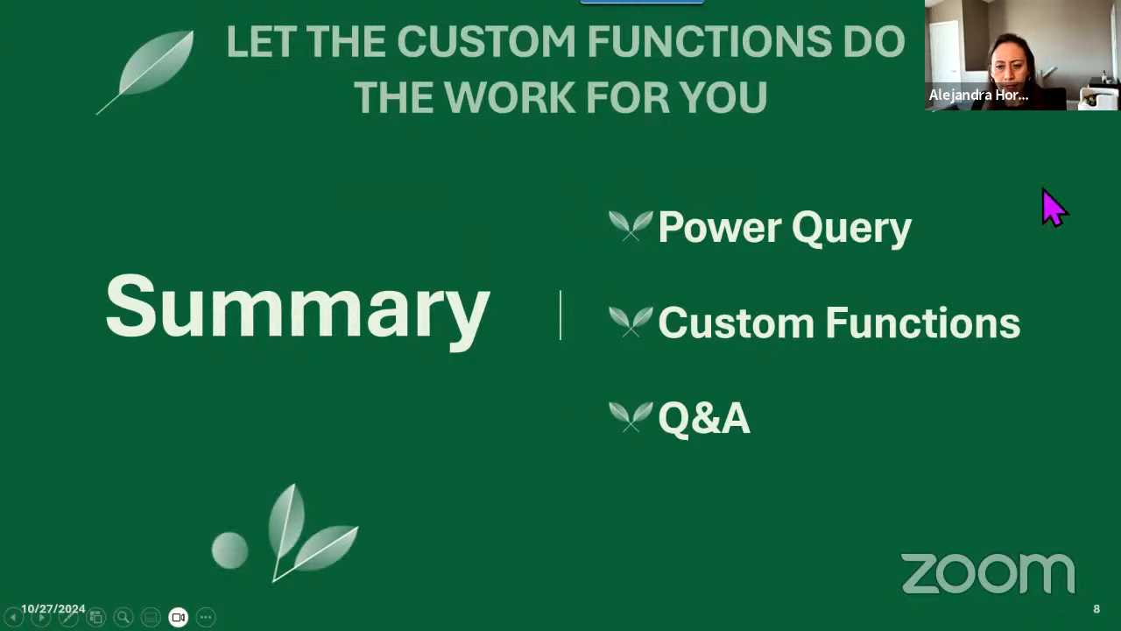
{"action": "key", "text": "Escape"}
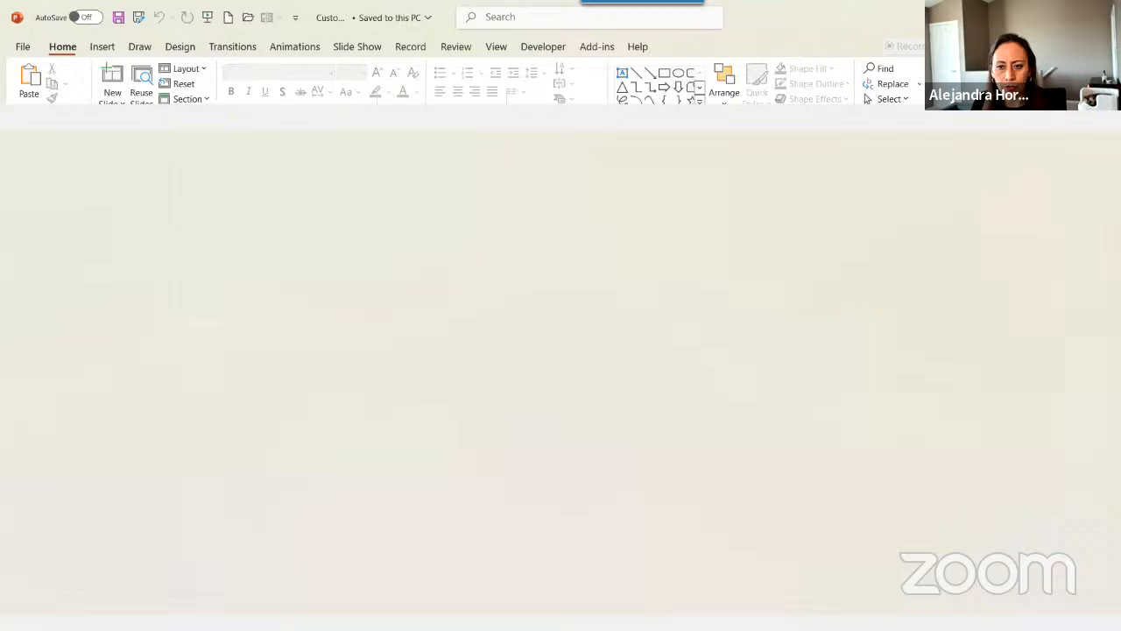
- Restart the PowerPoint slide show from the Summary slide and show the slide full screen instead of the presenter view
{"action": "key", "text": "alt+Tab"}
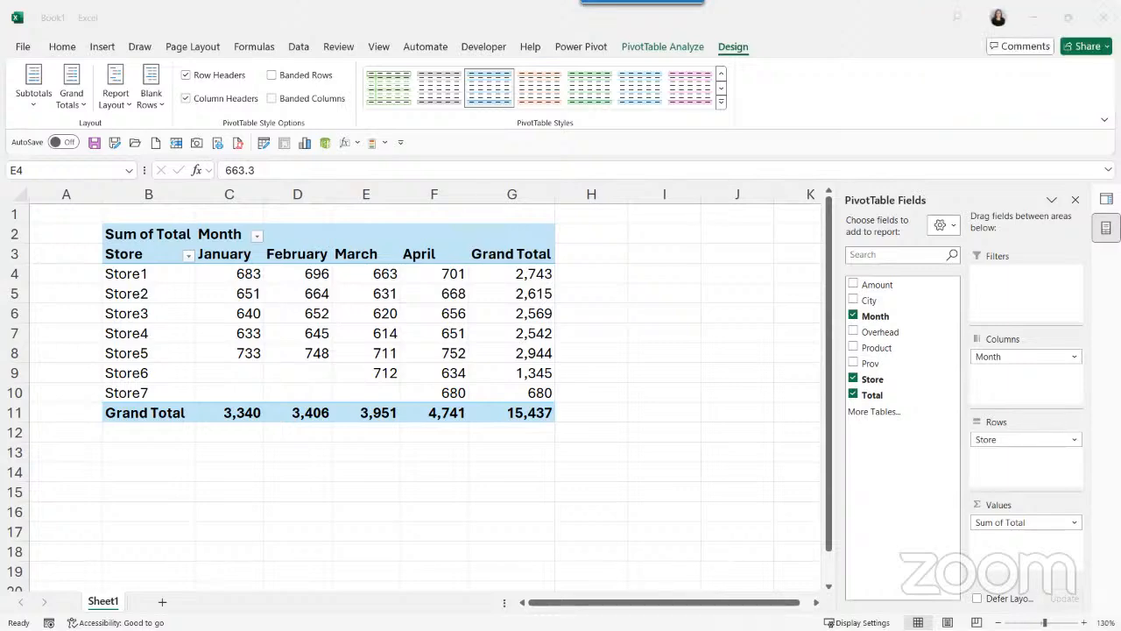
{"action": "key", "text": "alt+Tab"}
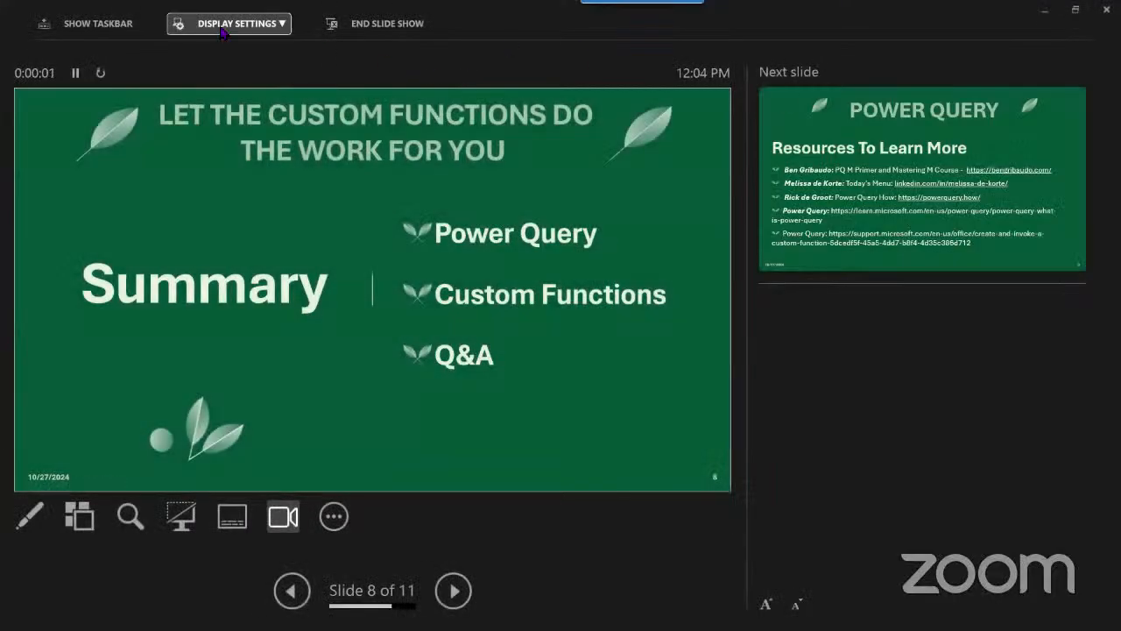
{"action": "left_click", "coordinate": [217, 32]}
{"action": "left_click", "coordinate": [216, 49]}
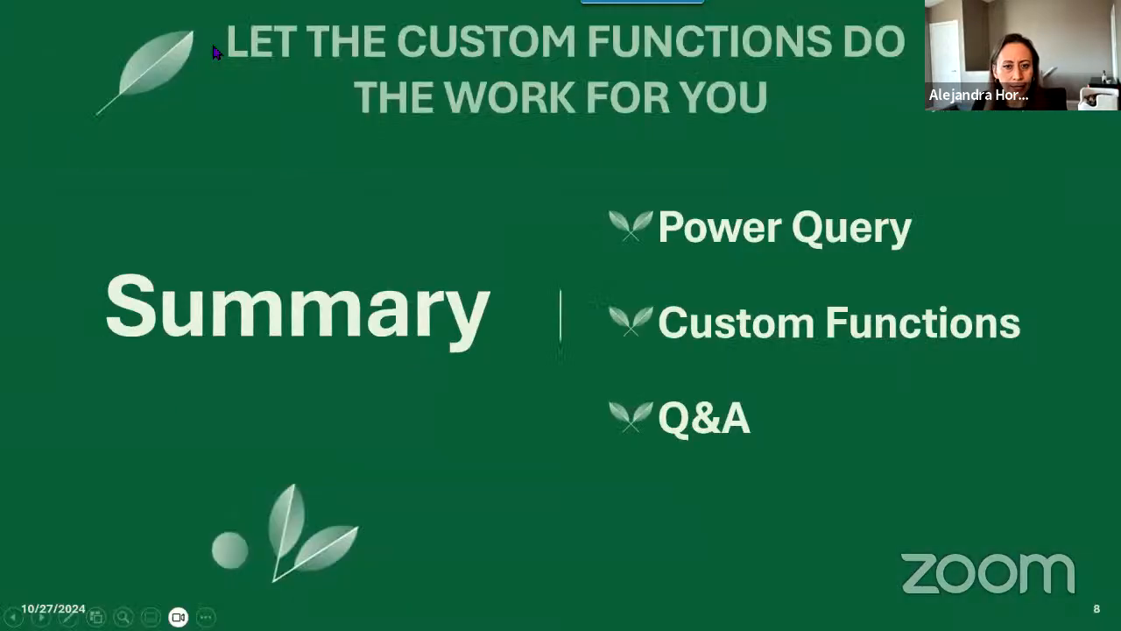